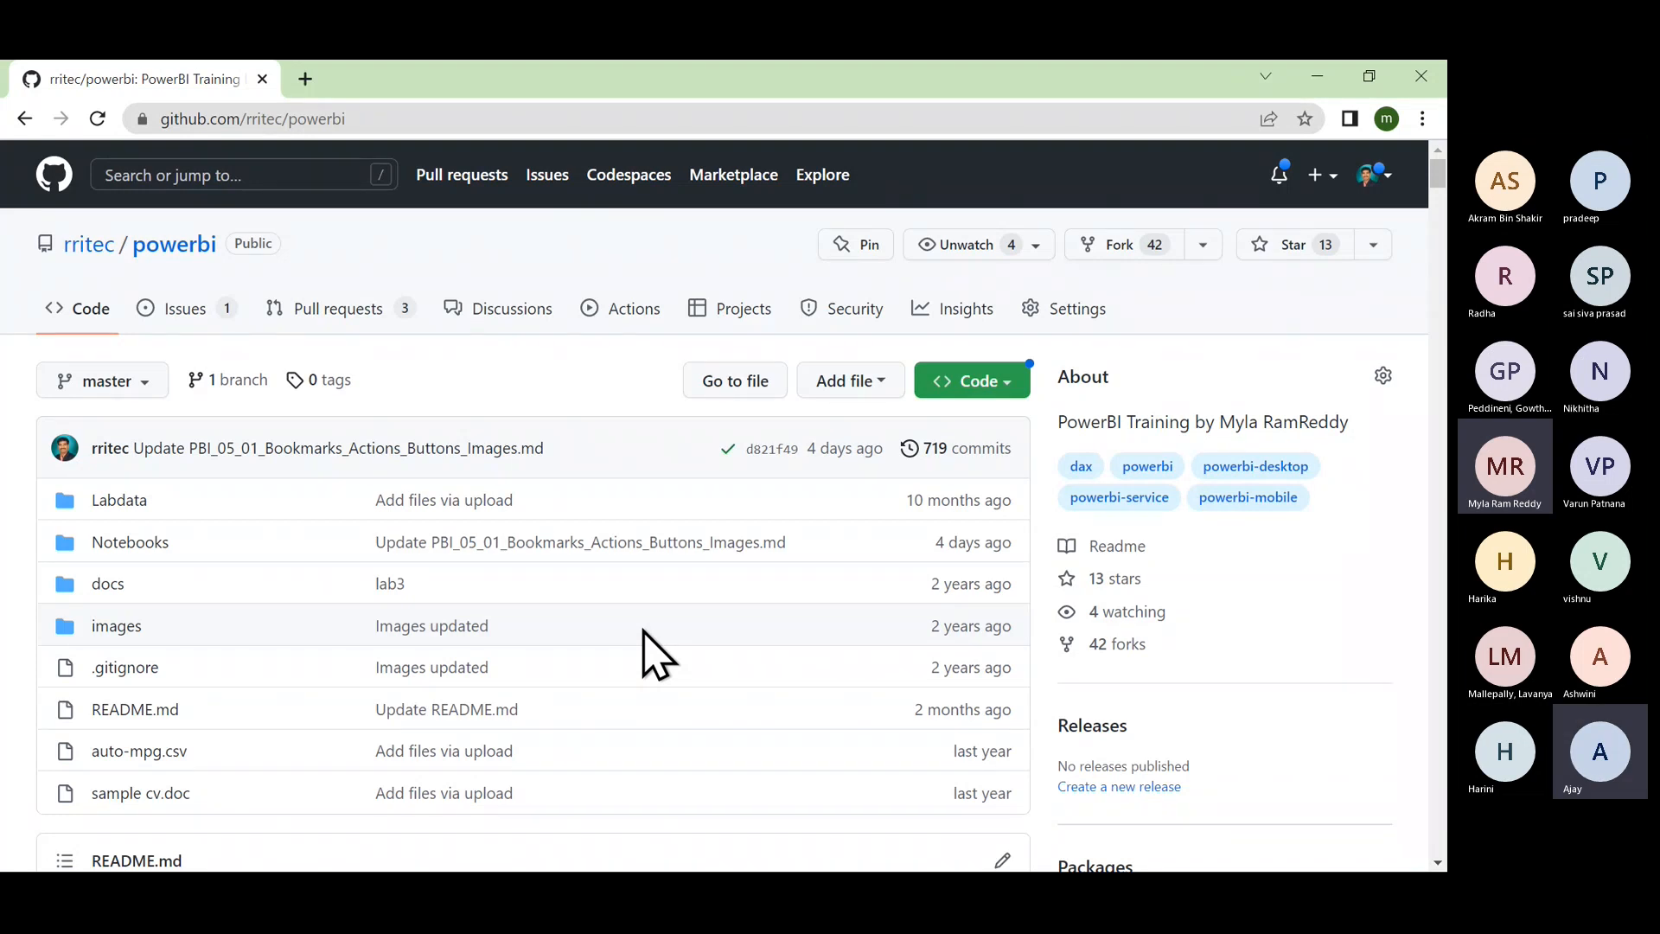
Step: Browse the powerbi repository's Notebooks folder, then go back twice to the new tab page
click(130, 551)
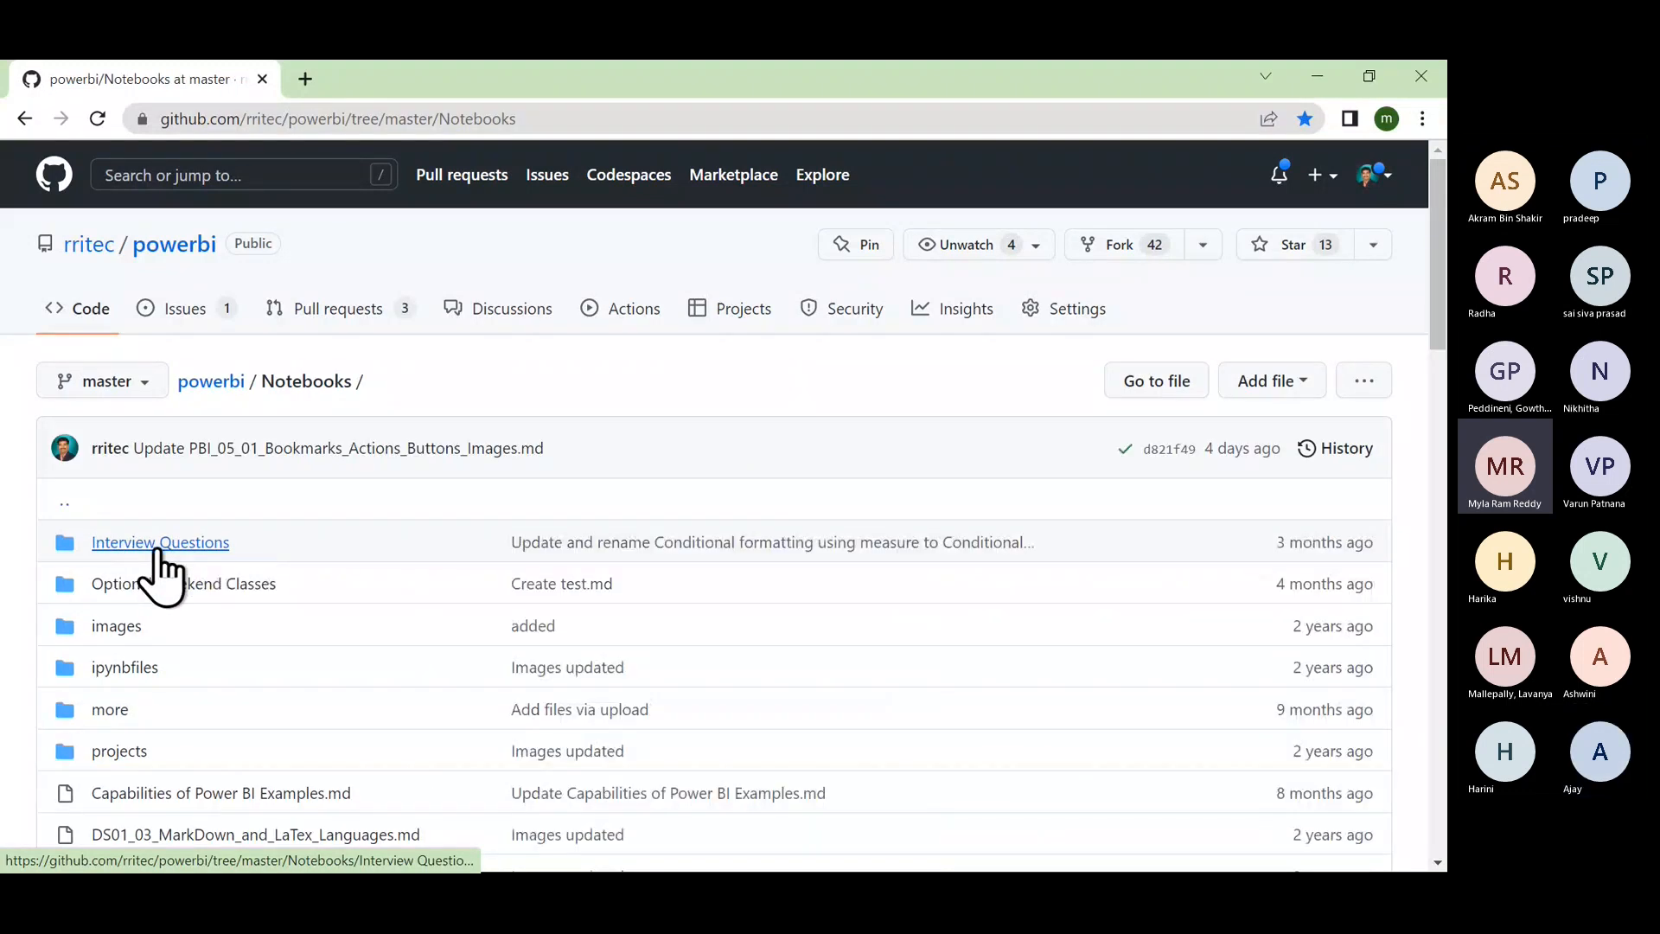
scroll(197, 670, down, 2)
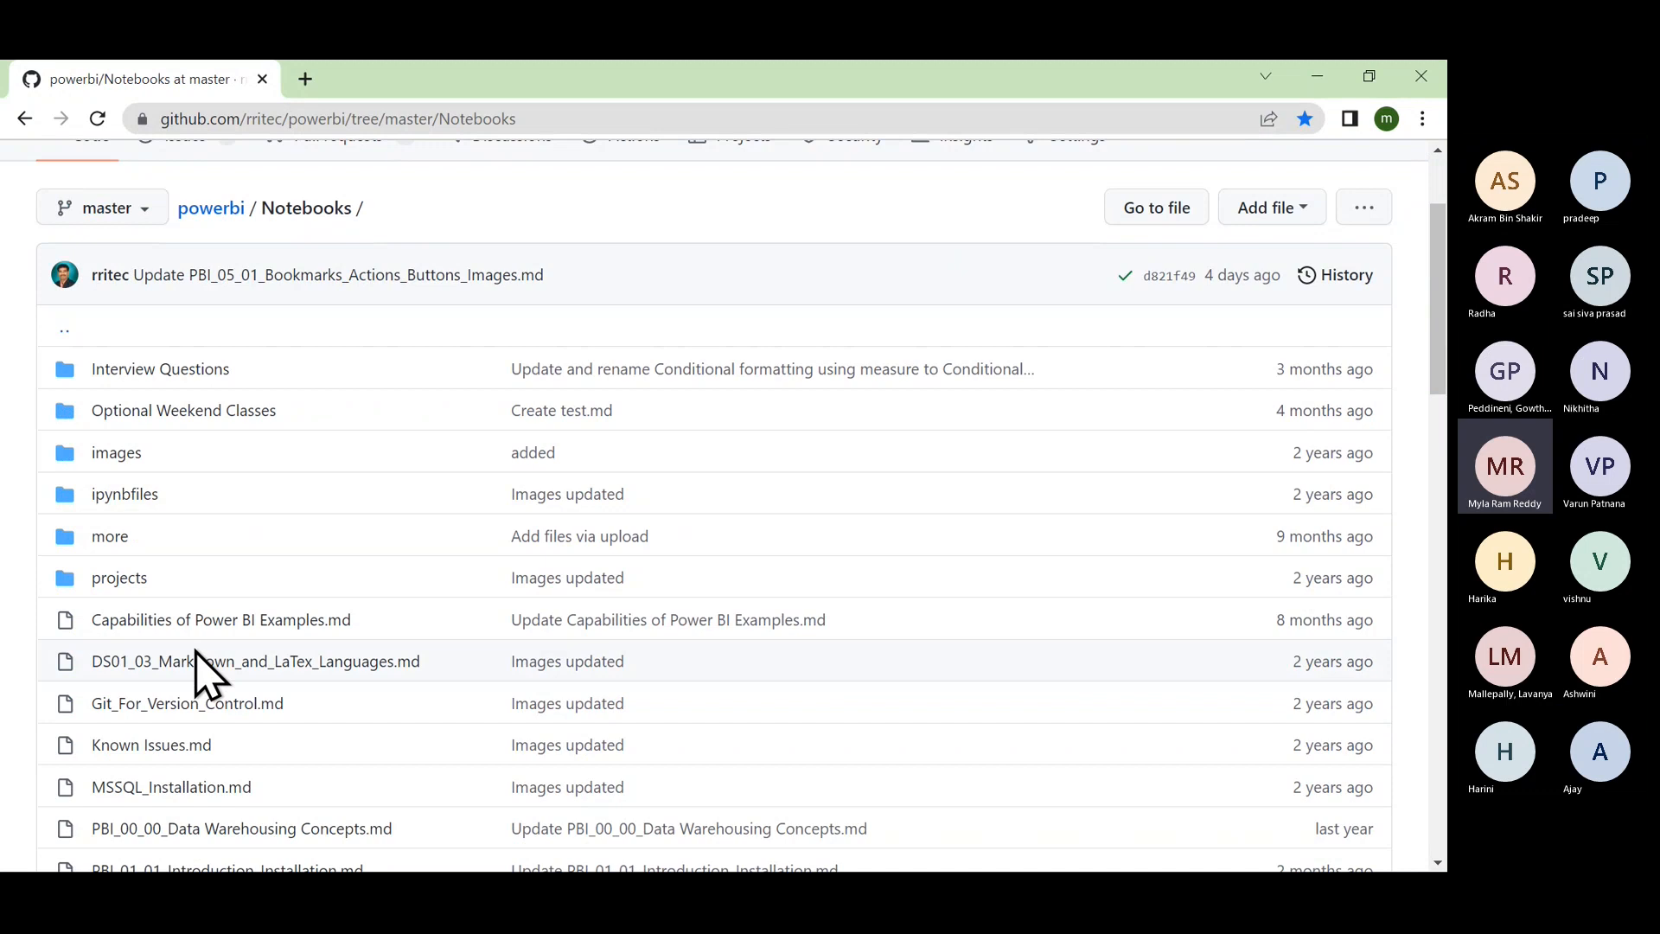
click(24, 118)
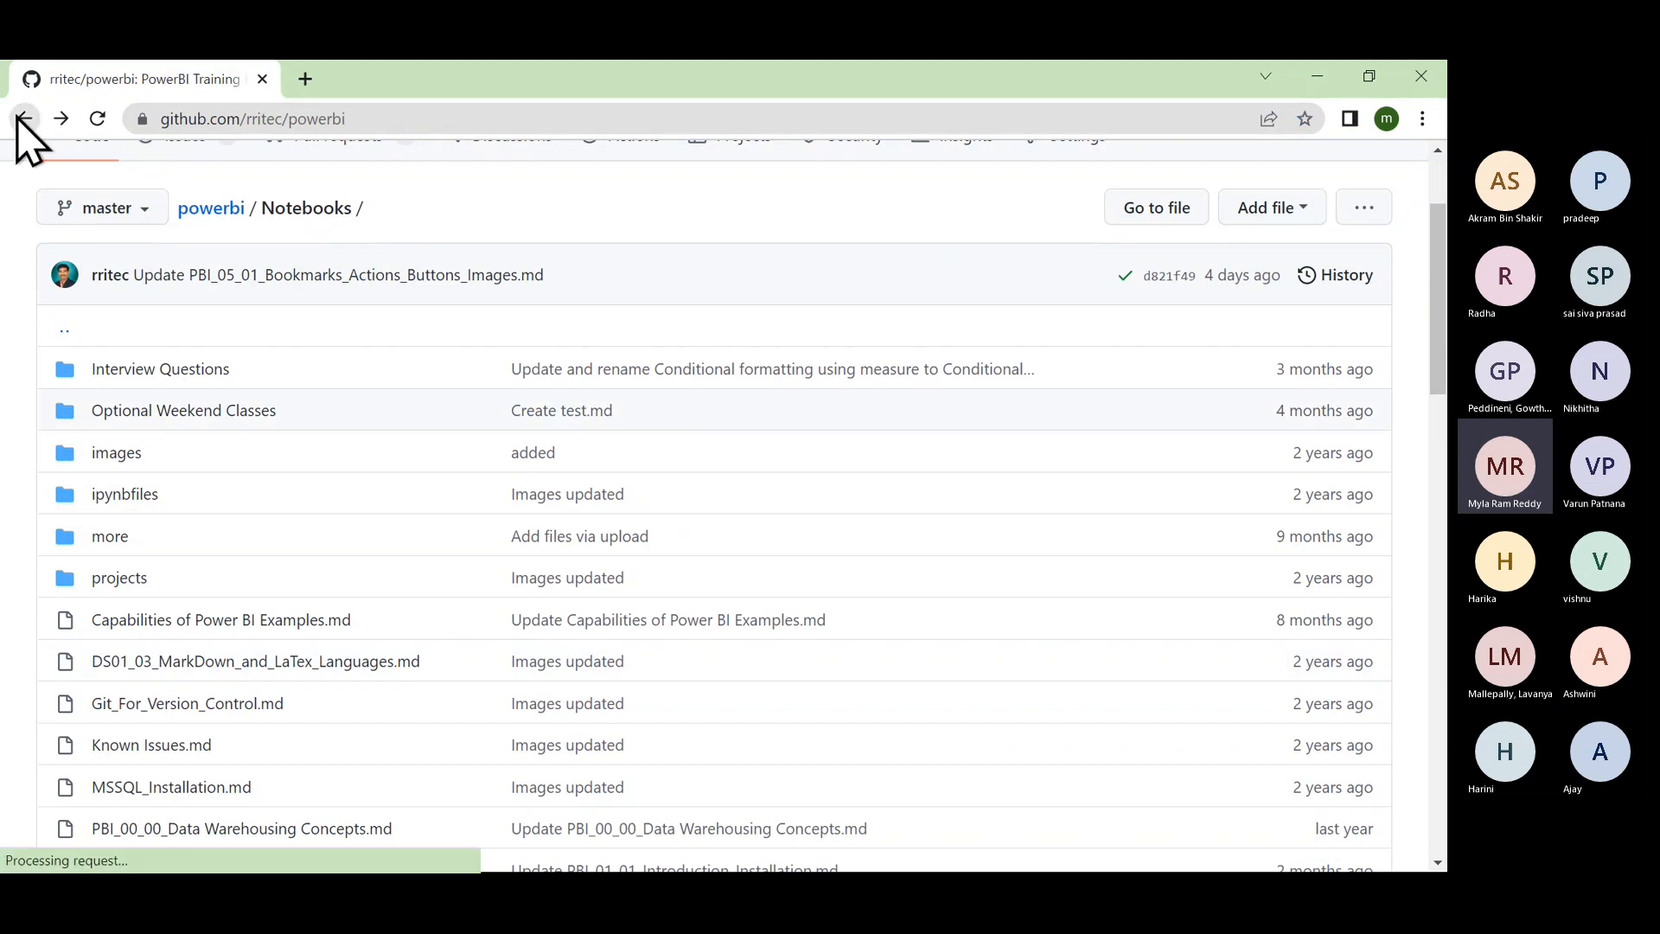
click(24, 118)
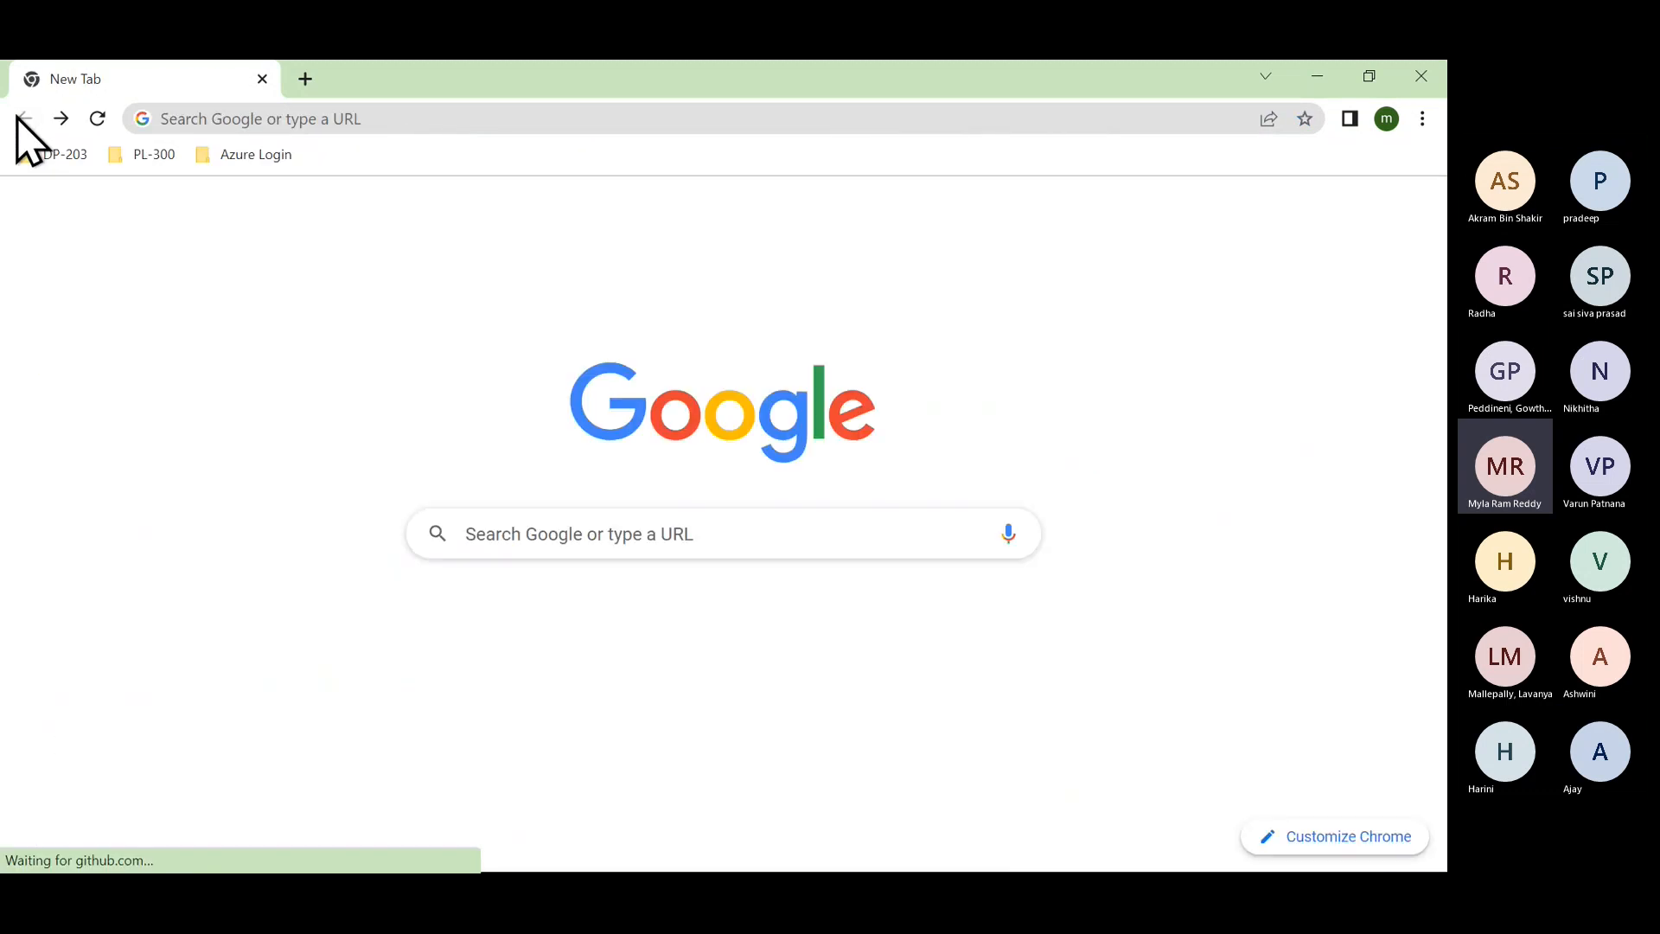
Step: Open the rritec/ADF GitHub repository from the address bar suggestions
click(393, 118)
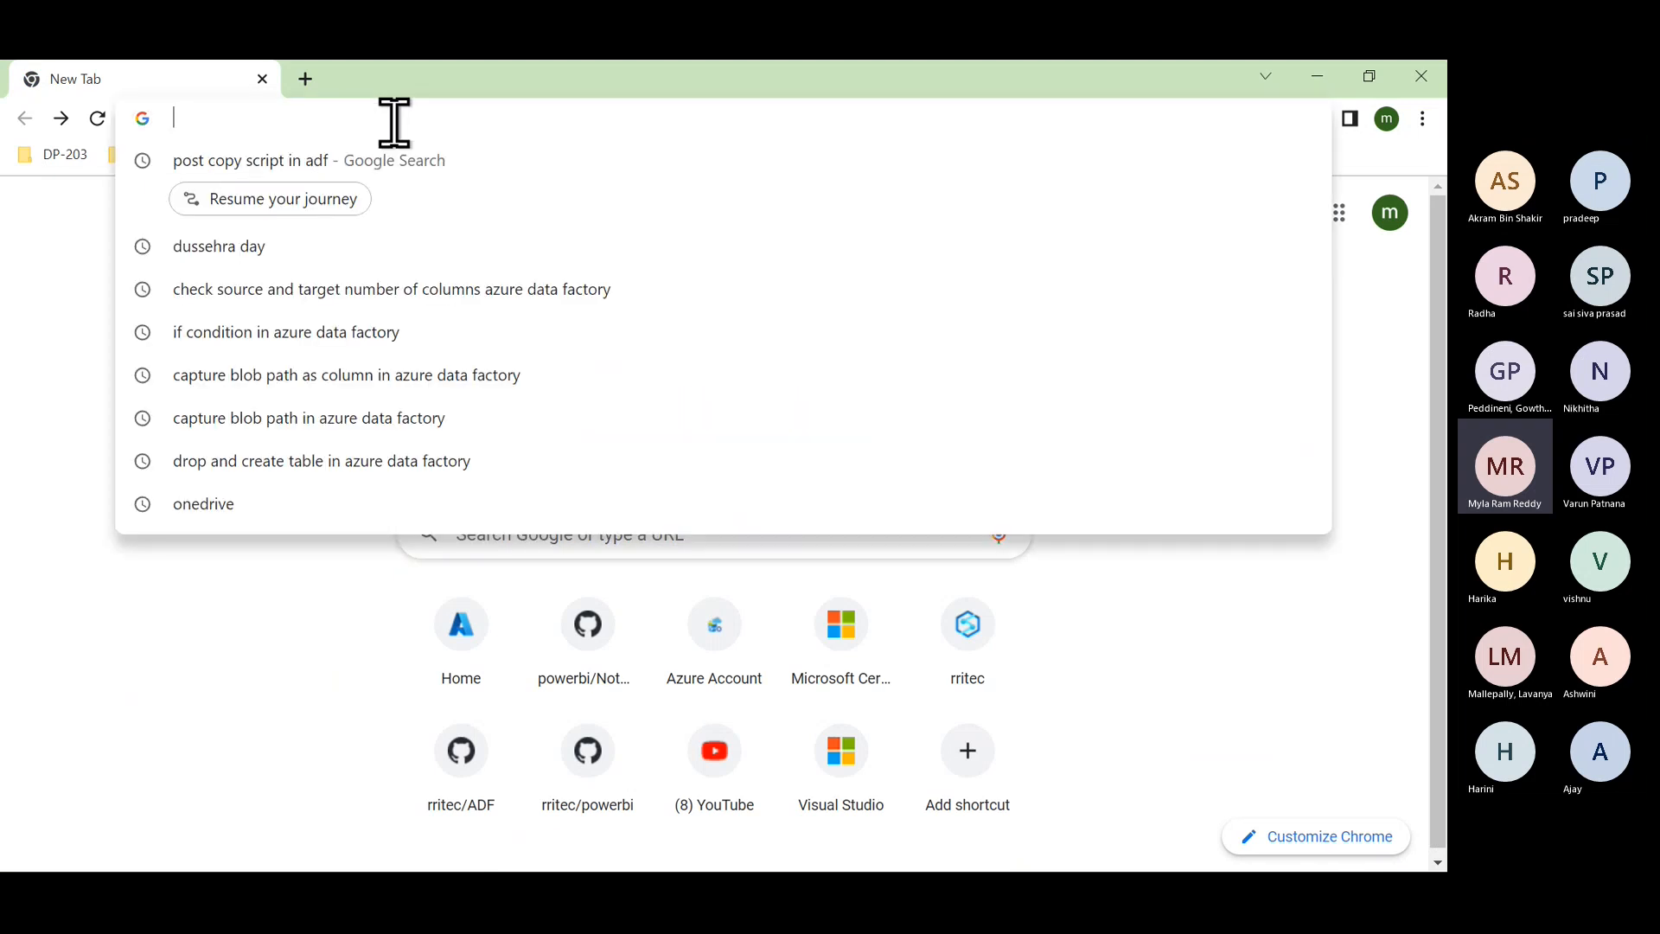
text(adf)
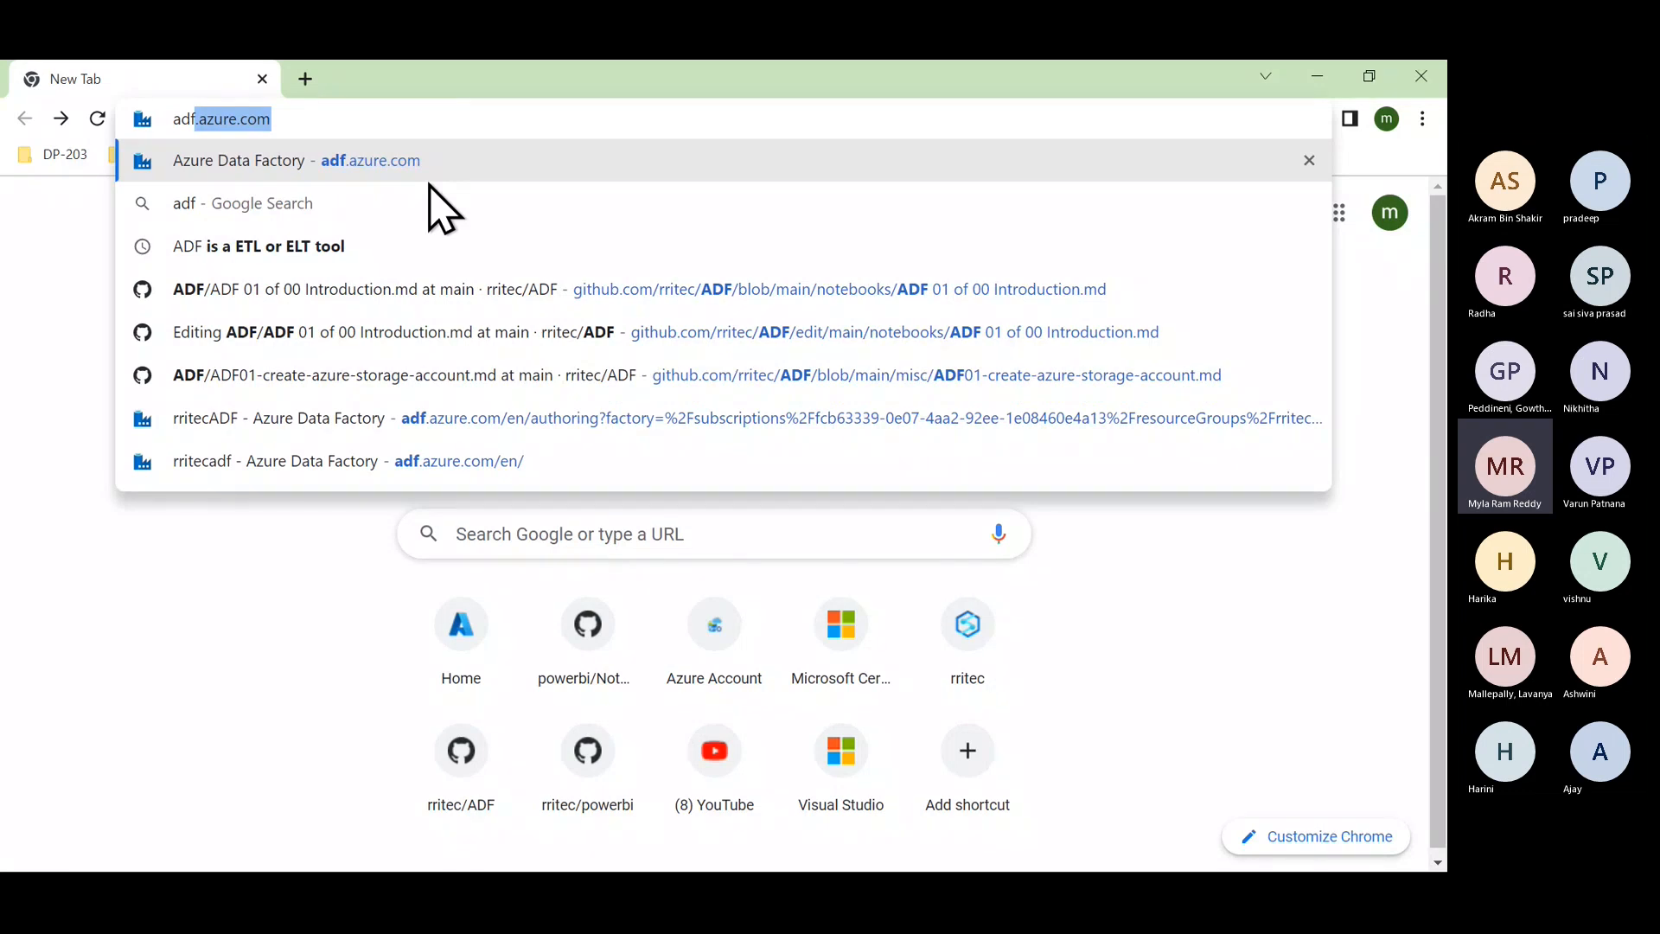
key(BackSpace)
key(BackSpace)
key(BackSpace)
key(BackSpace)
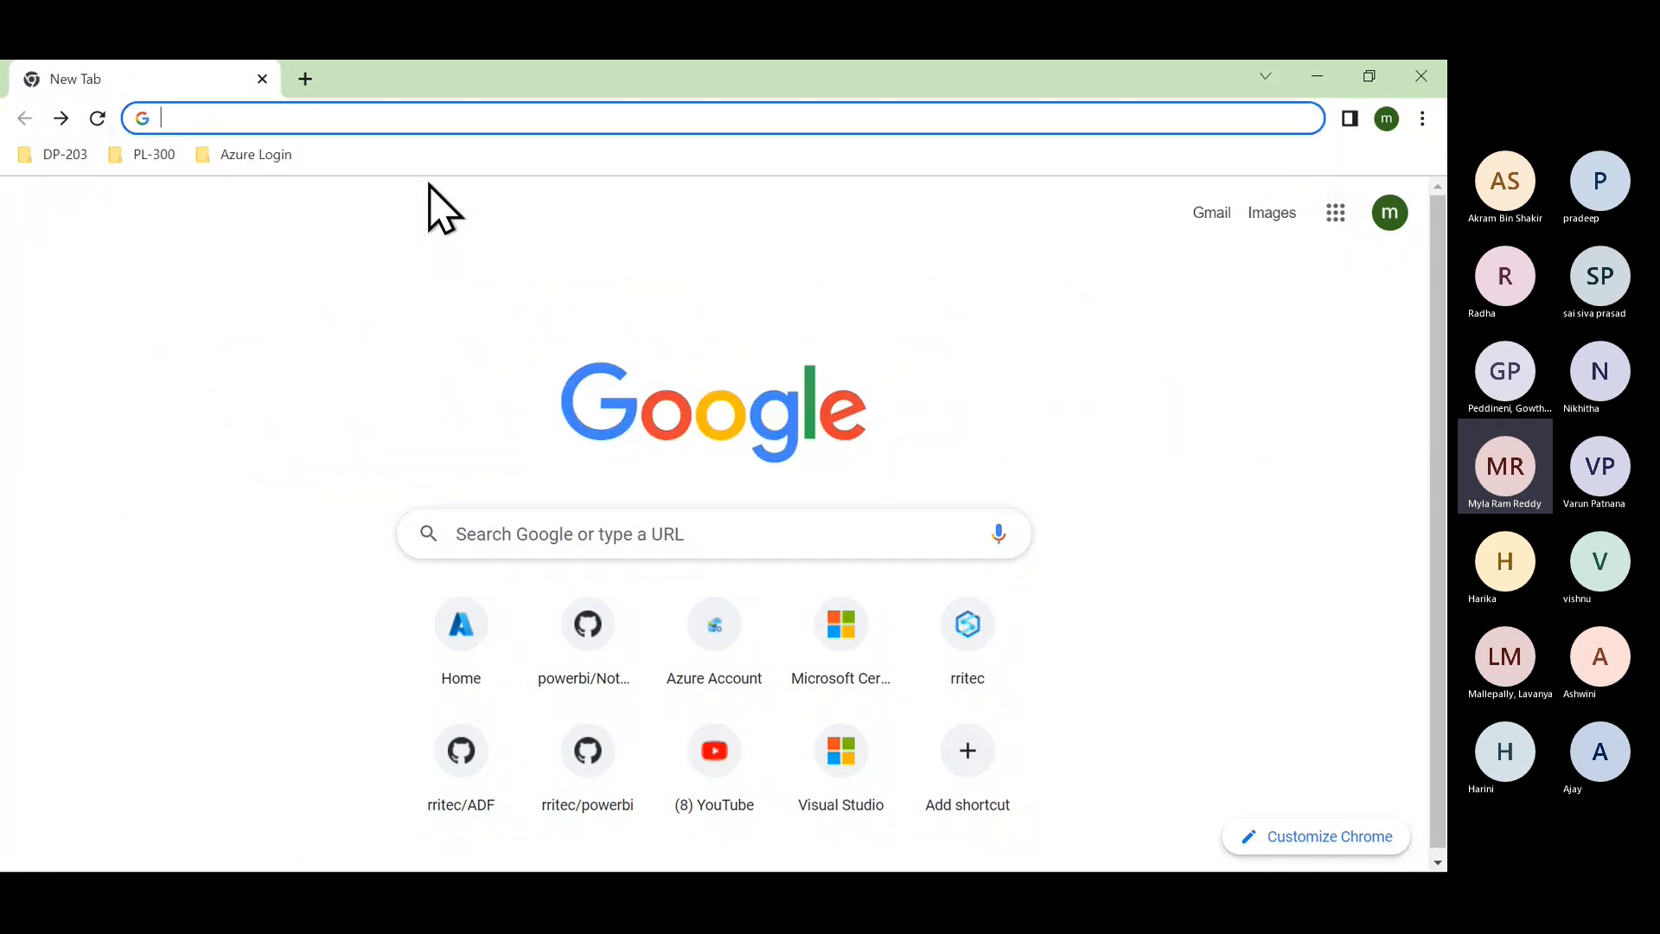
text(github.com/rritec/powerbi)
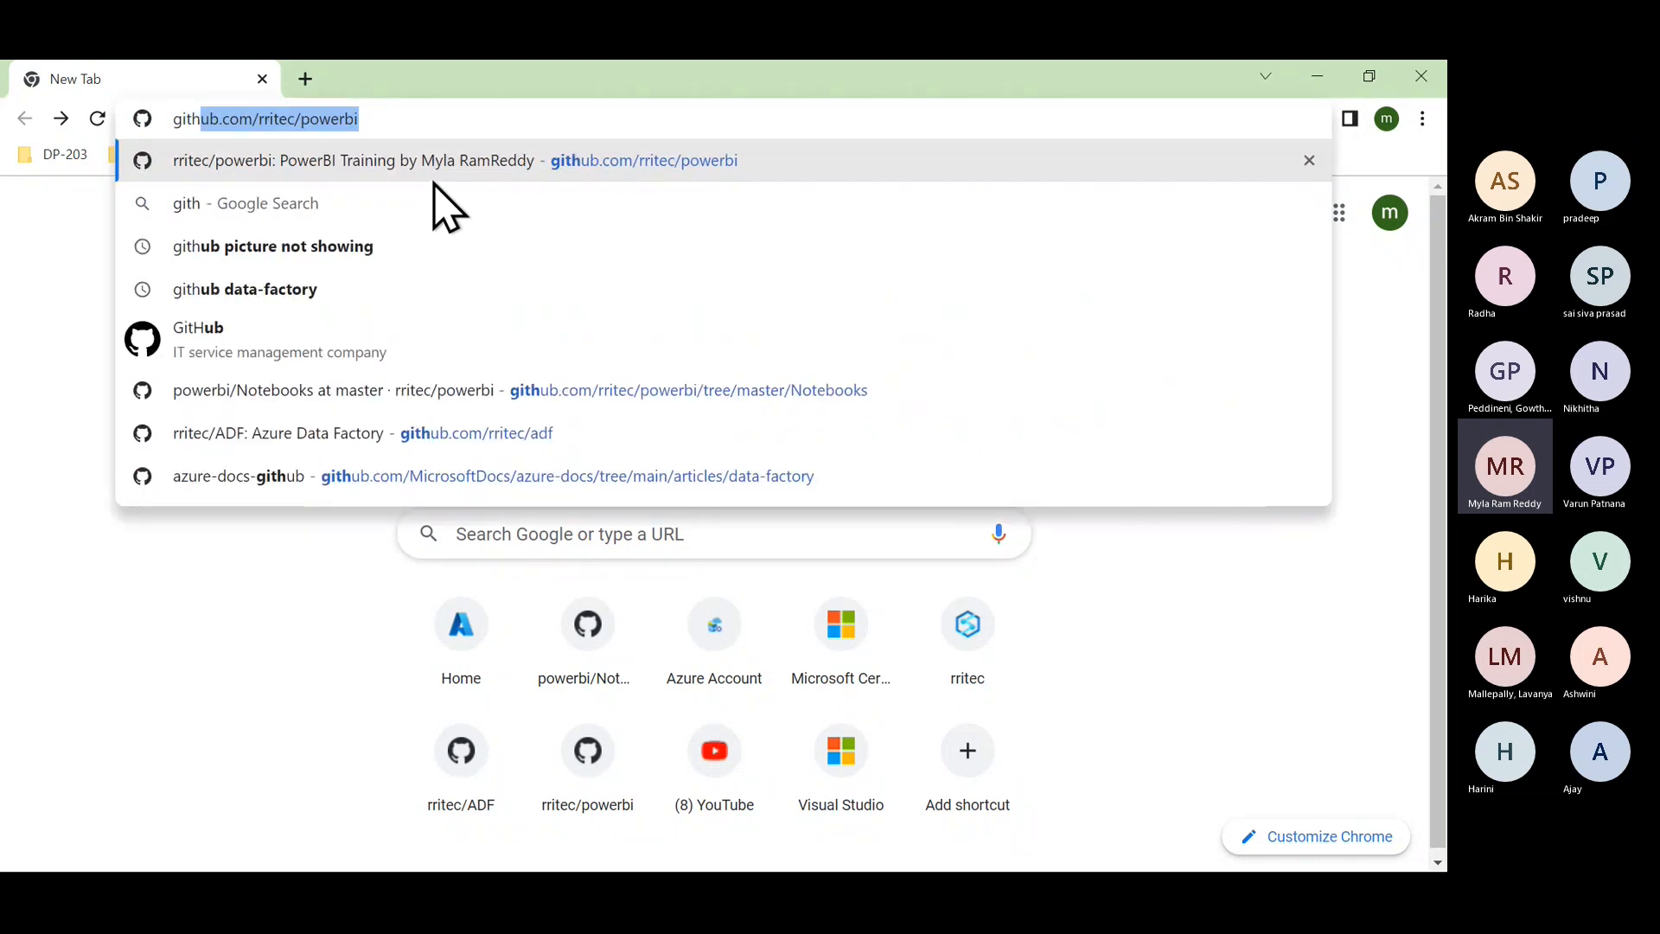
click(493, 433)
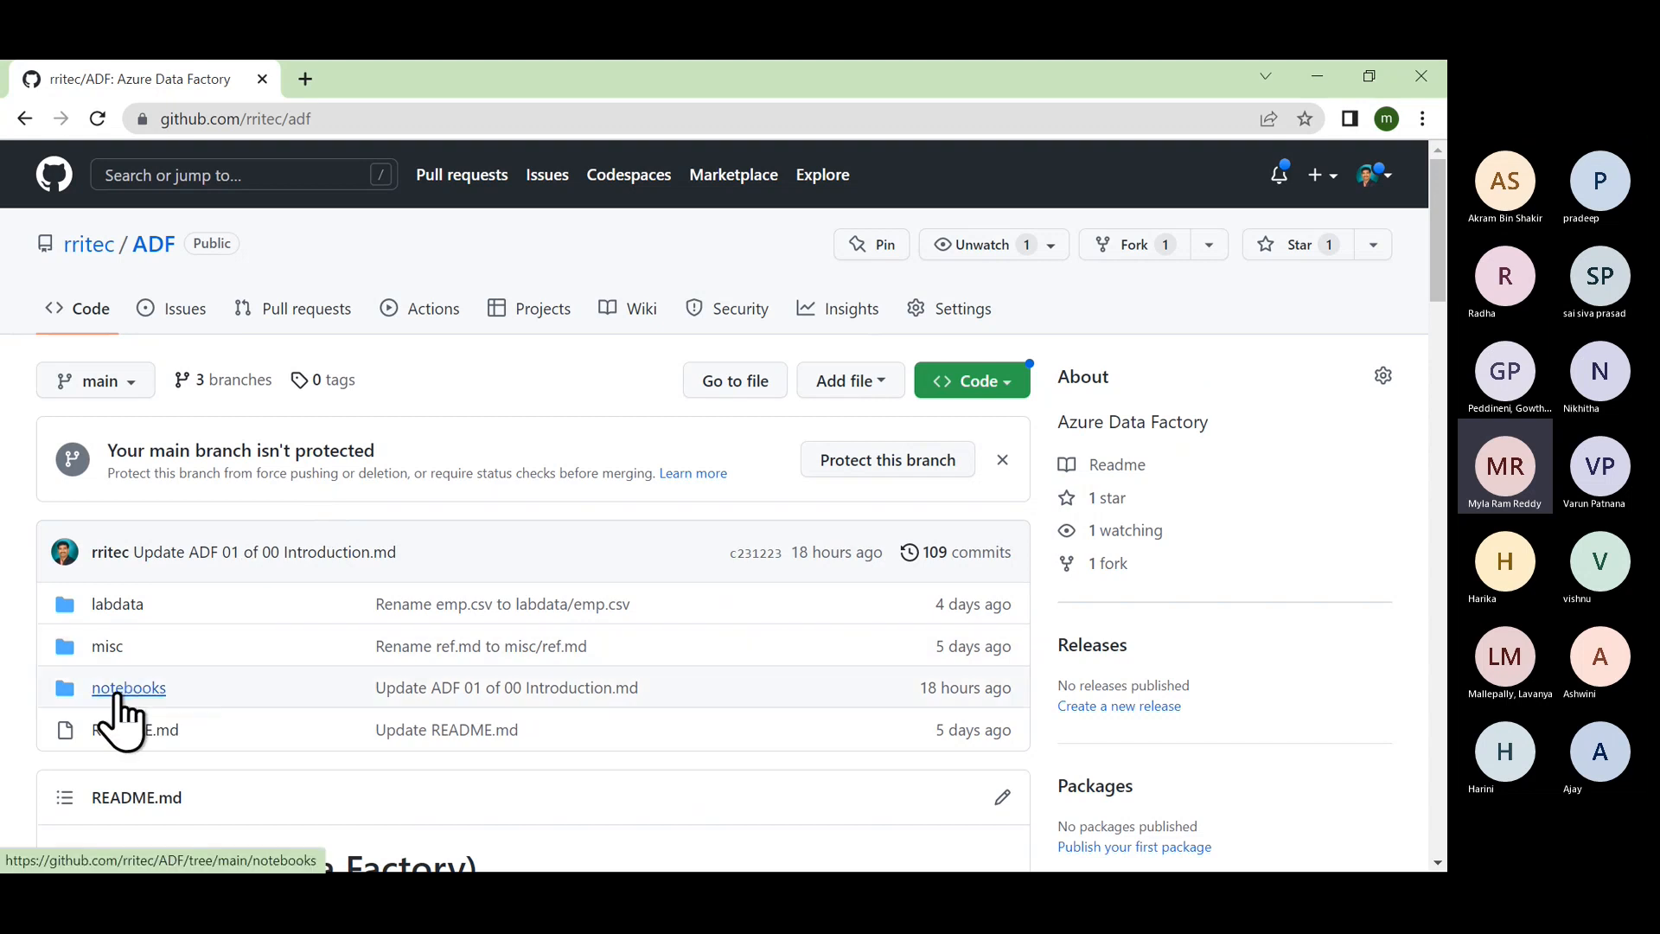
Step: Read notebooks > ADF 01 of 00 Introduction.md in the ADF repository, then return to Teams
key(alt+Tab)
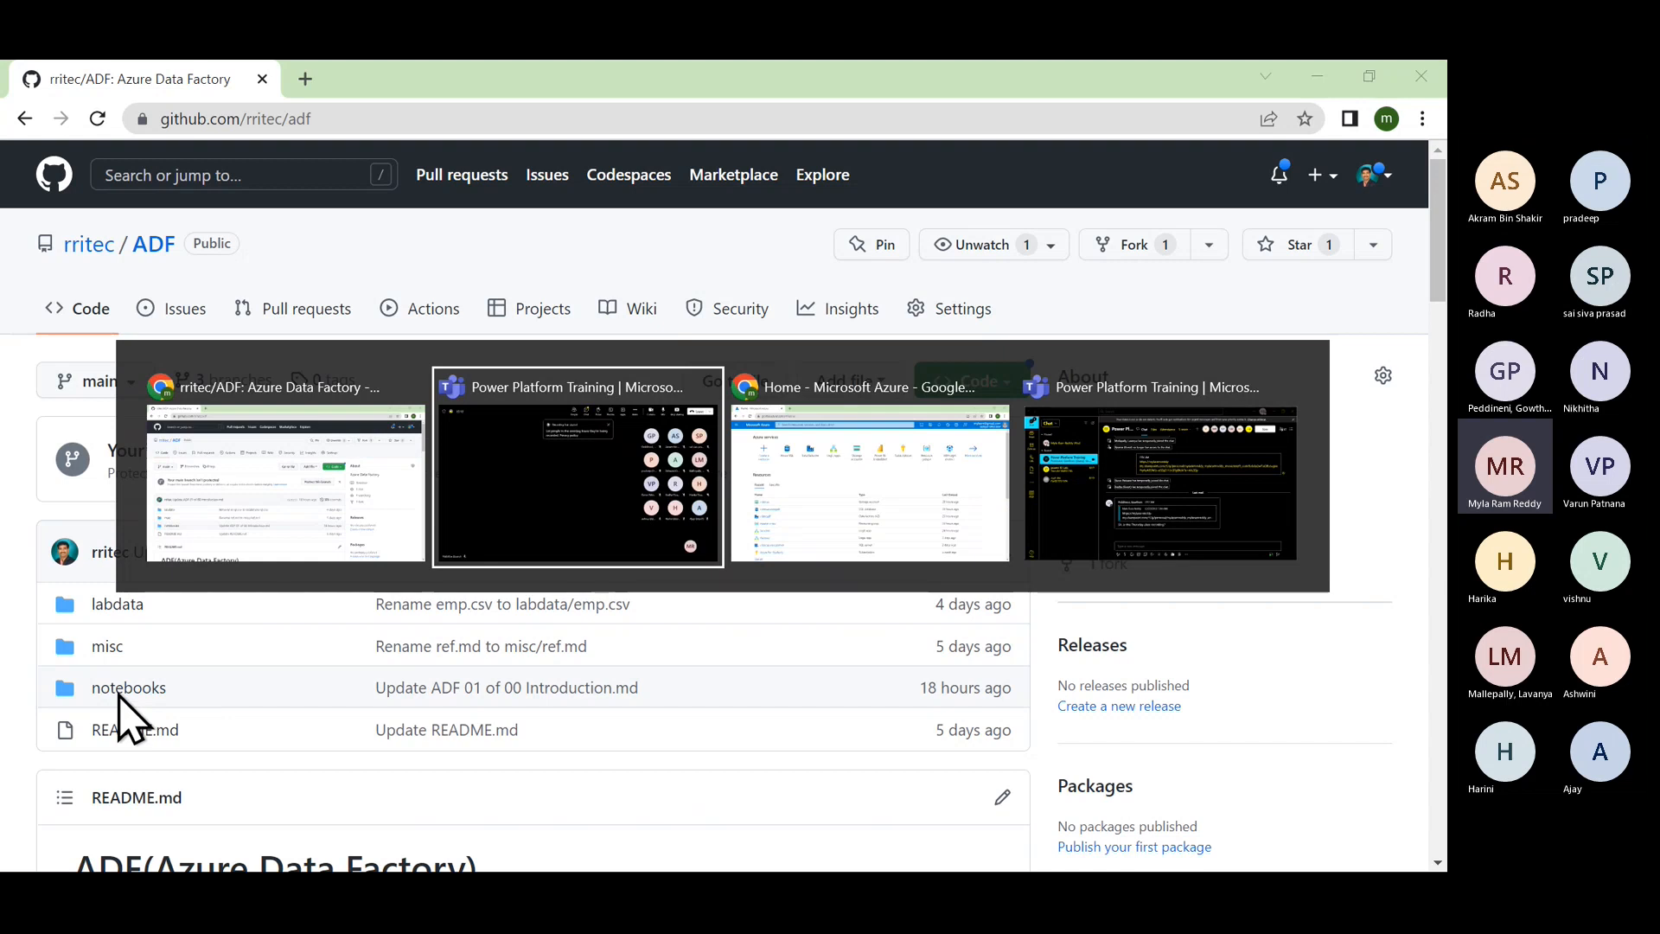
key(Escape)
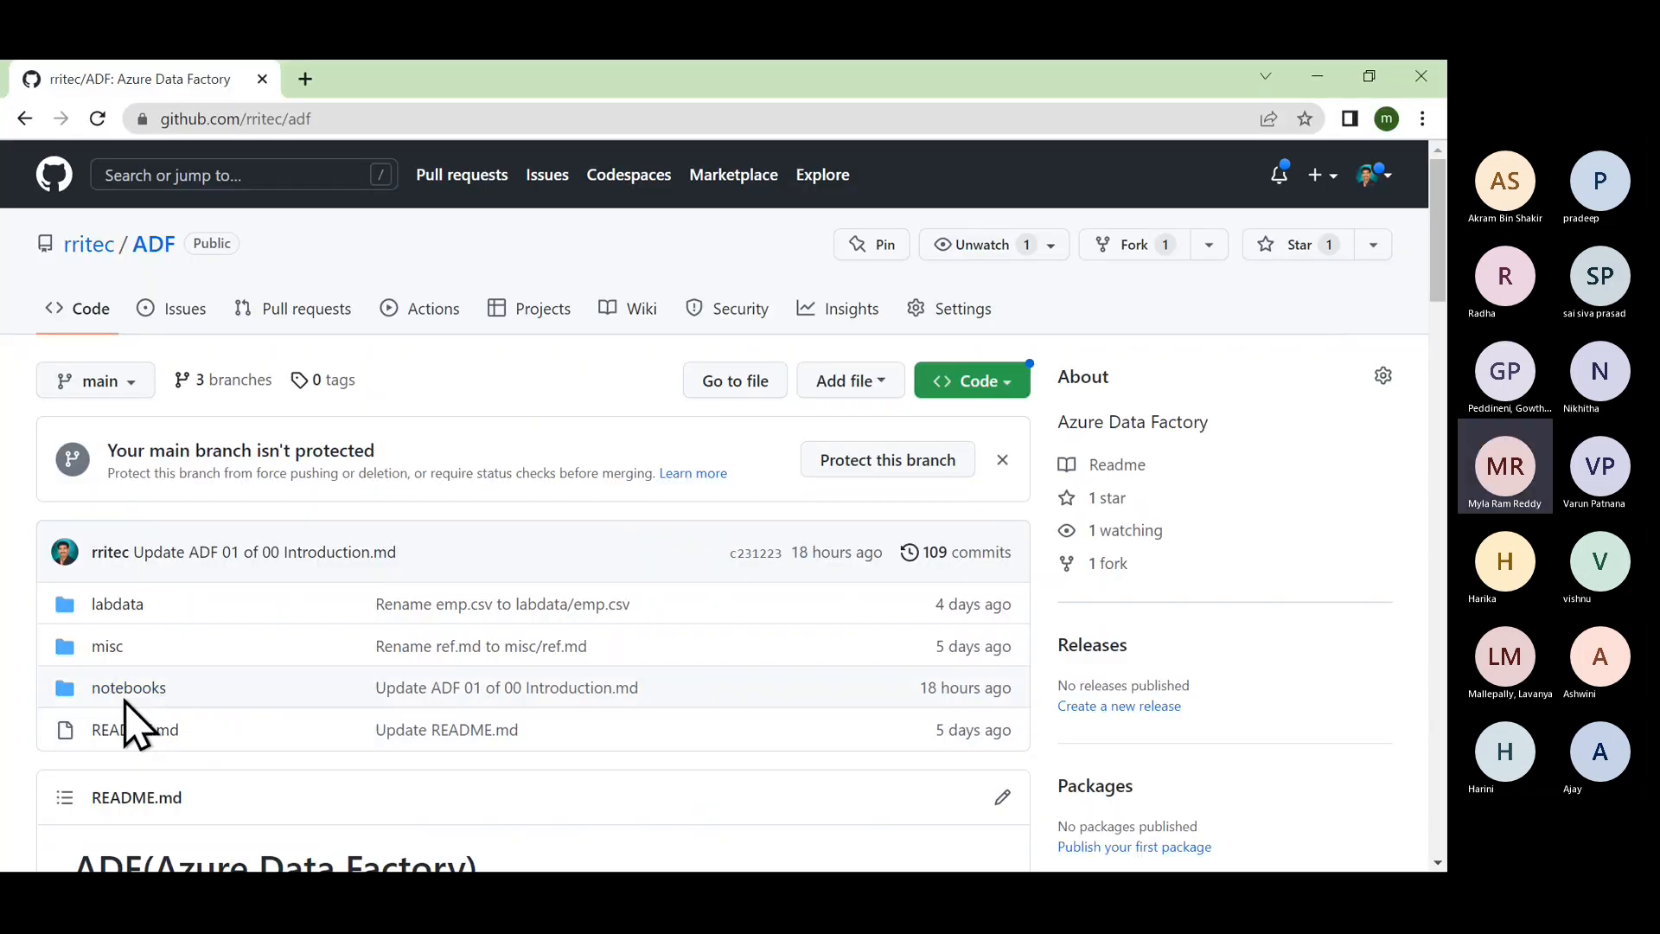
click(130, 688)
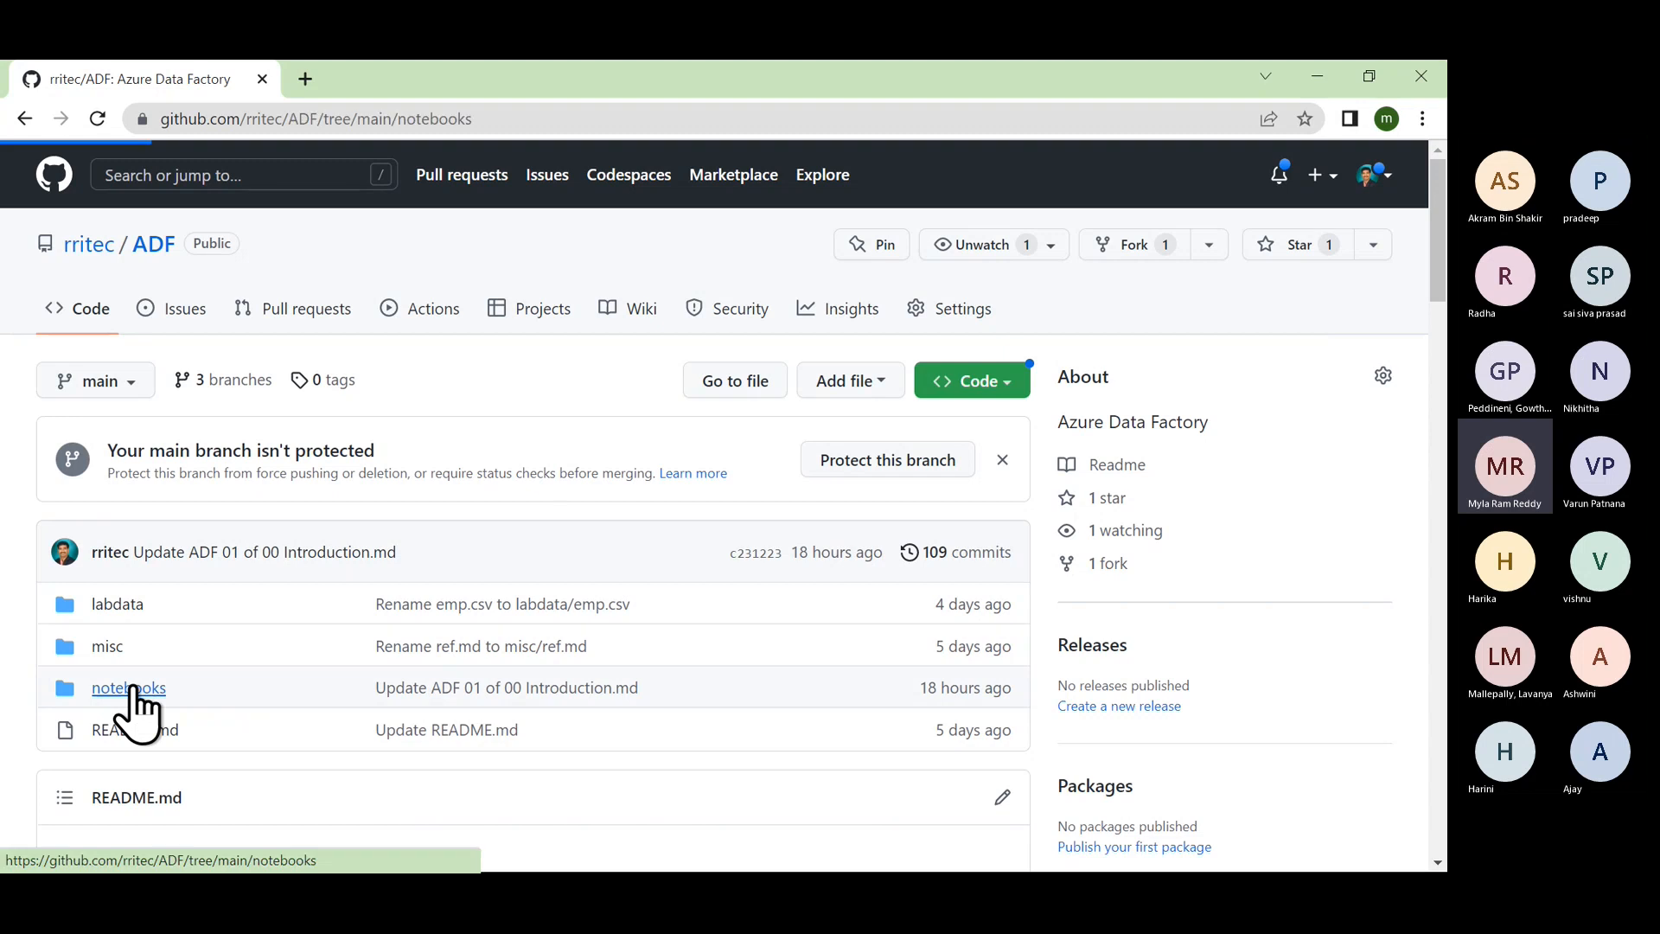
scroll(314, 641, down, 2)
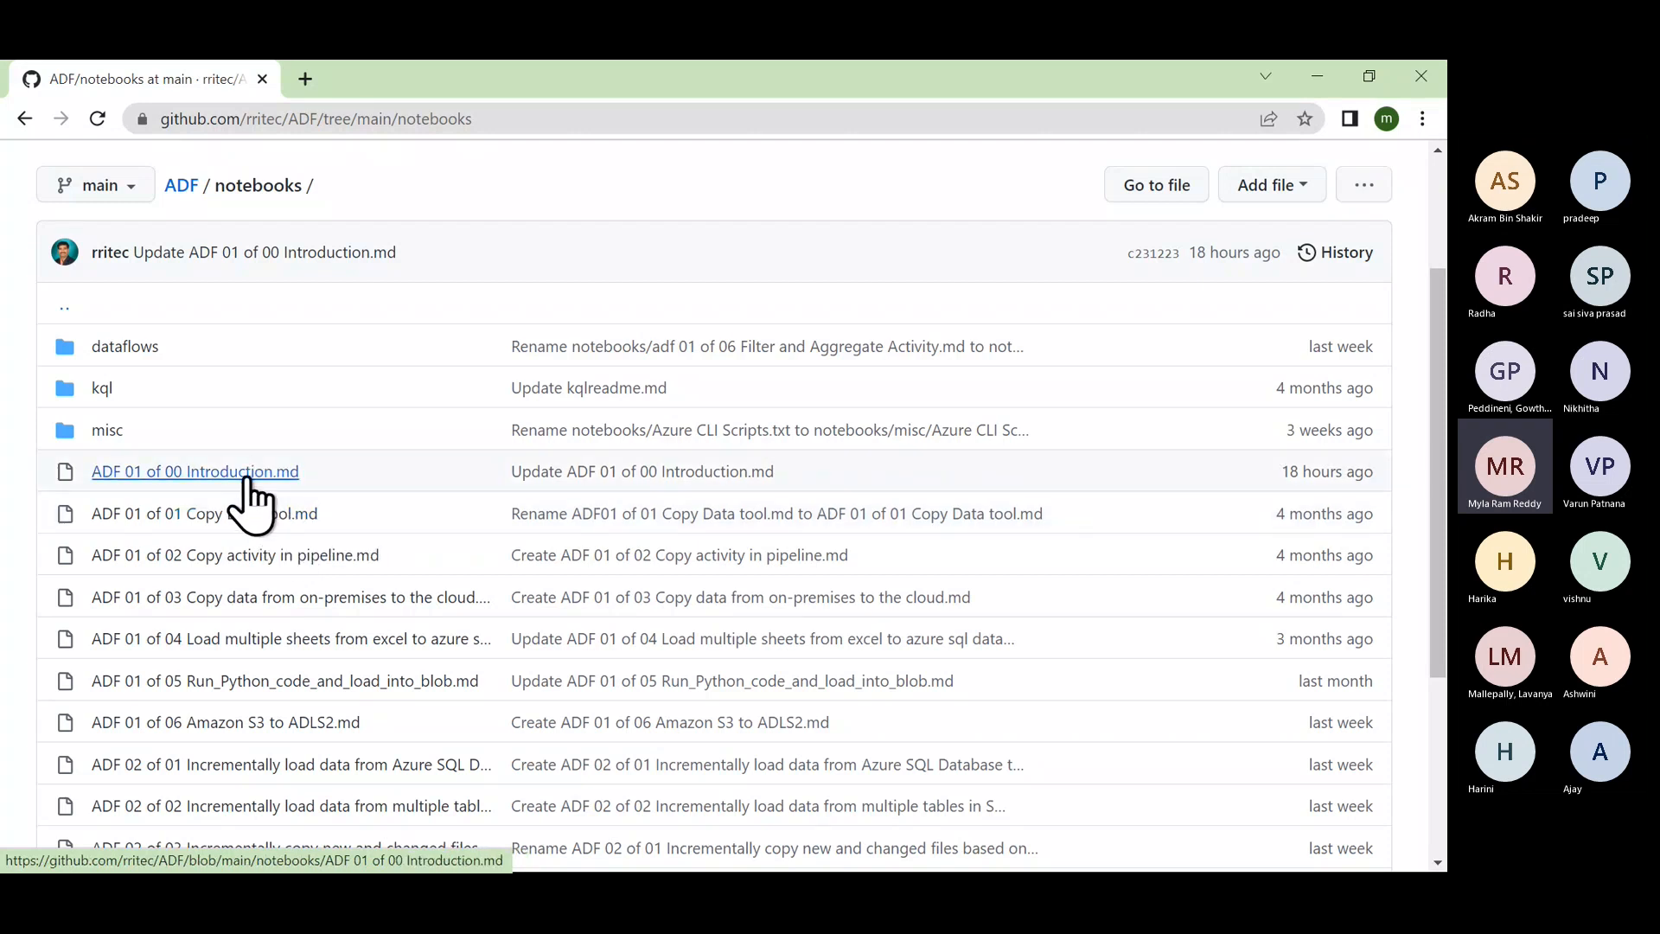
click(247, 474)
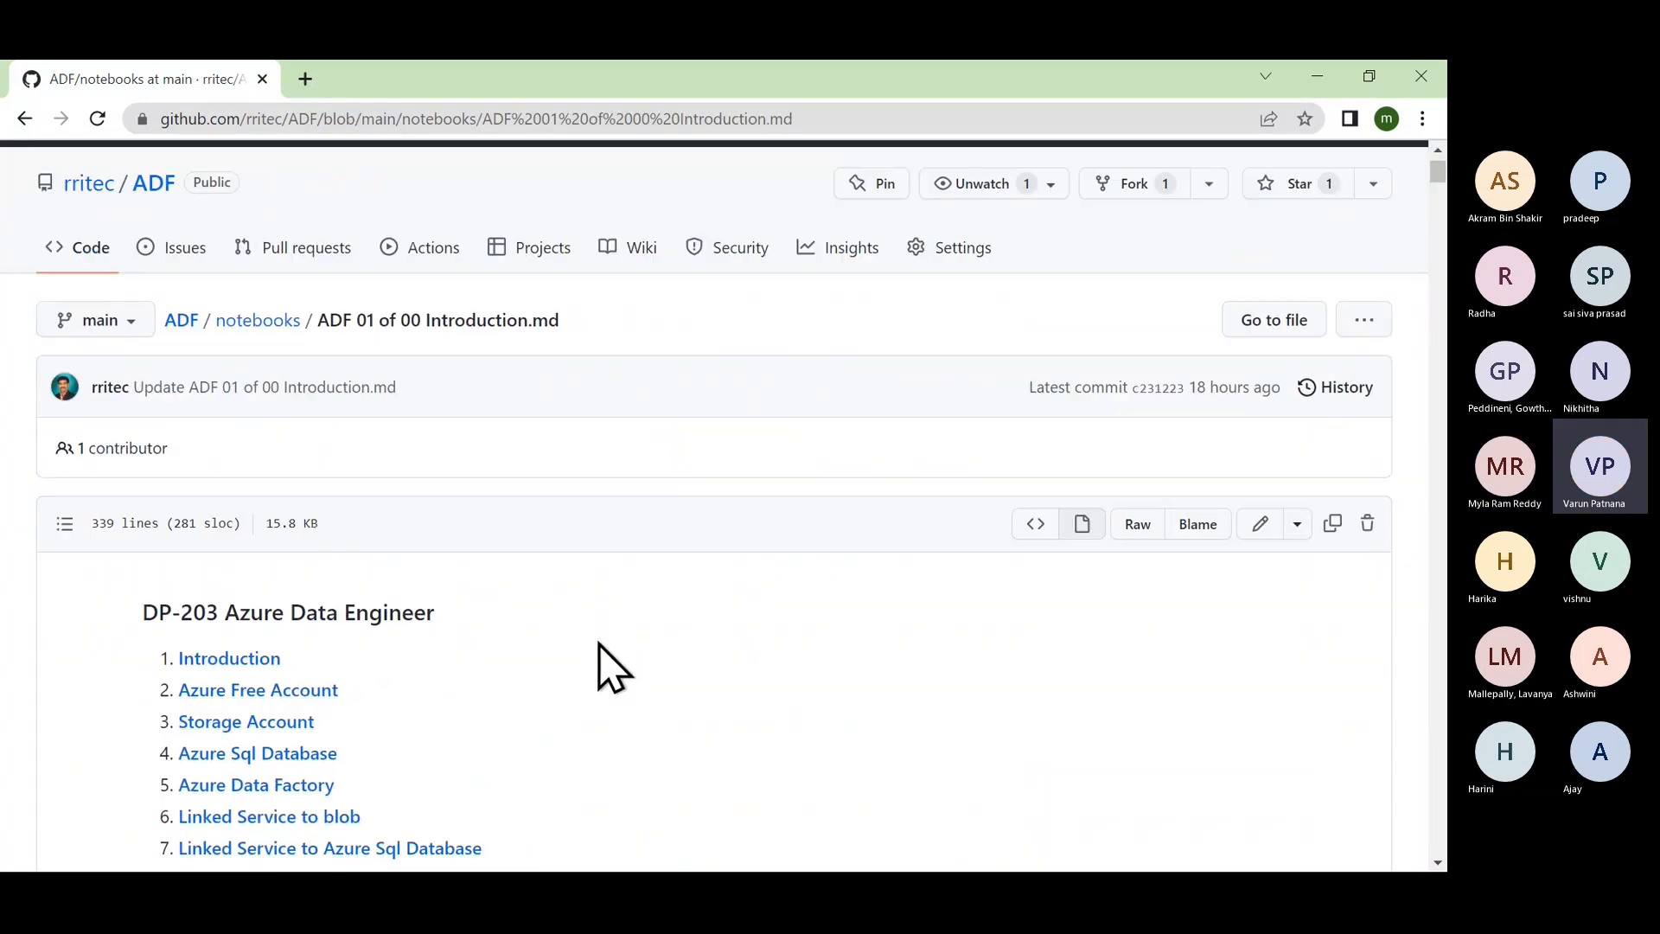
scroll(605, 666, down, 2)
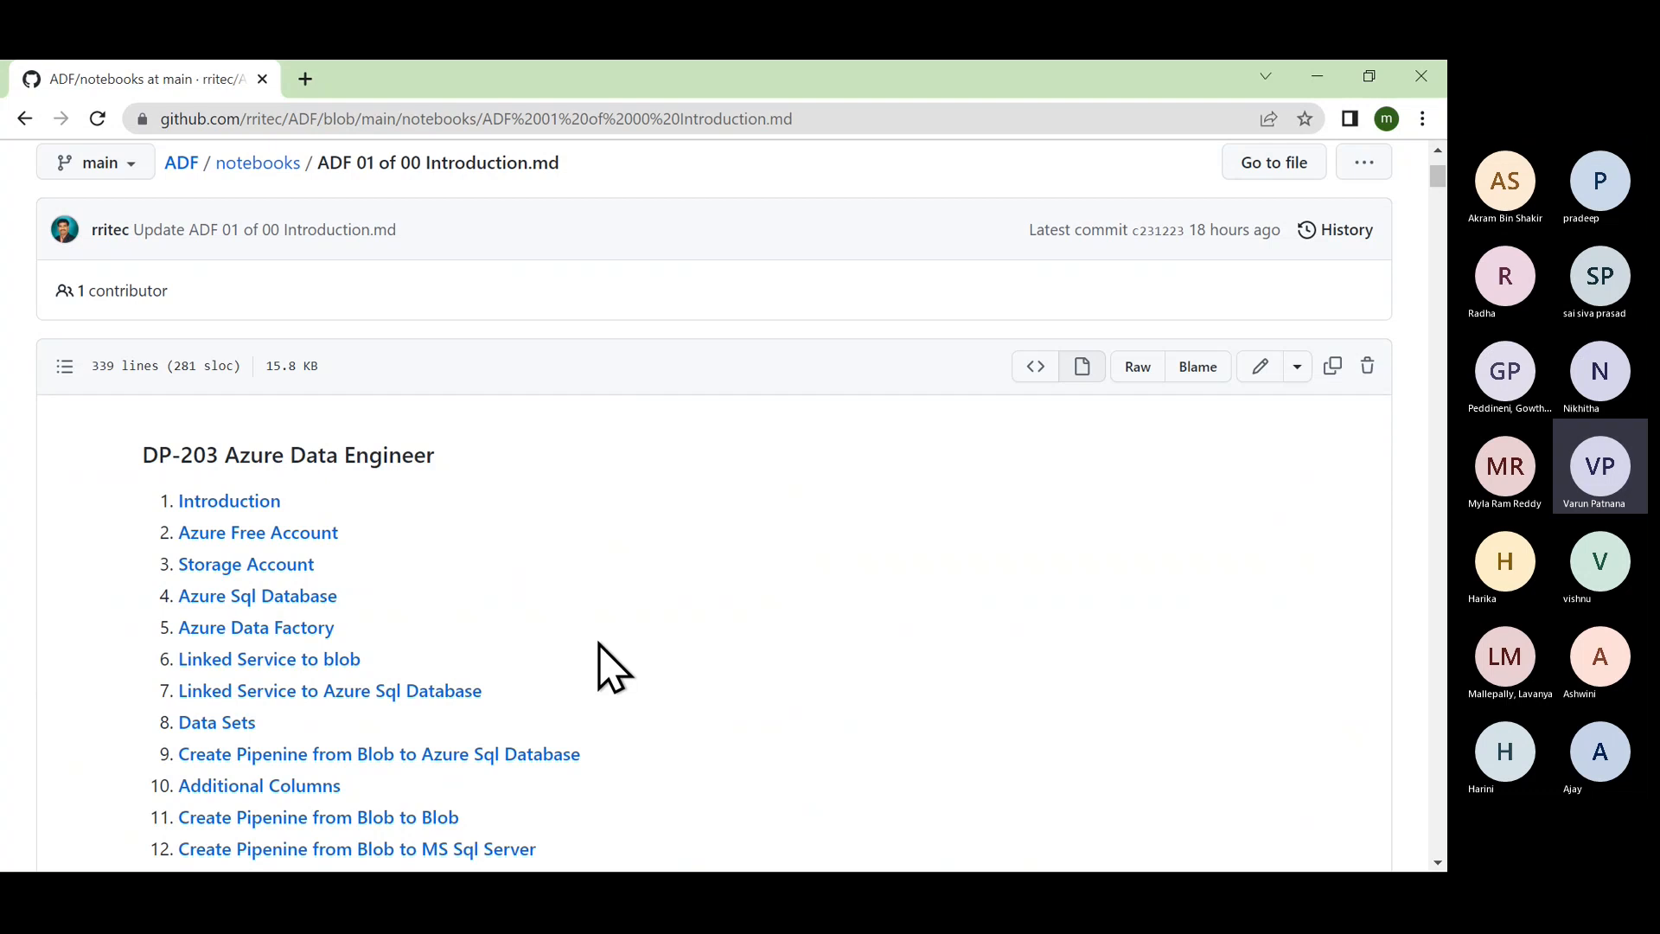
key(alt+Tab)
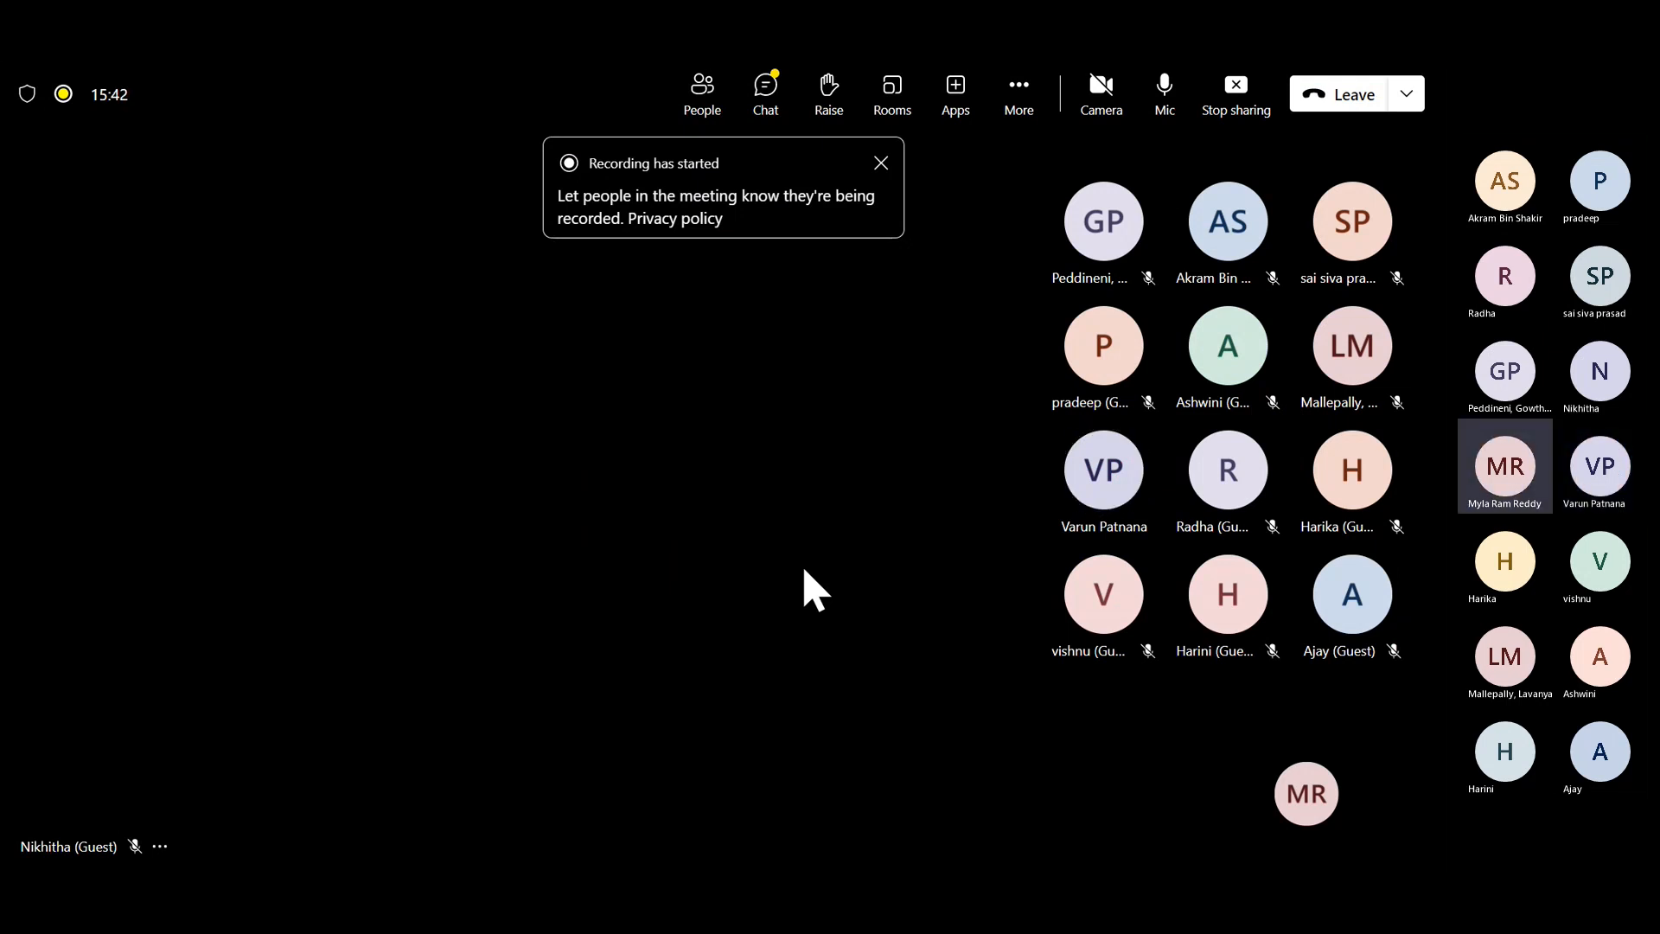
Step: Close the 'Recording has started' notice in the Teams meeting
click(883, 166)
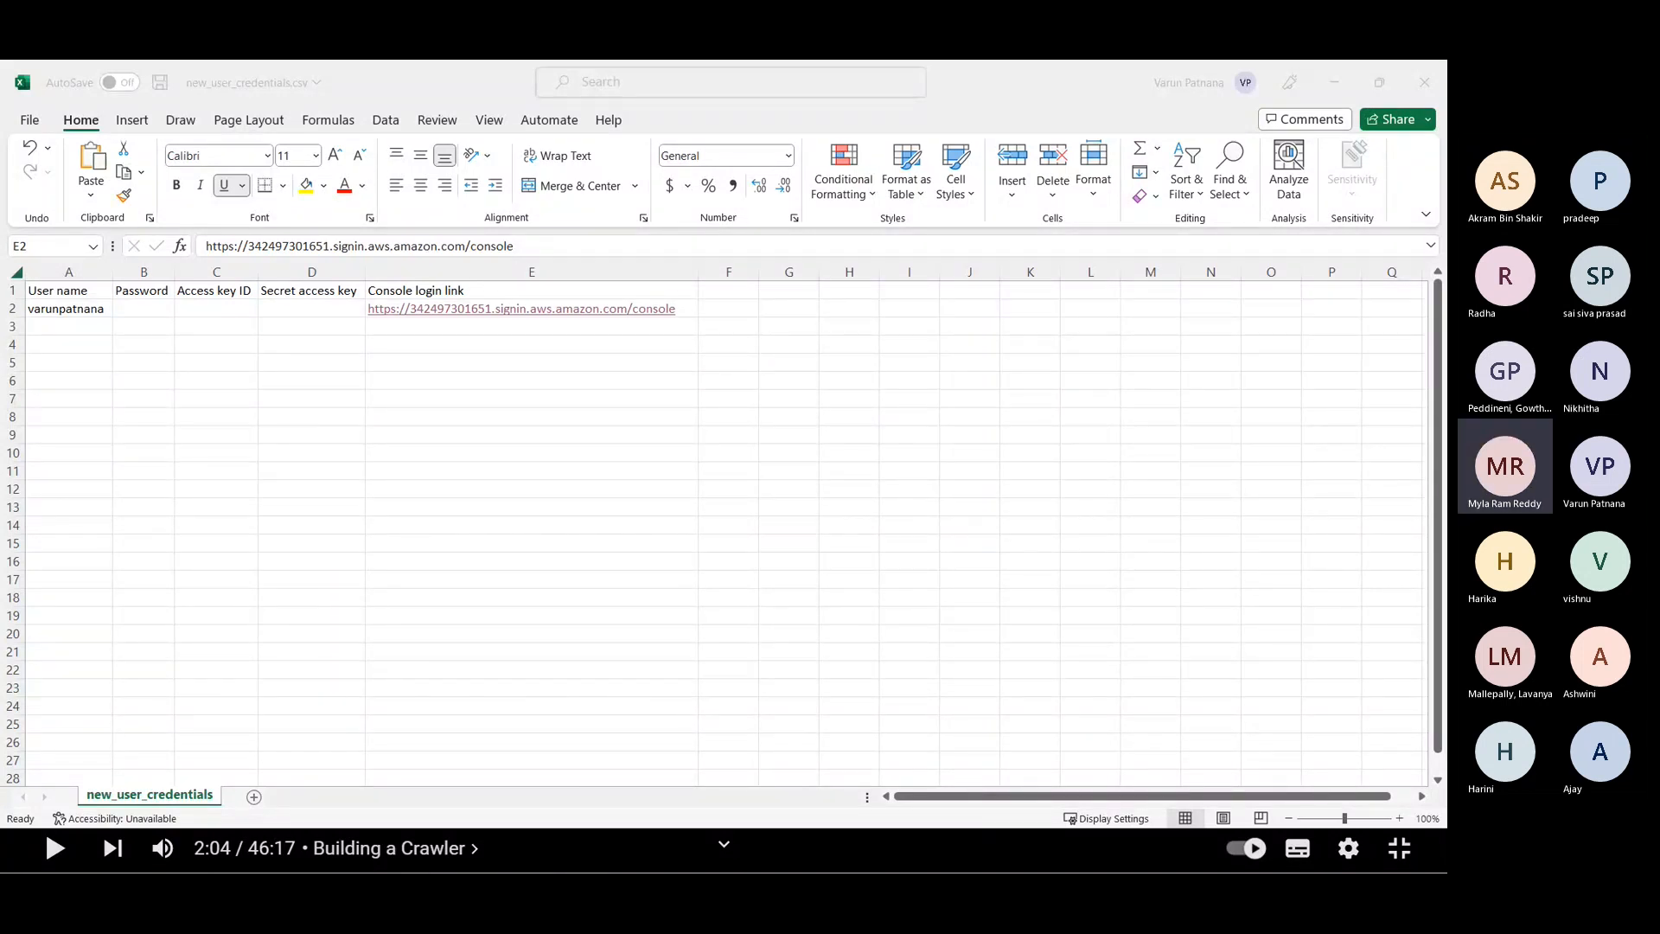
Step: Bring the GitHub and Azure portal windows onto the screen and maximize both
drag(1447, 432, 568, 182)
double_click(683, 182)
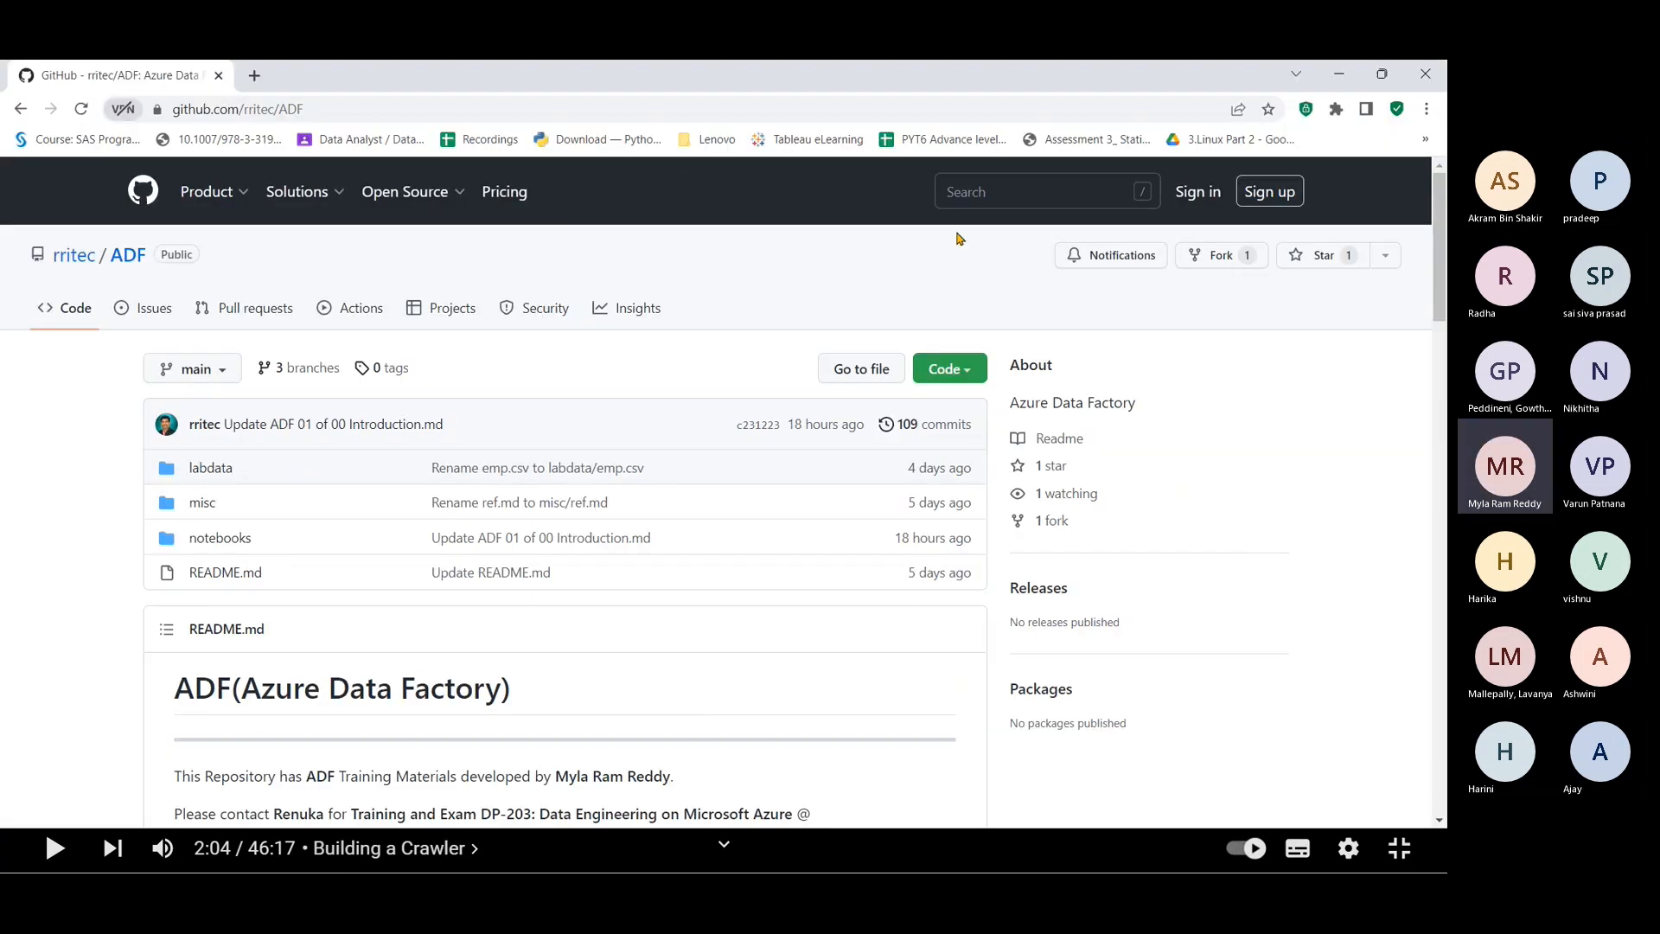
drag(1447, 571, 627, 233)
double_click(626, 234)
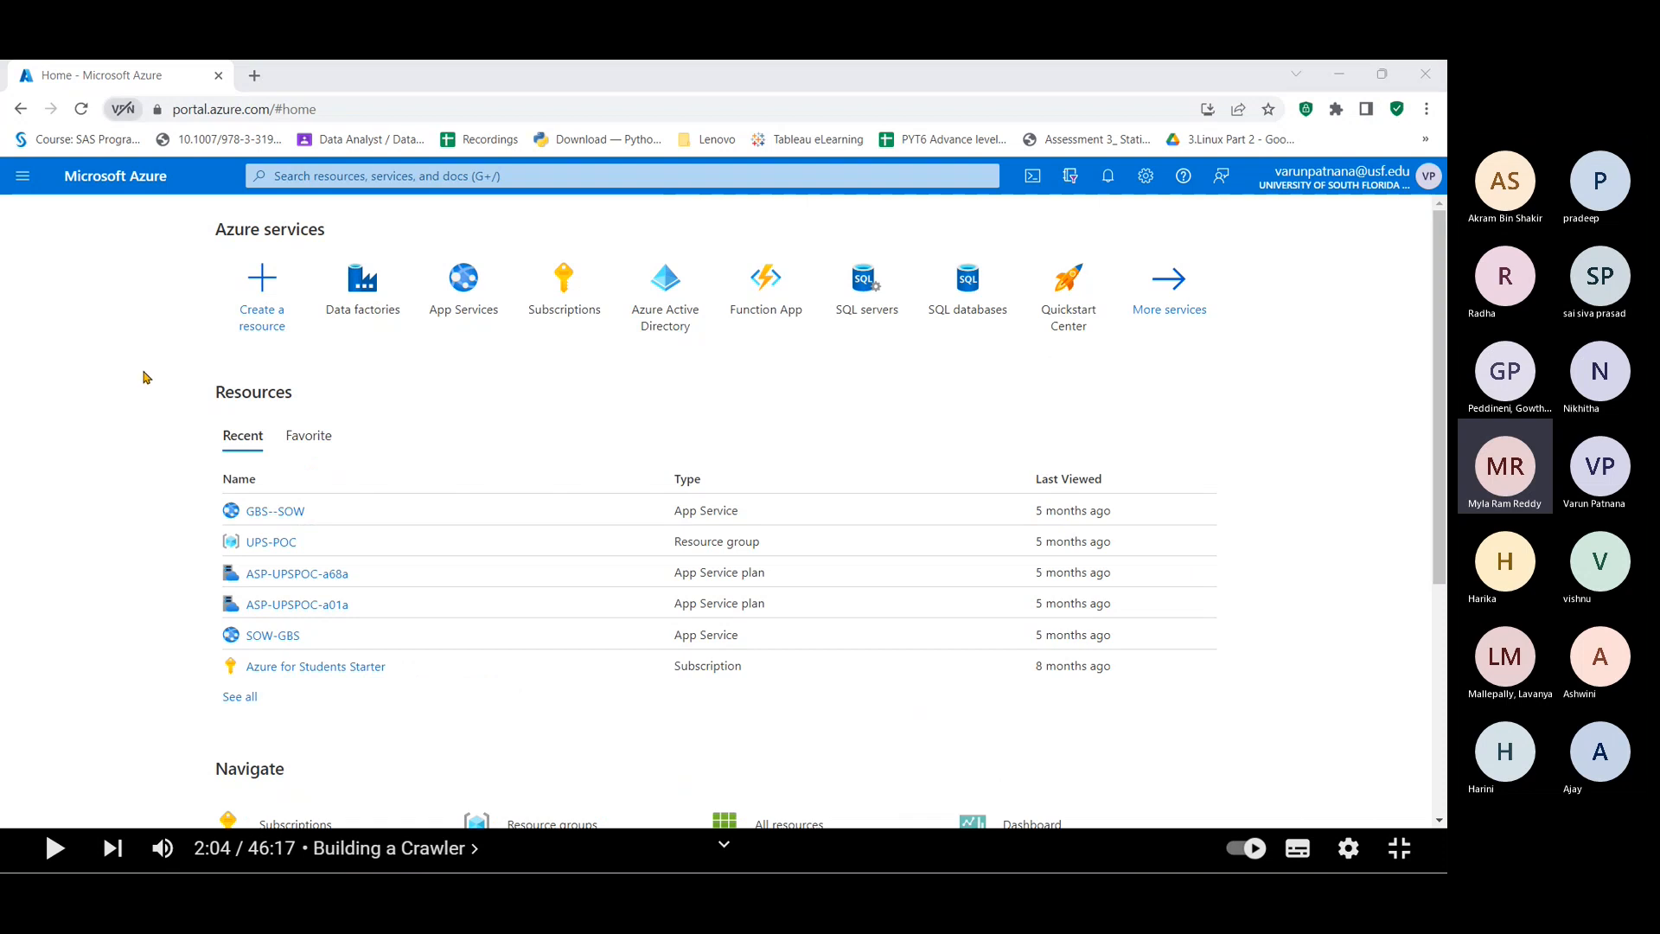
Step: In GitHub, open notebooks > ADF 01 of 00 Introduction.md and scroll through it
key(alt+Tab)
key(alt+Tab)
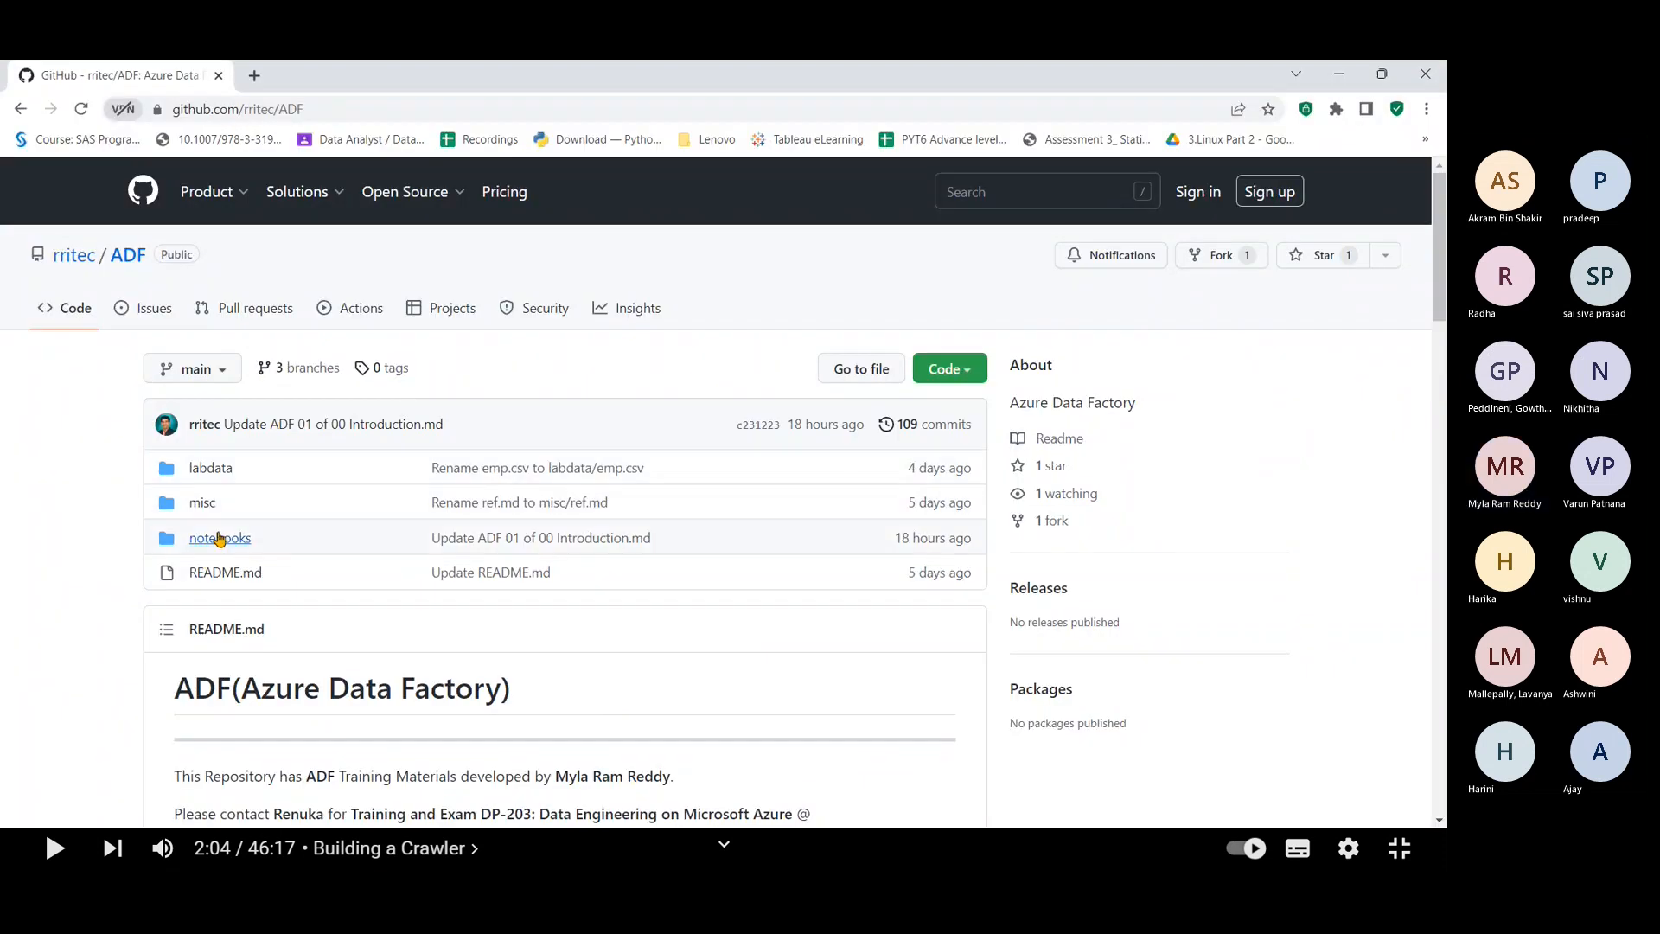
click(219, 539)
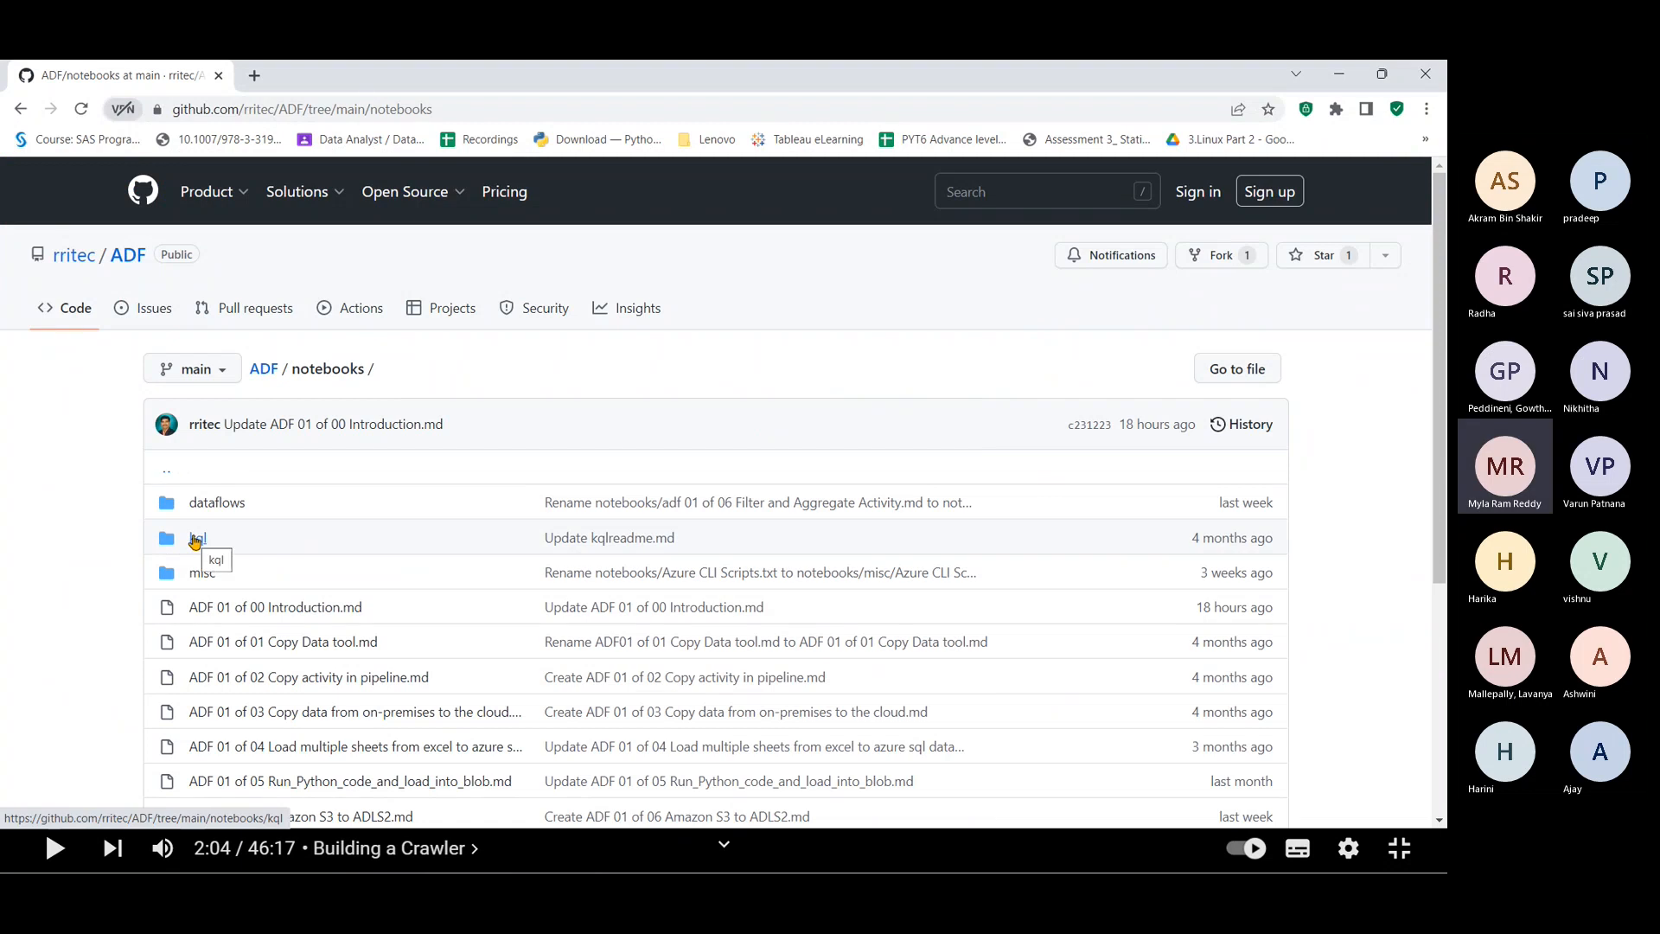
click(328, 610)
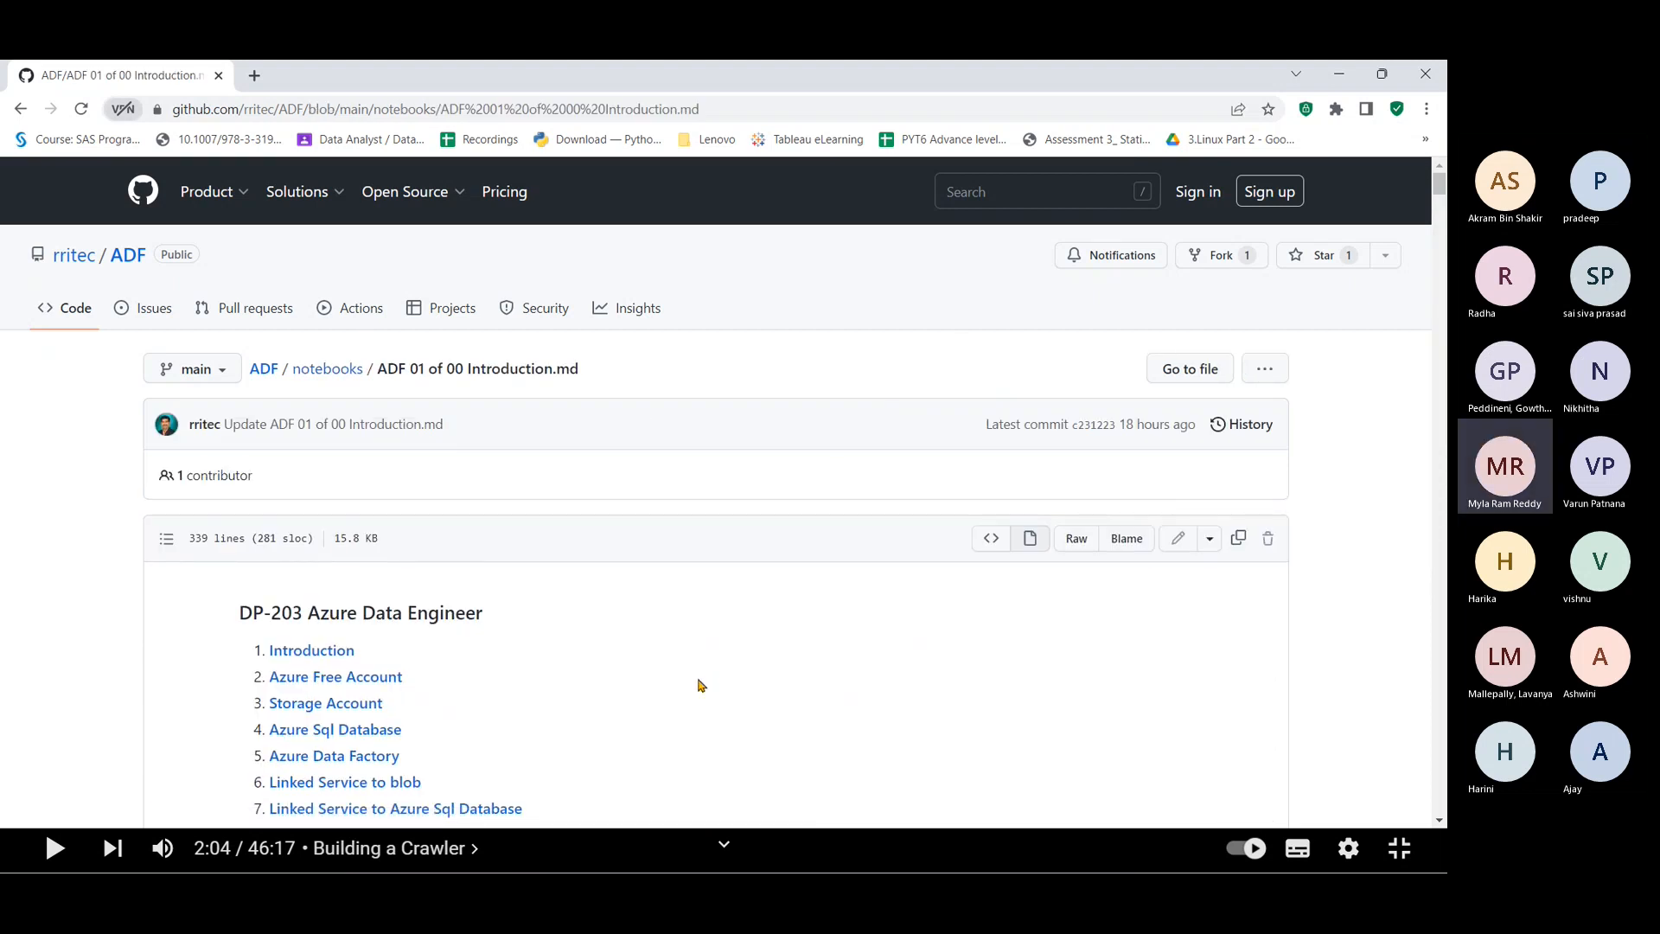
scroll(700, 685, down, 4)
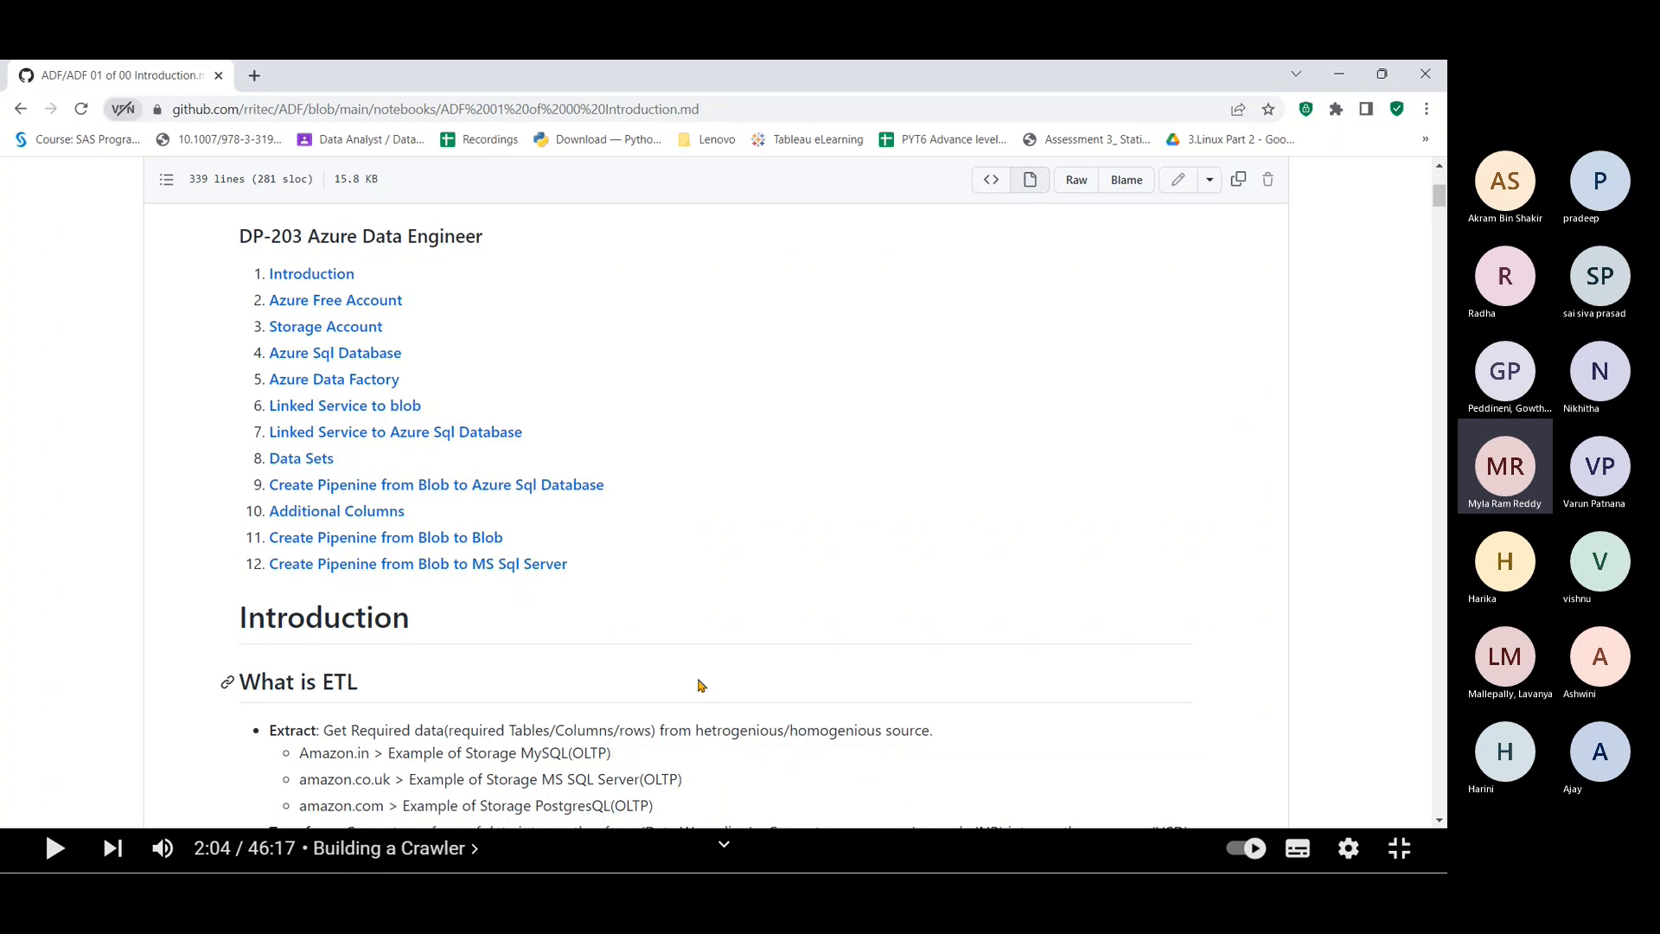
Step: Jump to the notes' Azure Sql Database section and scroll through its Lab 1 steps
click(370, 354)
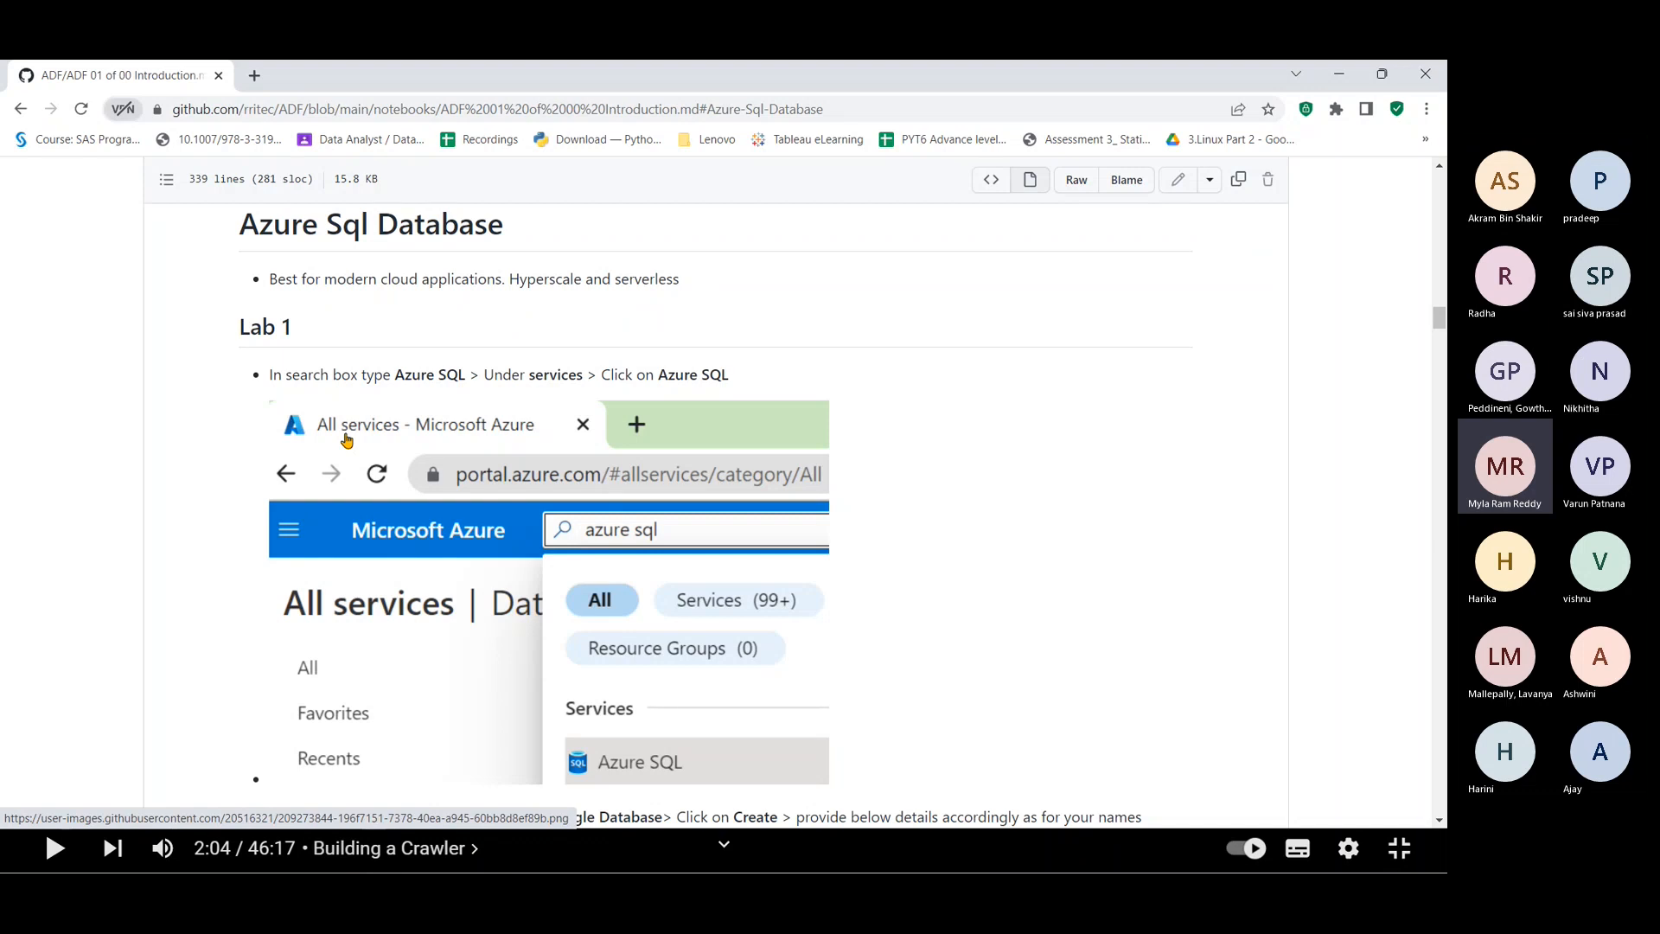
key(alt+Tab)
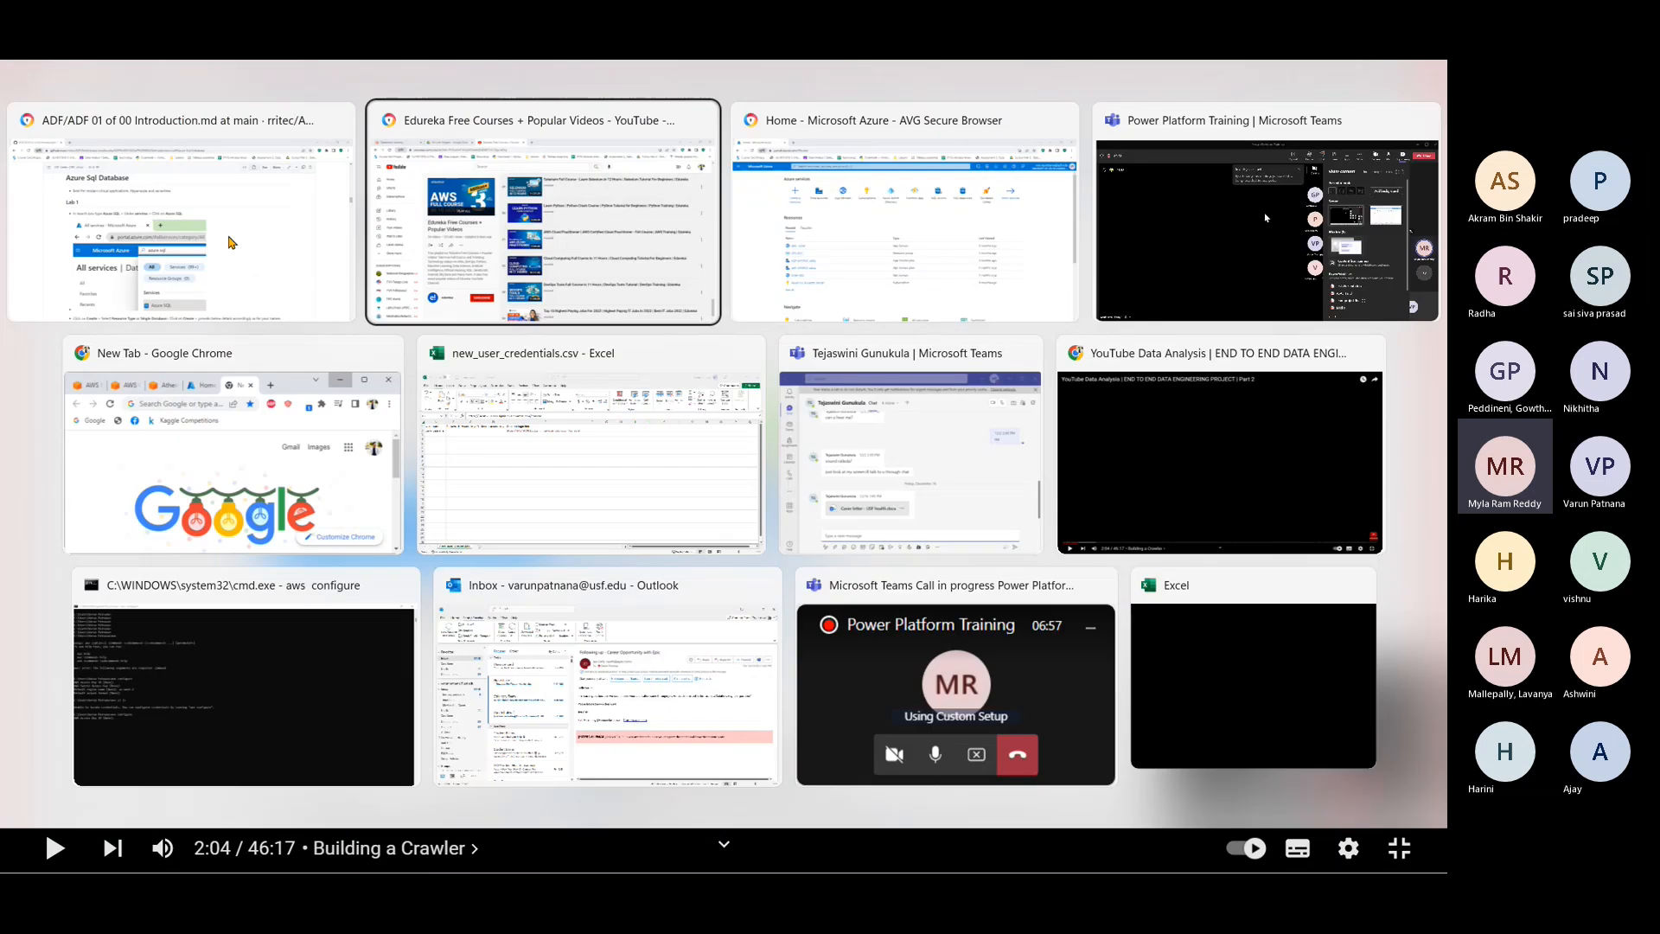
key(alt+Tab)
key(alt+Tab)
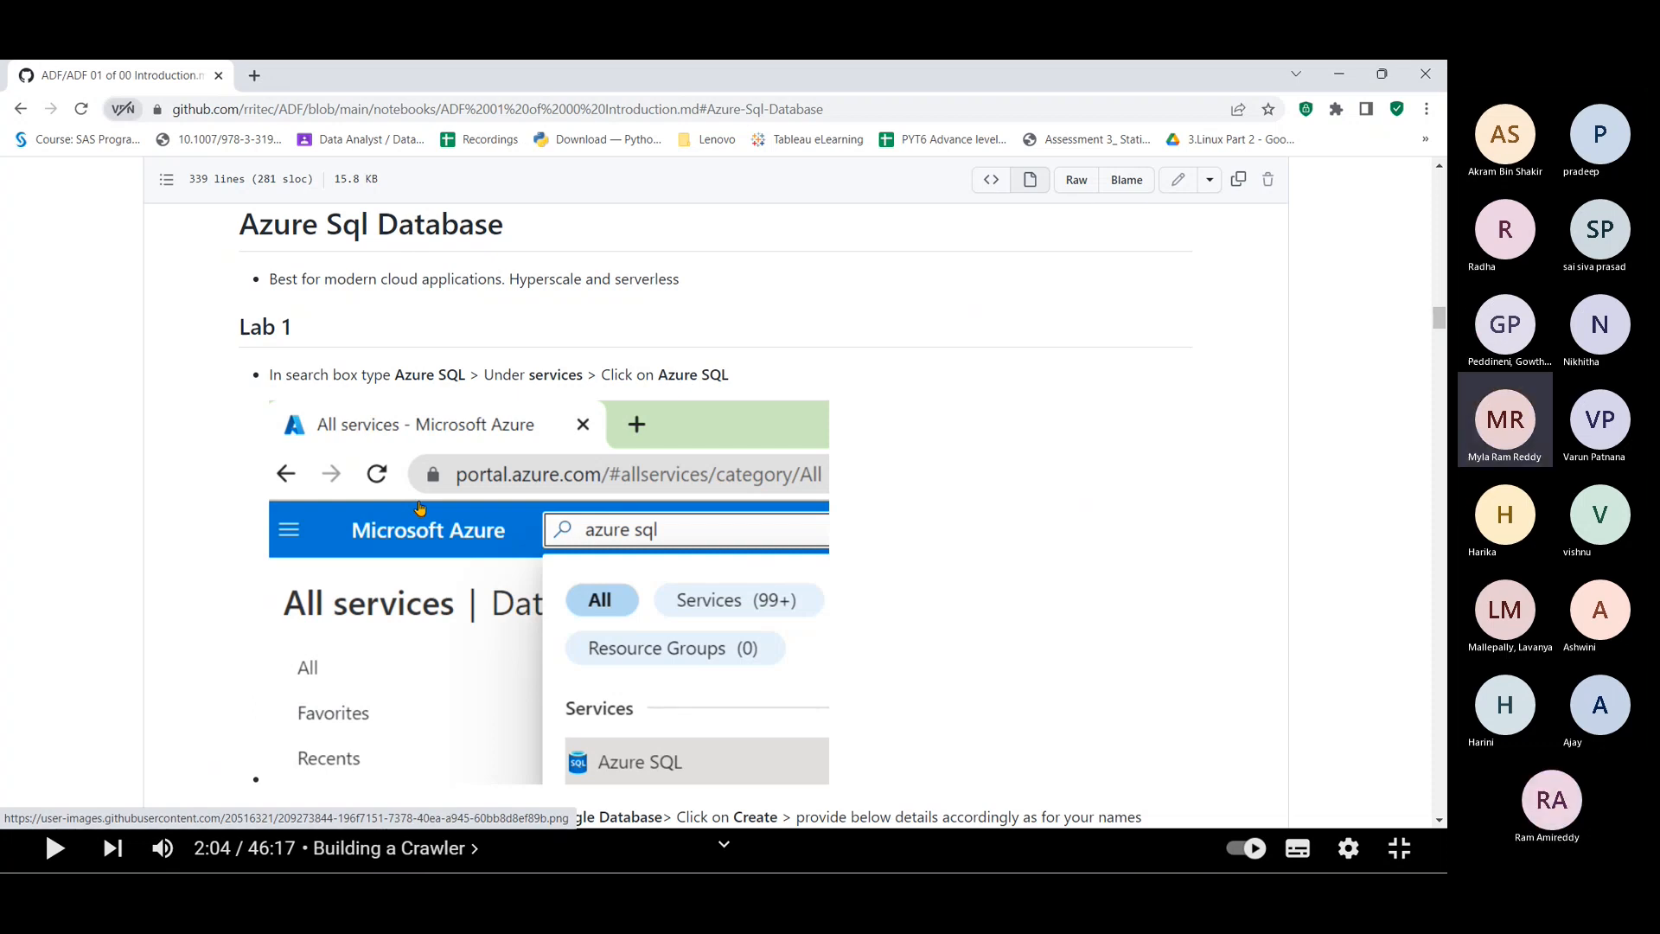
scroll(419, 507, down, 5)
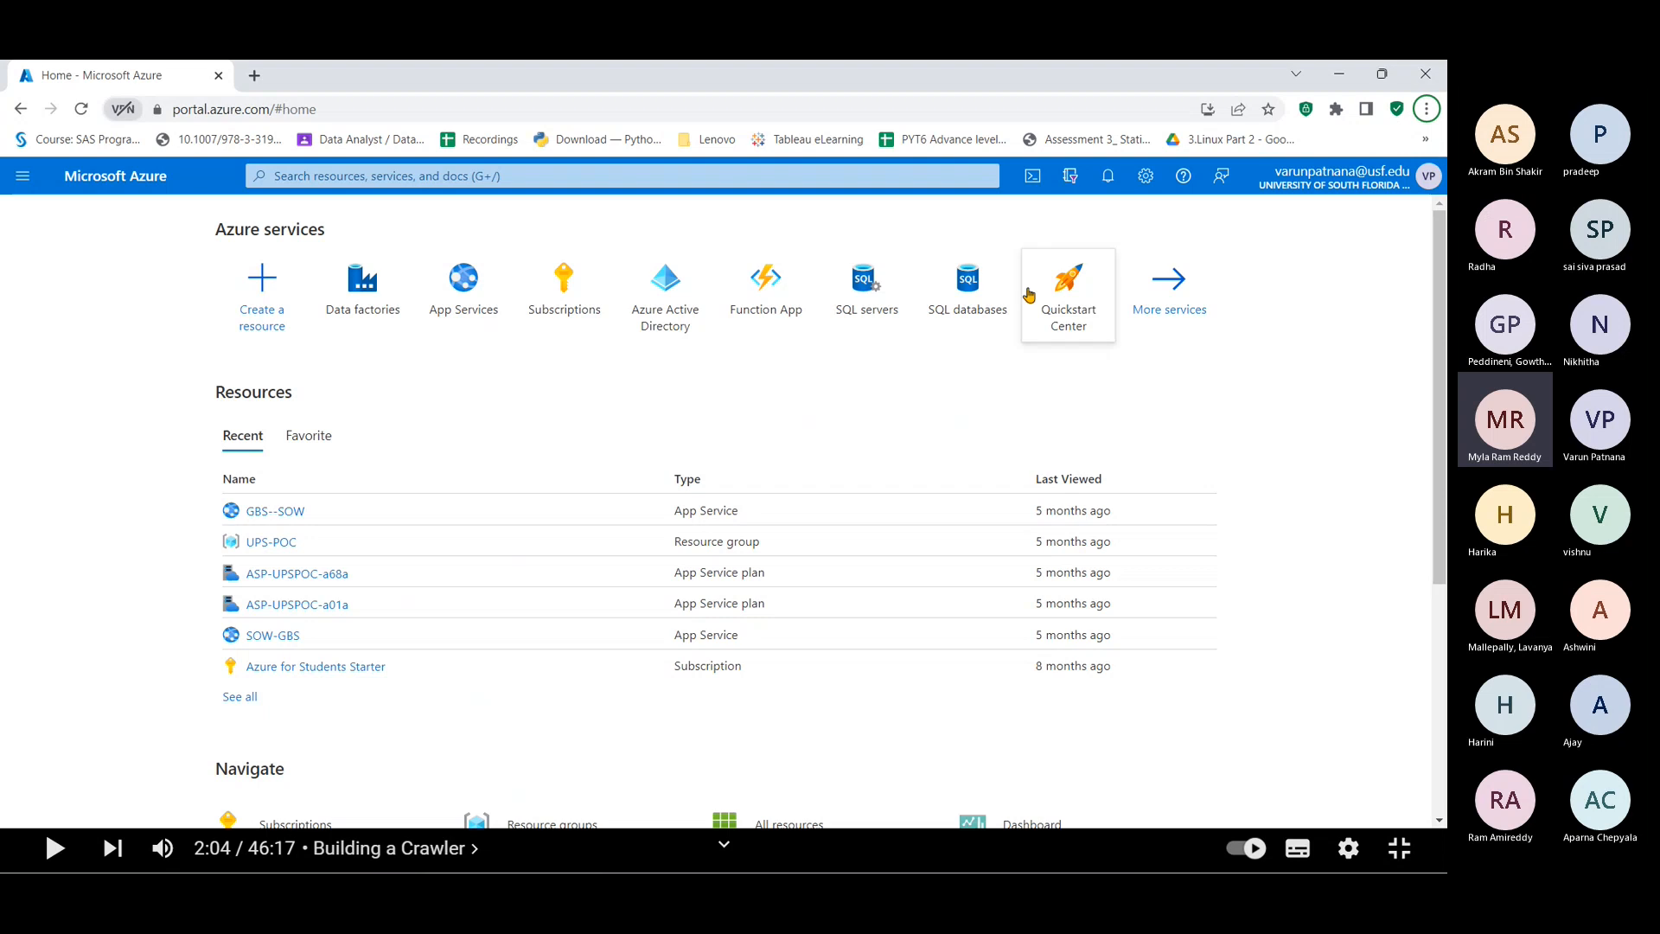
Step: Open the empty SQL databases list and start a new SQL database
mouse_move(959, 303)
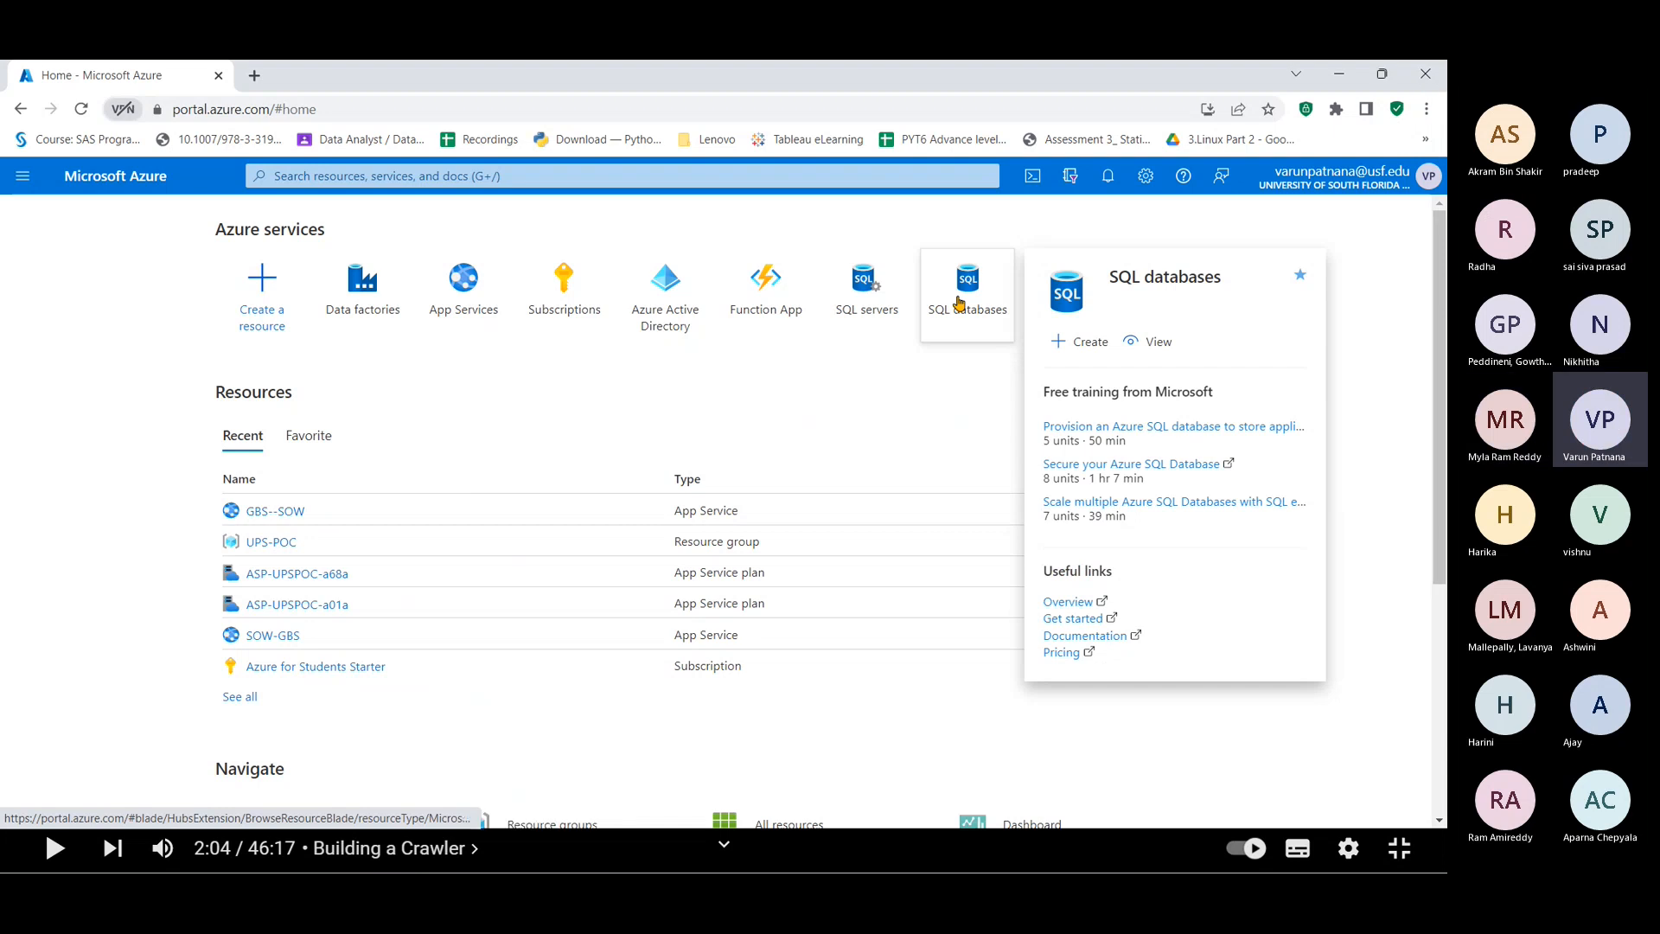
click(958, 303)
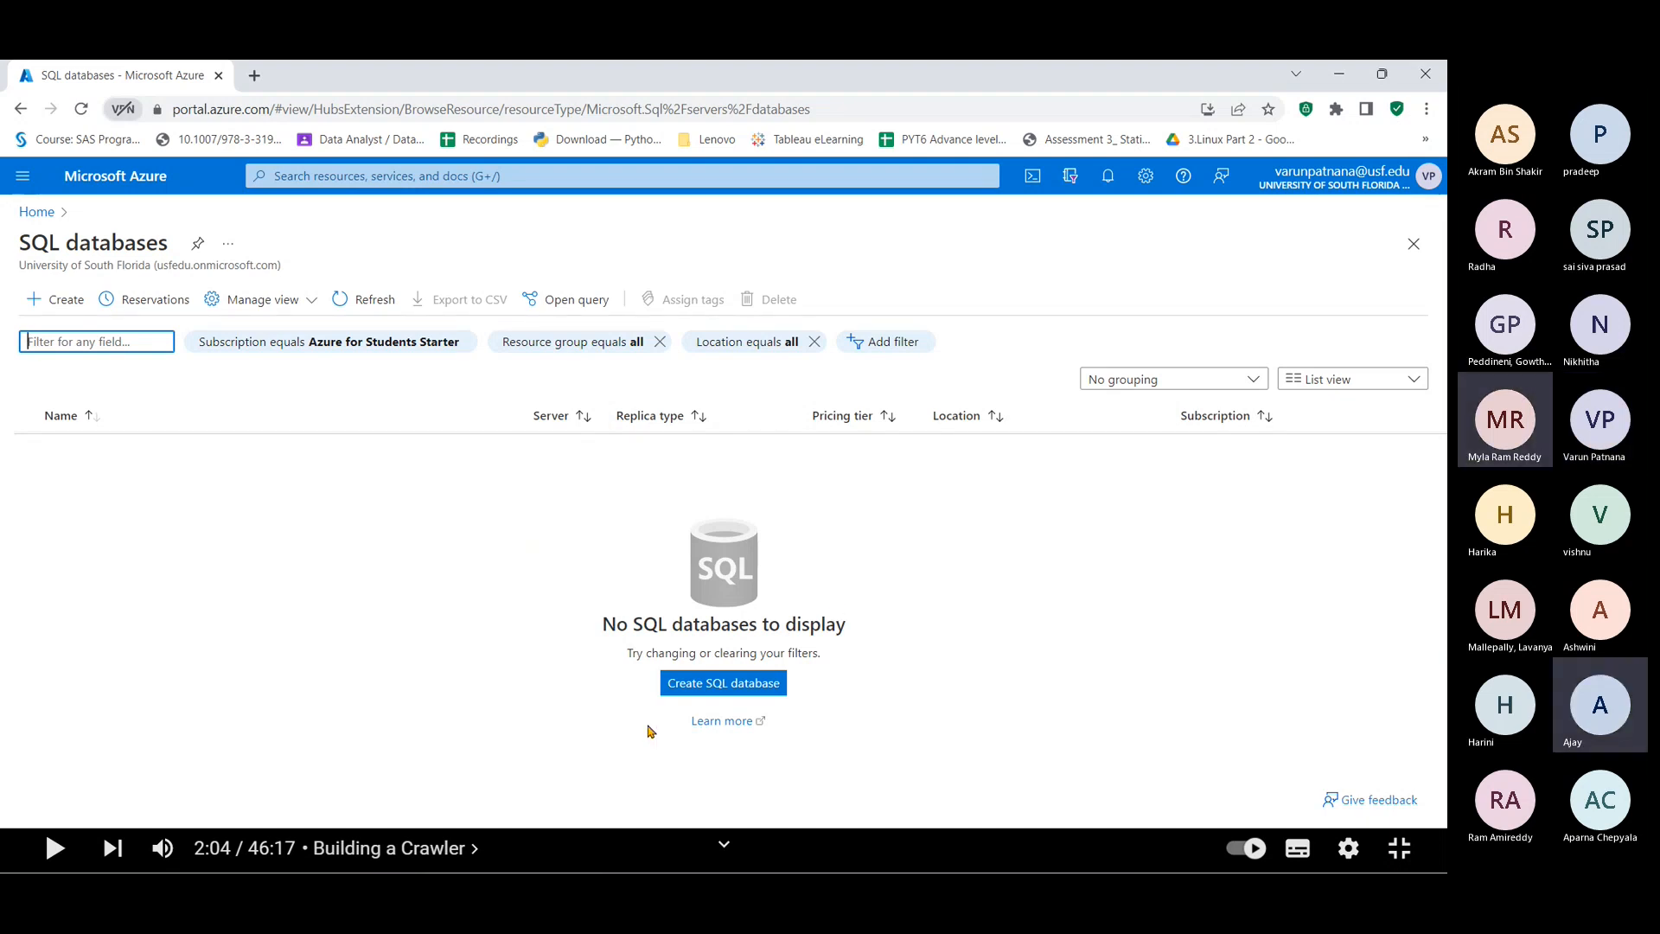
click(739, 684)
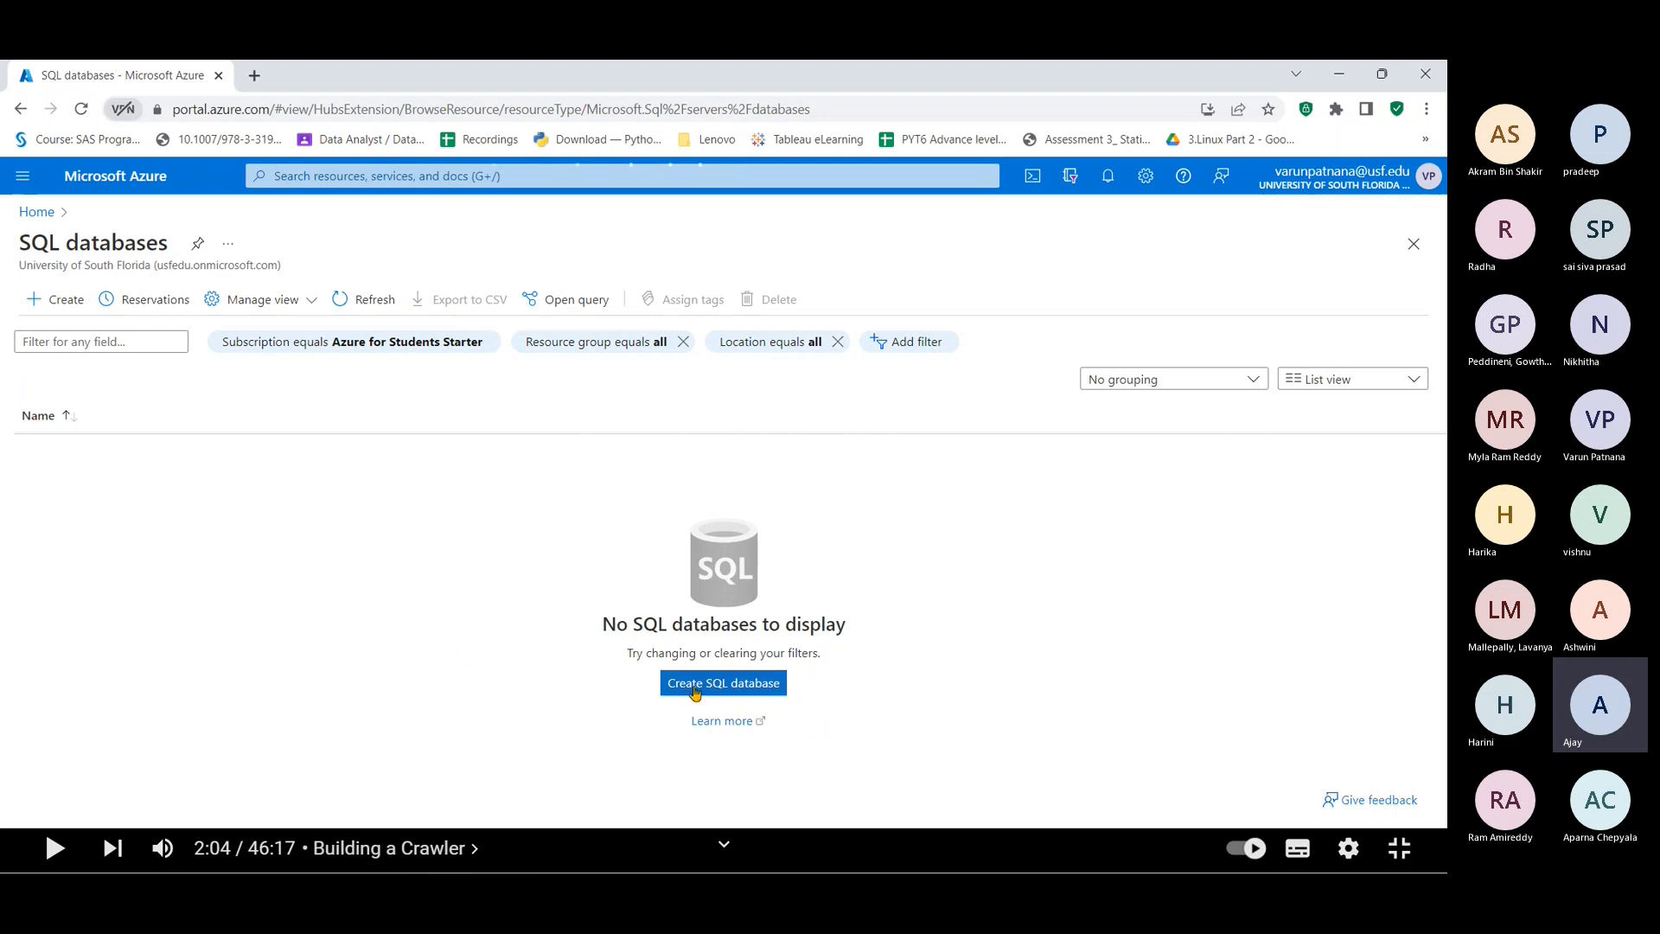
Step: Open the new SQL database form and find no existing server in the Server list
click(723, 683)
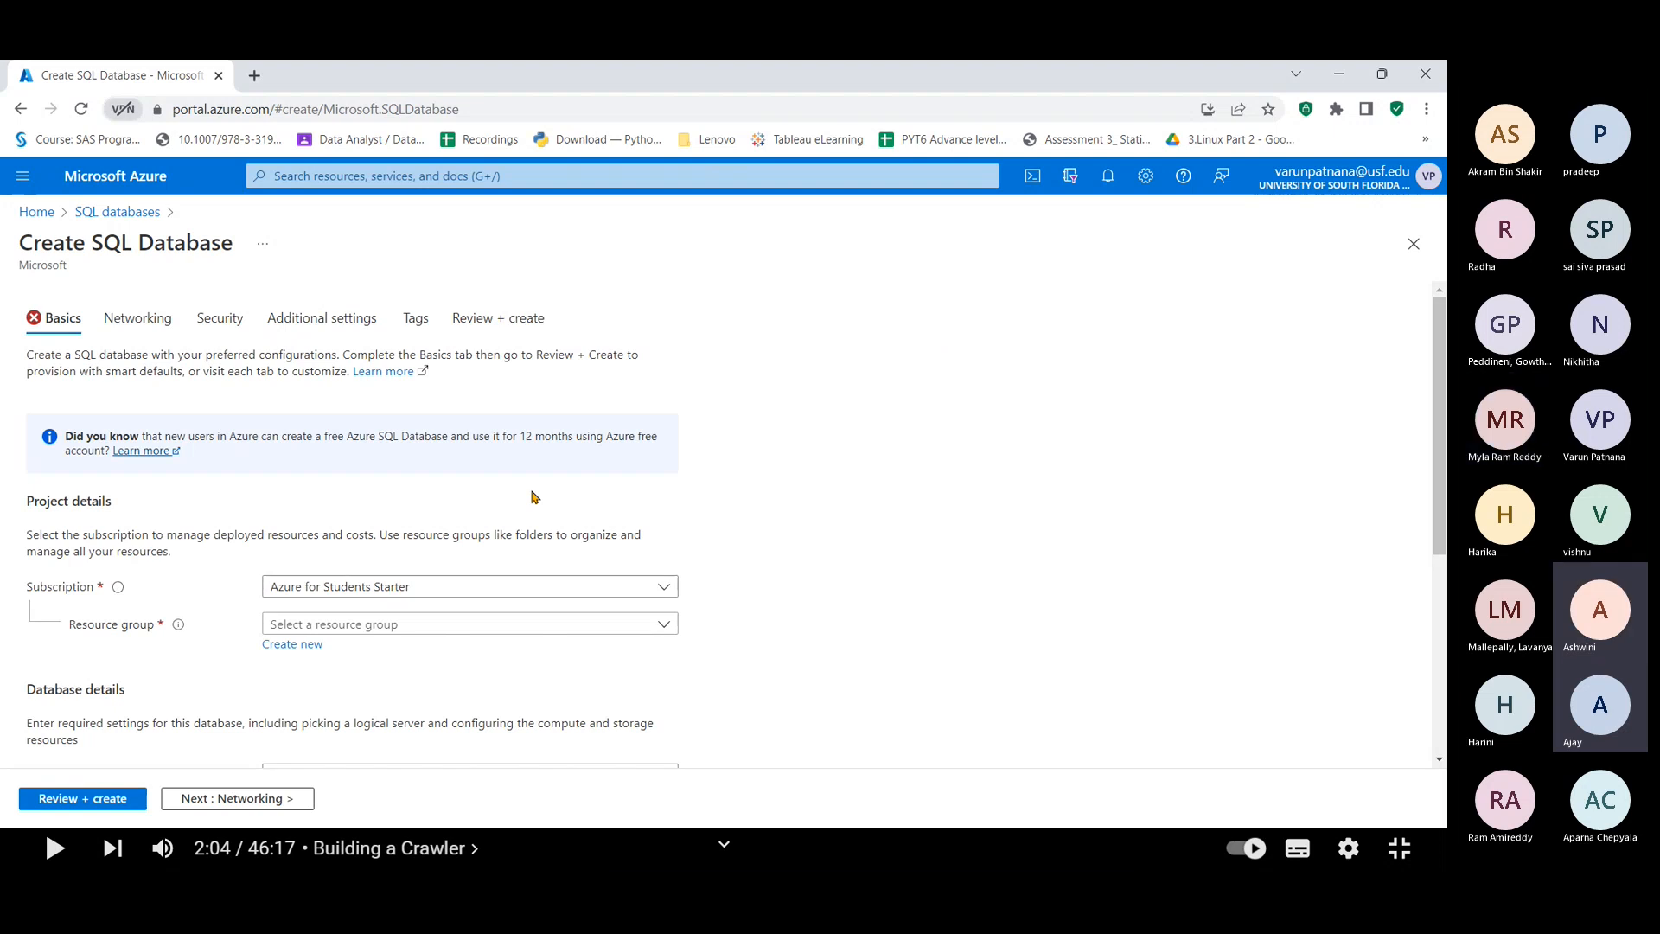
scroll(540, 497, down, 4)
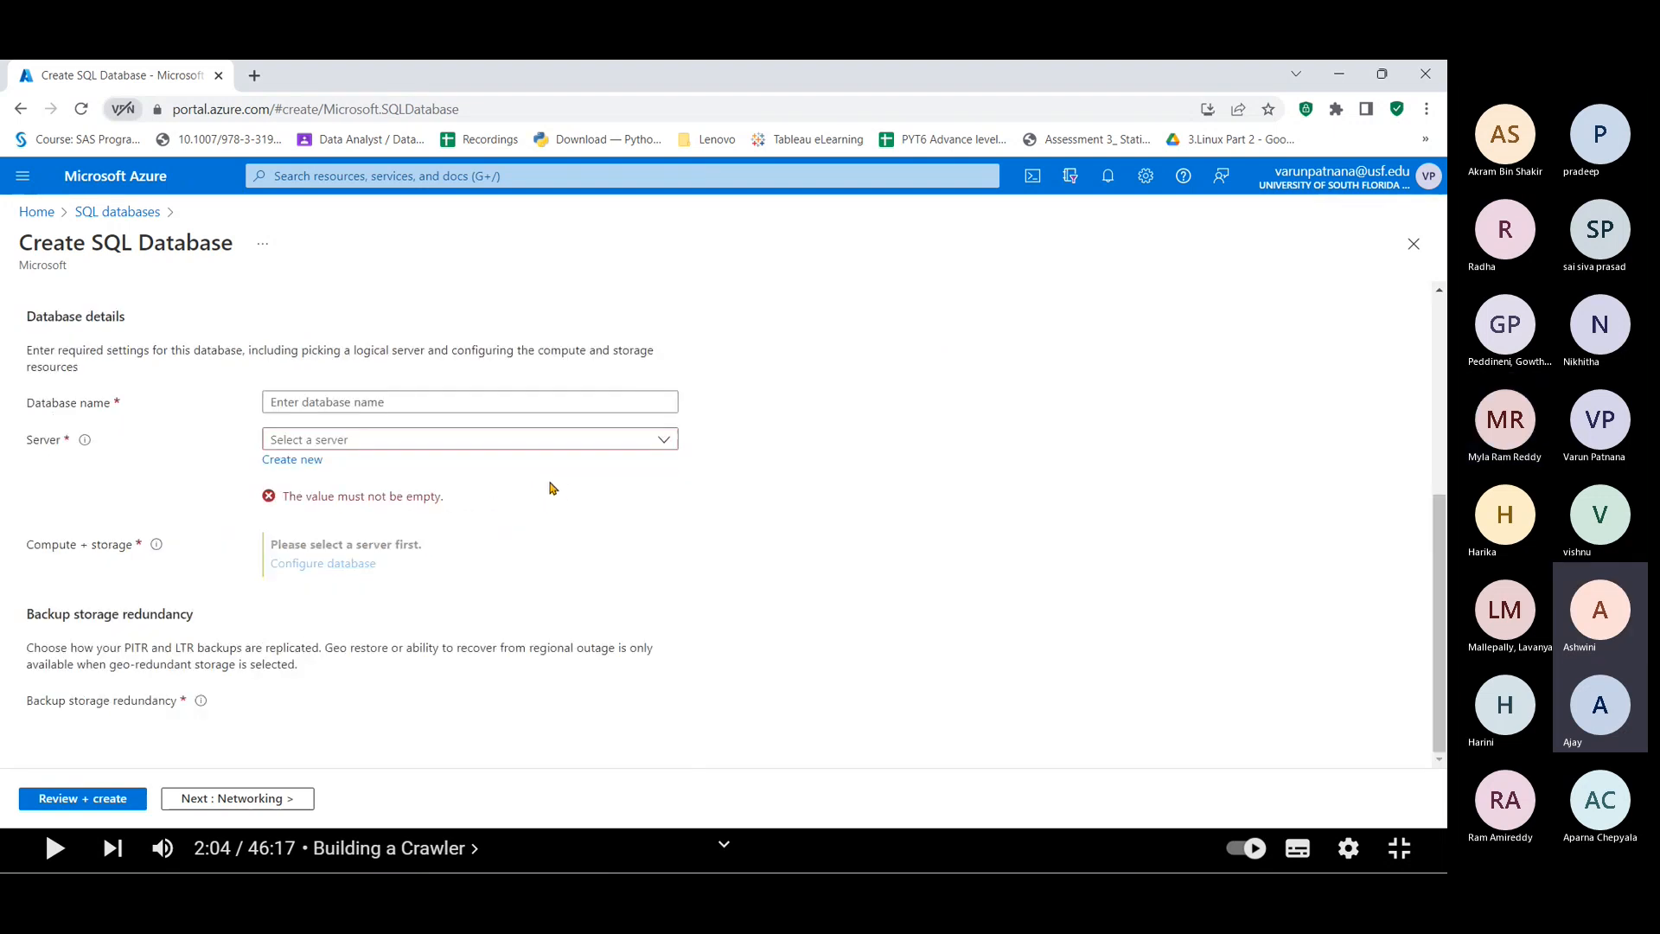
click(378, 441)
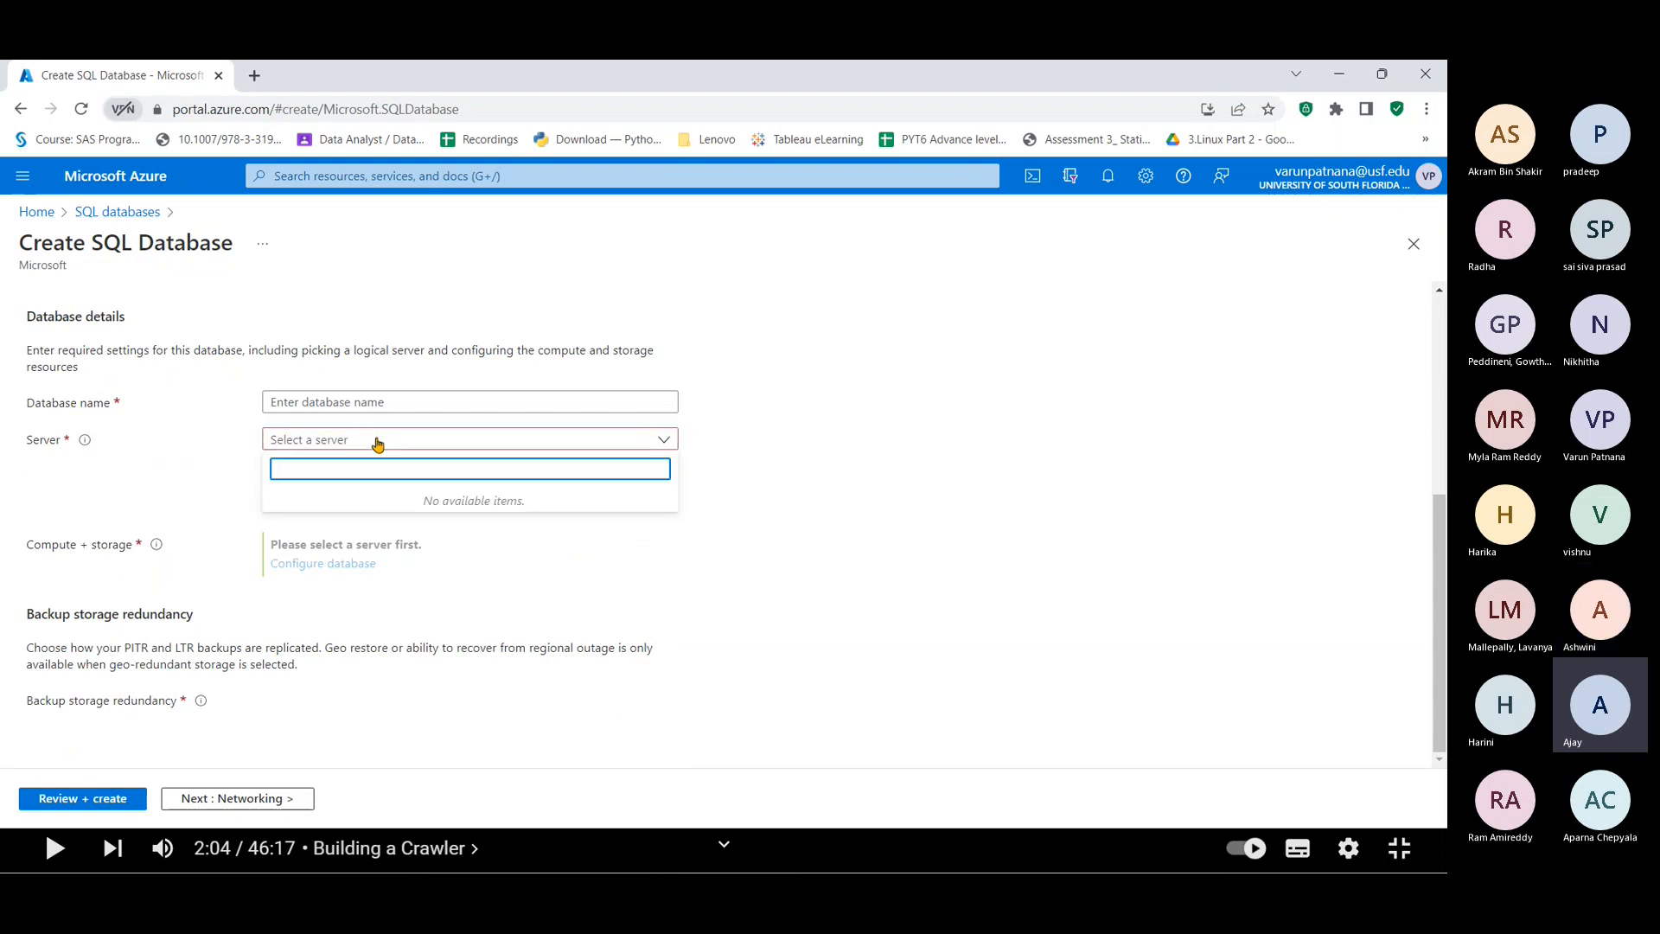
click(947, 423)
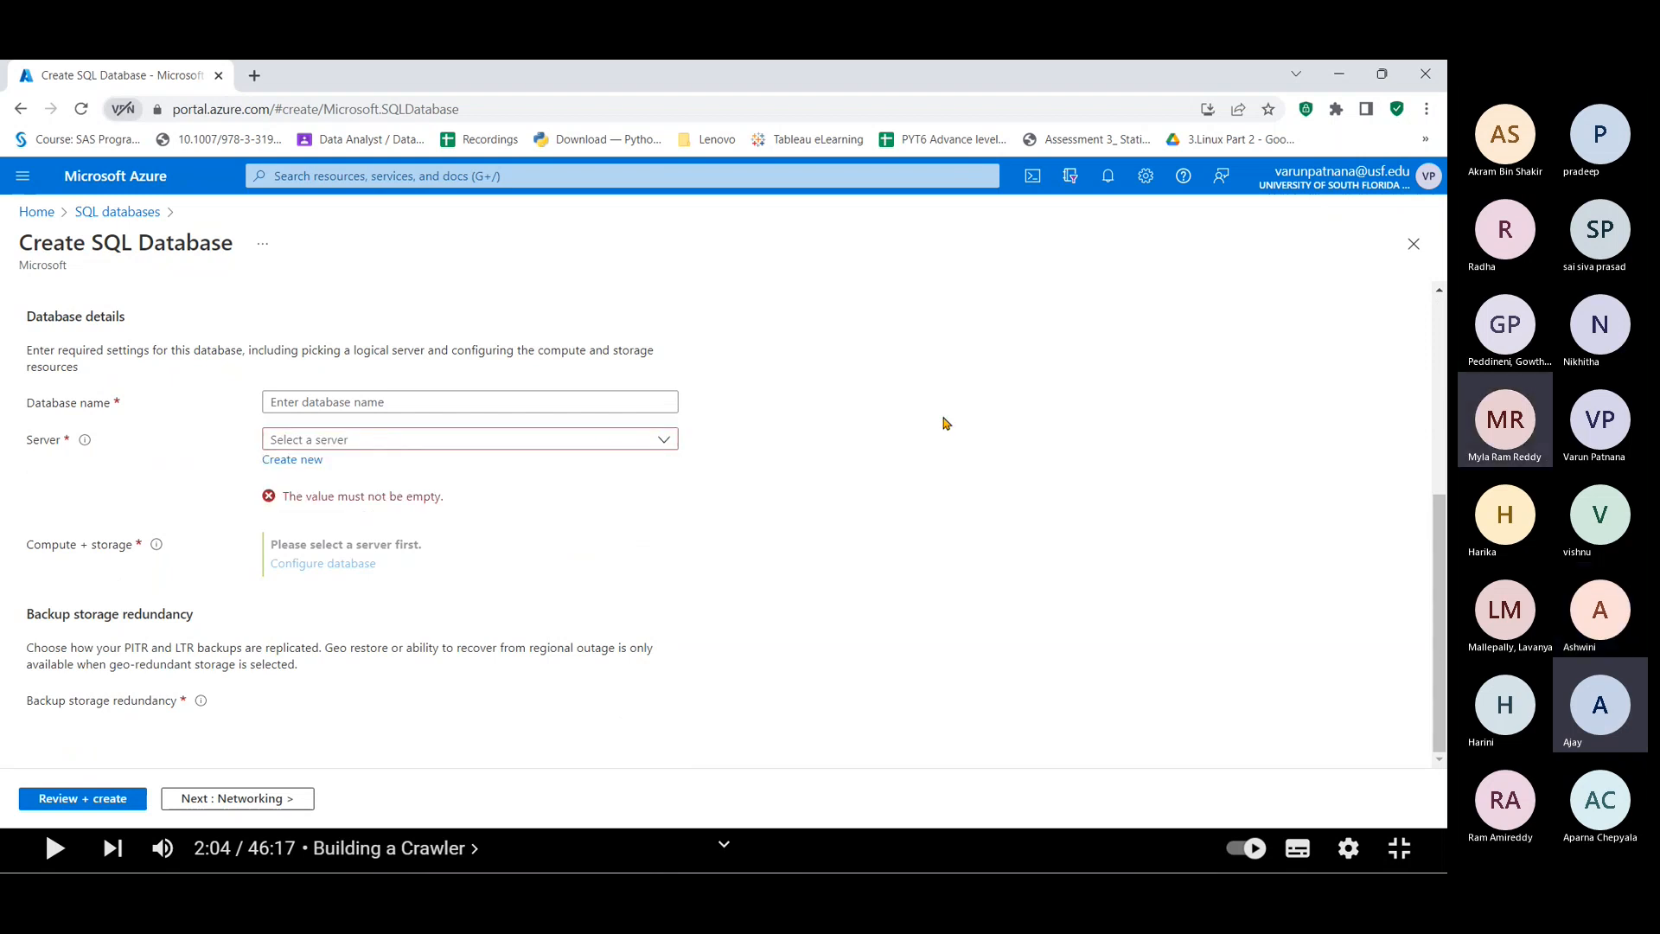
click(514, 440)
click(902, 451)
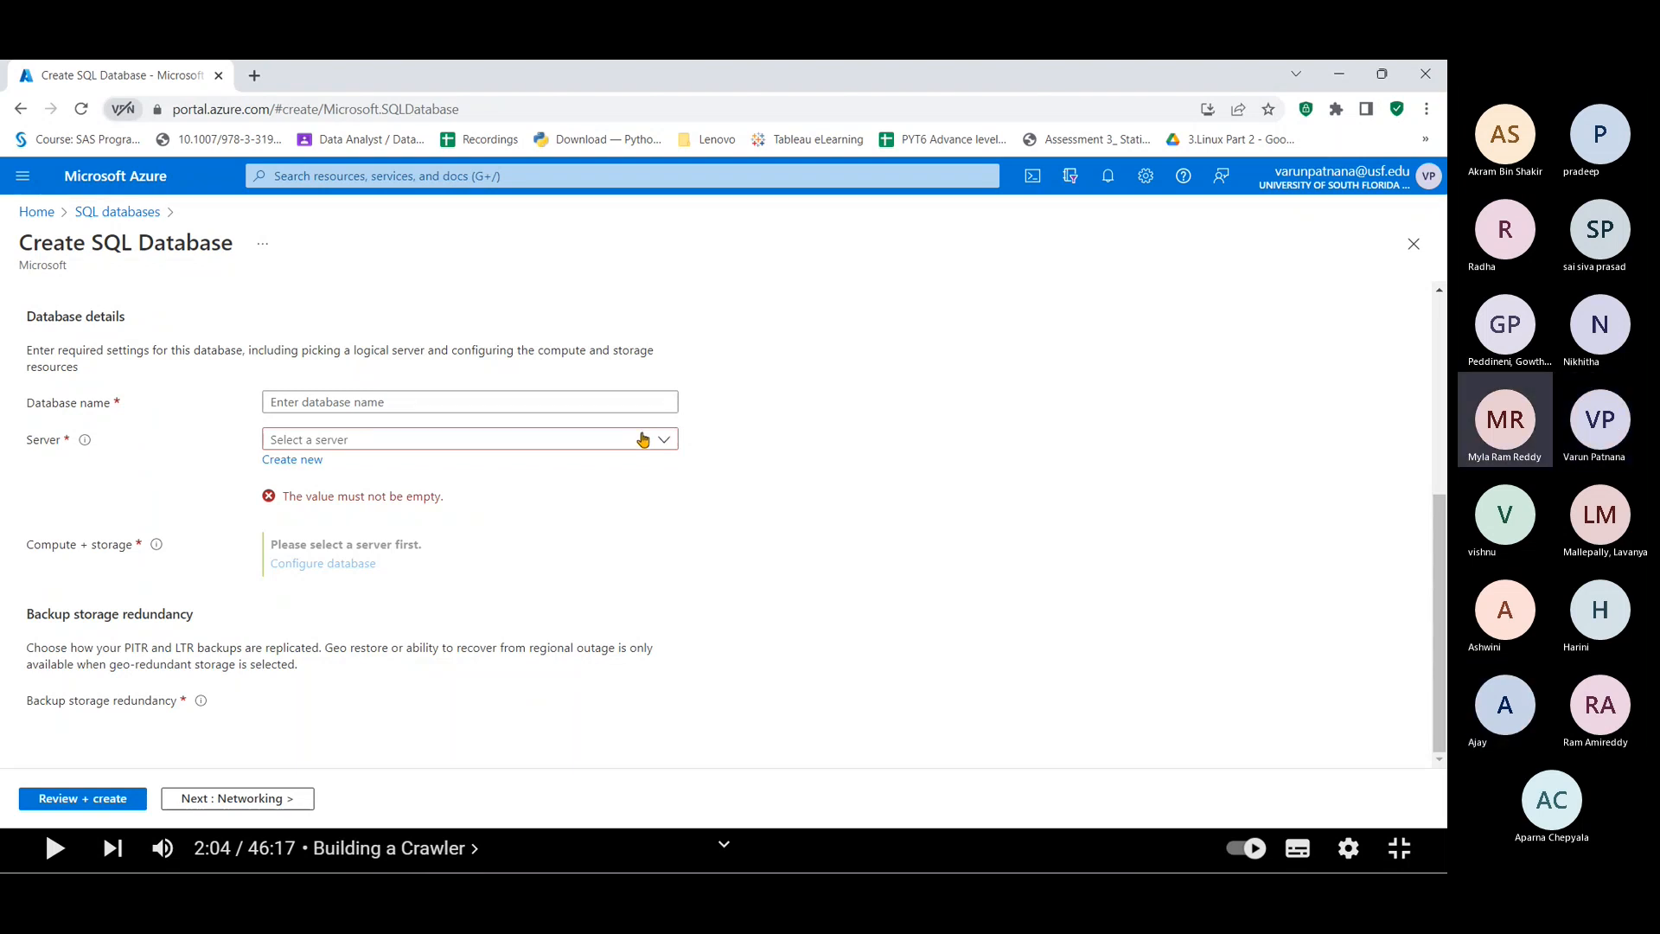
Step: Name the database RRITECSQLDB and begin creating a new server for it
click(621, 403)
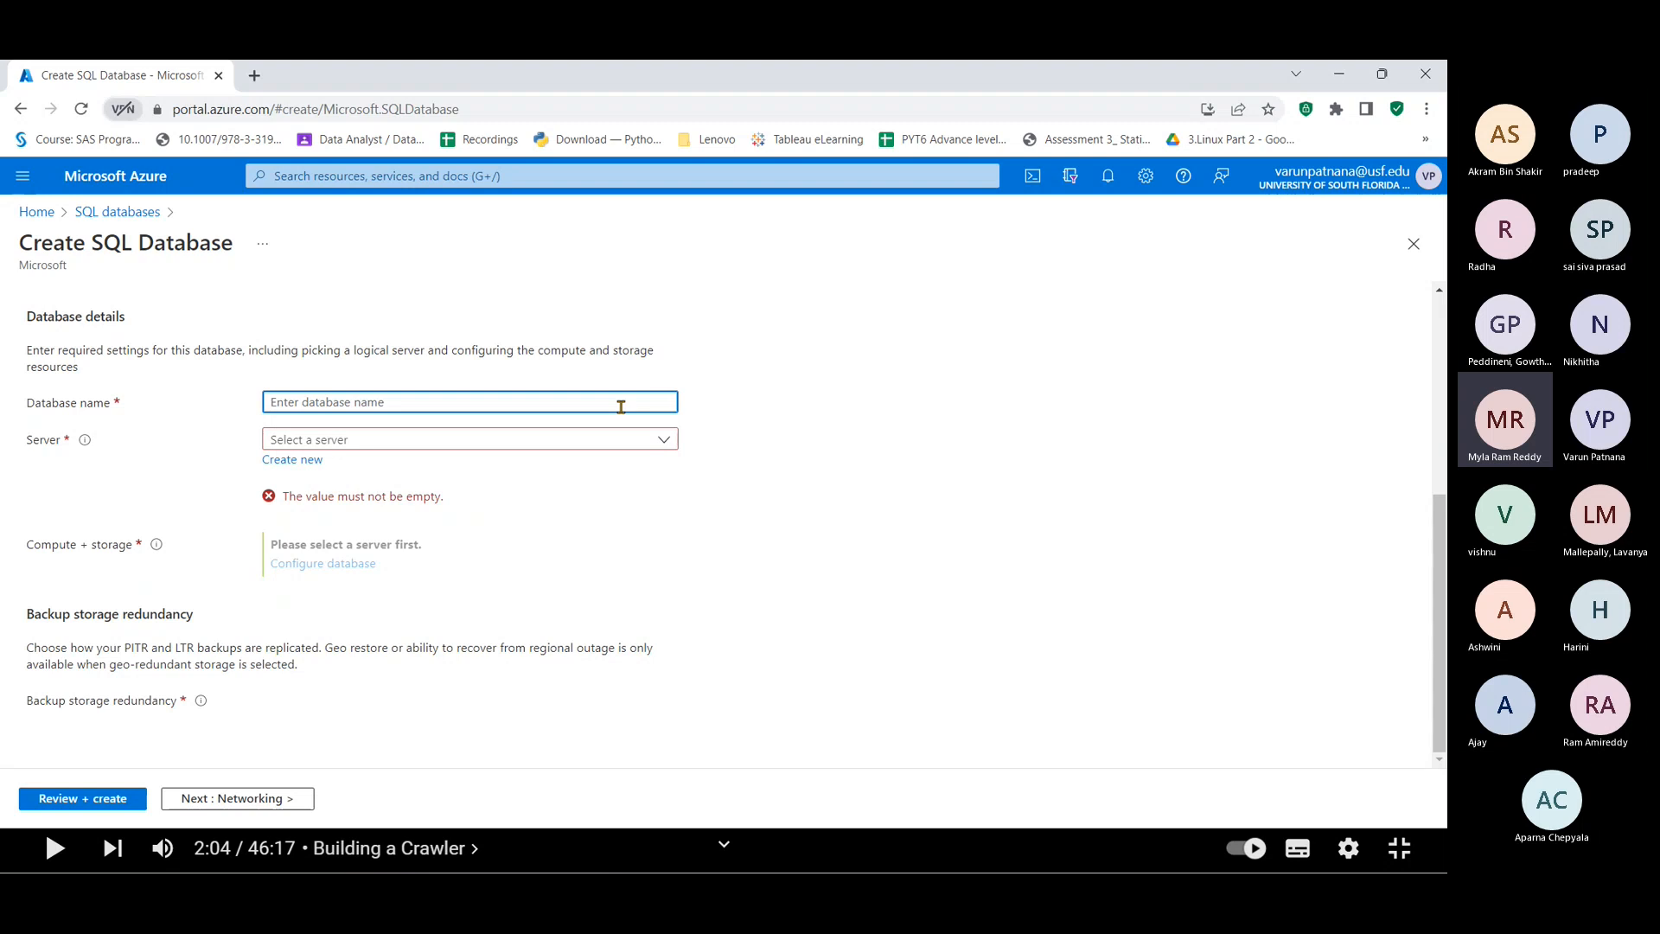
text(RRIT)
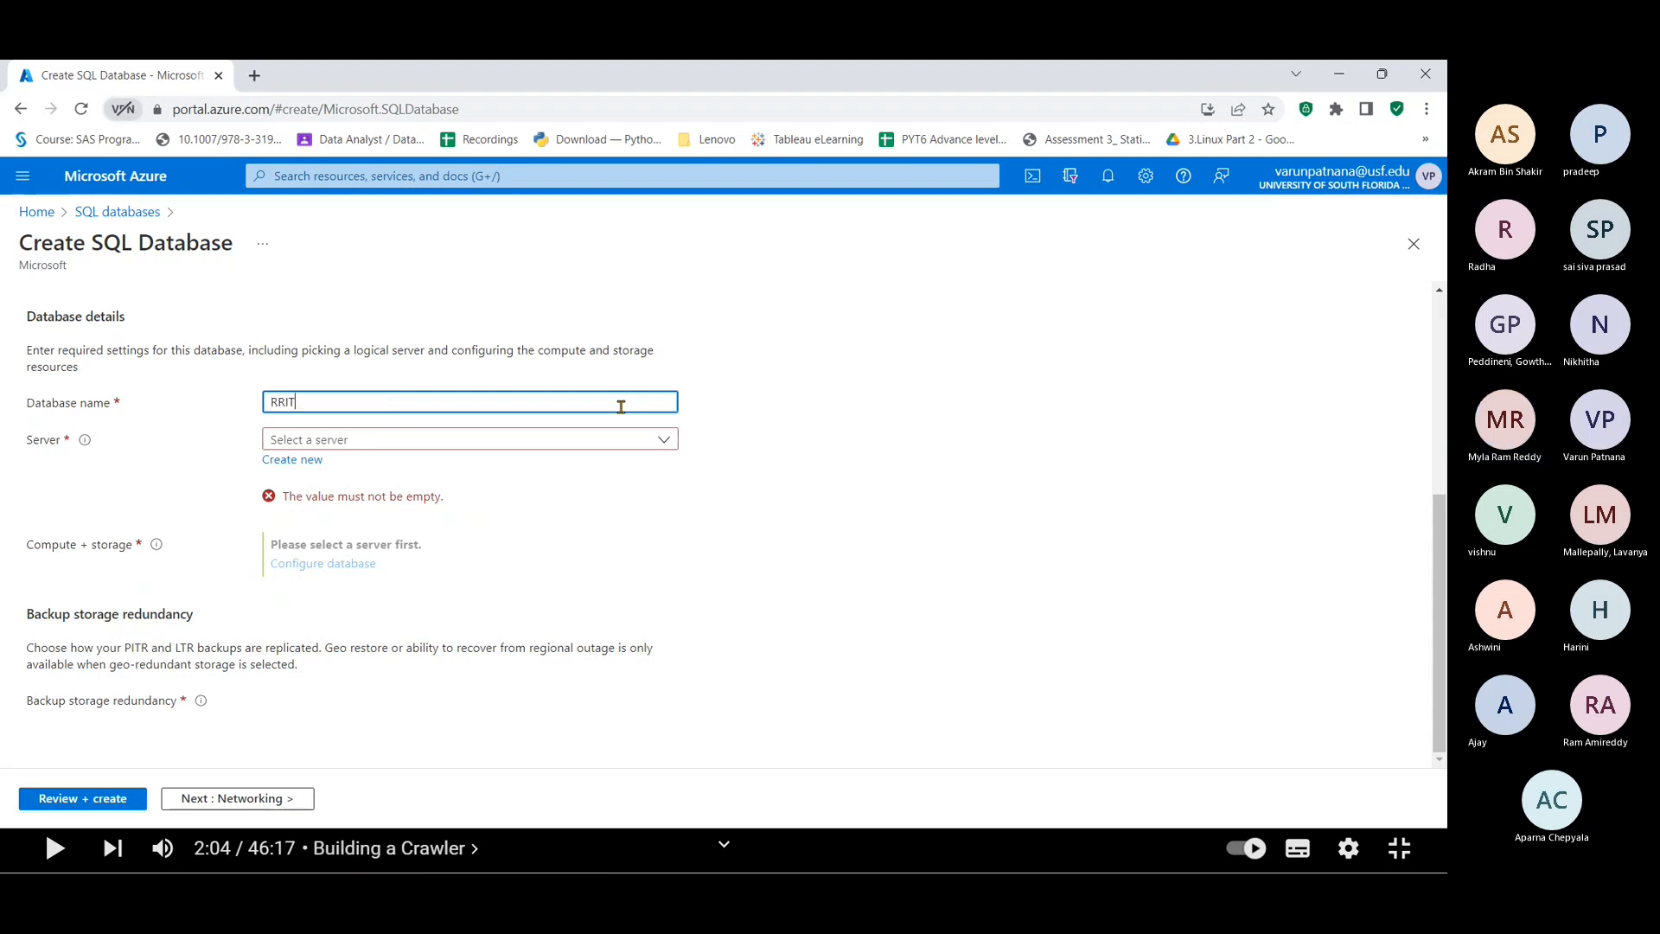
text(EC)
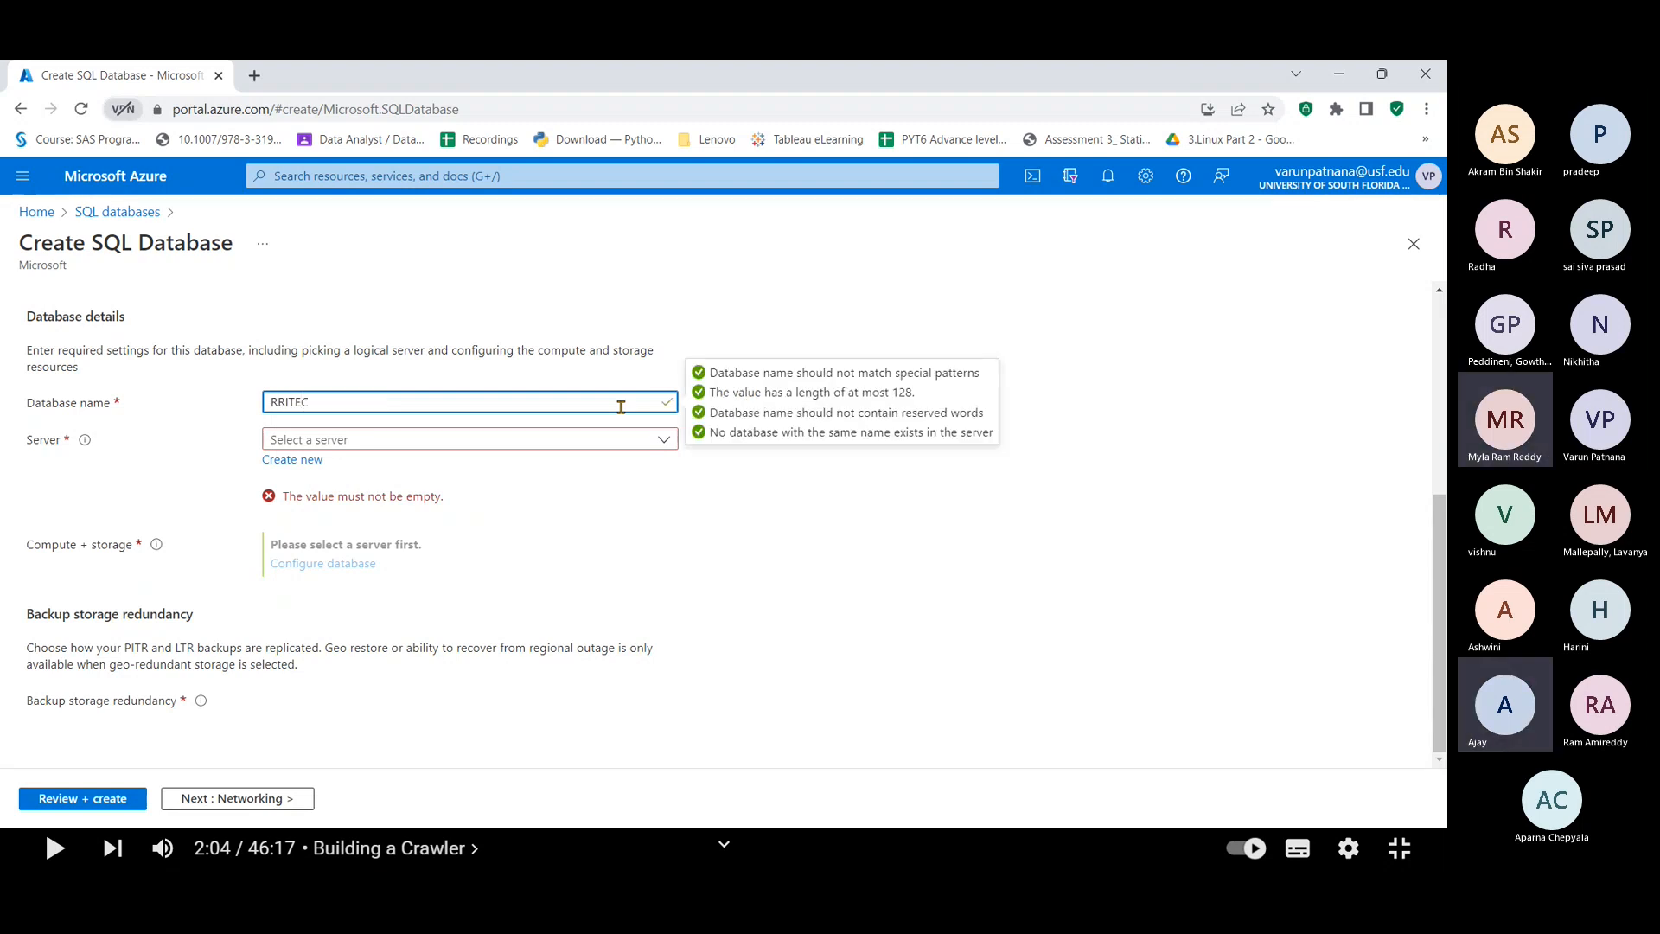
text(SQLDN)
key(BackSpace)
text(B)
key(Tab)
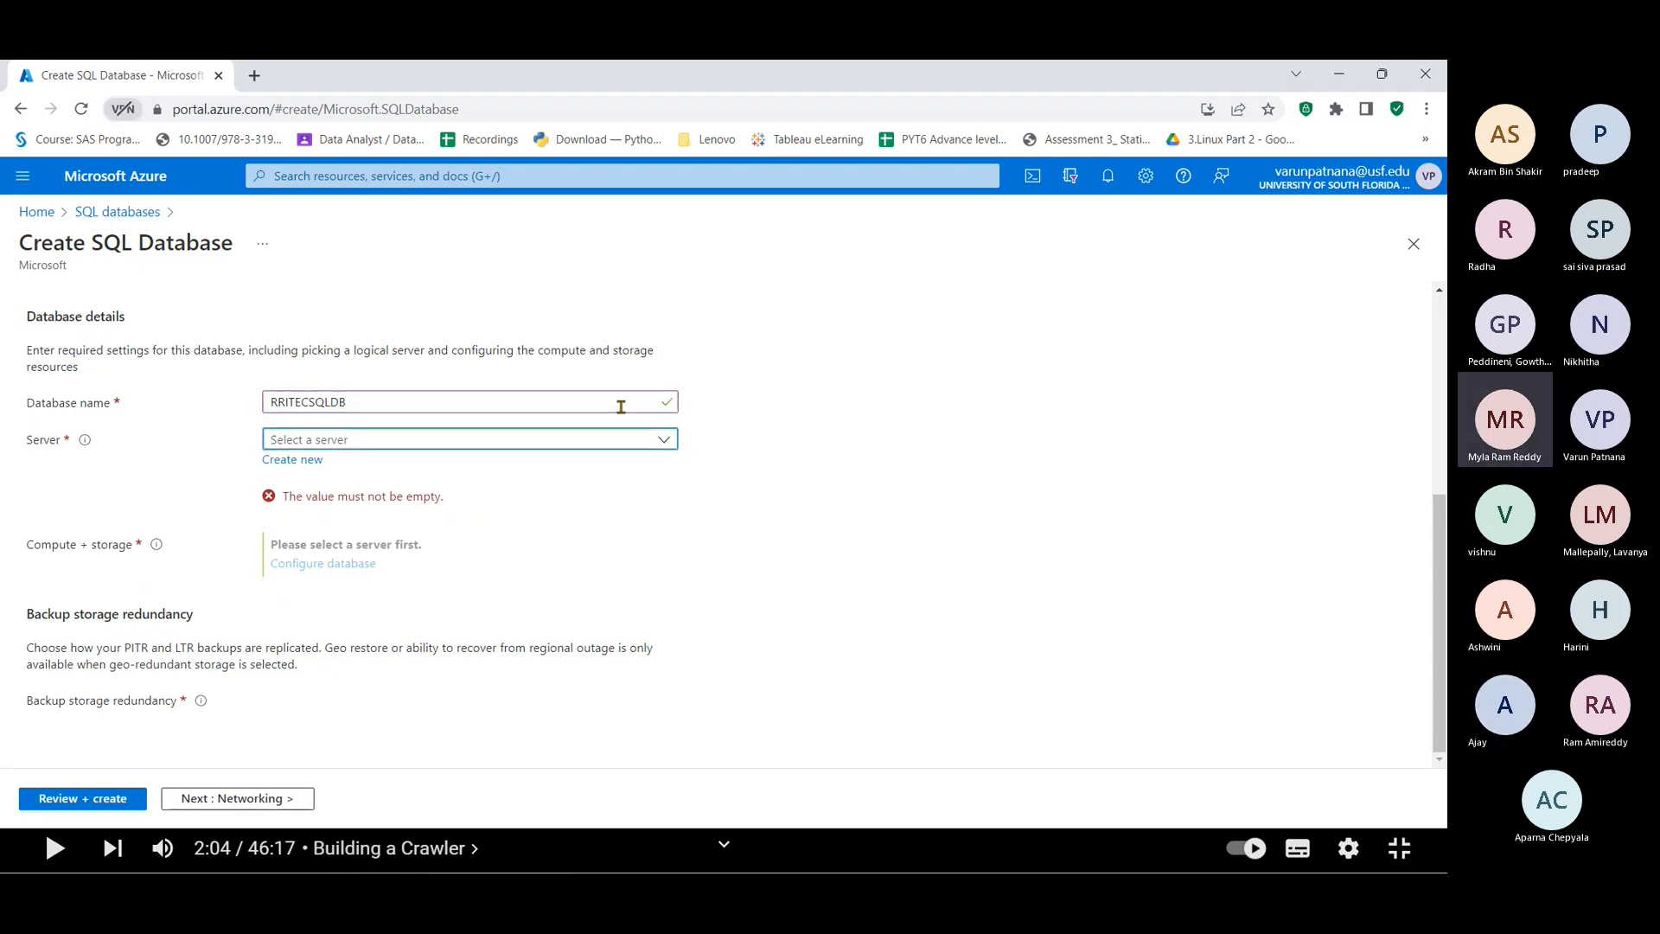
click(314, 462)
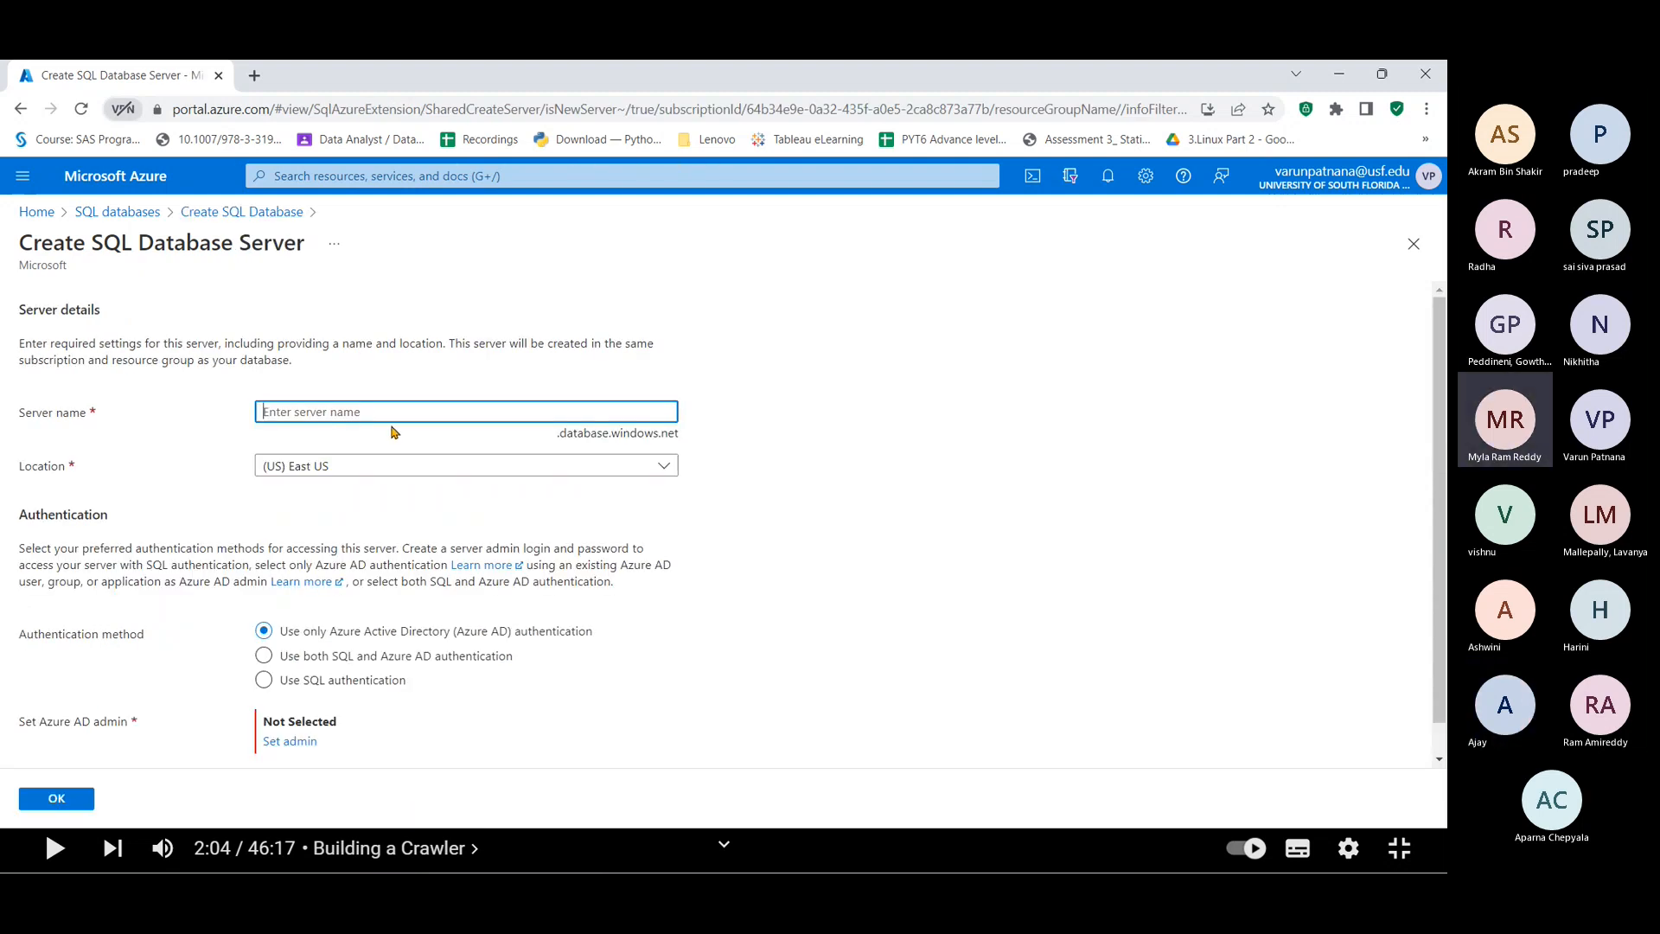
Step: Replace the invalid uppercase server name with lowercase rritecsqlserverdb, keeping (US) East US
text(RRITEC)
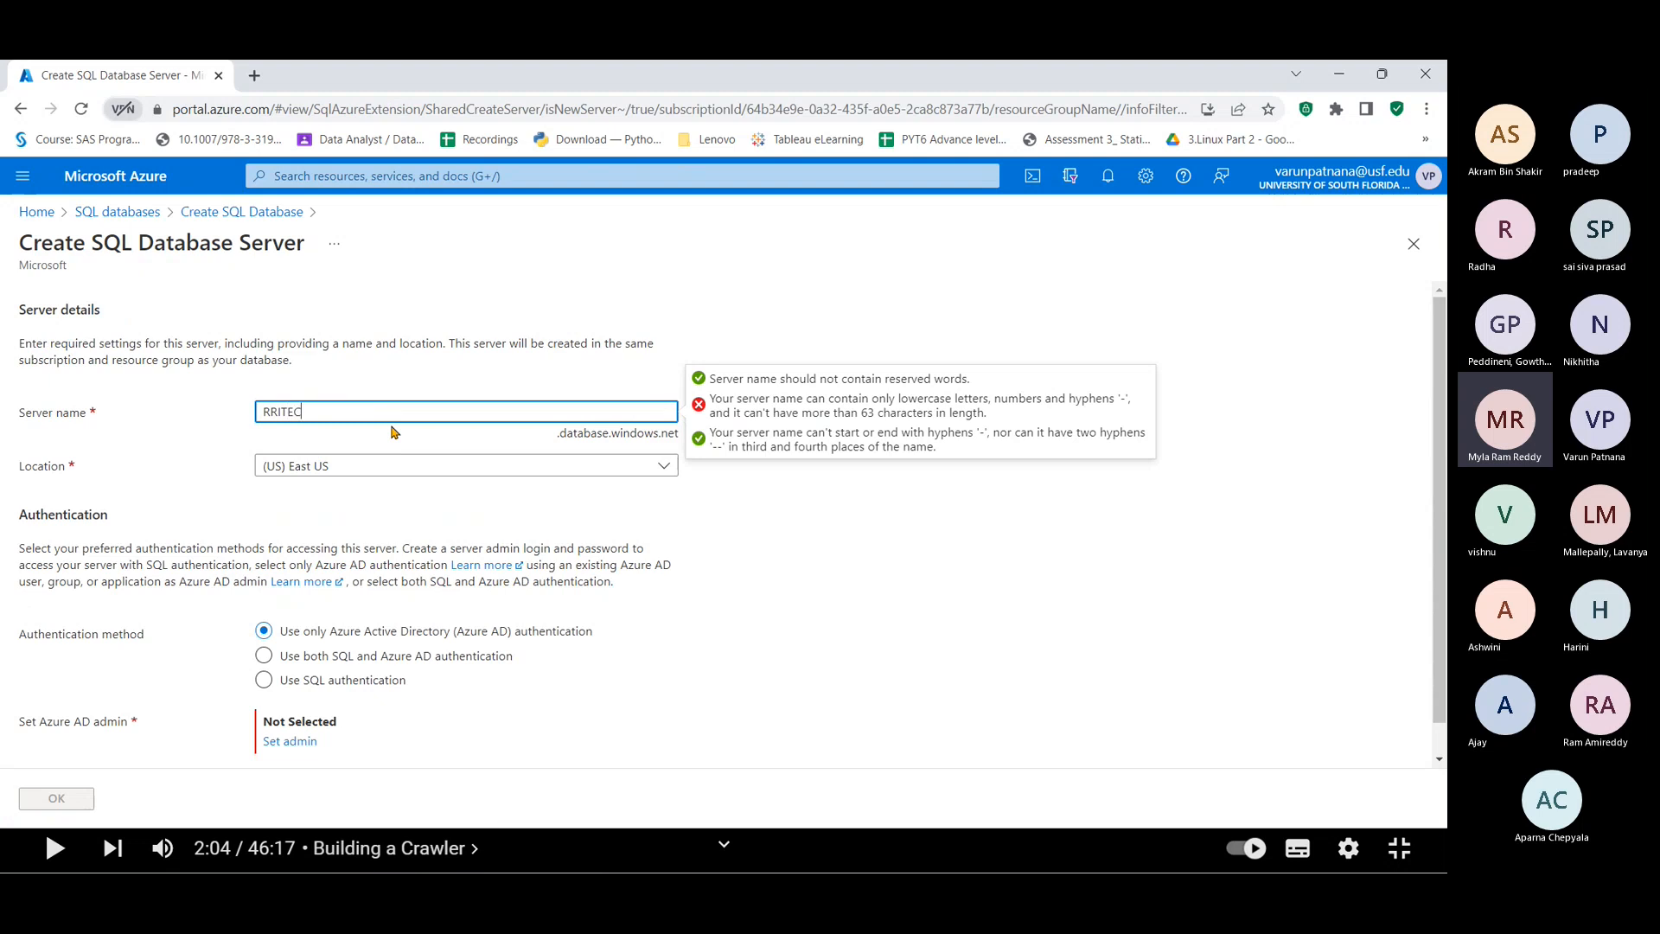
text(SQLSERVER)
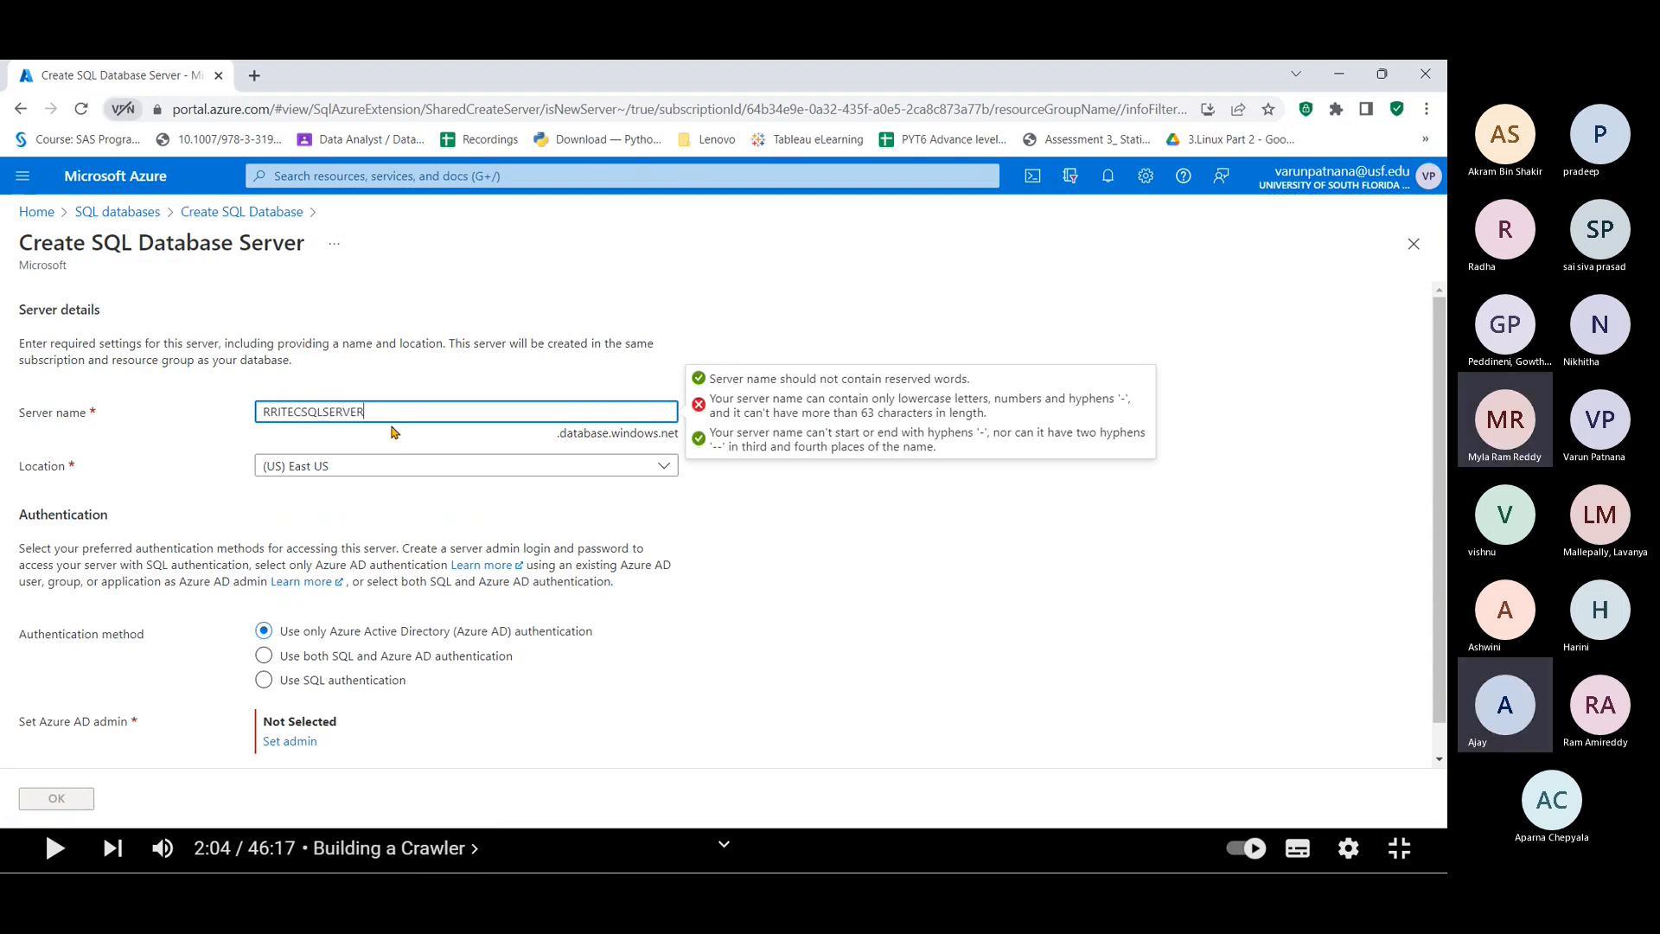
key(Tab)
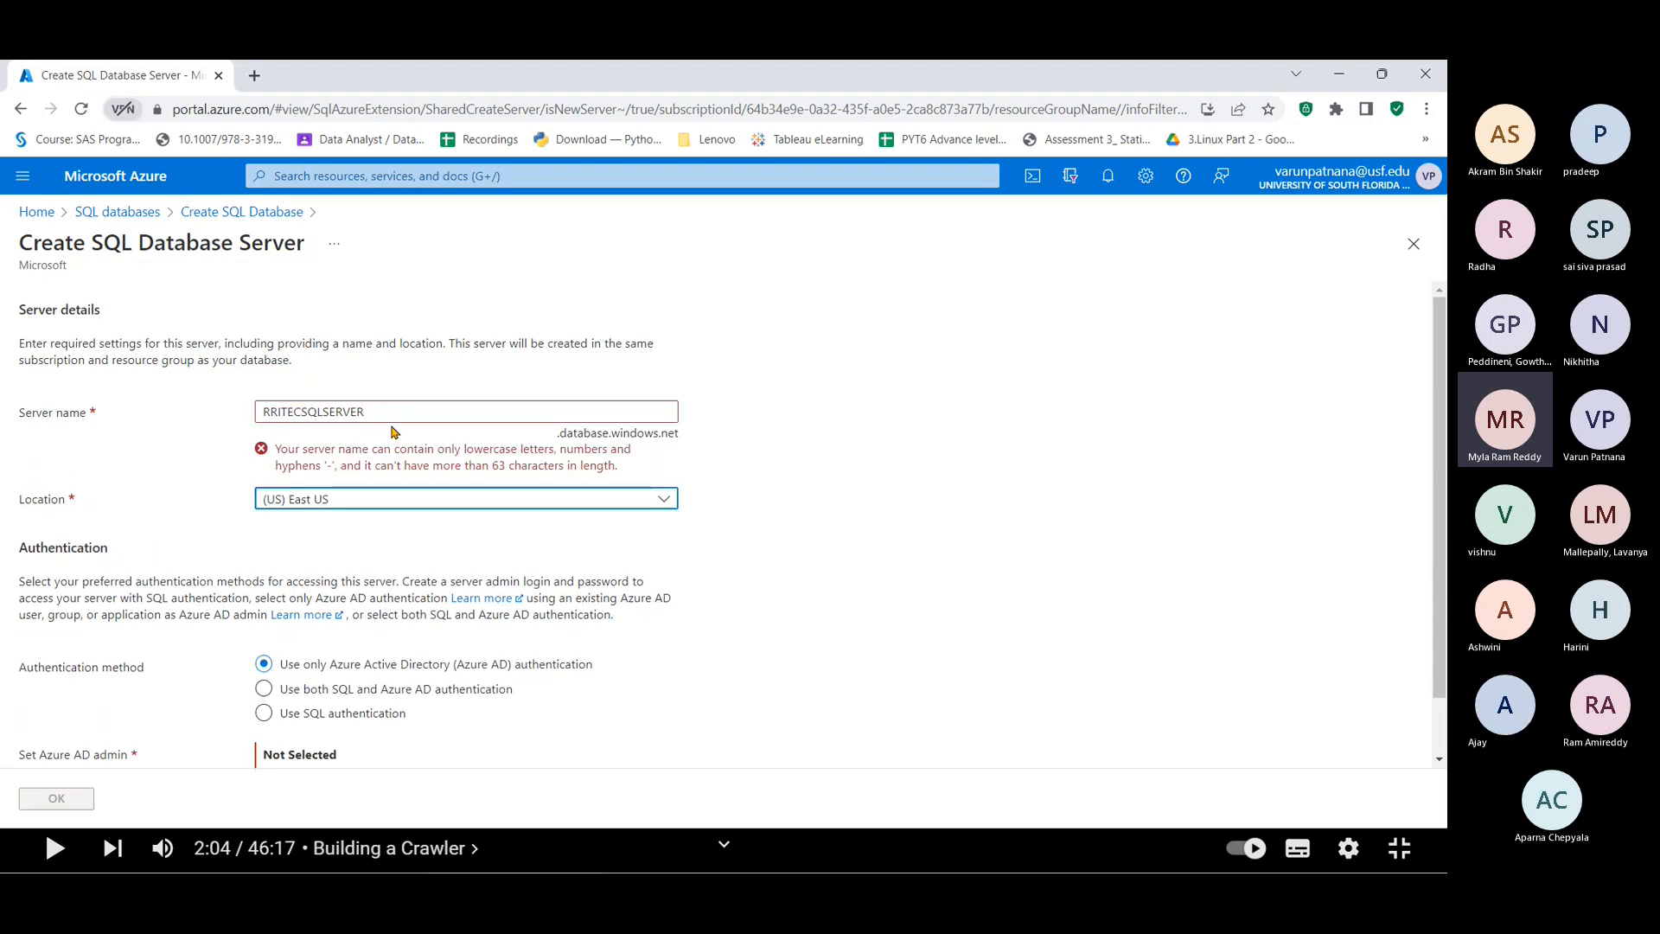
key(Tab)
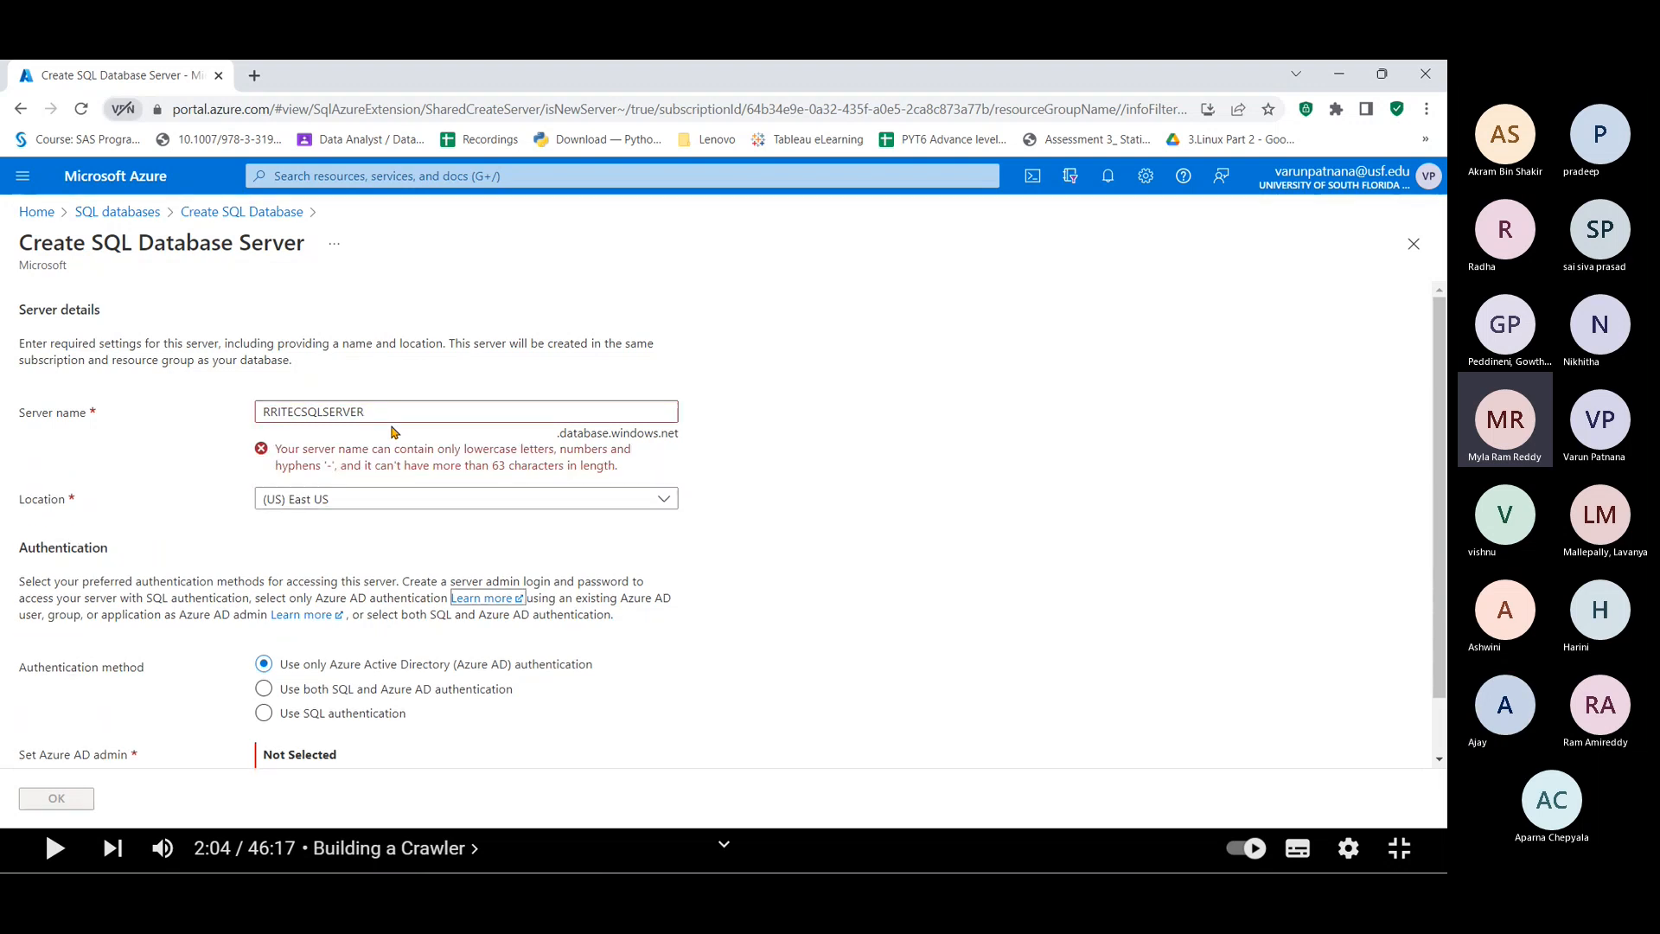
click(460, 412)
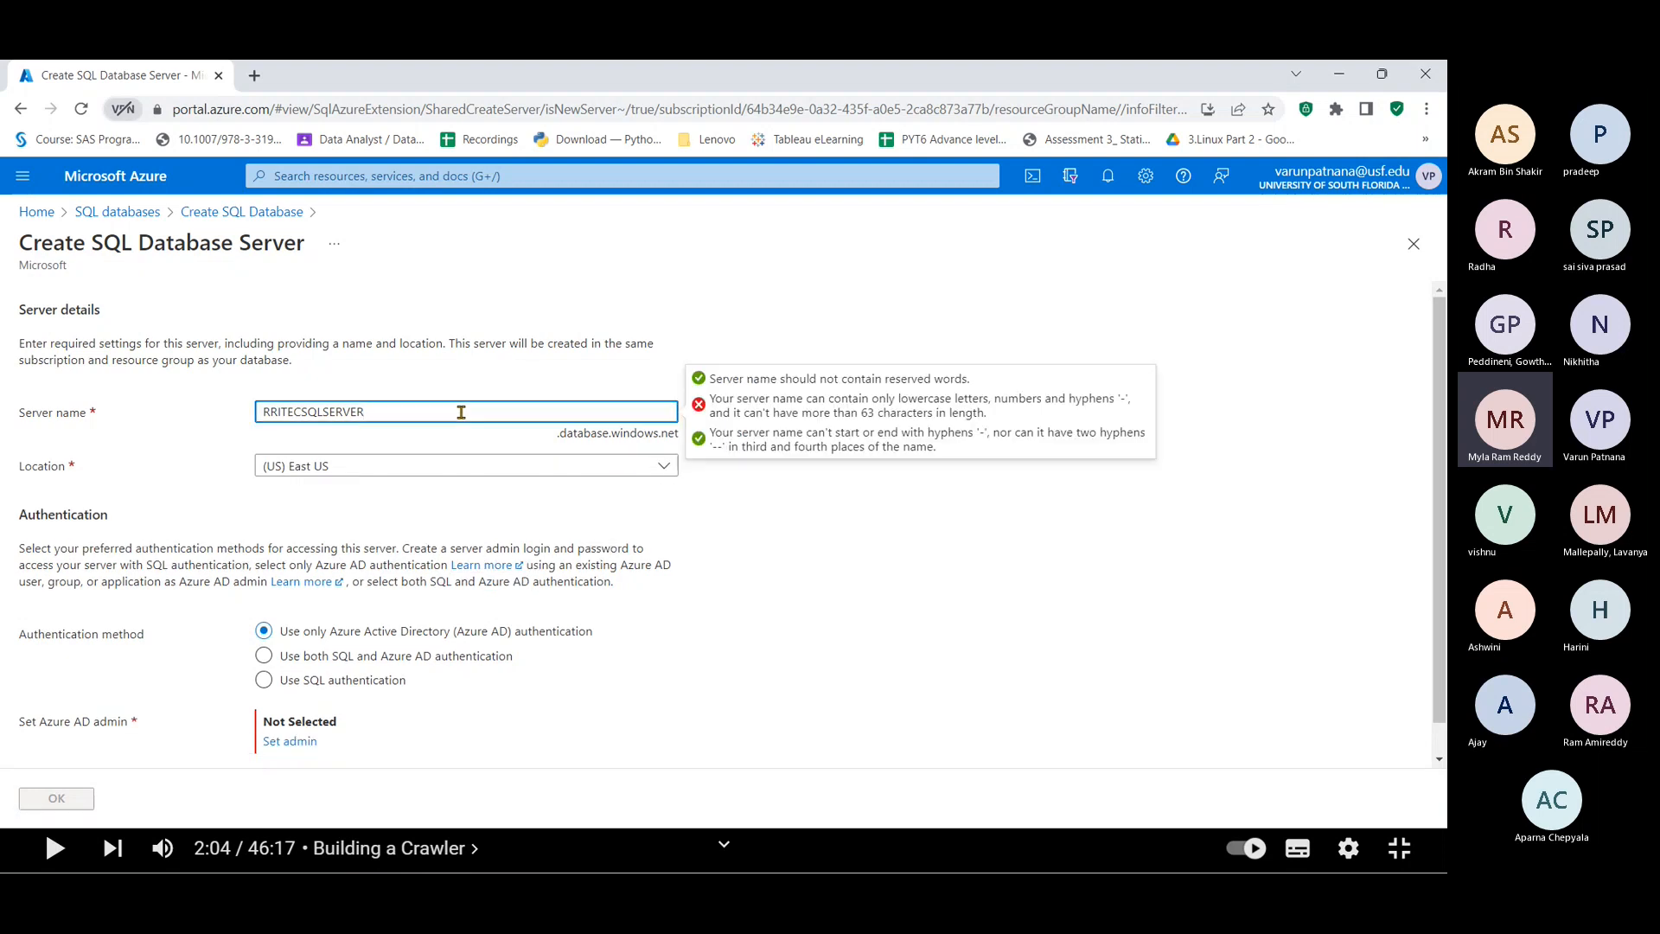
key(BackSpace)
key(BackSpace)
key(BackSpace)
key(BackSpace)
key(BackSpace)
key(BackSpace)
key(BackSpace)
key(BackSpace)
key(BackSpace)
key(BackSpace)
key(BackSpace)
key(BackSpace)
key(BackSpace)
key(BackSpace)
key(BackSpace)
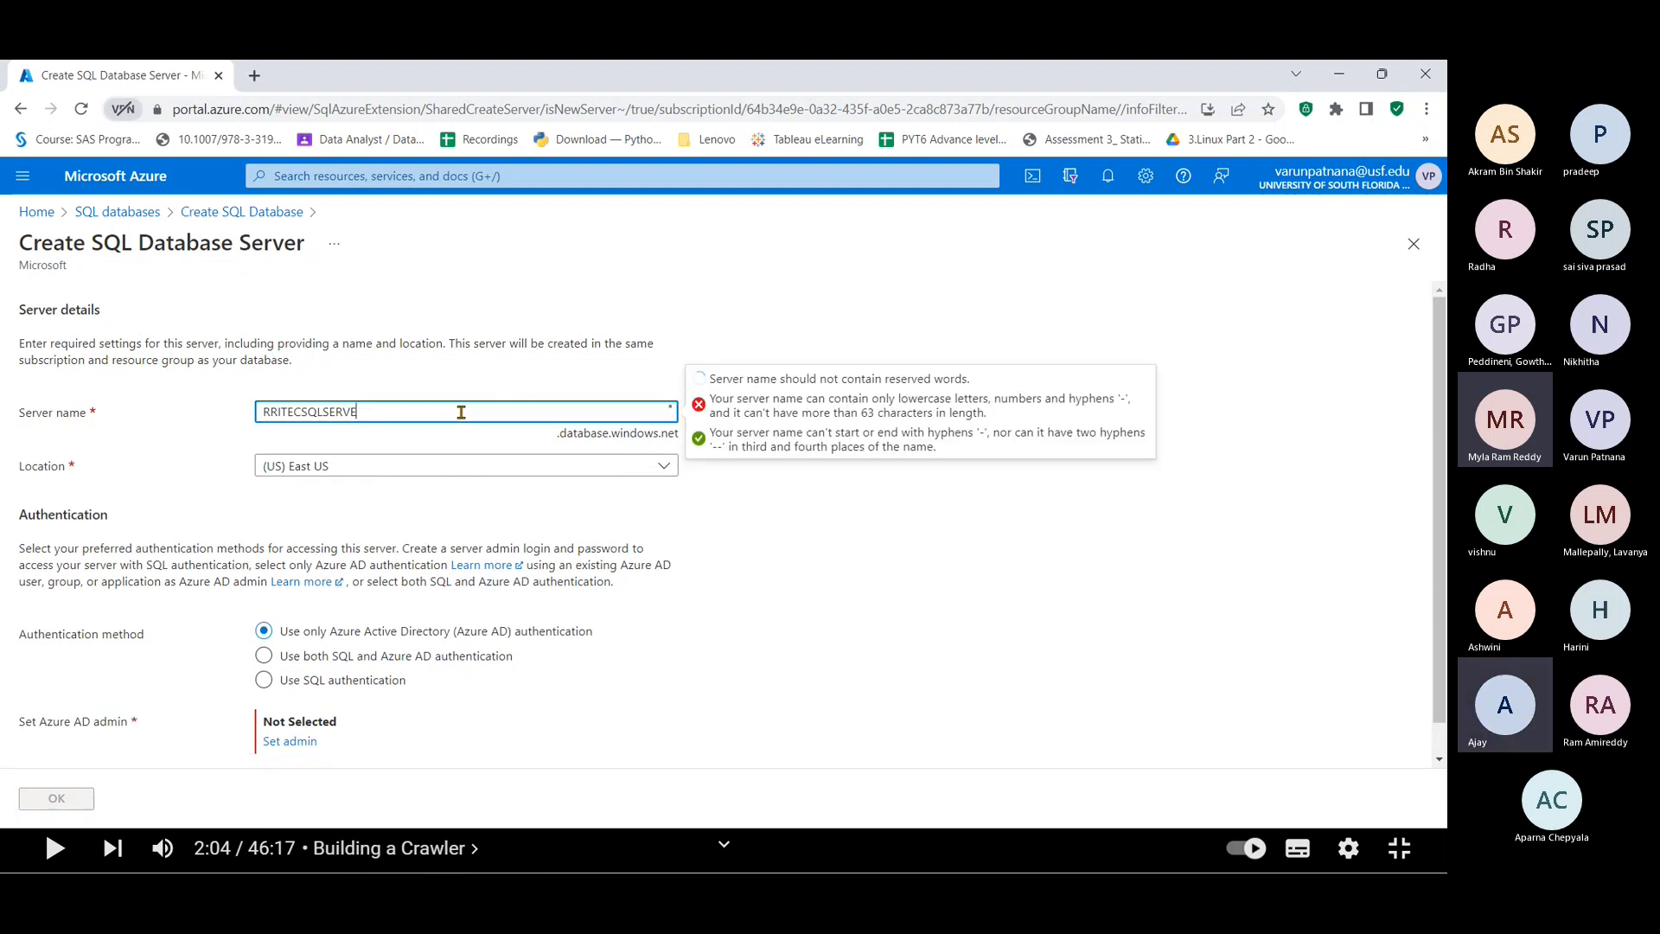
text(rrite)
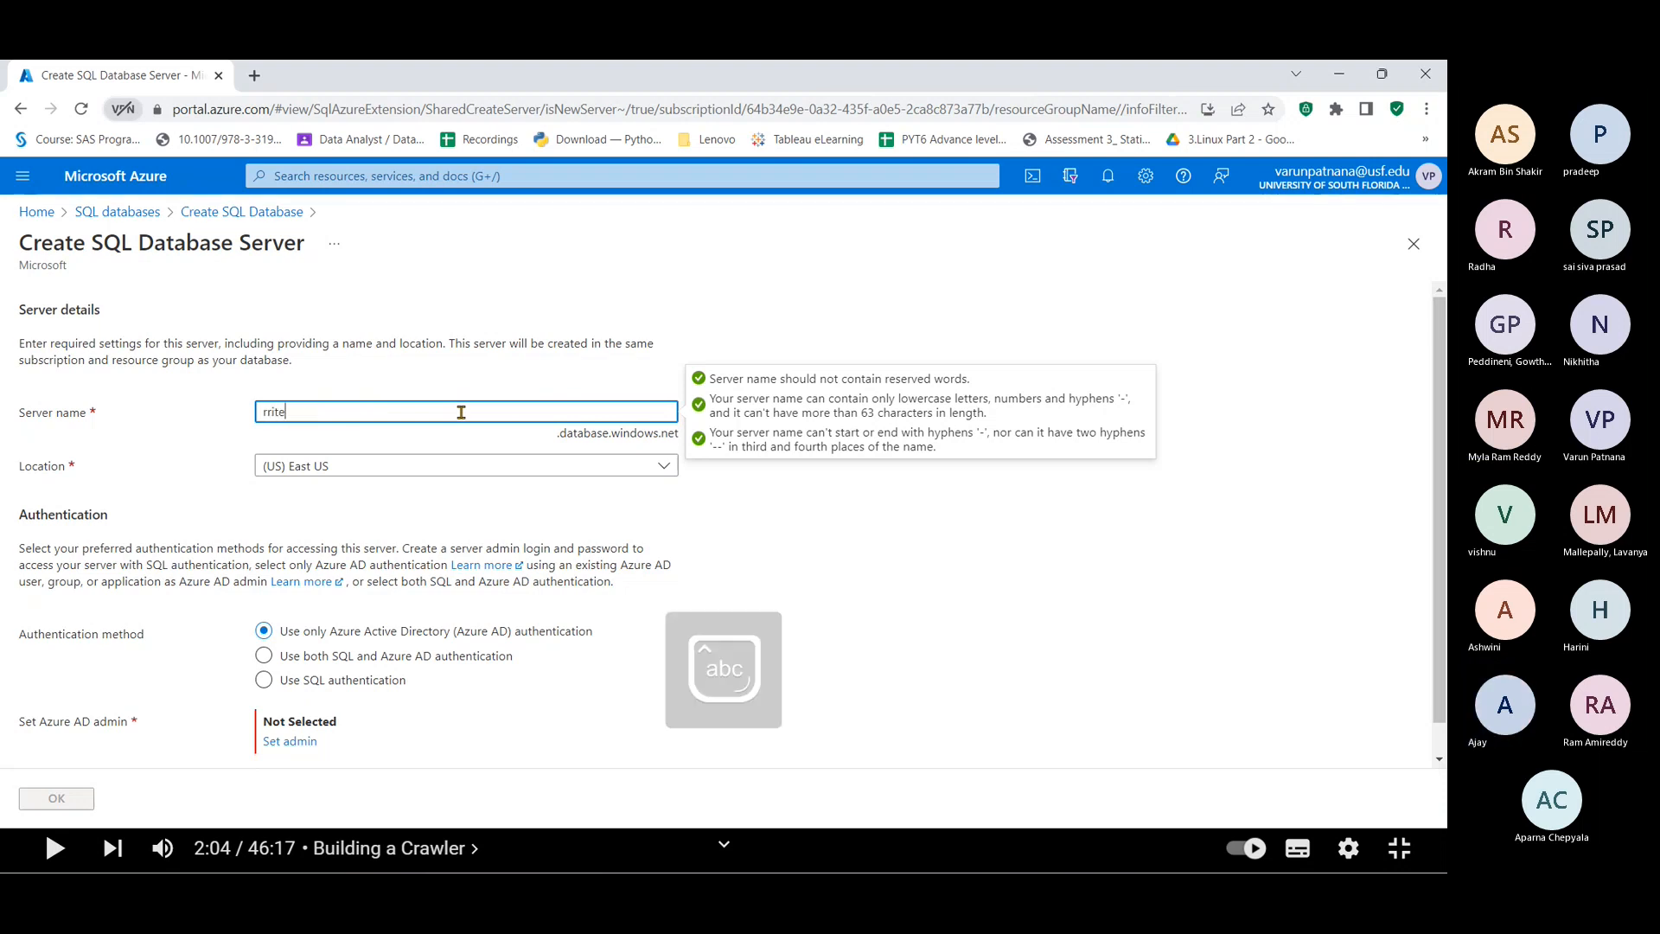
text(csql)
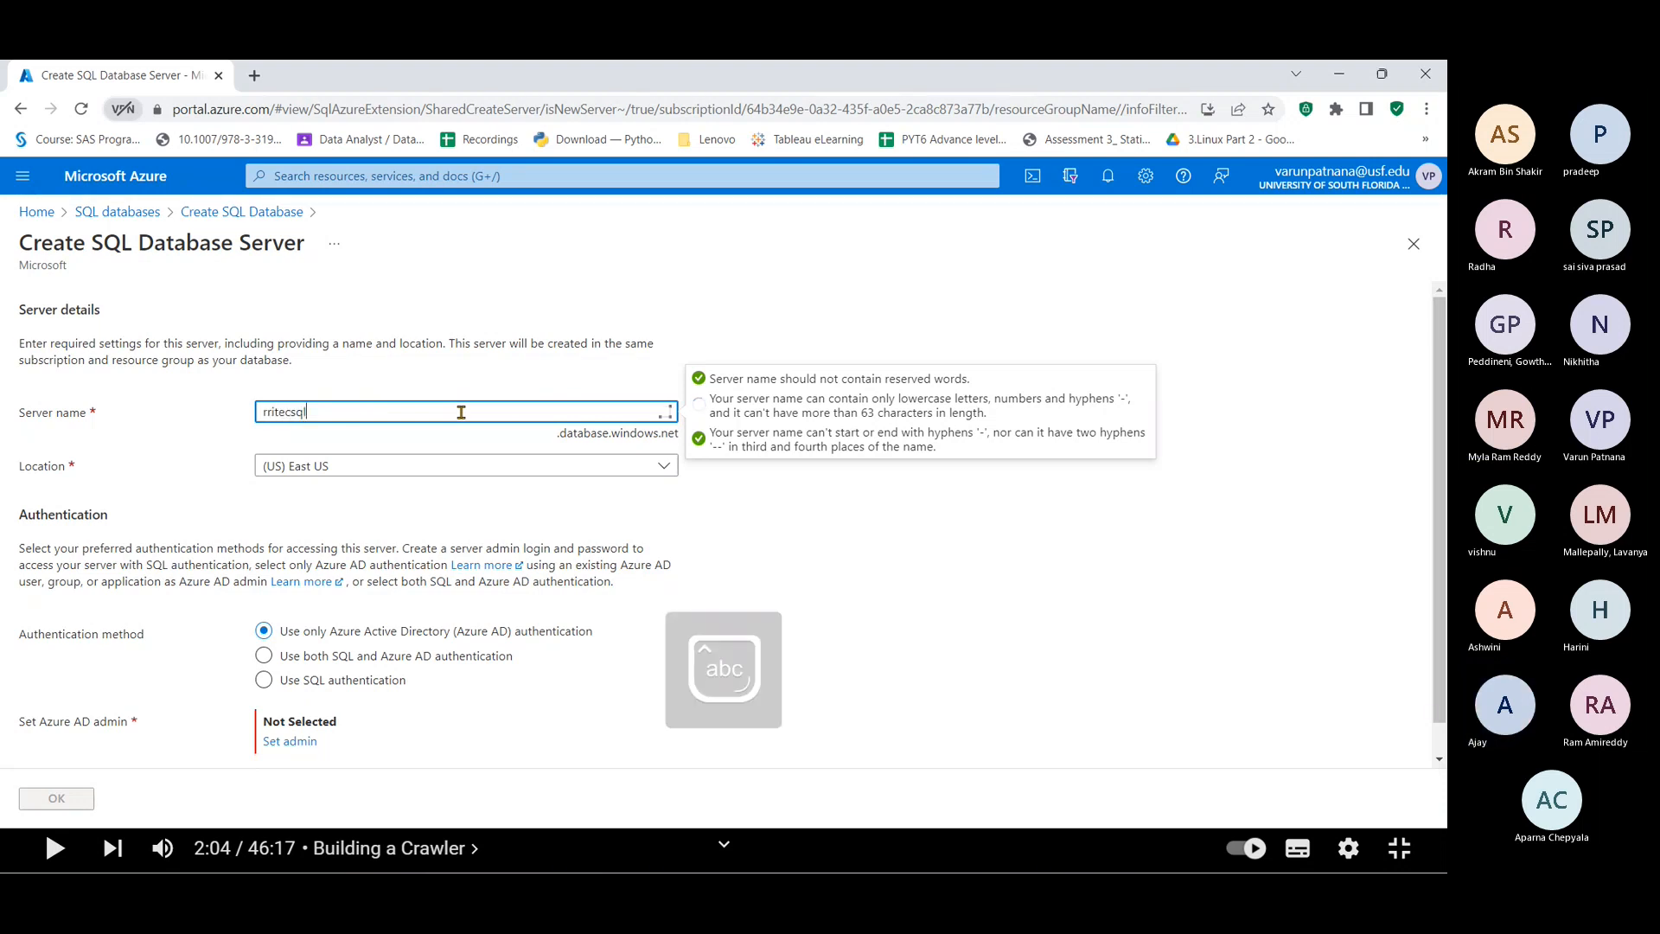
text(serverdb)
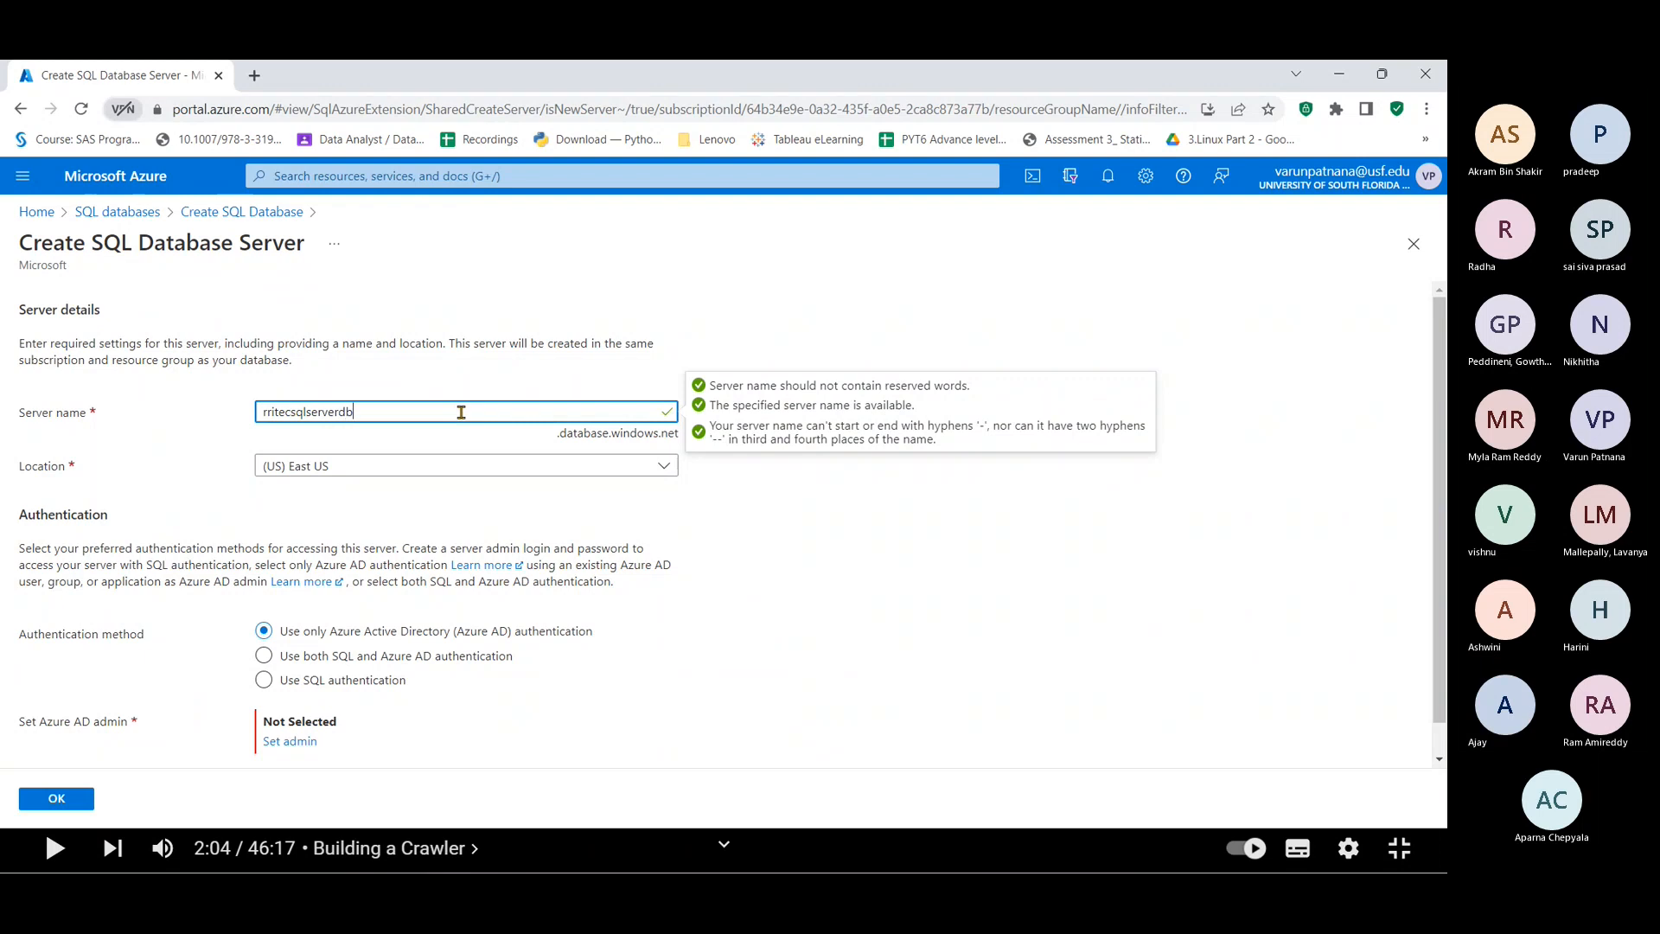
key(Tab)
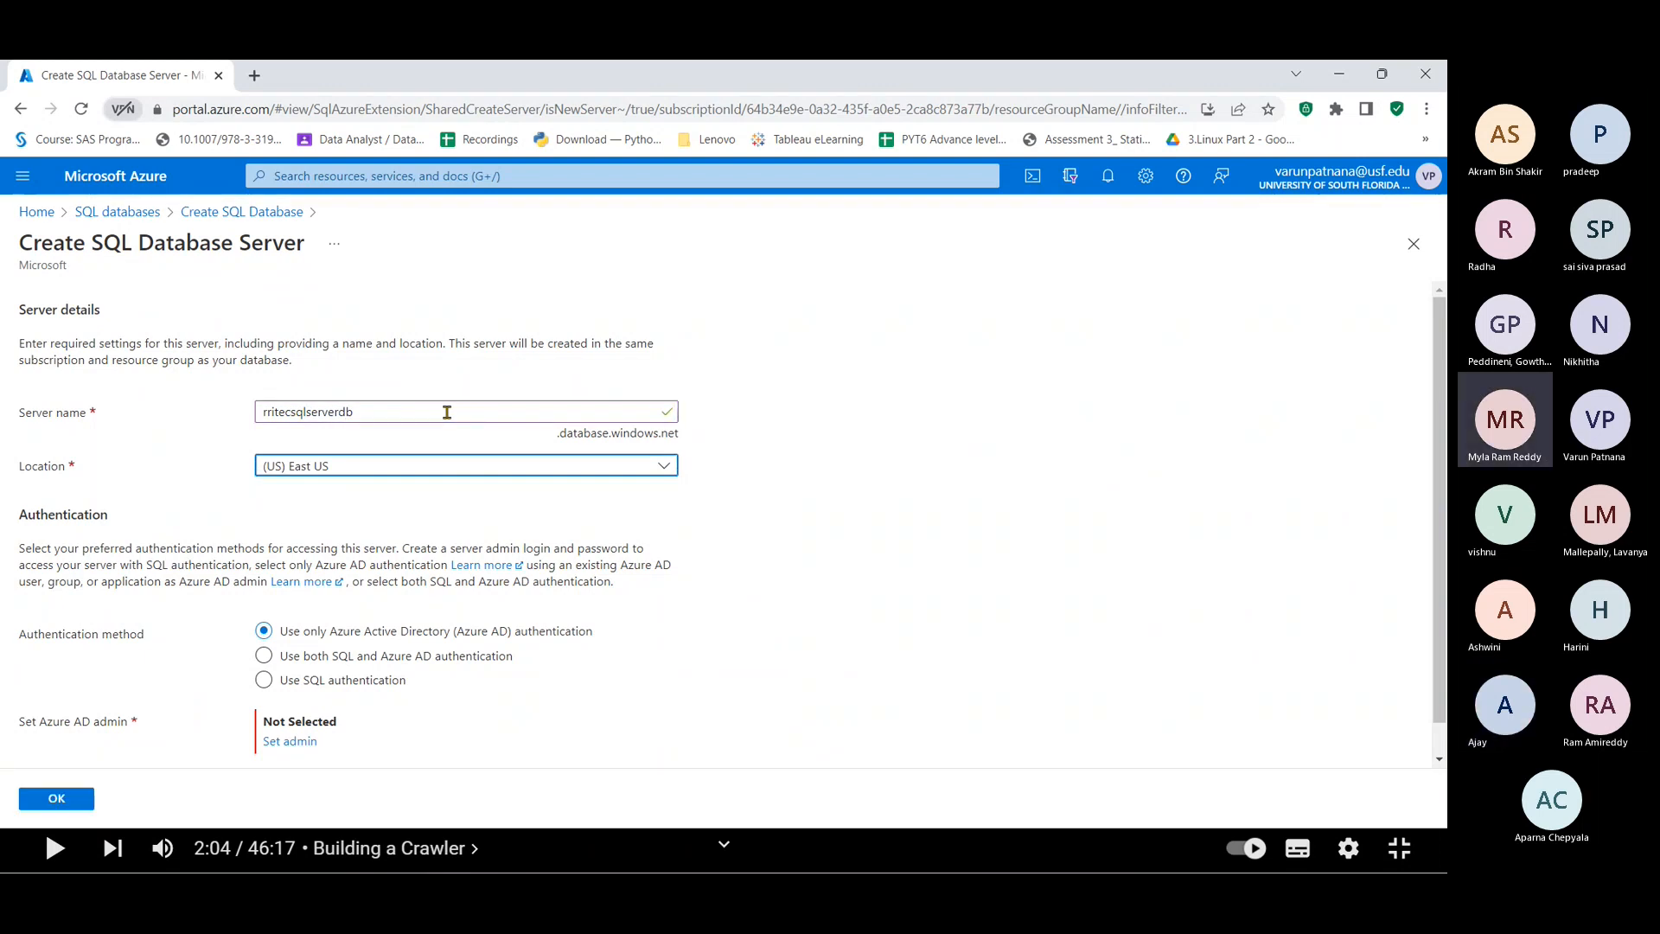
click(446, 412)
key(BackSpace)
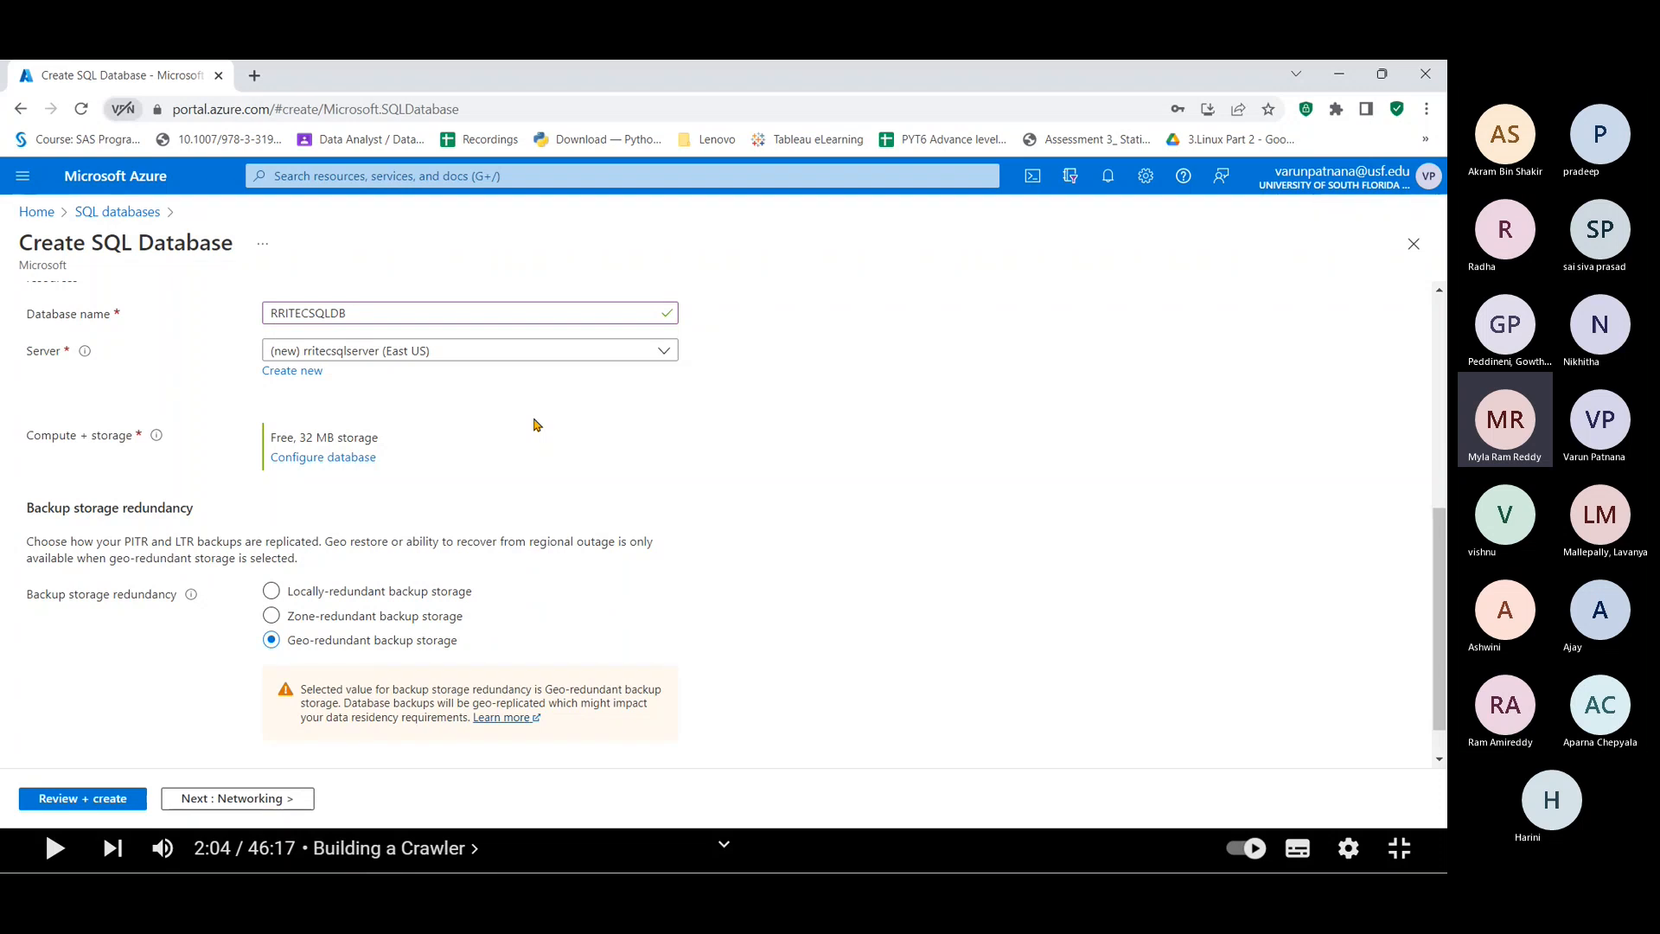
Step: Use locally-redundant backup storage and apply the Free service tier with 32 MB storage
click(271, 591)
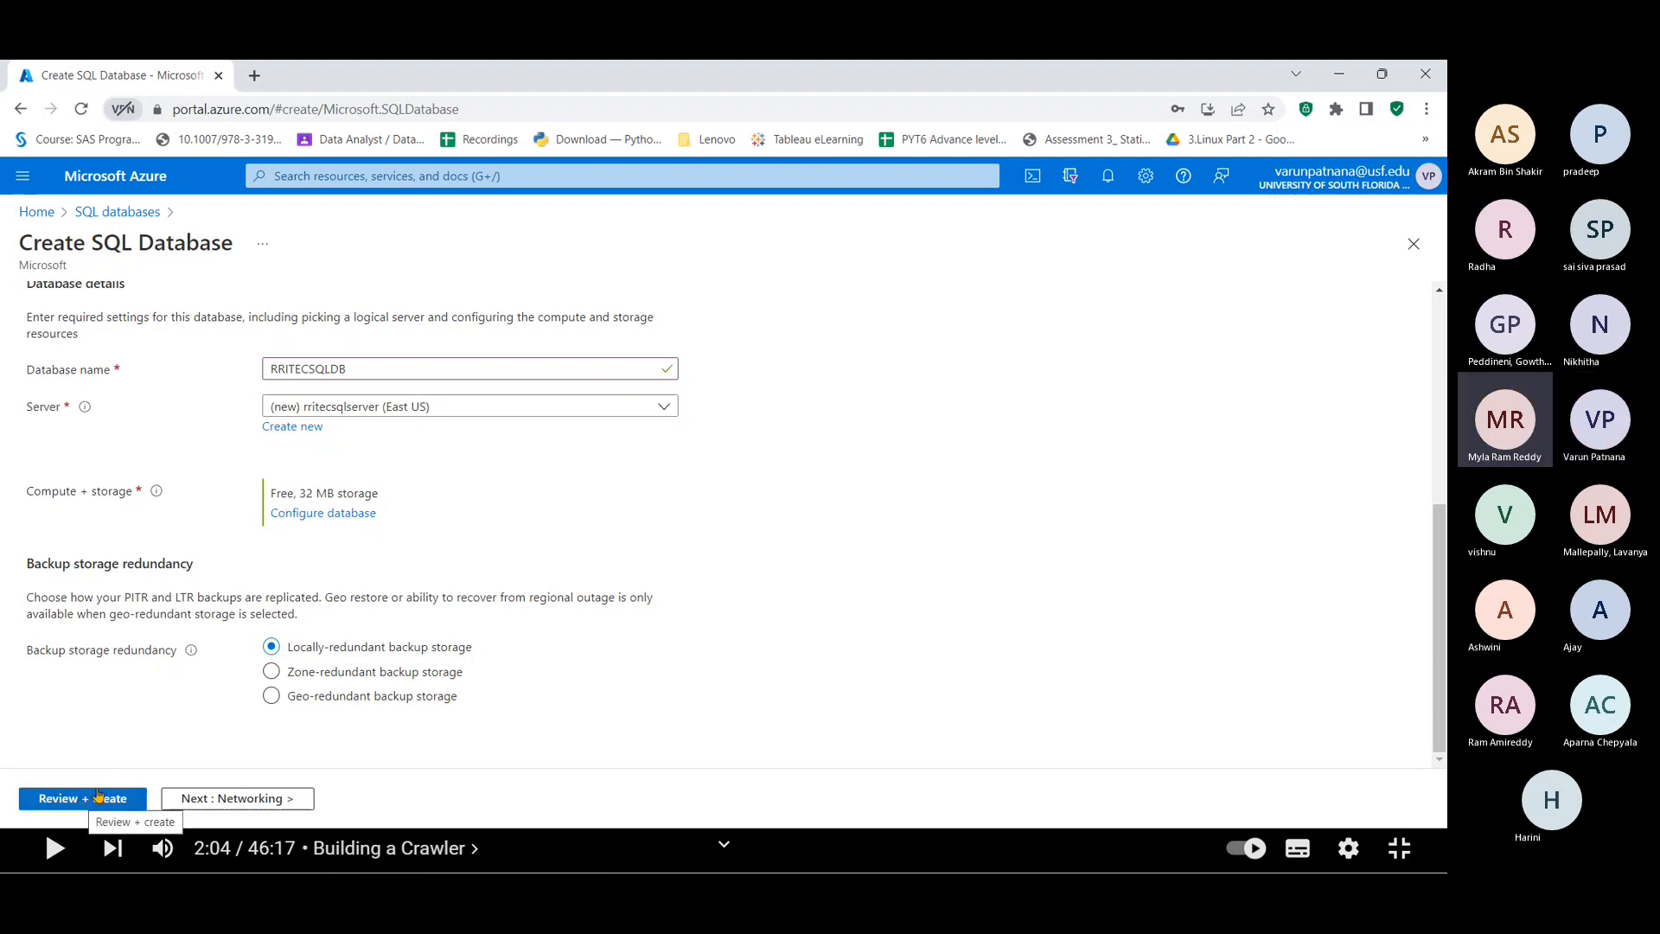
click(357, 516)
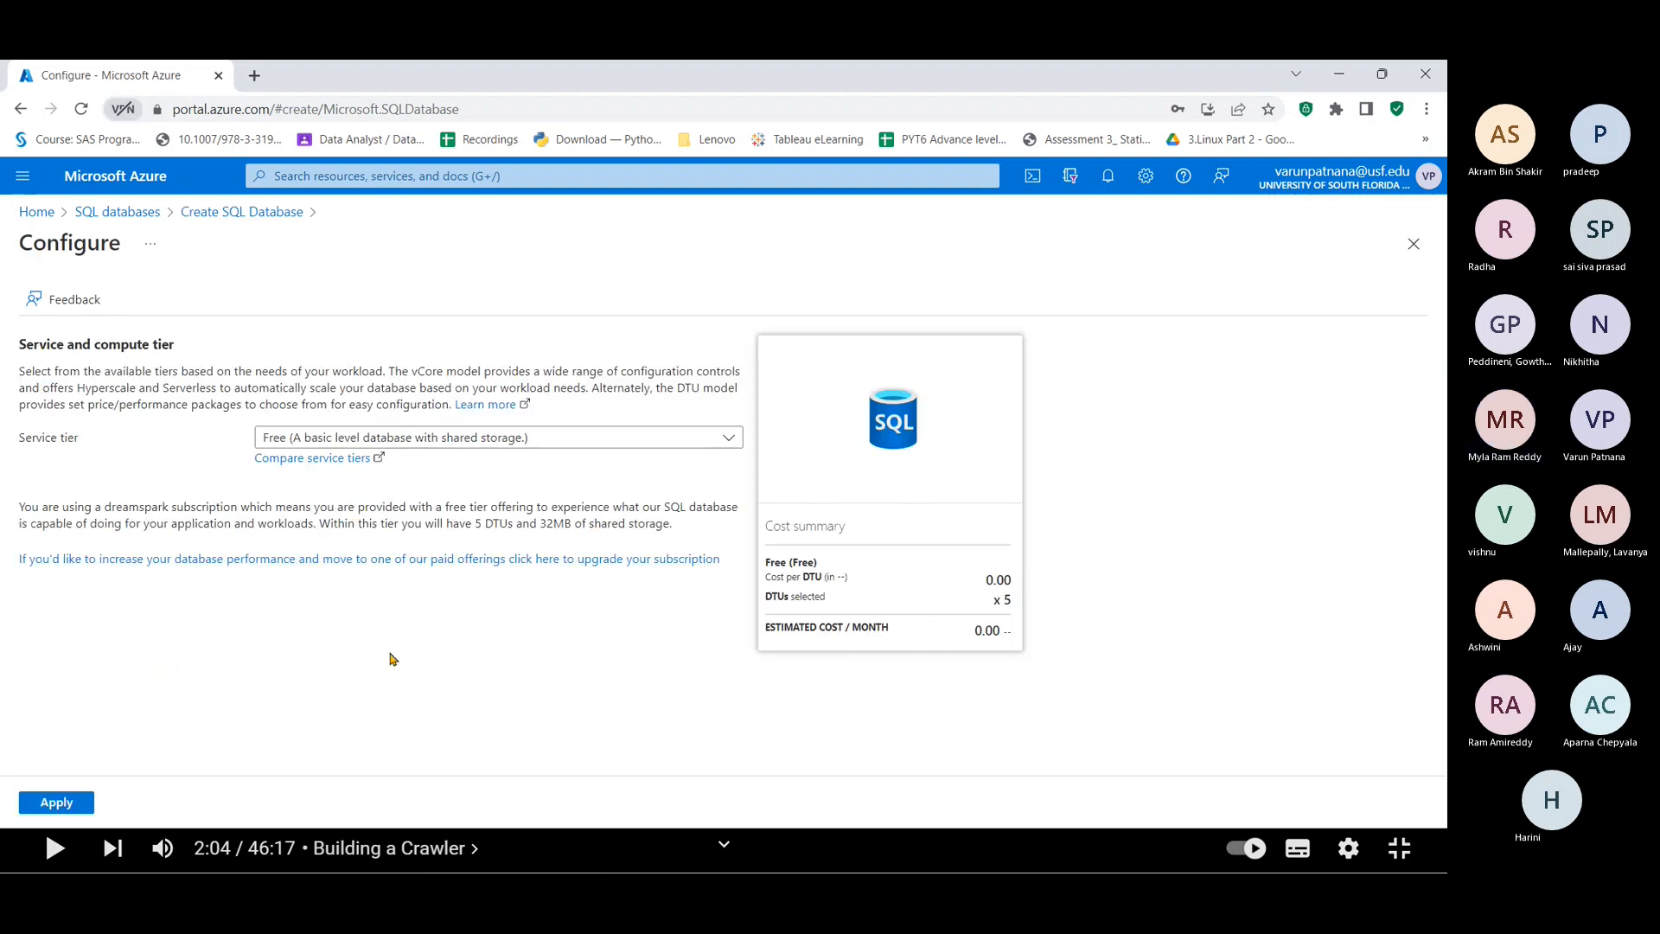
click(559, 445)
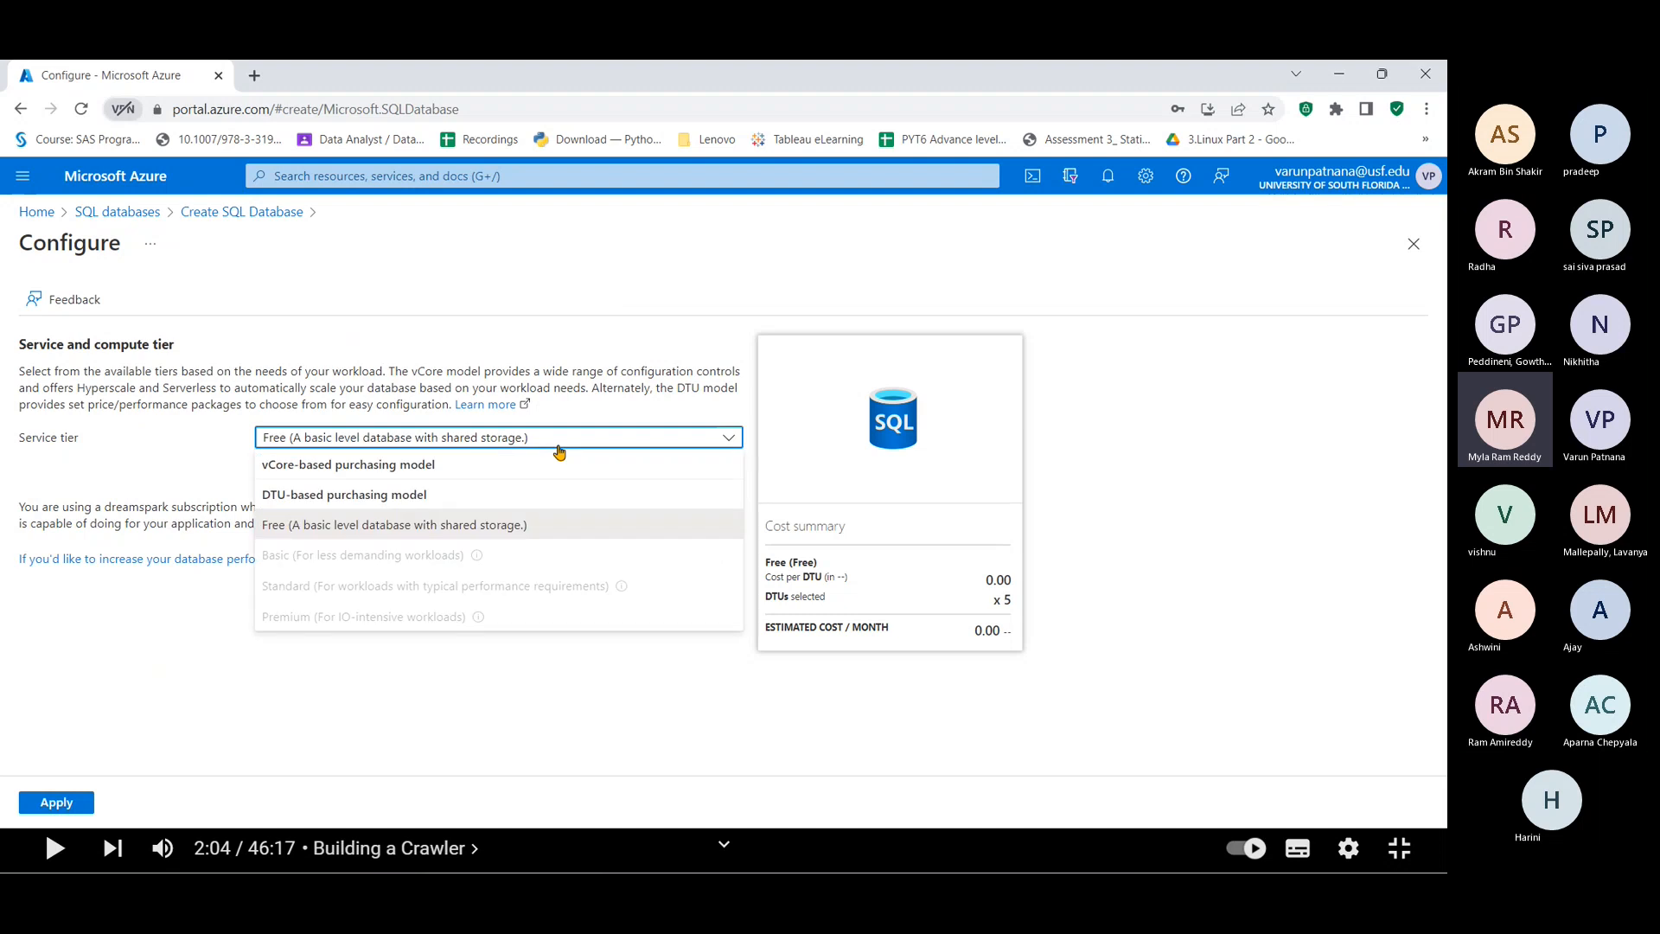
click(559, 448)
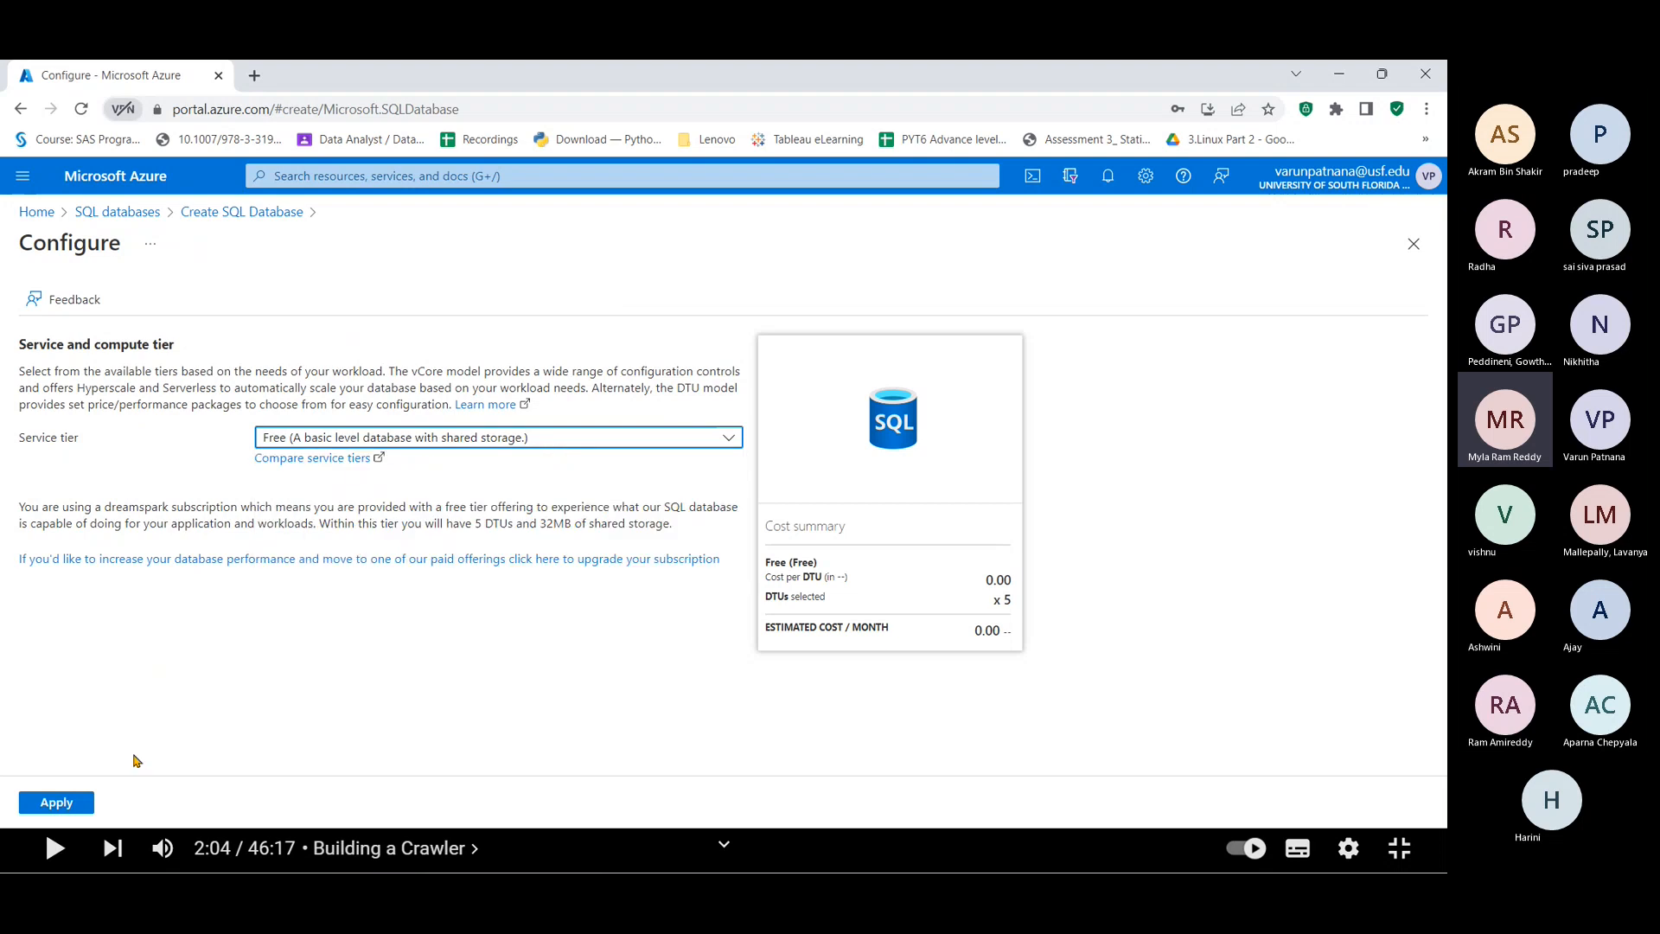
click(57, 811)
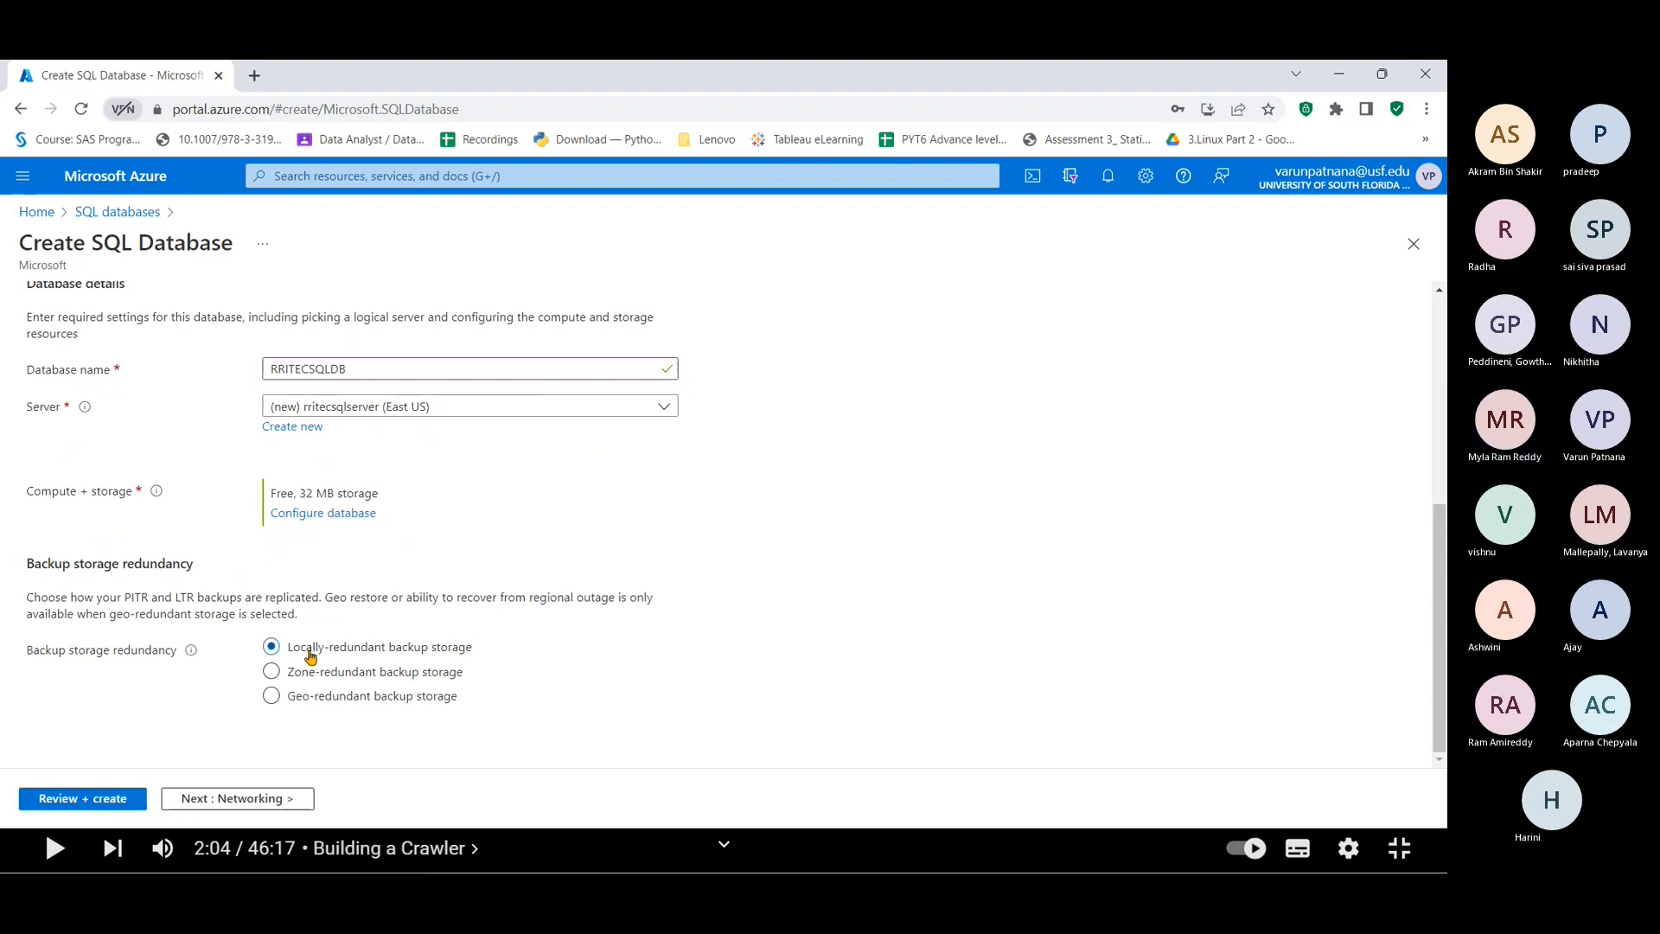
Step: Run Review + create, read the validation failure, and return to Basics to fix the missing resource group
click(56, 798)
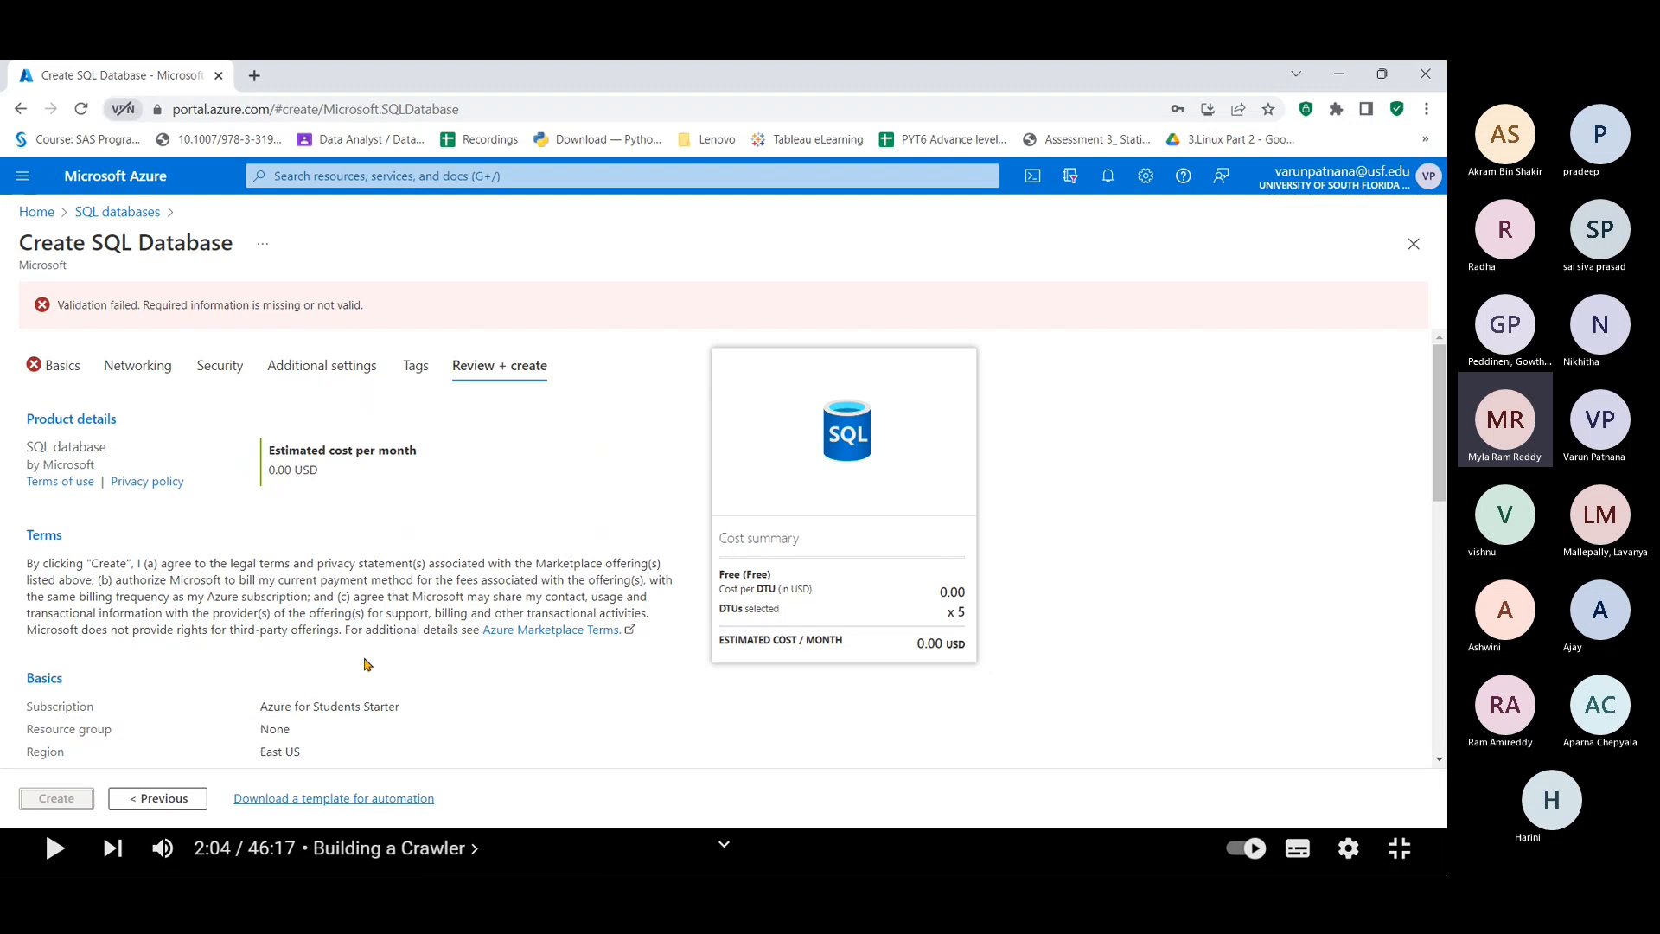
scroll(364, 664, down, 9)
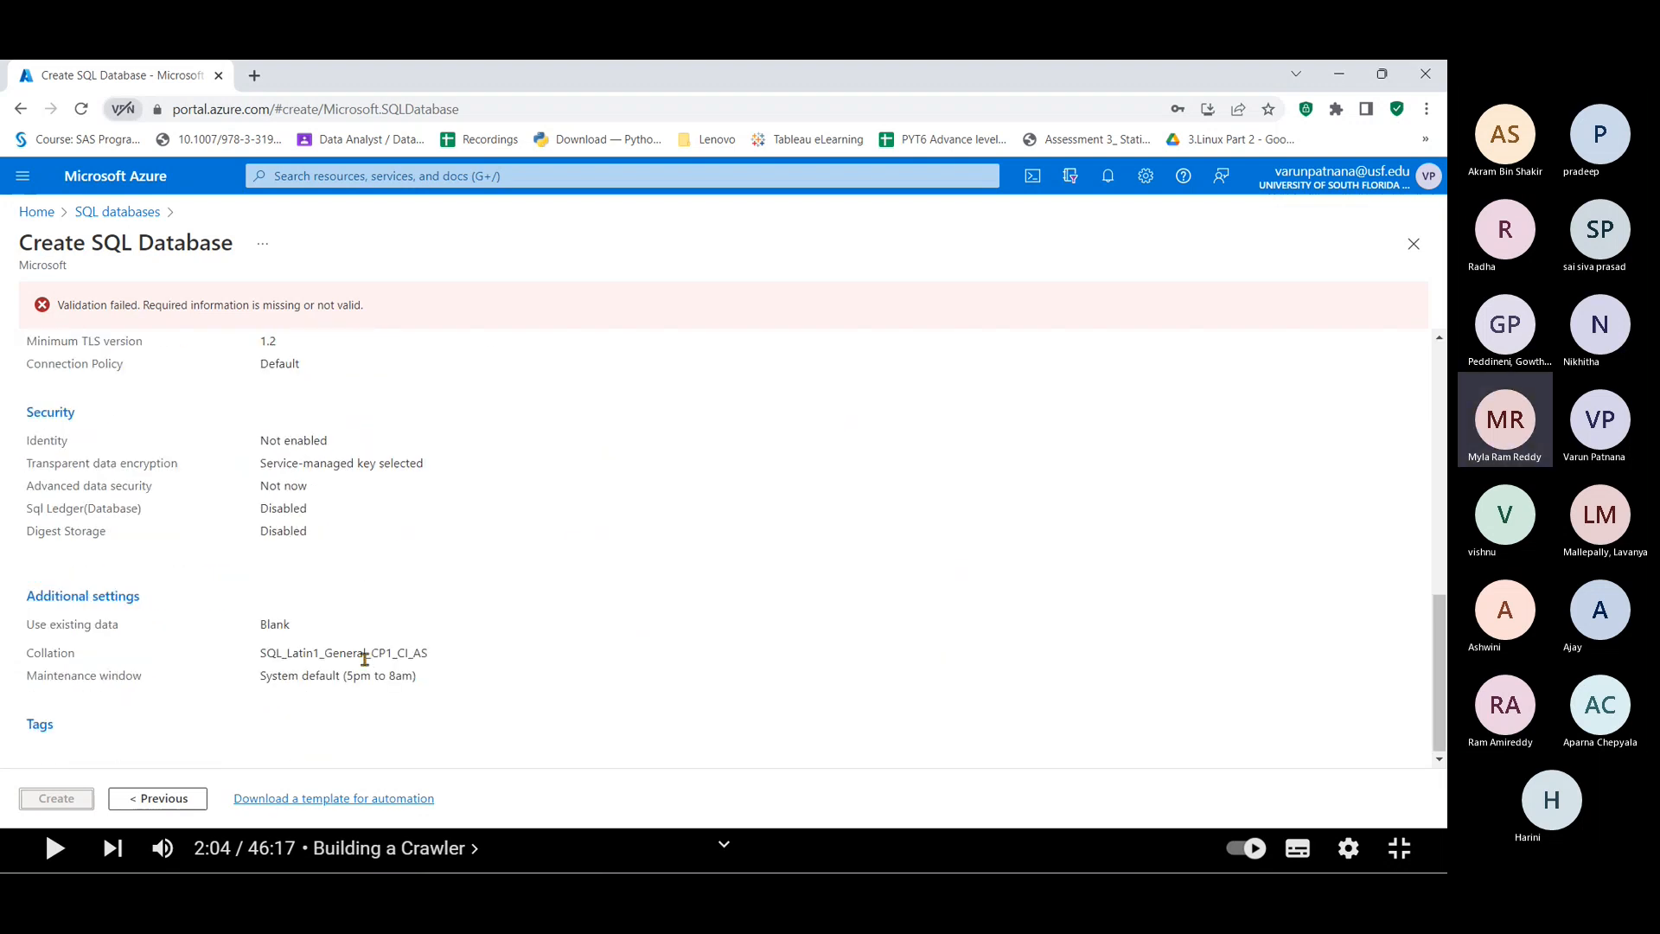
scroll(368, 655, up, 5)
scroll(375, 650, up, 3)
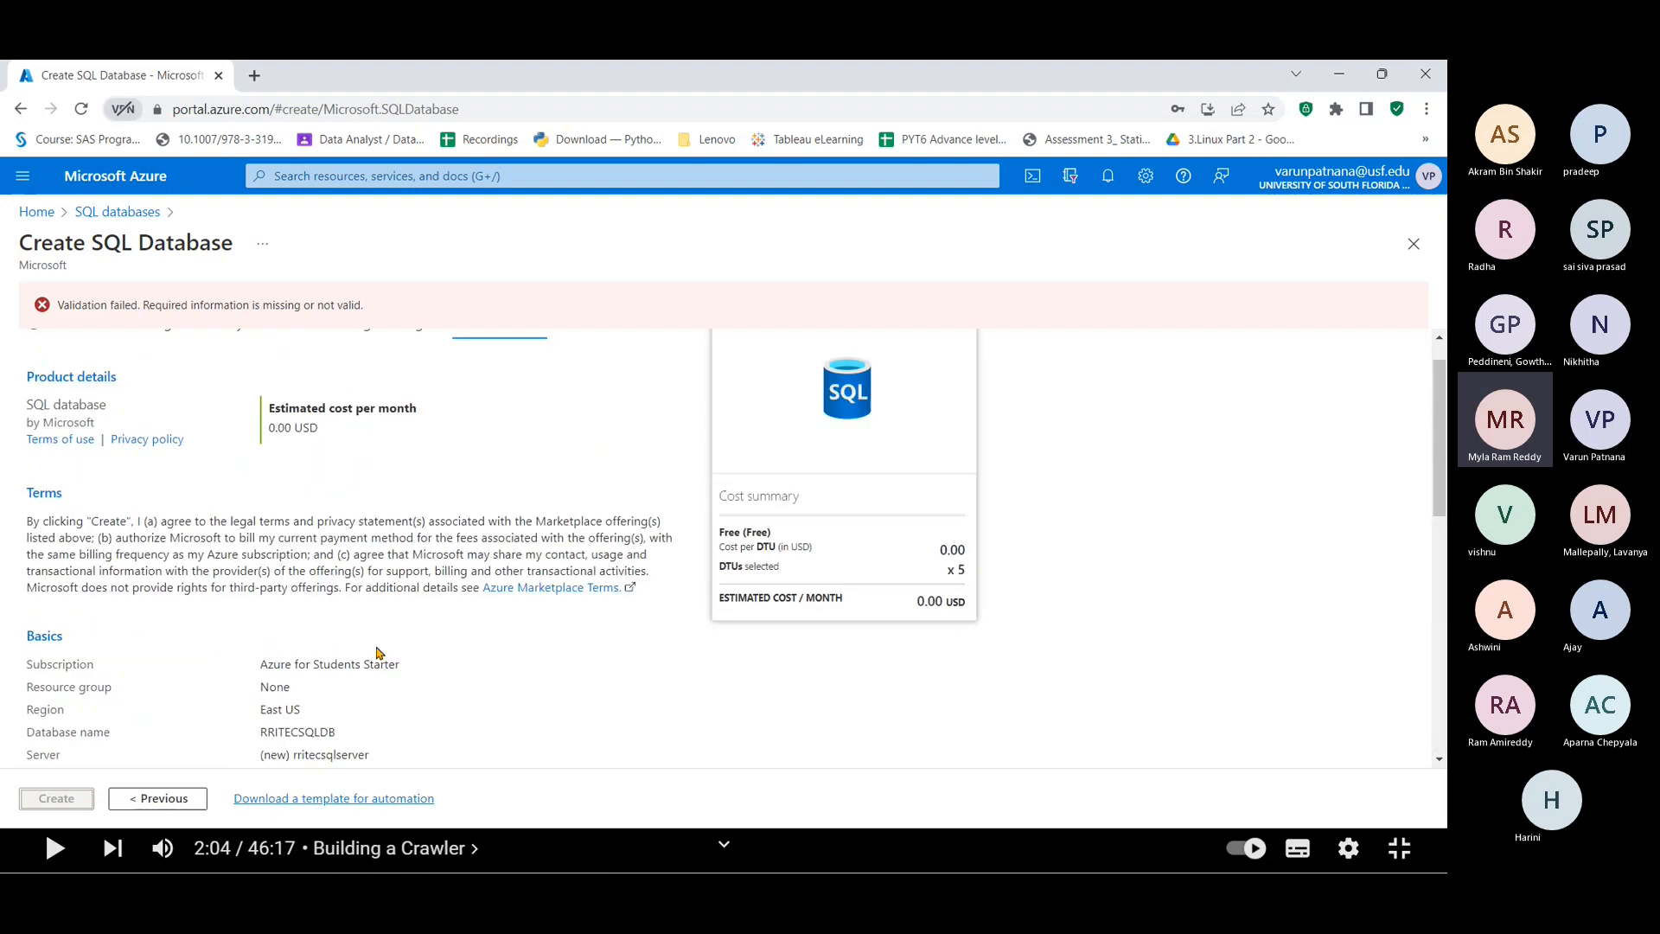
scroll(378, 652, up, 1)
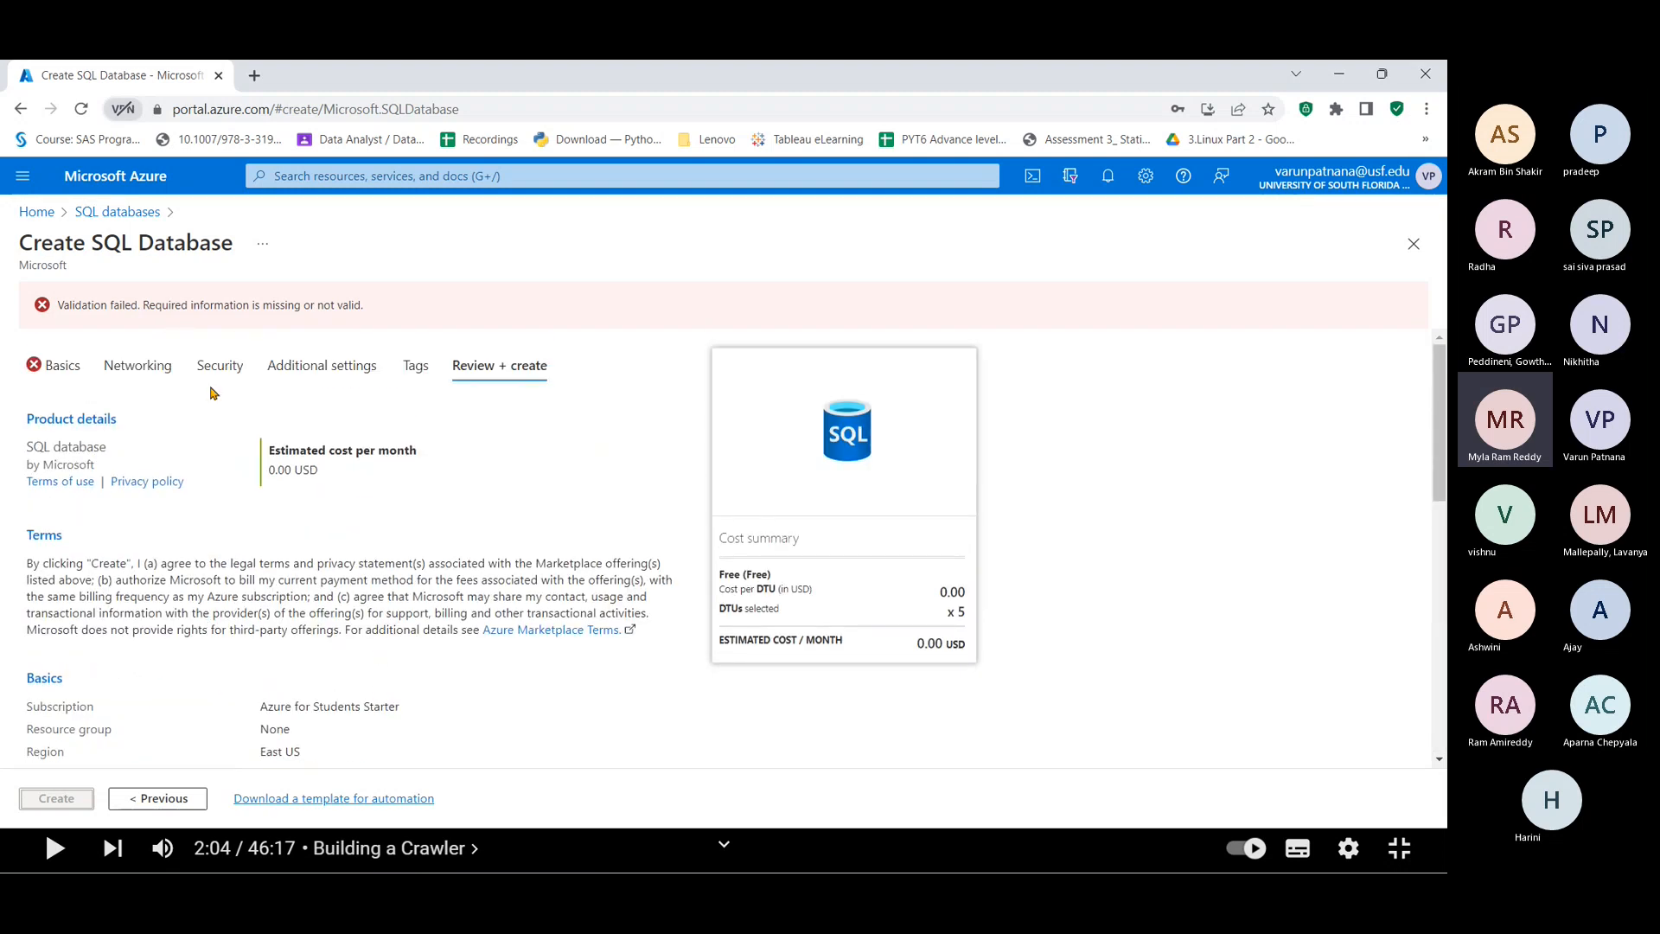
click(161, 310)
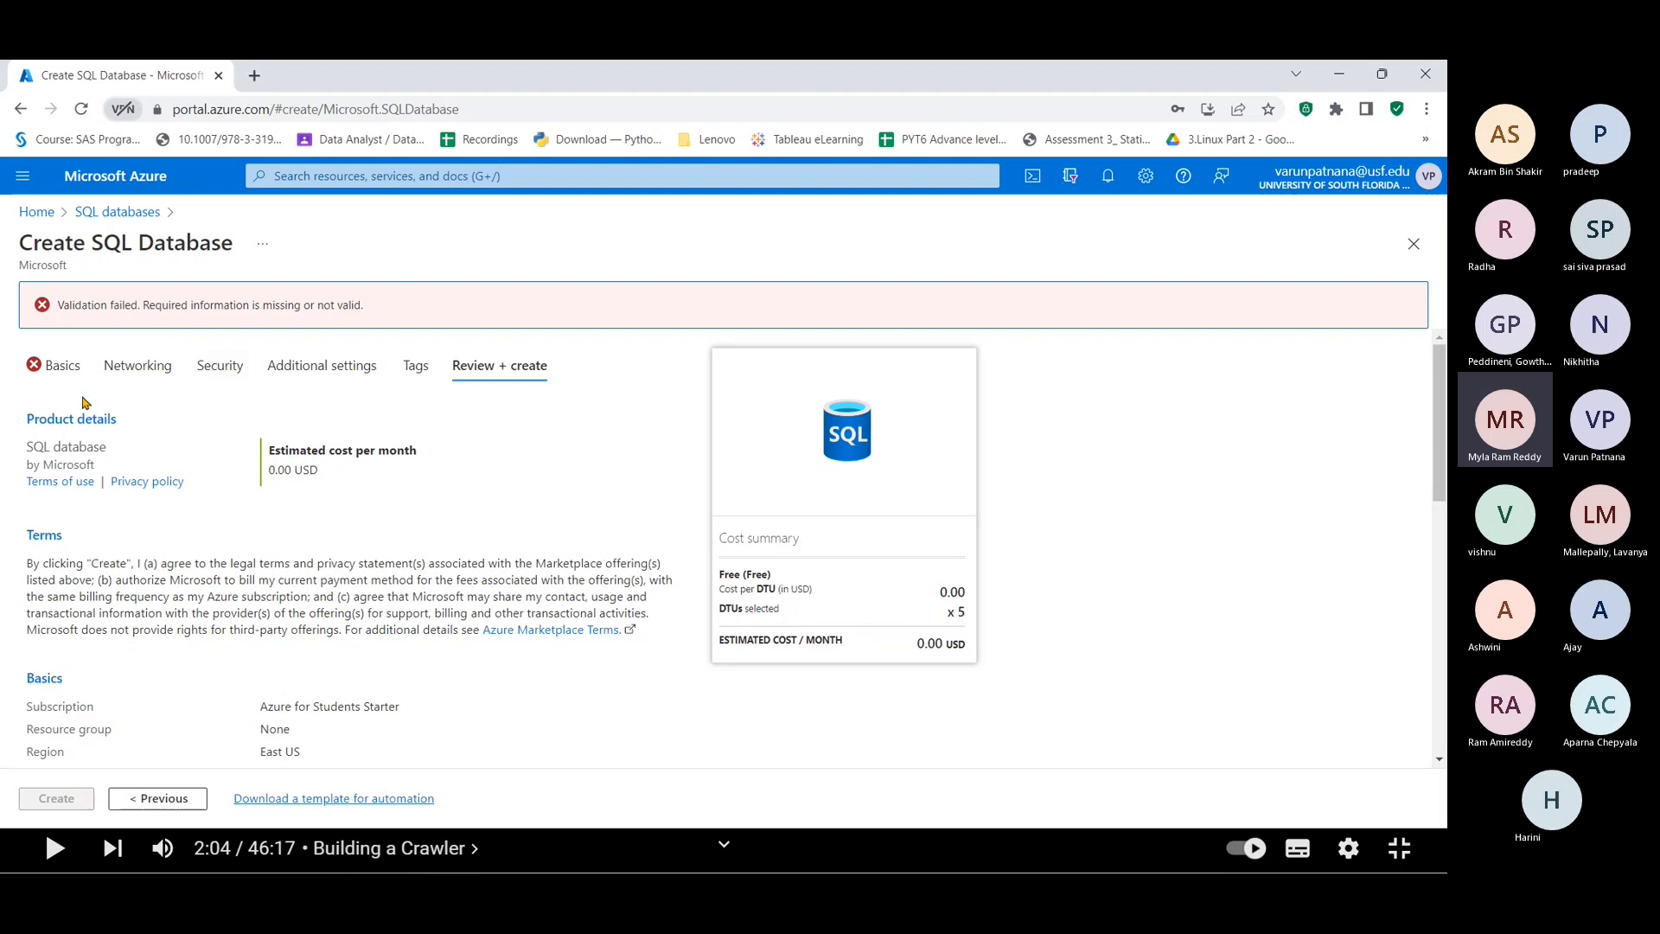
click(49, 366)
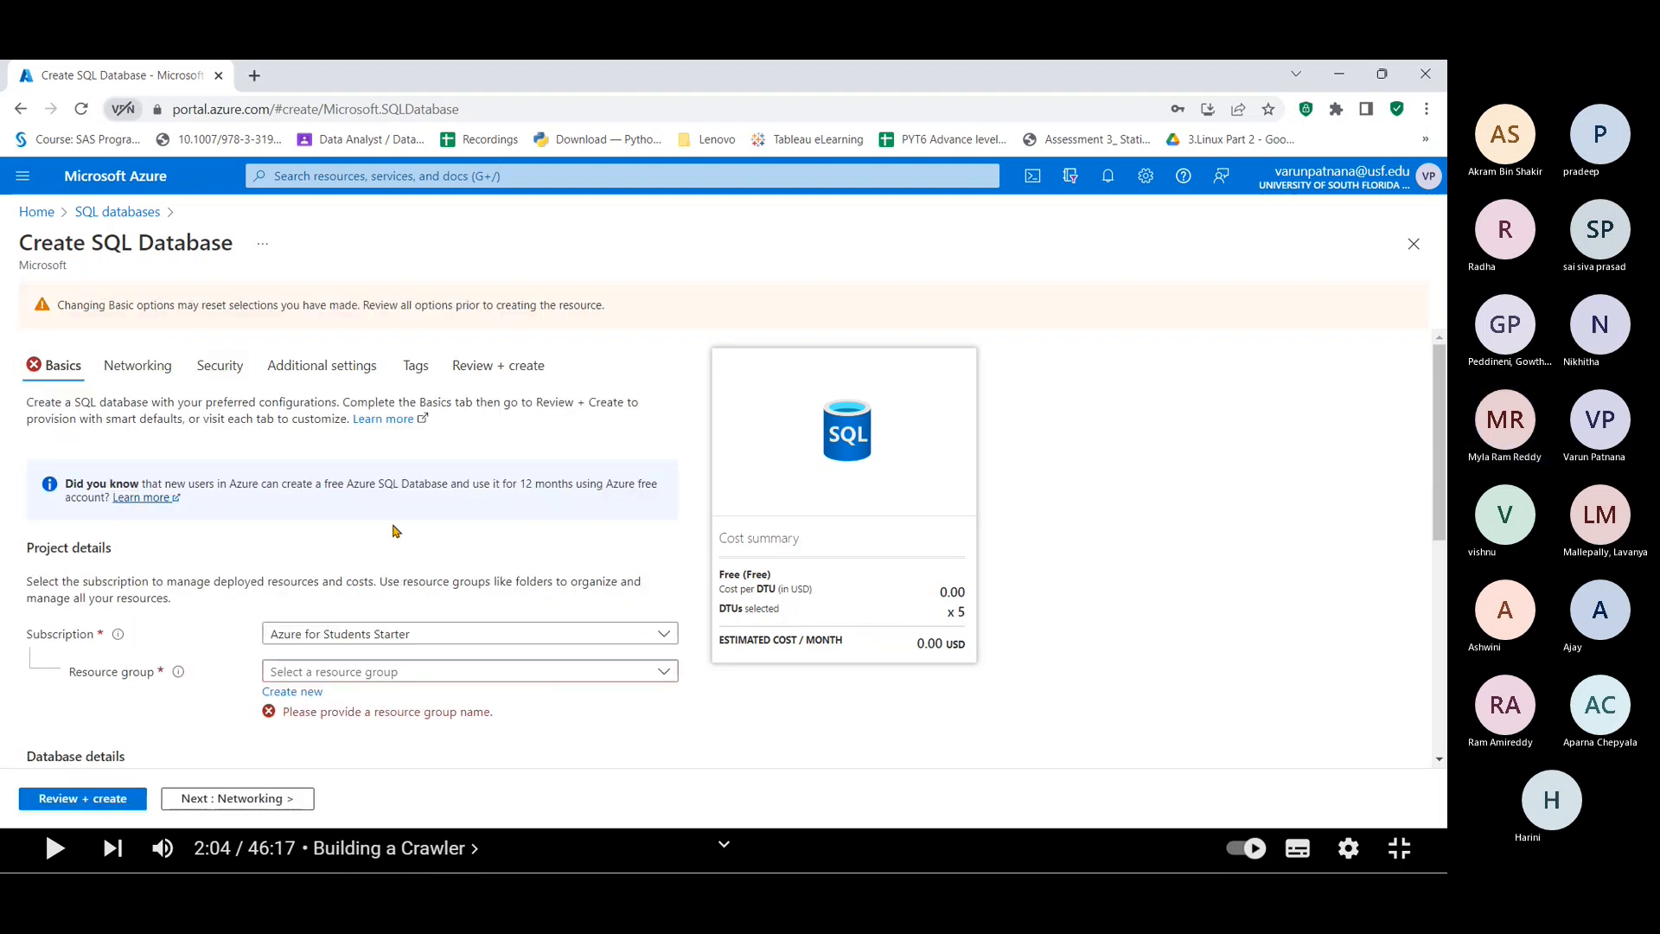
Step: Select UPS-POC as the new SQL database's resource group and check the database details below
click(351, 673)
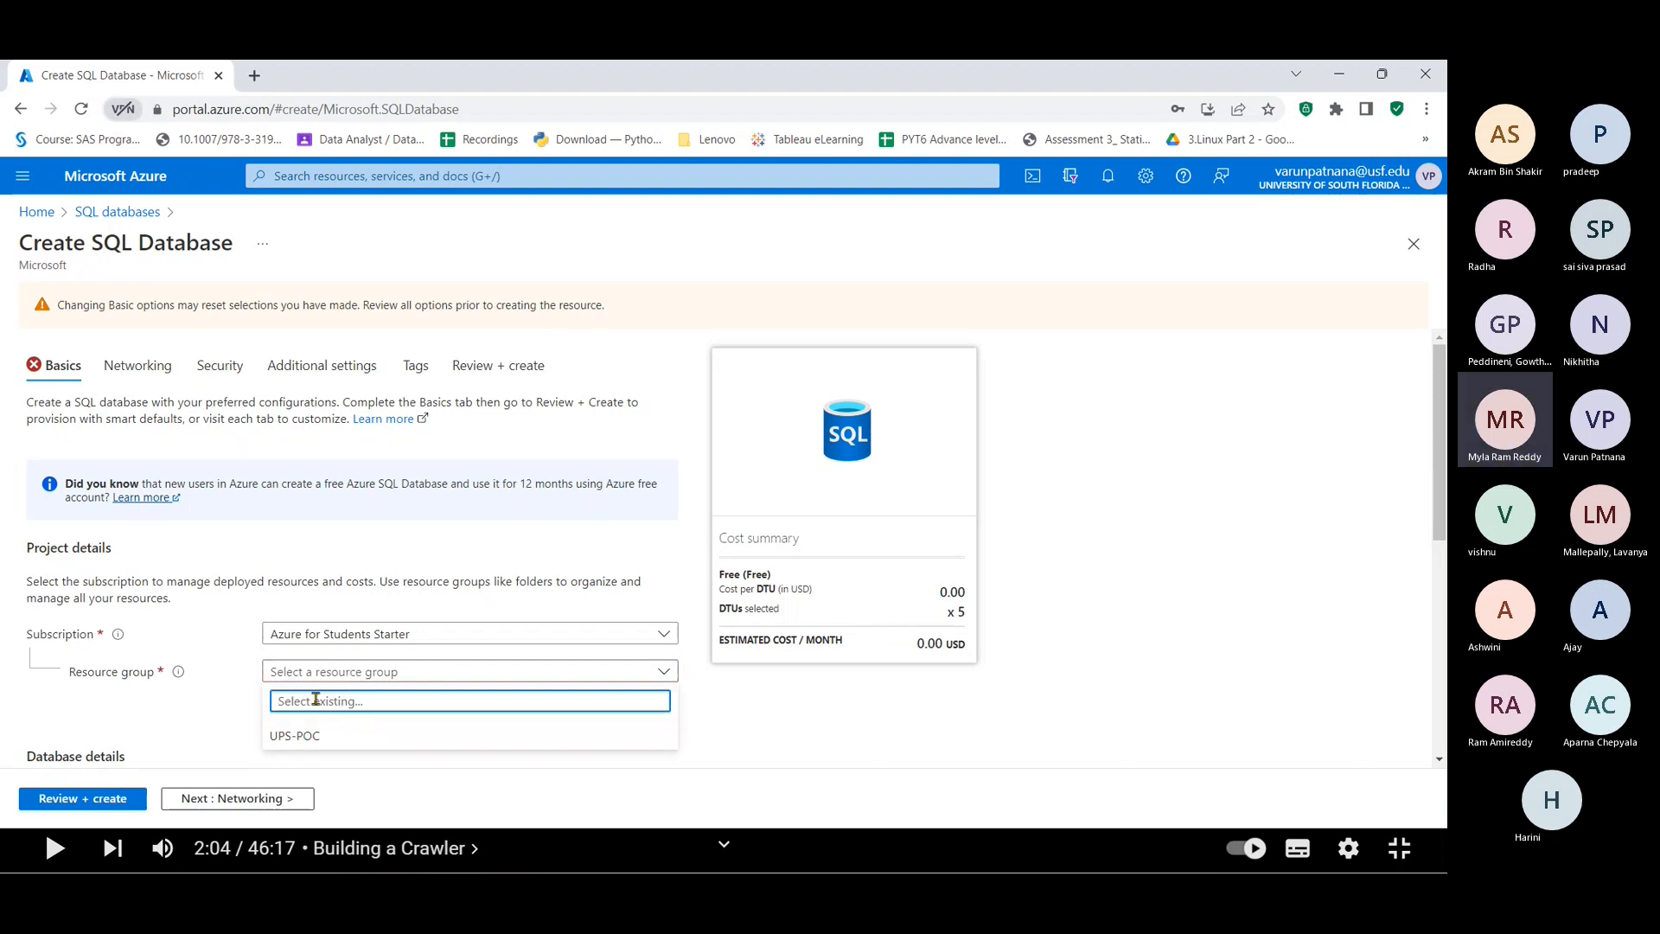
click(214, 711)
scroll(223, 687, down, 4)
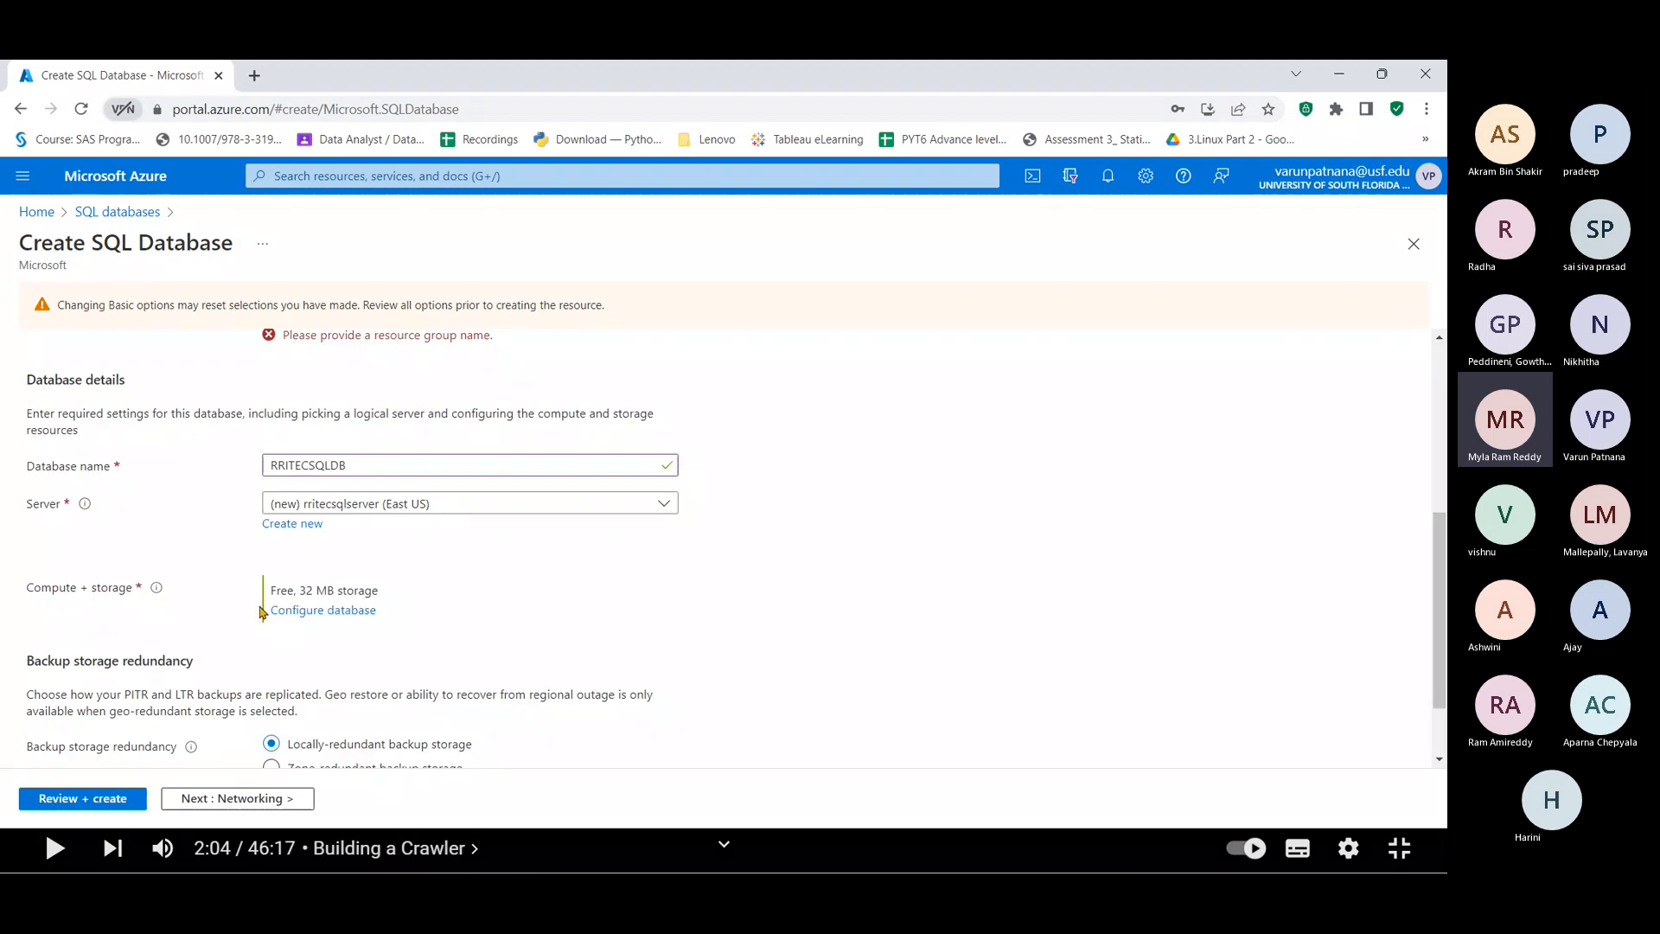
scroll(264, 605, up, 4)
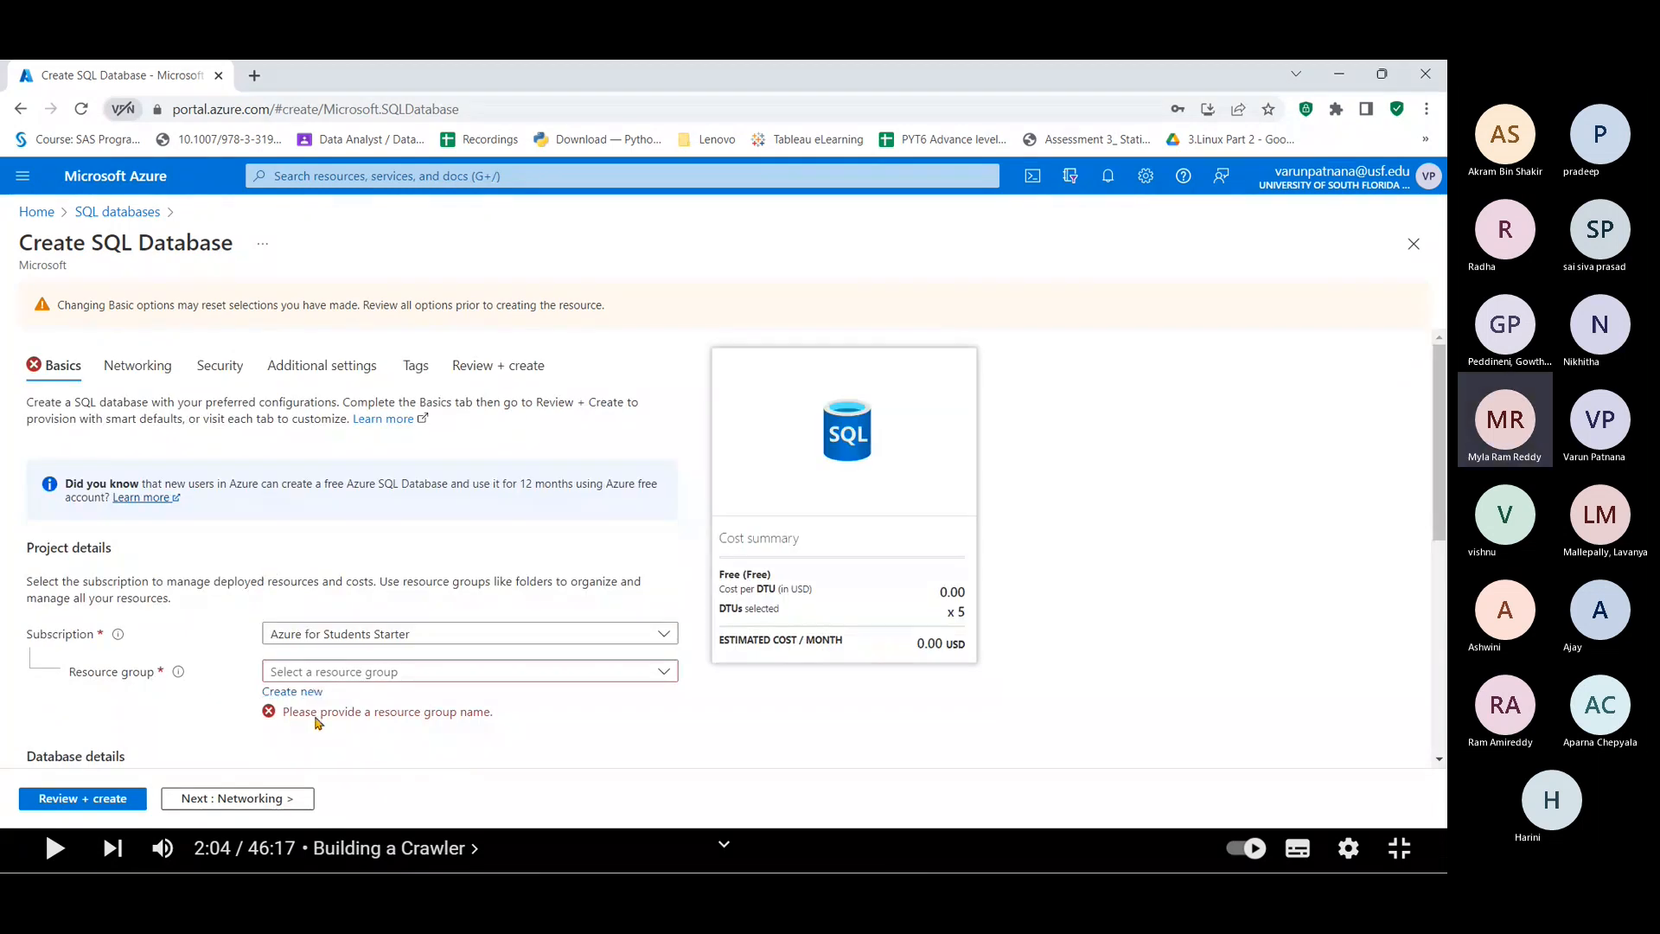
click(304, 680)
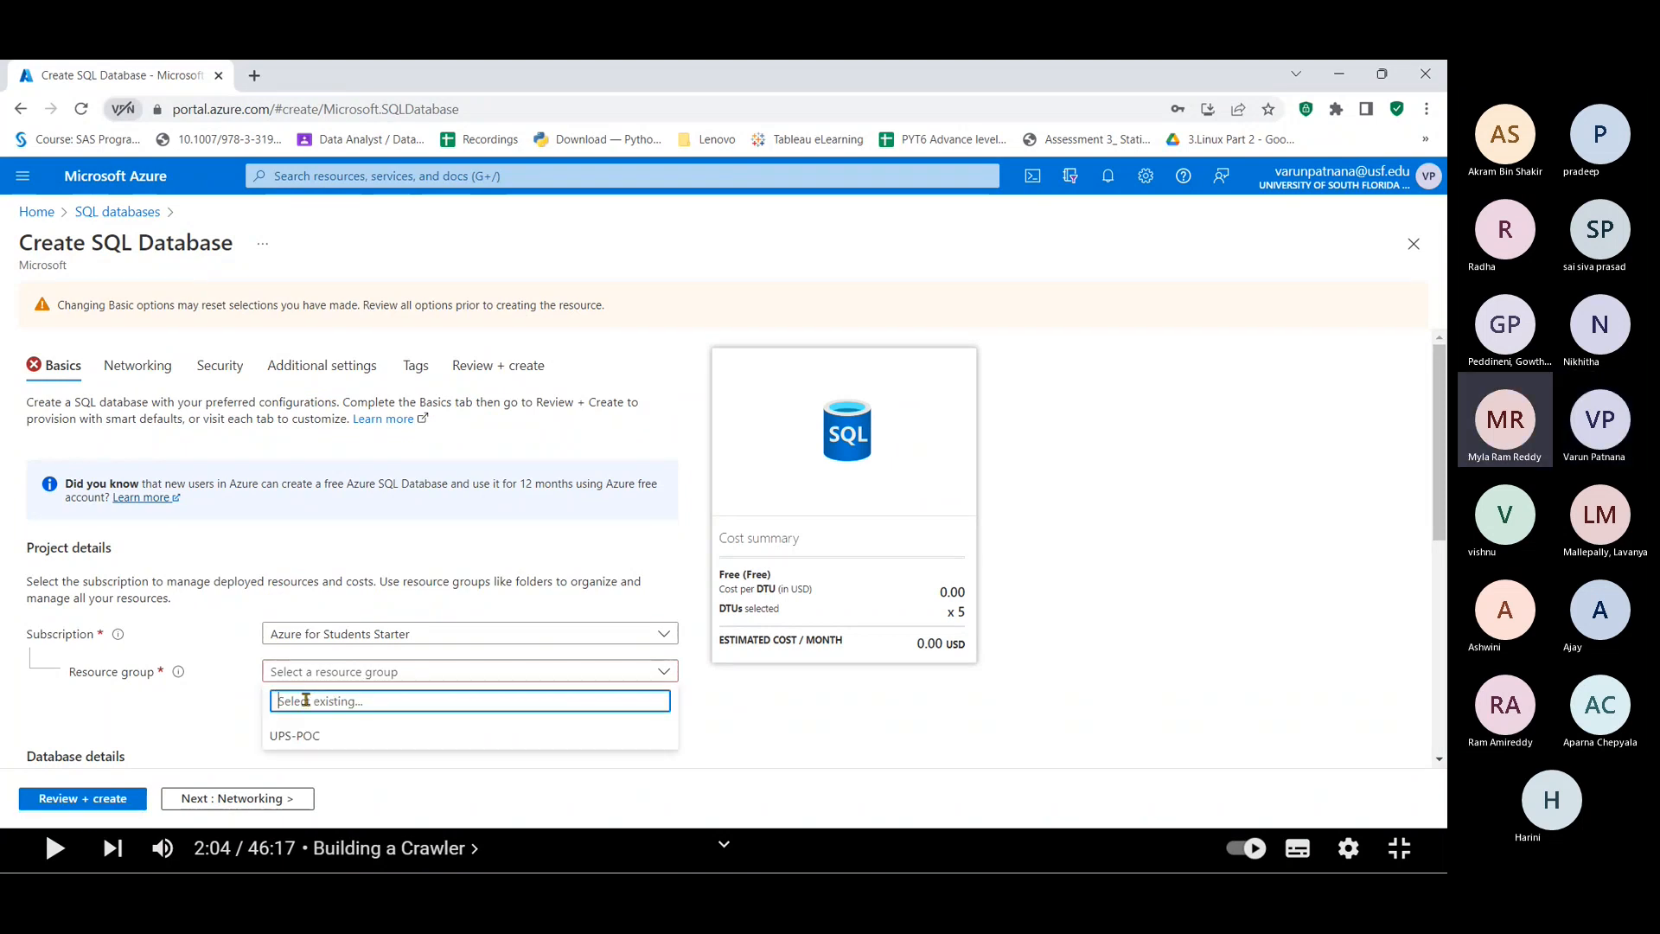
click(298, 735)
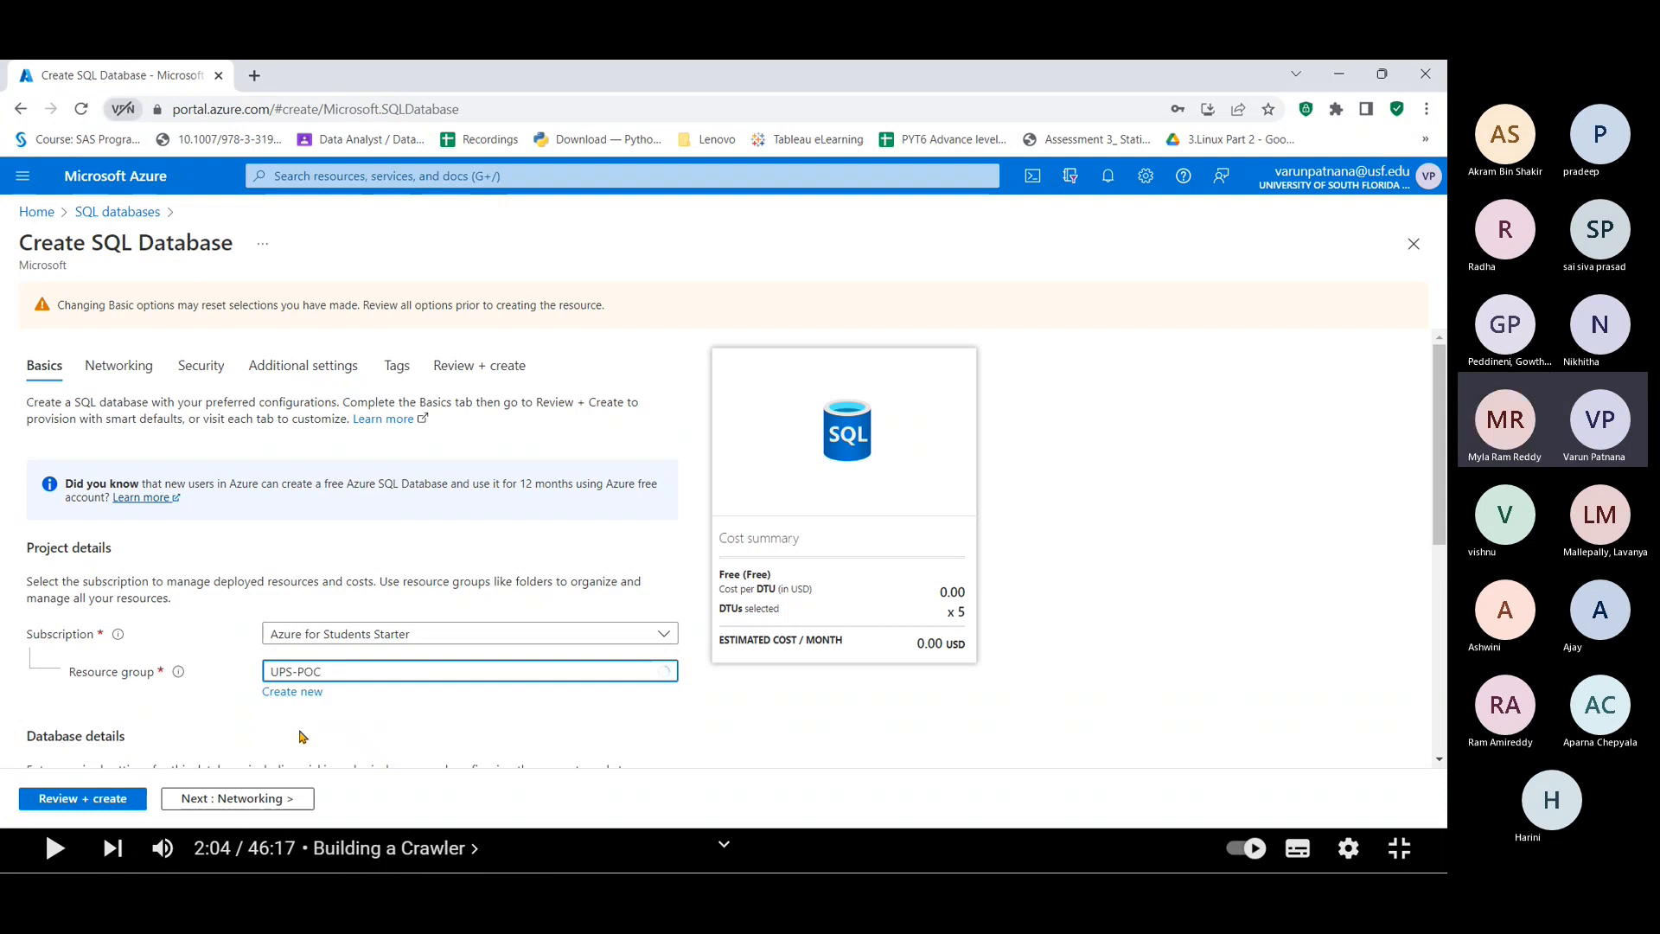
scroll(395, 717, down, 5)
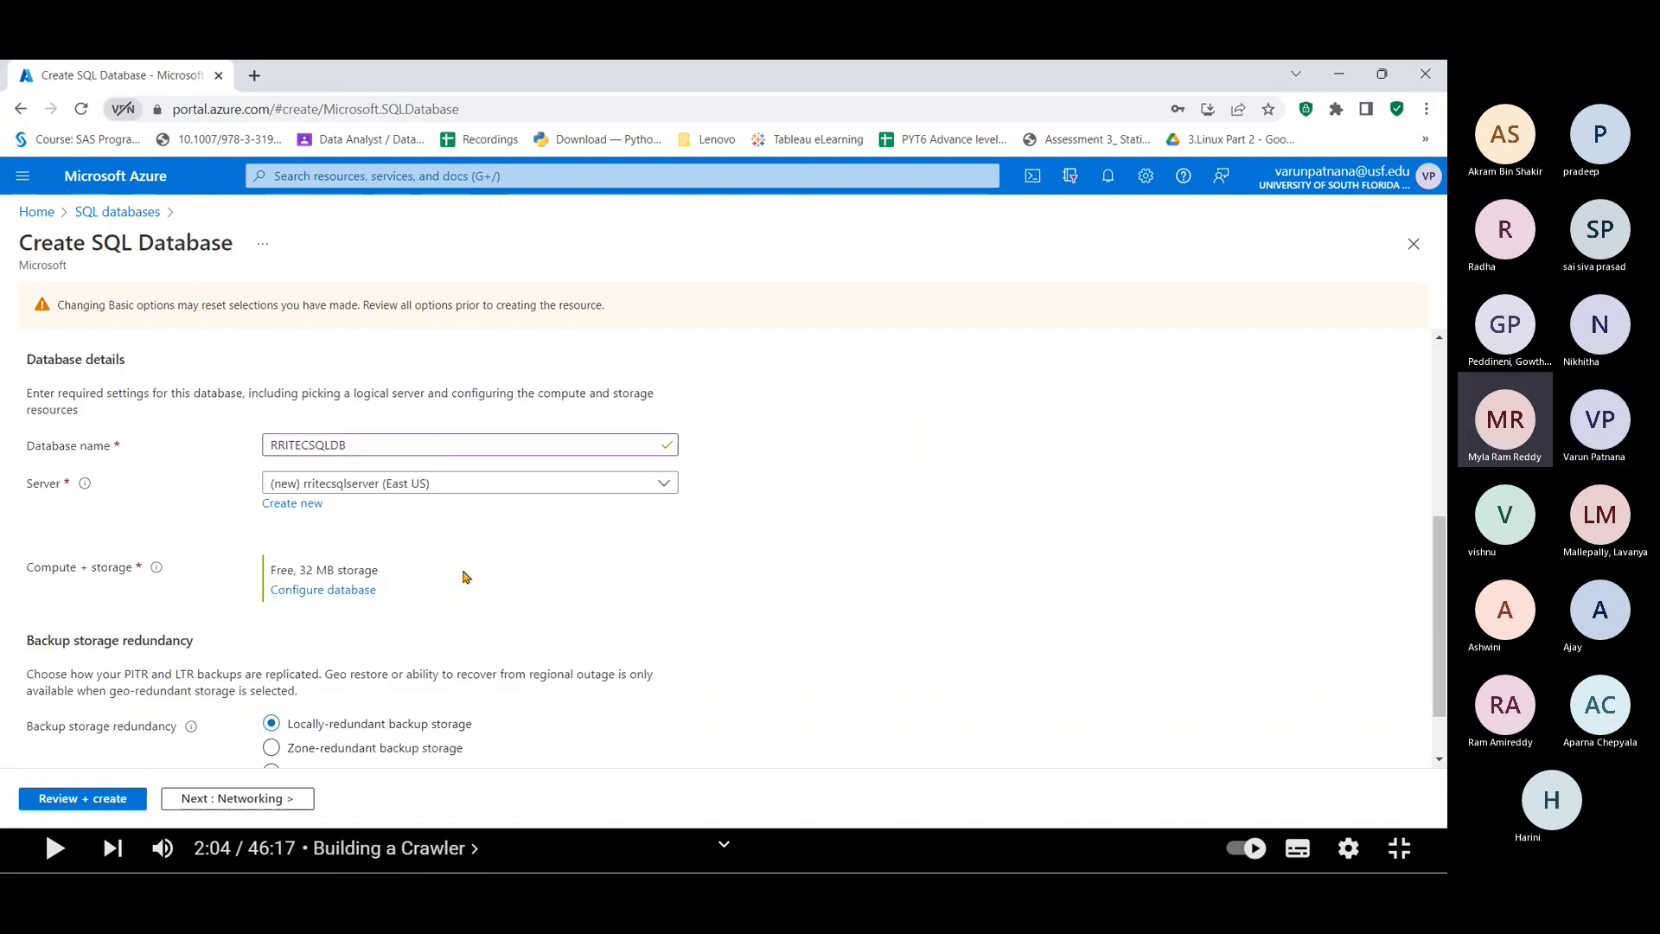
scroll(454, 574, down, 1)
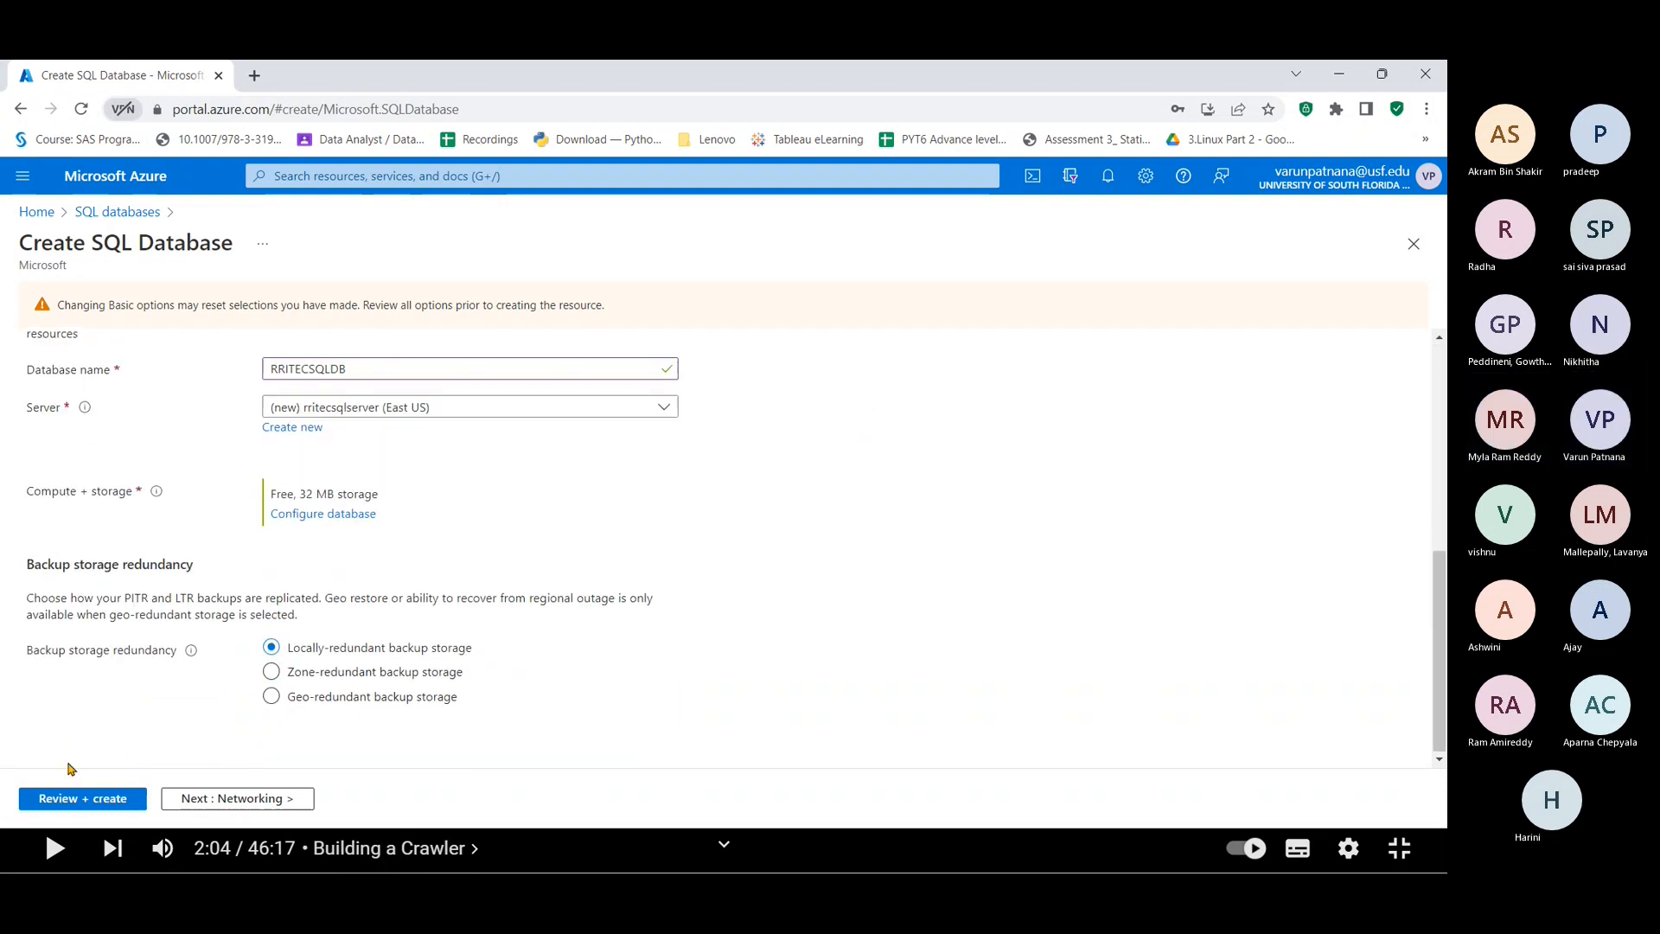
Step: Review the RRITECSQLDB on rritecsqlserver summary and submit it for creation
click(107, 797)
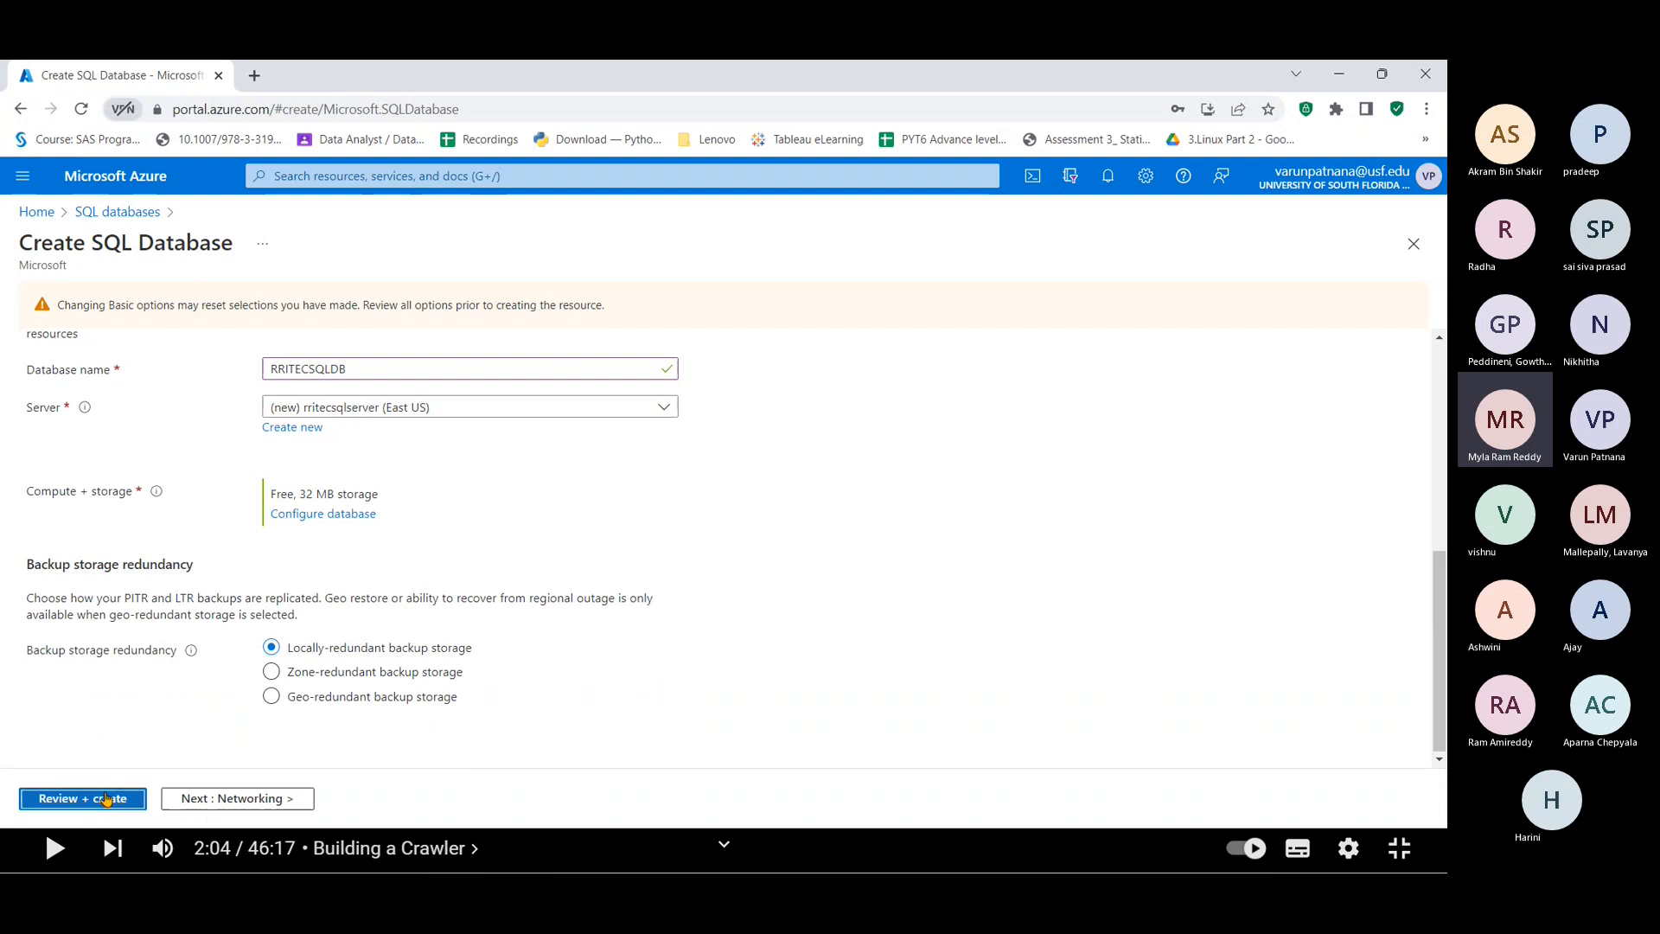
scroll(436, 517, down, 3)
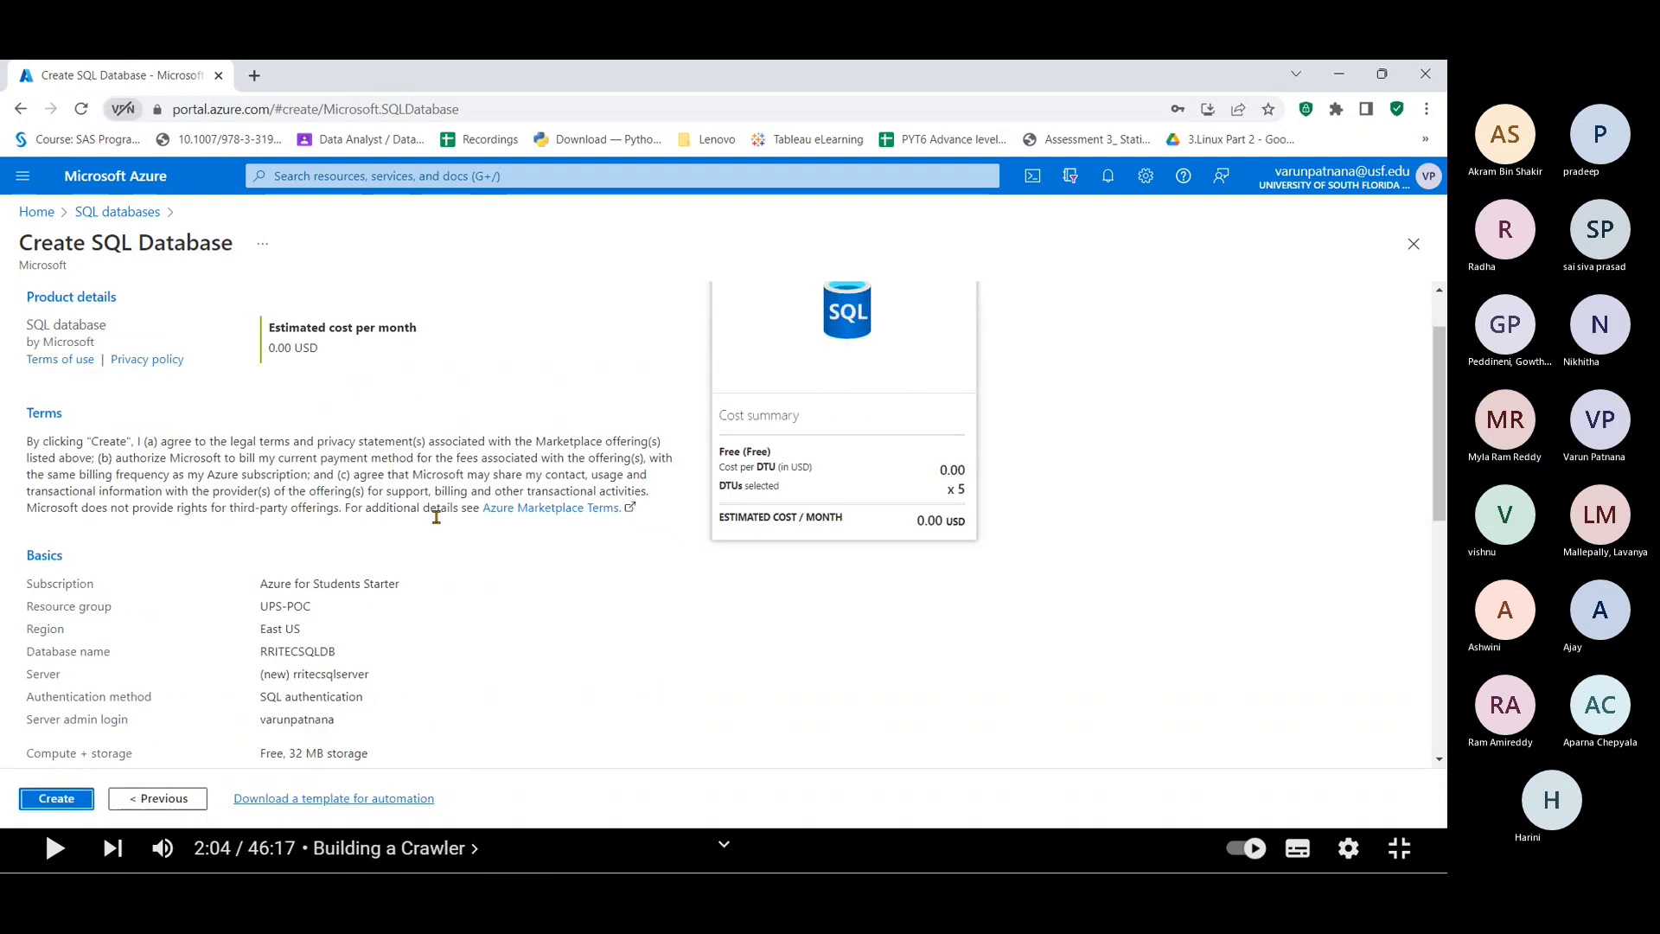
scroll(437, 523, down, 6)
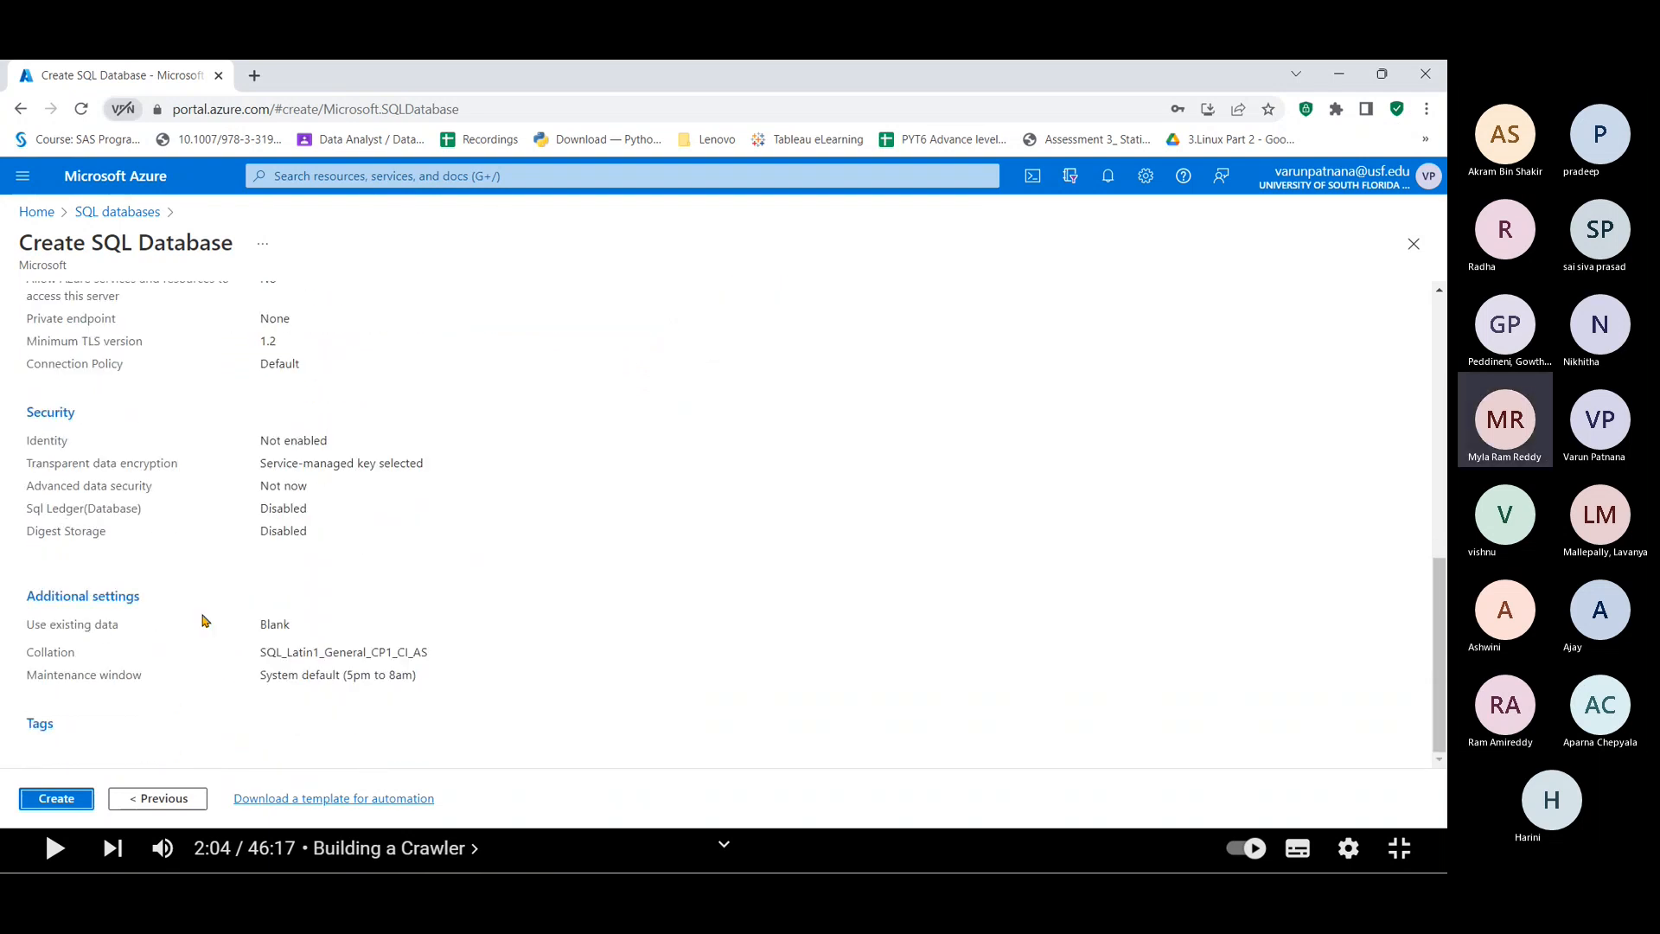
scroll(89, 702, up, 1)
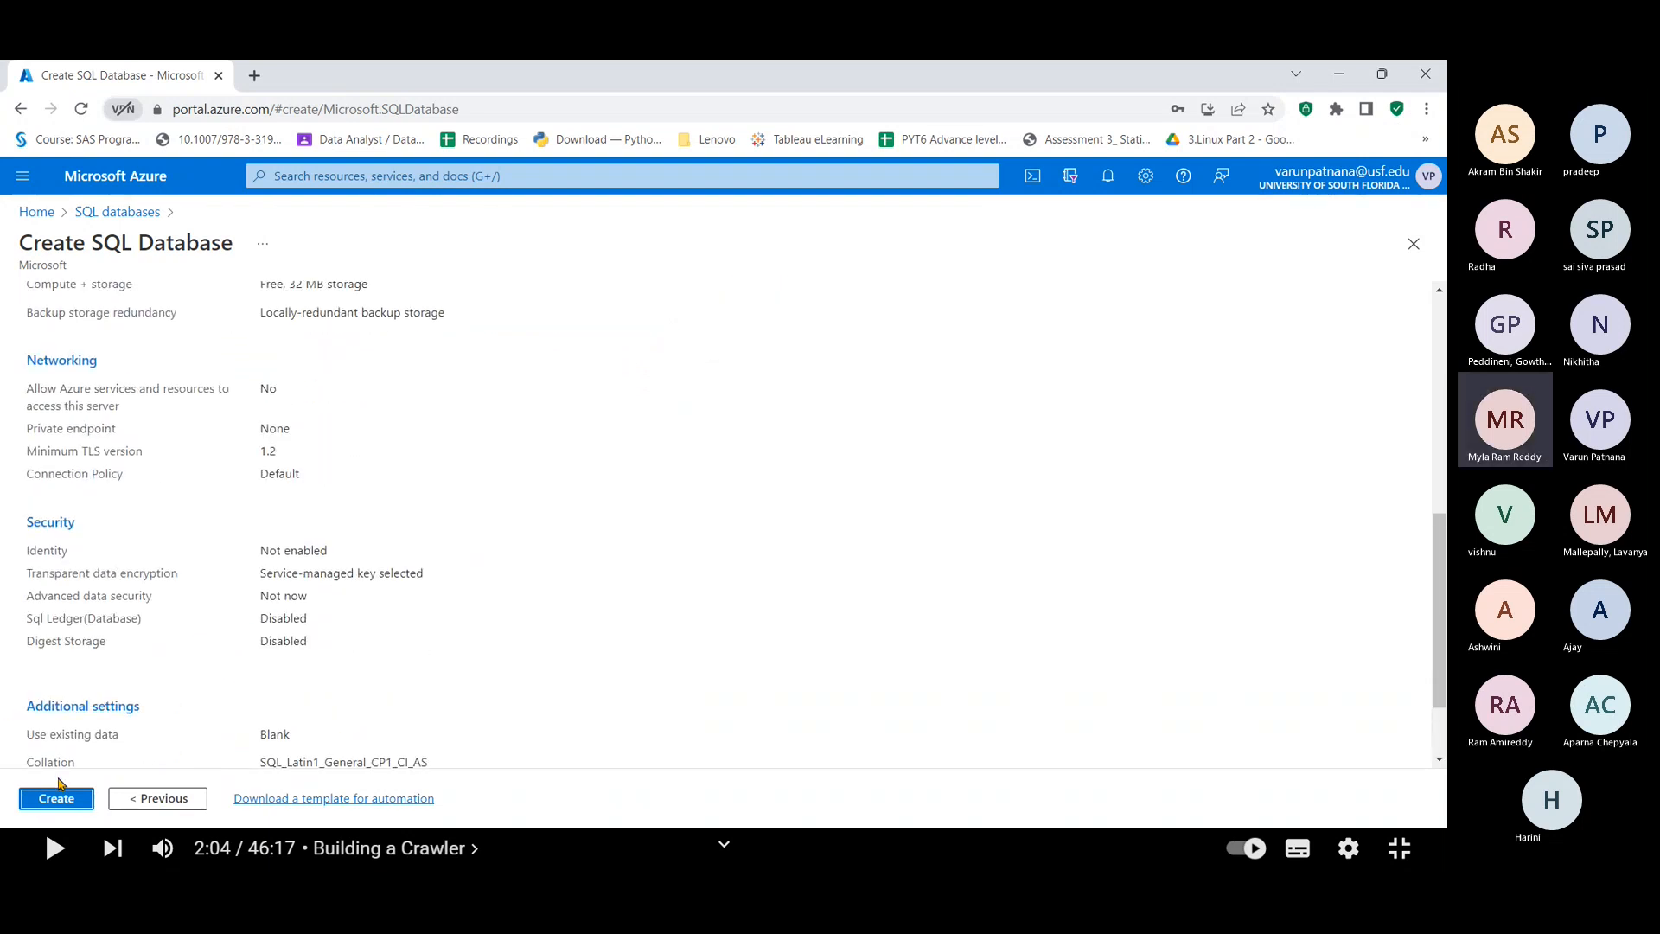
click(61, 801)
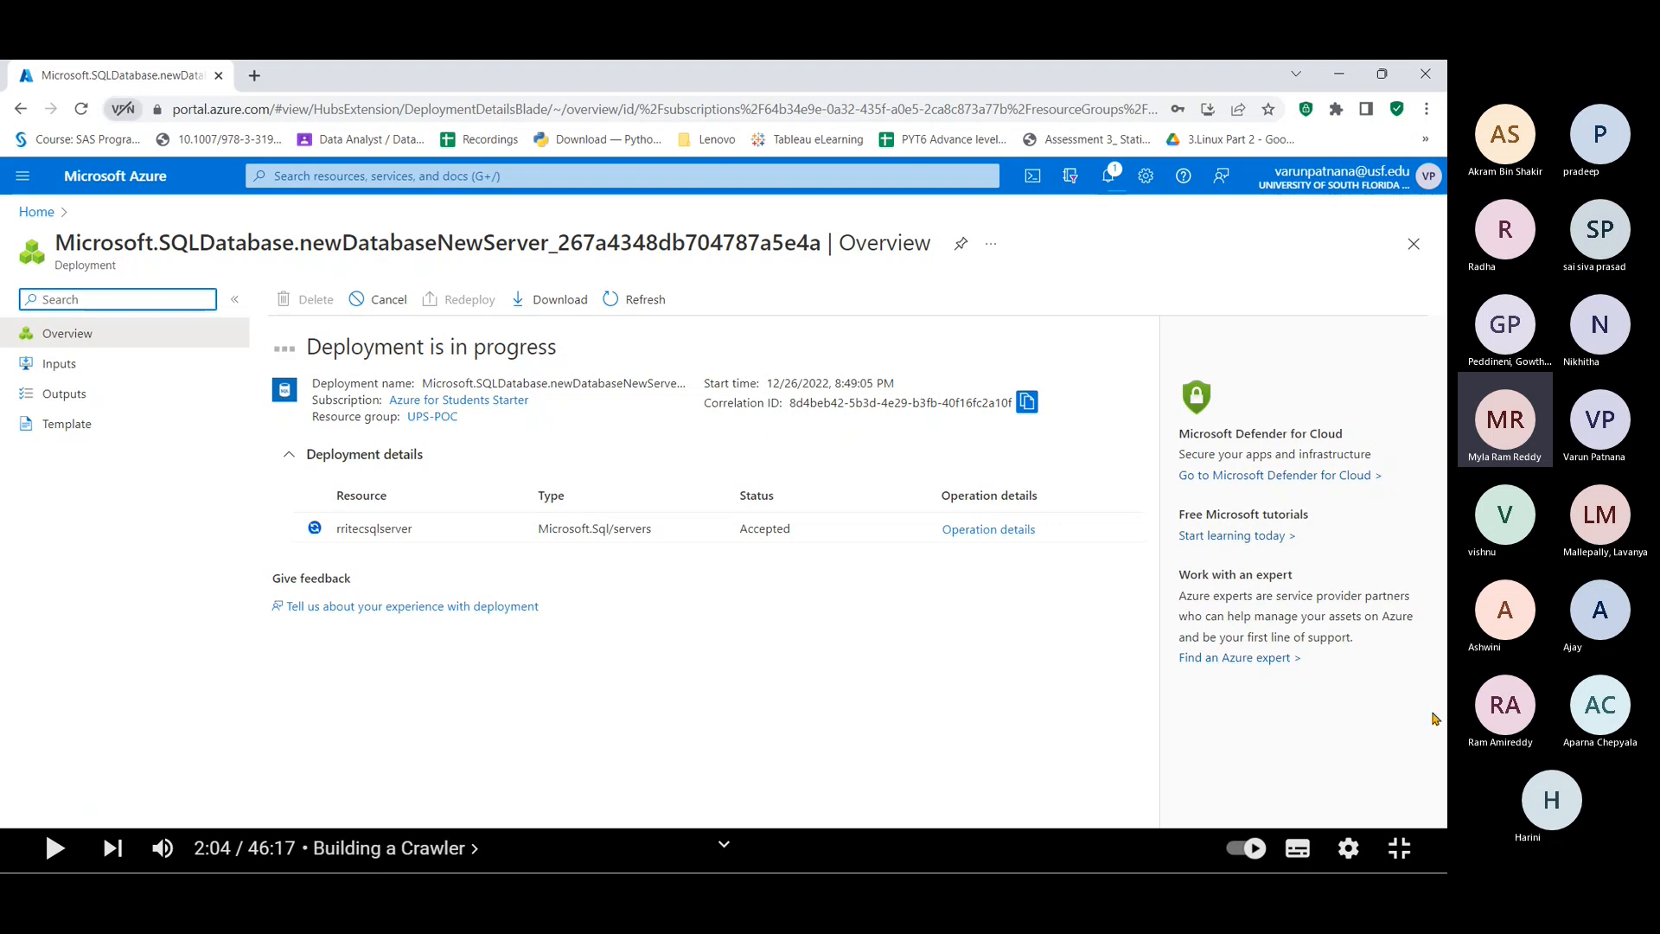
Step: Wait for the deployment to complete, checking the rritecsqlserver/RRITECSQLDB resource name in the deployment list
click(1385, 689)
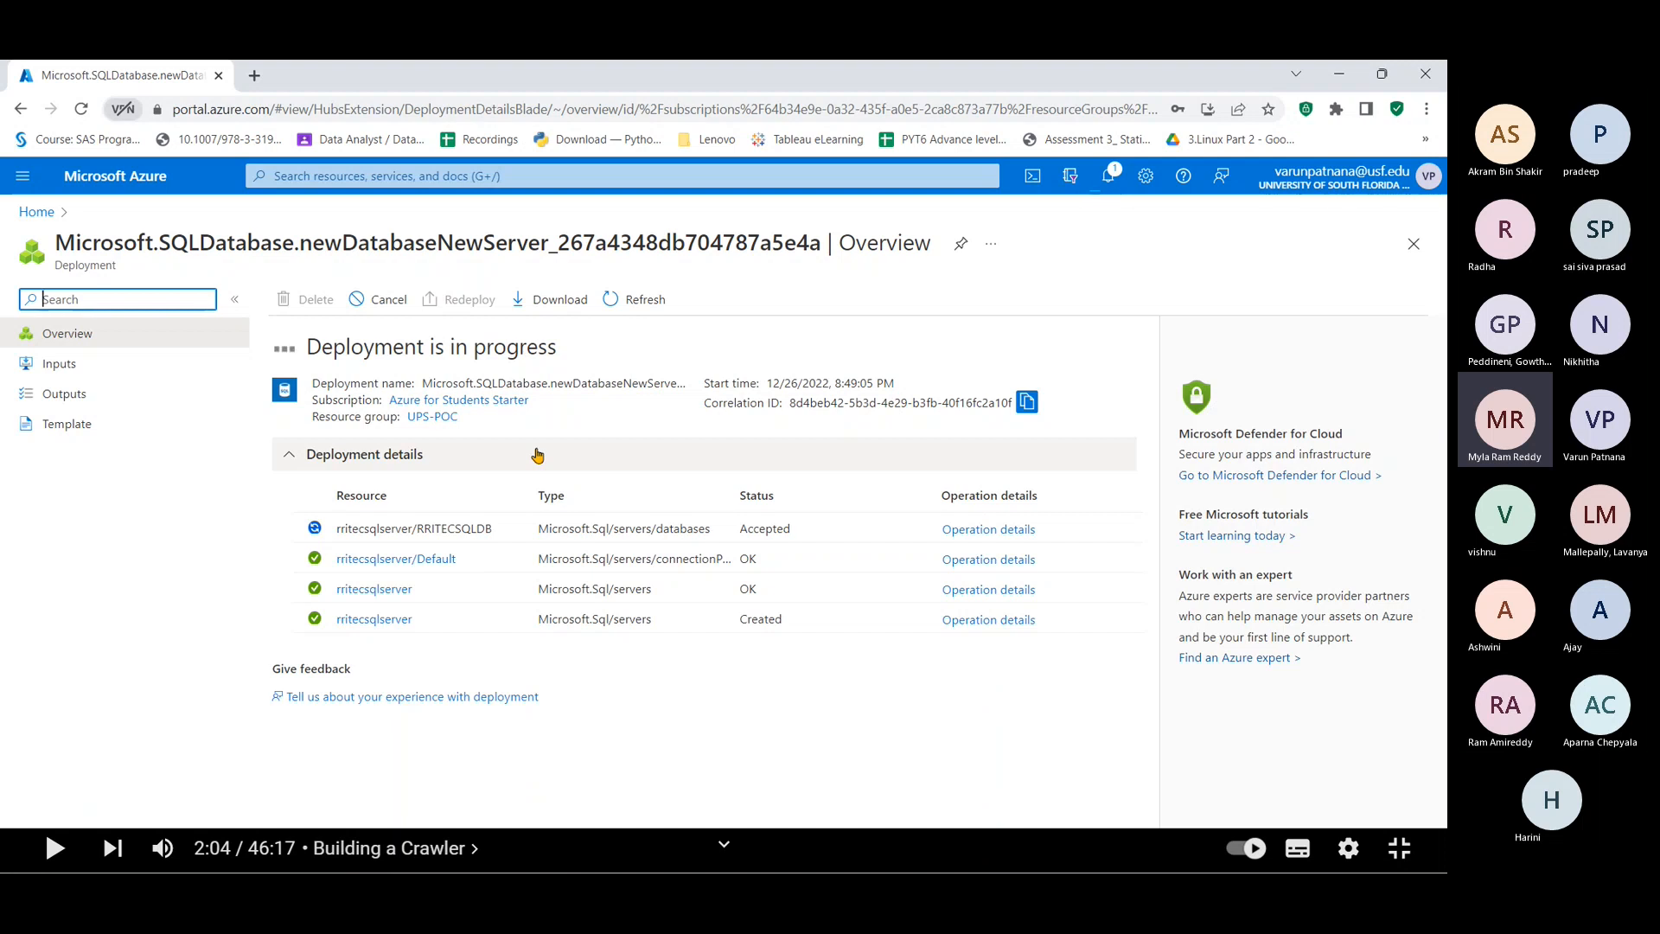
double_click(339, 530)
drag(435, 531, 498, 542)
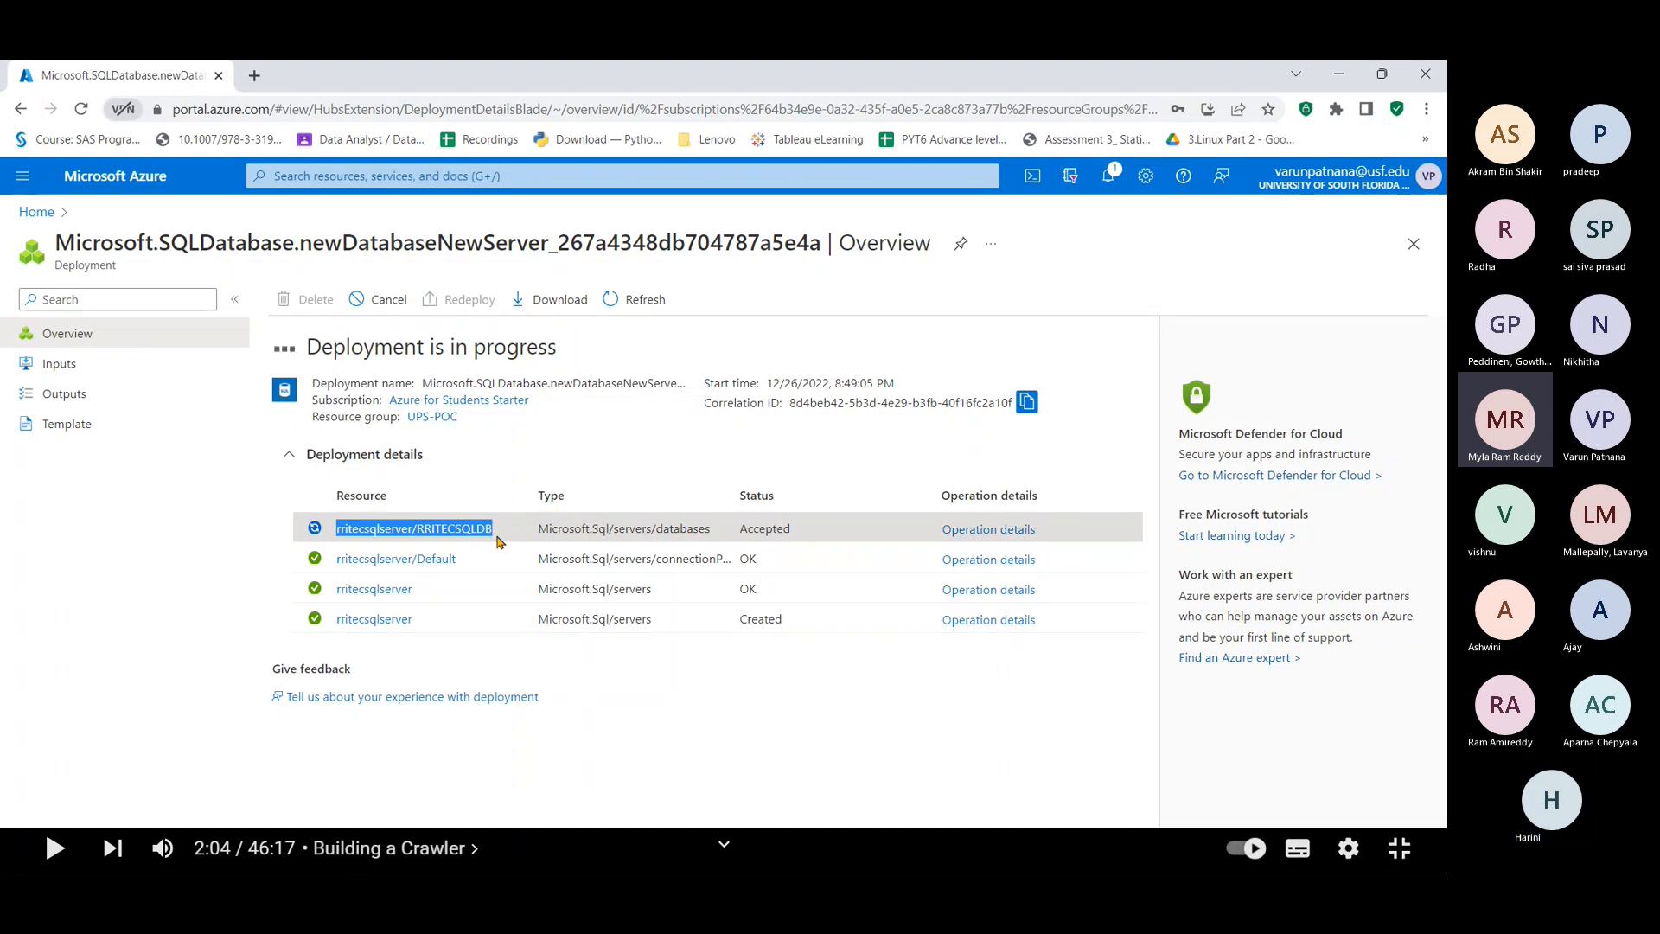
click(497, 541)
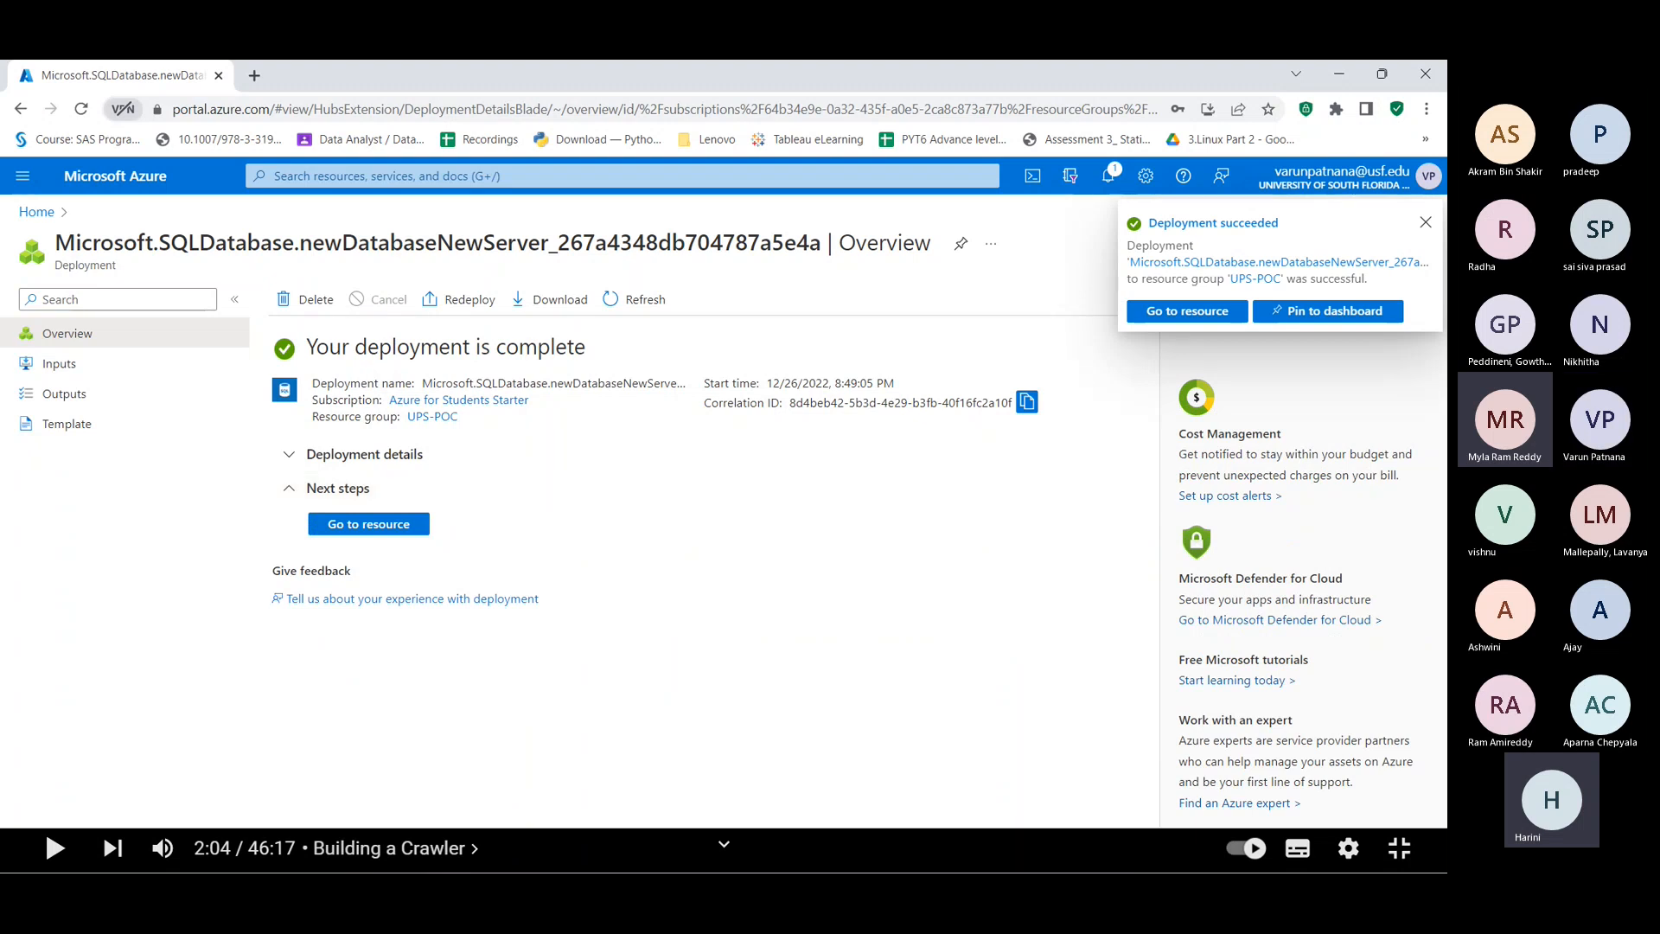
Step: Dismiss the Deployment succeeded notice and go to the new RRITECSQLDB database
click(1424, 223)
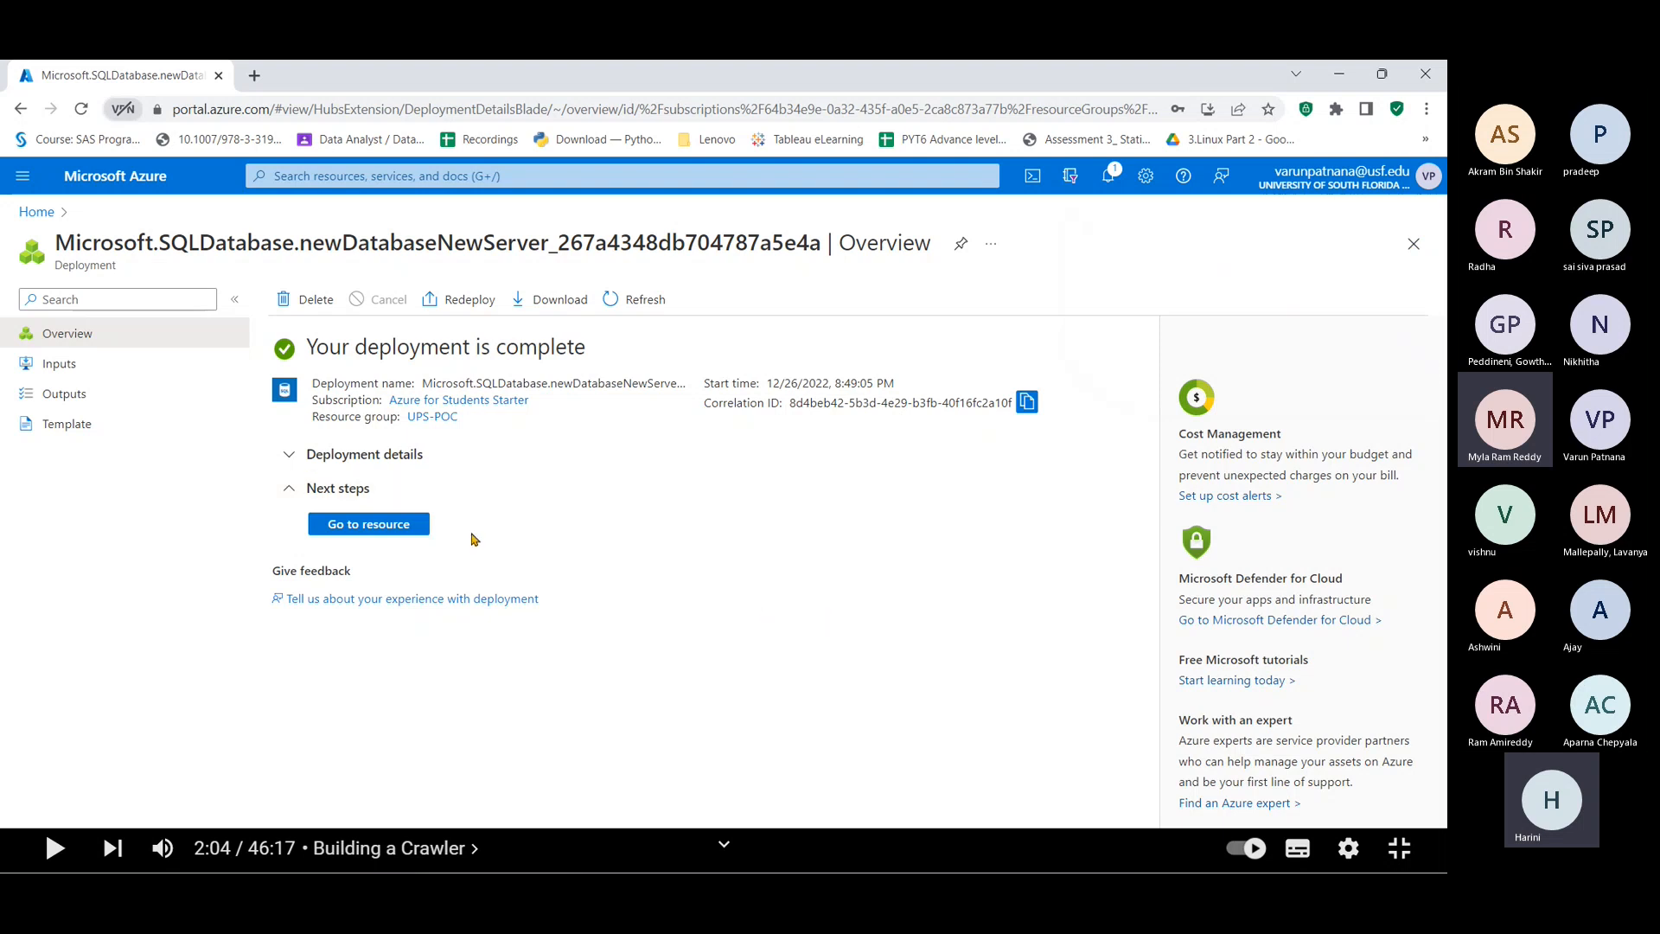
click(409, 525)
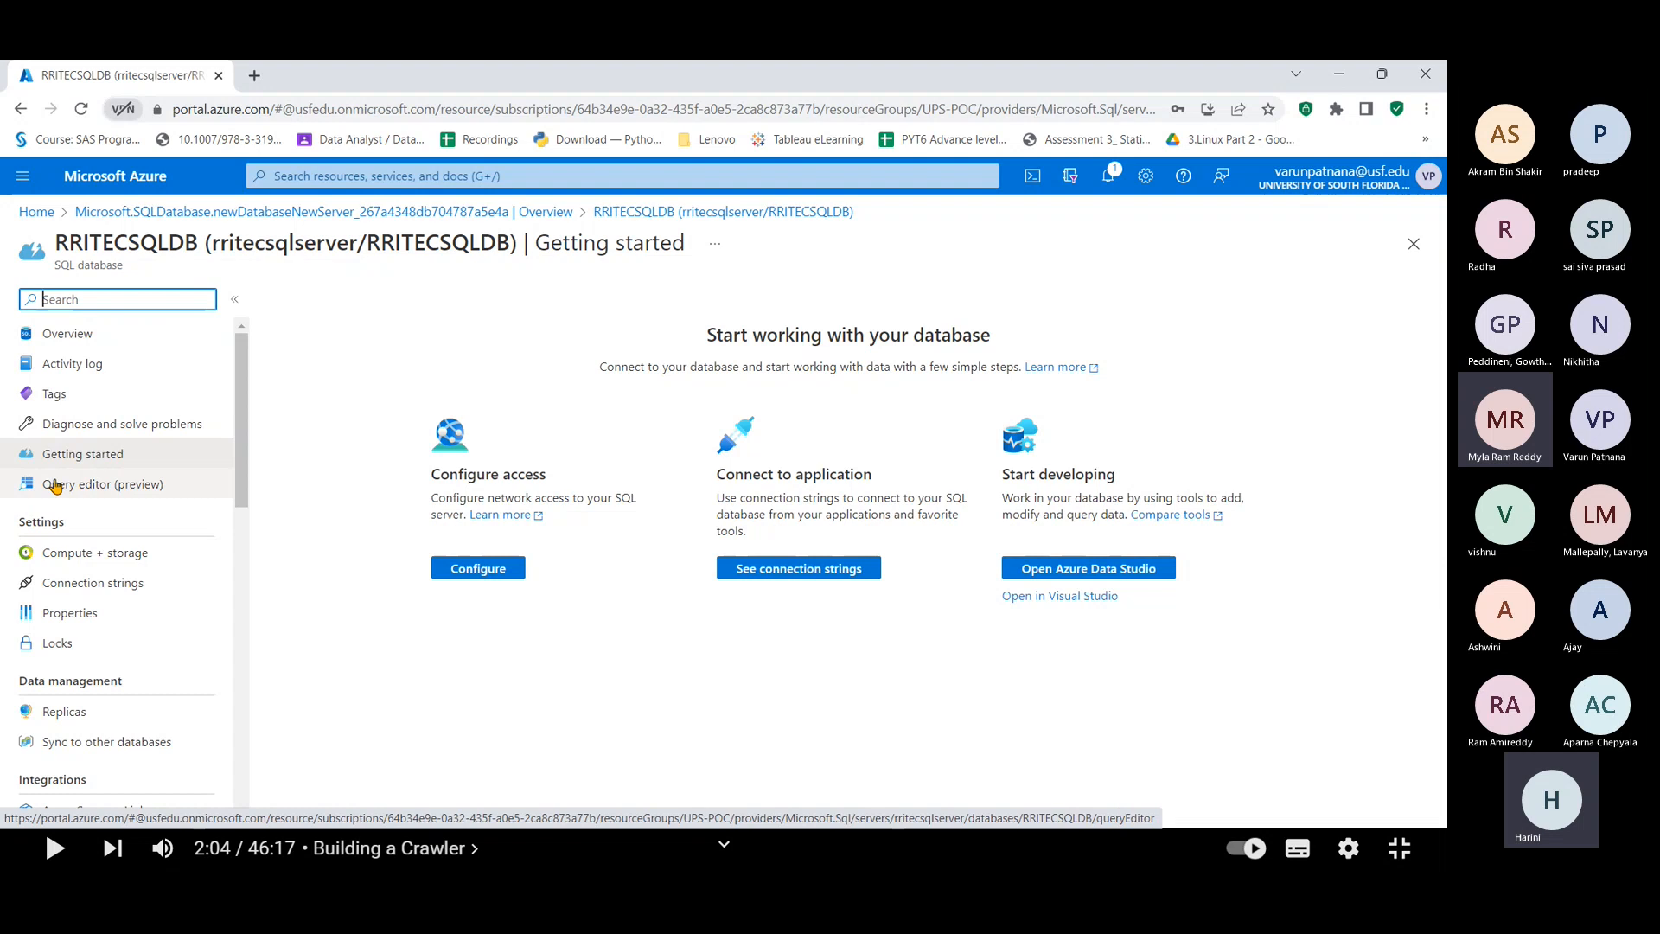
Step: Try signing in to RRITECSQLDB's Query editor (preview) with the SQL server login and confirm the certificate
click(111, 491)
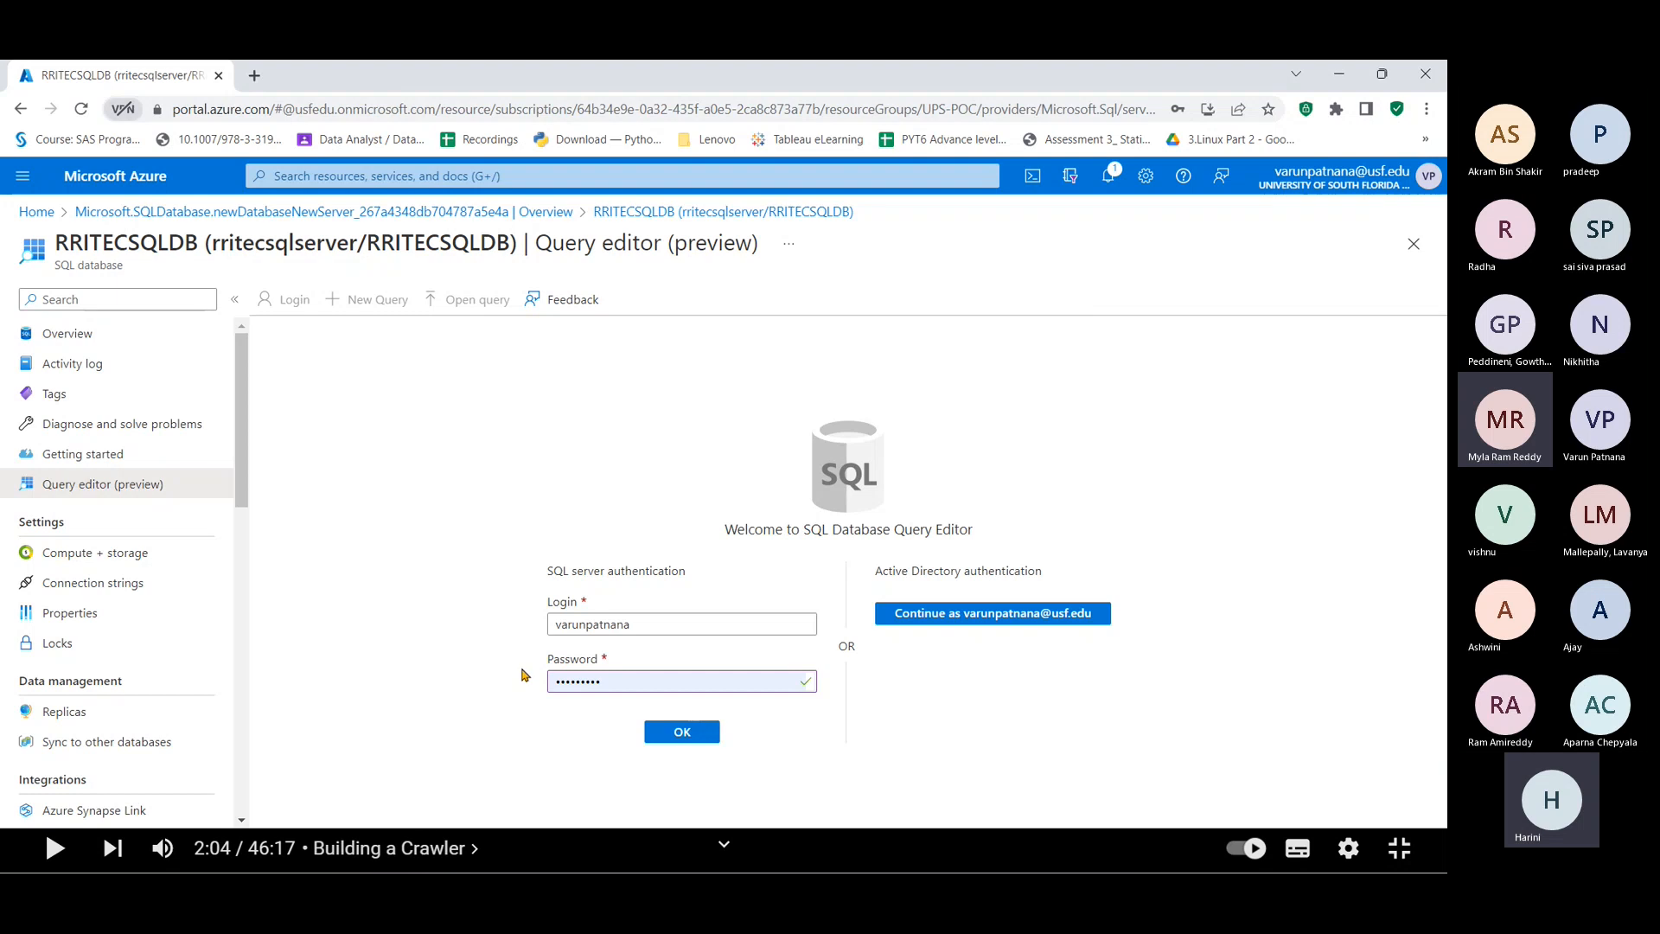
click(685, 733)
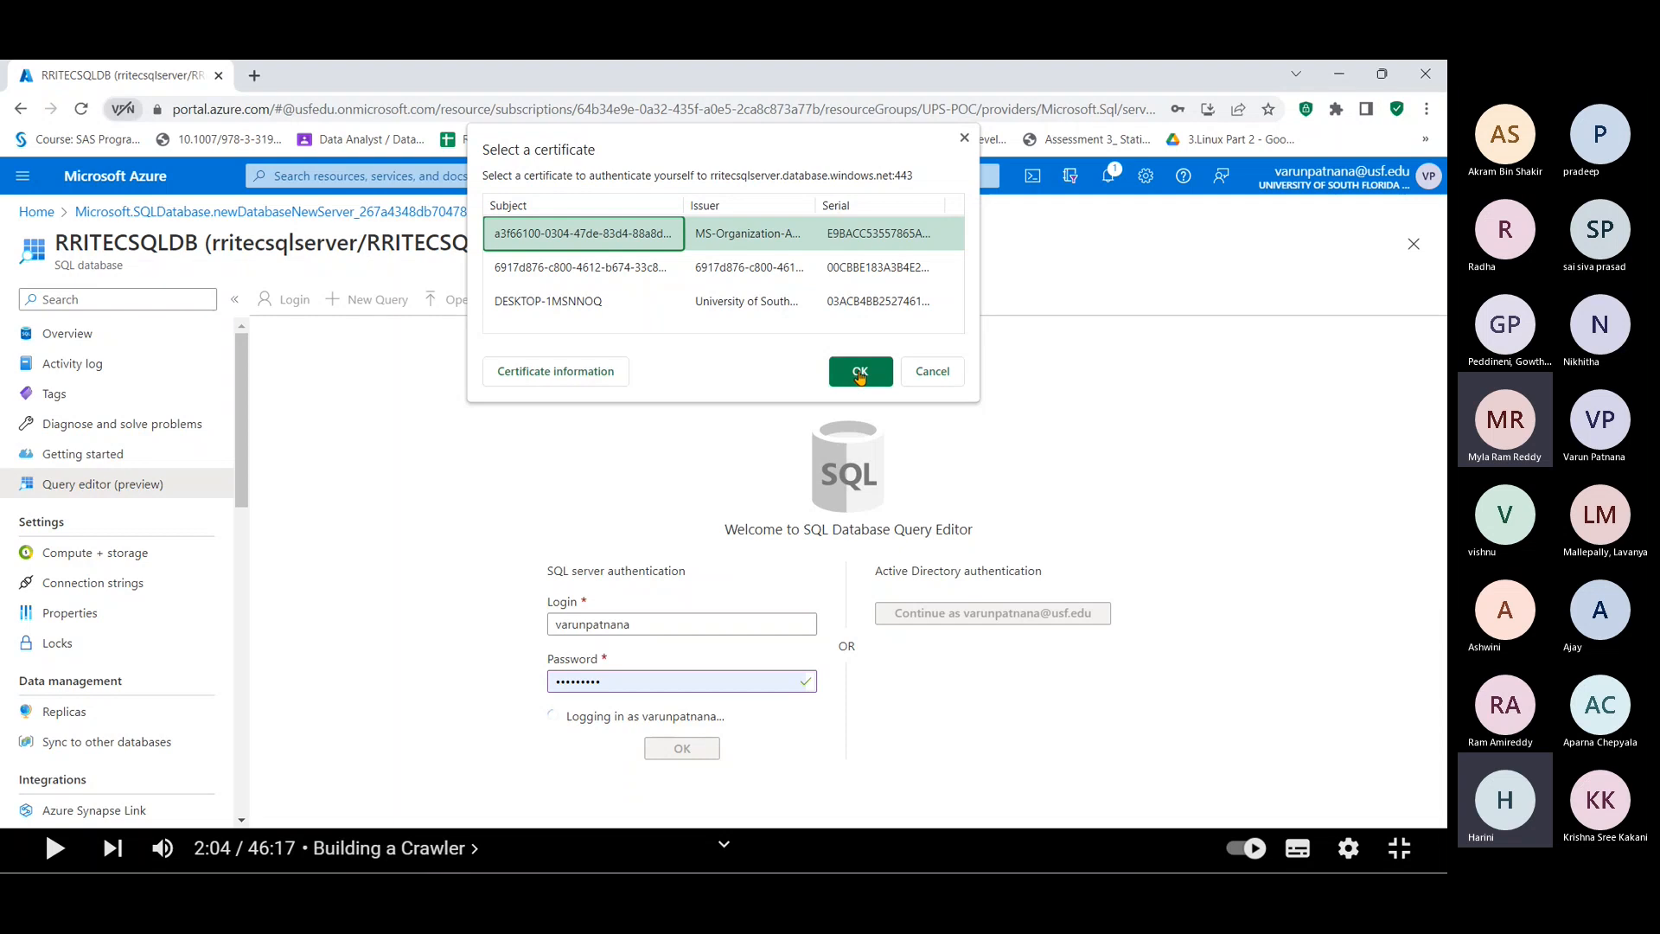
click(859, 374)
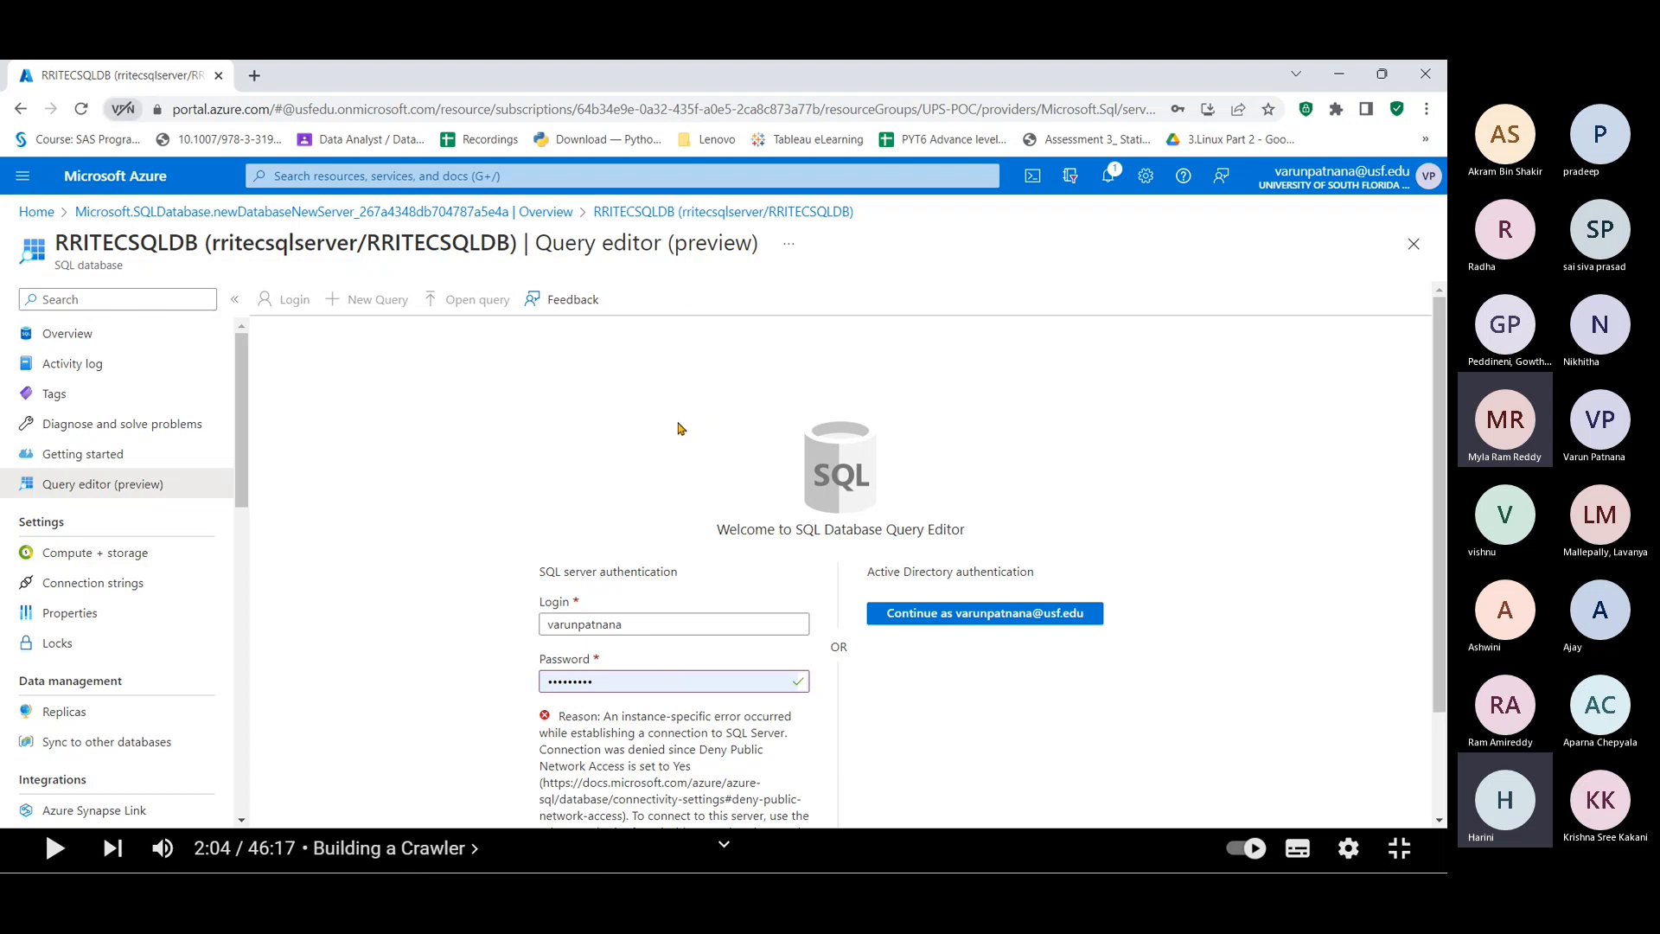
Step: Scroll down to read the connection-denied error about Deny Public Network Access set to Yes
scroll(683, 428, down, 2)
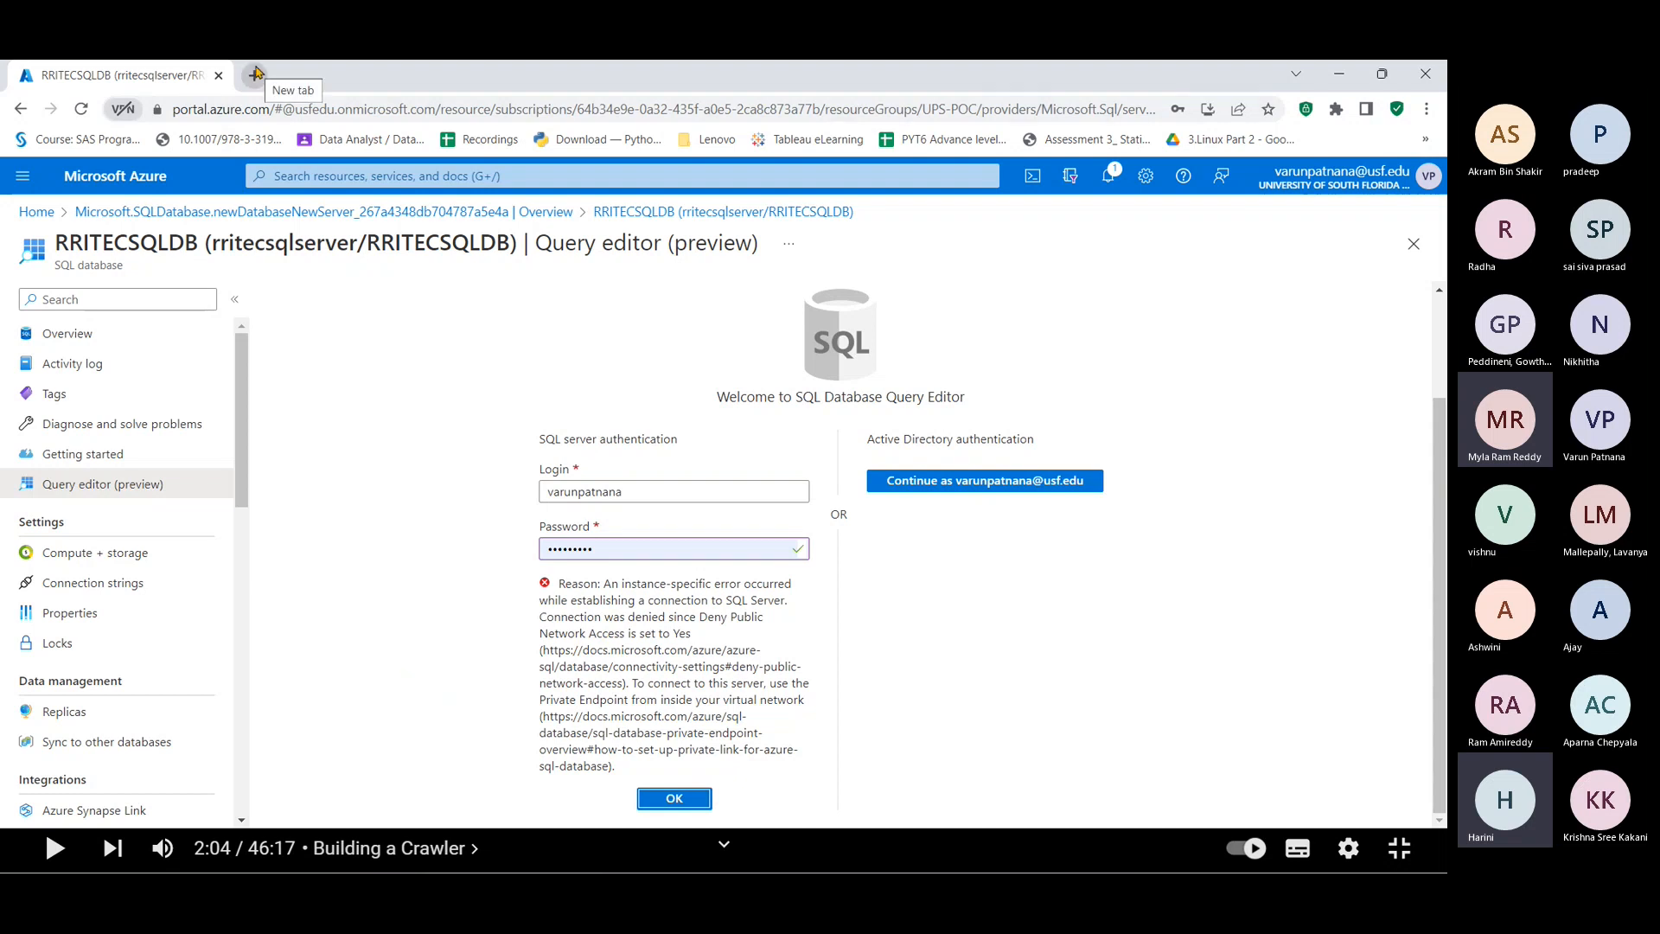
click(249, 113)
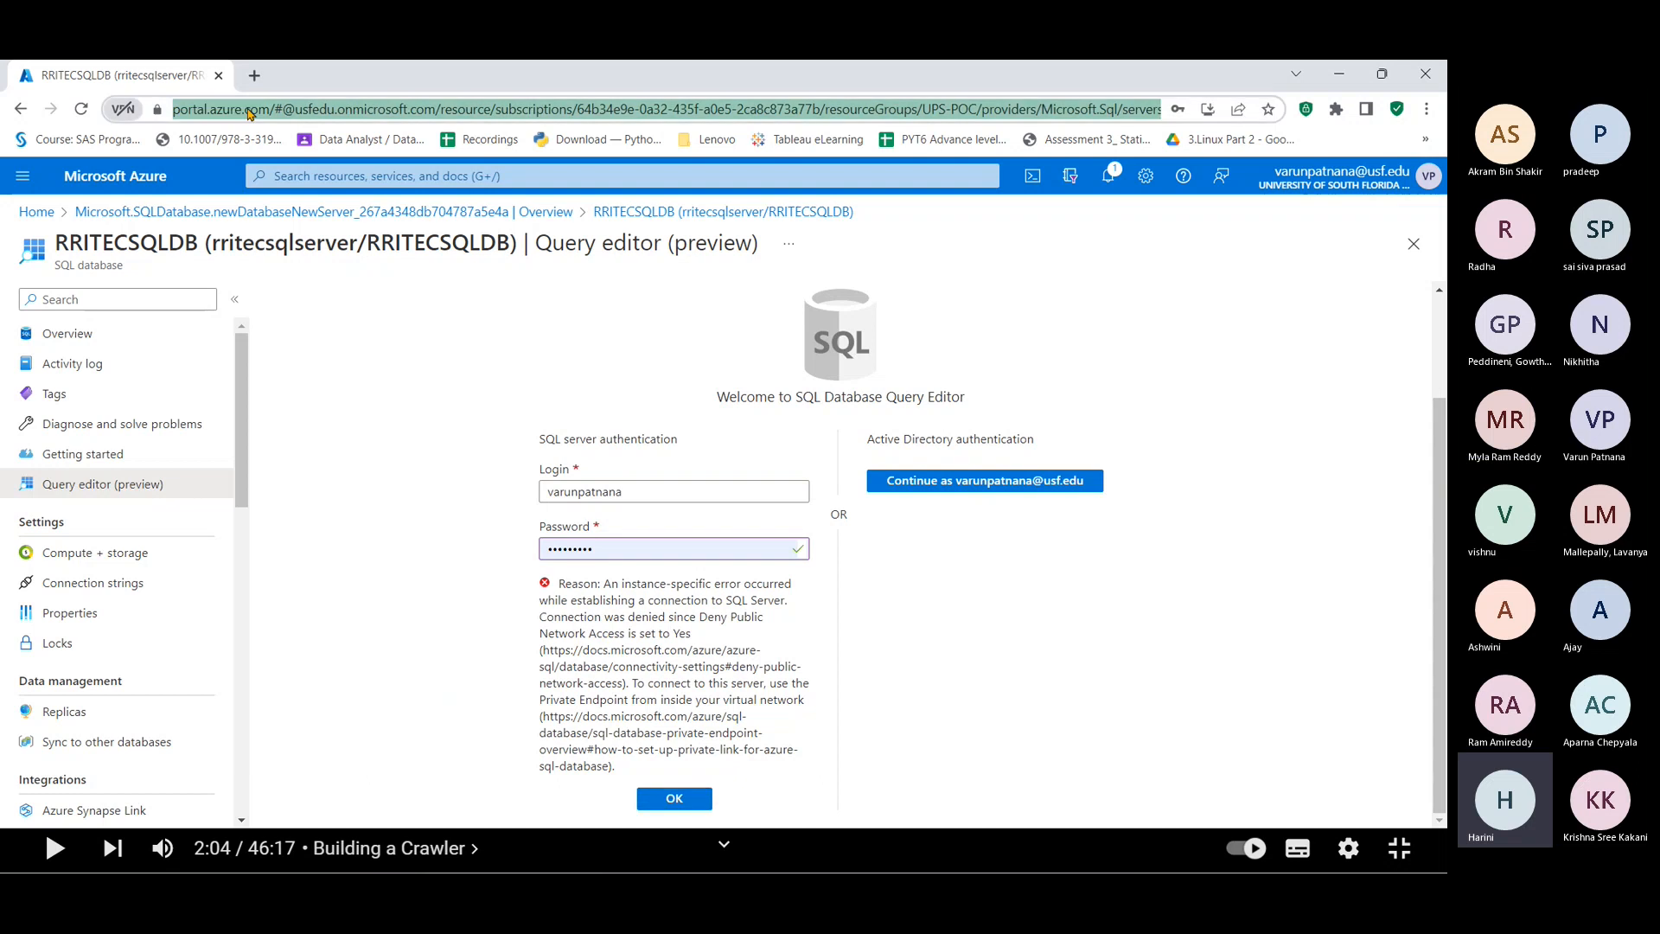
click(251, 75)
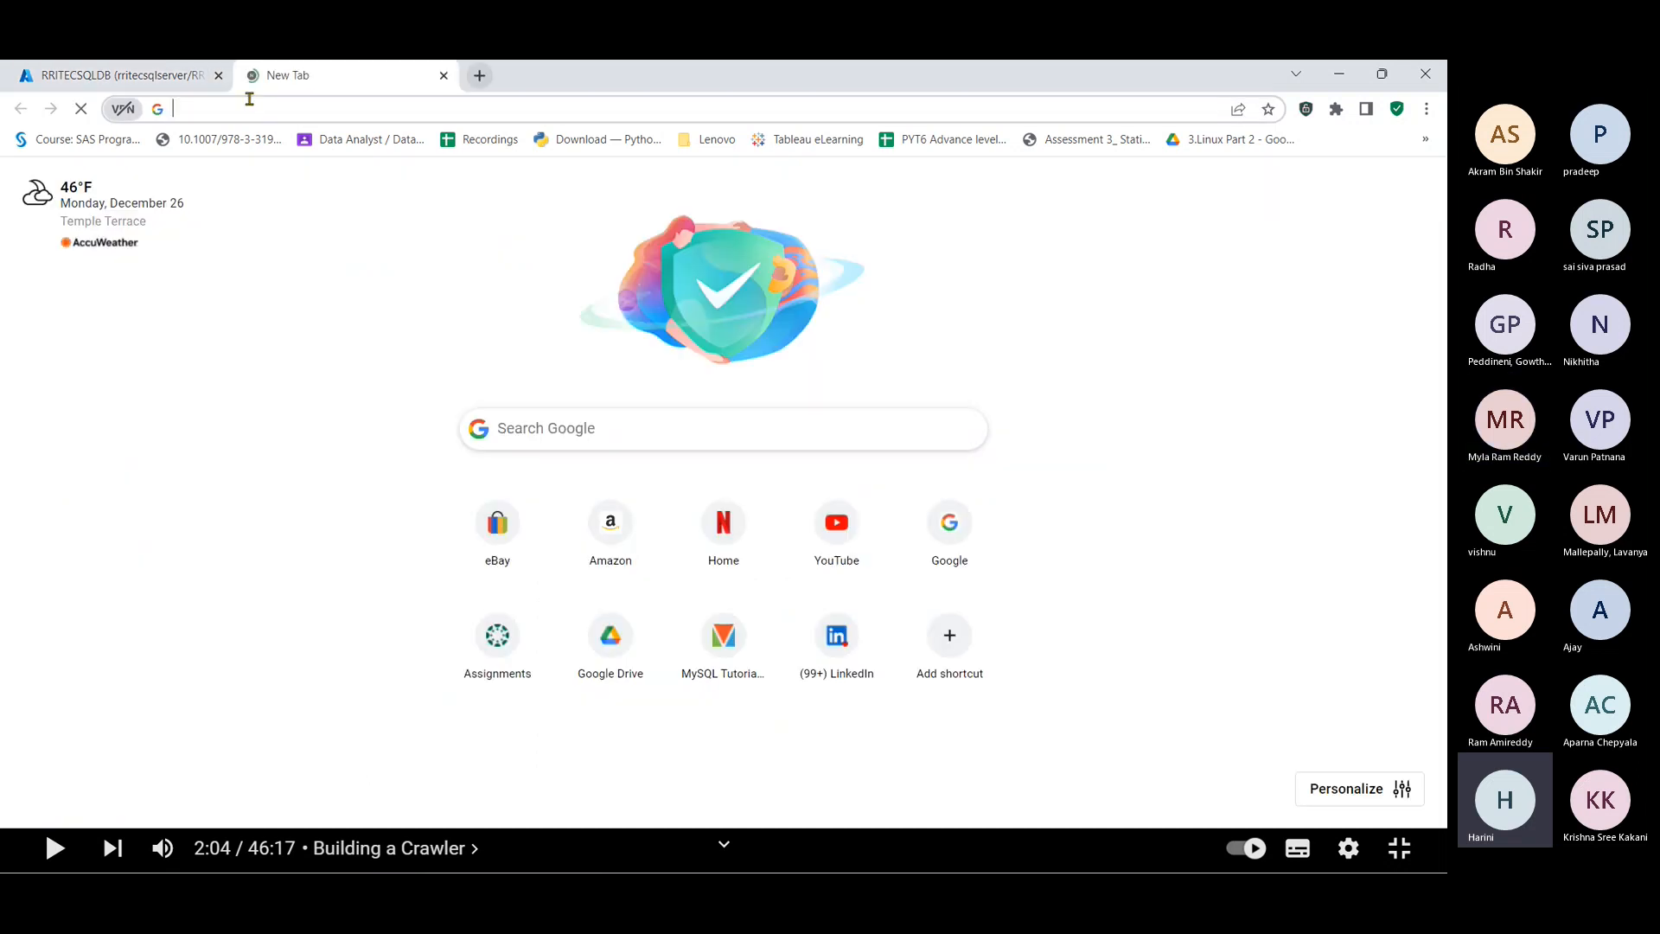
text(https://portal.azure.com/#@usfedu.onmicrosoft.com/resource/subscriptions/64b34e9e-0a32-435f-a0e5-2ca8c873a77b/resourceGroups/UPS-POC/providers/Microsoft.Sql/servers/rritecsqlserver/databases/RRITECSQLDB/queryEditor)
key(Return)
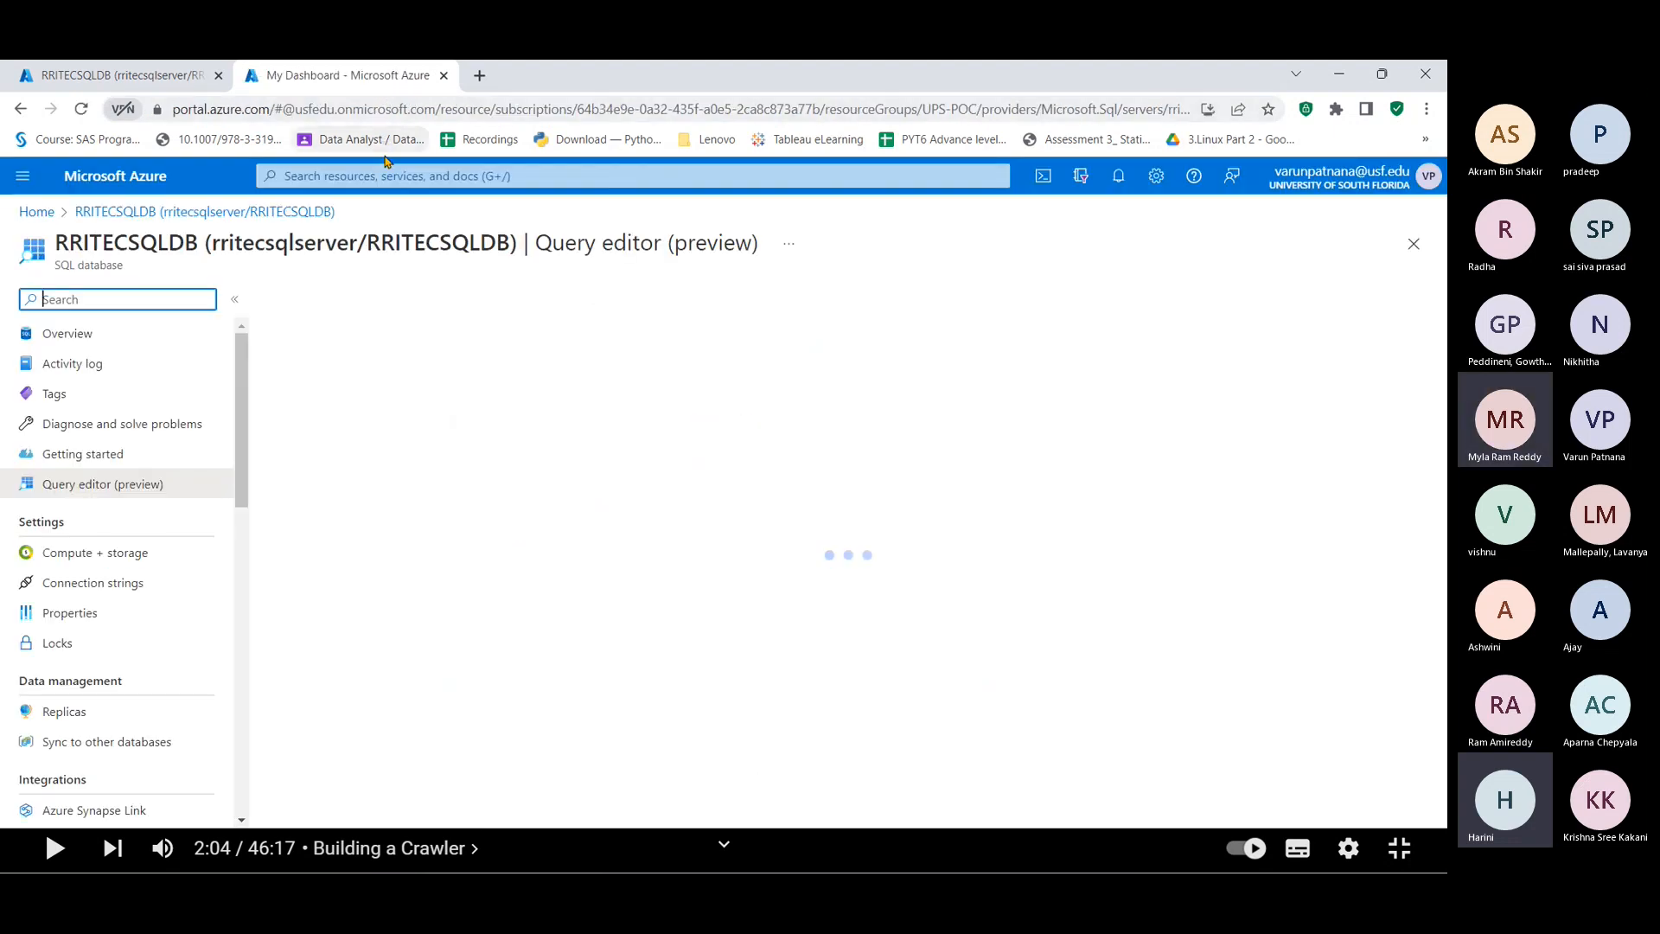
click(392, 175)
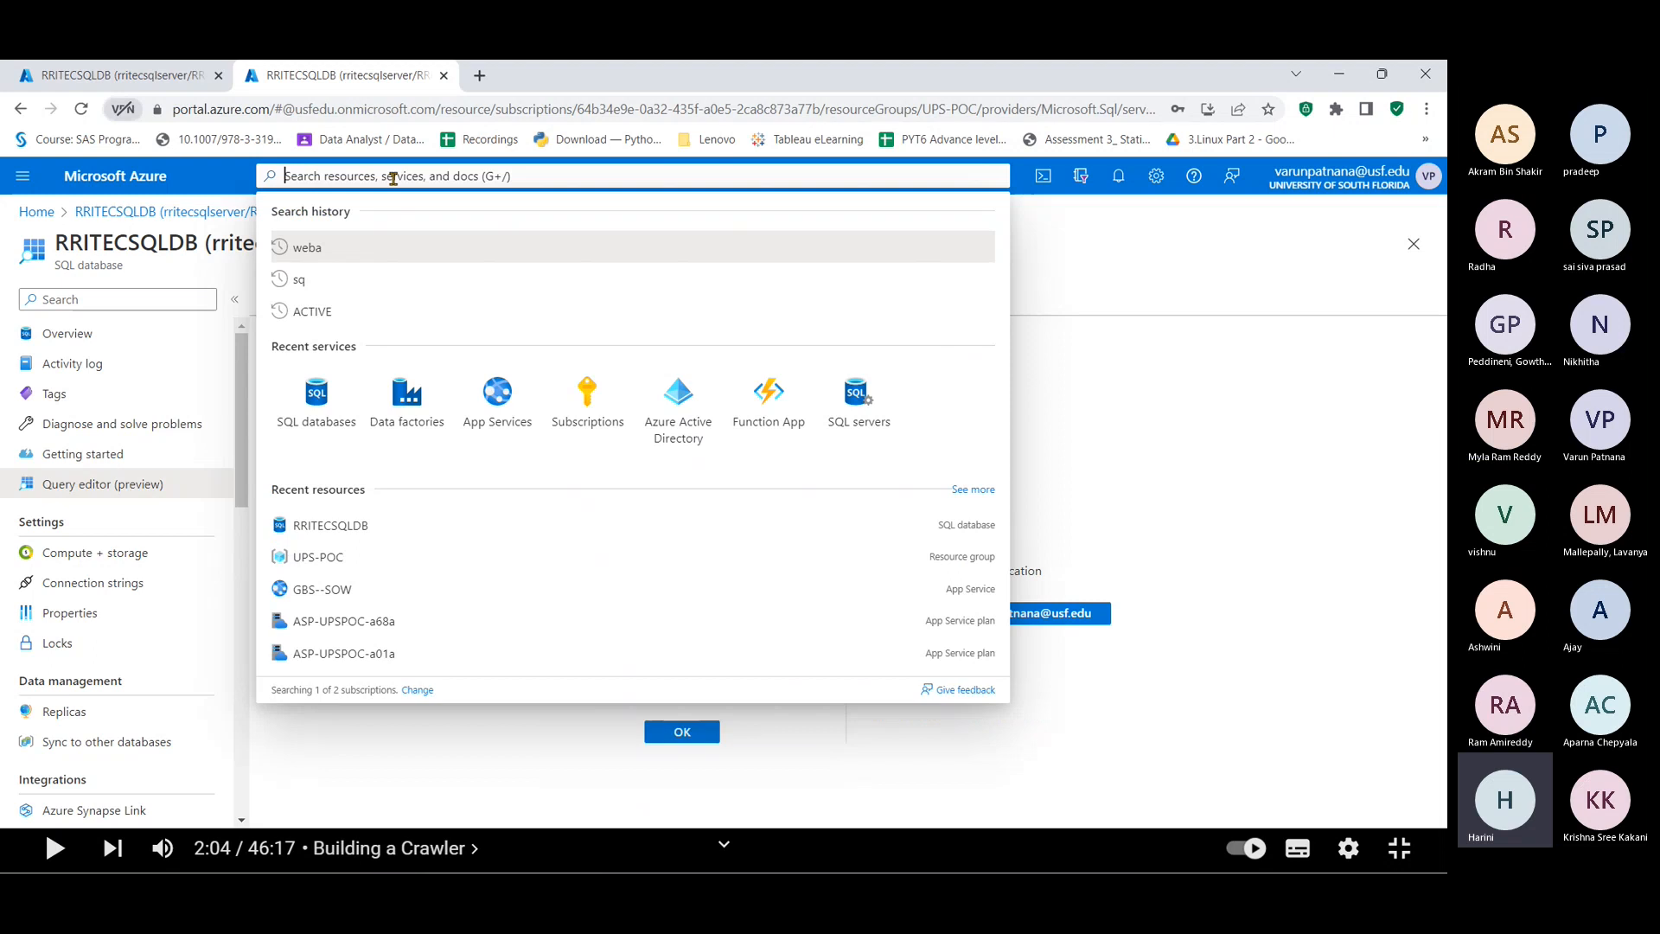
text(sq)
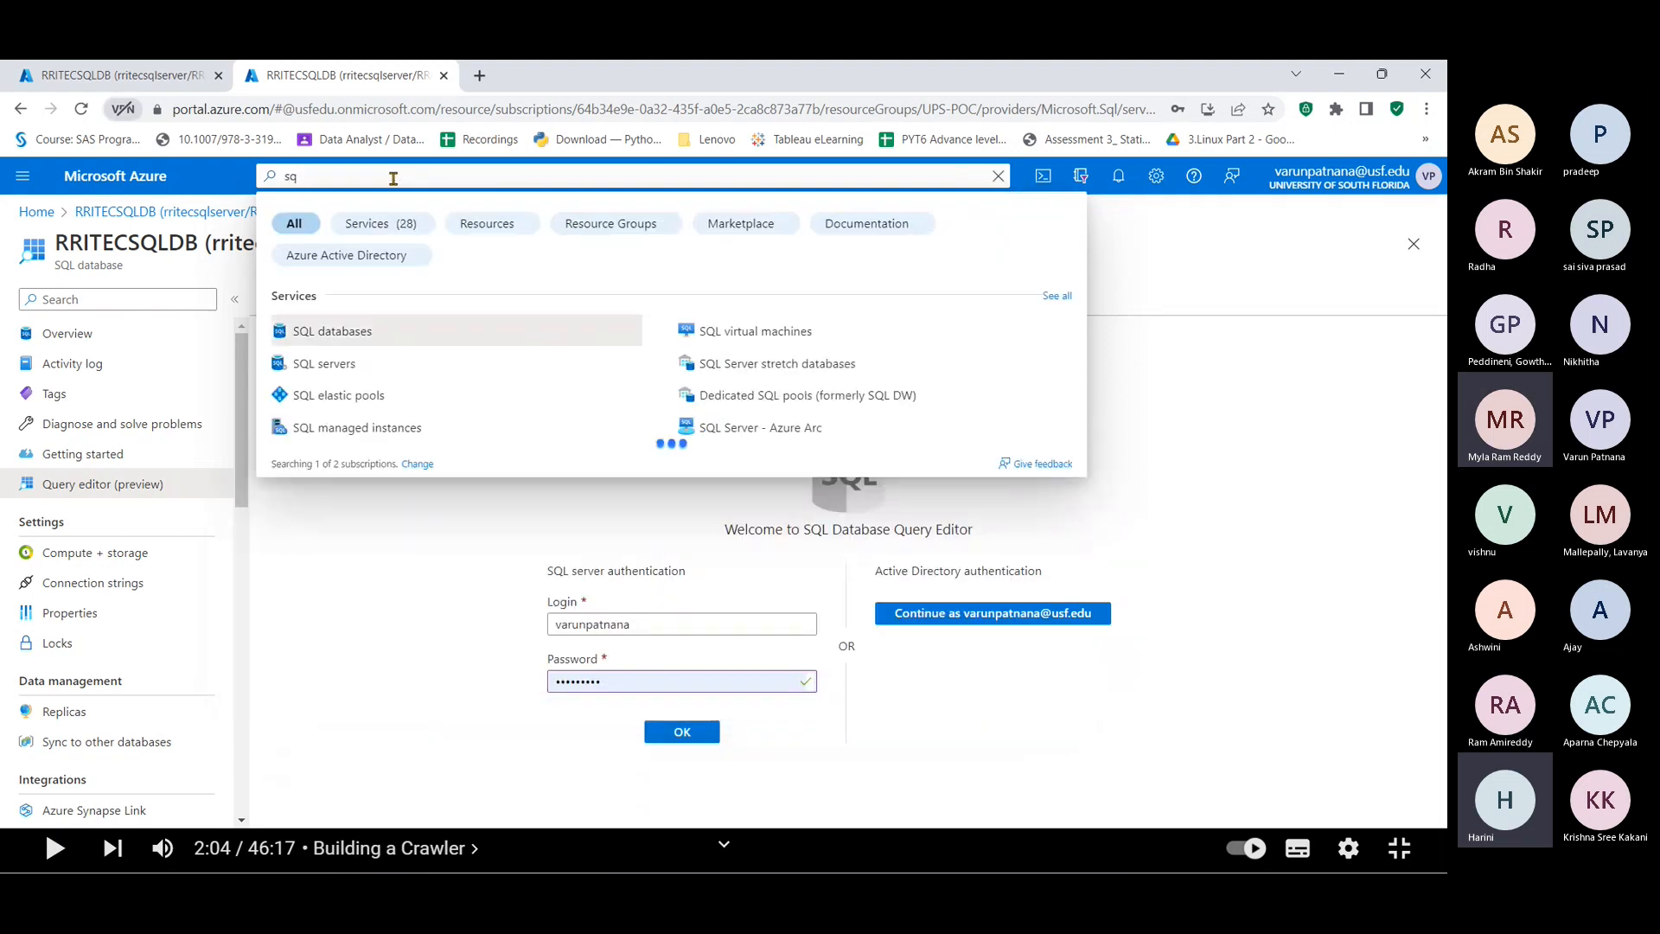
key(BackSpace)
key(BackSpace)
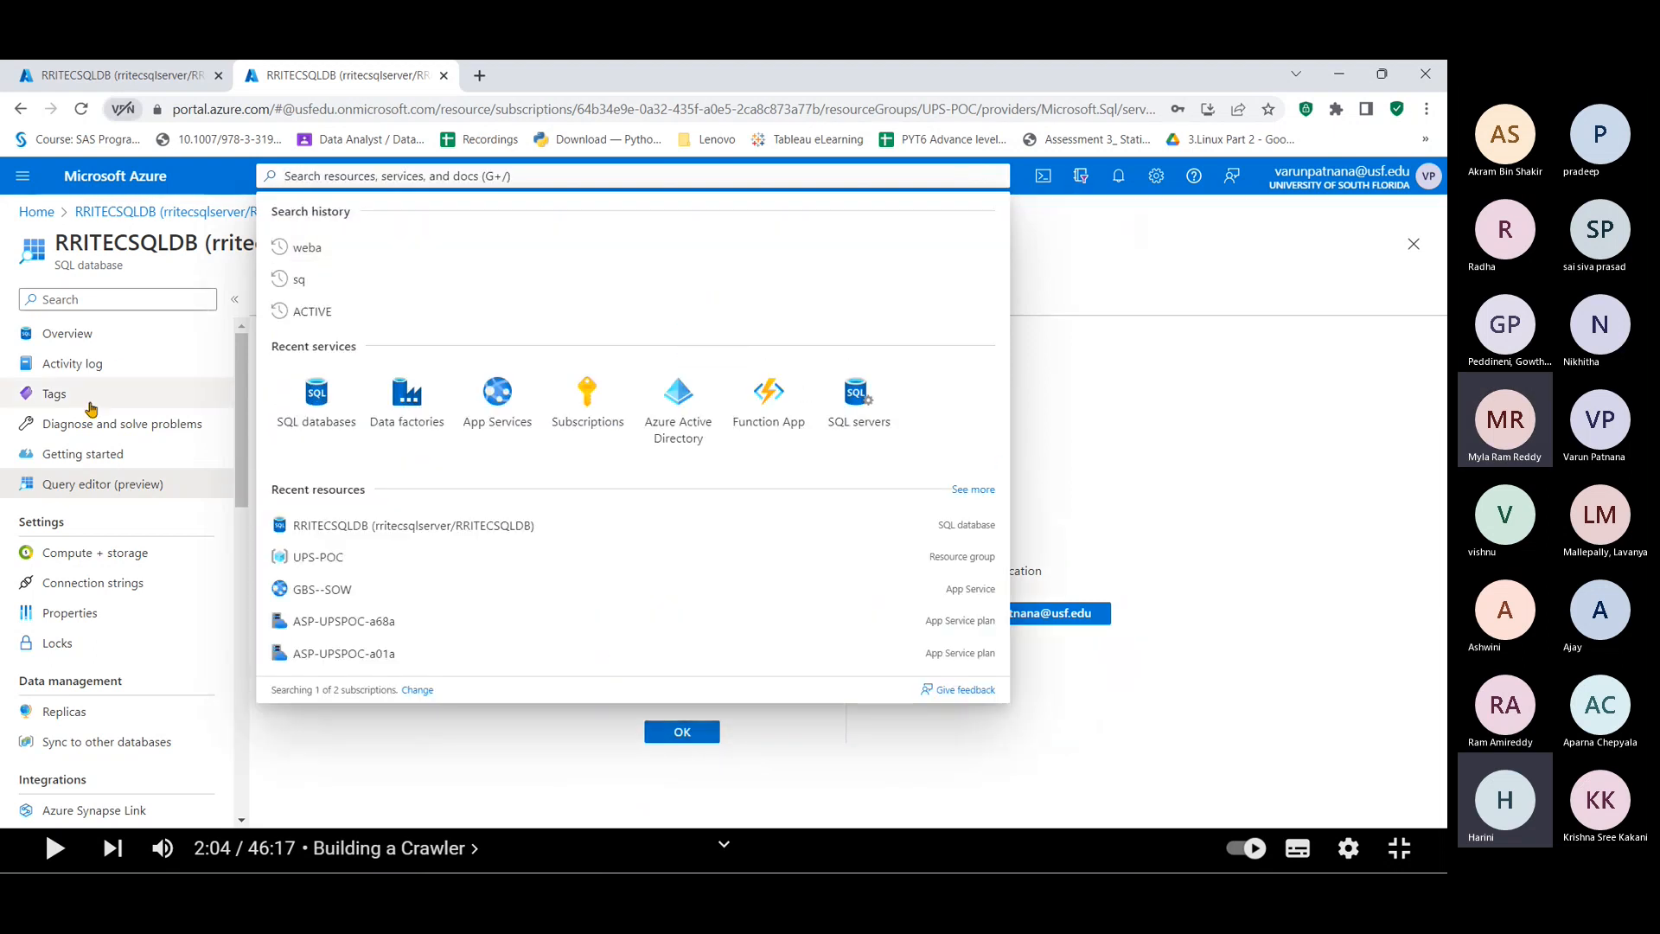
click(1108, 404)
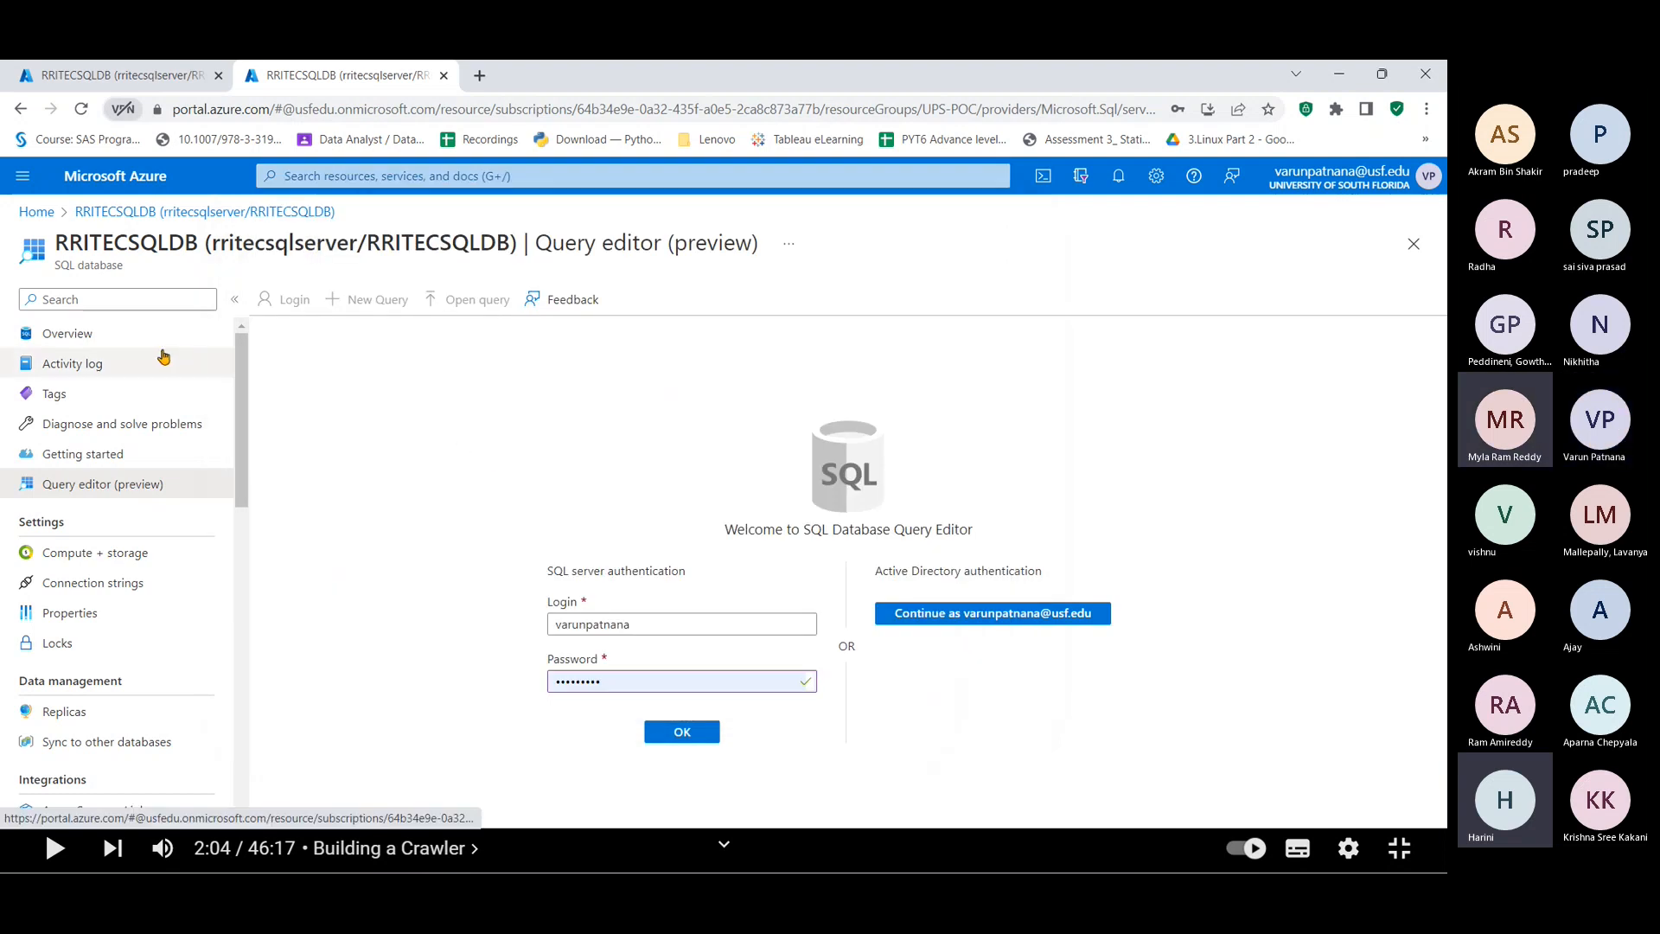
Step: Return Home, discard the unsaved edits, and open the UPS-POC resource group's resource list
click(32, 212)
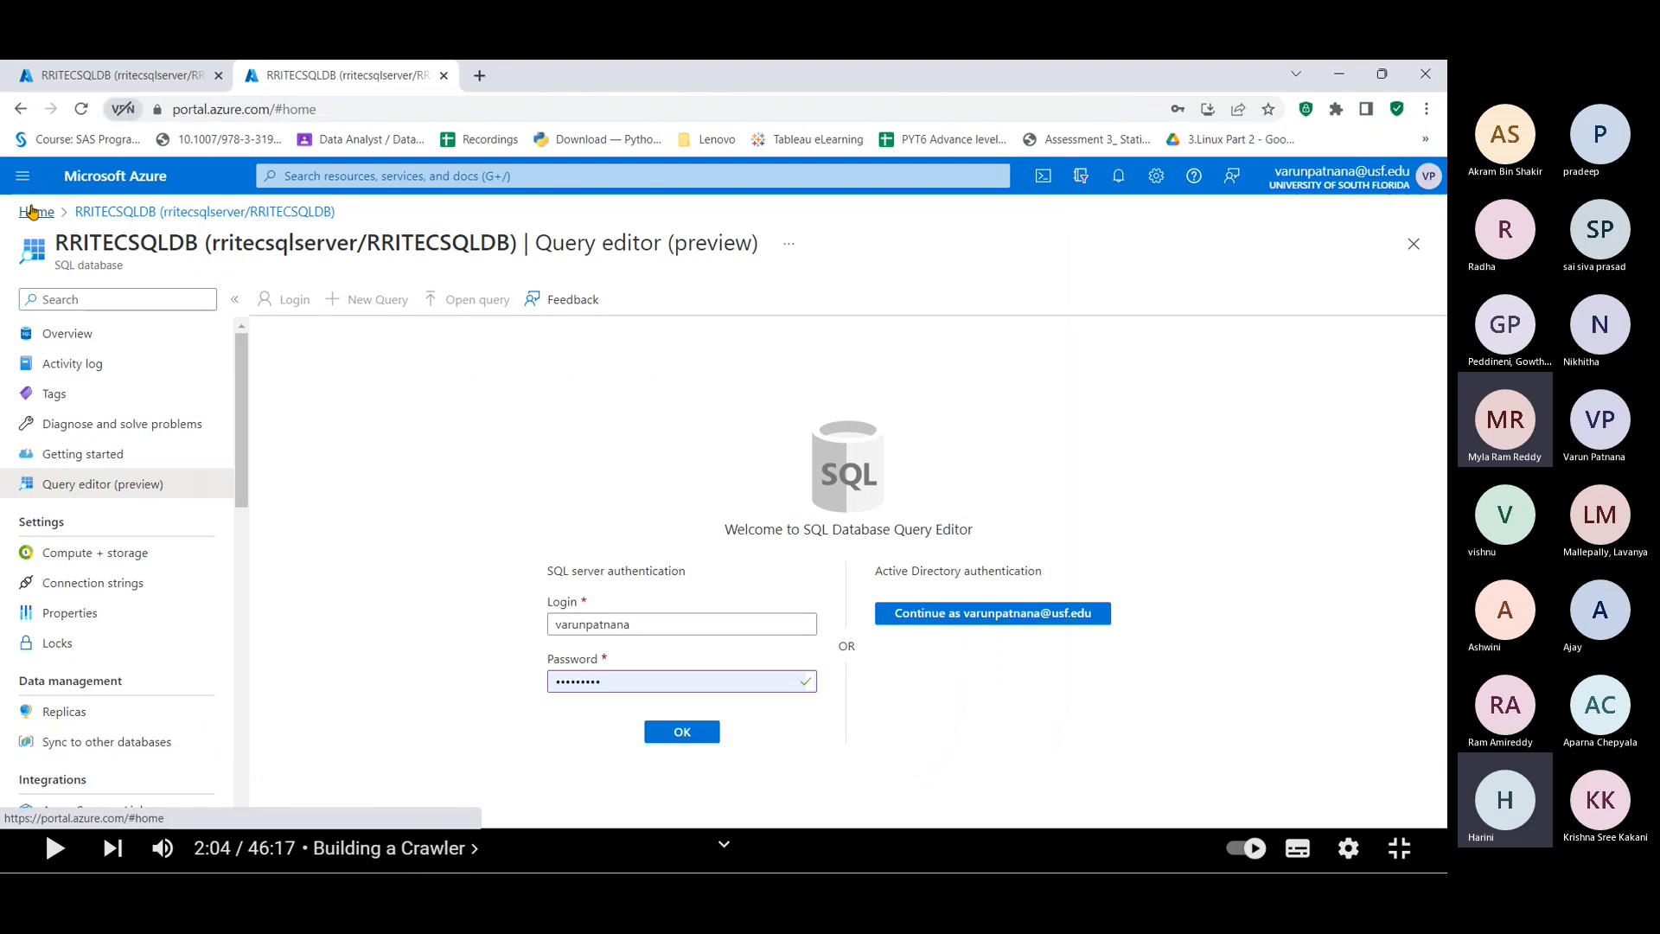
key(Return)
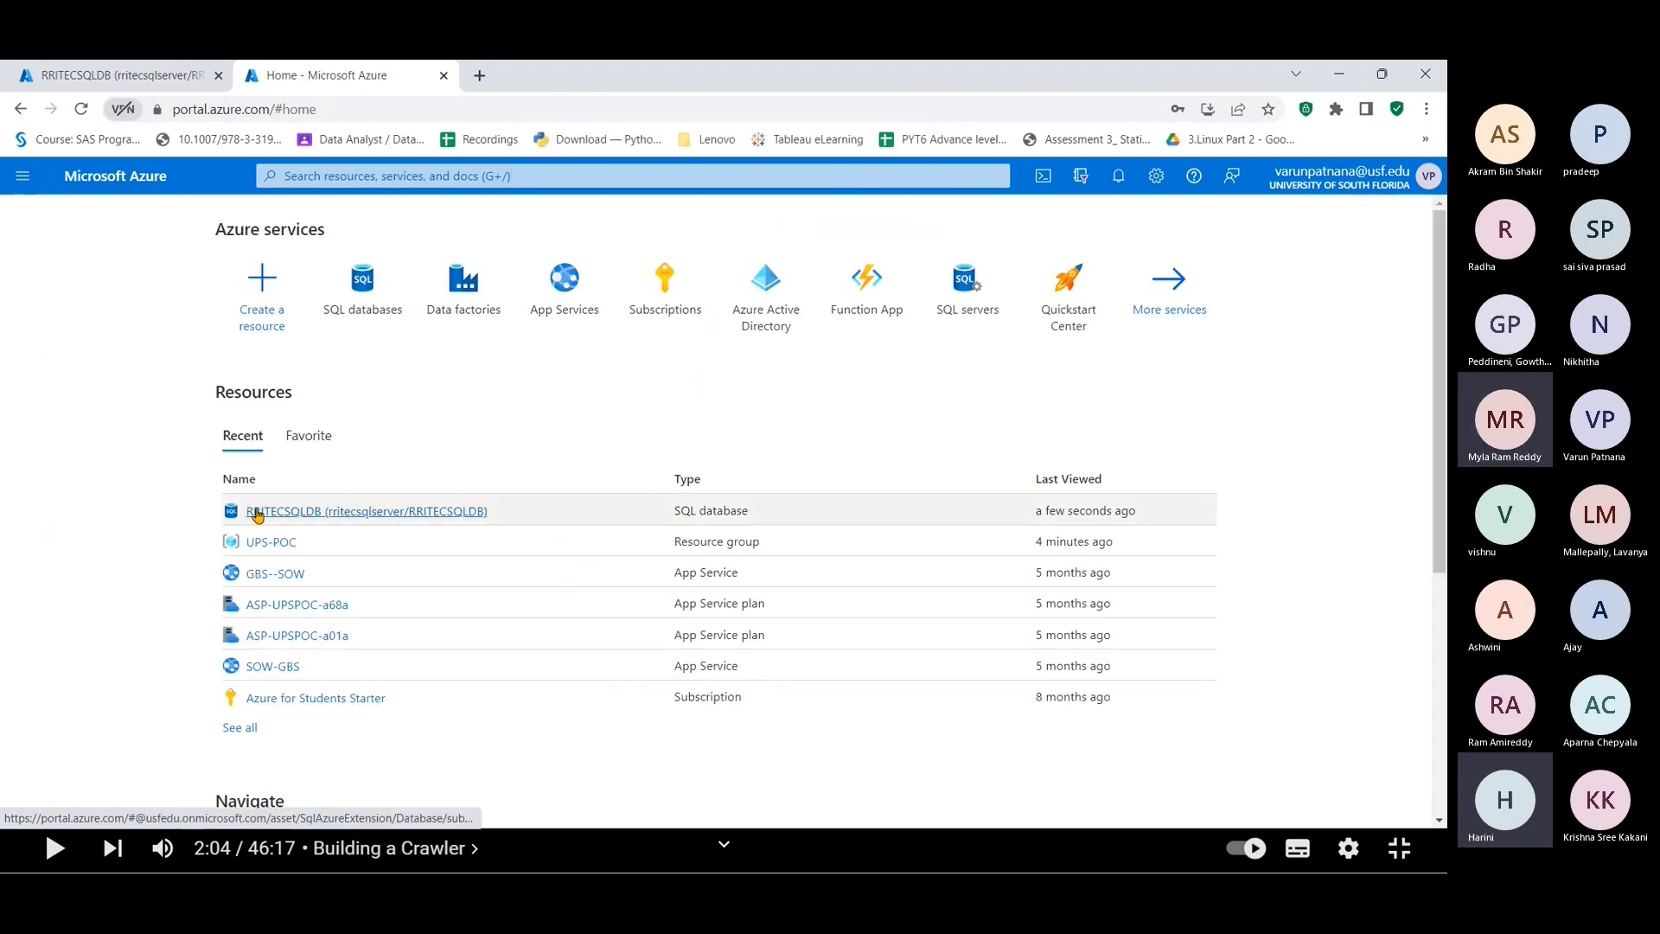
mouse_move(278, 515)
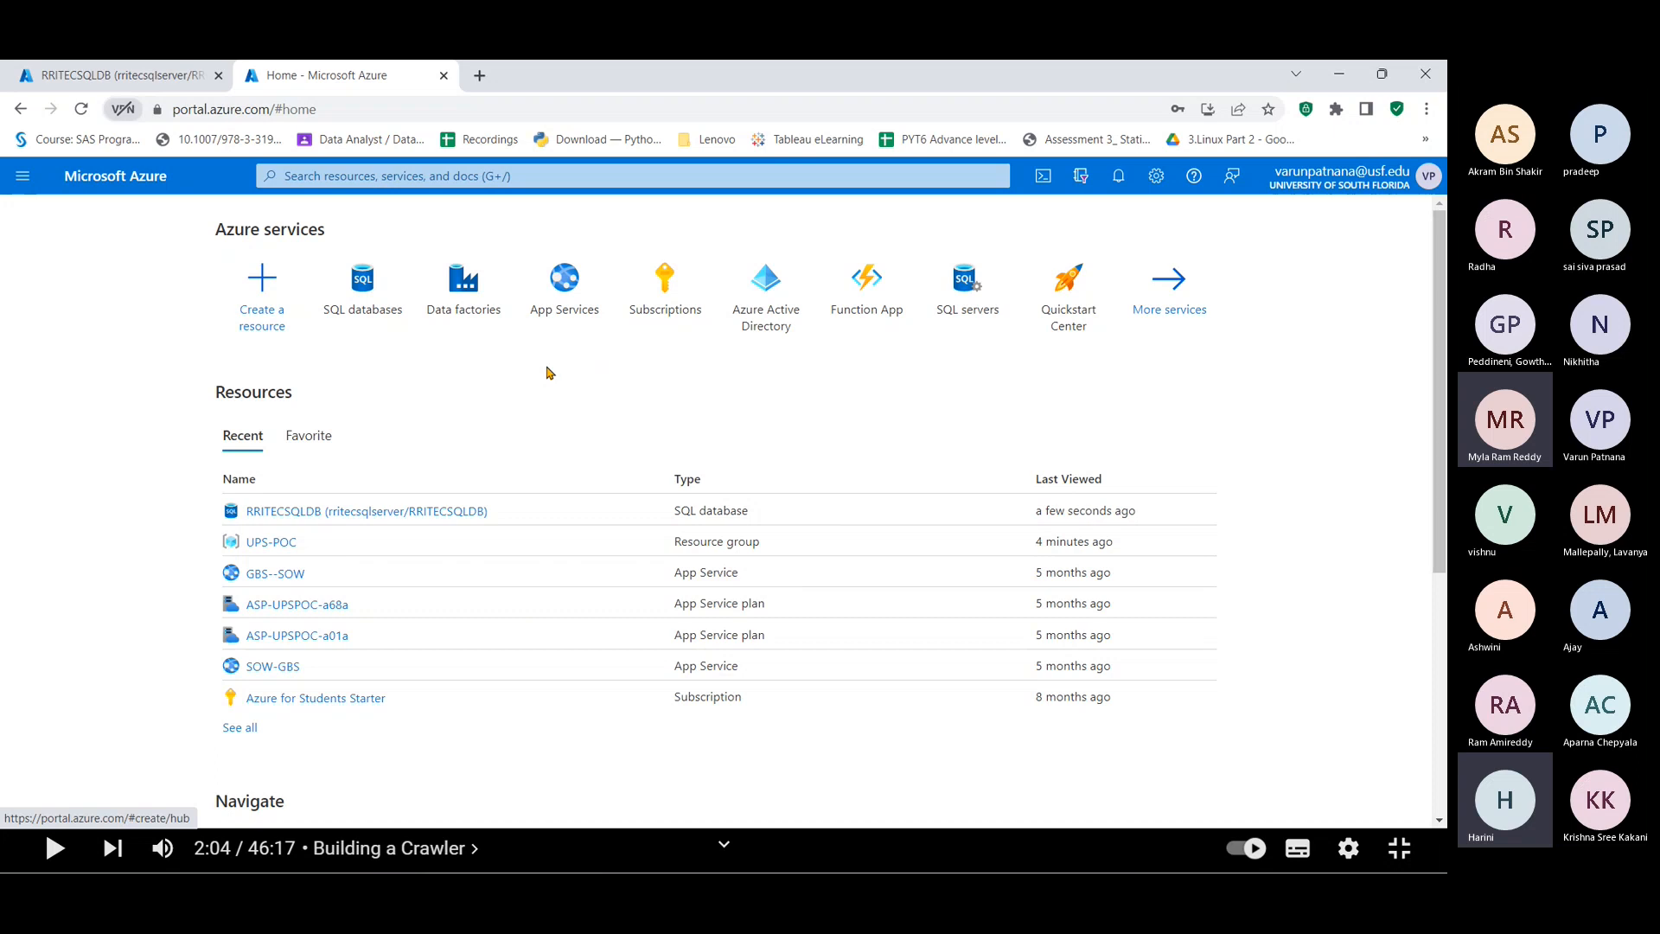
click(281, 548)
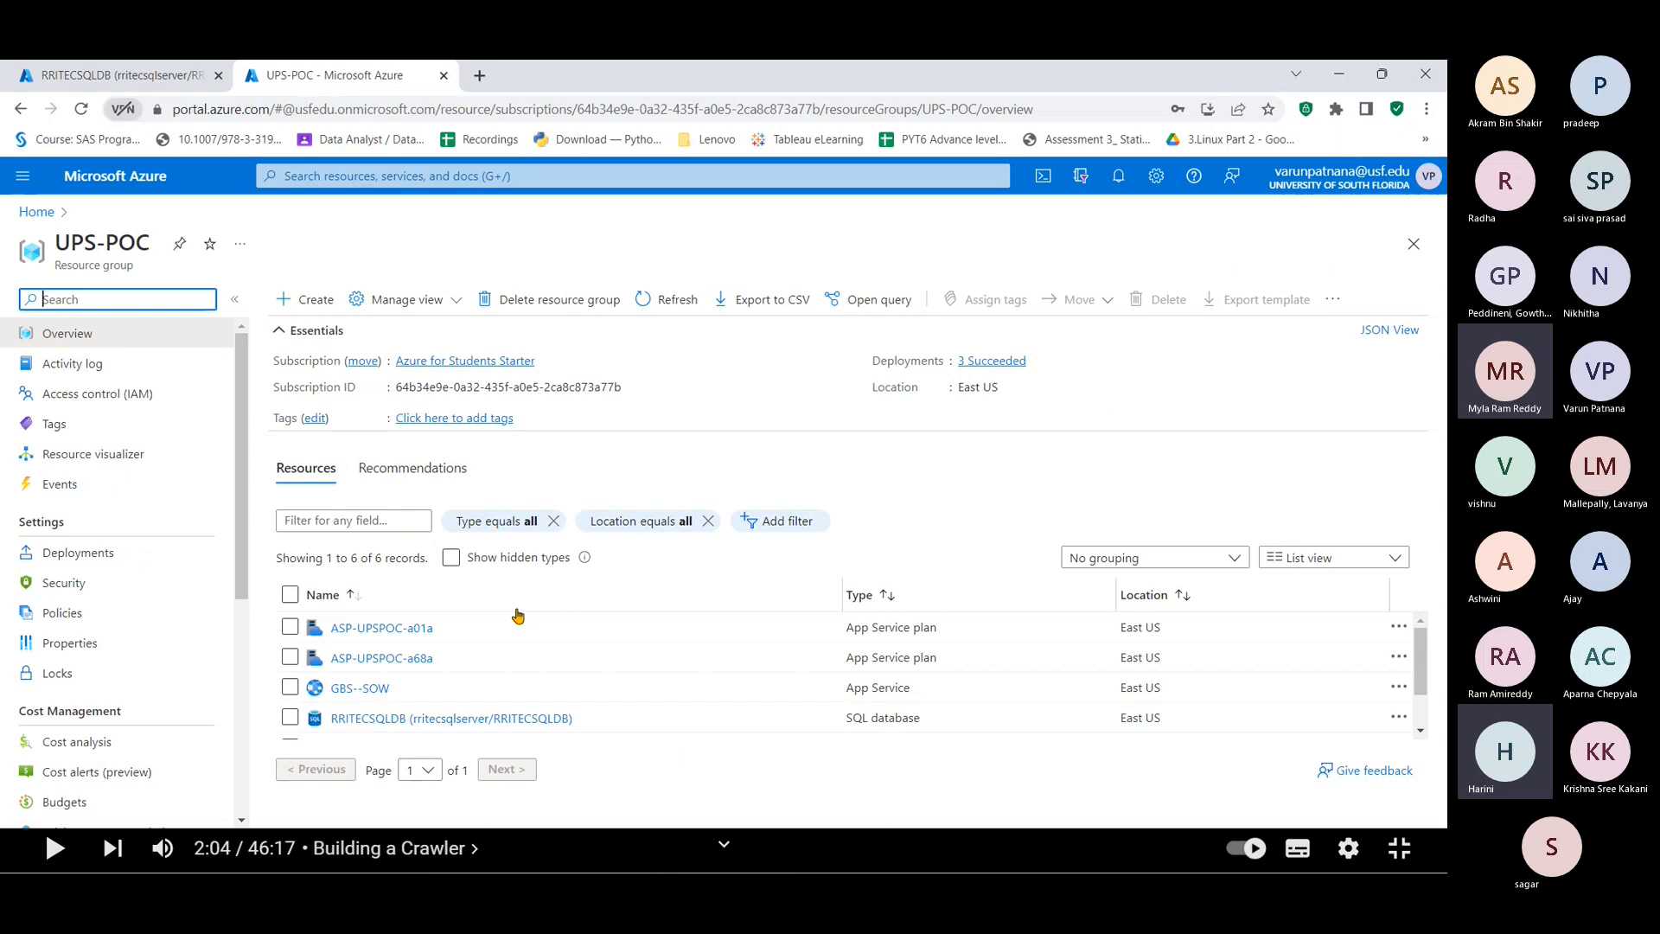
scroll(394, 717, down, 2)
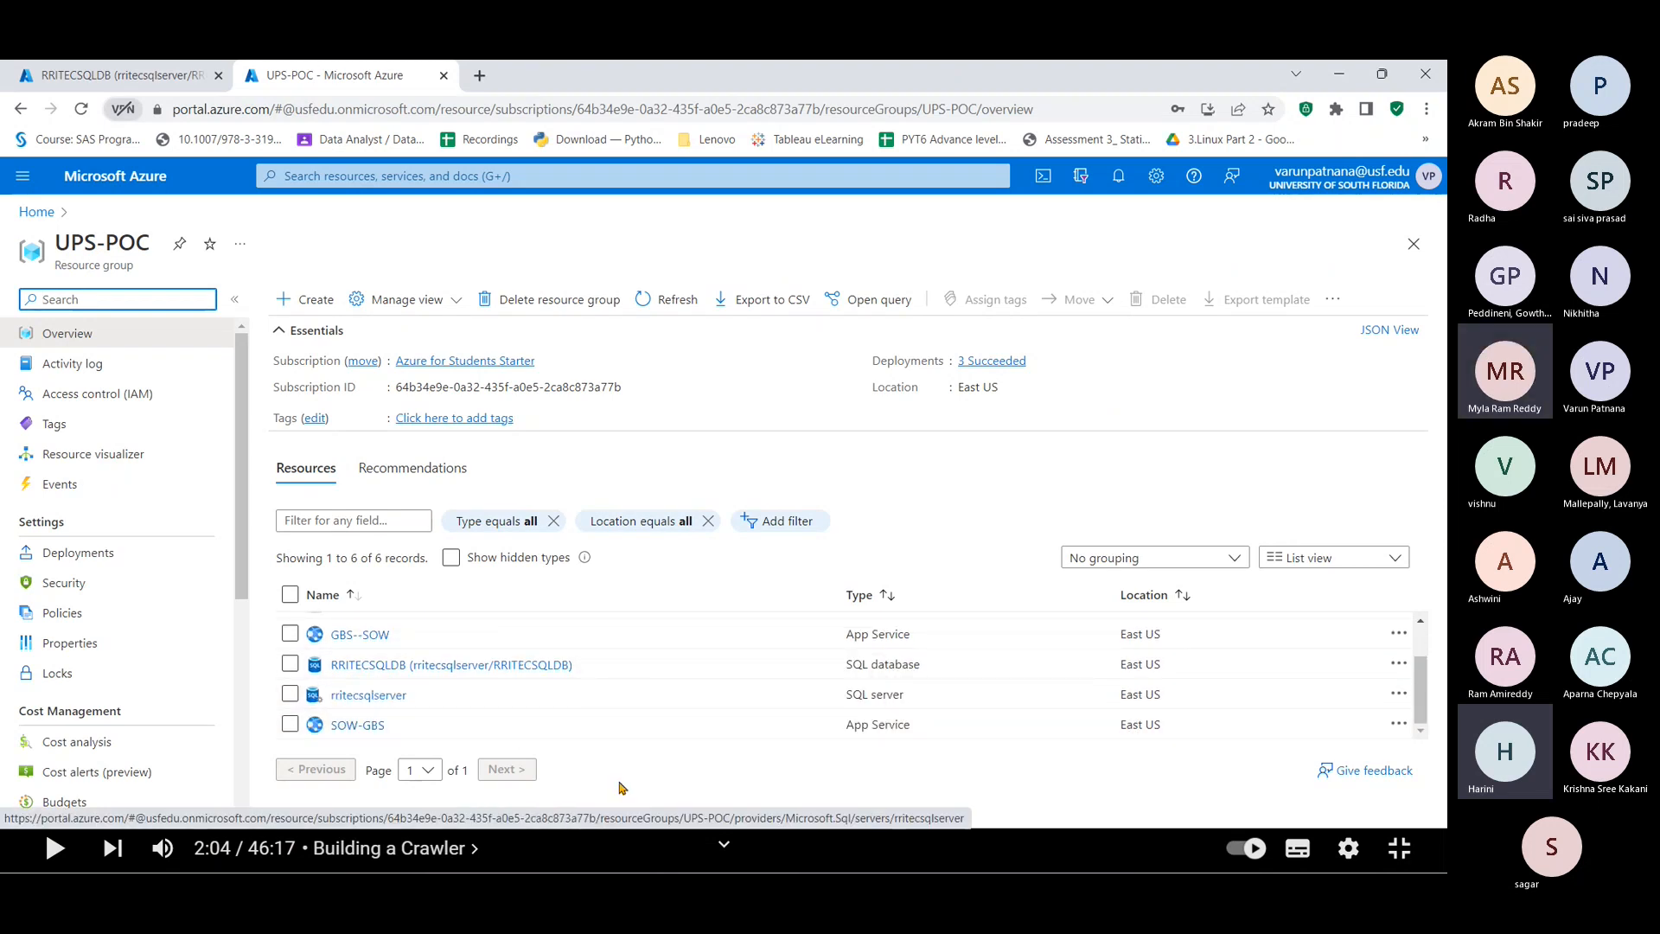
Step: Open the rritecsqlserver SQL server's Networking settings under Security
click(363, 696)
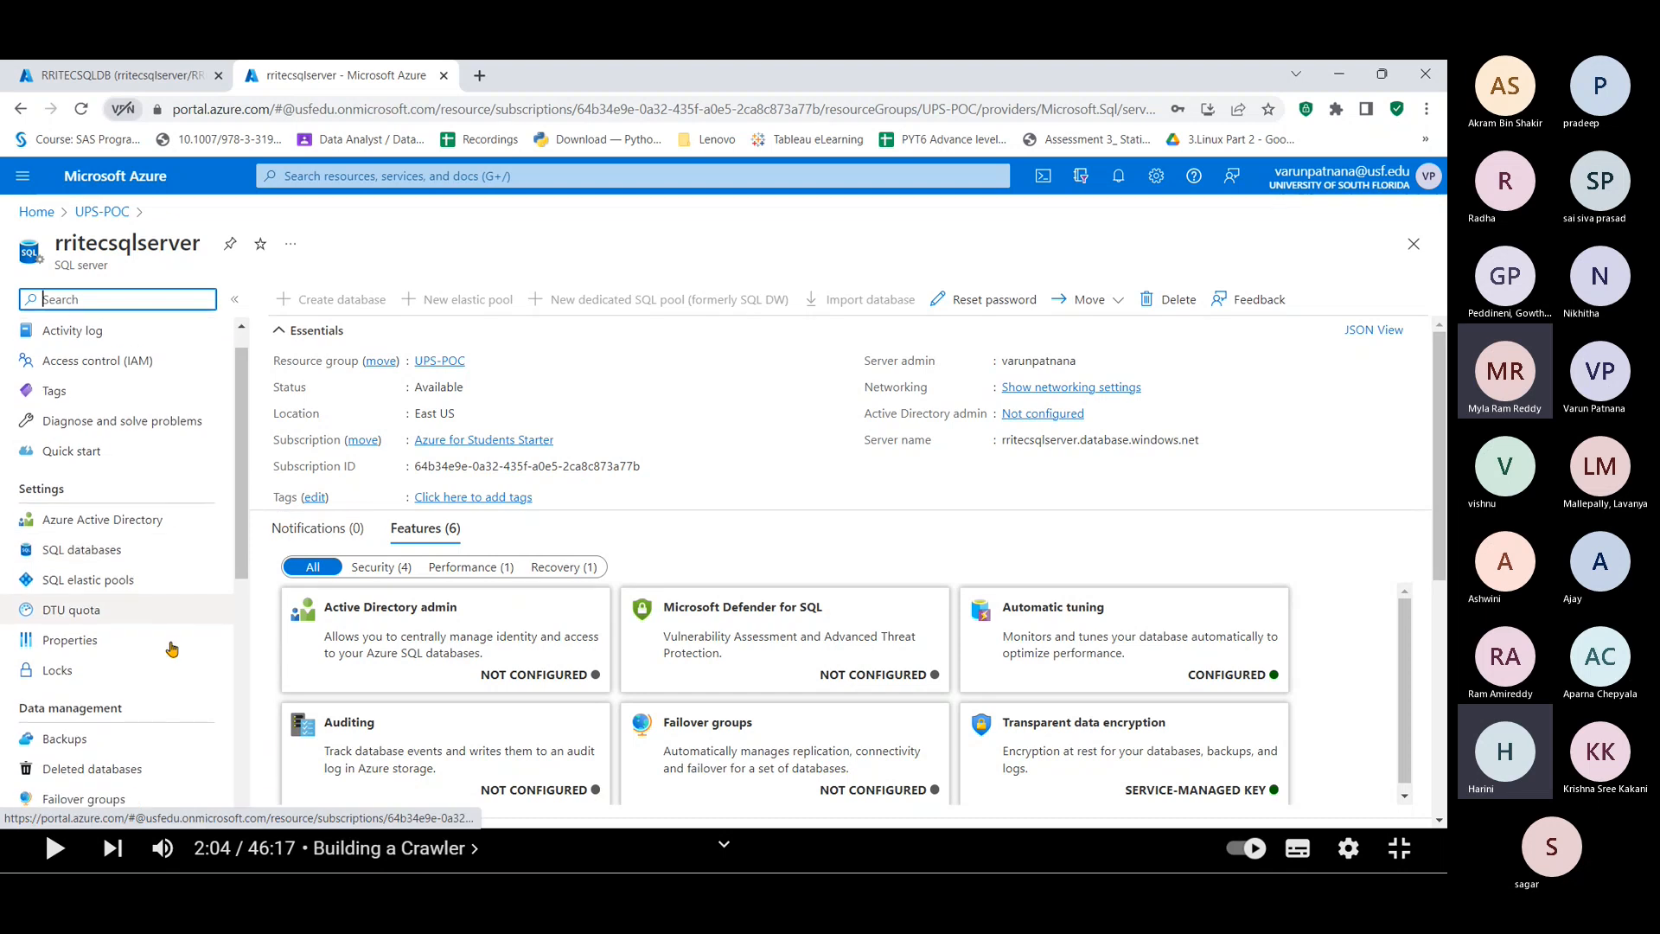
scroll(100, 554, down, 3)
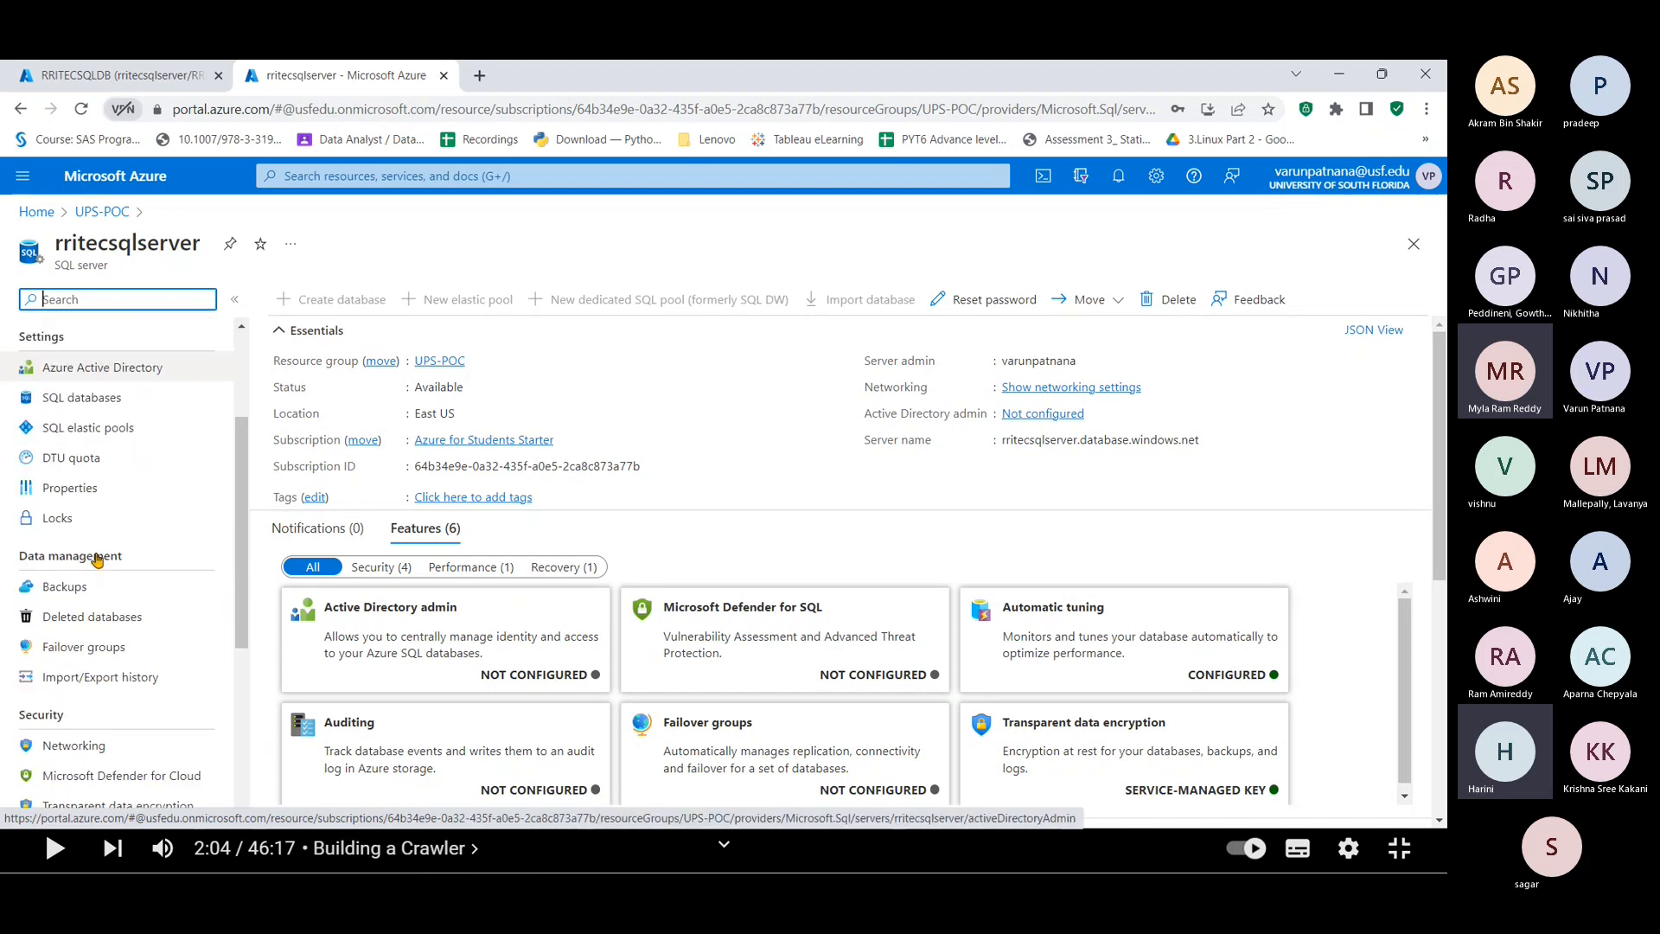
click(66, 670)
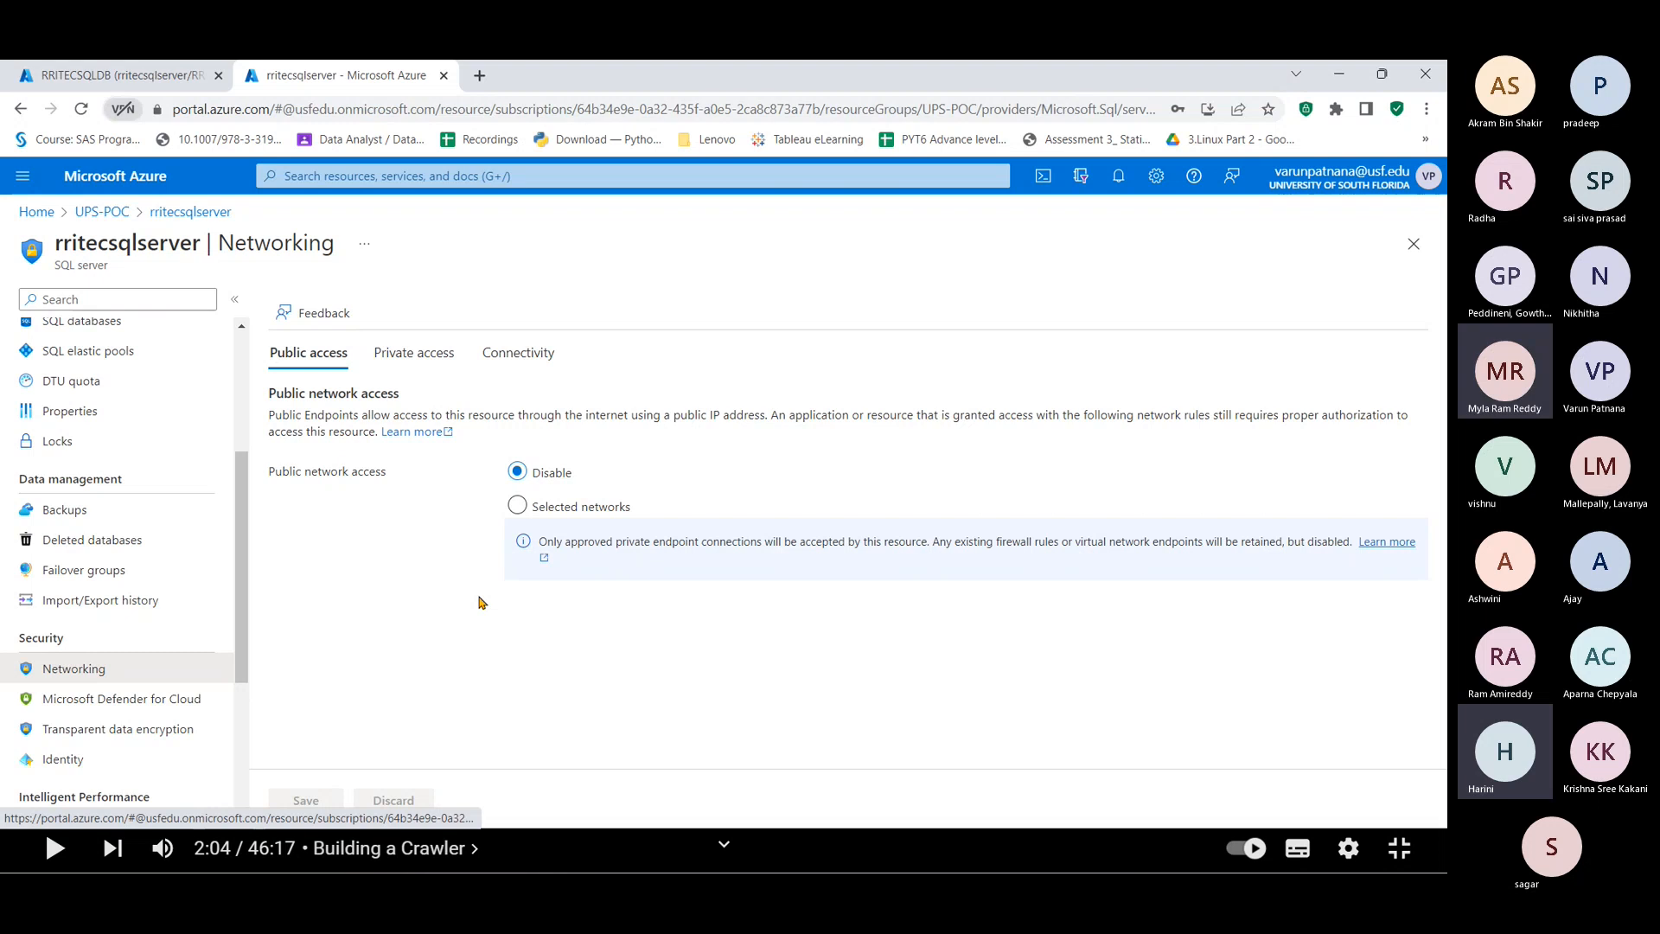
Step: Set public access to Selected networks, allow Azure services to access the server, and save
click(517, 507)
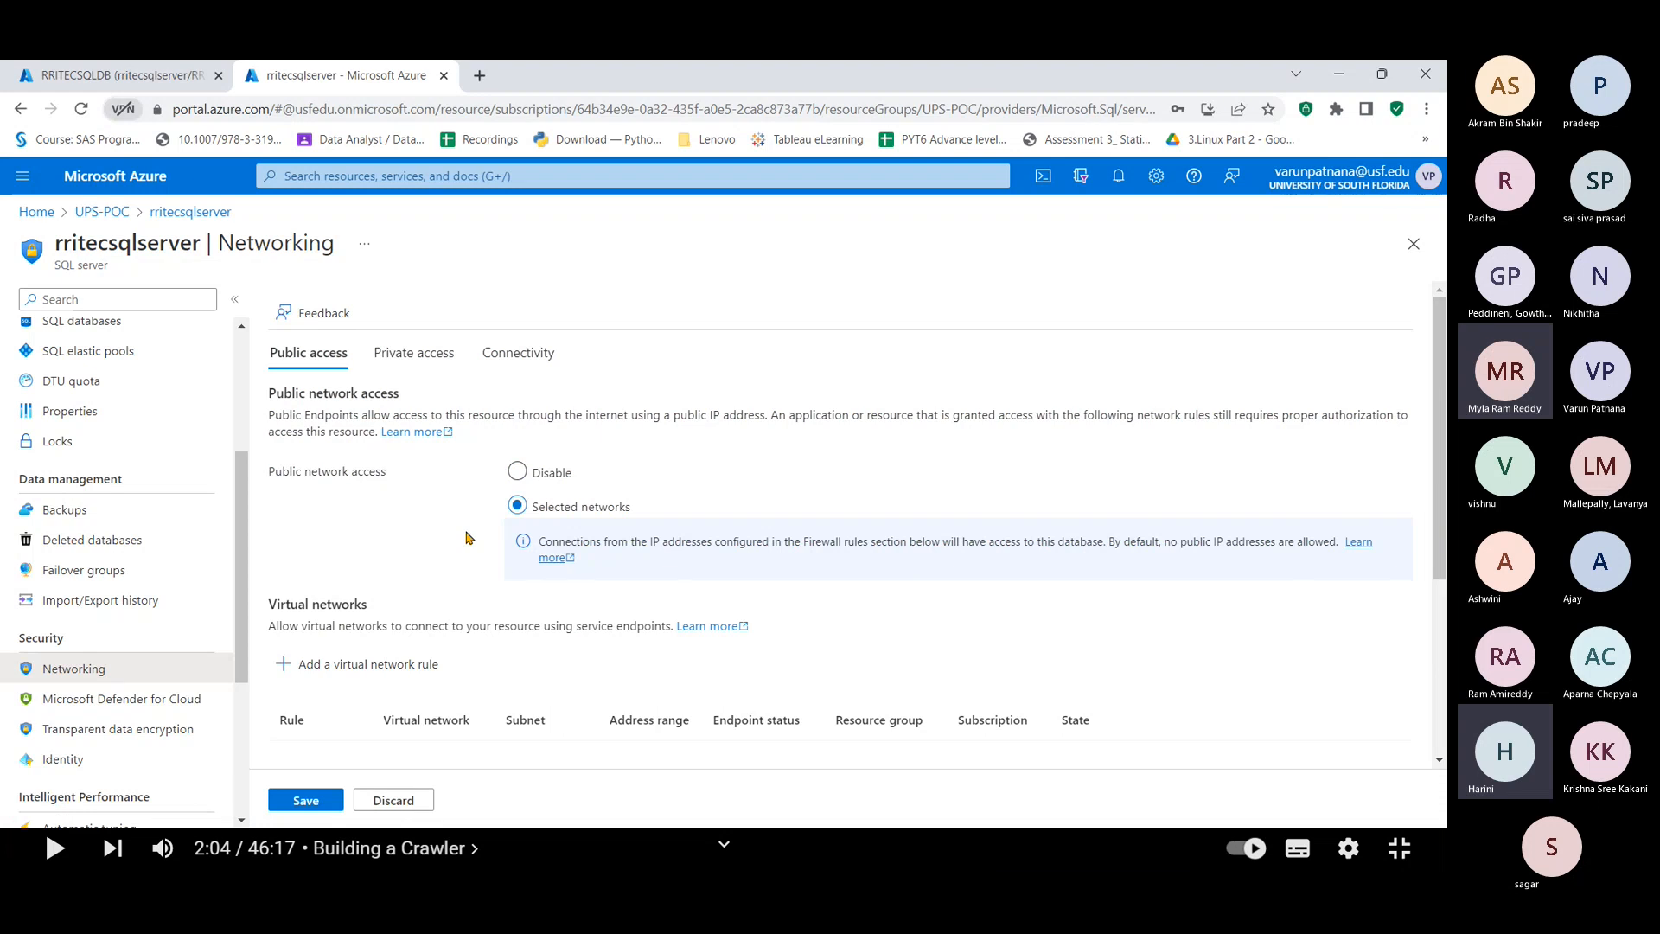
scroll(467, 538, down, 2)
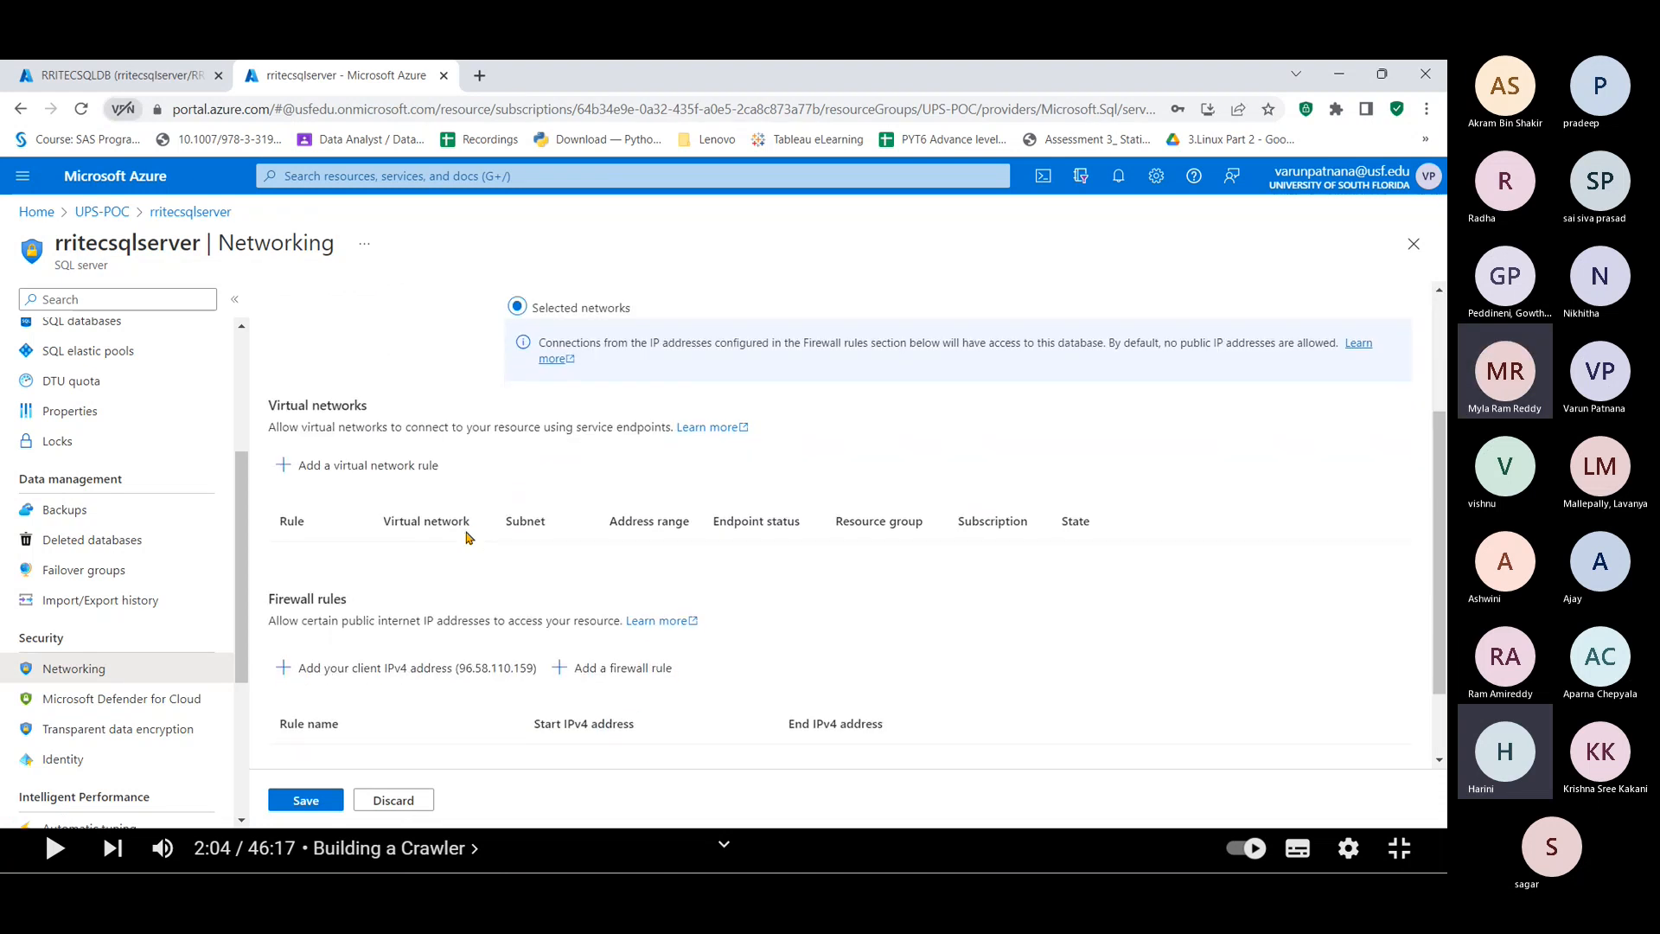
scroll(467, 537, down, 1)
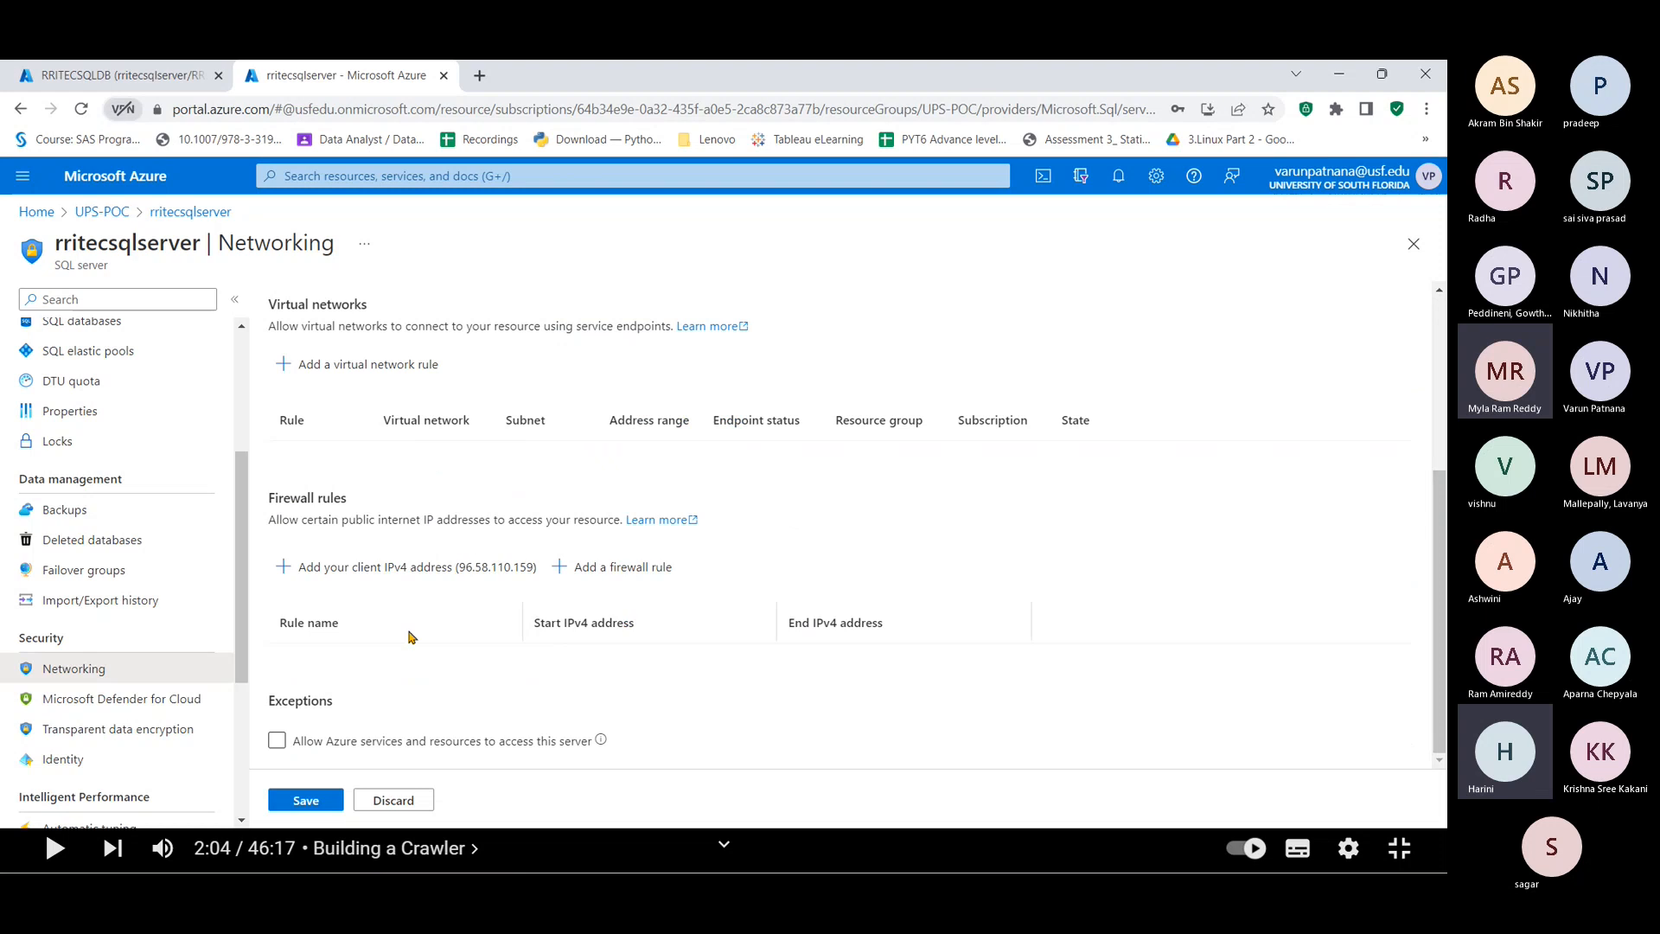
click(273, 743)
click(275, 742)
click(302, 804)
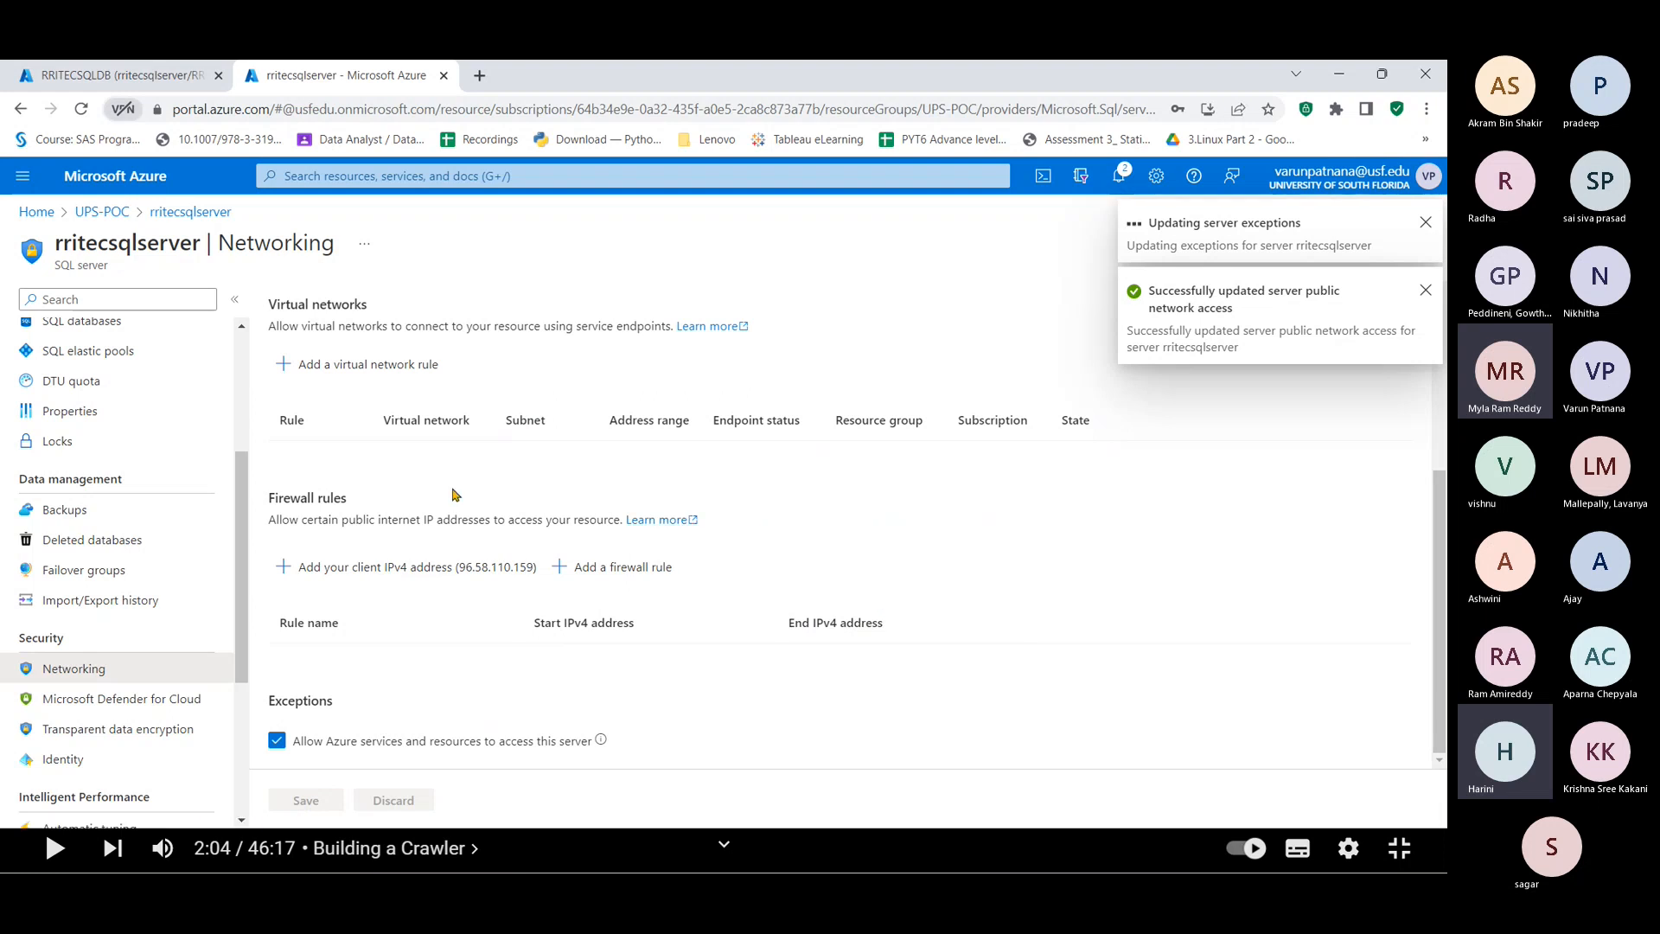
Step: Add and save a firewall rule for this computer's client IPv4 address, then return to the Query editor
click(299, 571)
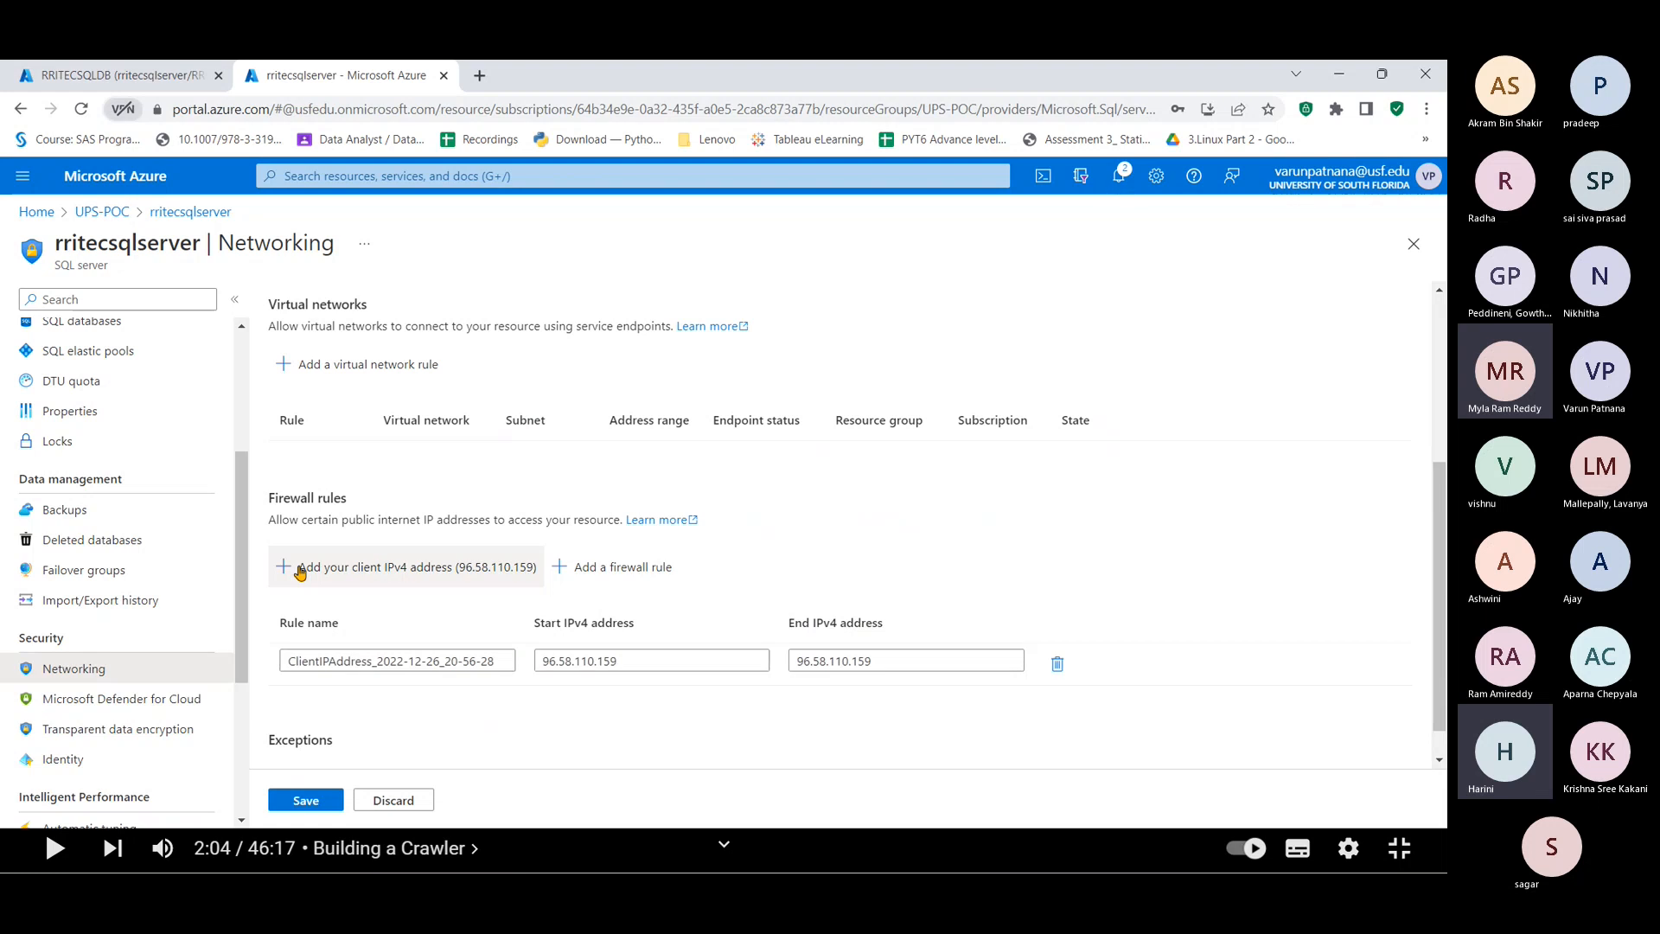
click(295, 802)
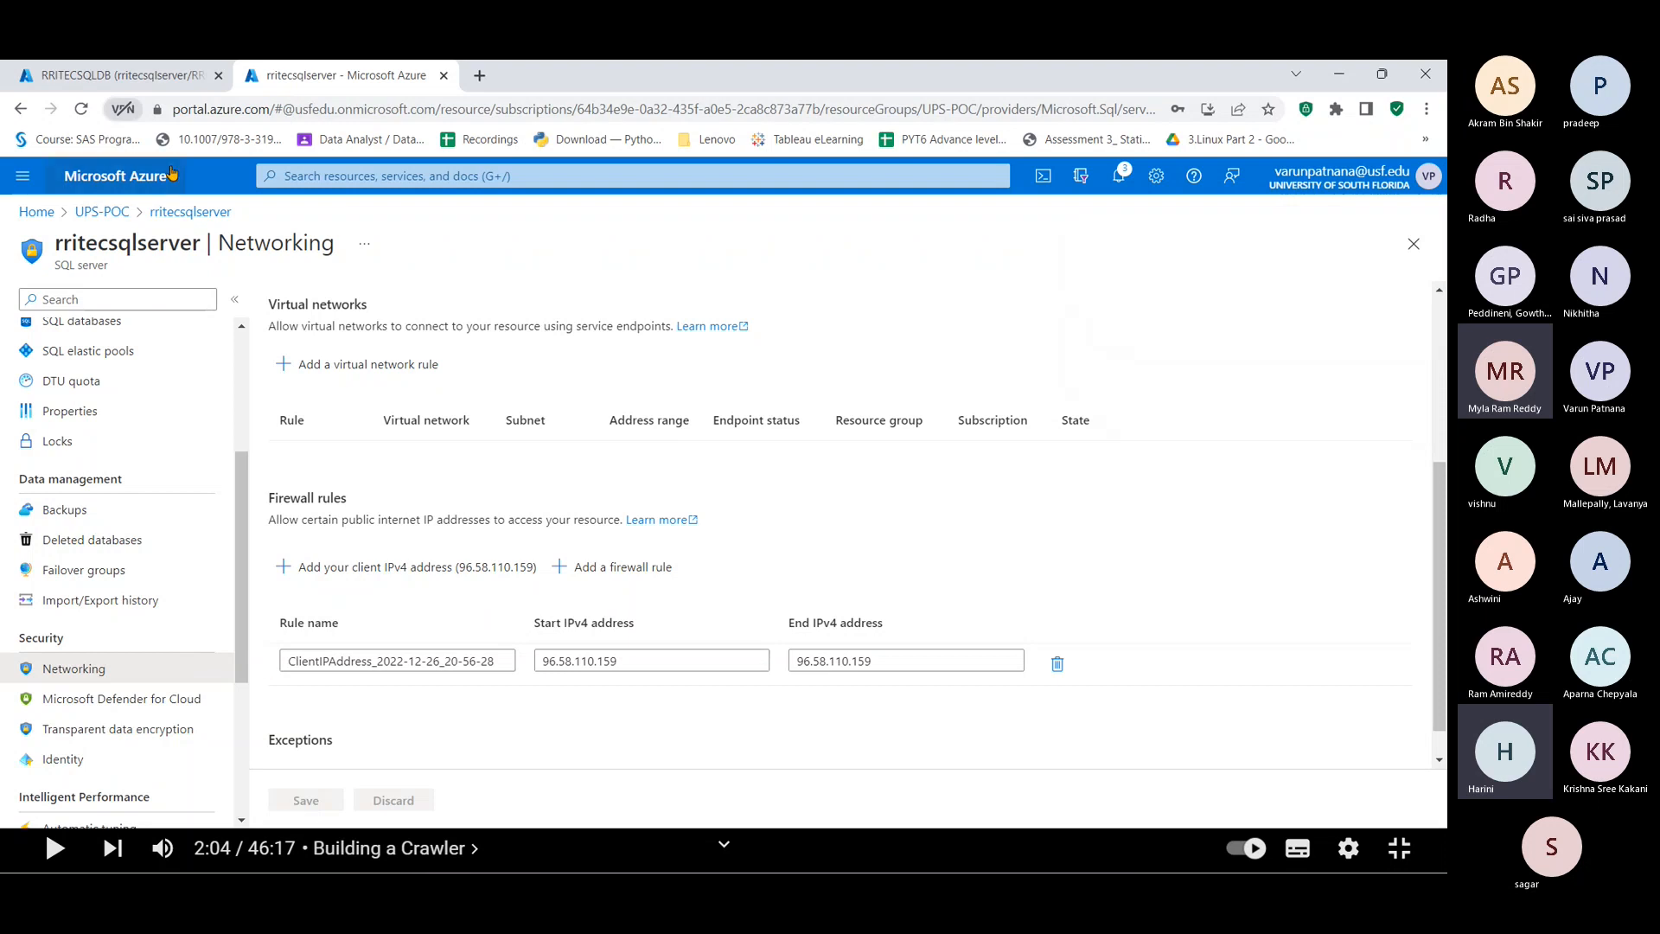
click(152, 89)
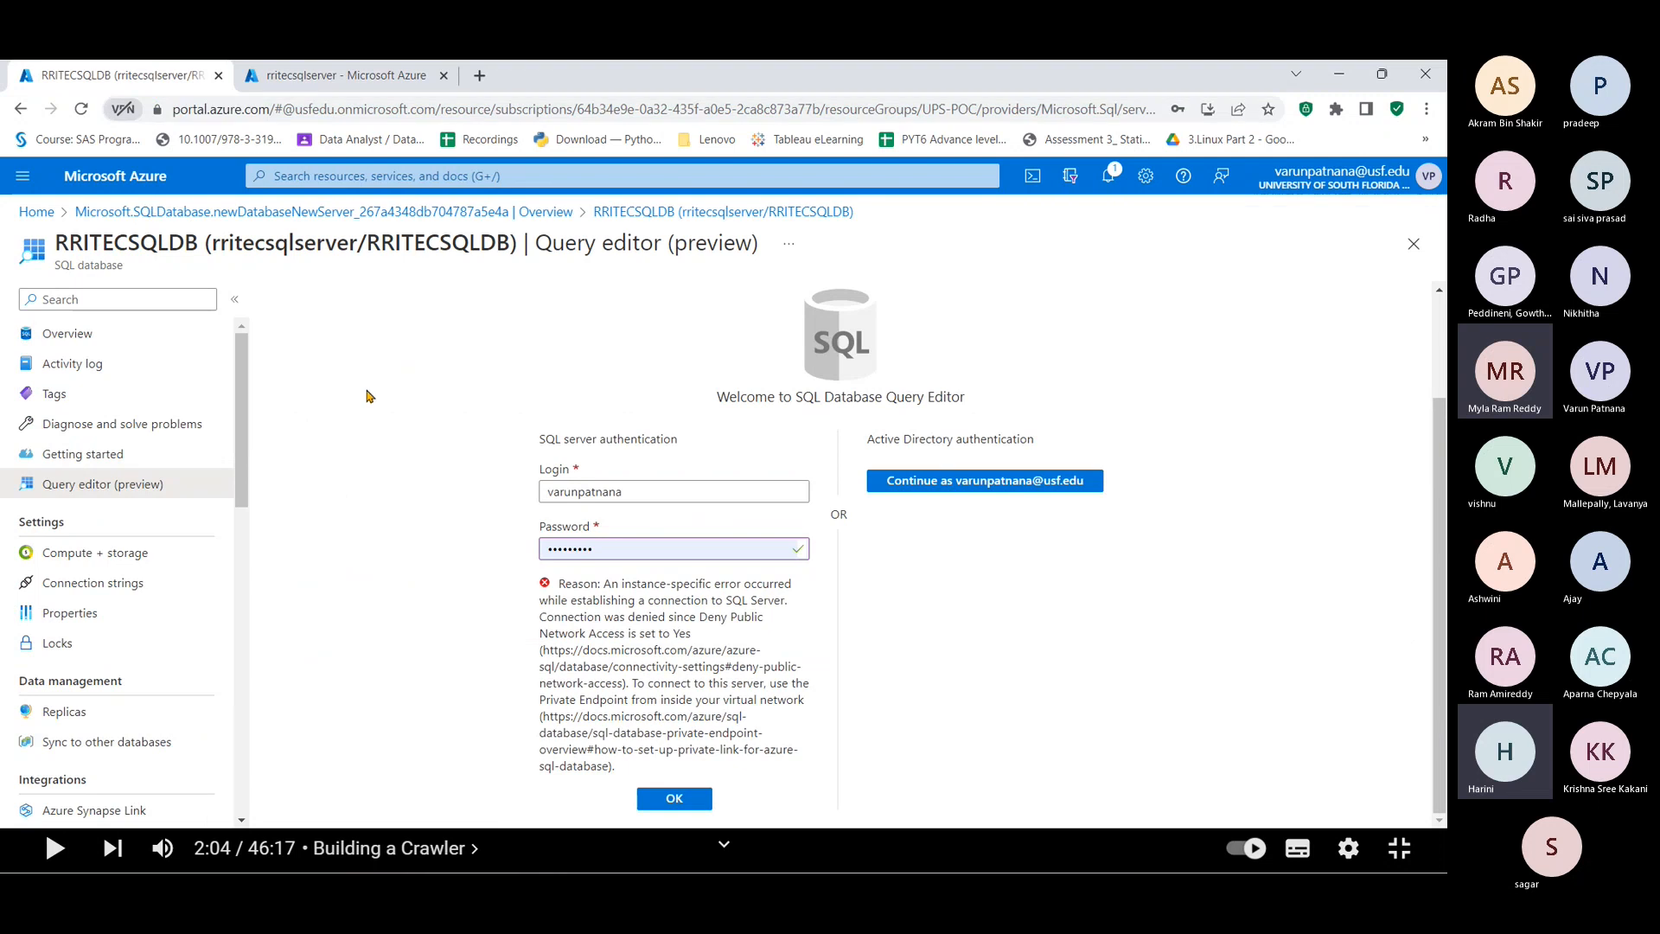
Step: Dismiss the connection error and expand Tables, Views, Stored Procedures and System Stored Procedures
click(675, 800)
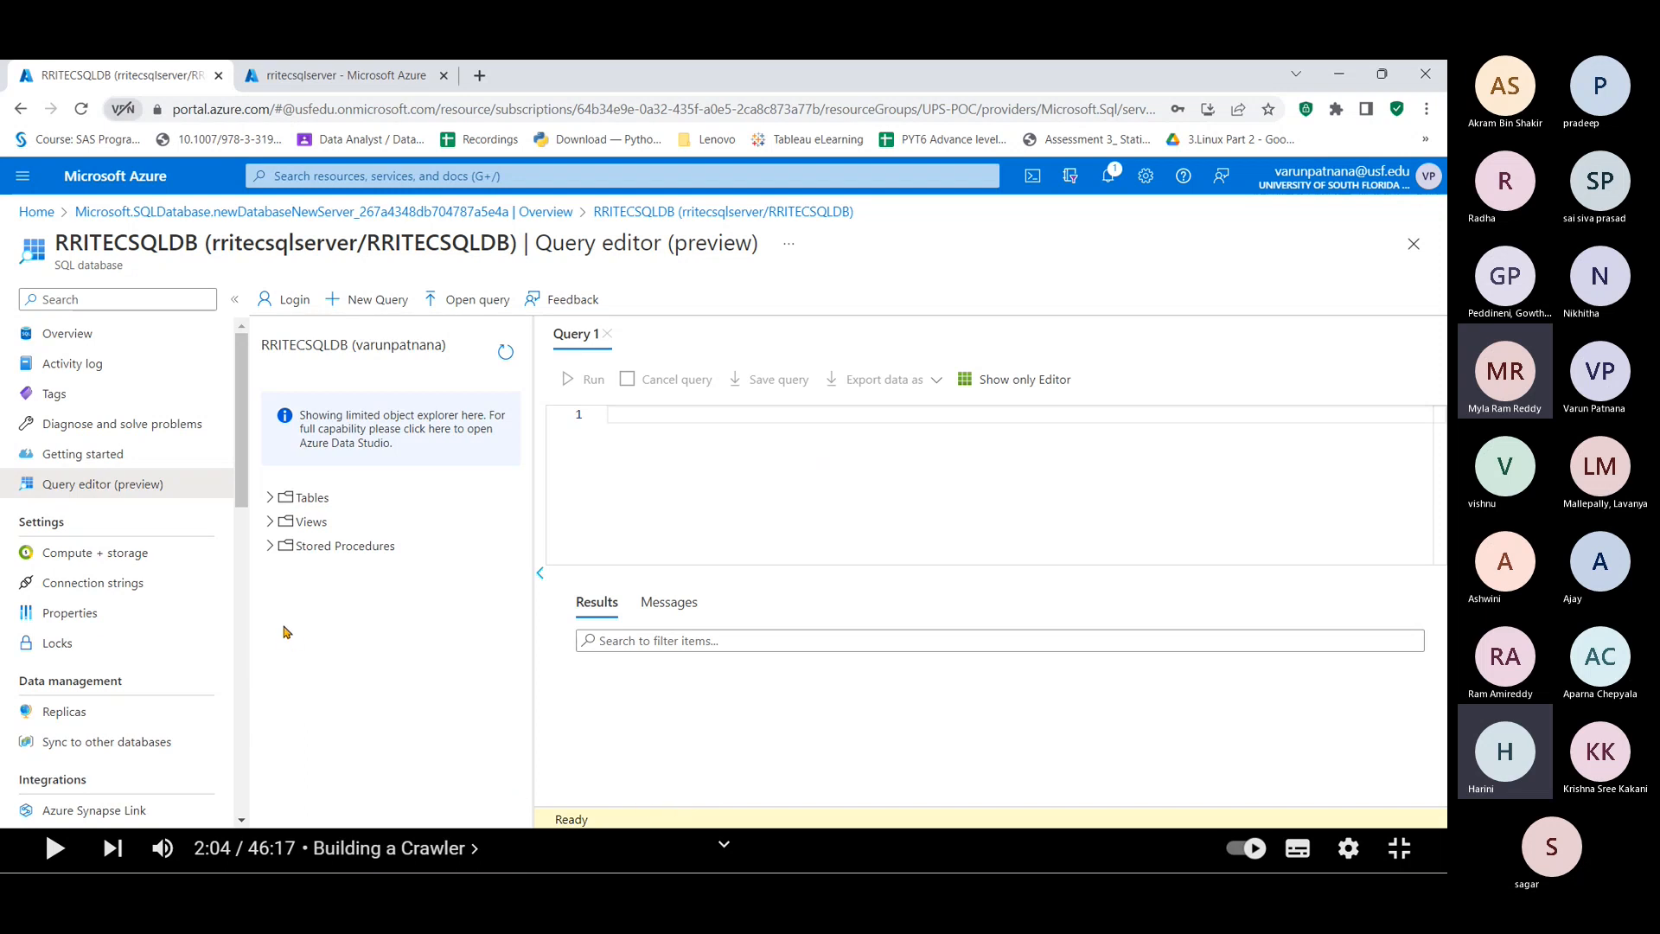
click(270, 497)
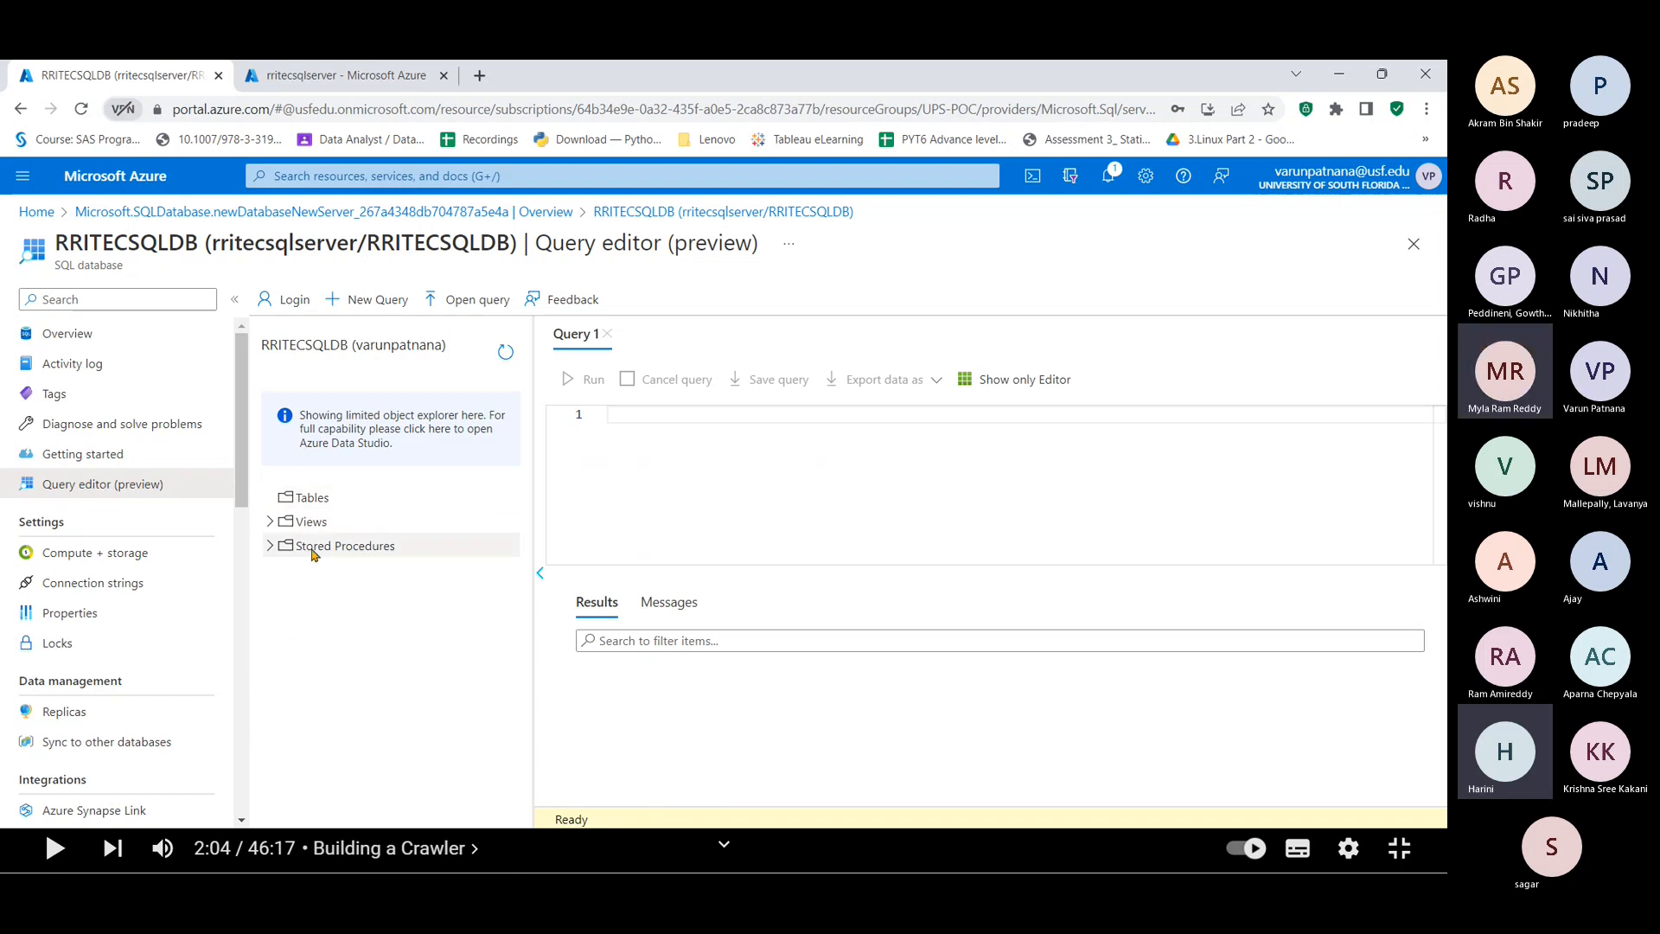
click(270, 521)
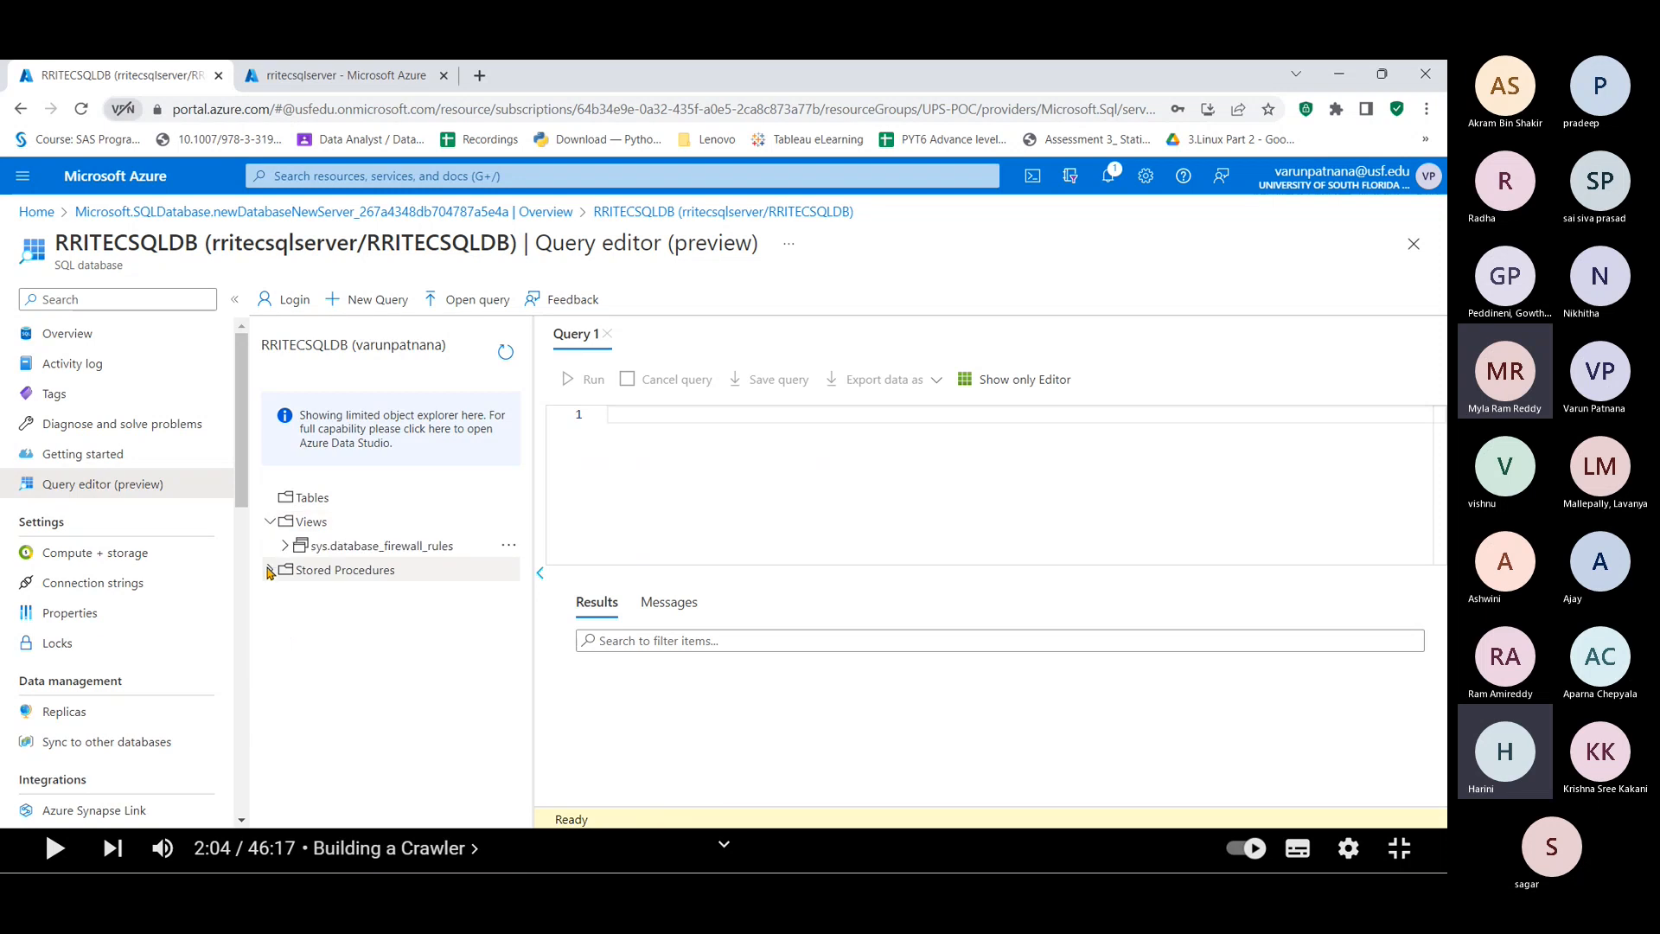
click(270, 572)
click(270, 572)
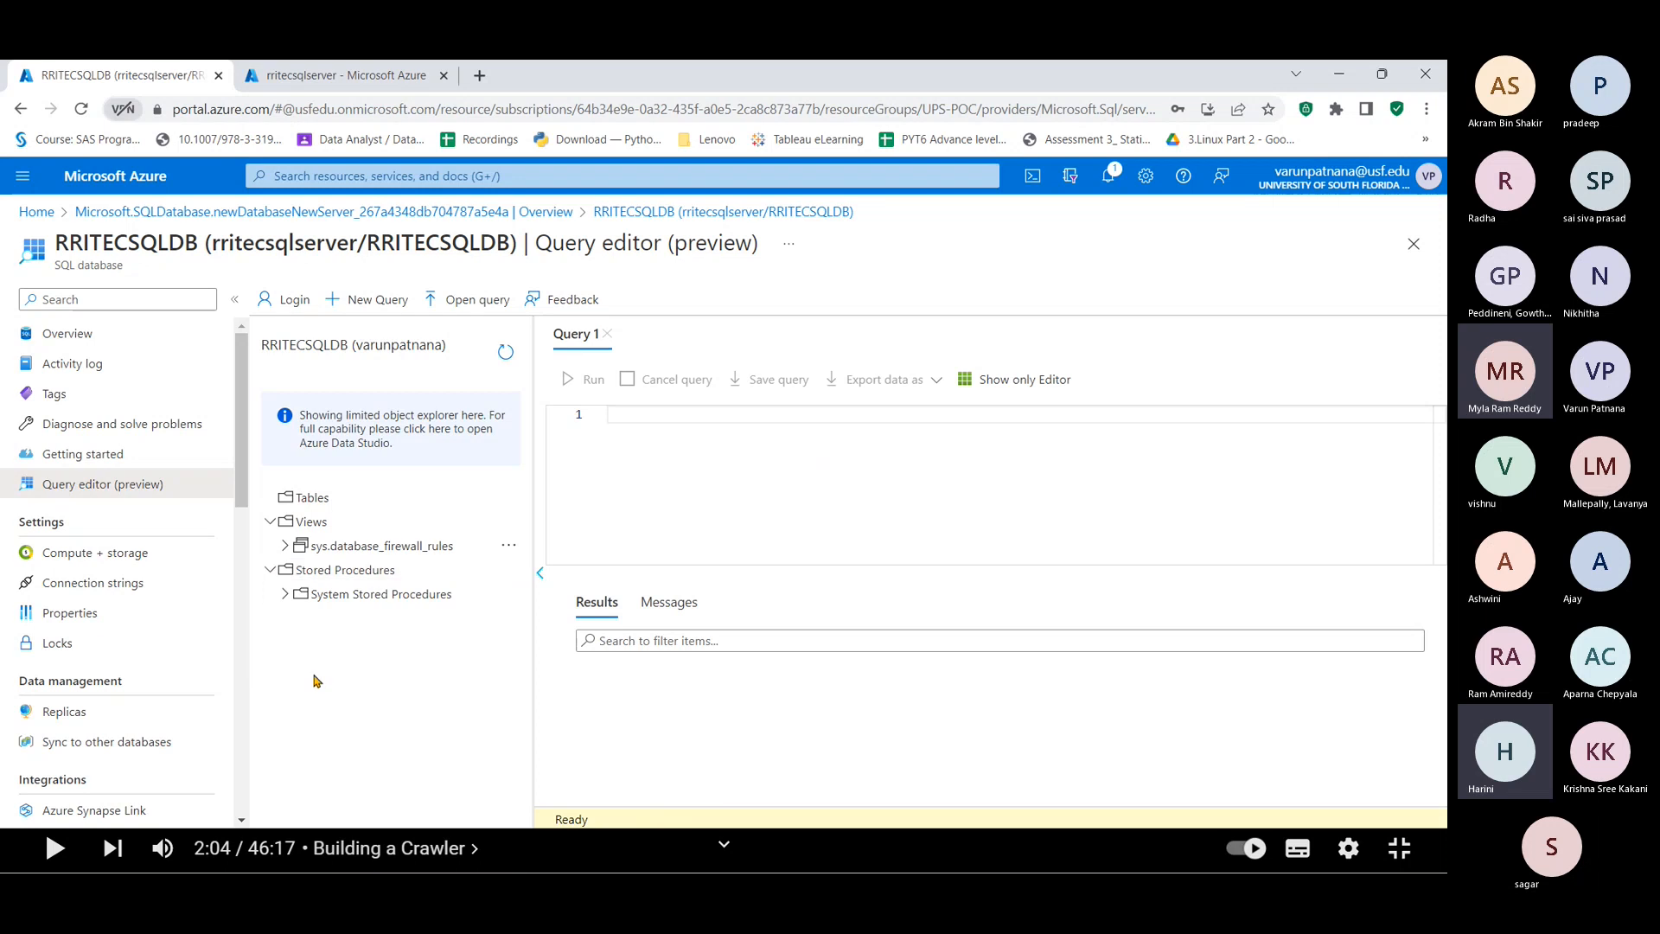
click(285, 595)
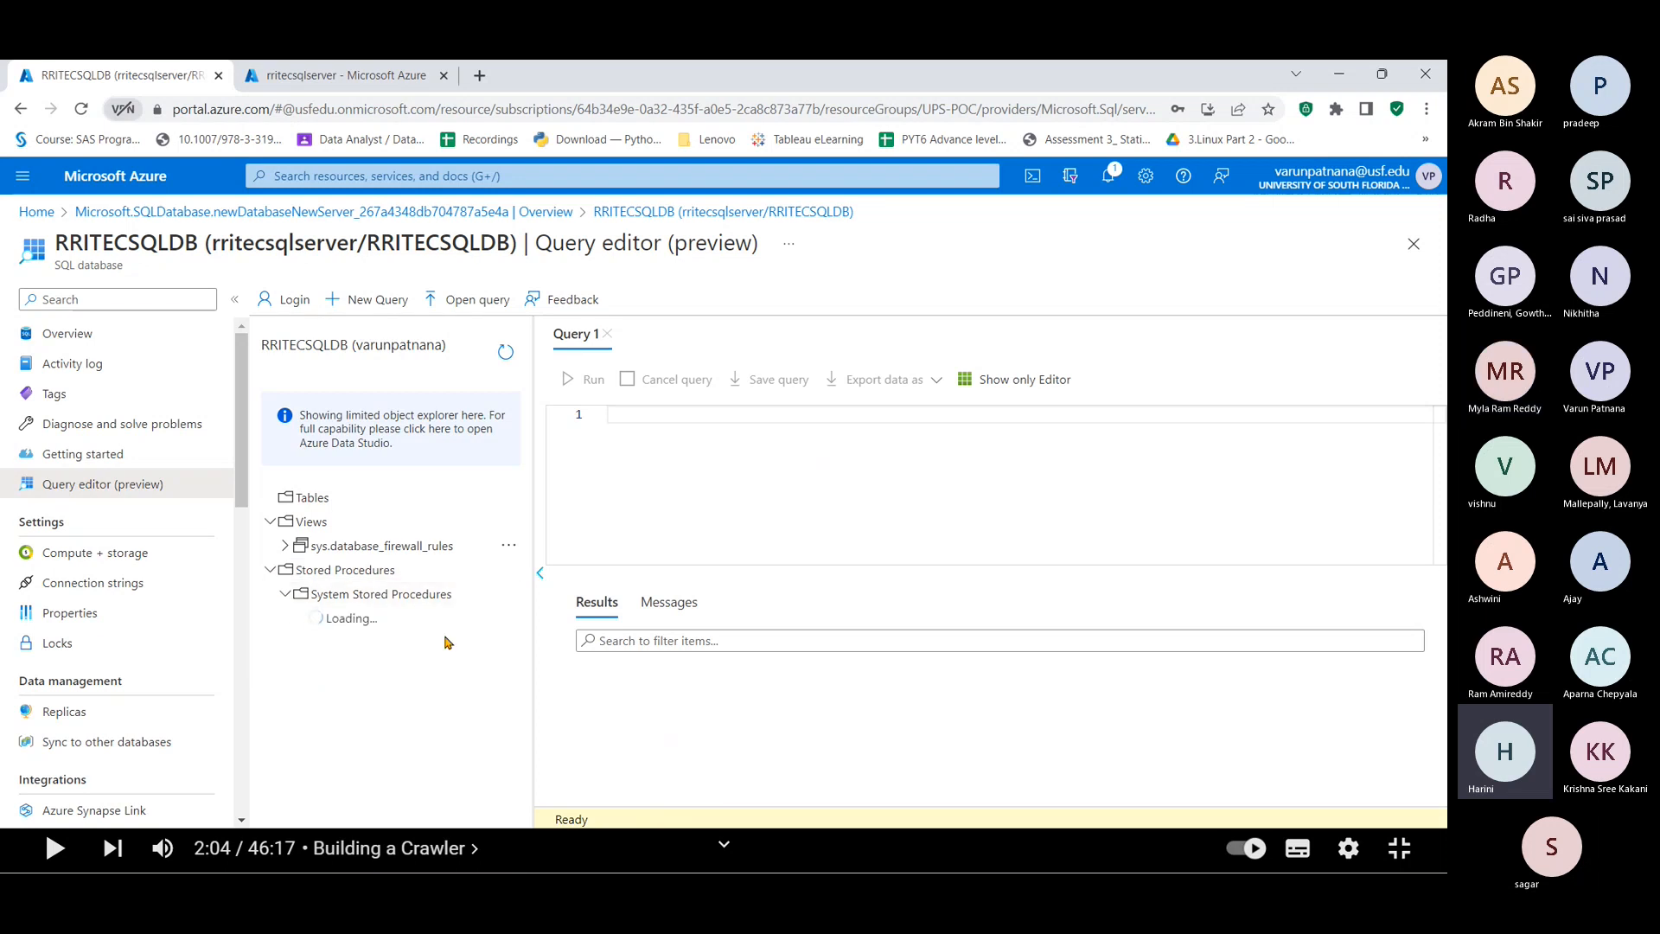
key(alt+Tab)
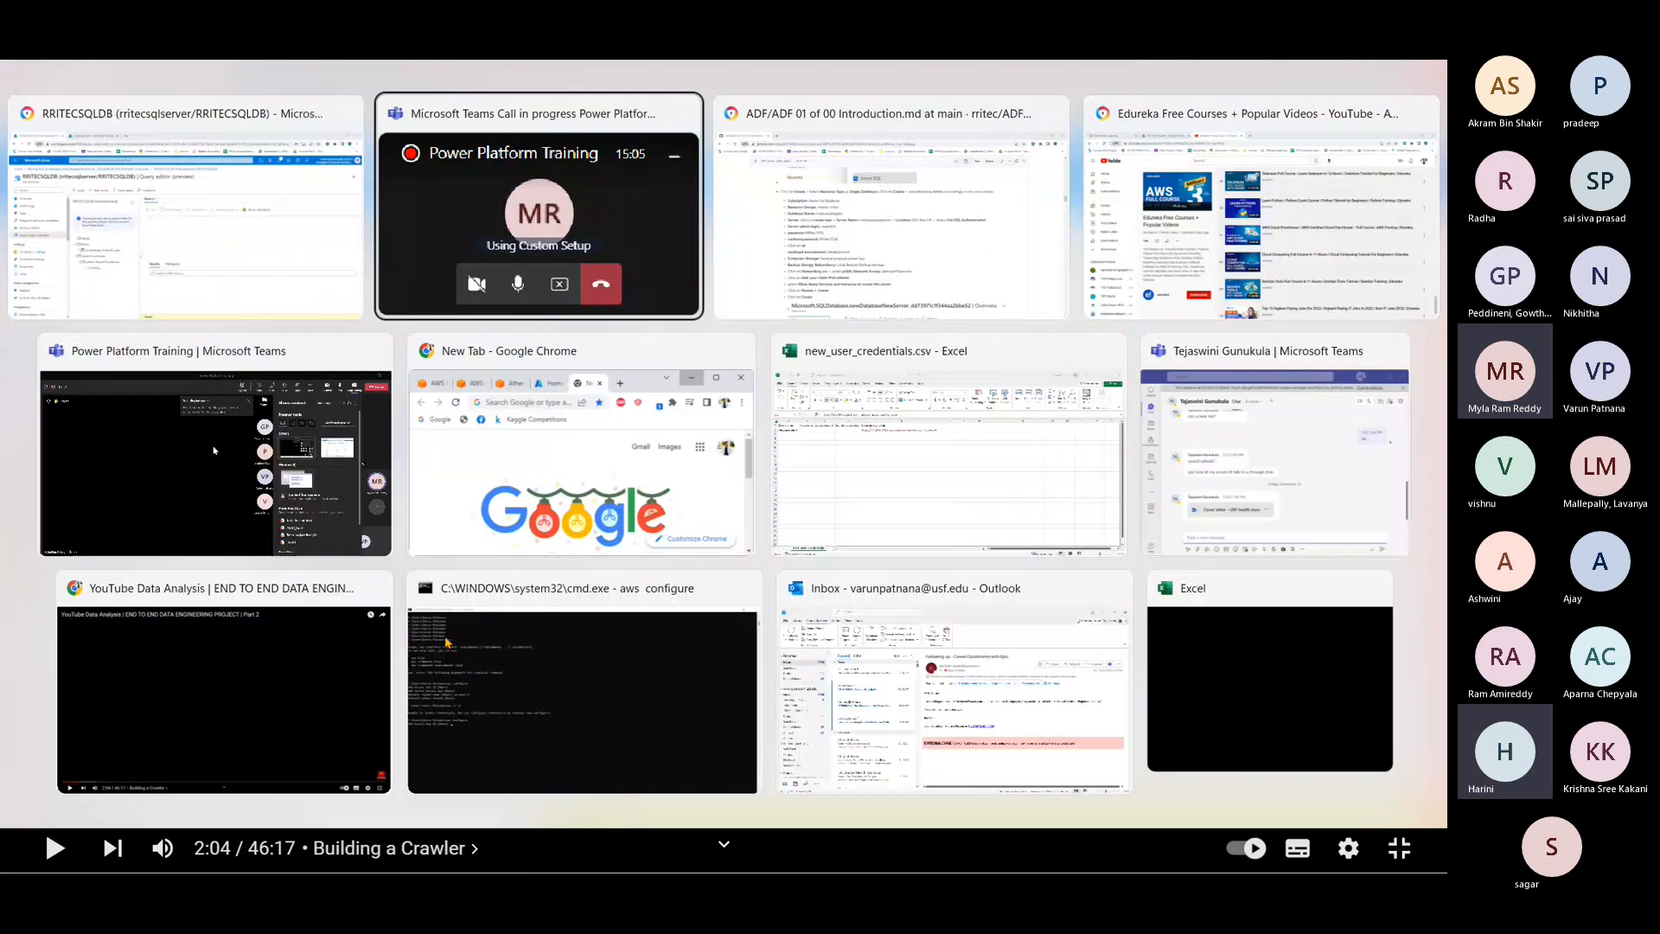
Step: Copy the CREATE TABLE [dbo].[DEPT] script block from the GitHub lab notes
key(alt+Tab)
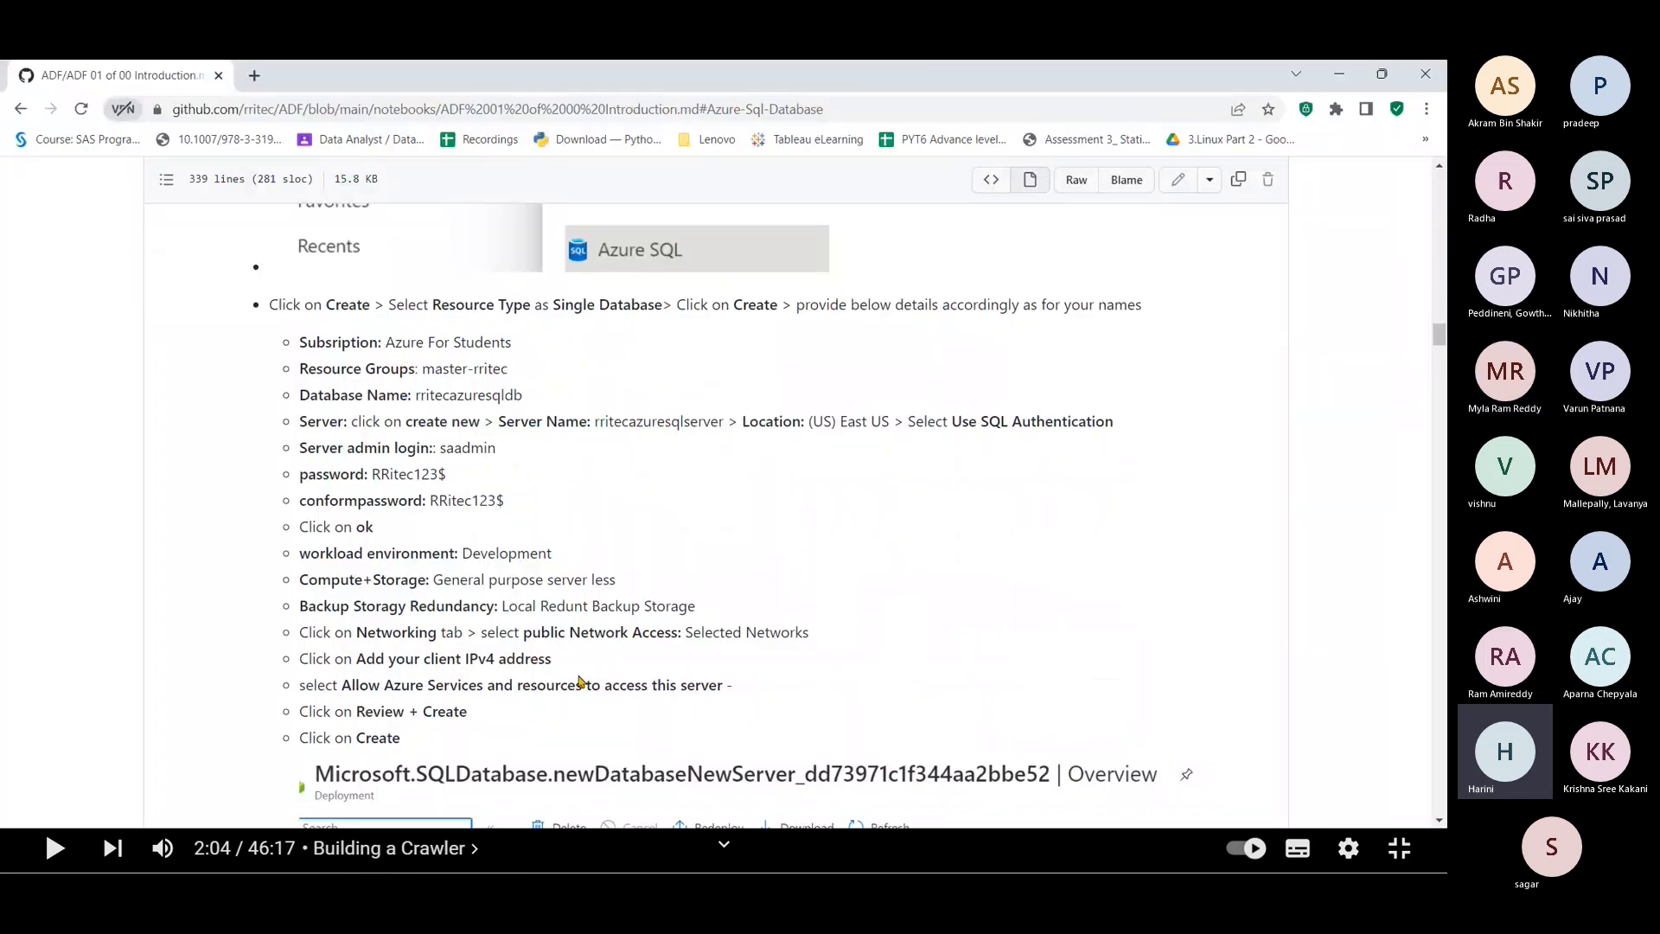
scroll(464, 560, down, 2)
scroll(464, 559, down, 5)
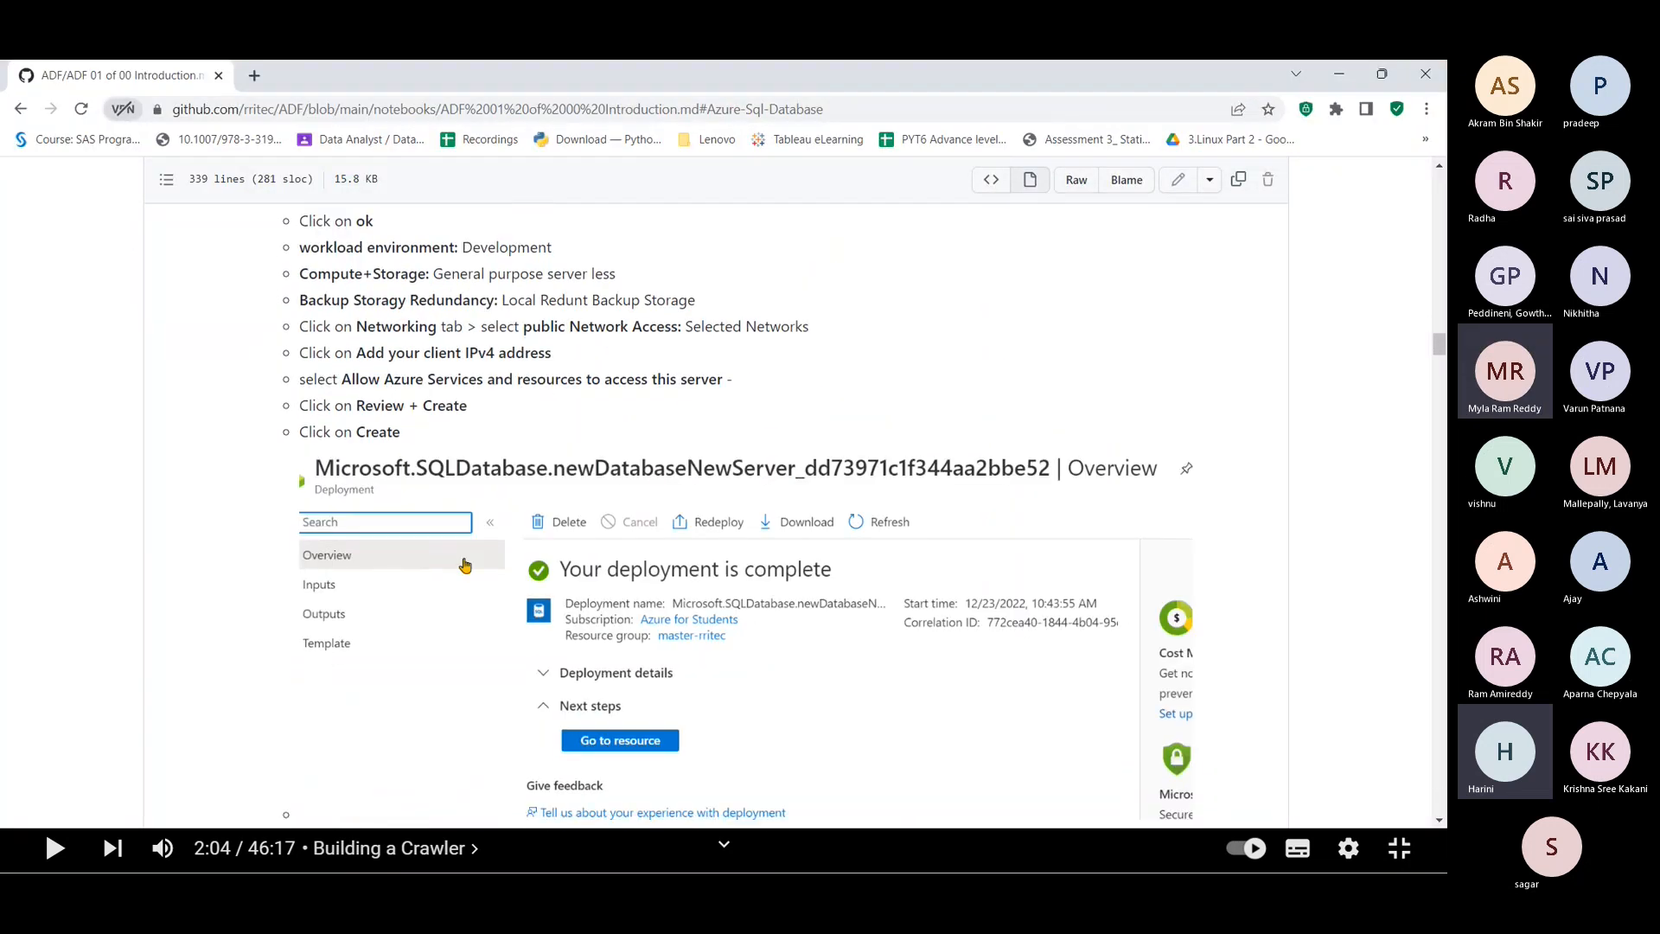
scroll(464, 565, down, 2)
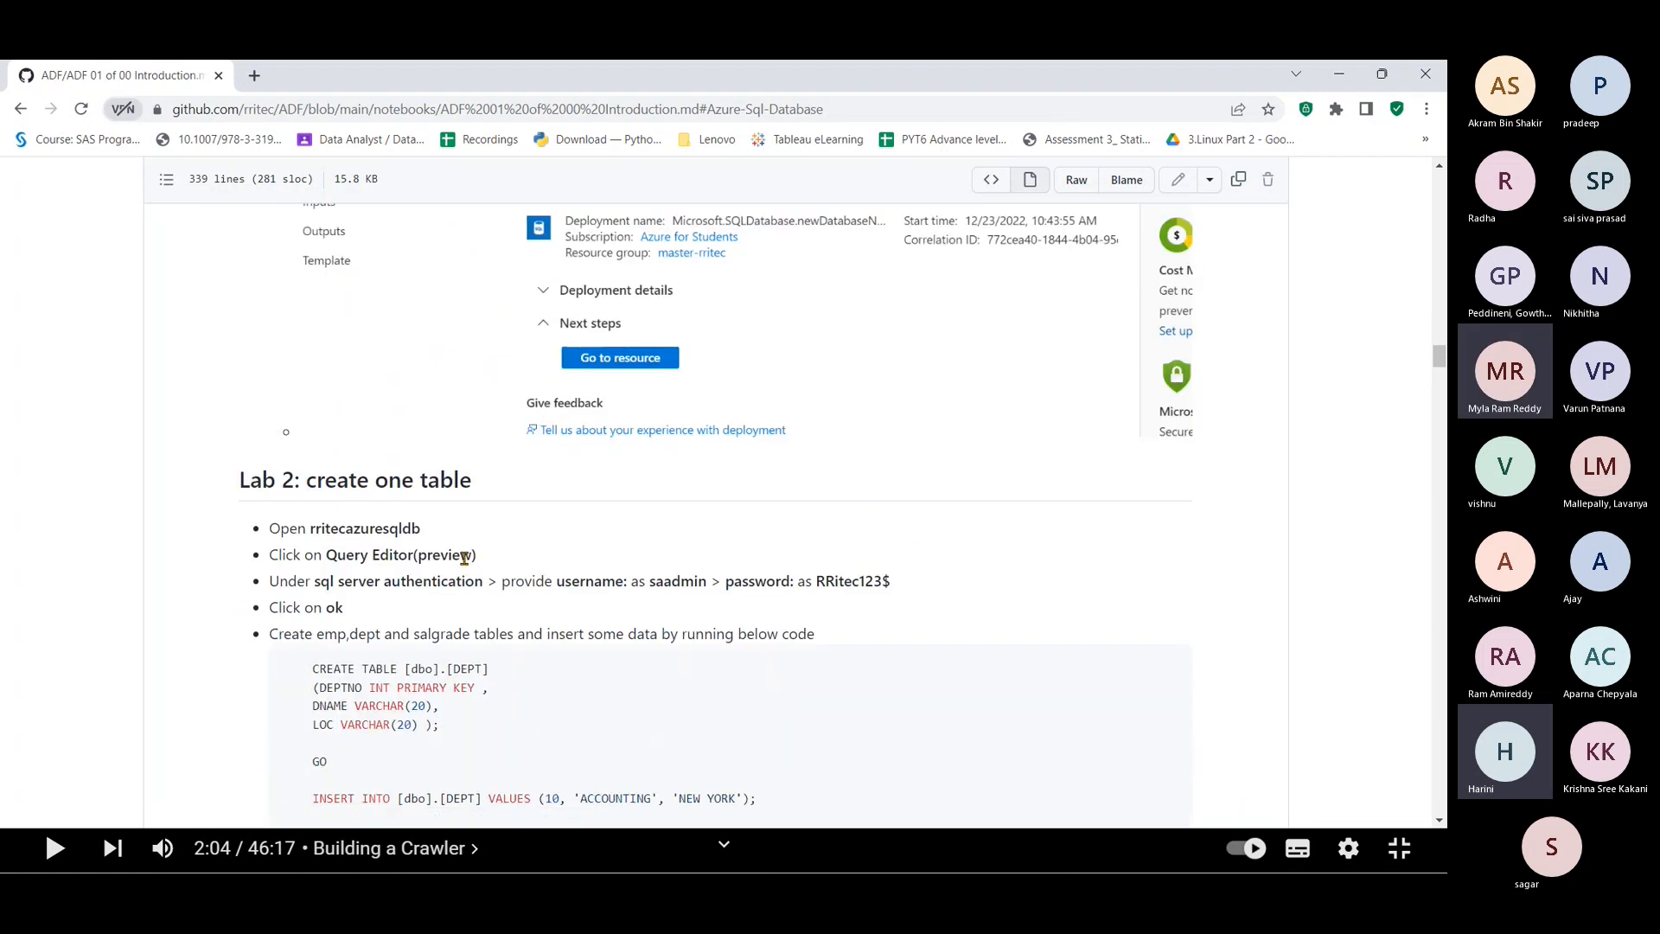
scroll(464, 560, down, 4)
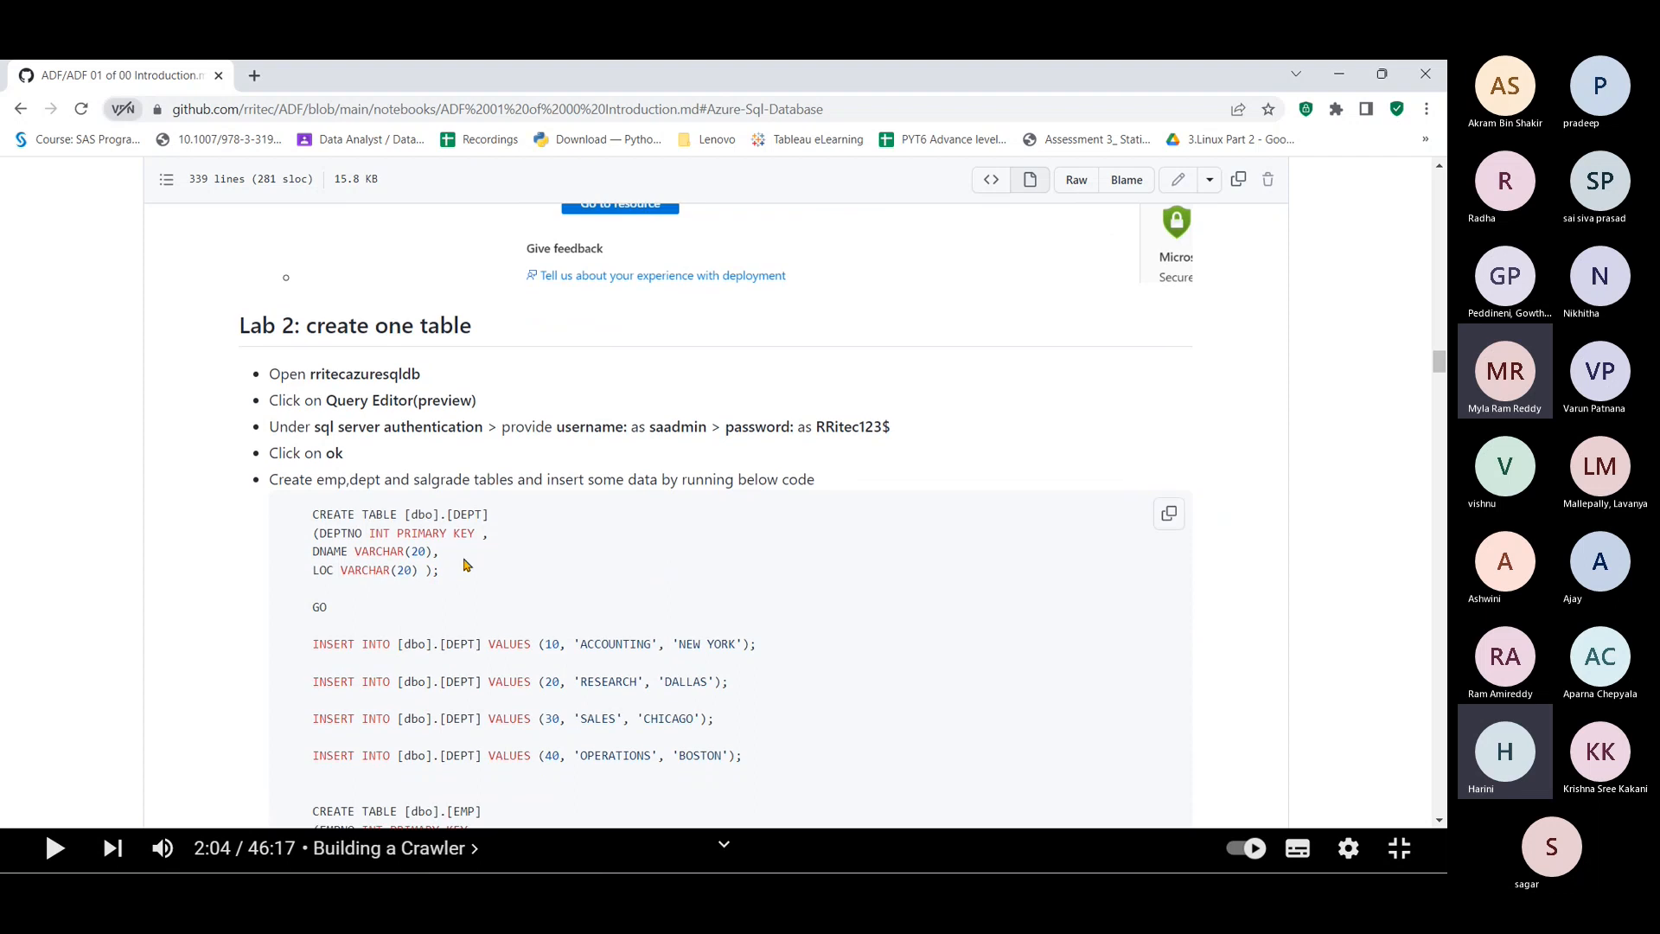
scroll(464, 558, down, 1)
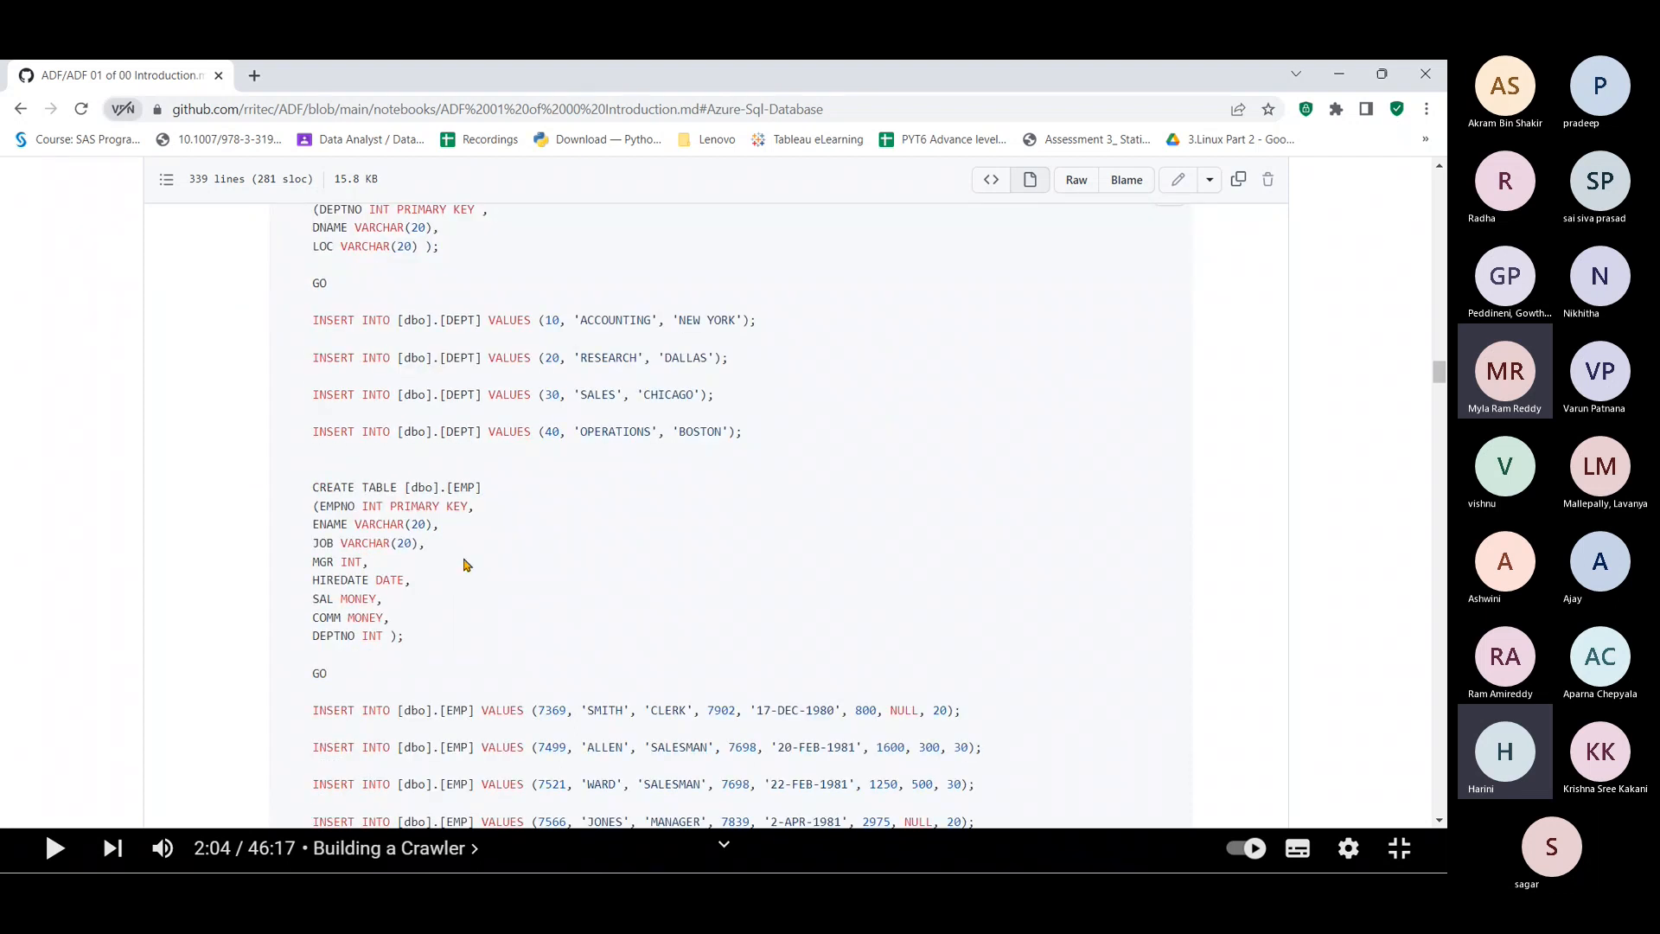
scroll(476, 494, up, 2)
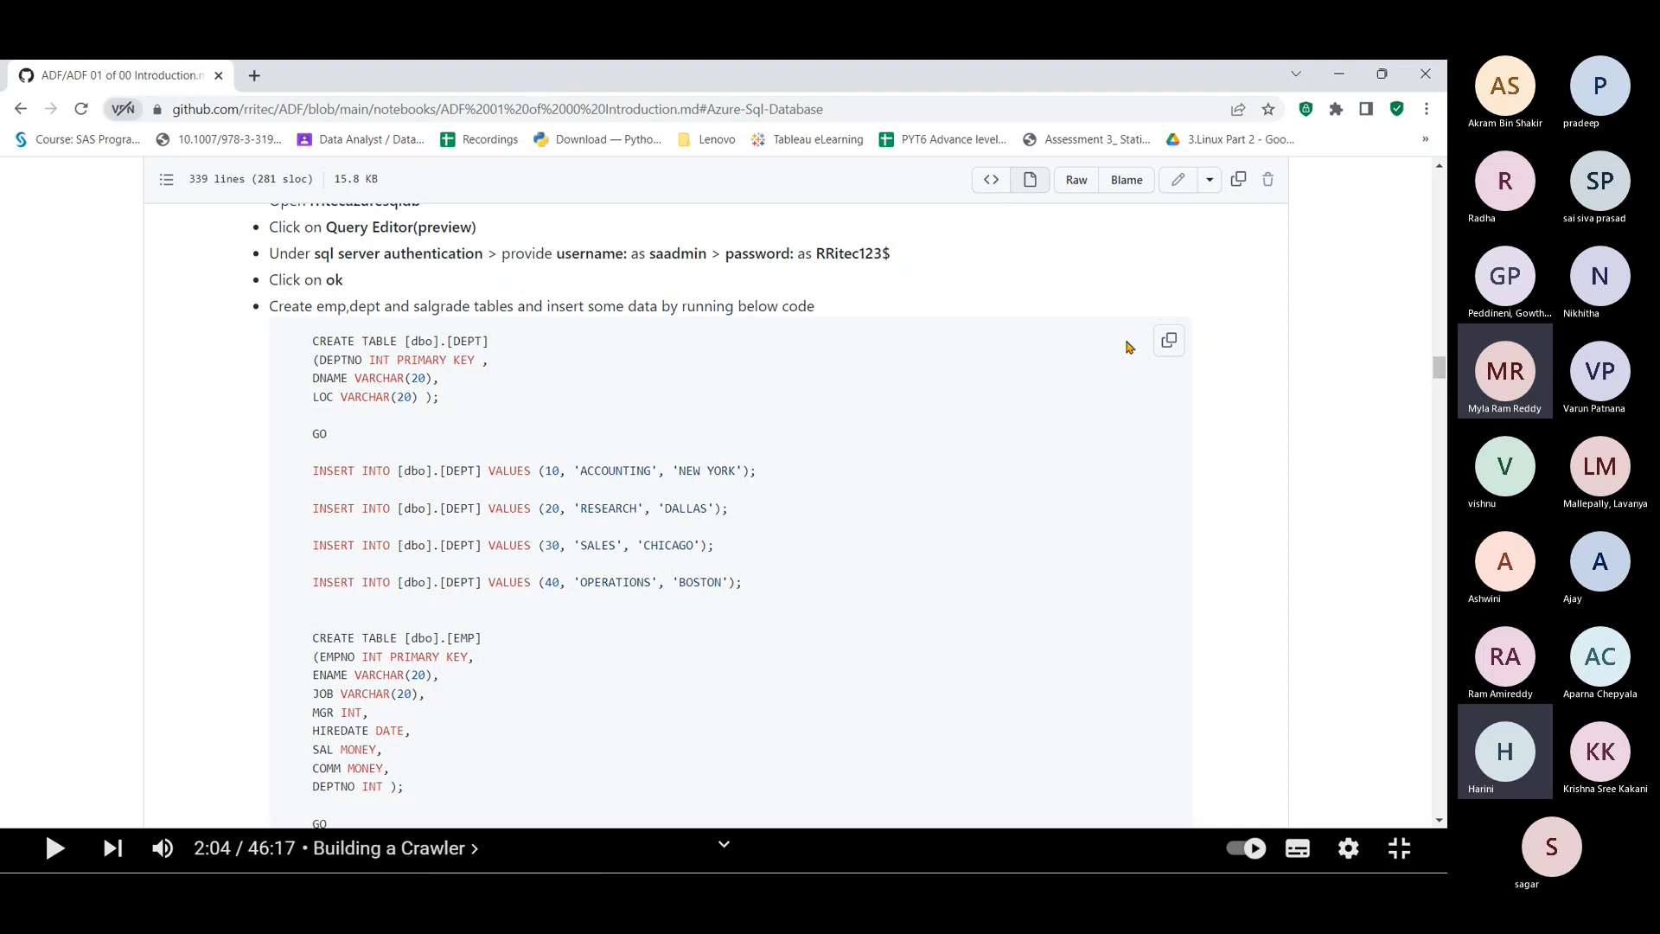
click(1167, 342)
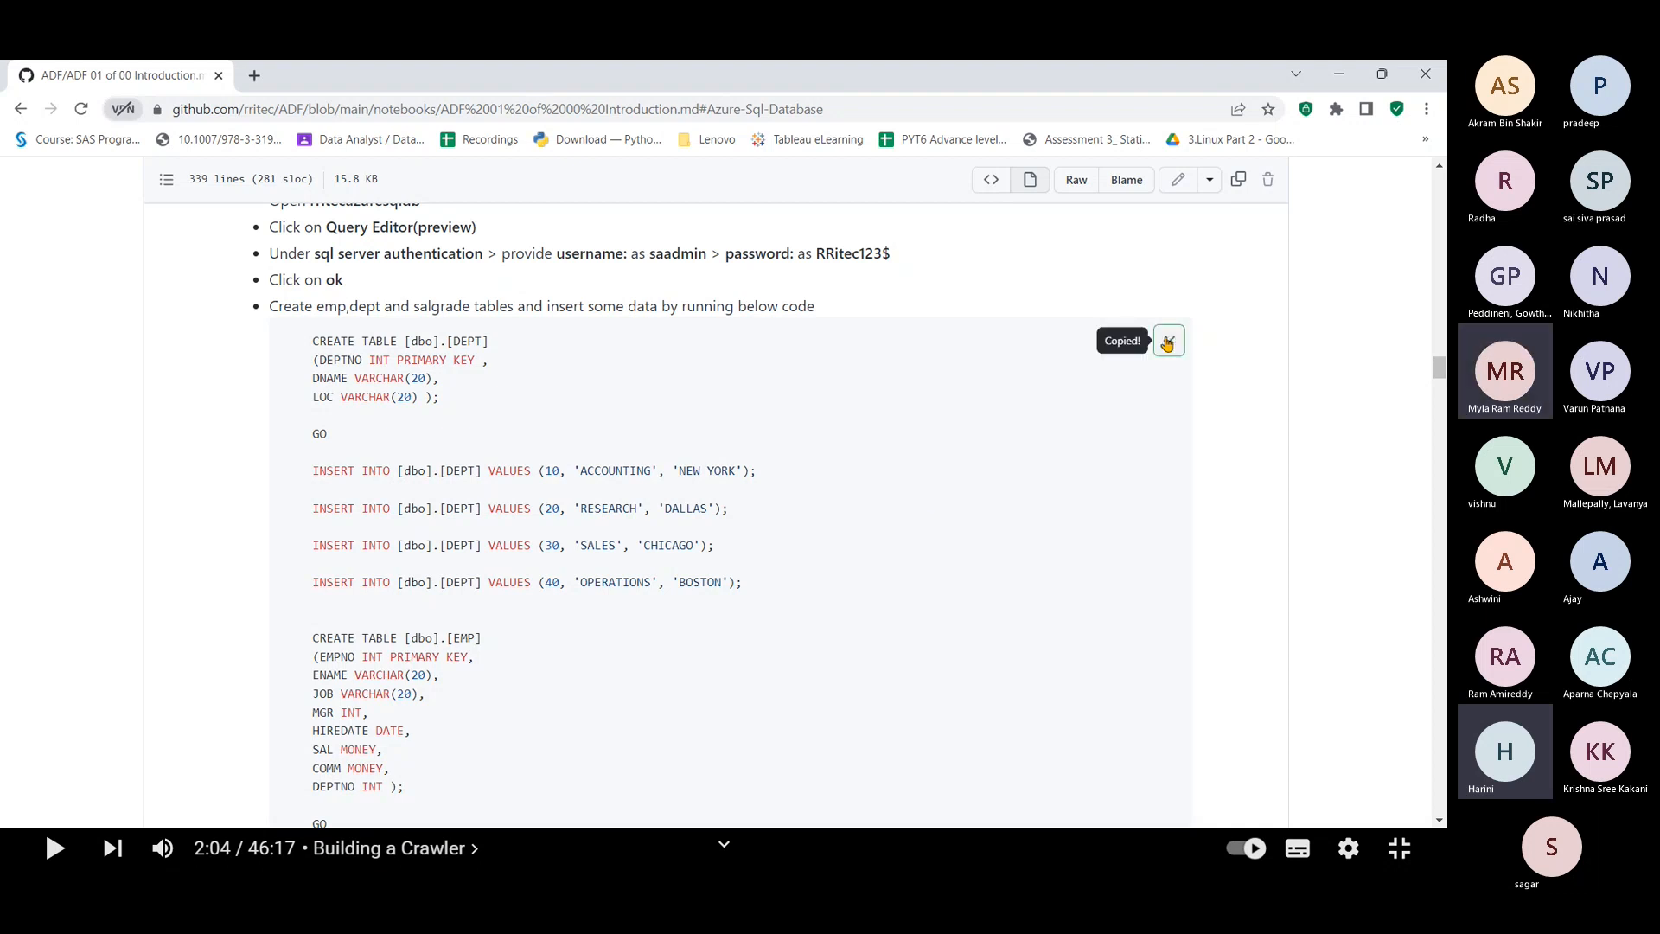
Step: Paste the table-creation script into the Query editor and run all of it
key(alt+Tab)
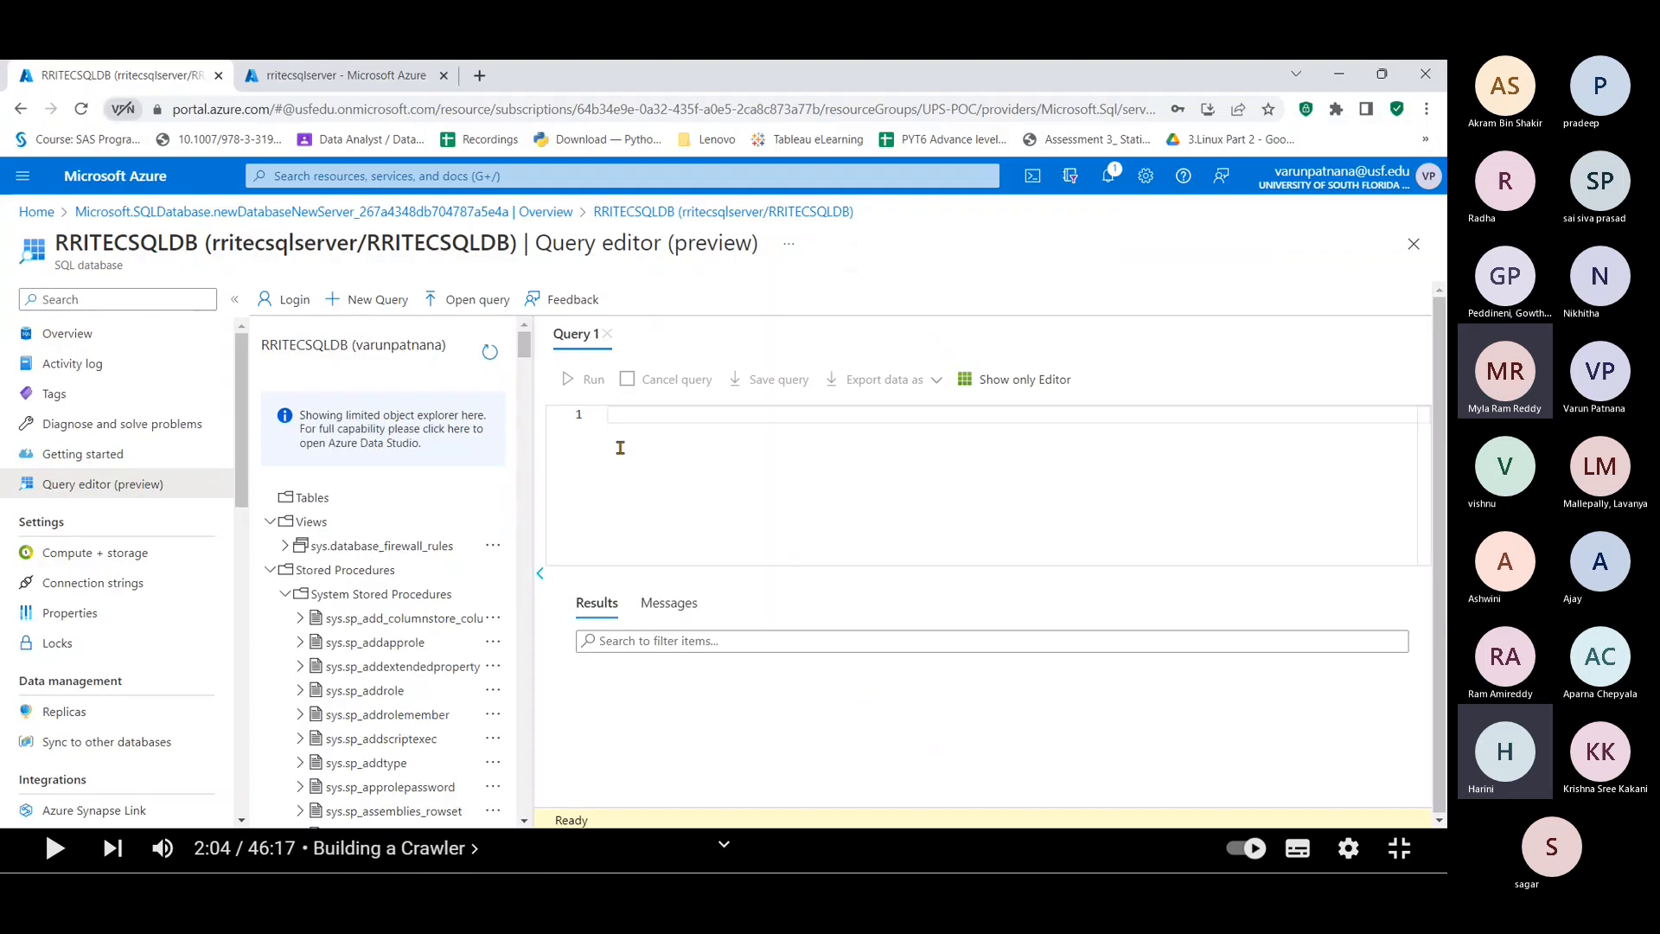
key(ctrl+v)
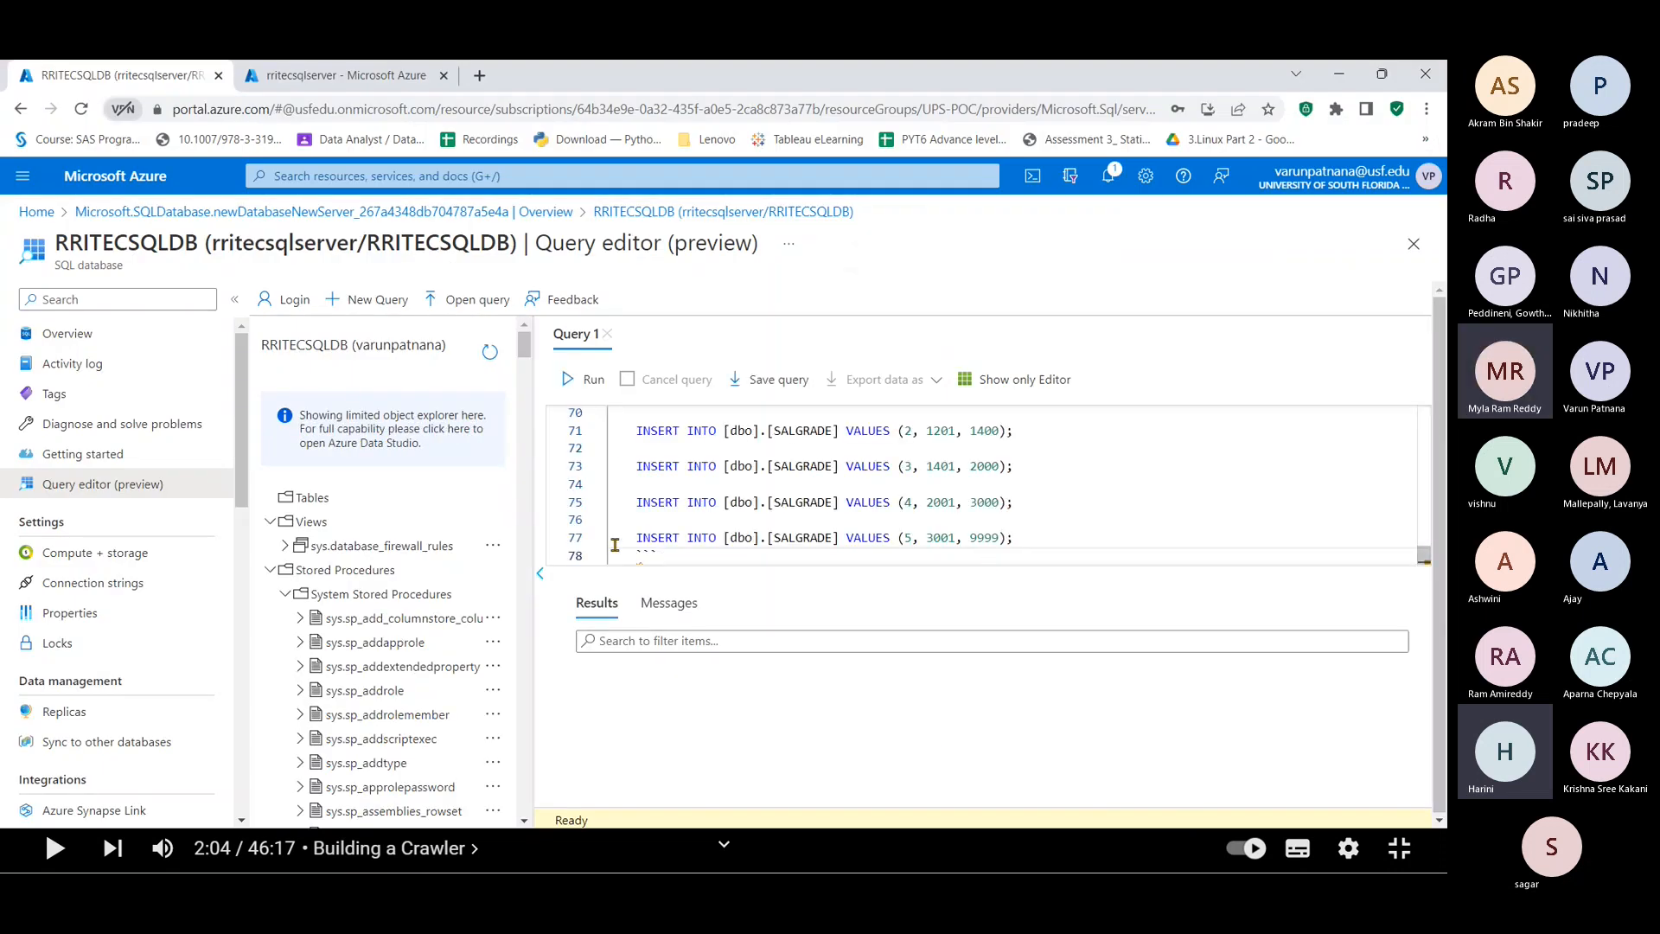
key(ctrl+a)
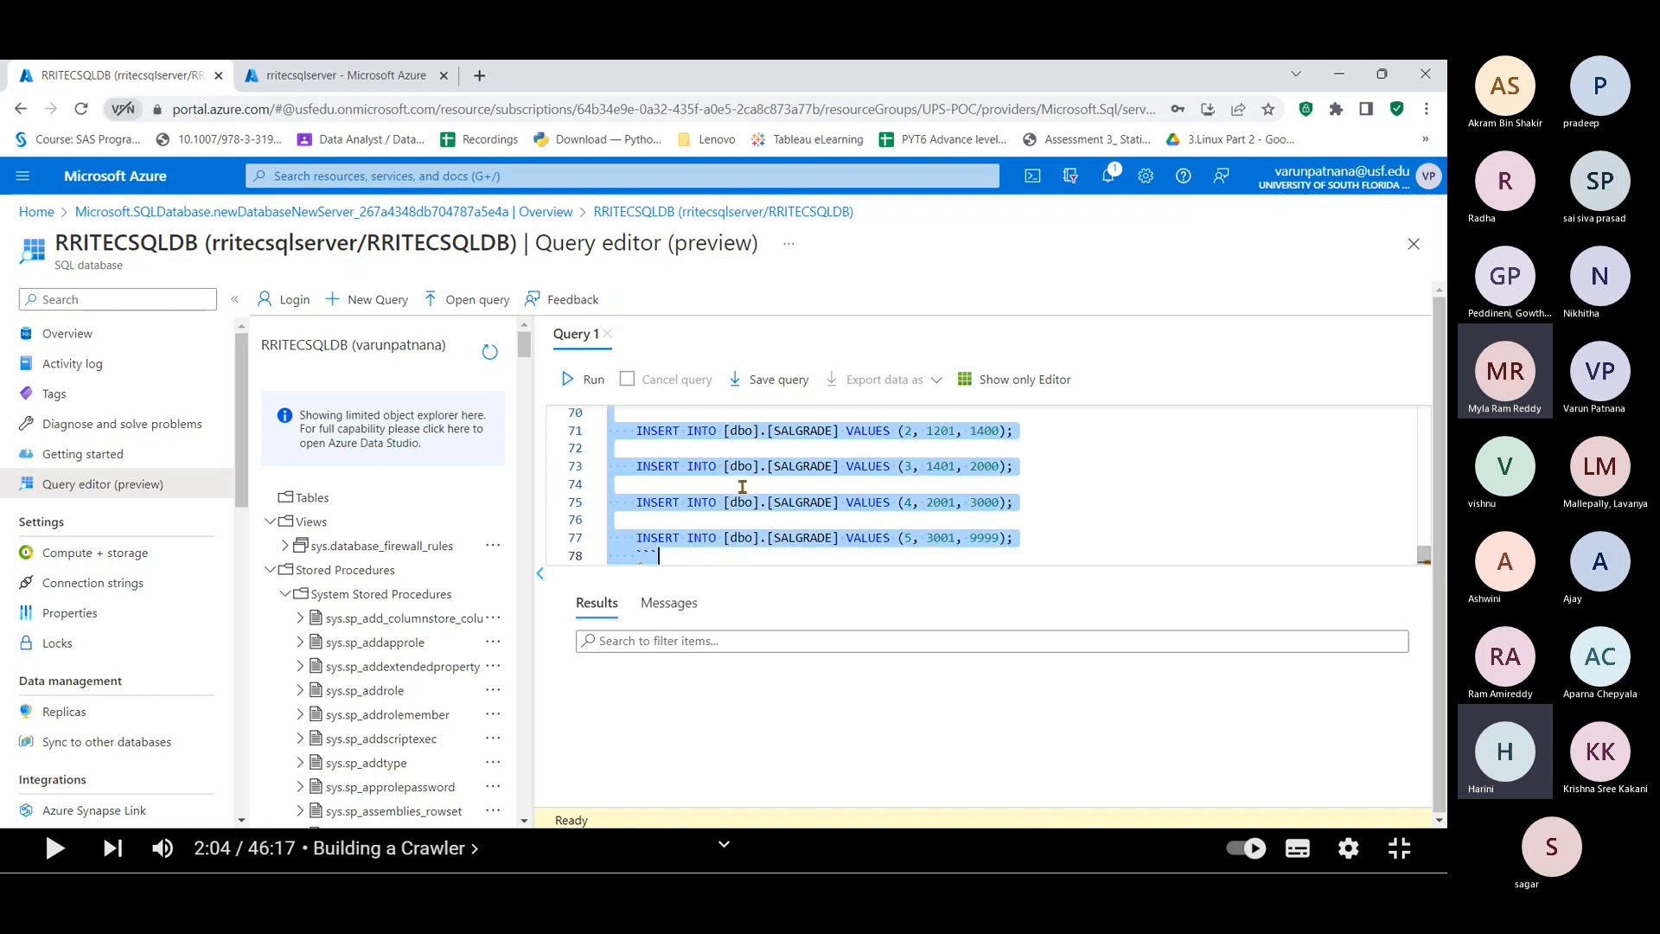
click(581, 383)
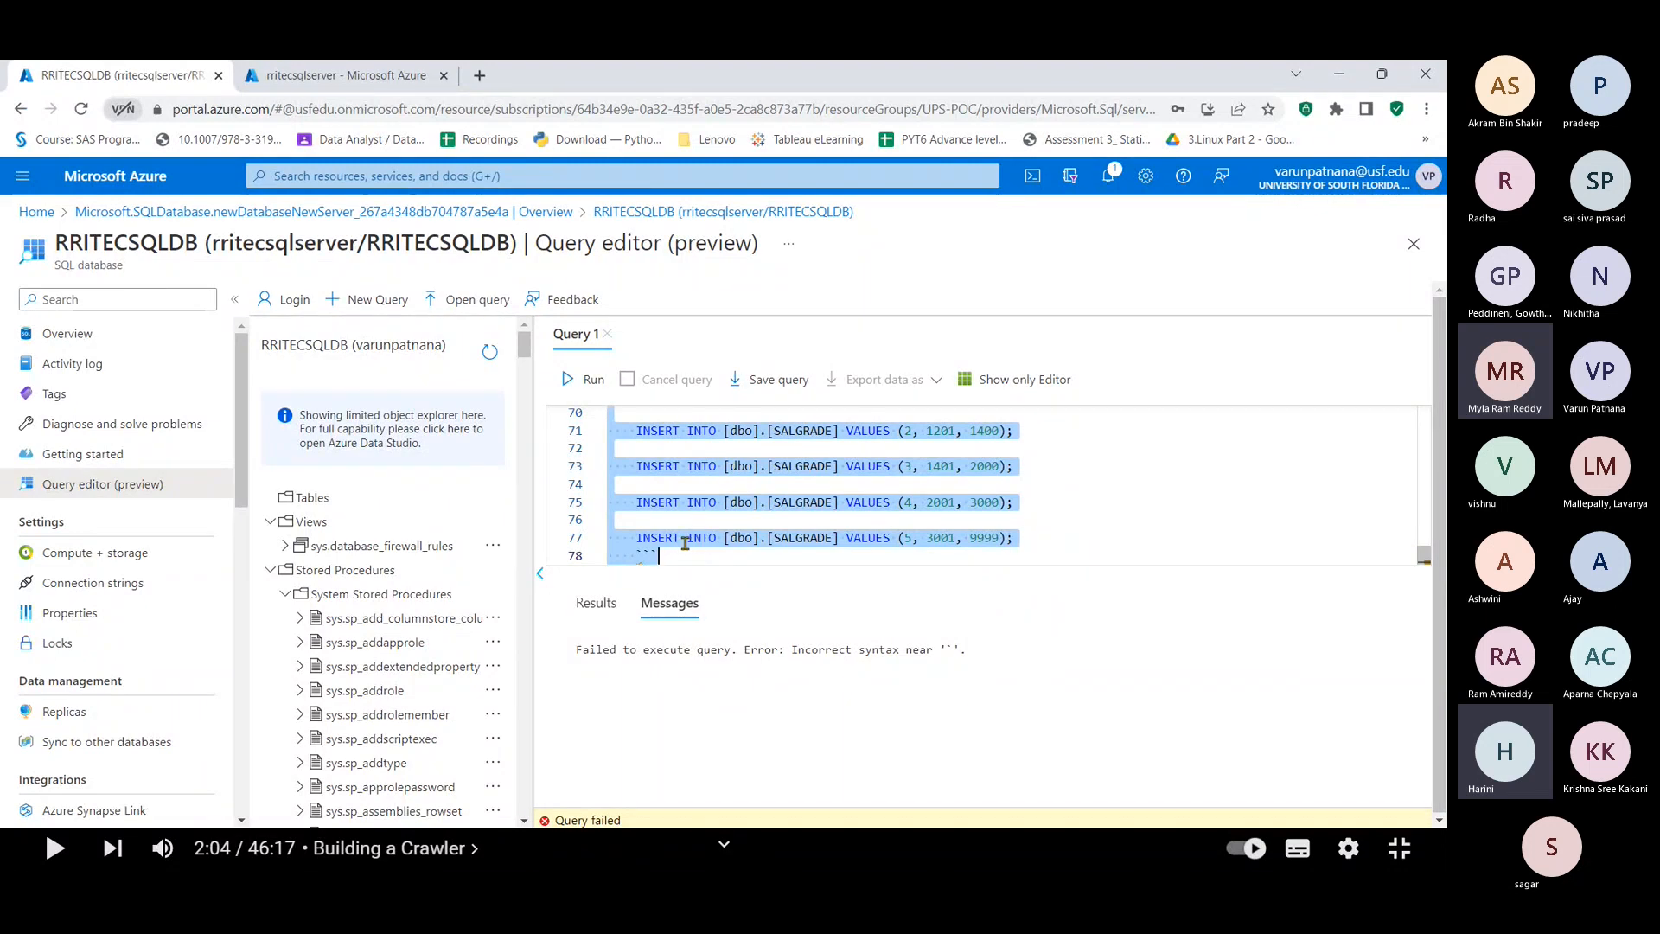
scroll(691, 543, up, 3)
scroll(685, 543, up, 15)
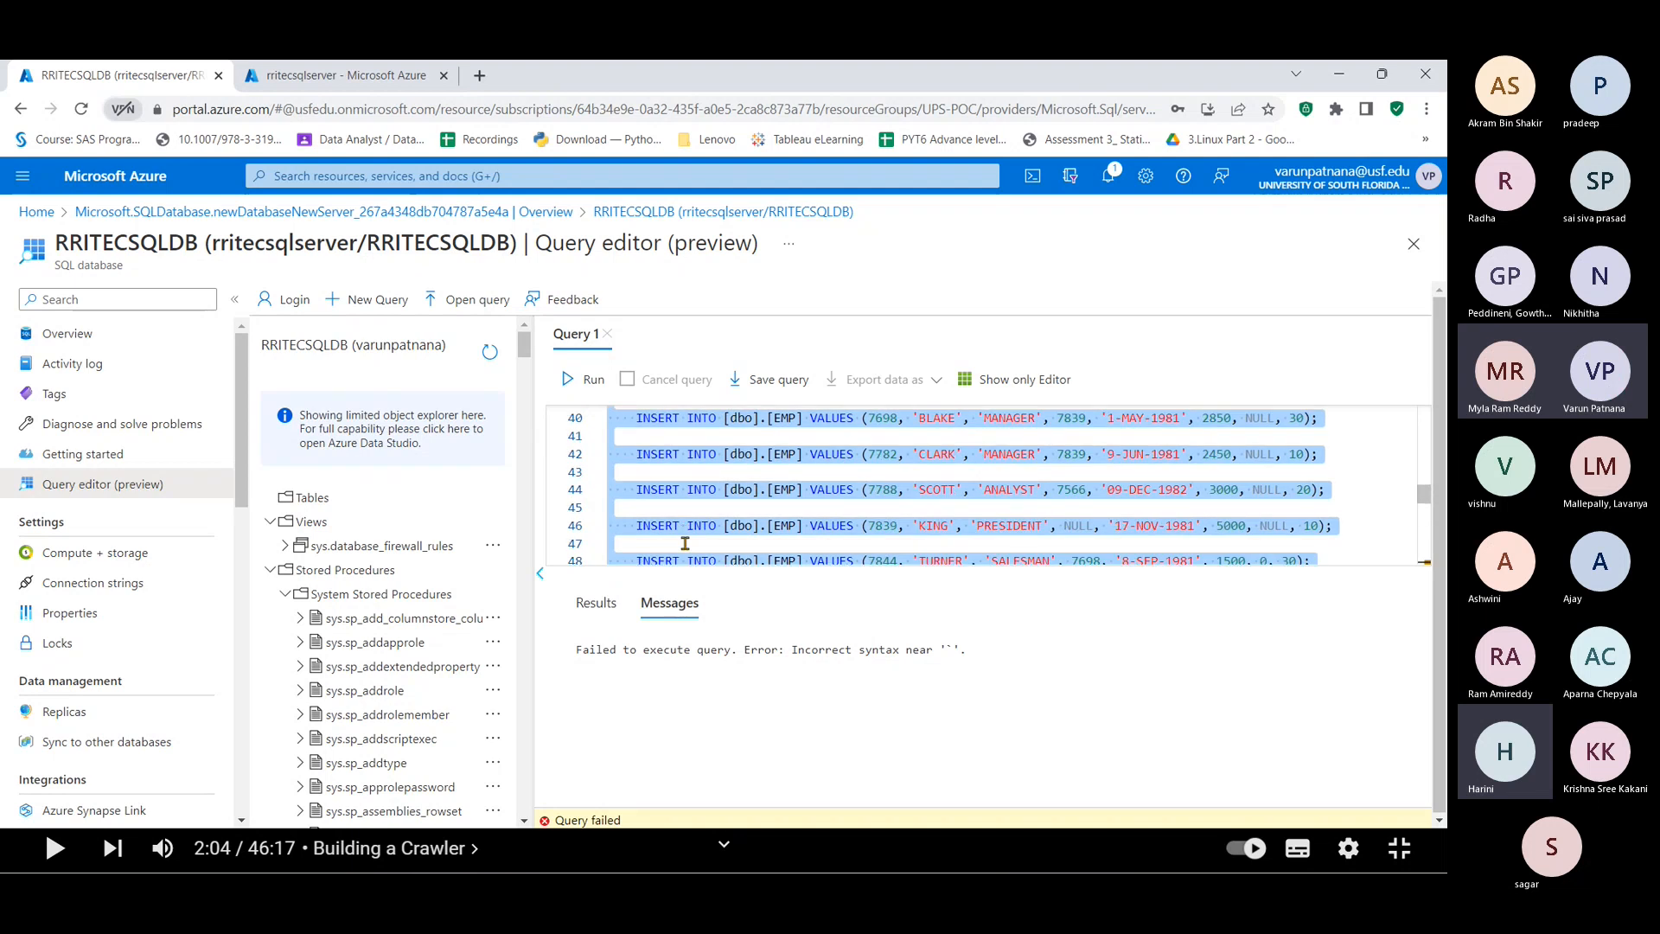
scroll(685, 542, up, 3)
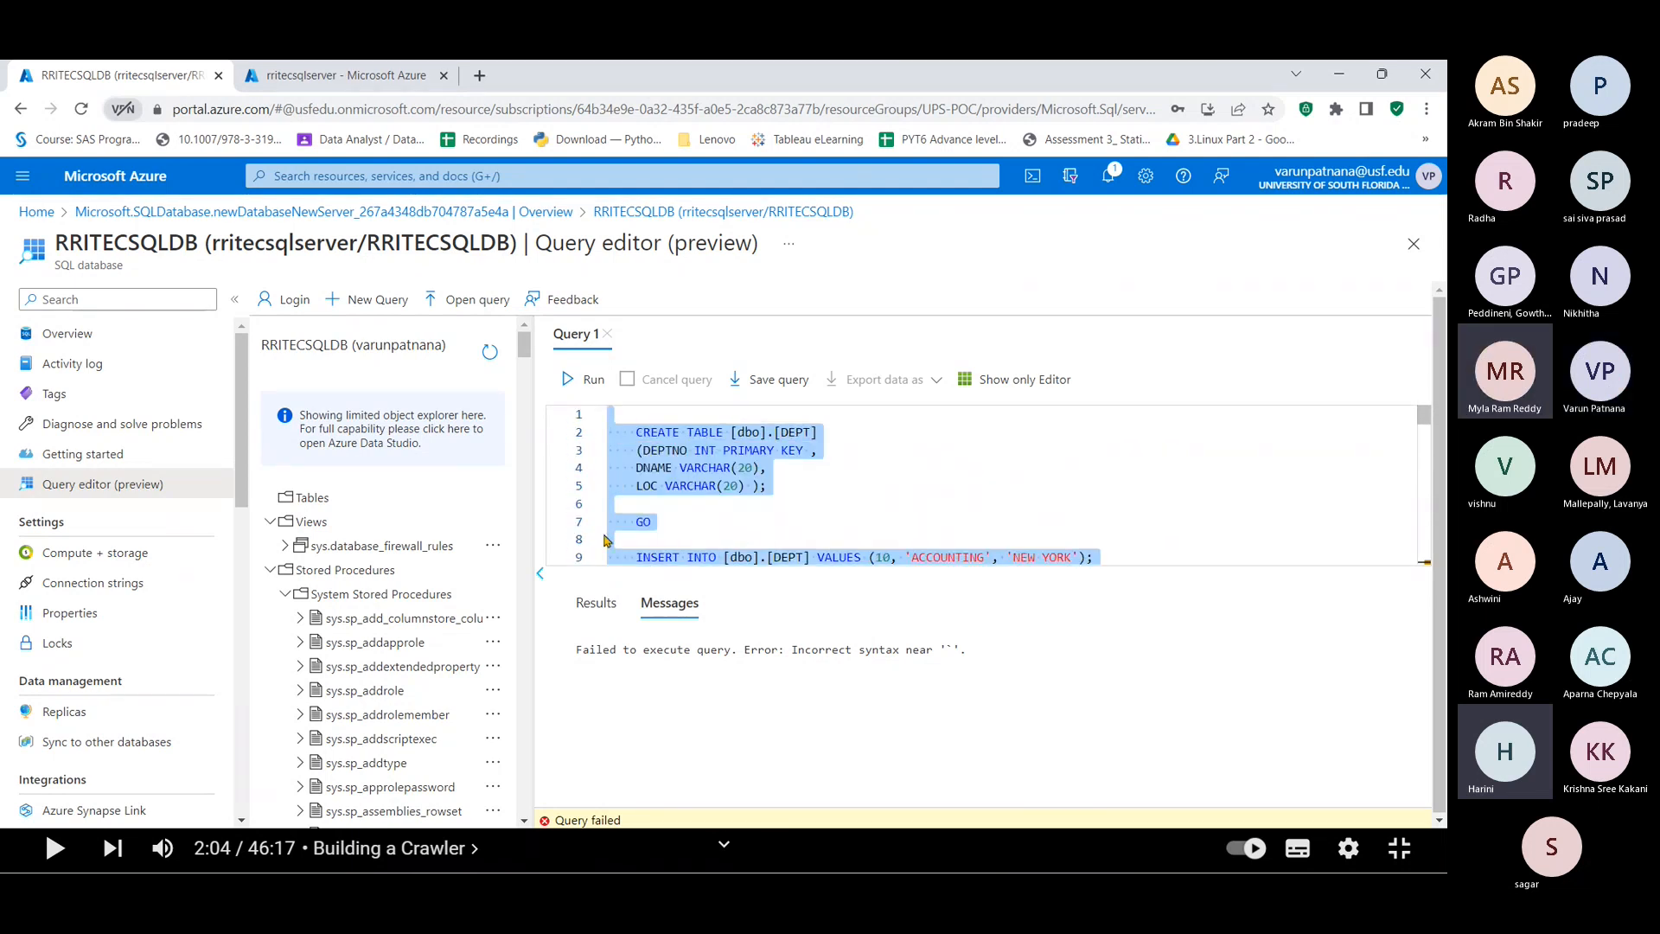
scroll(823, 537, down, 6)
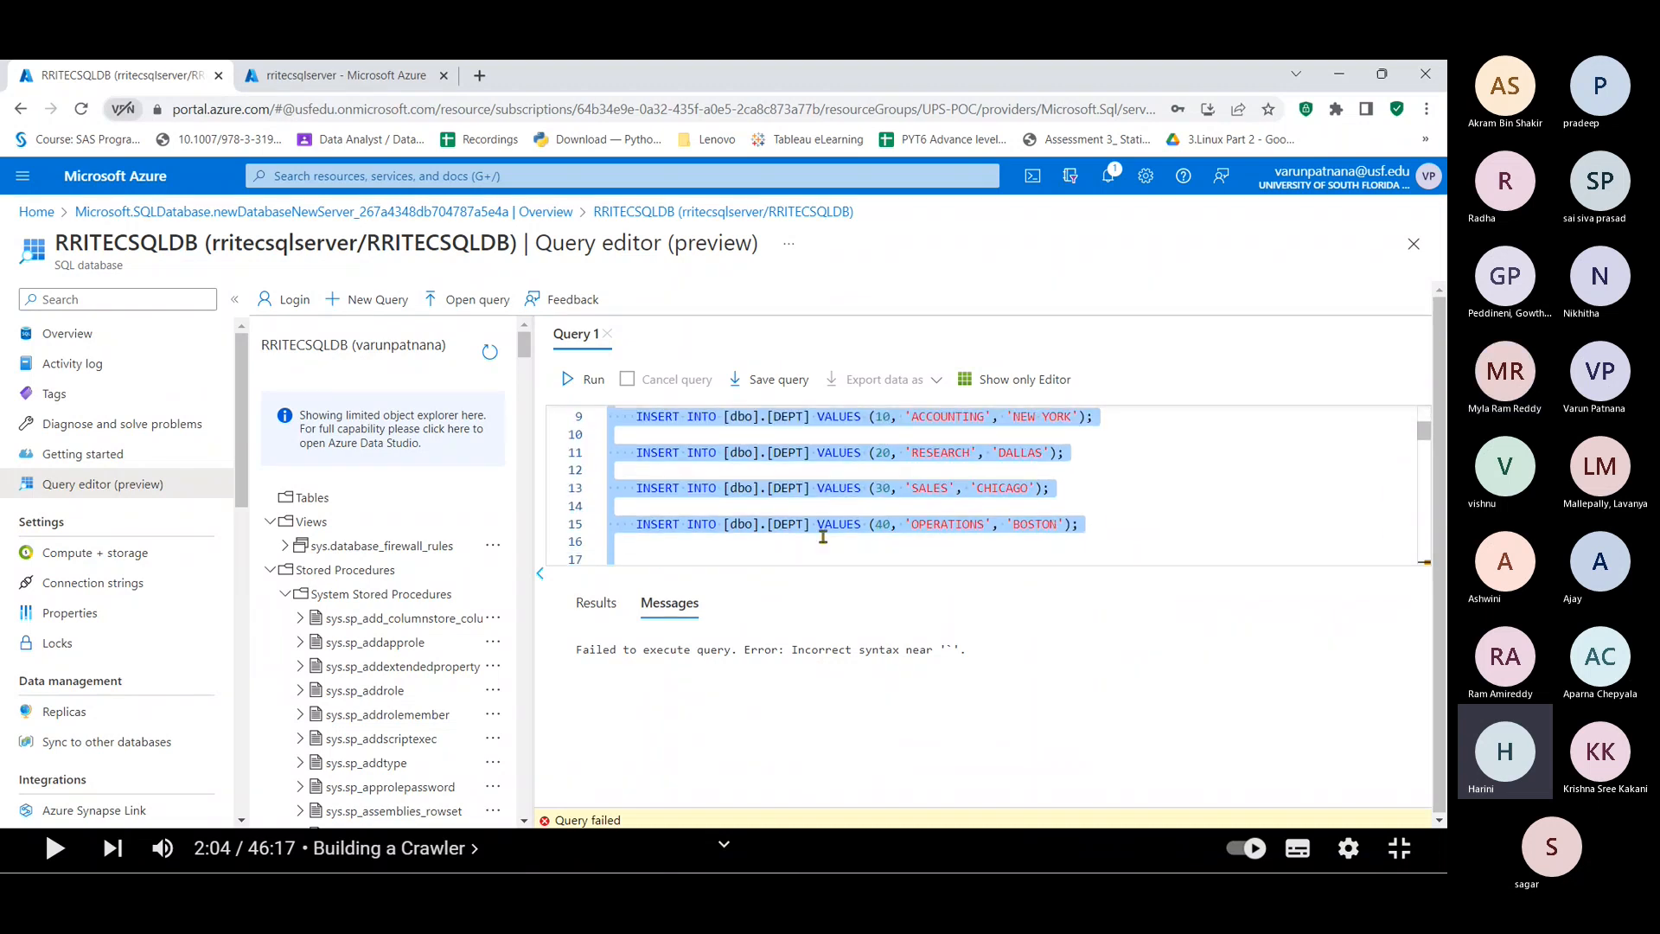
scroll(823, 537, down, 17)
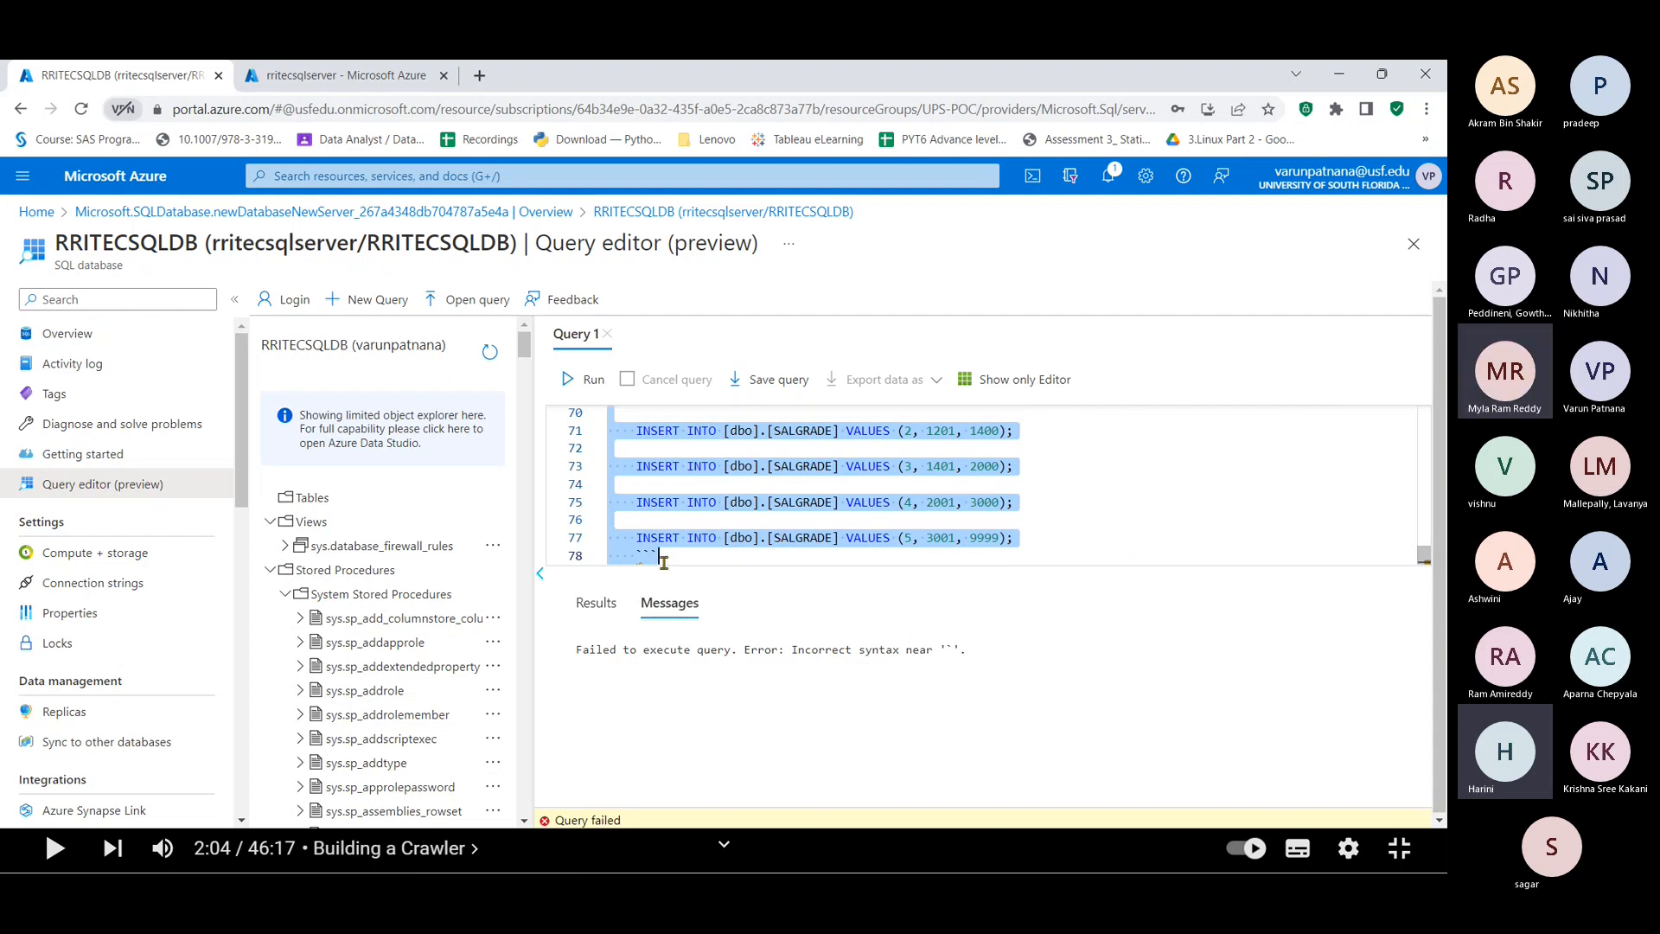
Step: Delete the trailing ``` line and rerun the script, which reports DEPT already exists
click(669, 562)
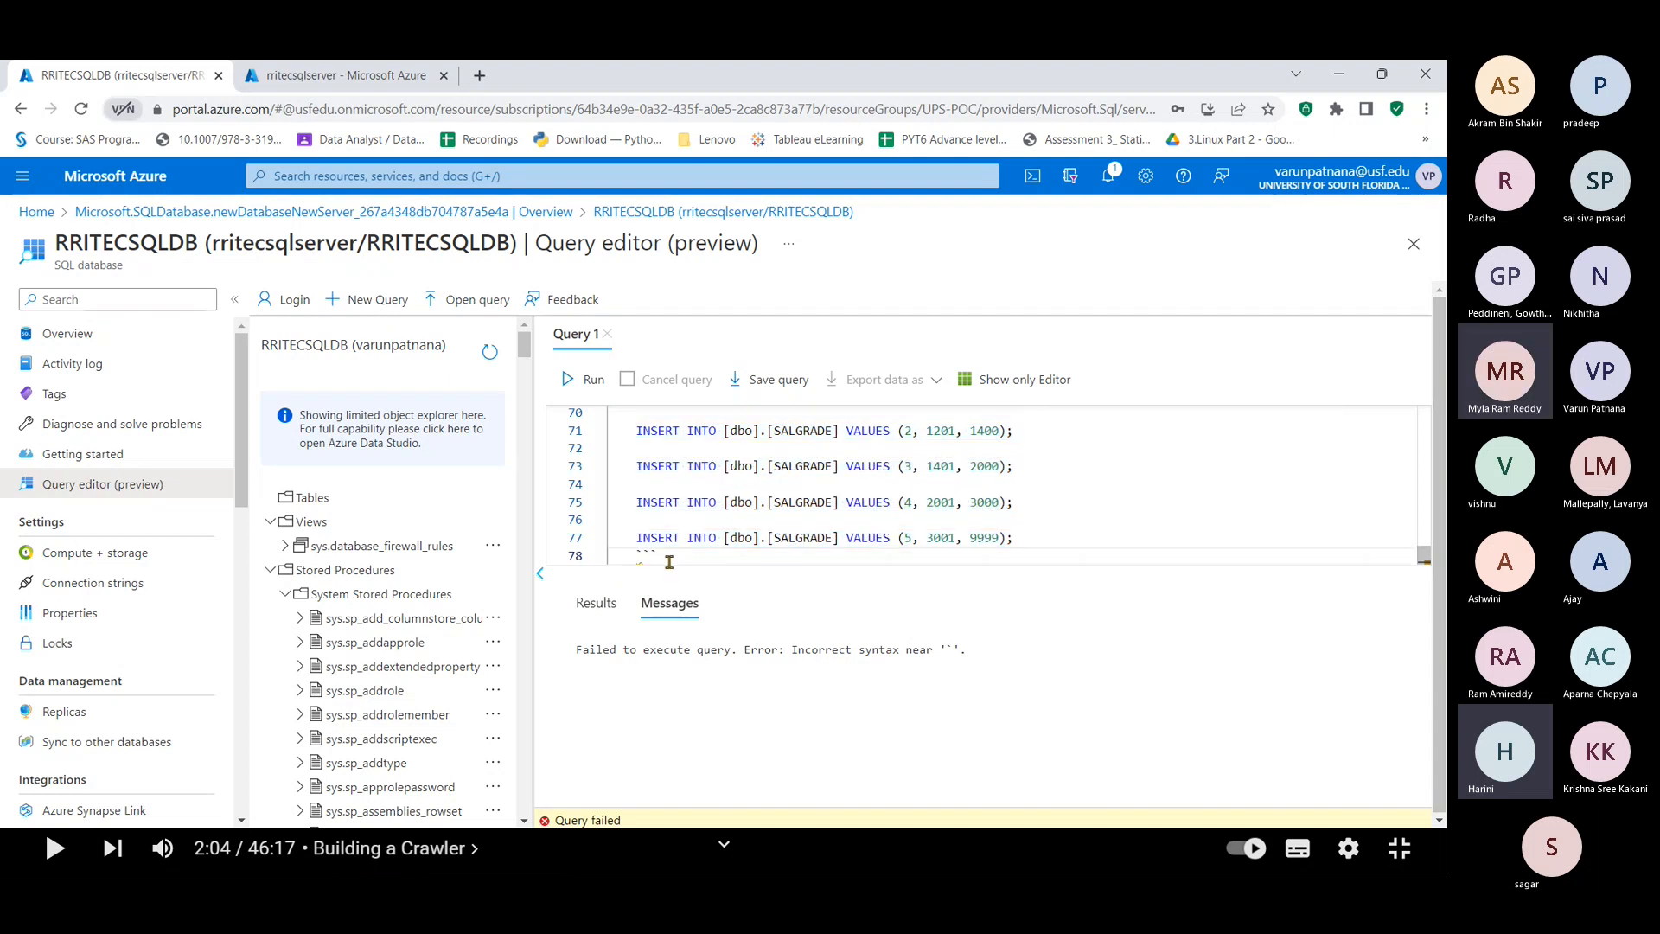
key(BackSpace)
key(BackSpace)
key(BackSpace)
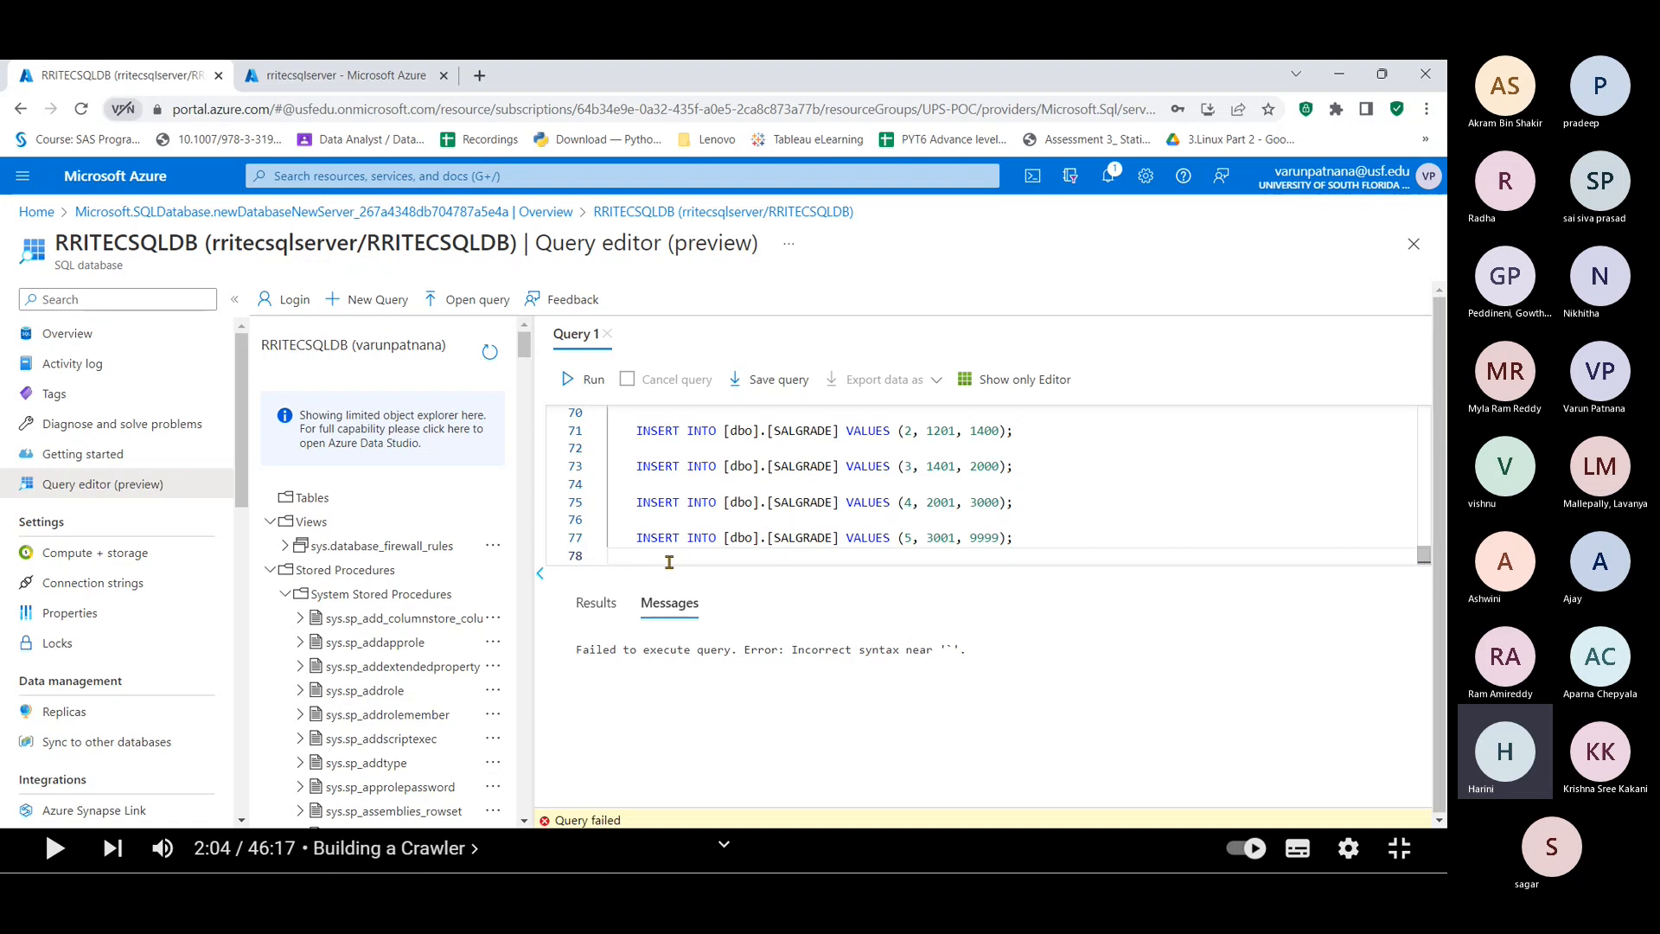
key(BackSpace)
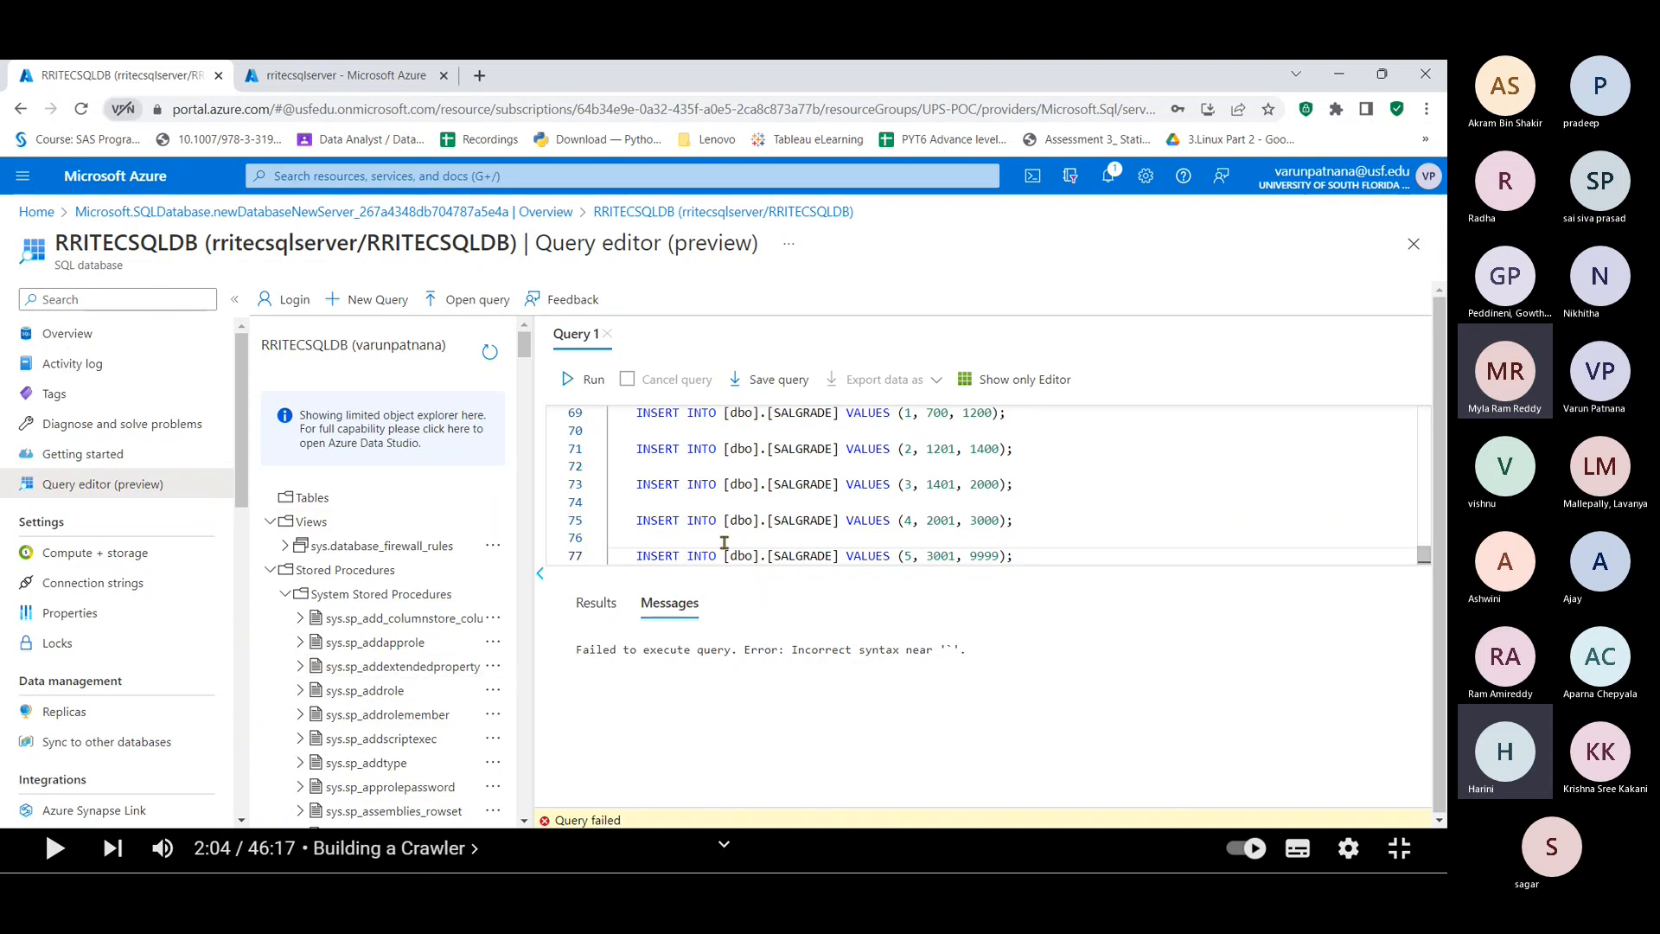
click(596, 603)
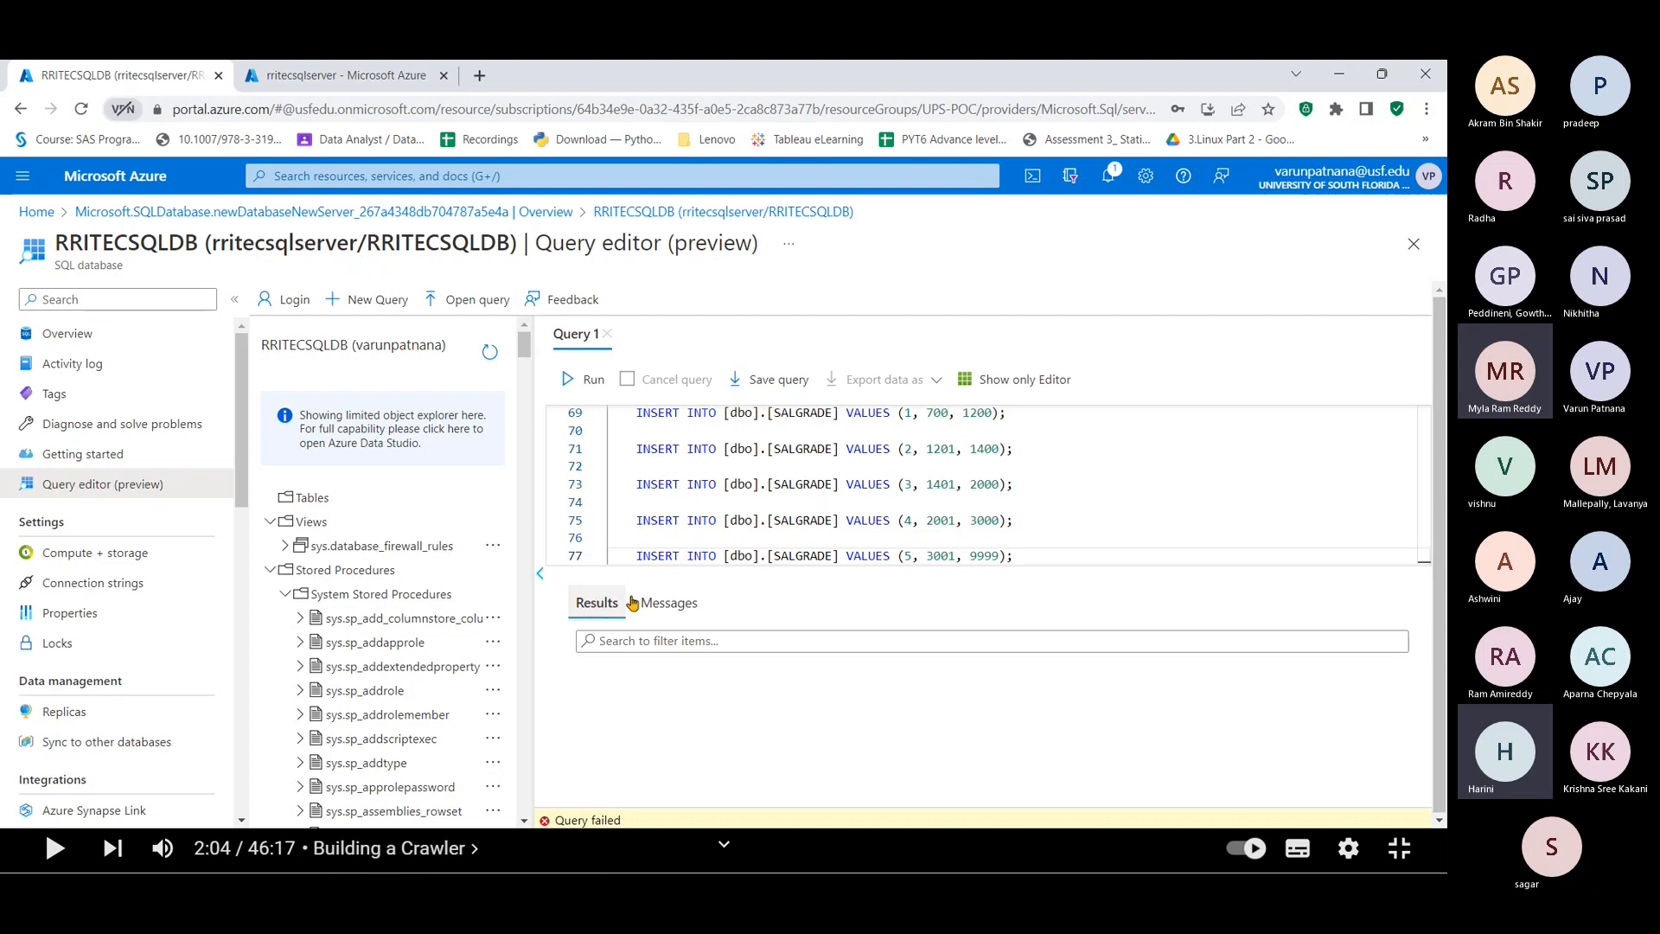
key(ctrl+a)
click(1047, 501)
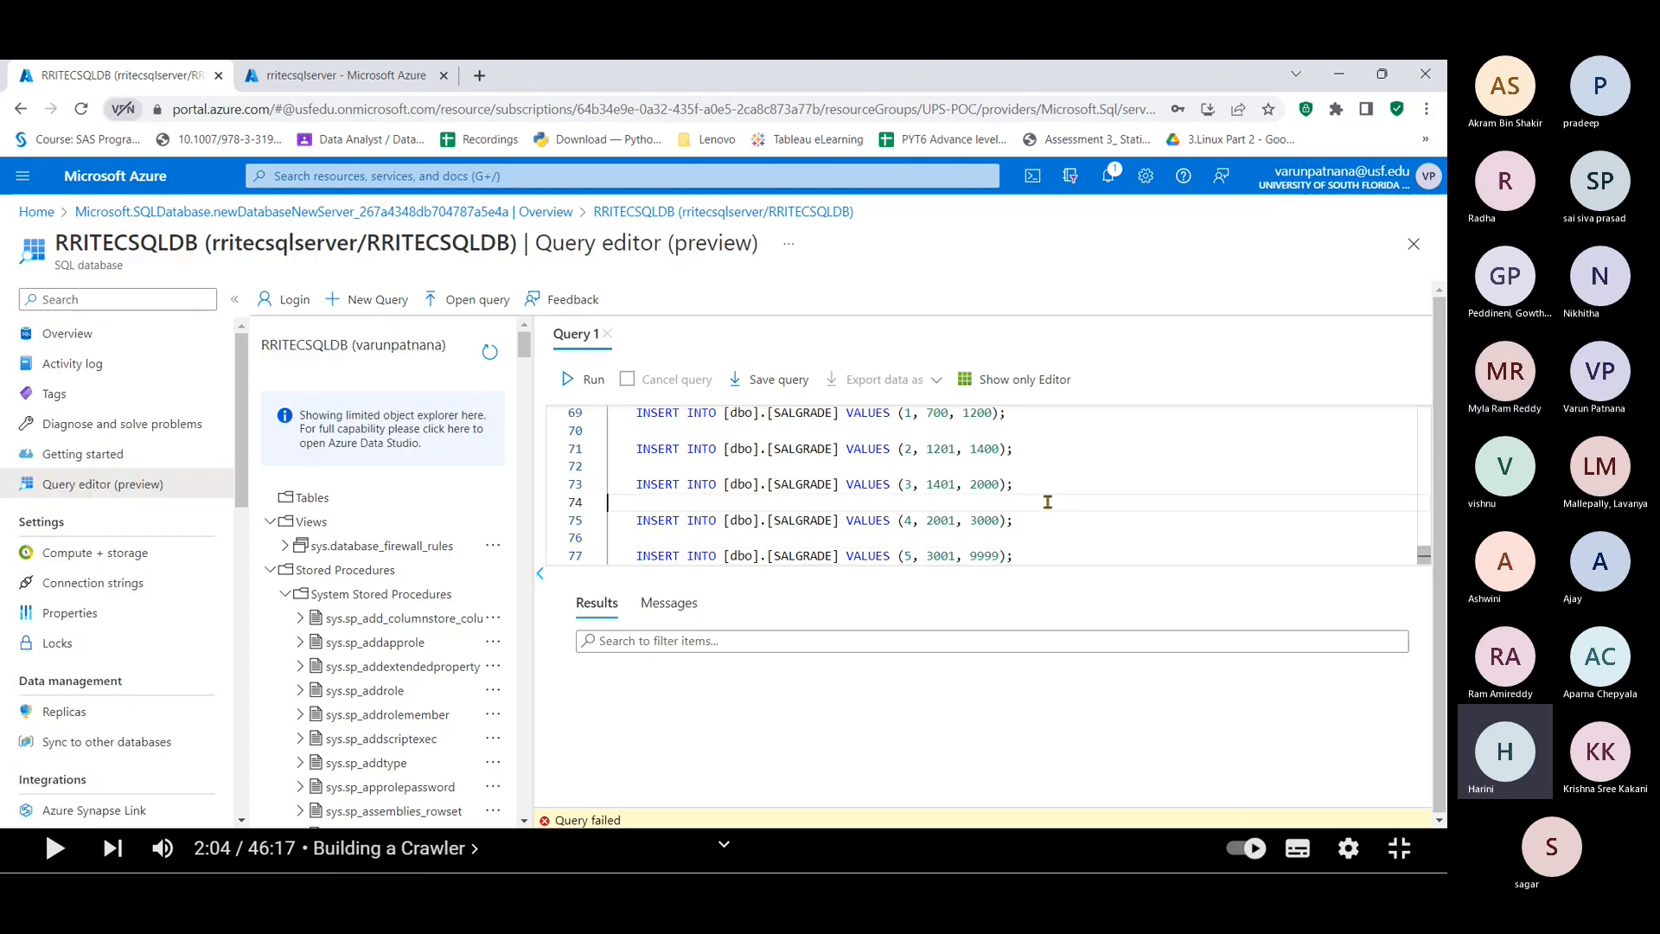
key(ctrl+a)
click(563, 389)
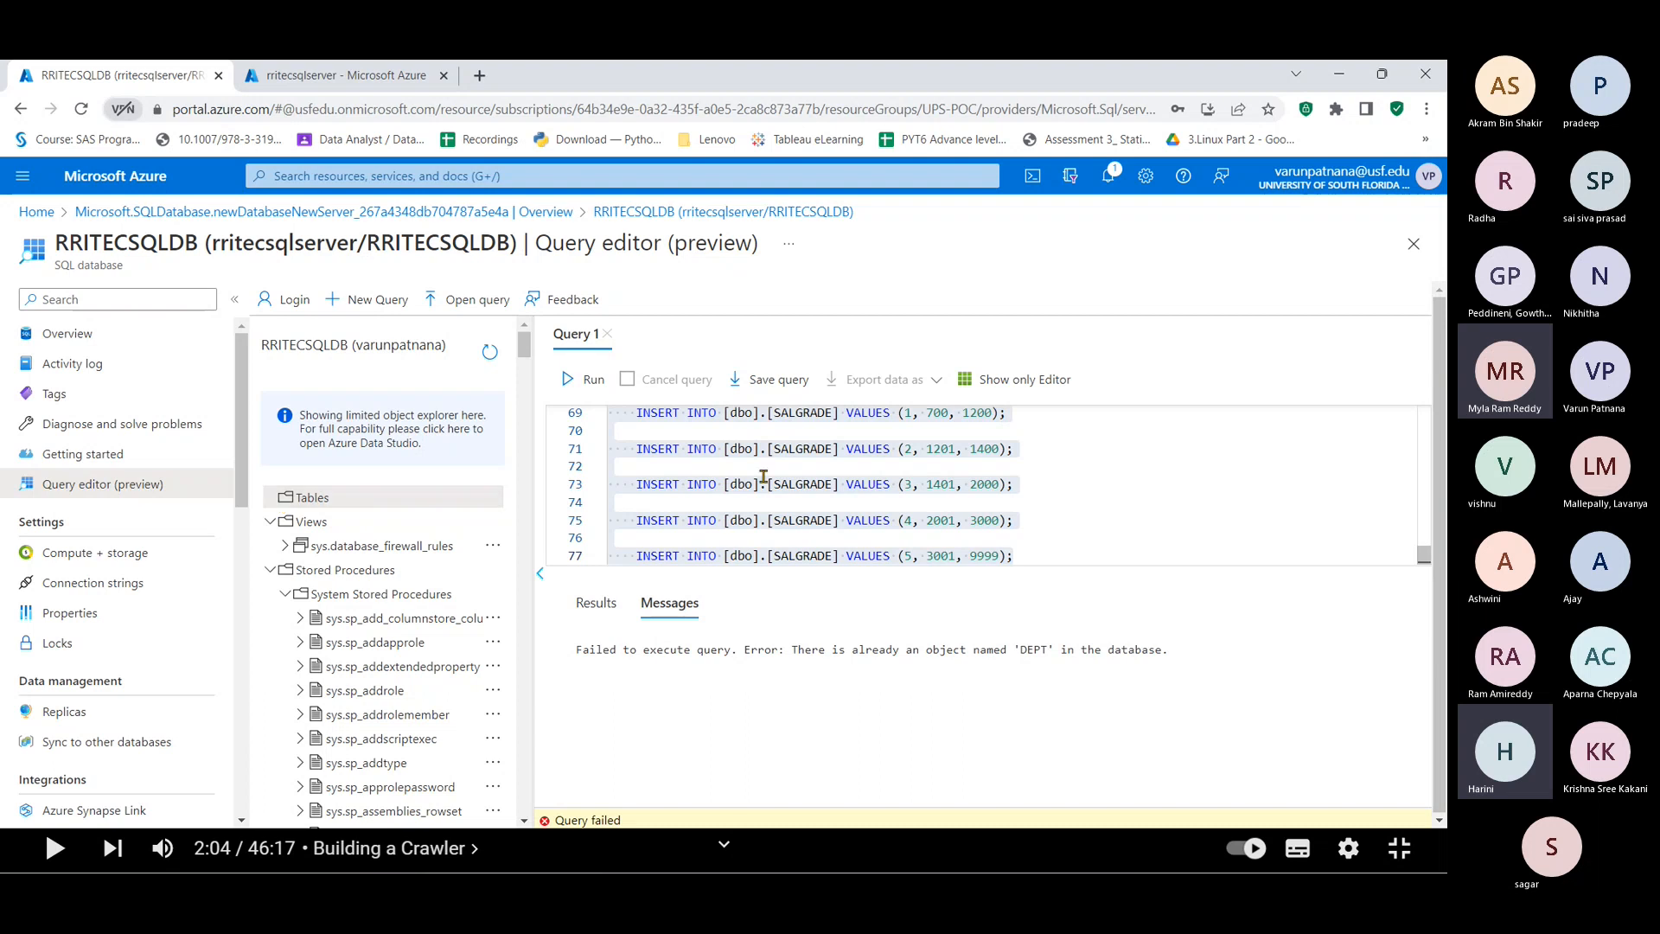
scroll(763, 476, up, 3)
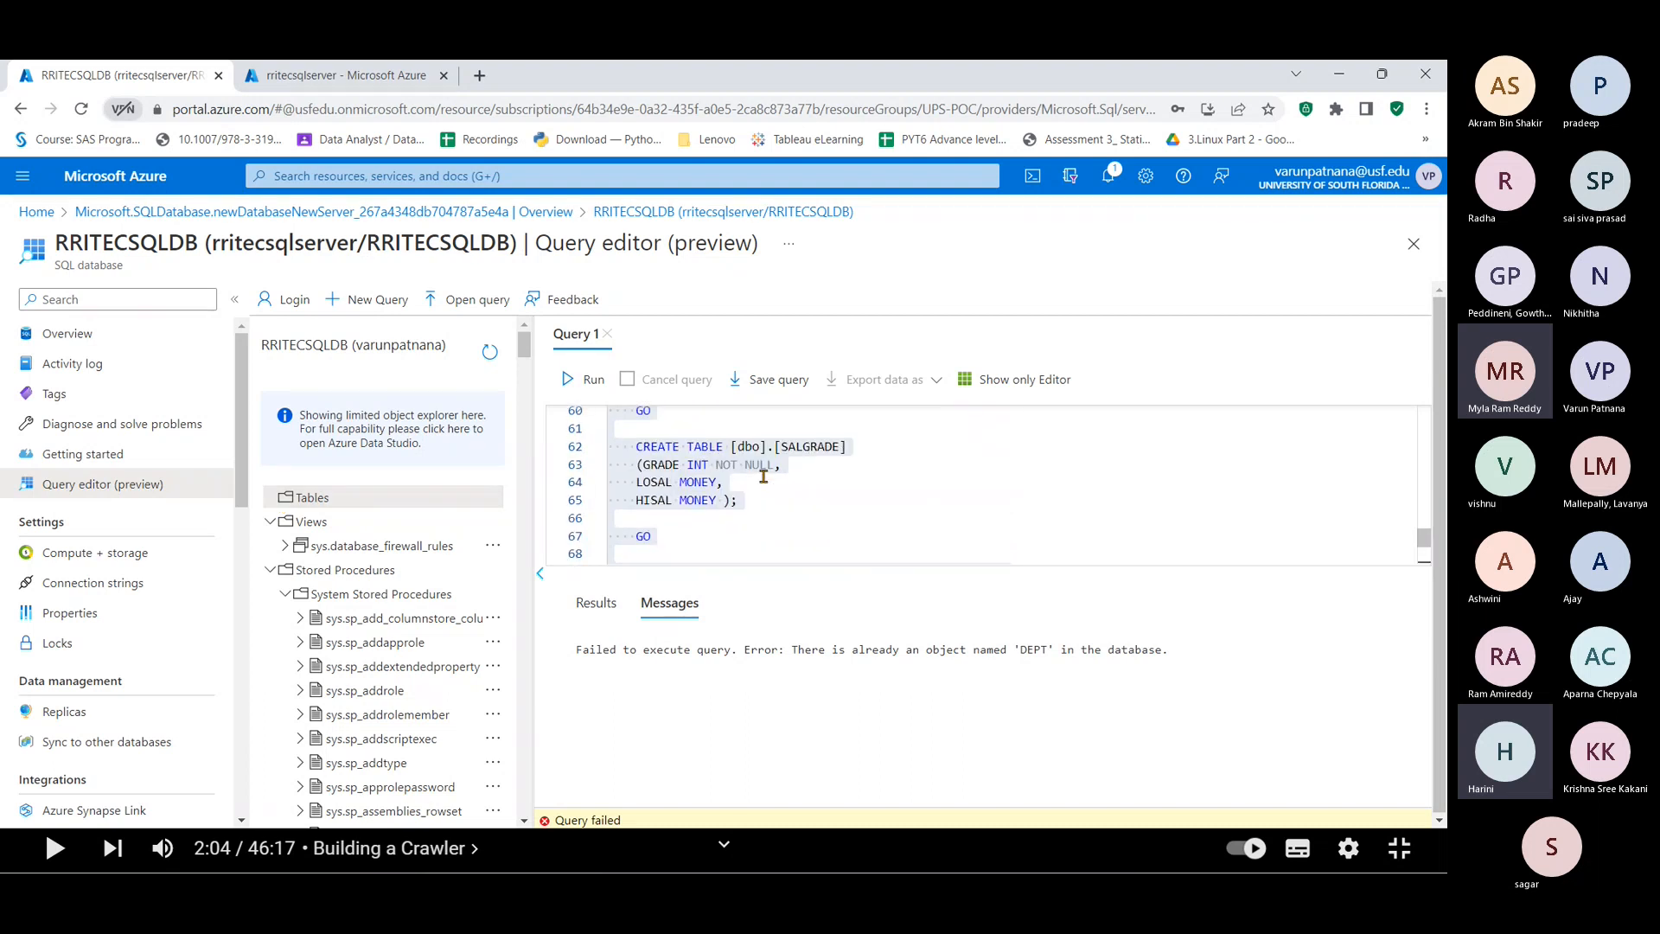
scroll(763, 476, down, 3)
scroll(763, 476, up, 6)
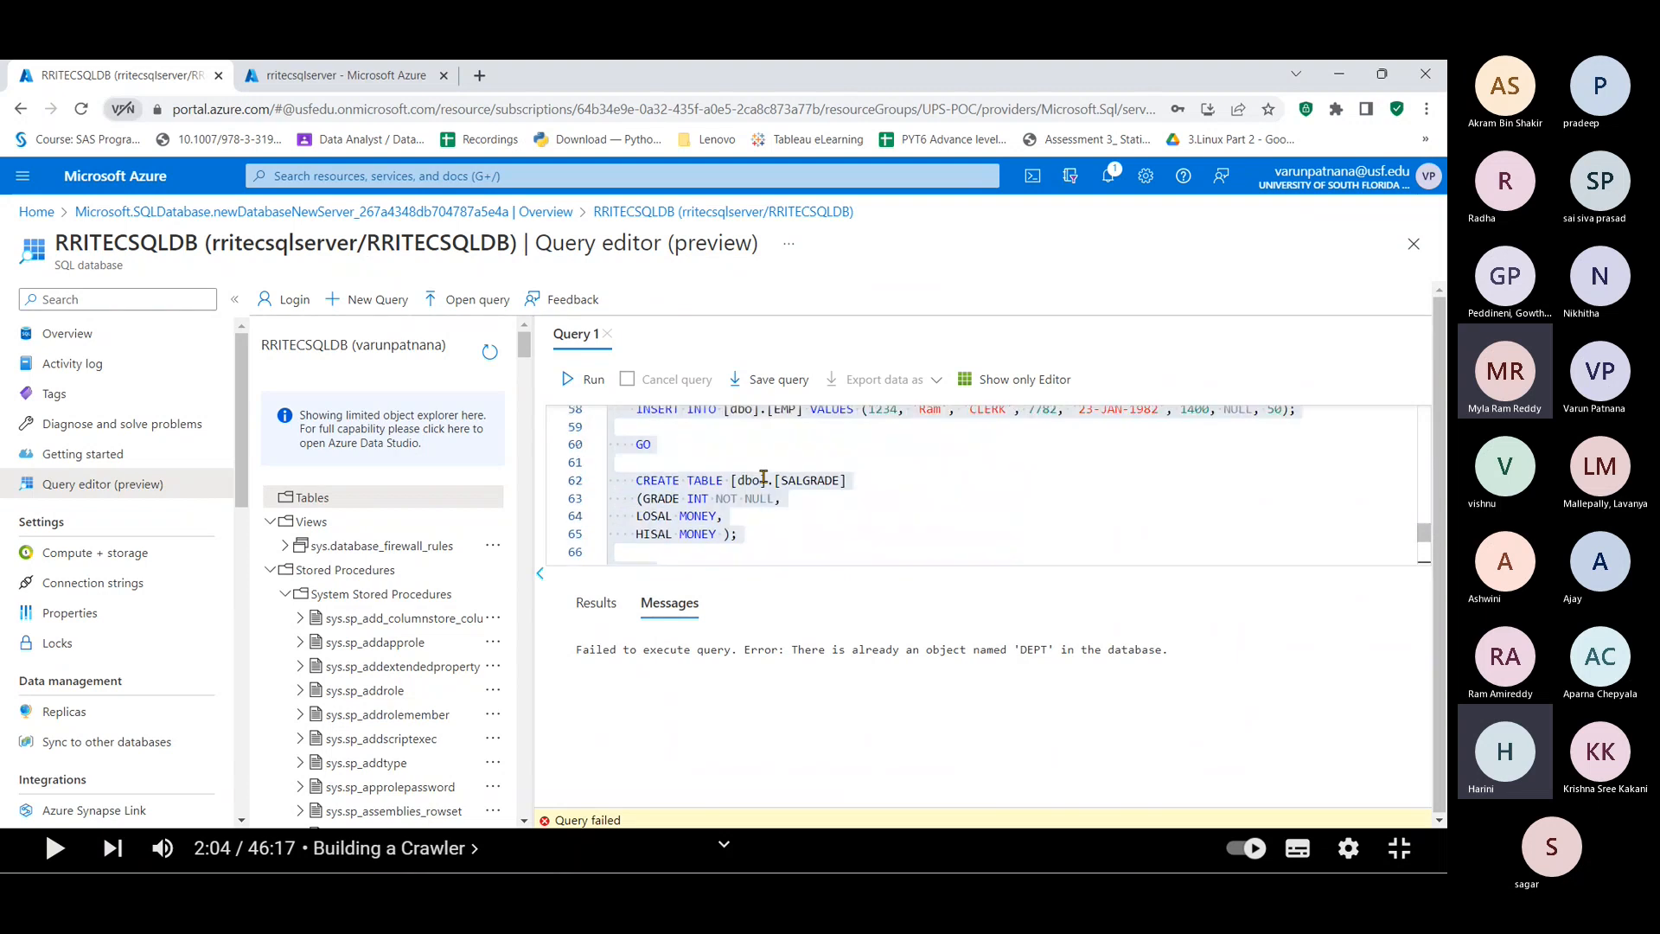
scroll(764, 477, down, 2)
scroll(764, 477, down, 1)
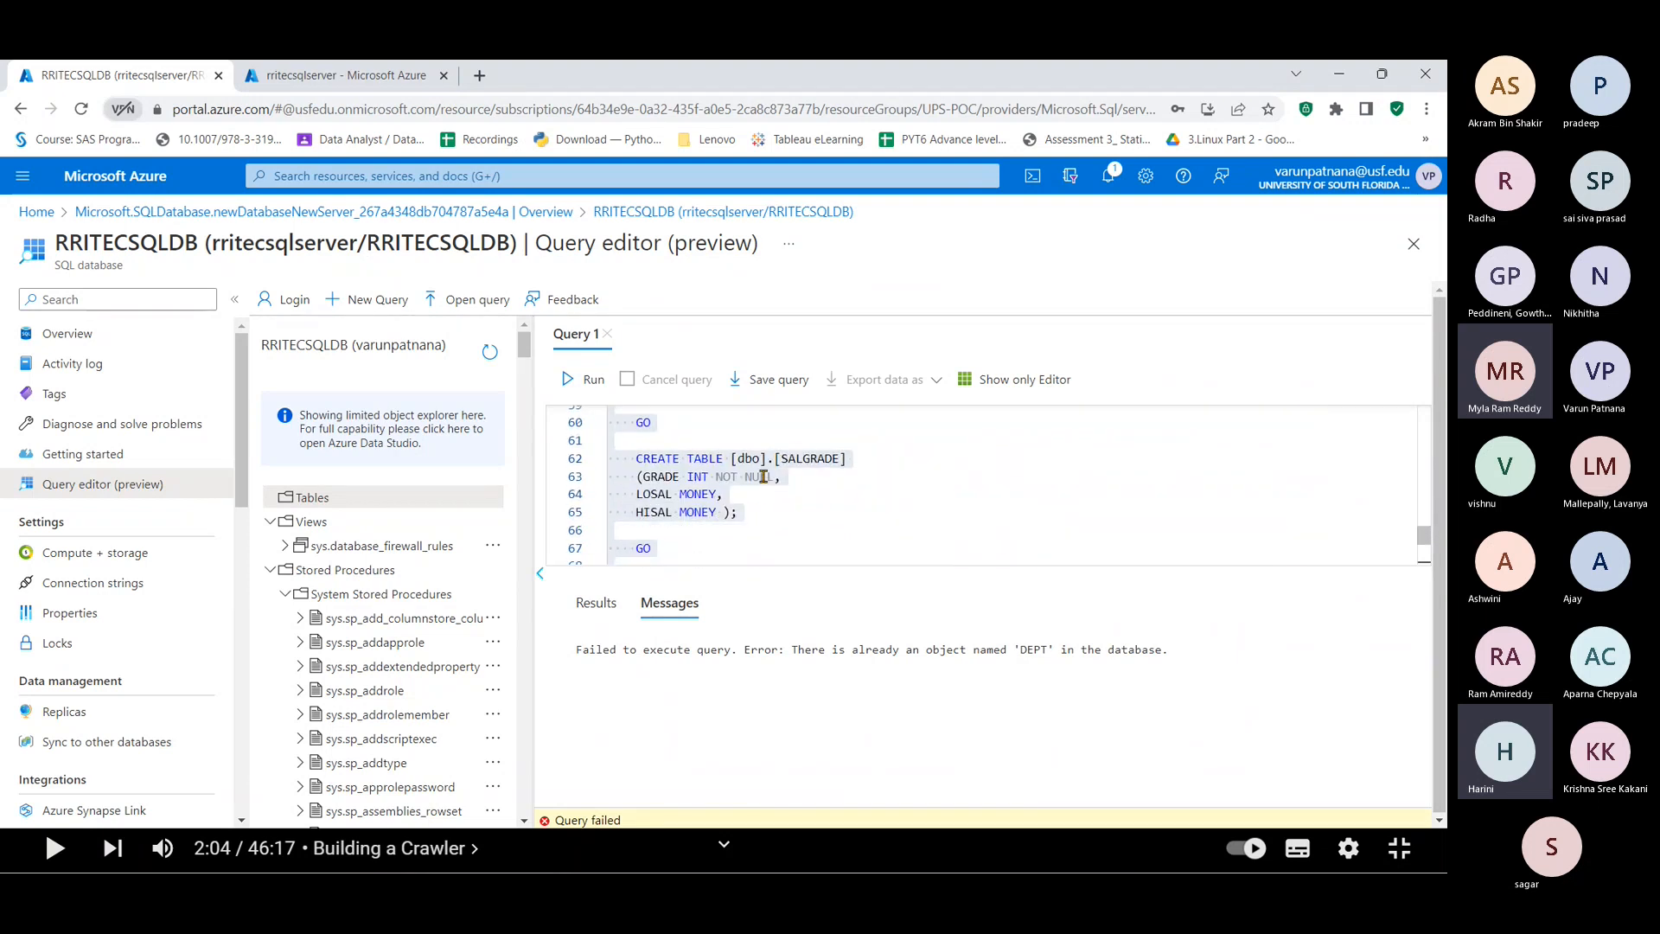
scroll(764, 476, down, 1)
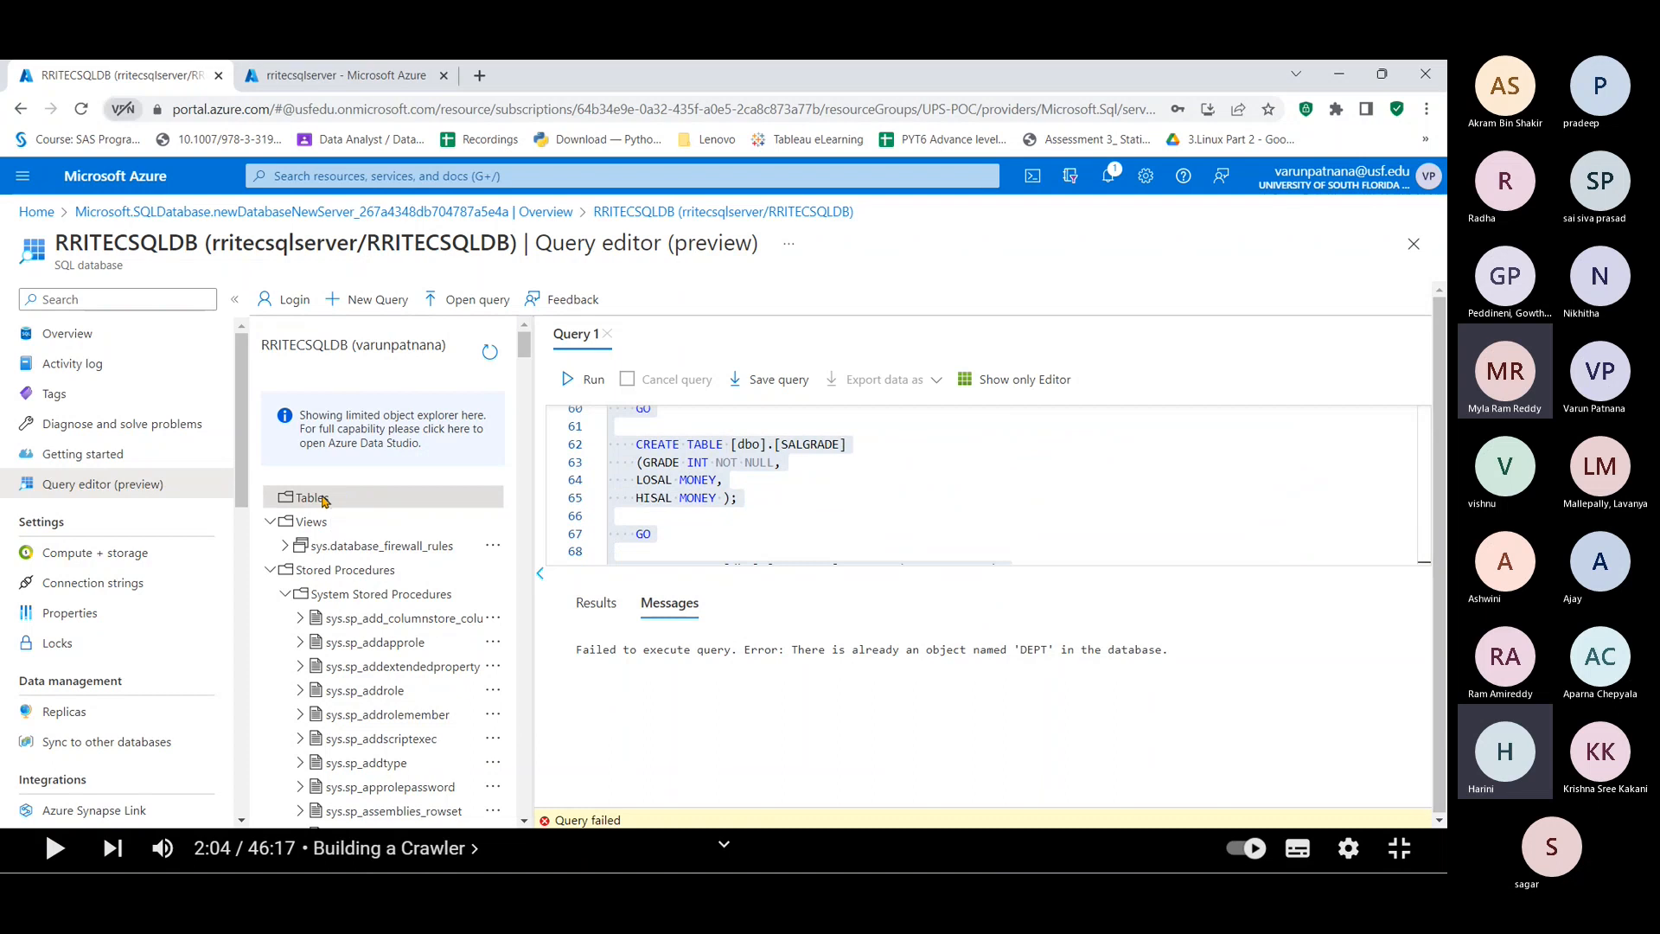
Step: Refresh to list the DEPT, EMP and SALGRADE tables, then run select * from [dbo].[DEPT]
click(494, 362)
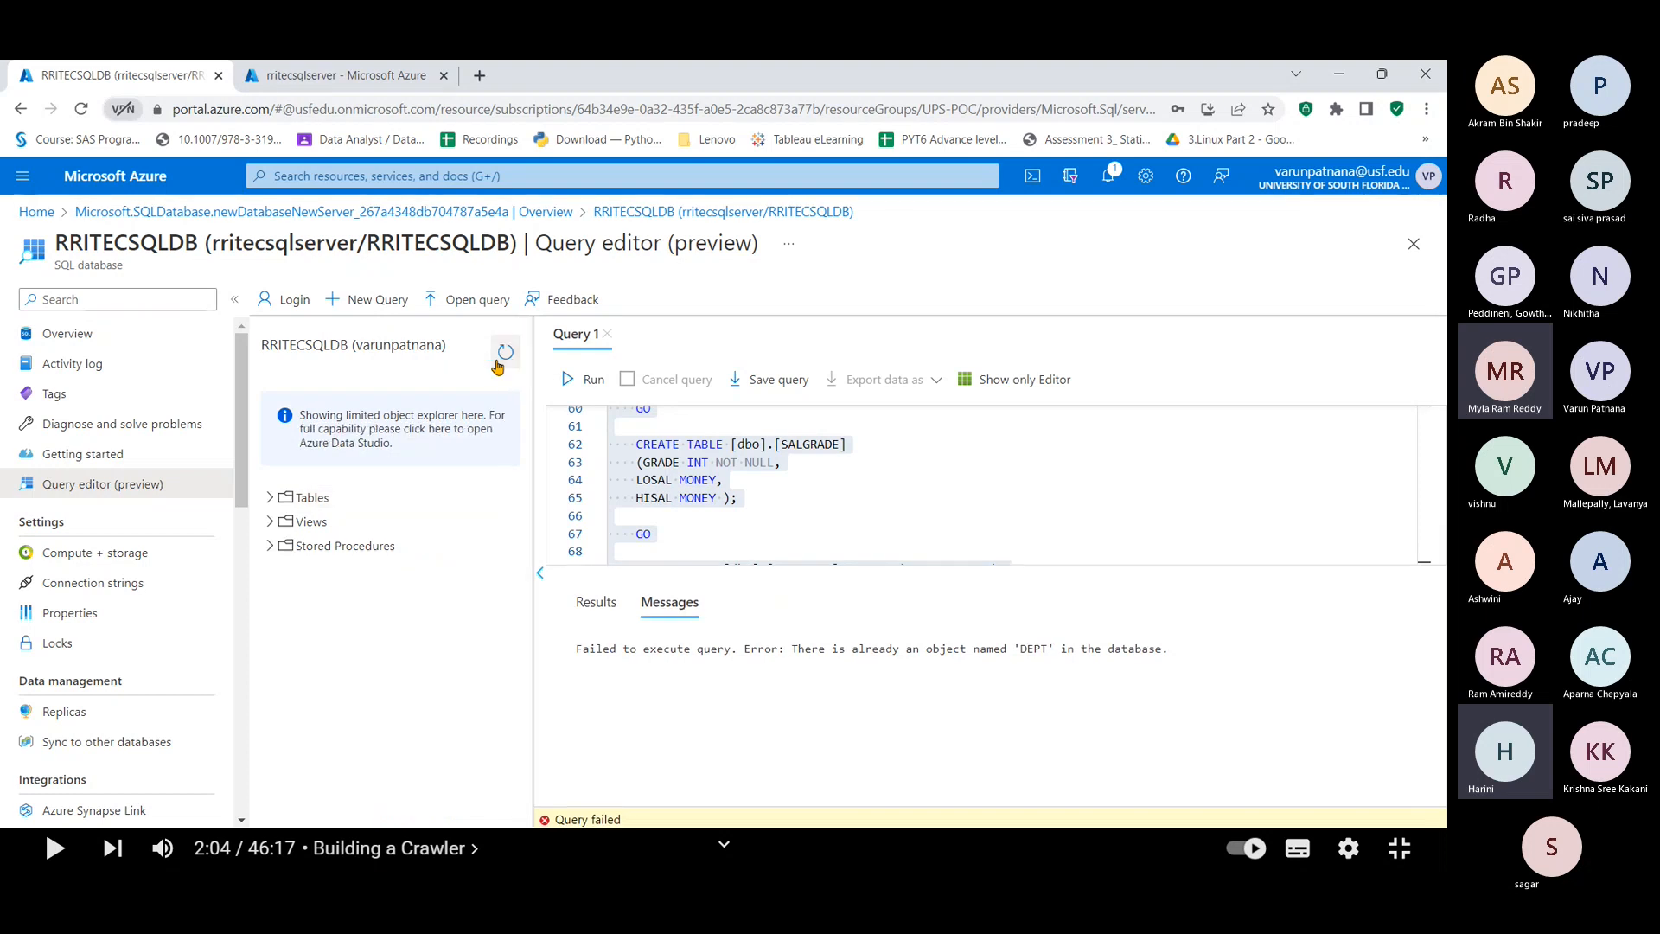
click(269, 498)
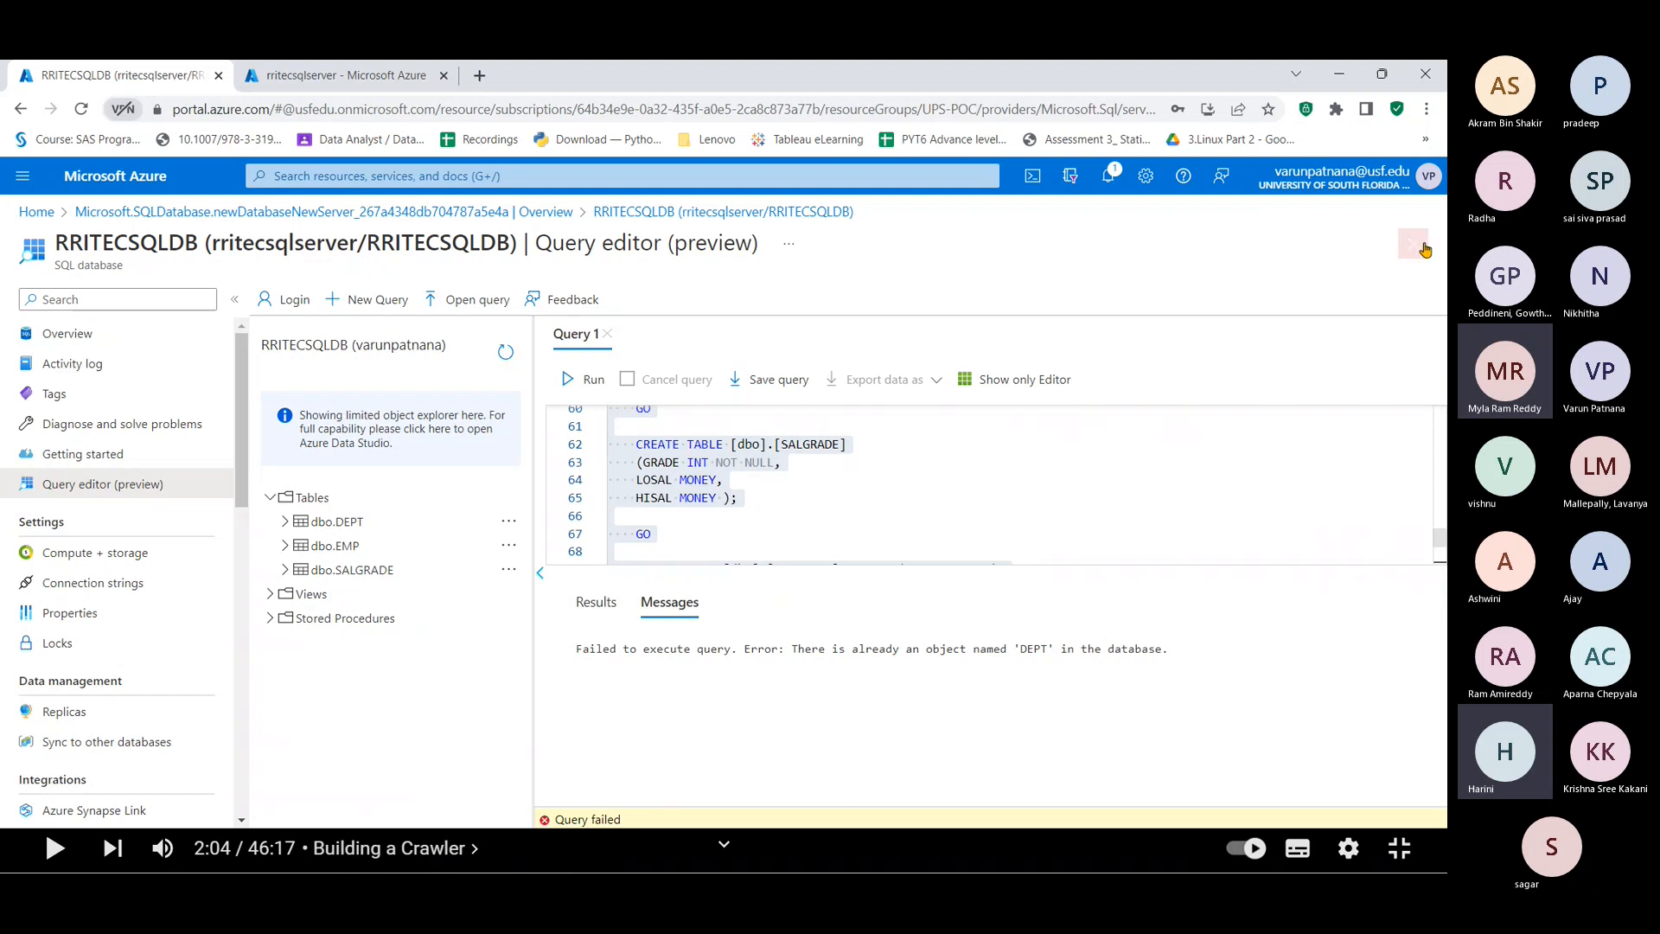
key(ctrl+a)
click(1130, 518)
key(ctrl+a)
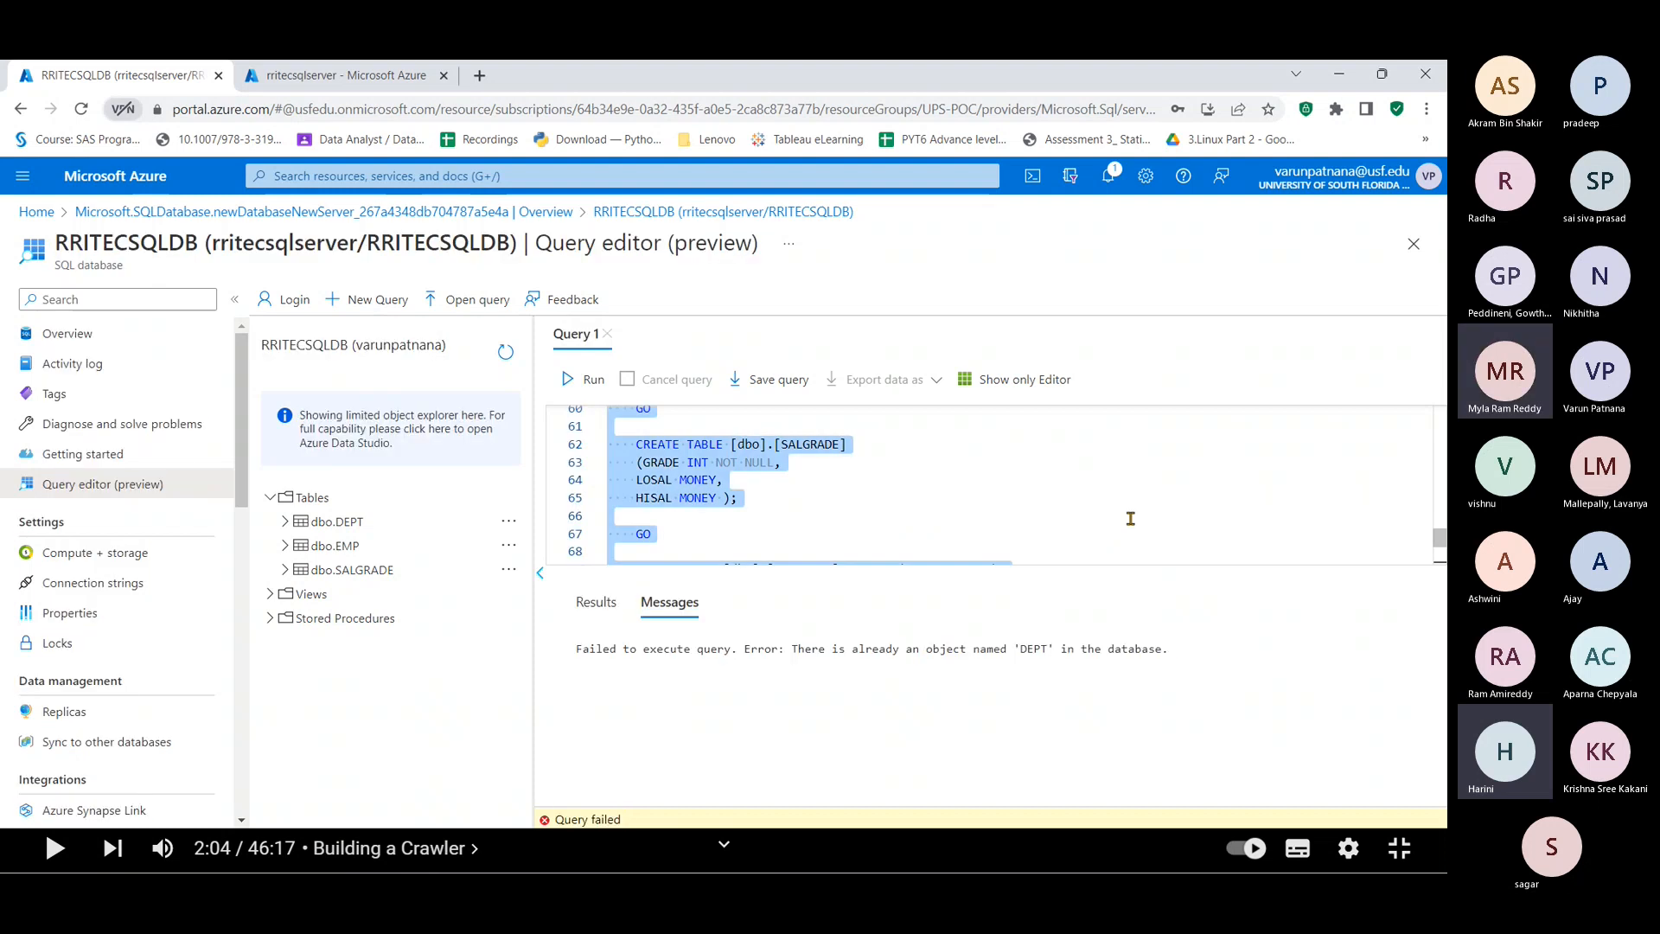
key(BackSpace)
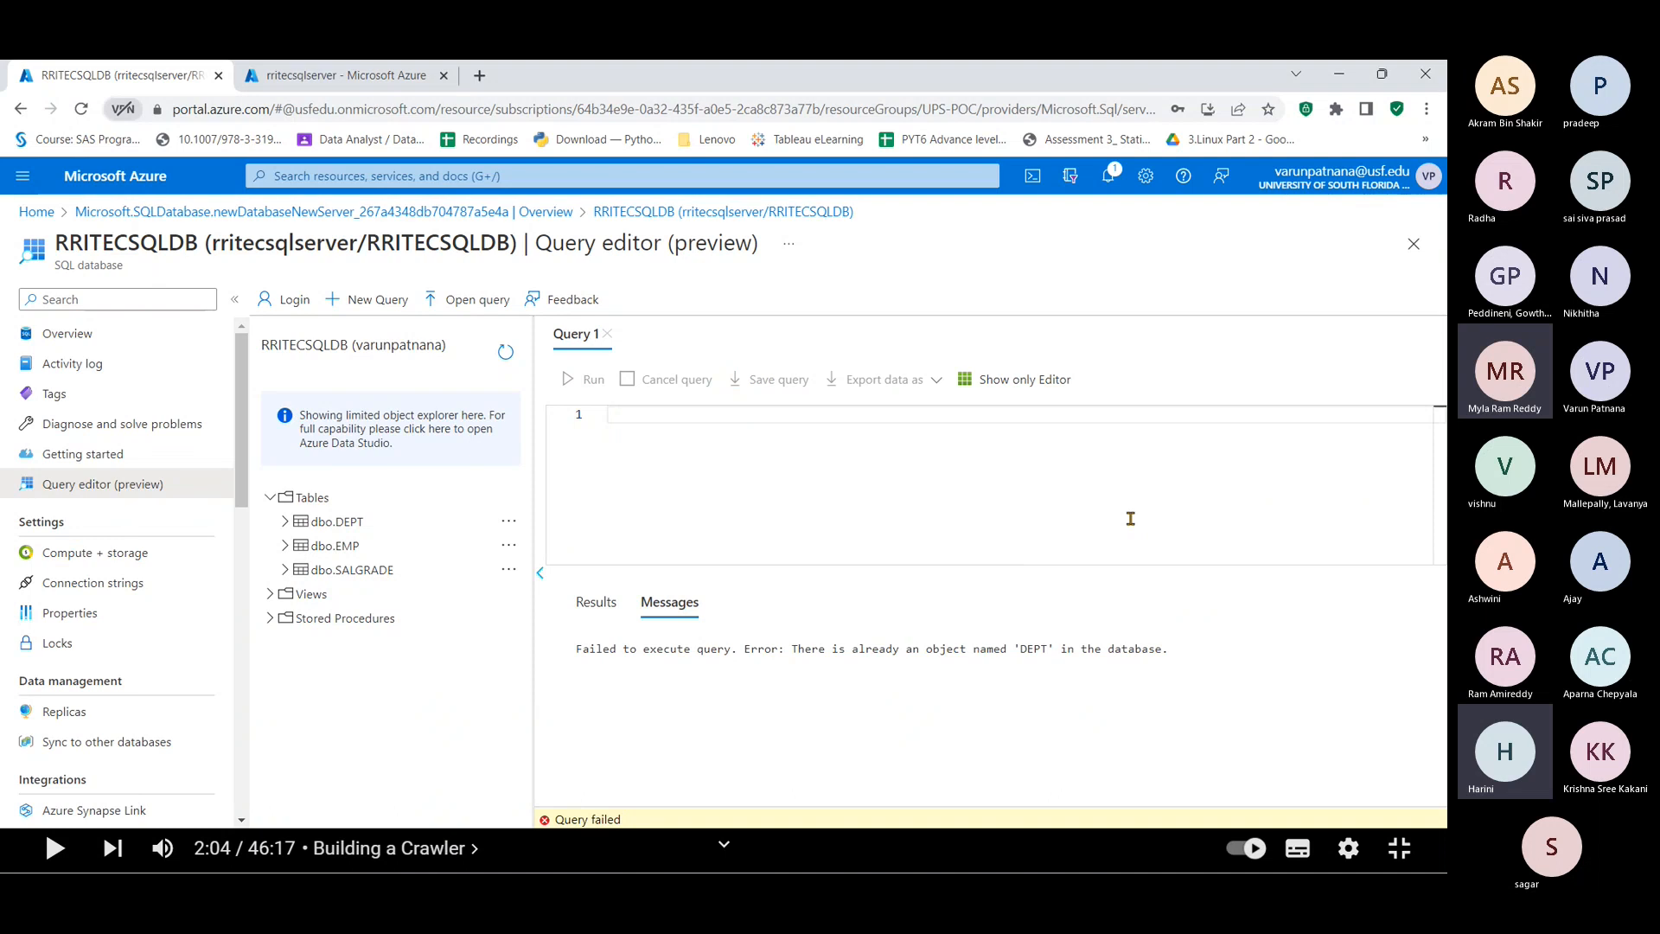
text(select )
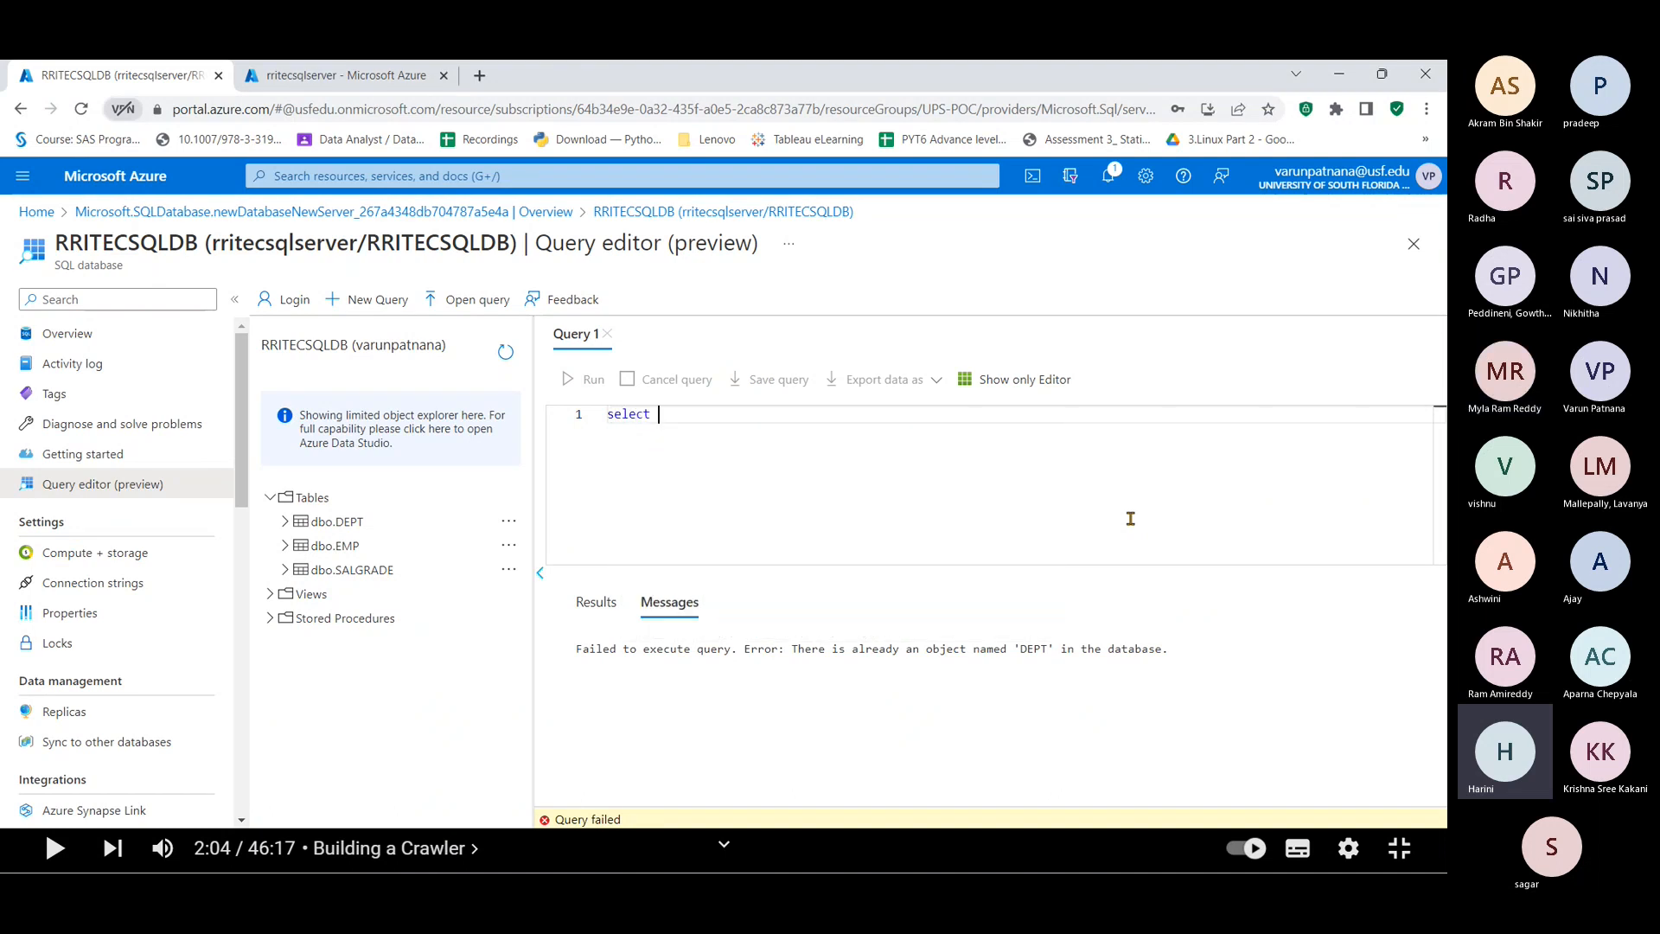
text(* from dept)
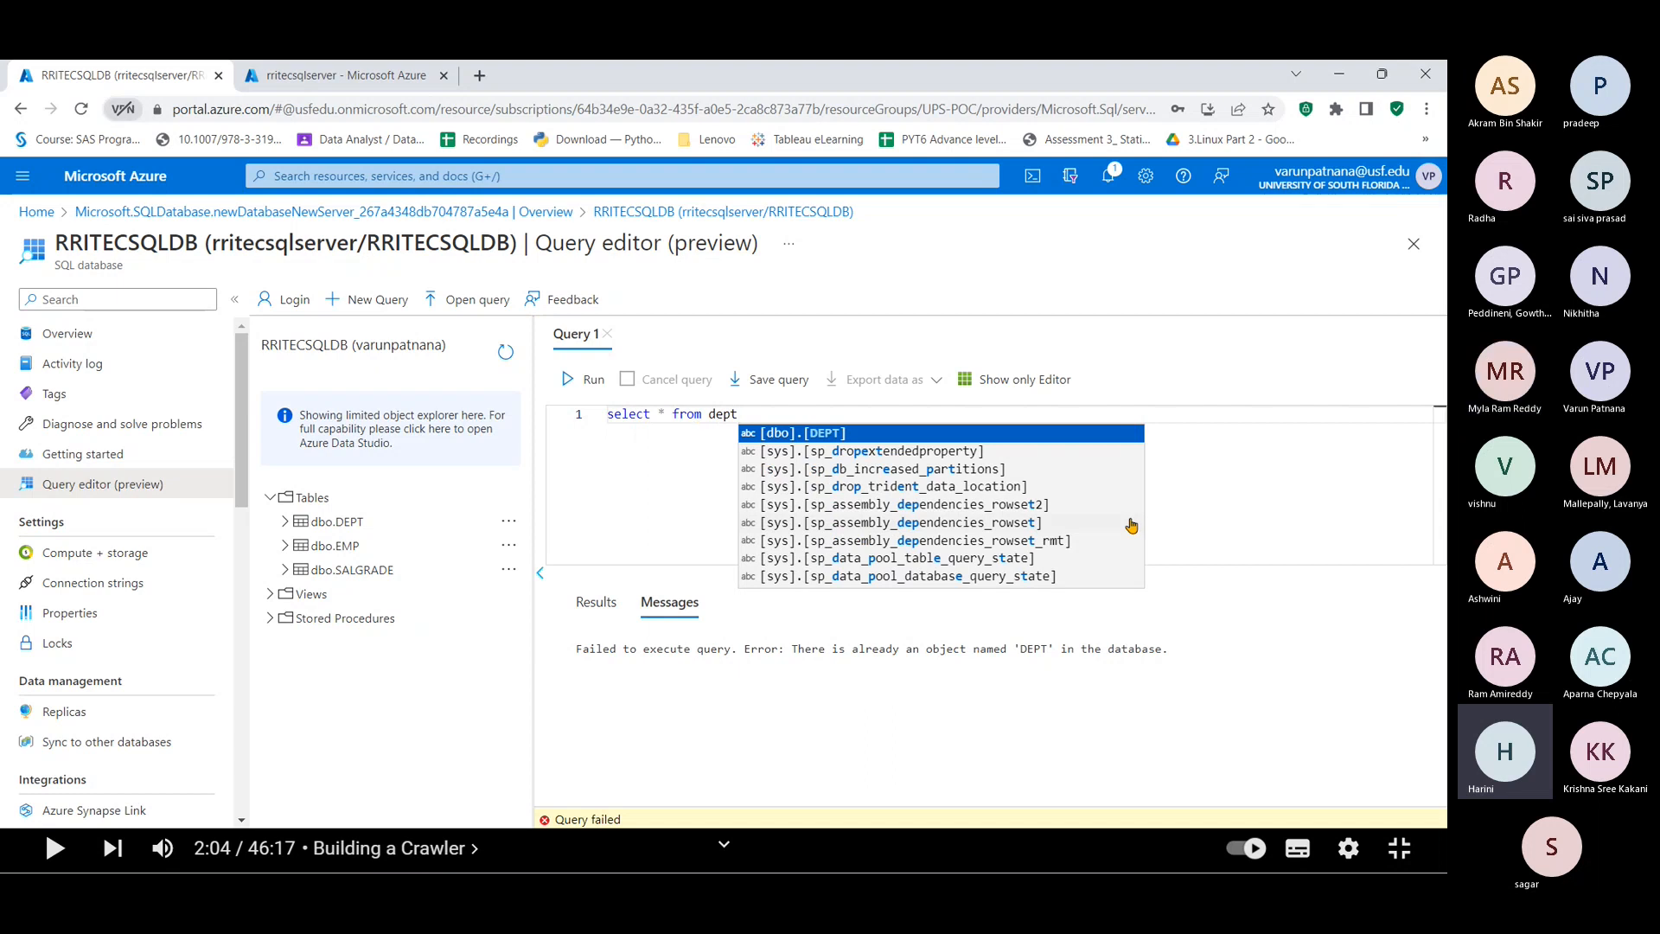
key(Return)
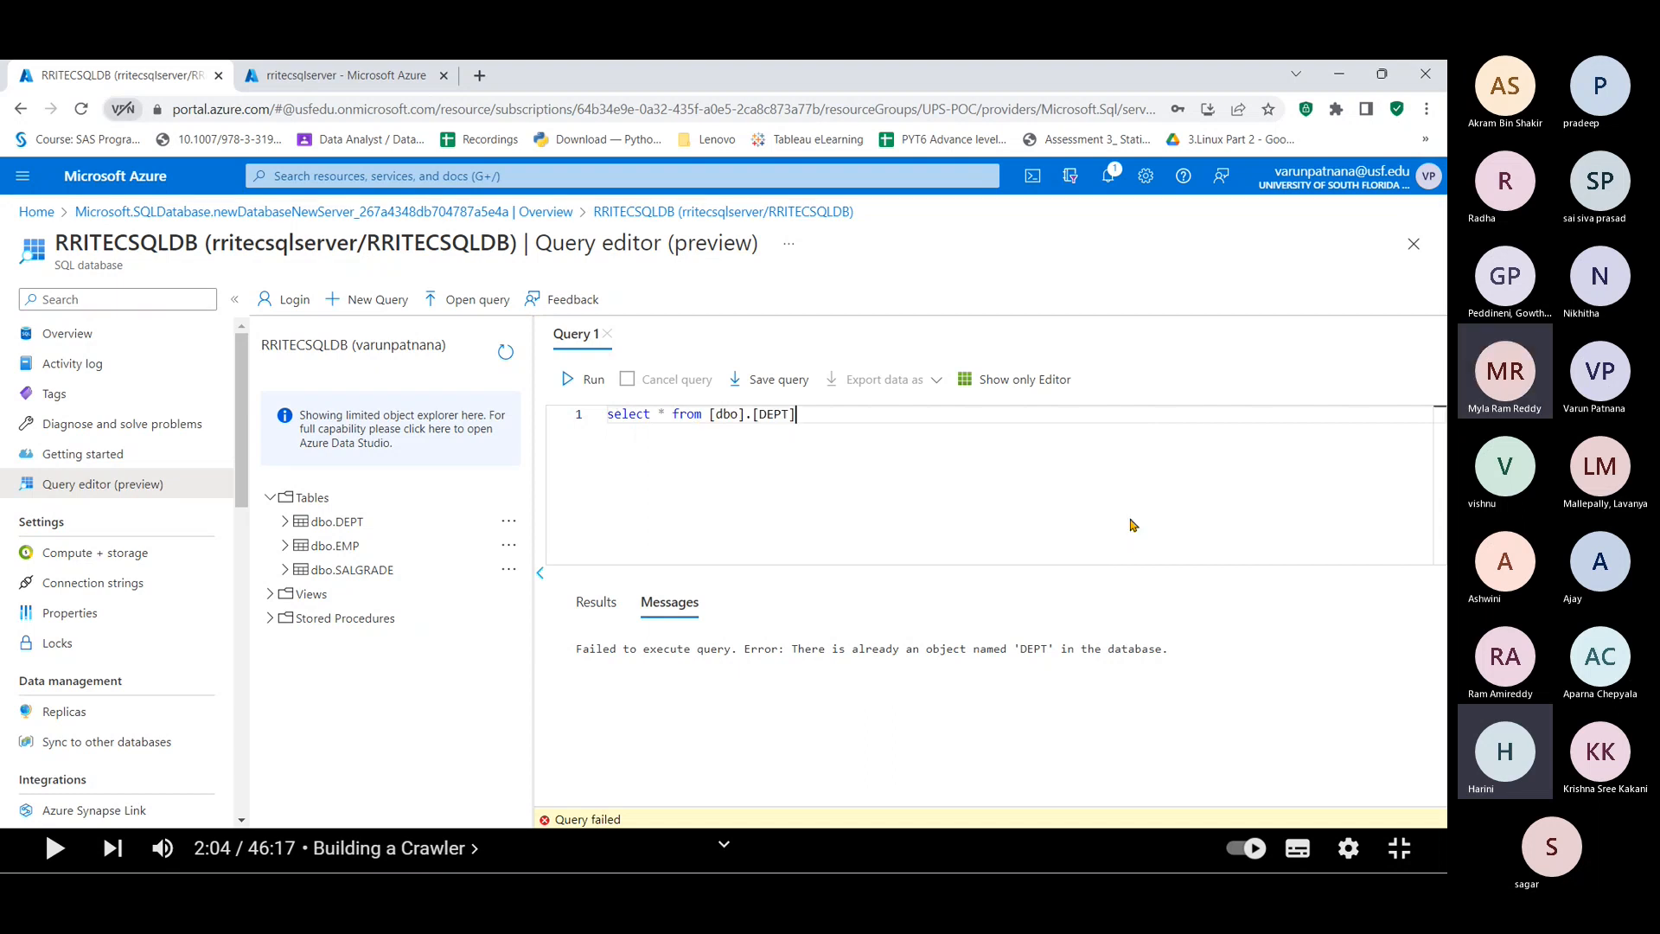
key(ctrl+shift+e)
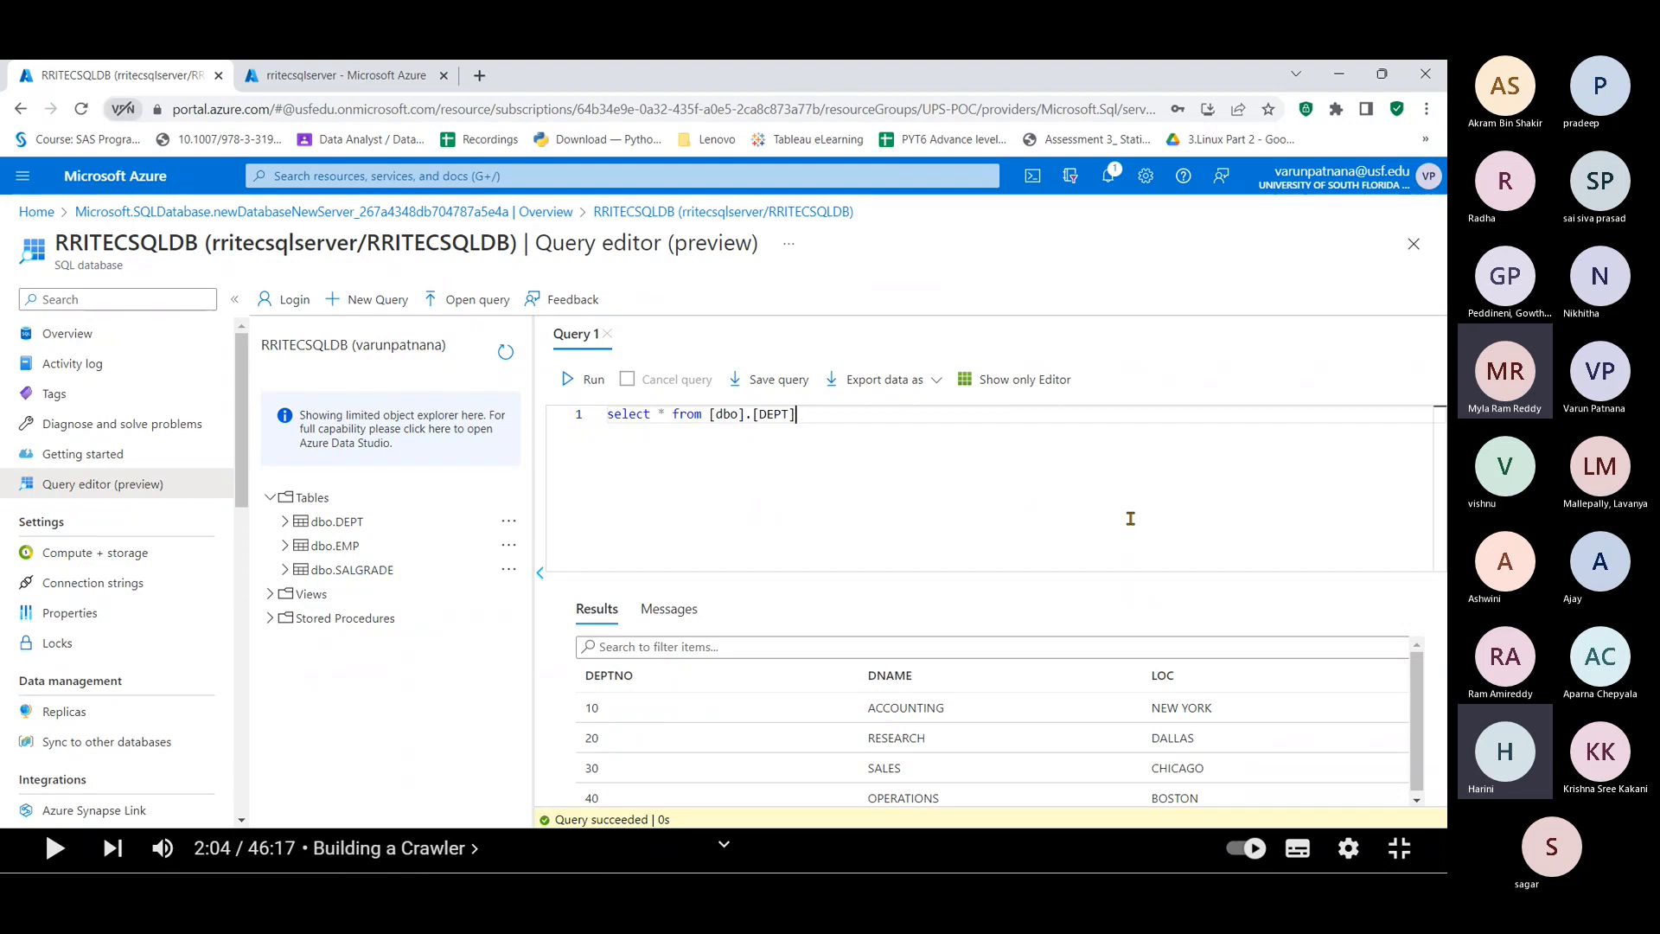
Step: Change the query to select from [dbo].[EMP] and run it
key(BackSpace)
key(BackSpace)
key(BackSpace)
key(BackSpace)
key(BackSpace)
key(BackSpace)
key(BackSpace)
key(BackSpace)
key(BackSpace)
key(BackSpace)
key(BackSpace)
key(BackSpace)
text(em)
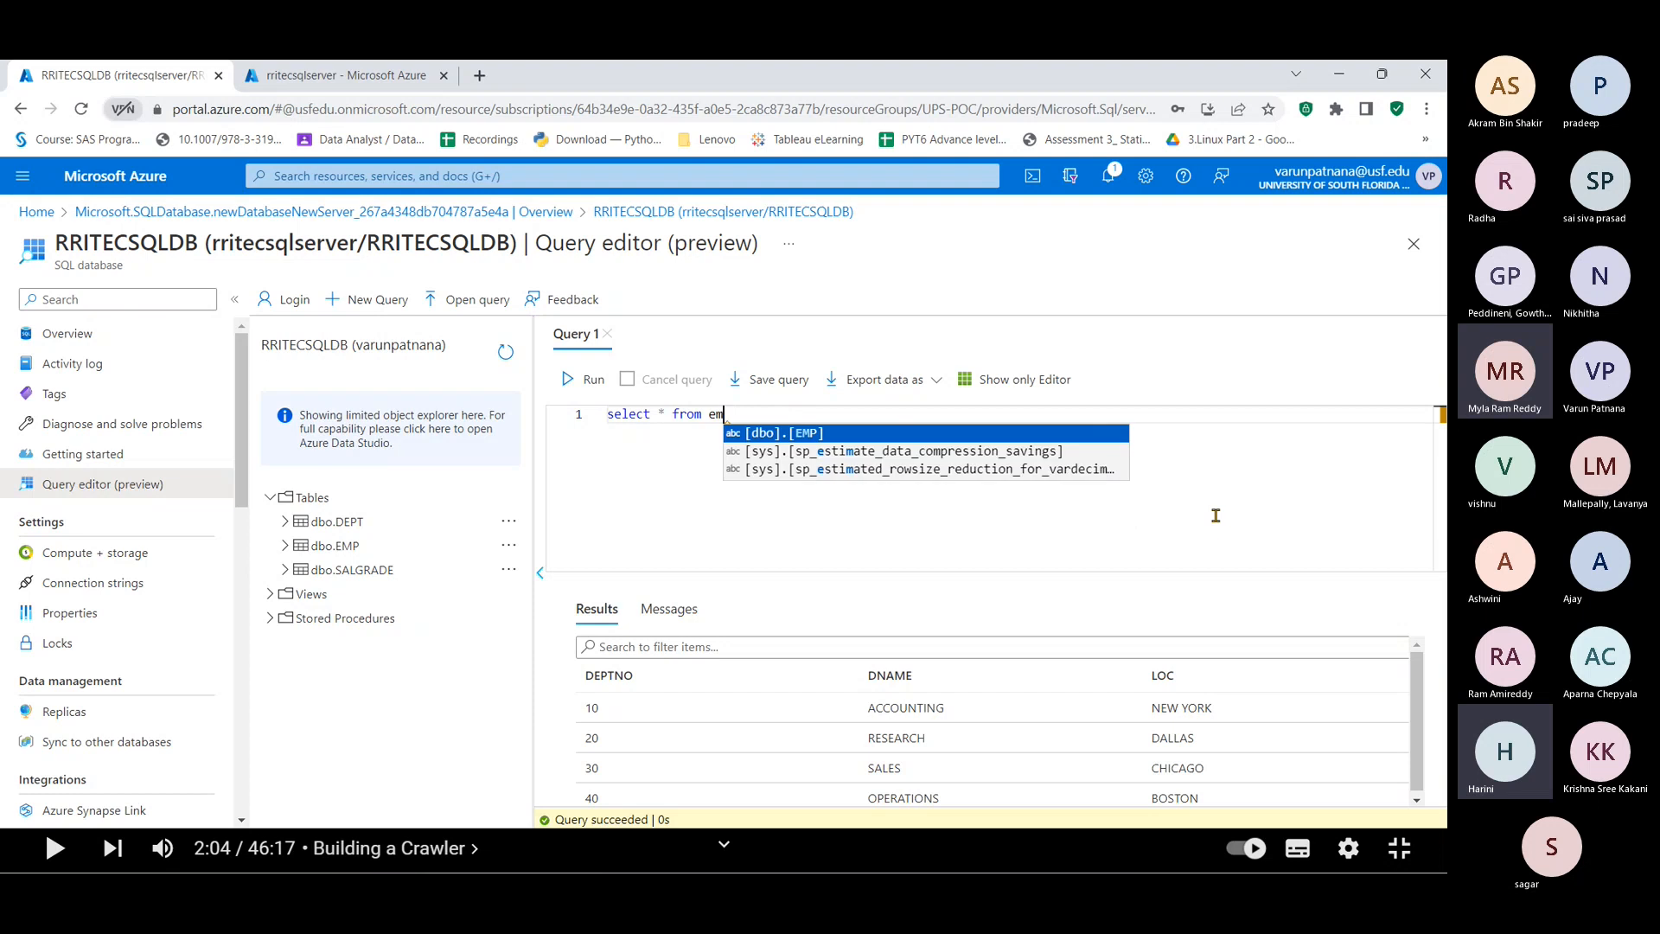
key(Return)
key(ctrl+Return)
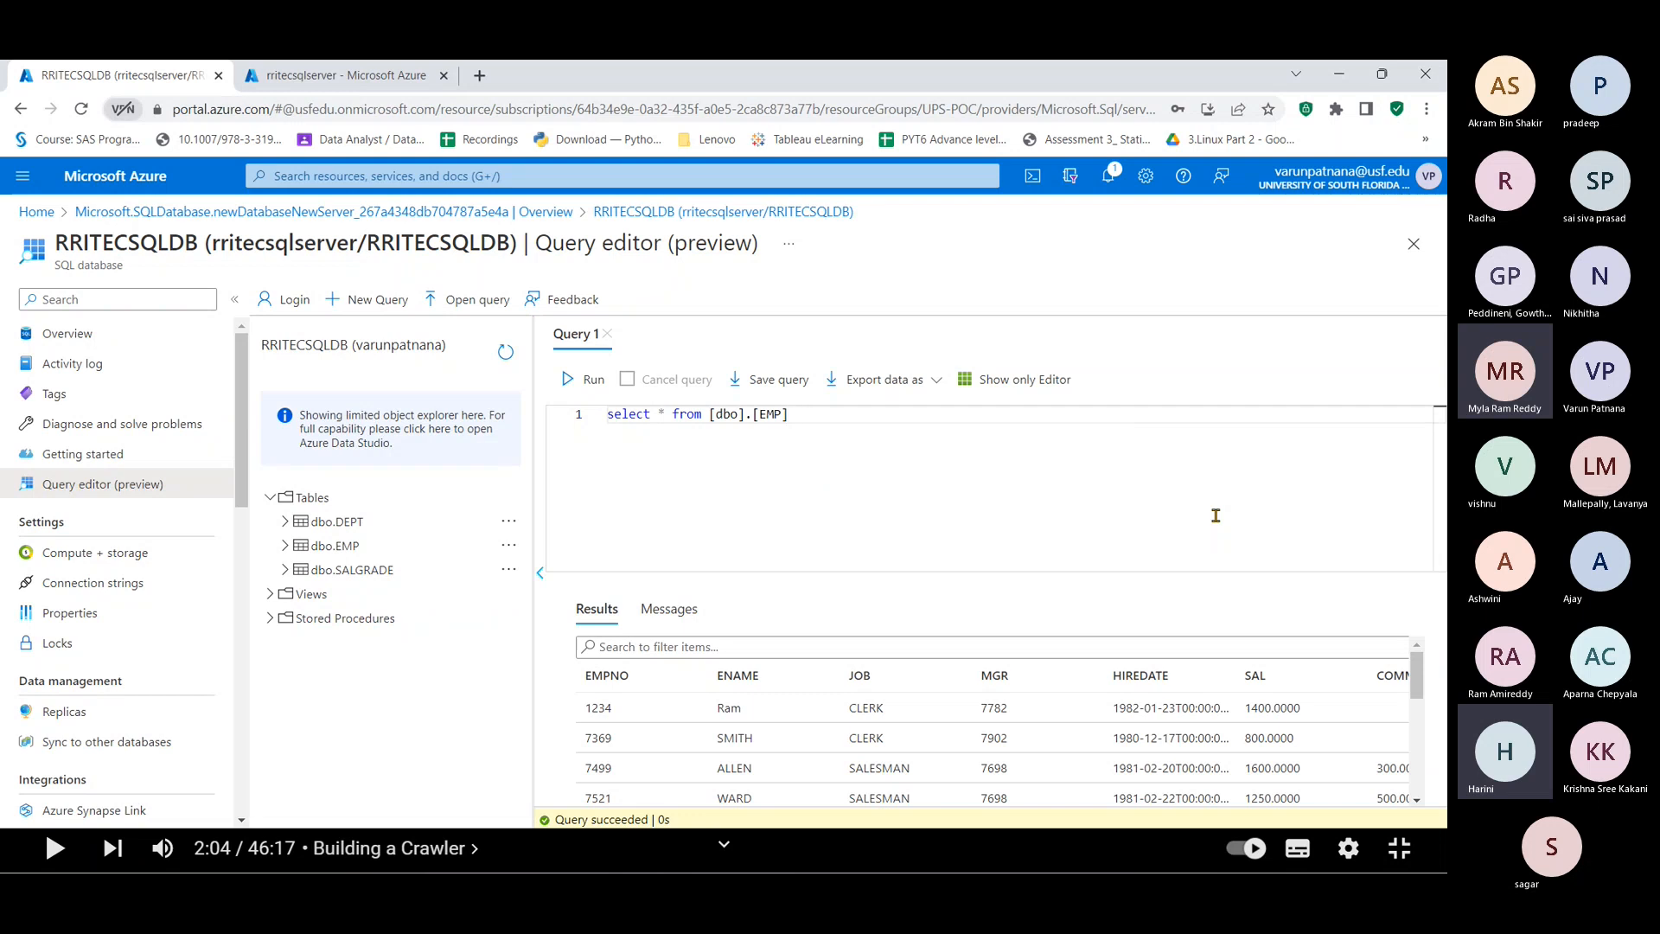
Step: Switch the query to [dbo].[SALGRADE], remove the doubled [dbo], run it and view Results
key(Left)
key(Left)
key(Left)
key(Left)
text(sal)
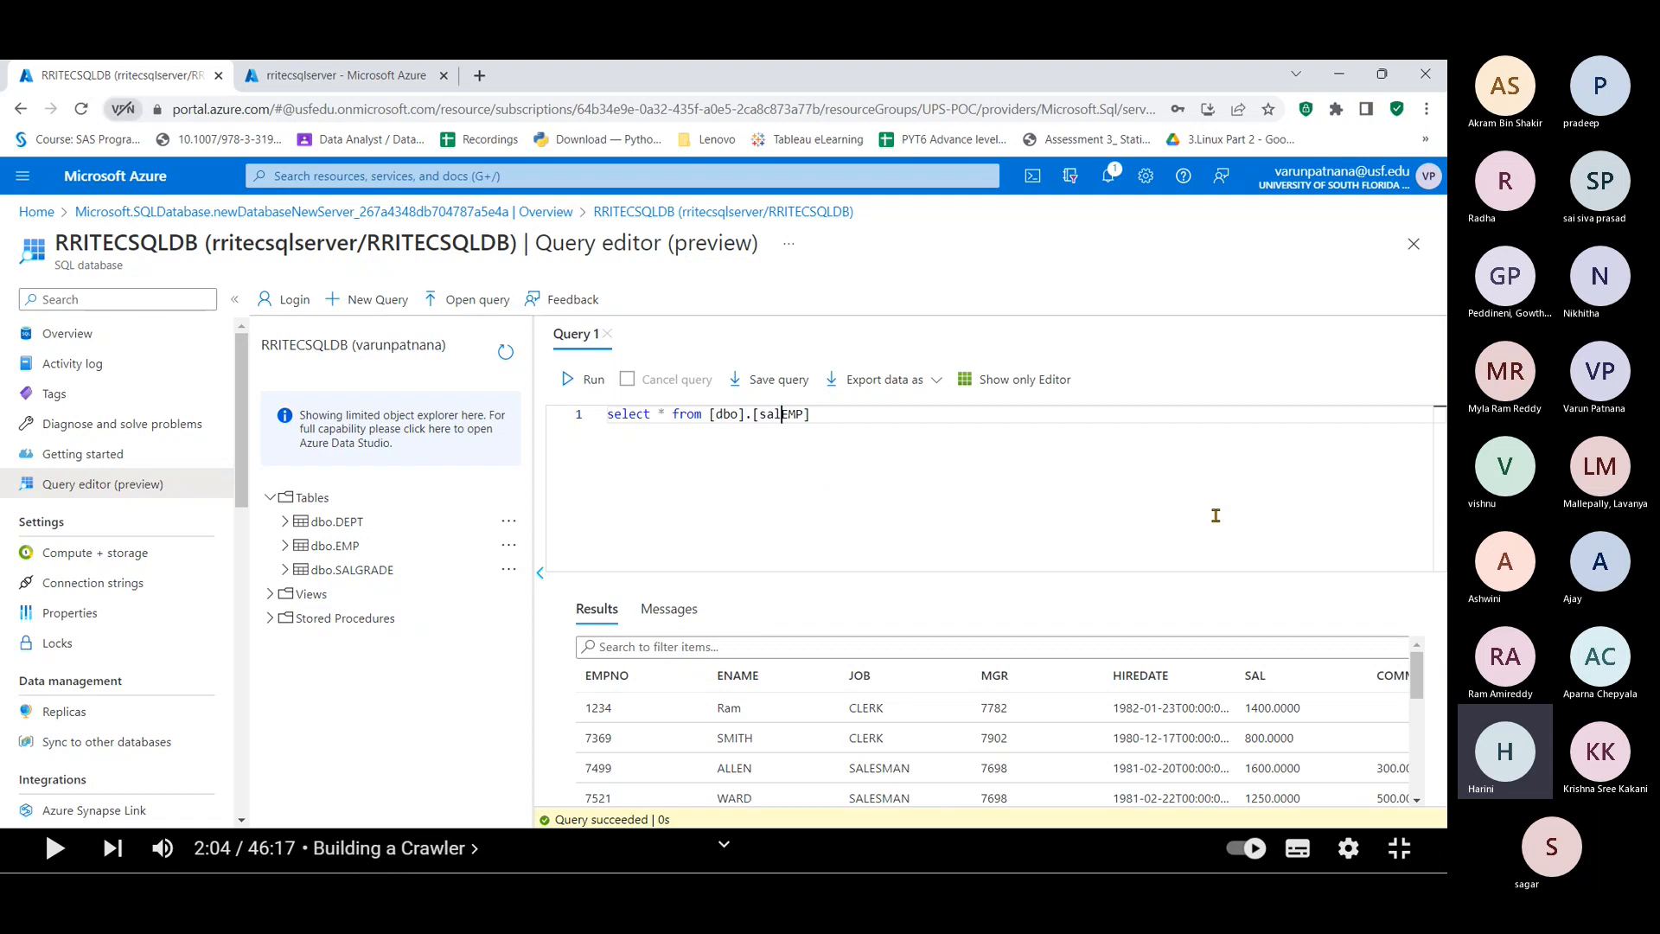
key(Delete)
key(Delete)
key(Delete)
text(gra)
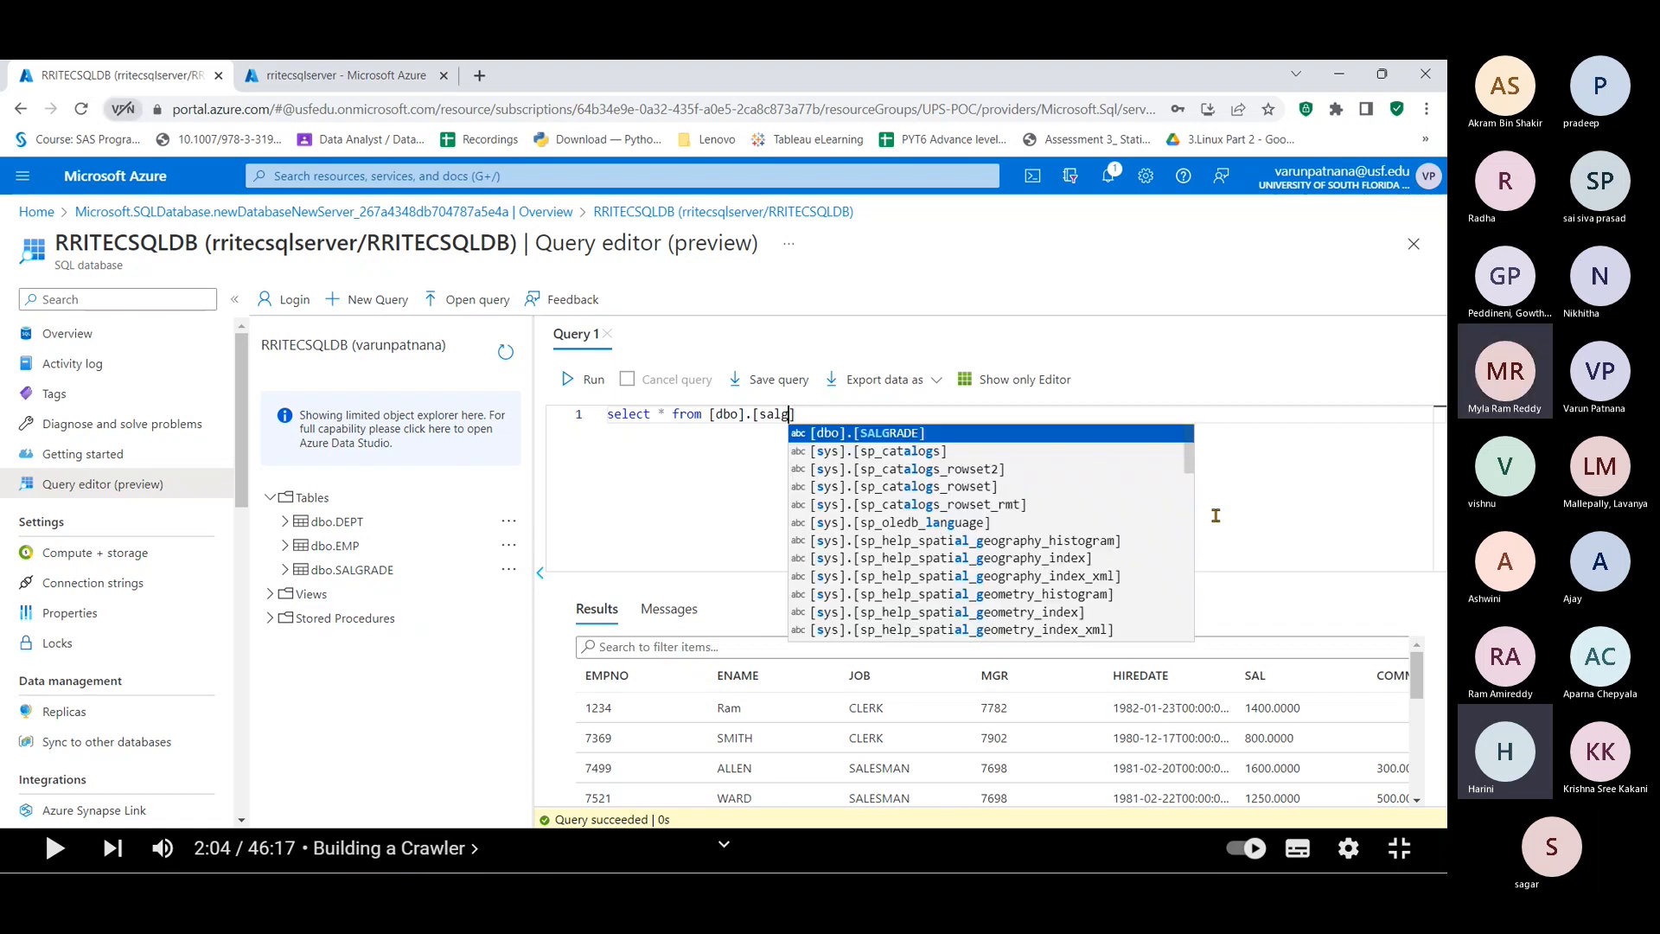
key(Return)
key(ctrl+Return)
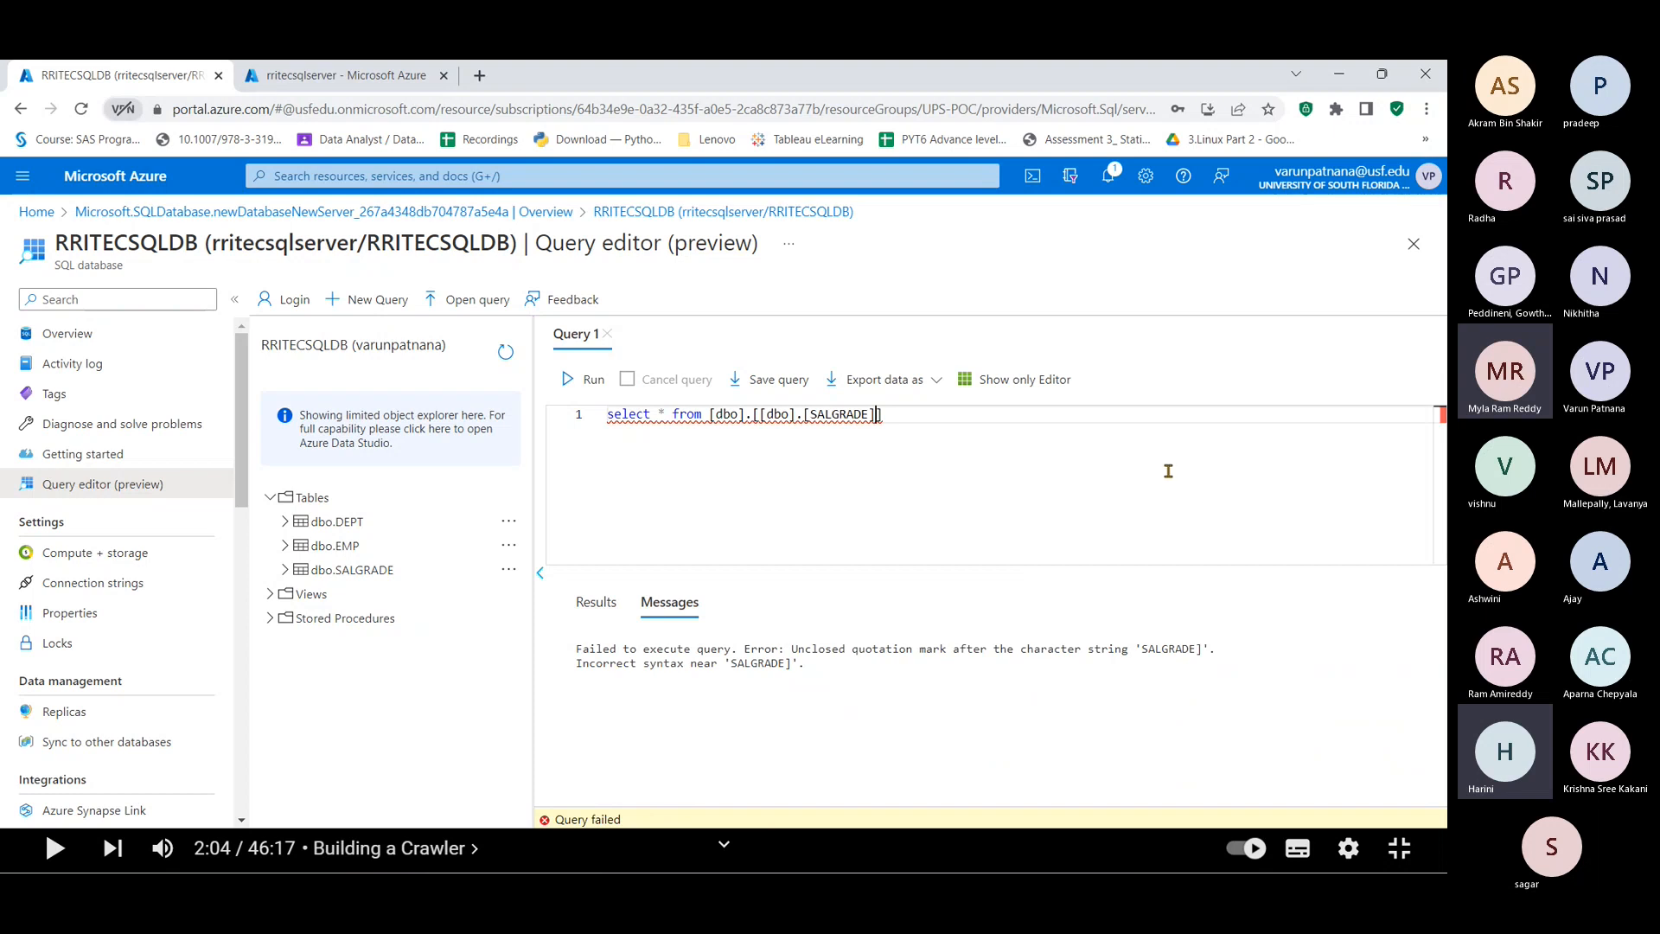
double_click(772, 413)
key(BackSpace)
key(BackSpace)
key(BackSpace)
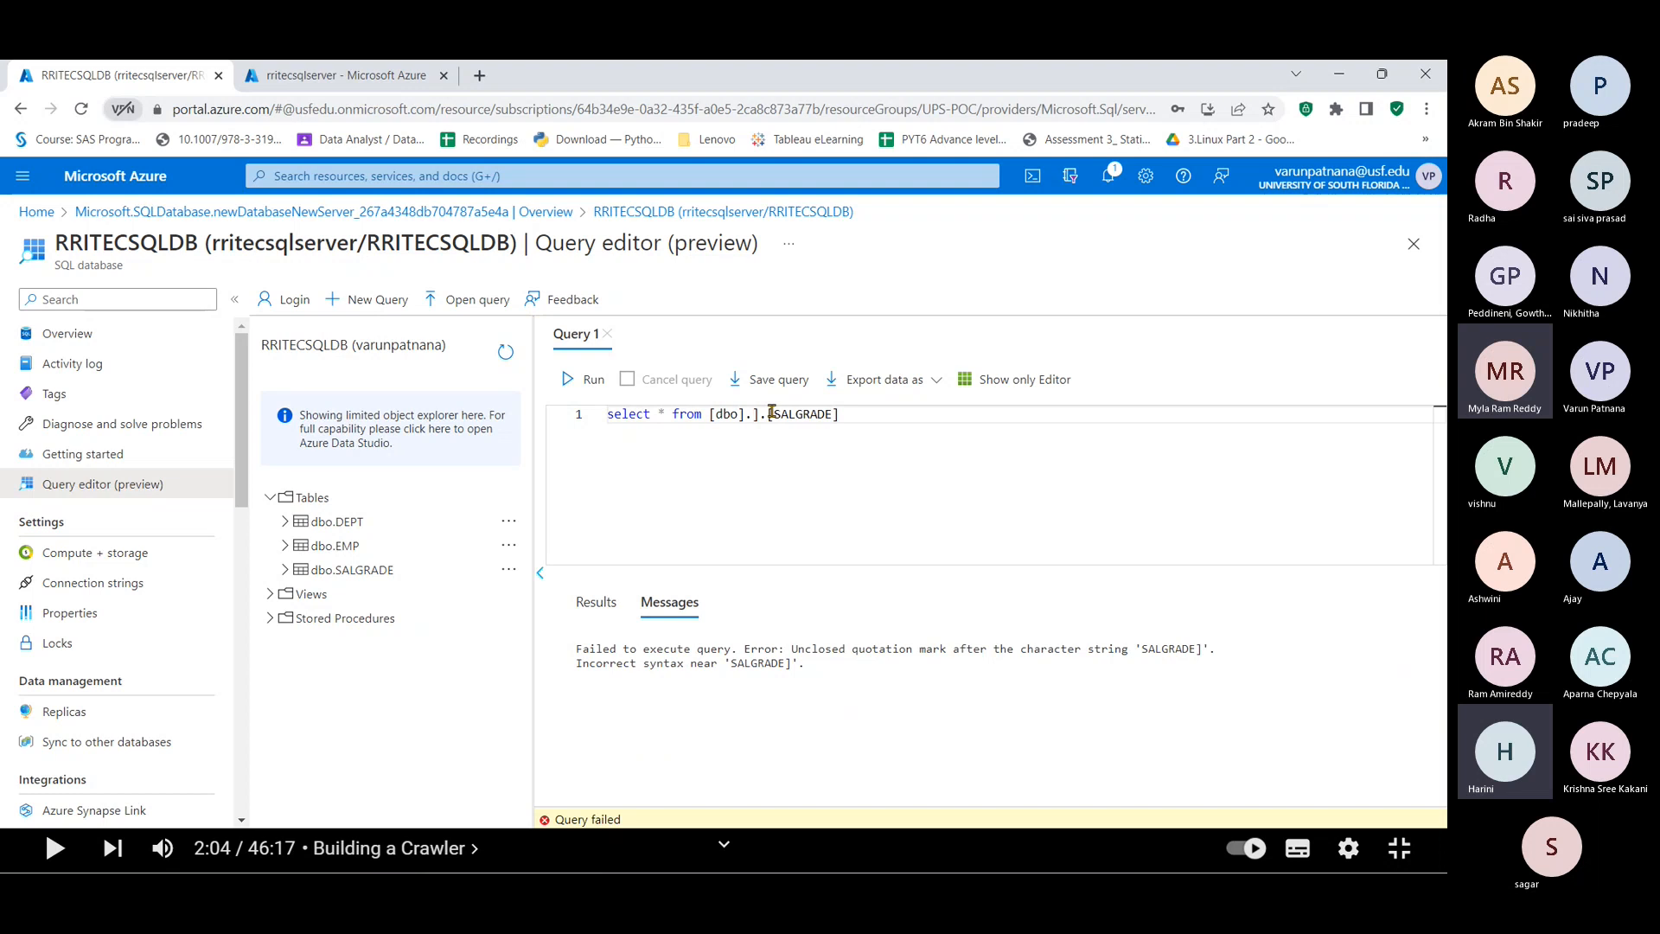
key(BackSpace)
key(BackSpace)
key(F5)
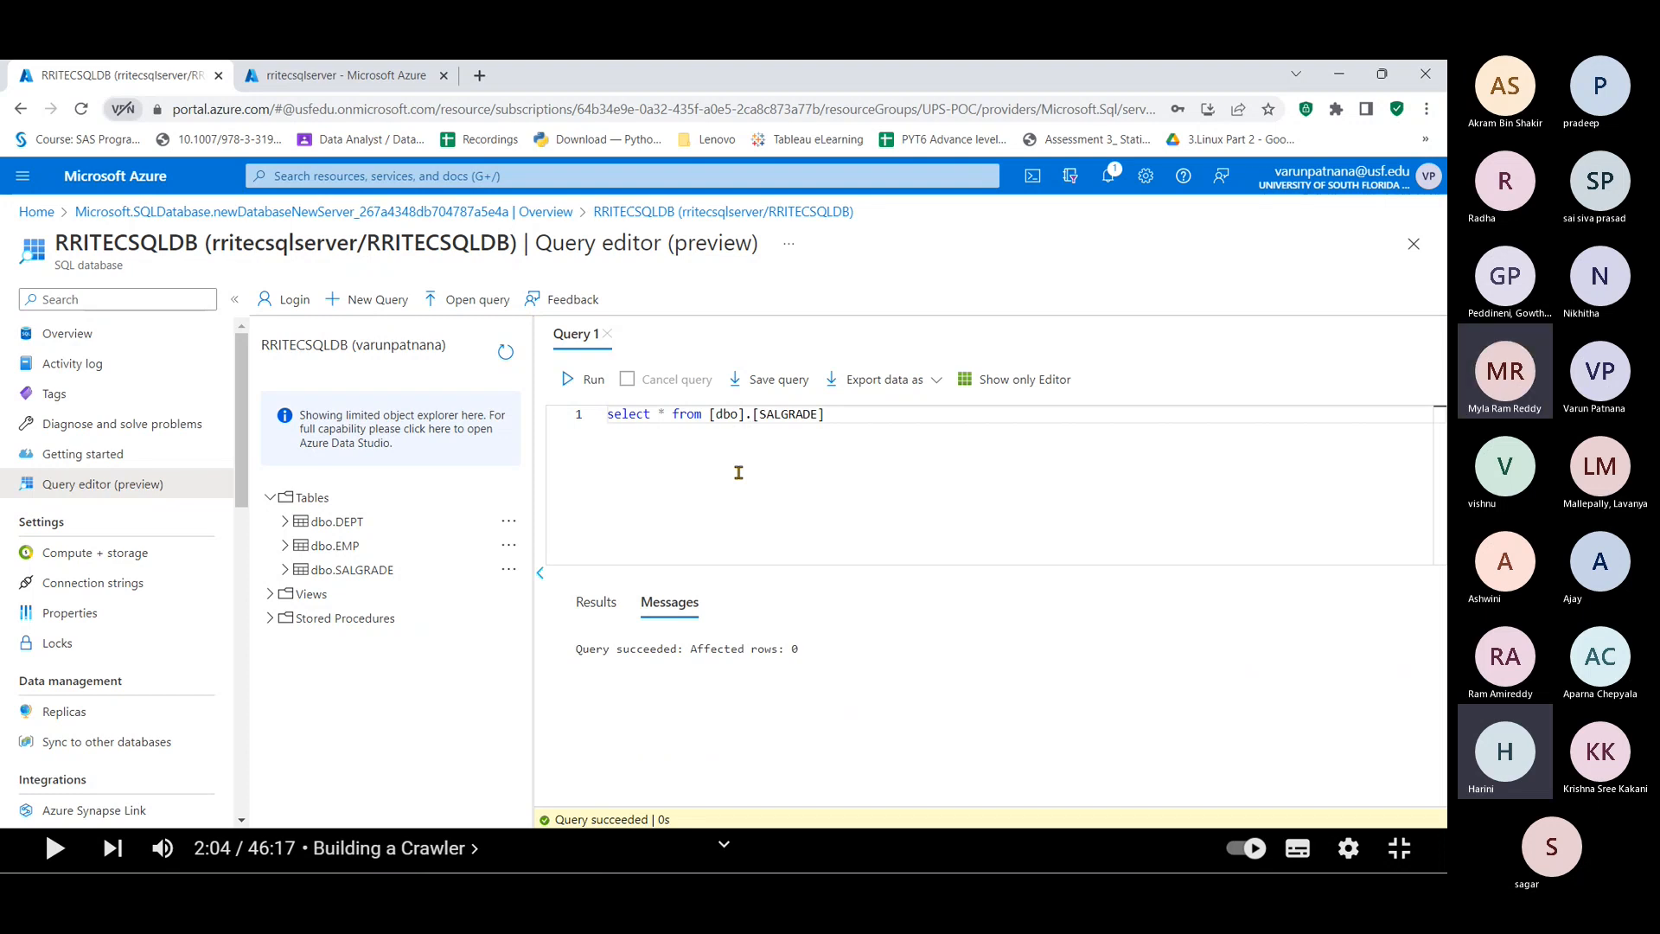
click(609, 610)
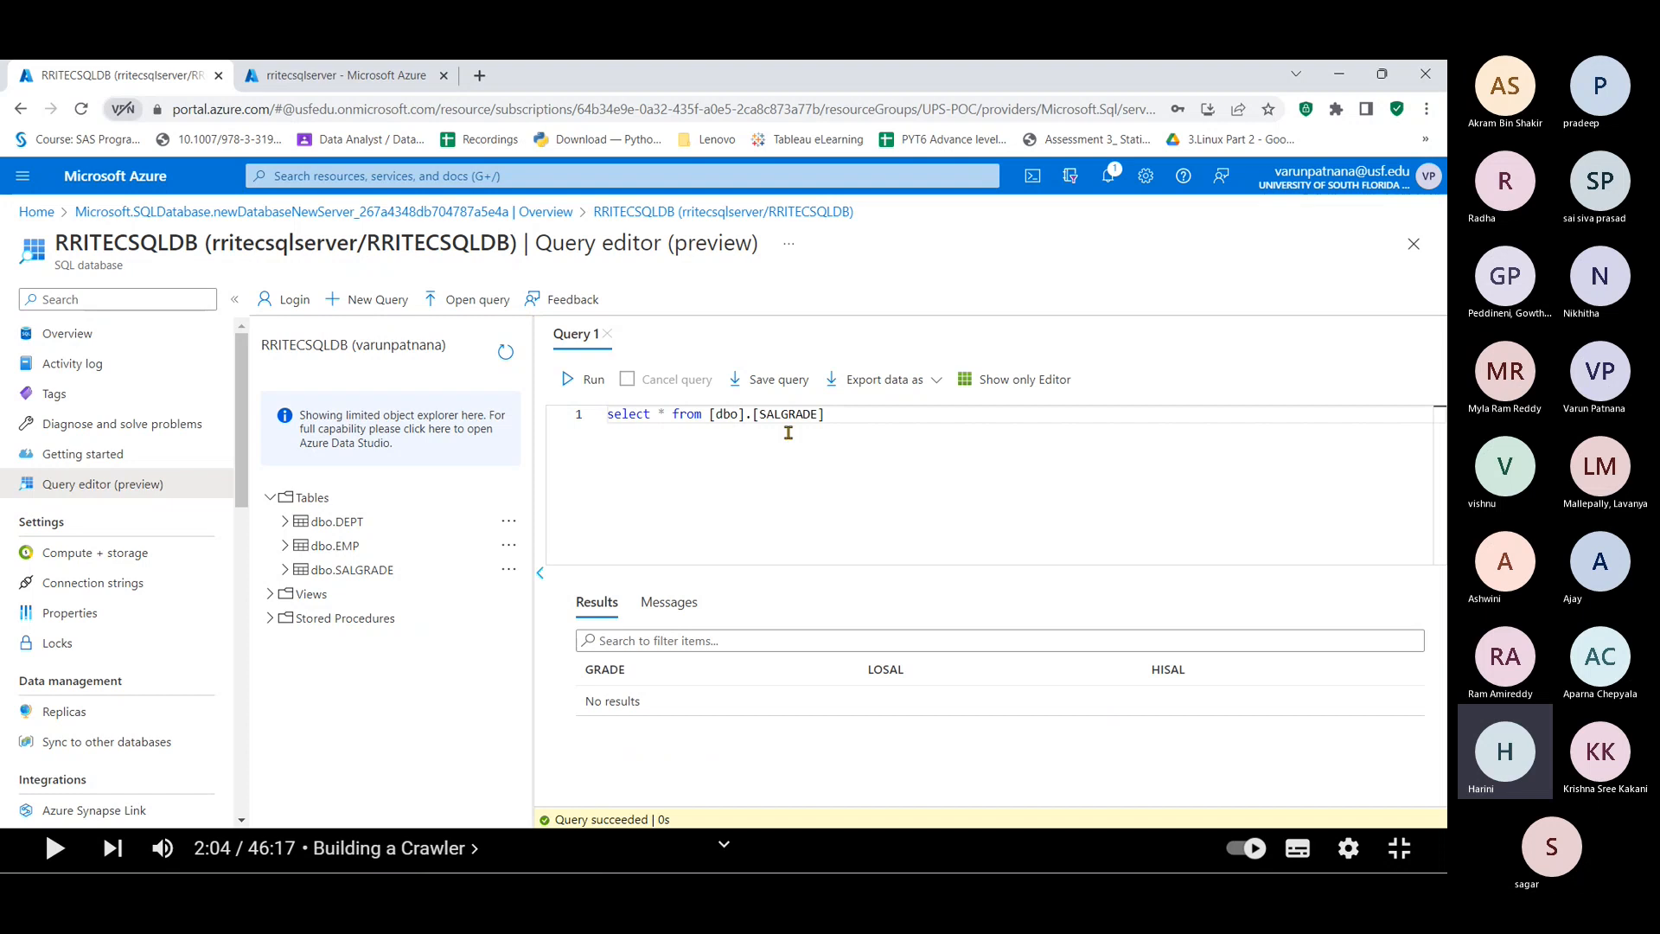
click(585, 391)
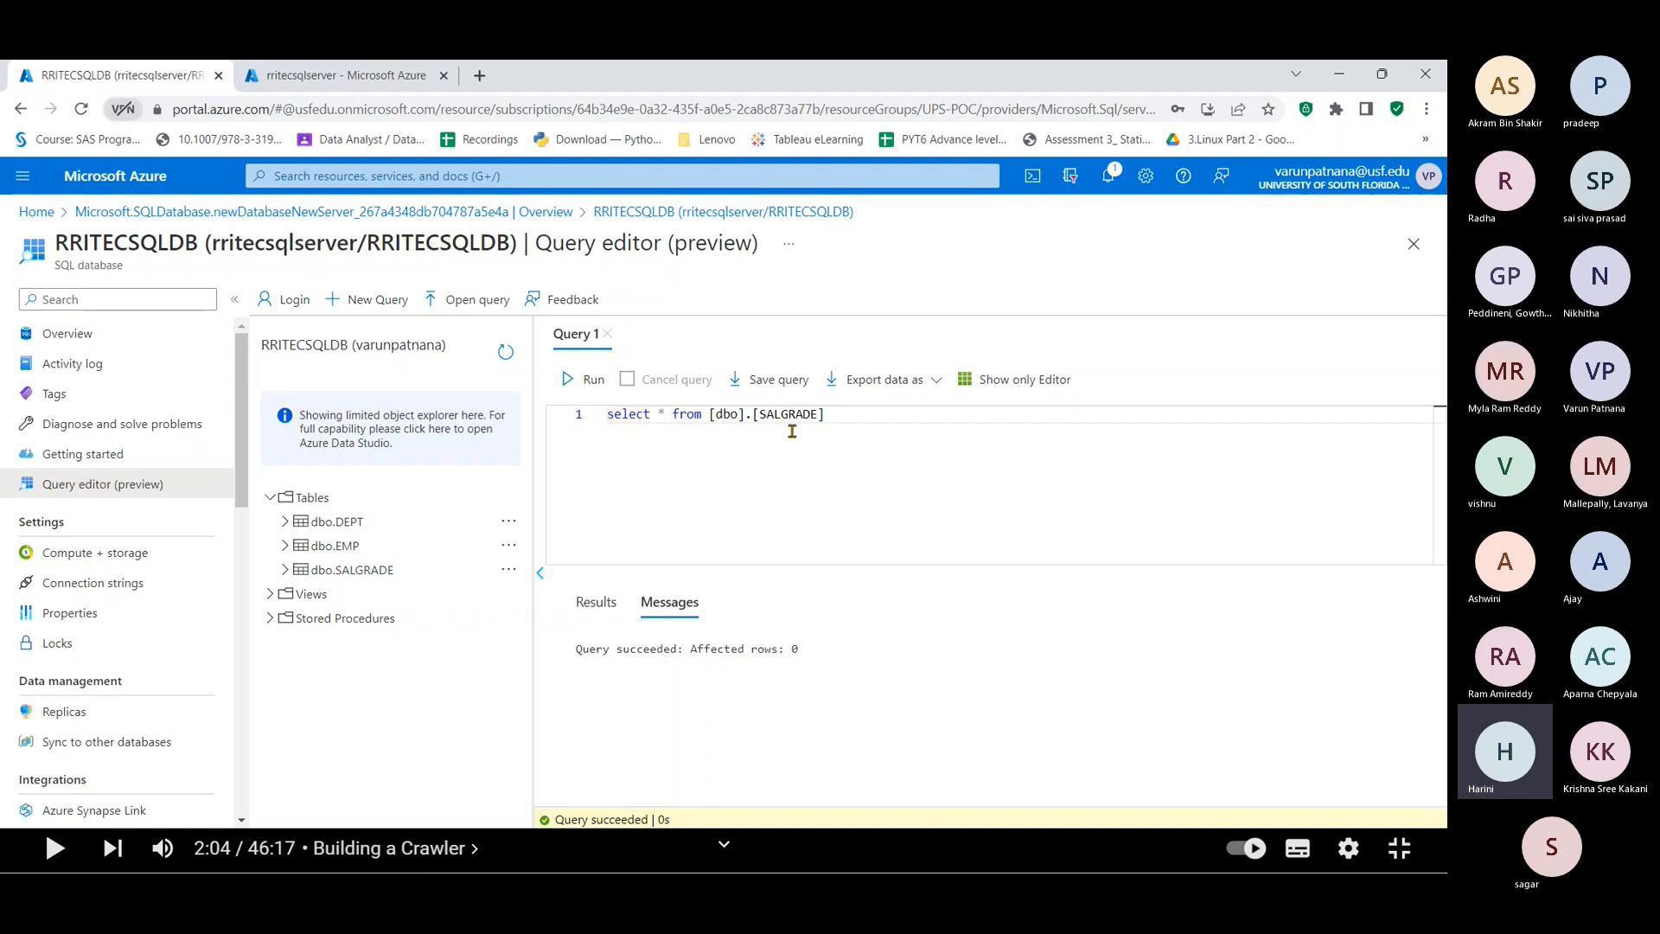
Step: Retype the SALGRADE table name in the query using autocomplete
click(826, 416)
key(BackSpace)
key(BackSpace)
key(BackSpace)
key(BackSpace)
key(BackSpace)
key(BackSpace)
key(BackSpace)
key(BackSpace)
key(BackSpace)
key(BackSpace)
key(BackSpace)
key(BackSpace)
key(BackSpace)
key(BackSpace)
key(BackSpace)
key(BackSpace)
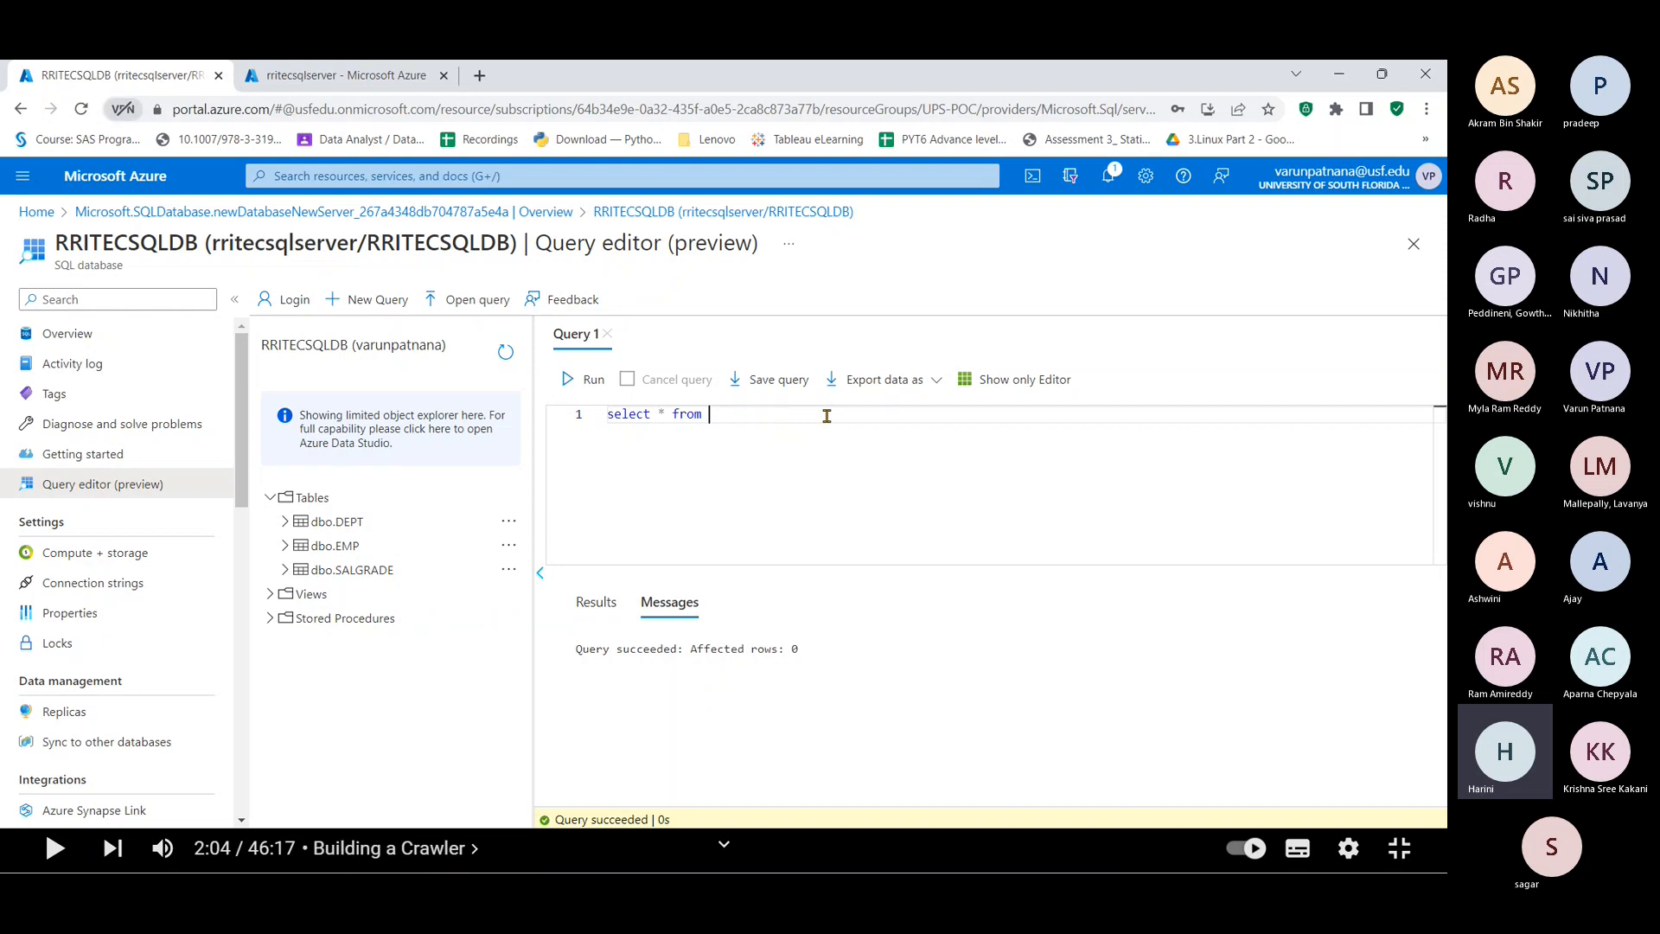
text(sa)
key(Tab)
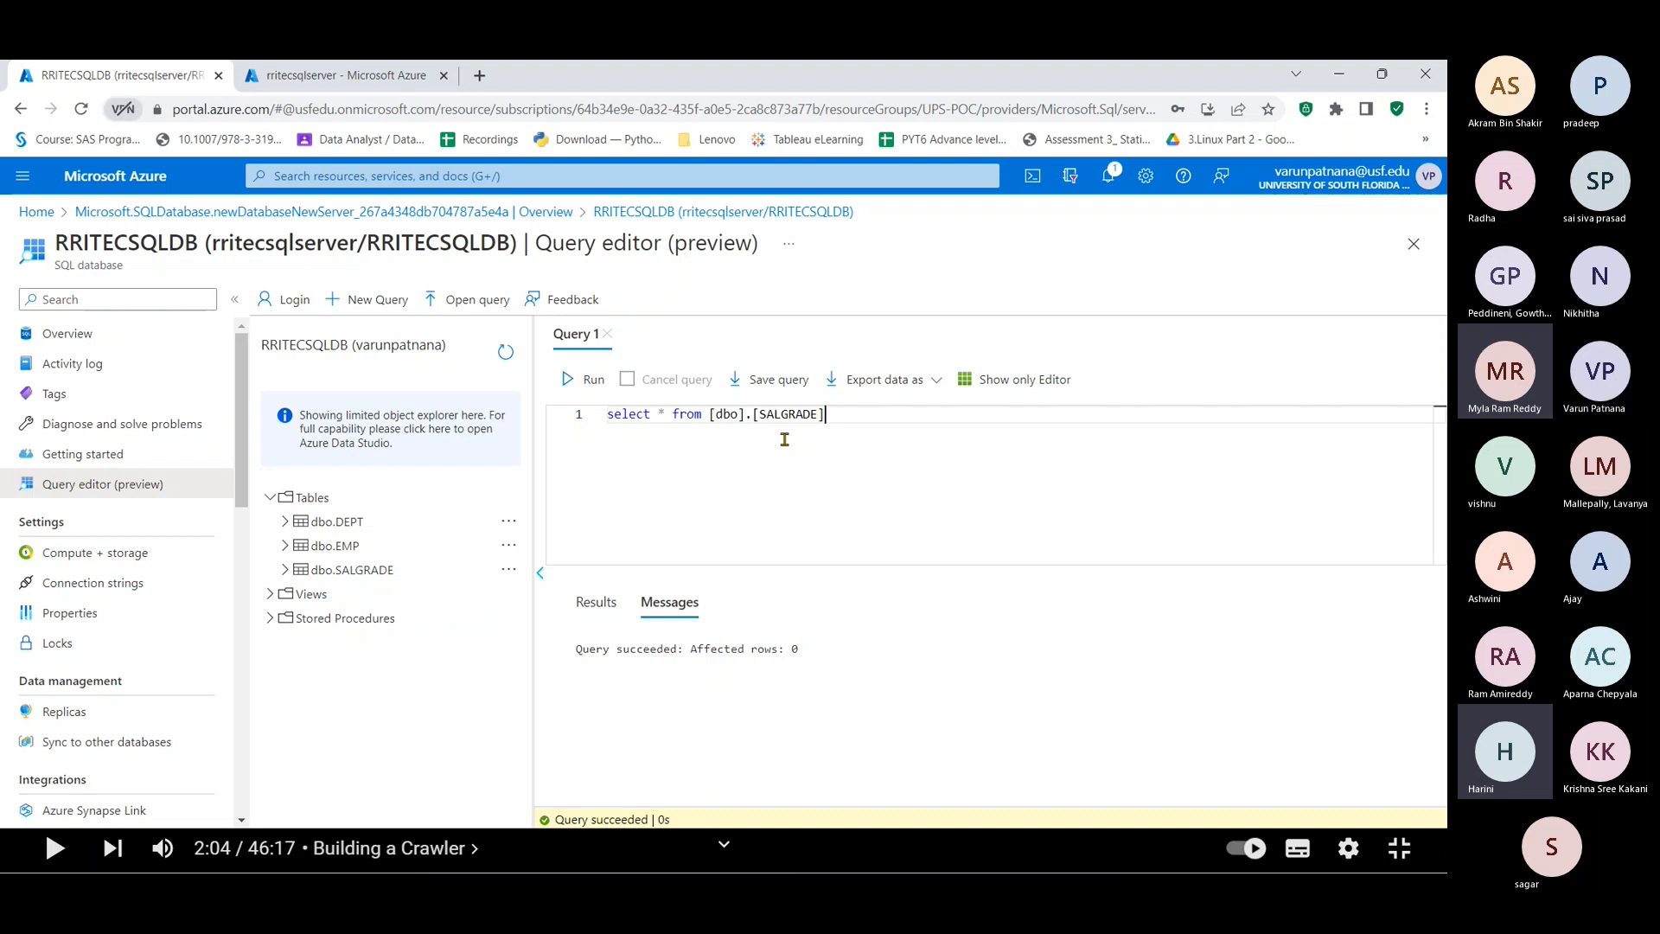
key(super+Tab)
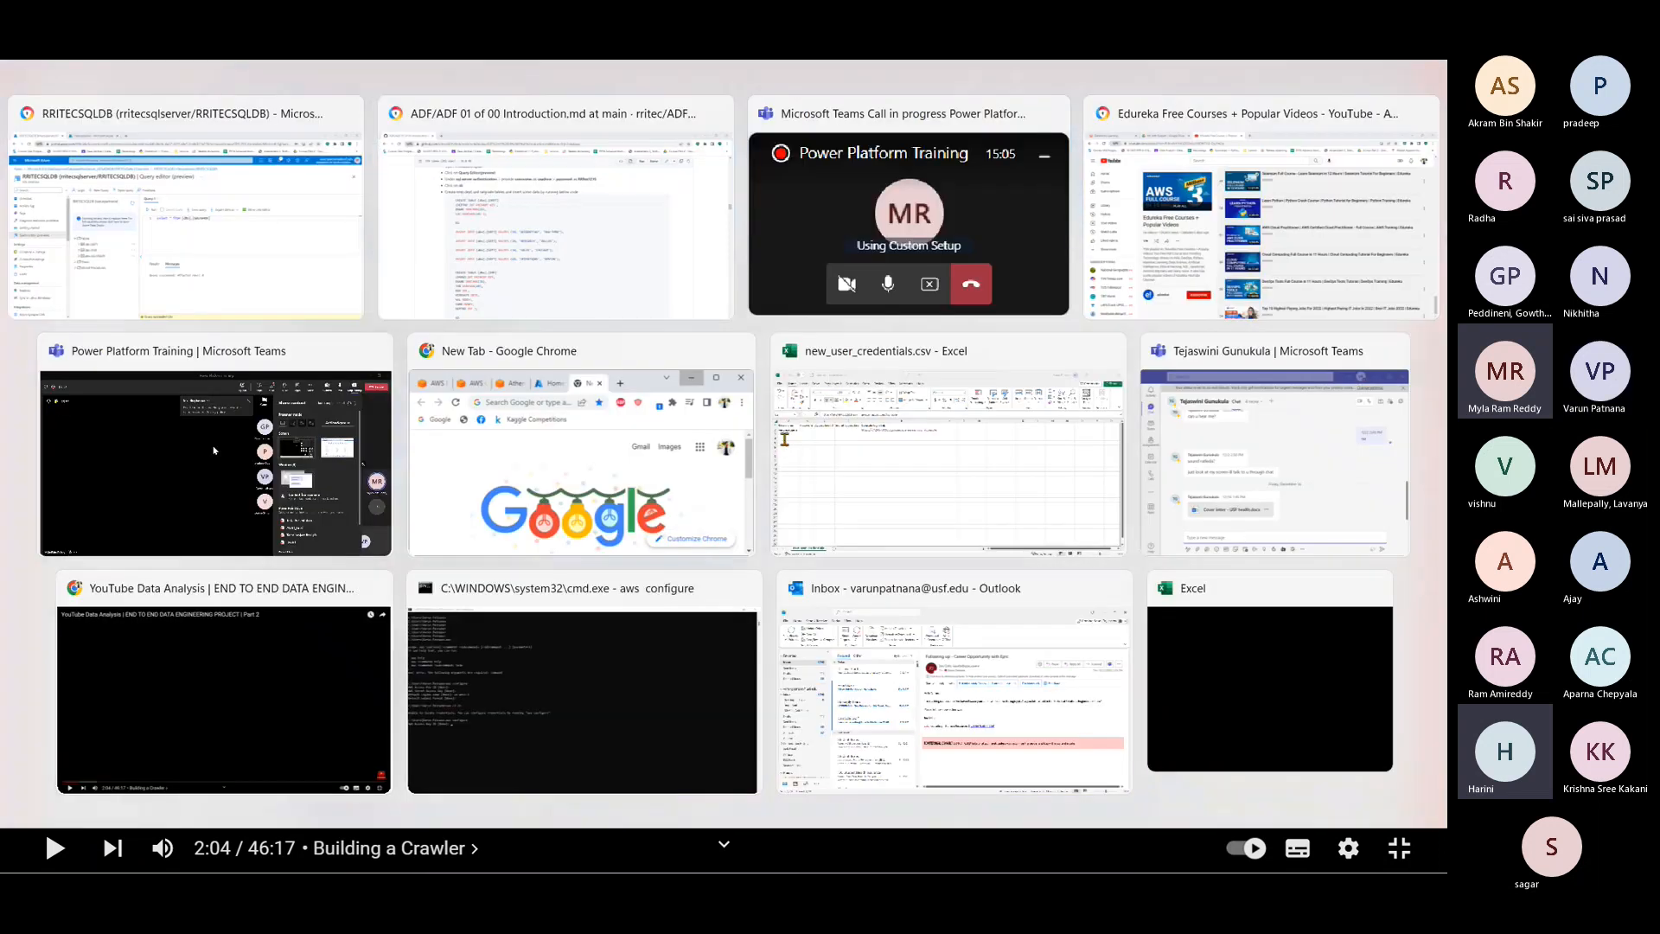
Step: Copy the five SALGRADE INSERT statements from the GitHub lab notes
key(alt+Tab)
scroll(634, 542, down, 16)
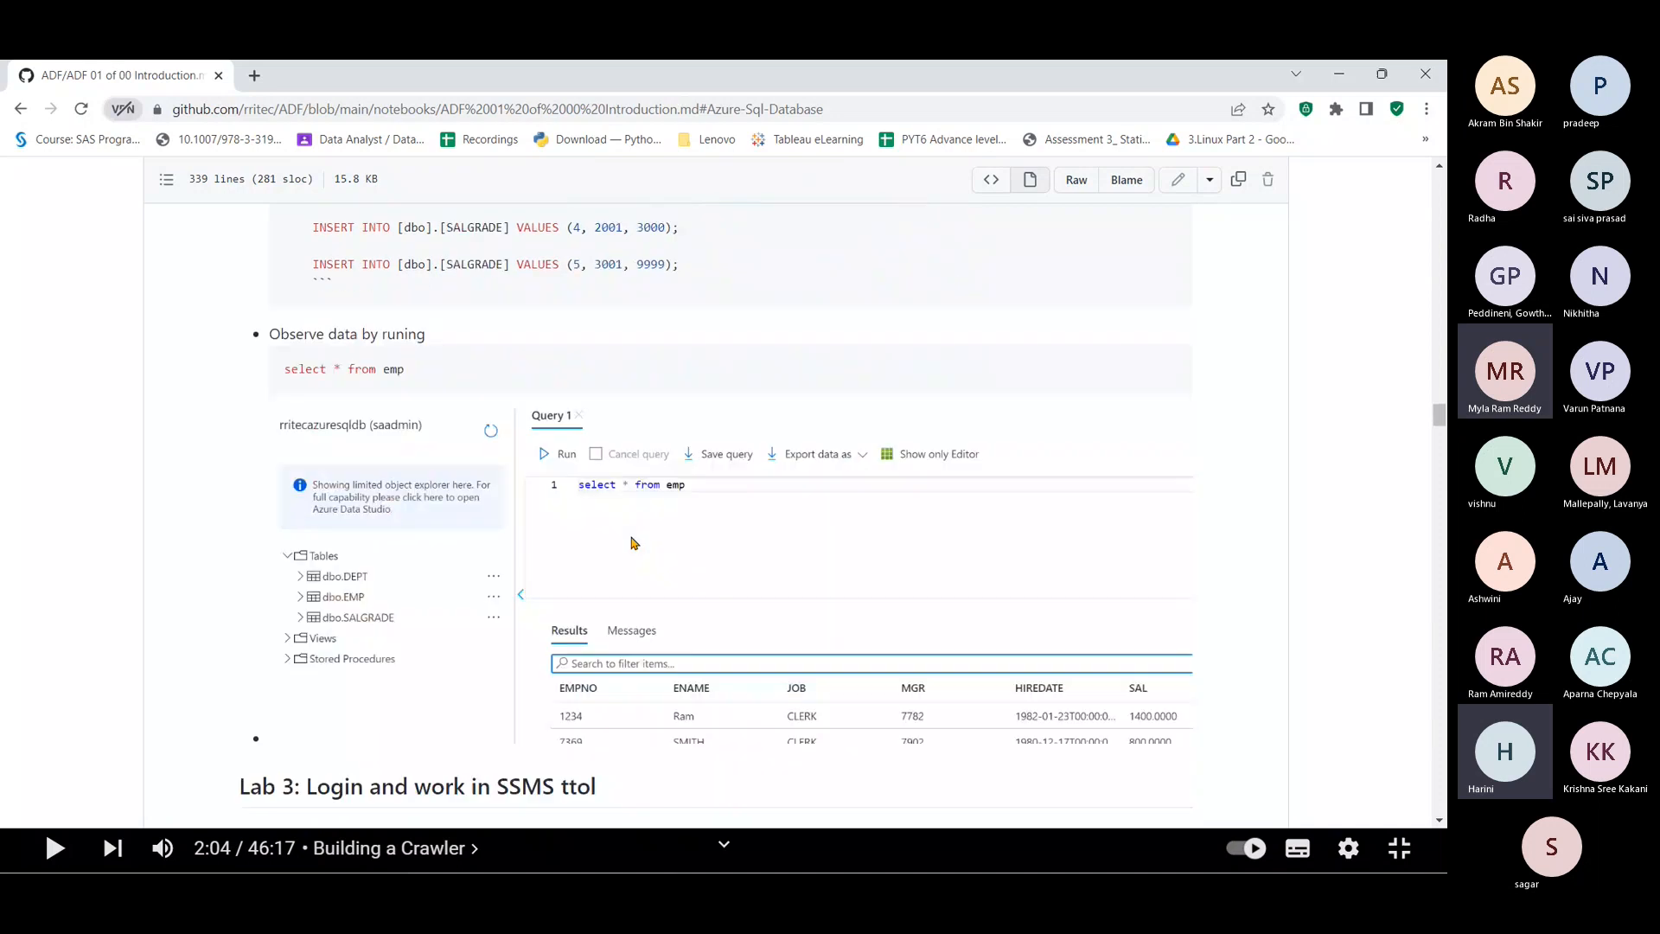
scroll(634, 543, up, 4)
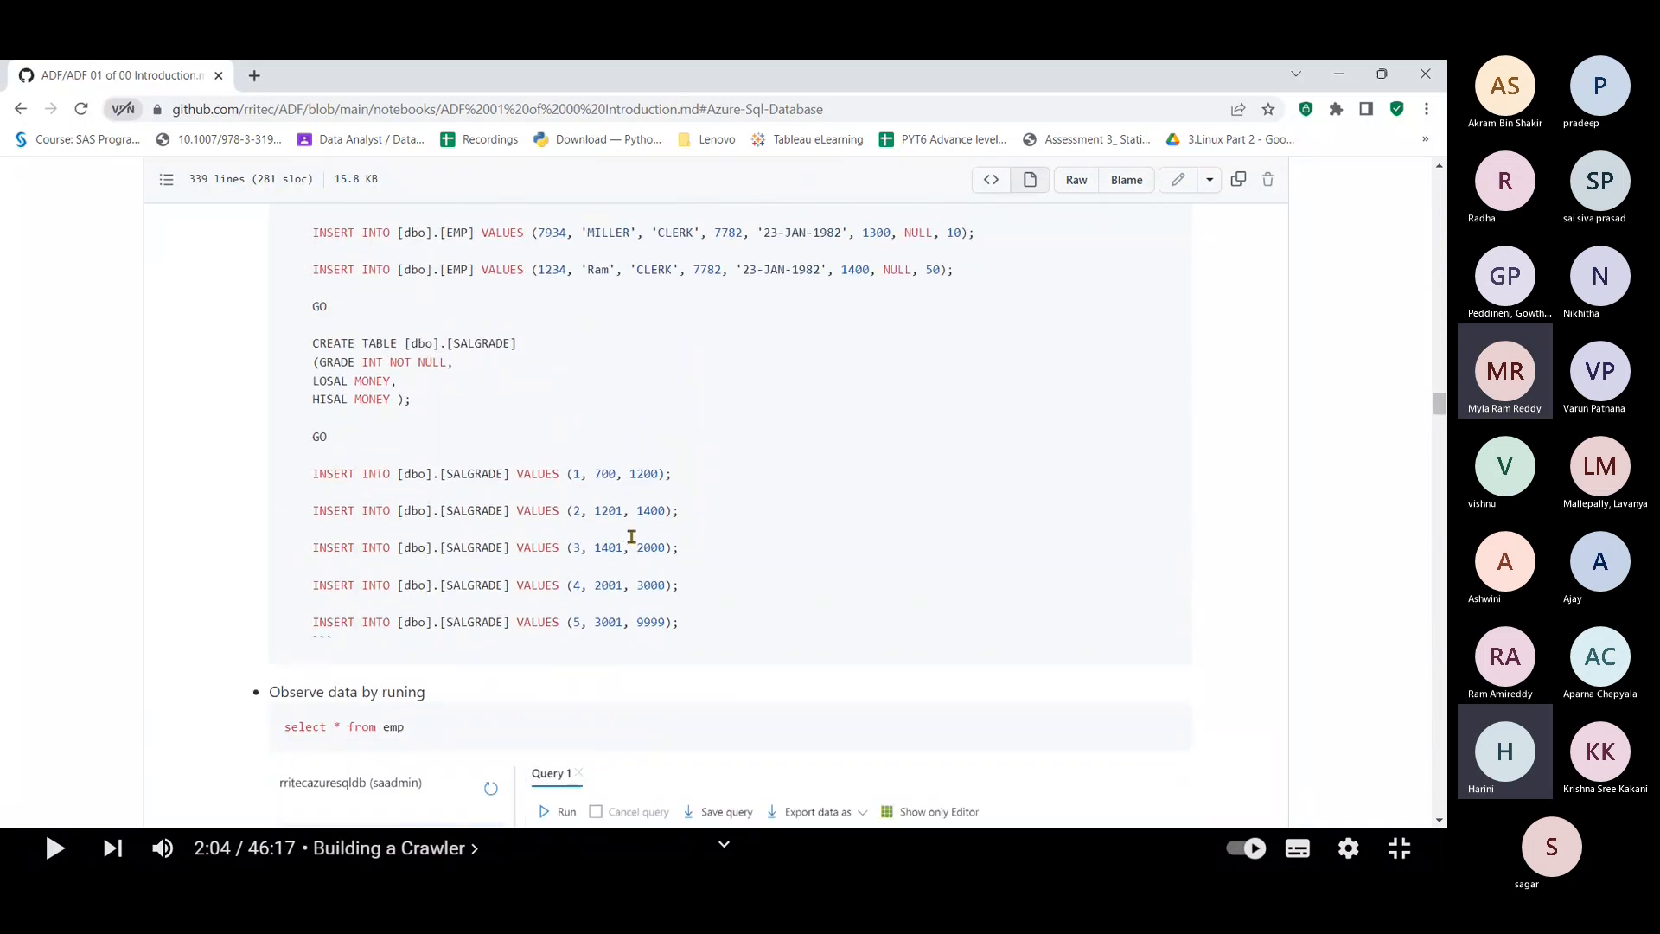
scroll(631, 537, up, 1)
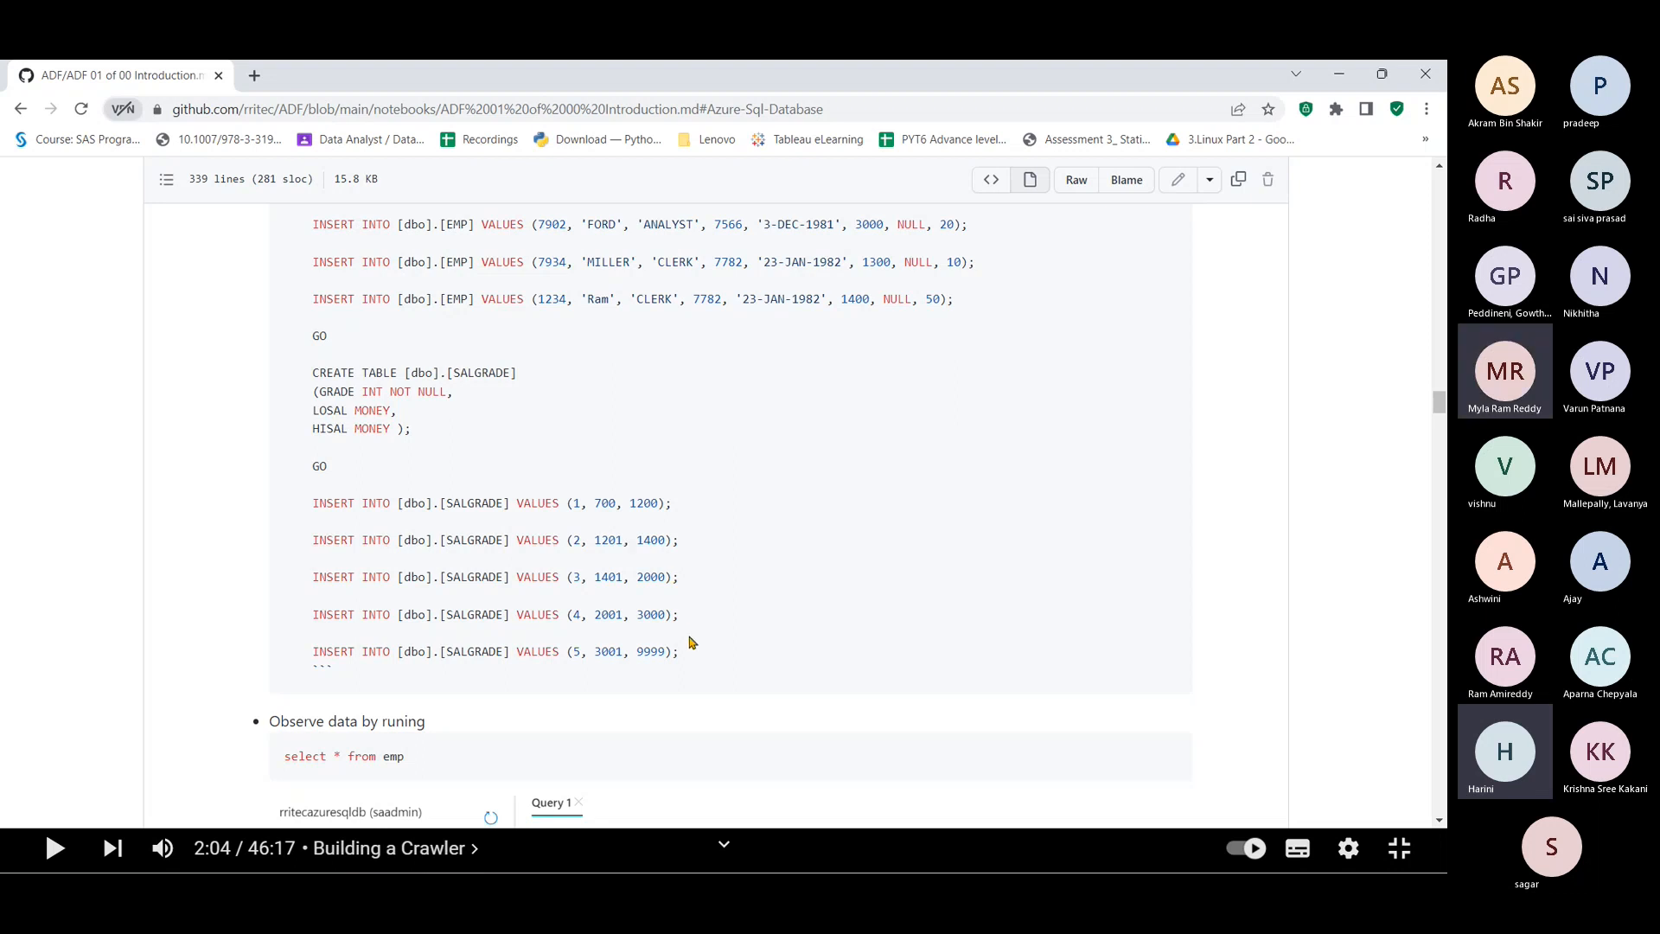
drag(682, 655, 268, 492)
key(ctrl+c)
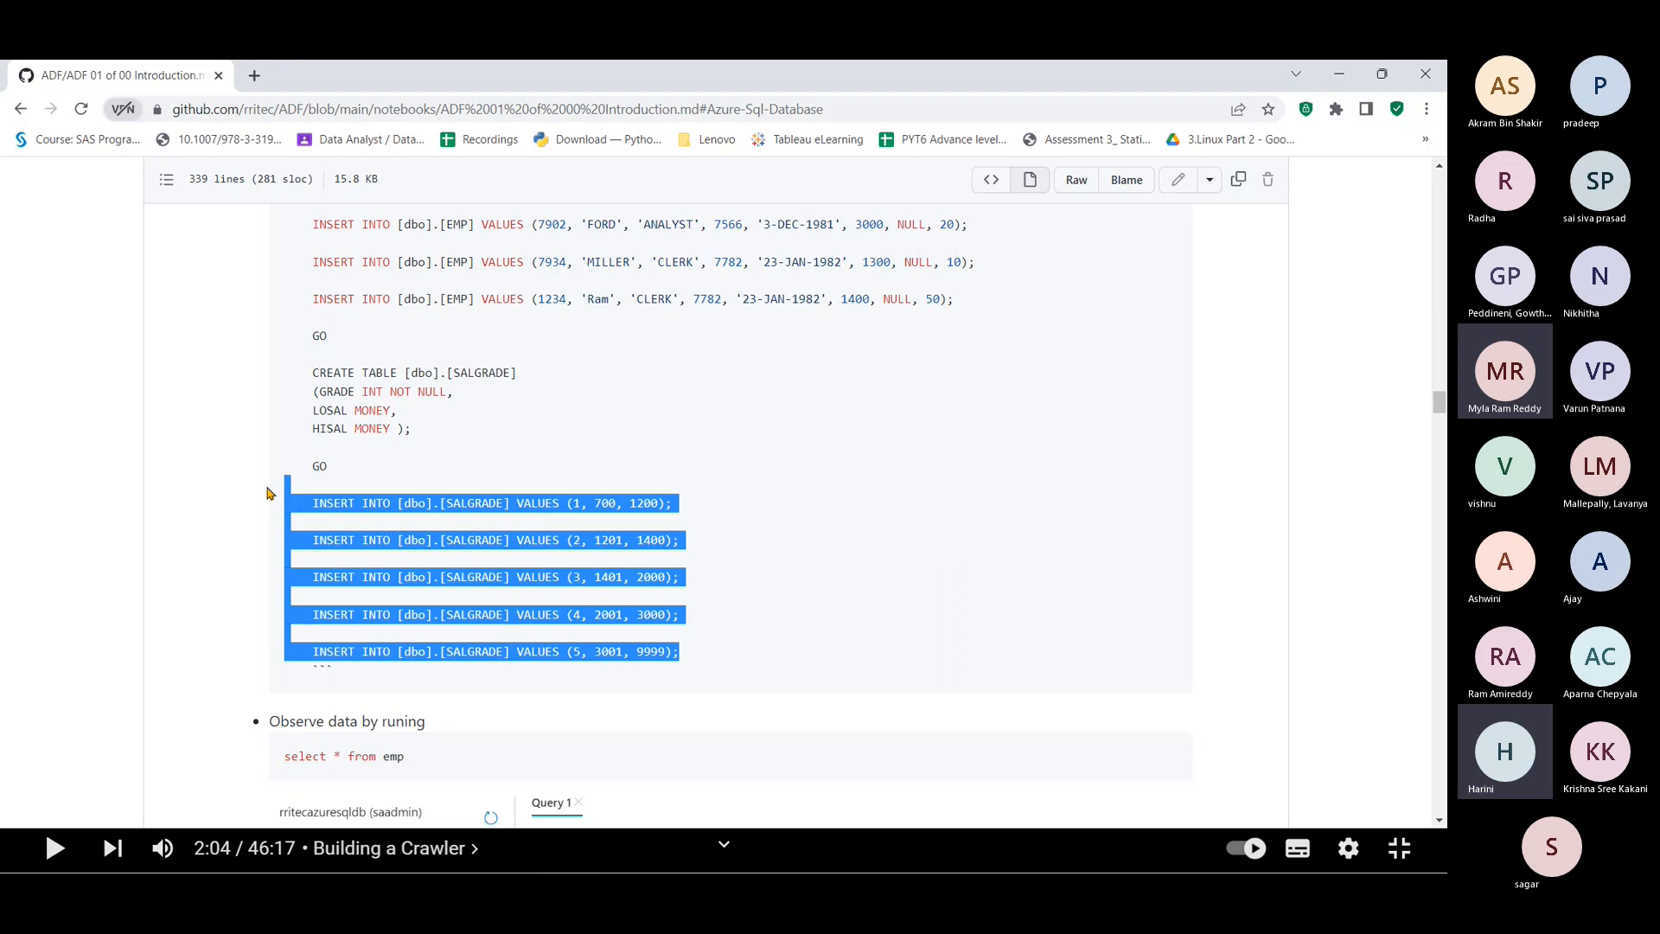
key(alt+Tab)
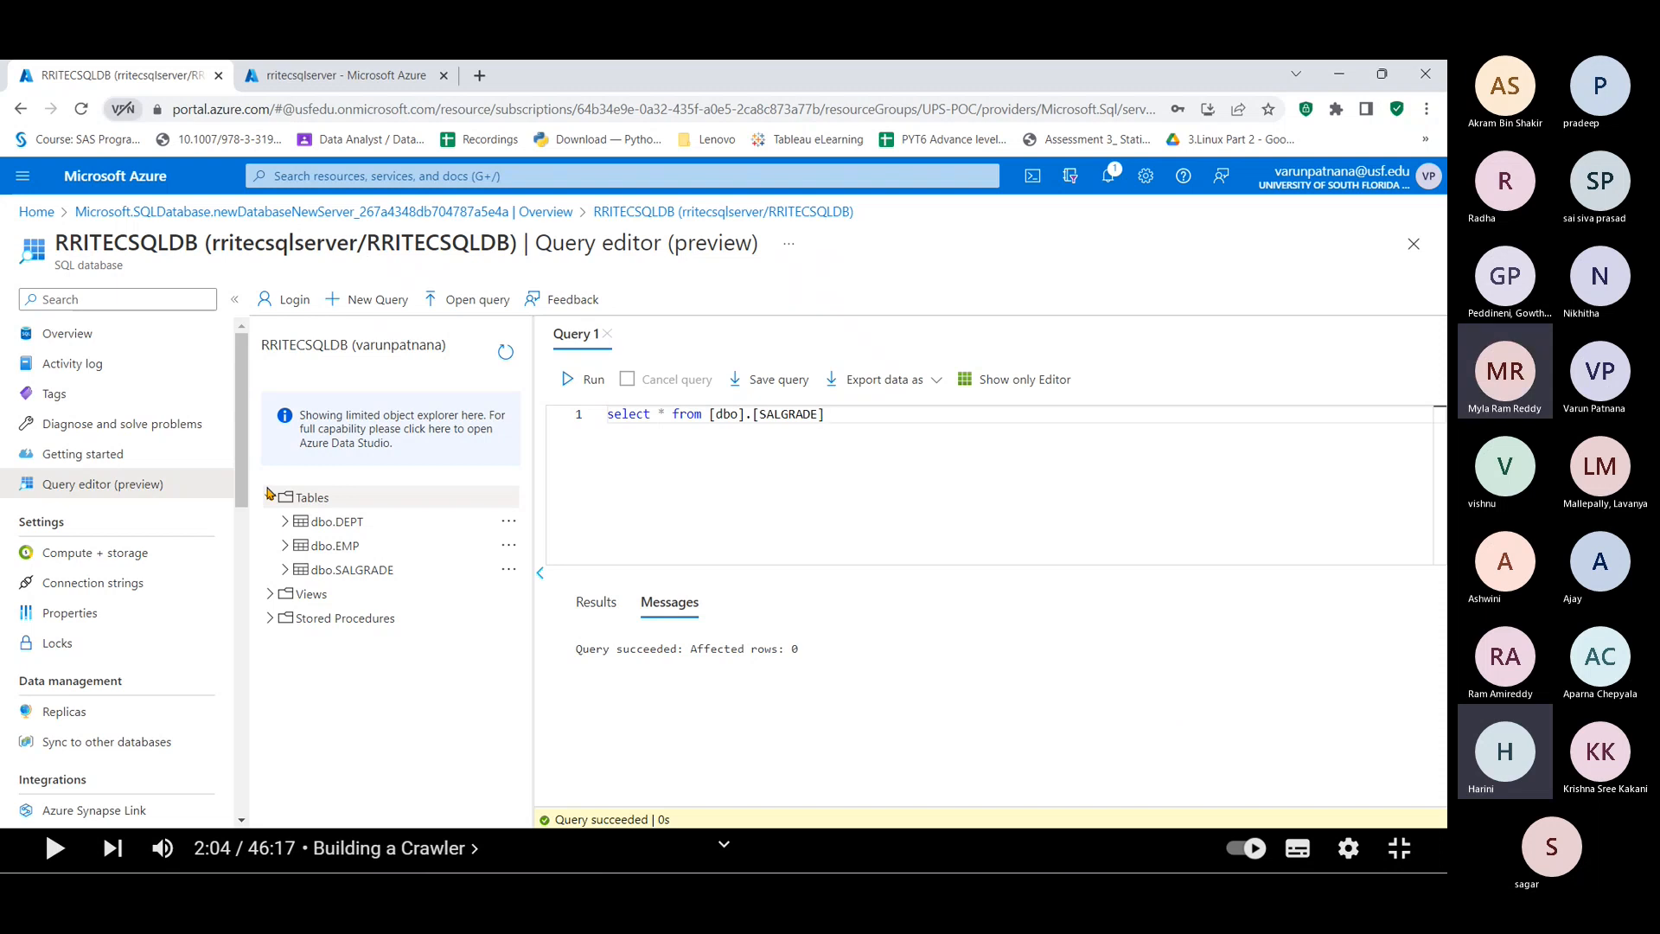
Step: Replace the query with the five SALGRADE INSERT statements and run them
key(ctrl+a)
key(ctrl+v)
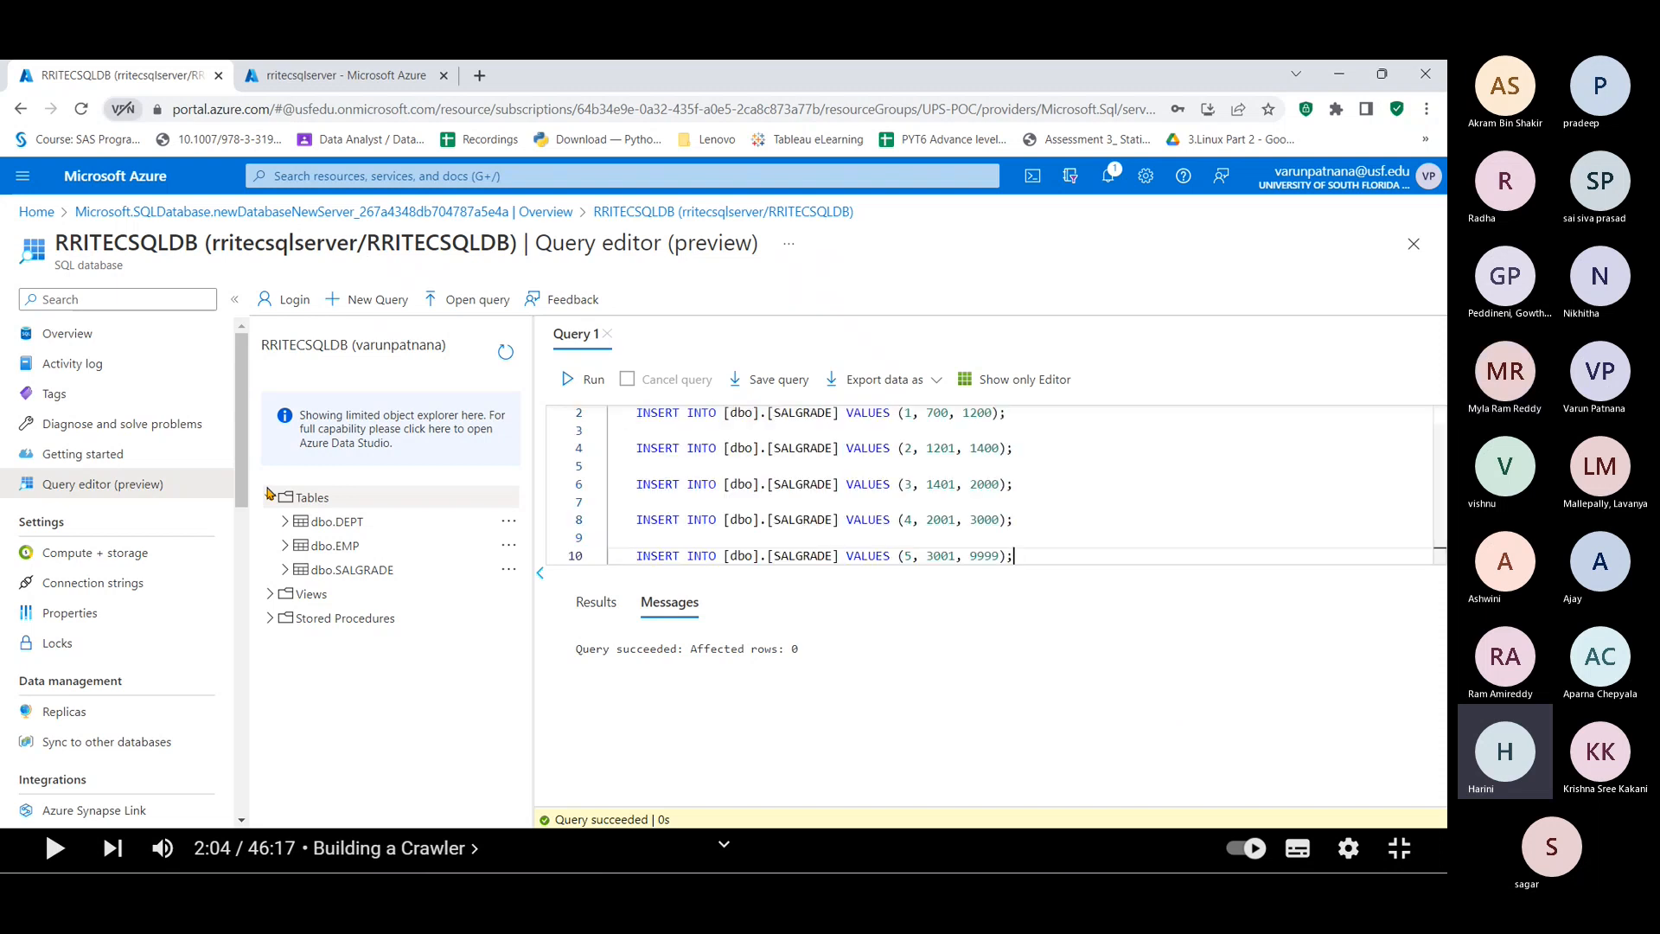
key(ctrl+Return)
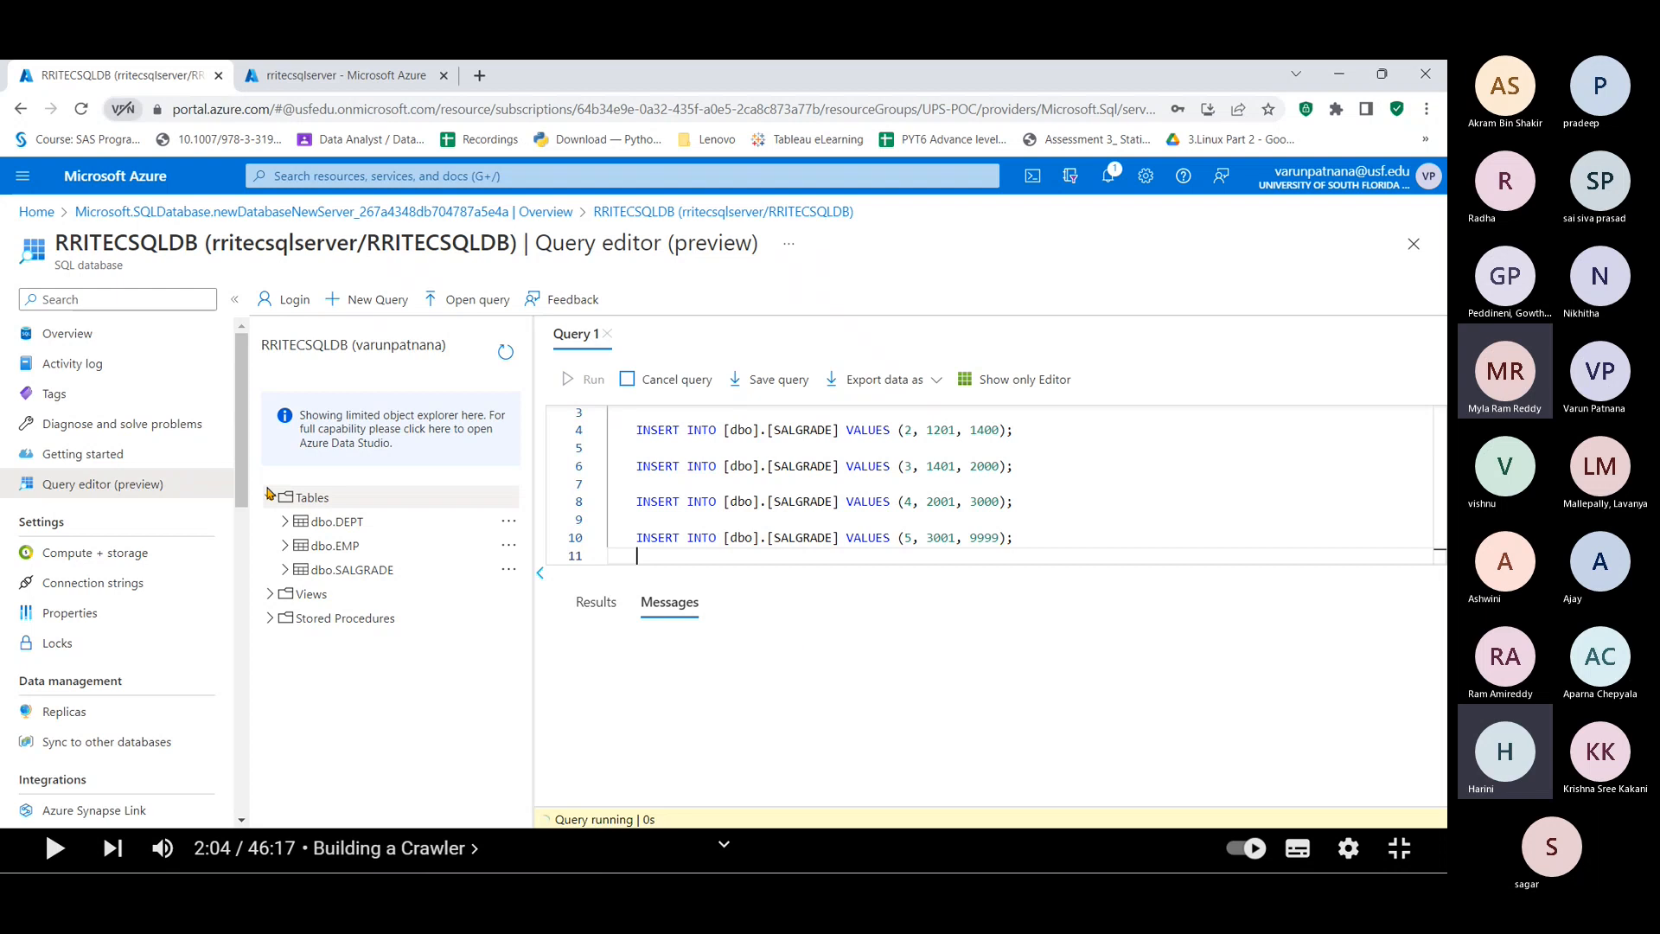
Step: Run select * from [dbo].[SALGRADE] to list the GRADE, LOSAL and HISAL rows
key(ctrl+a)
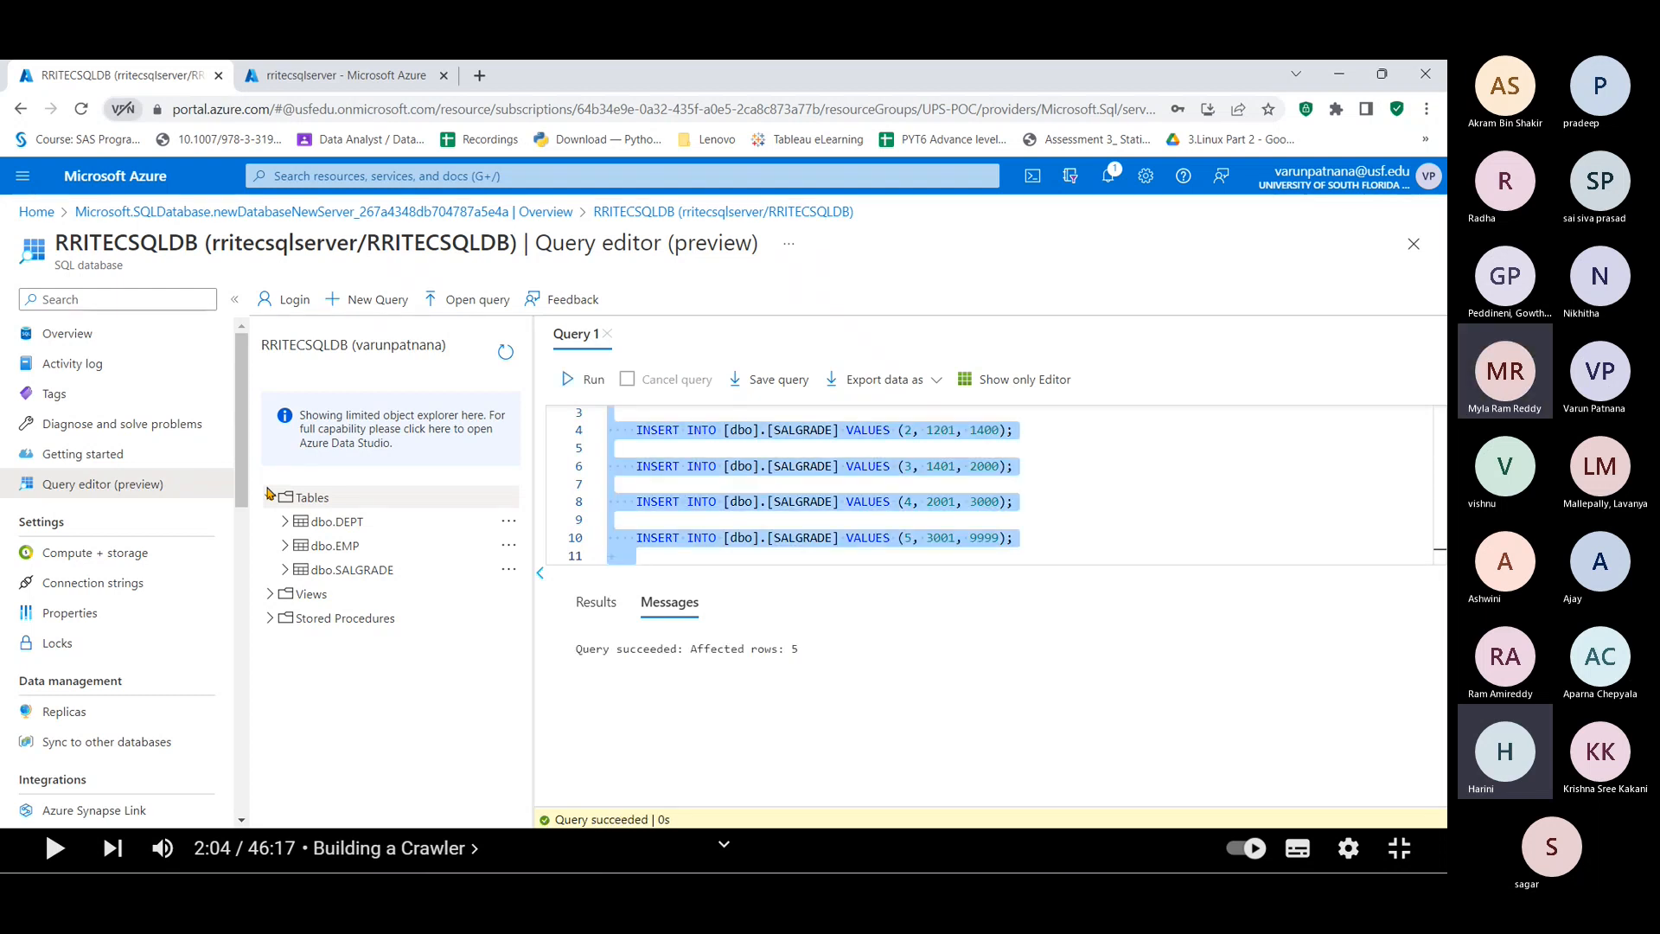
text(select )
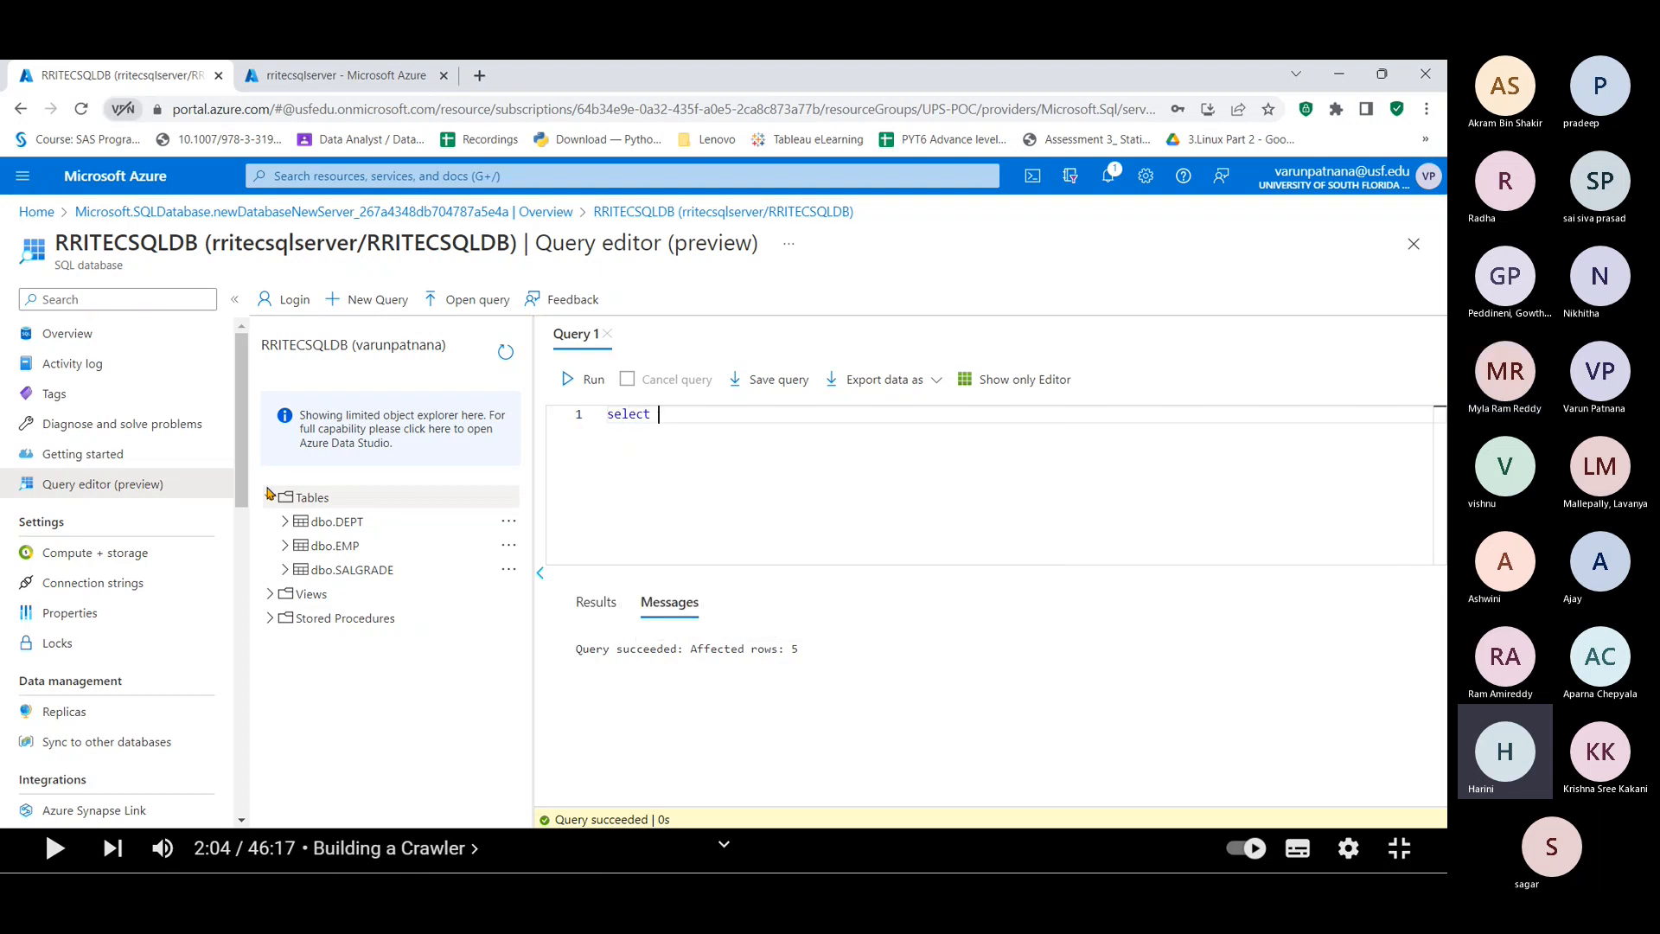
text(* from [dbo].[SALGRADE])
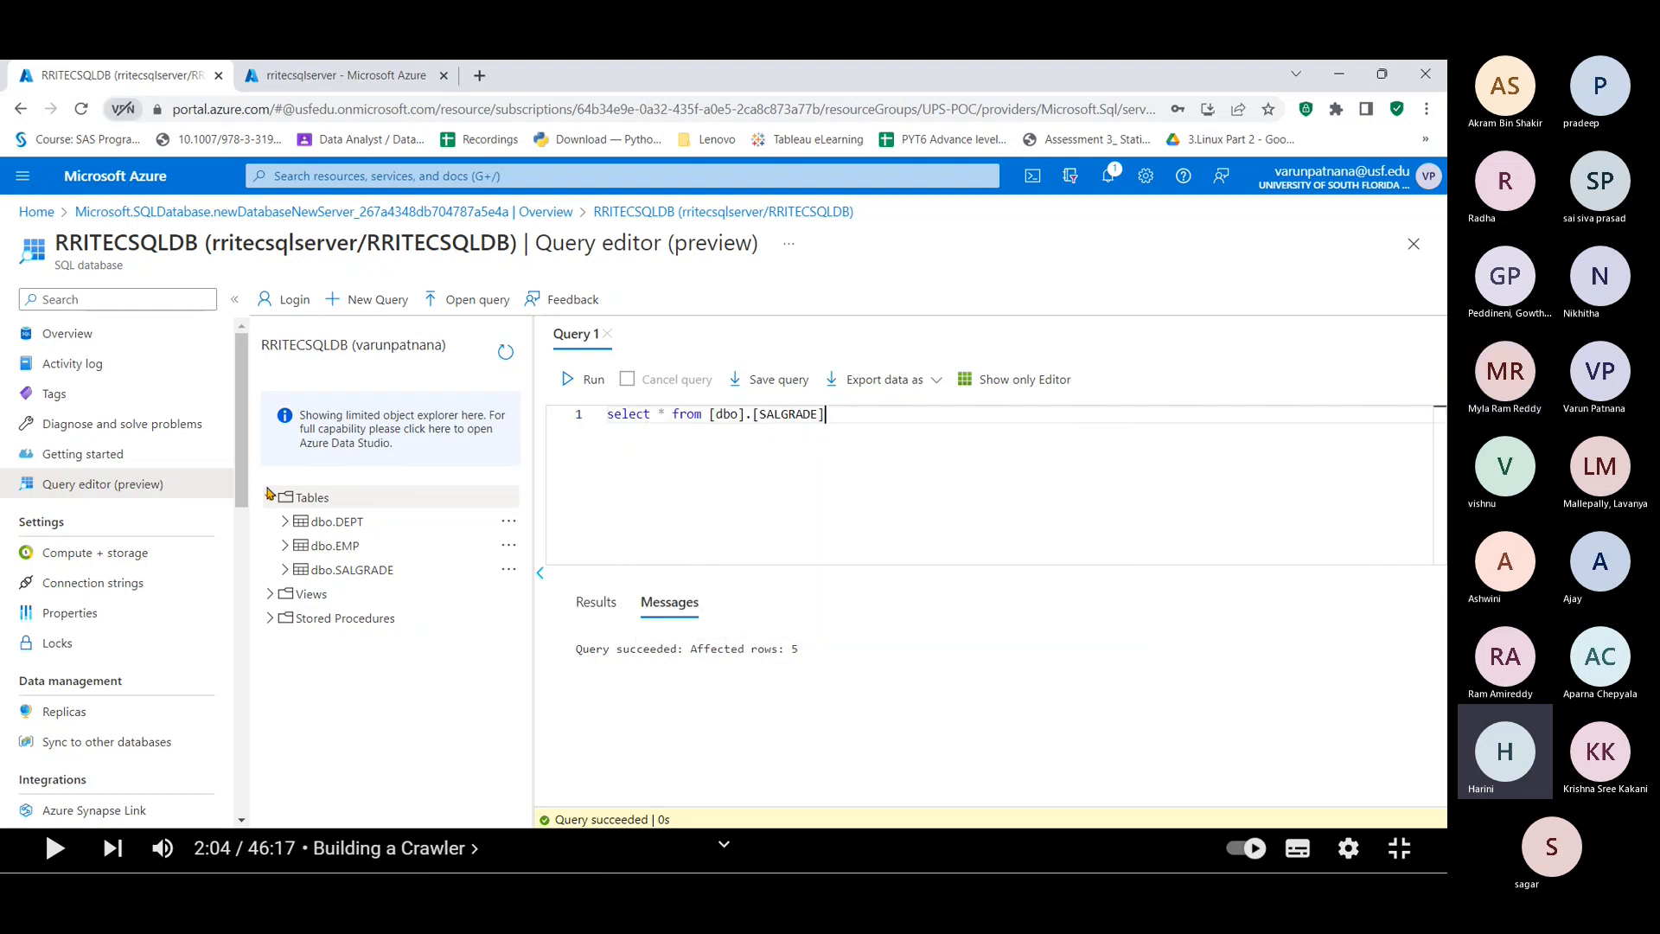
key(ctrl+Return)
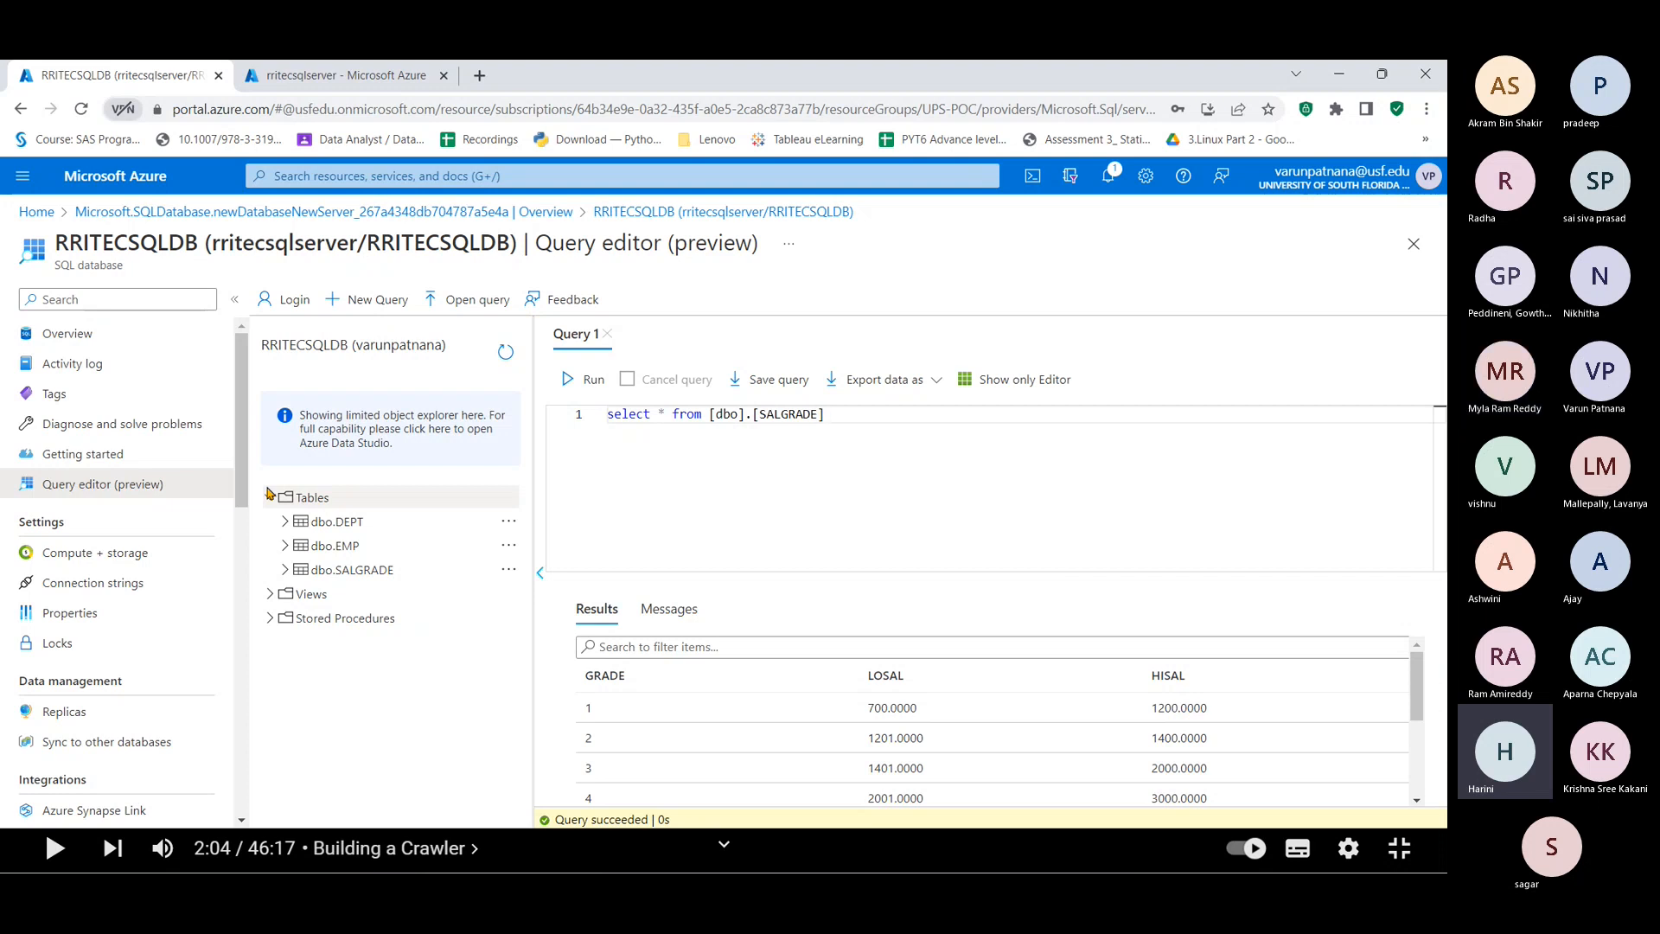
key(alt+Tab)
Step: Scroll the GitHub notes down to the Lab 3: Login and work in SSMS section
scroll(359, 601, down, 1)
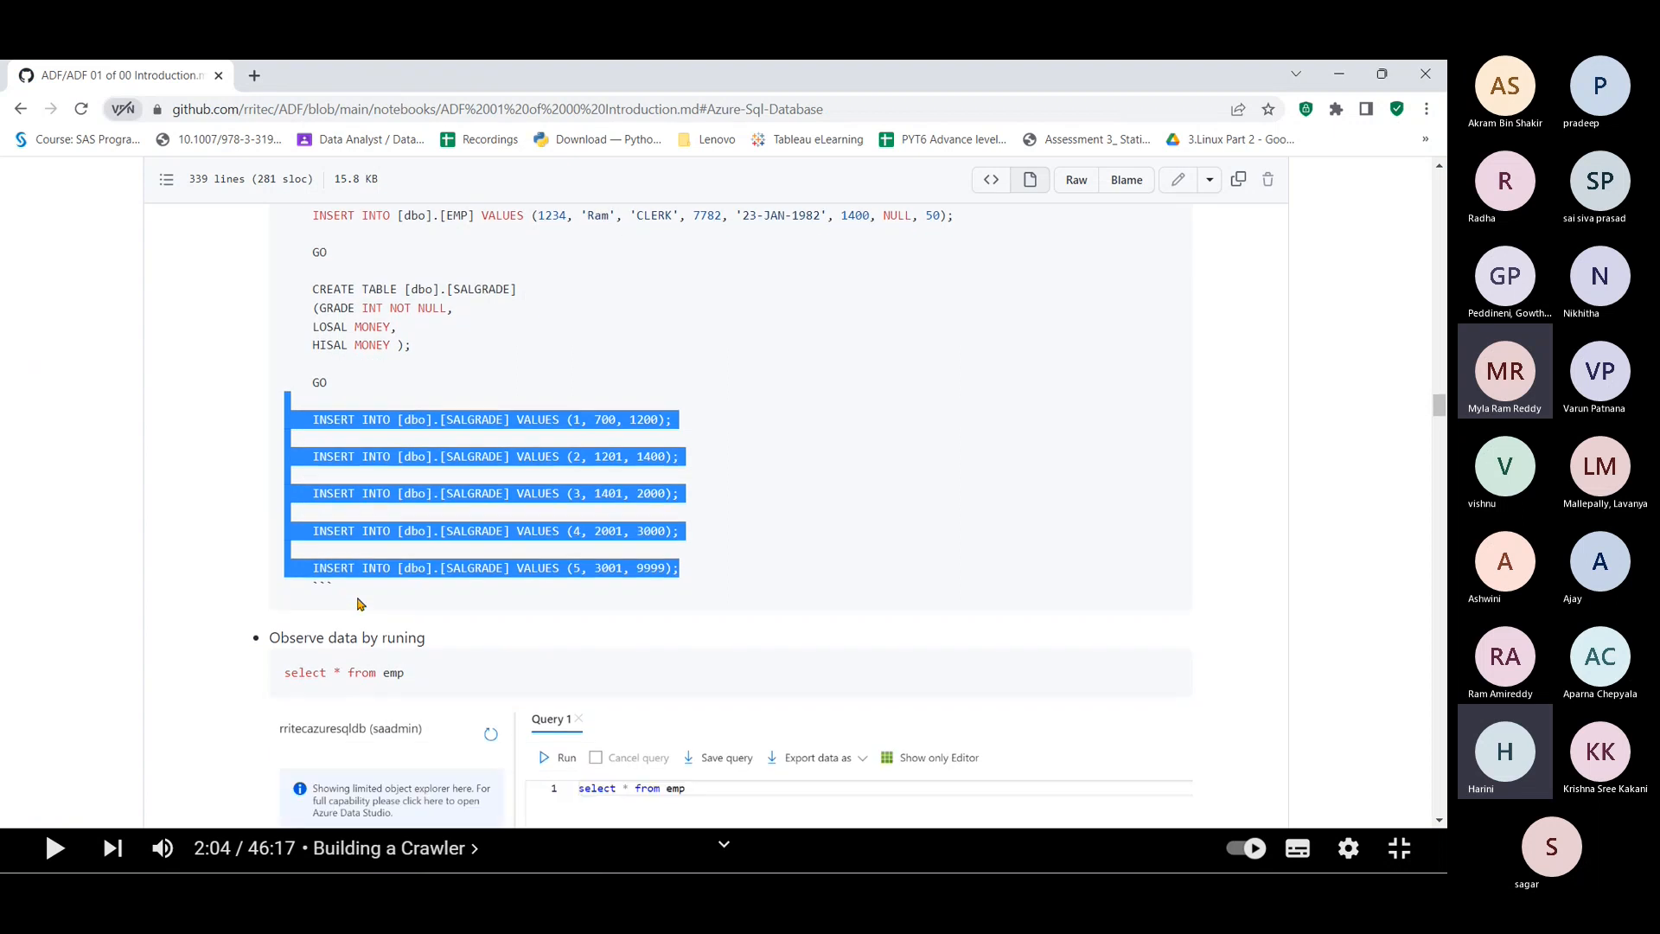
scroll(359, 602, down, 1)
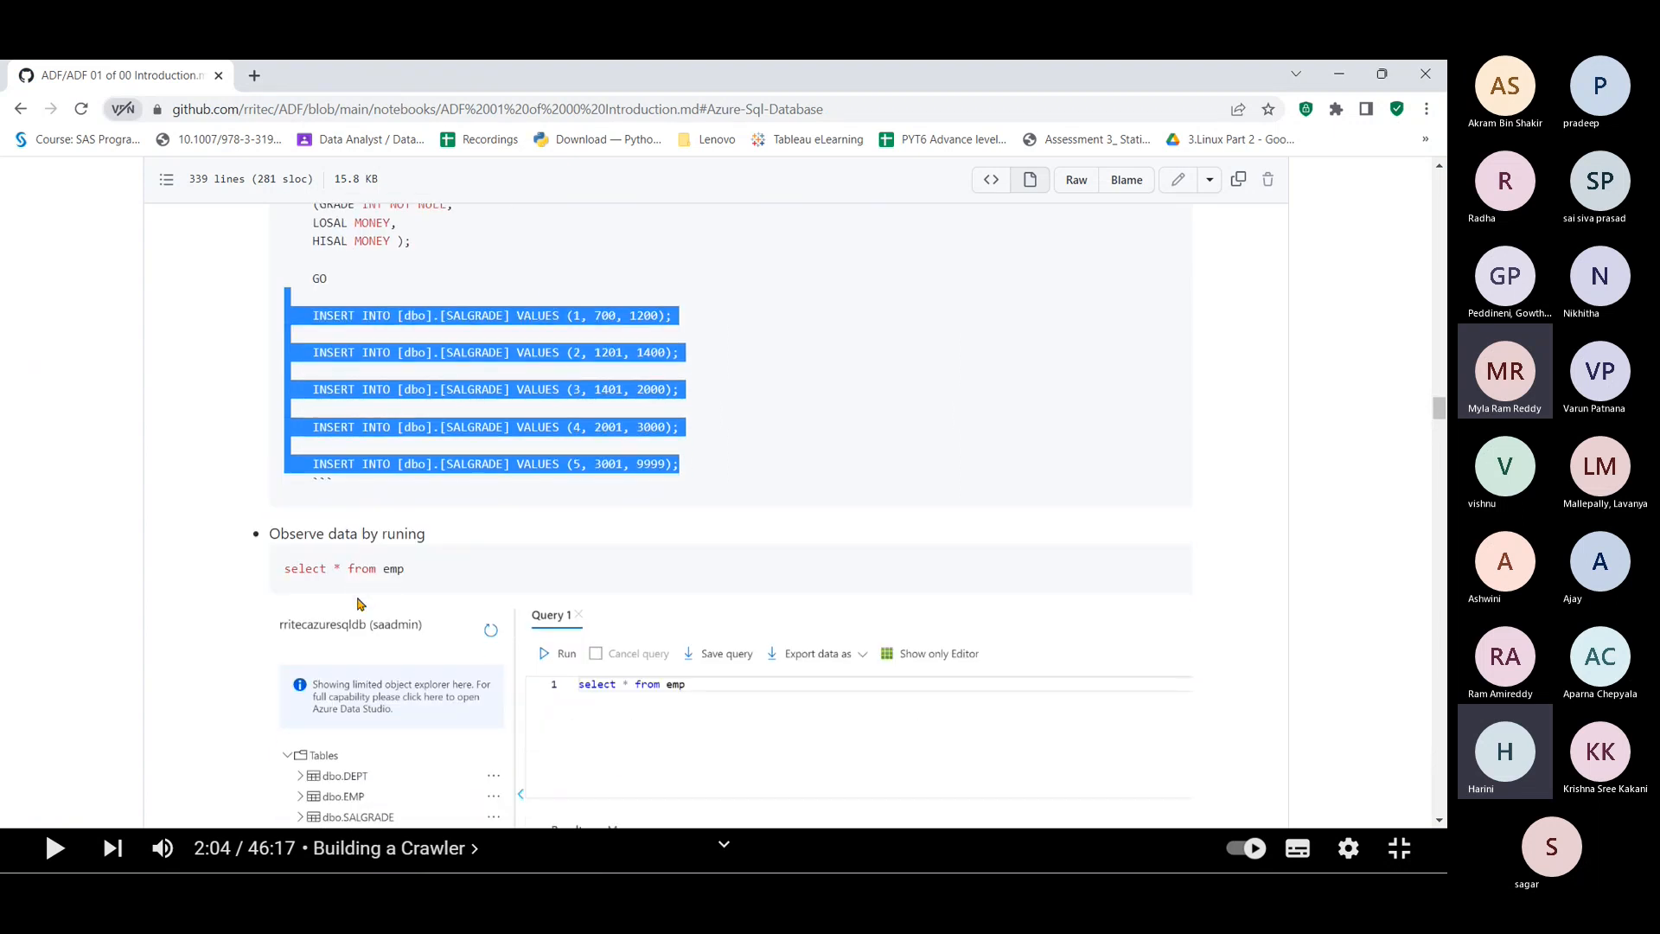
scroll(360, 603, down, 8)
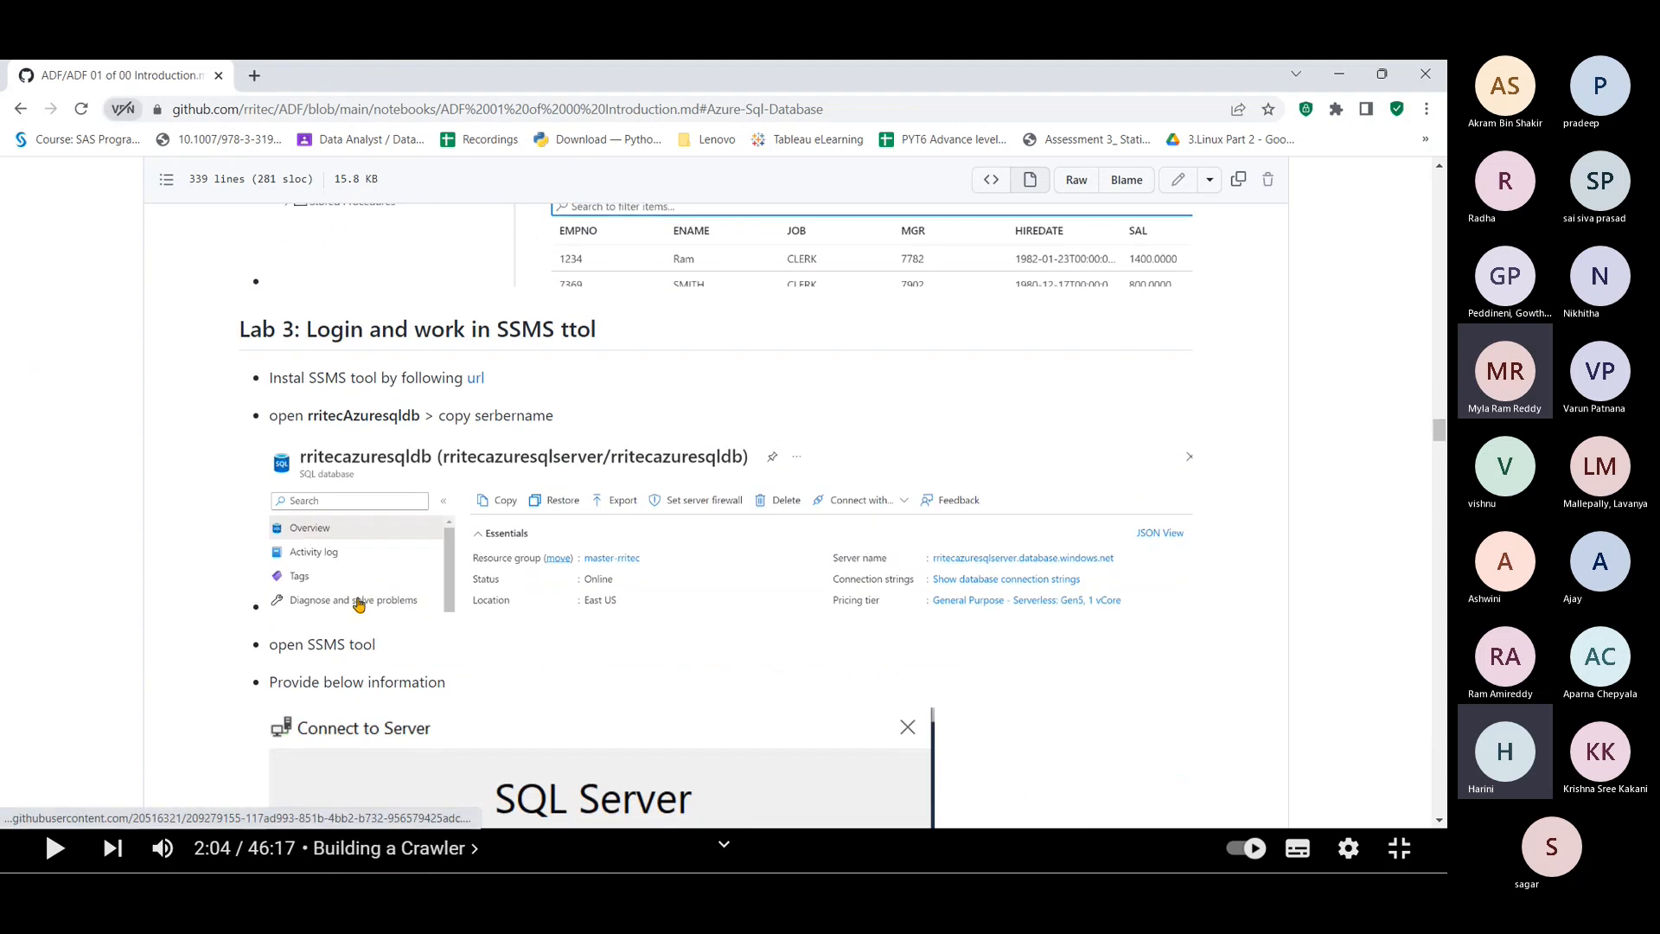
scroll(359, 604, down, 2)
scroll(360, 604, up, 1)
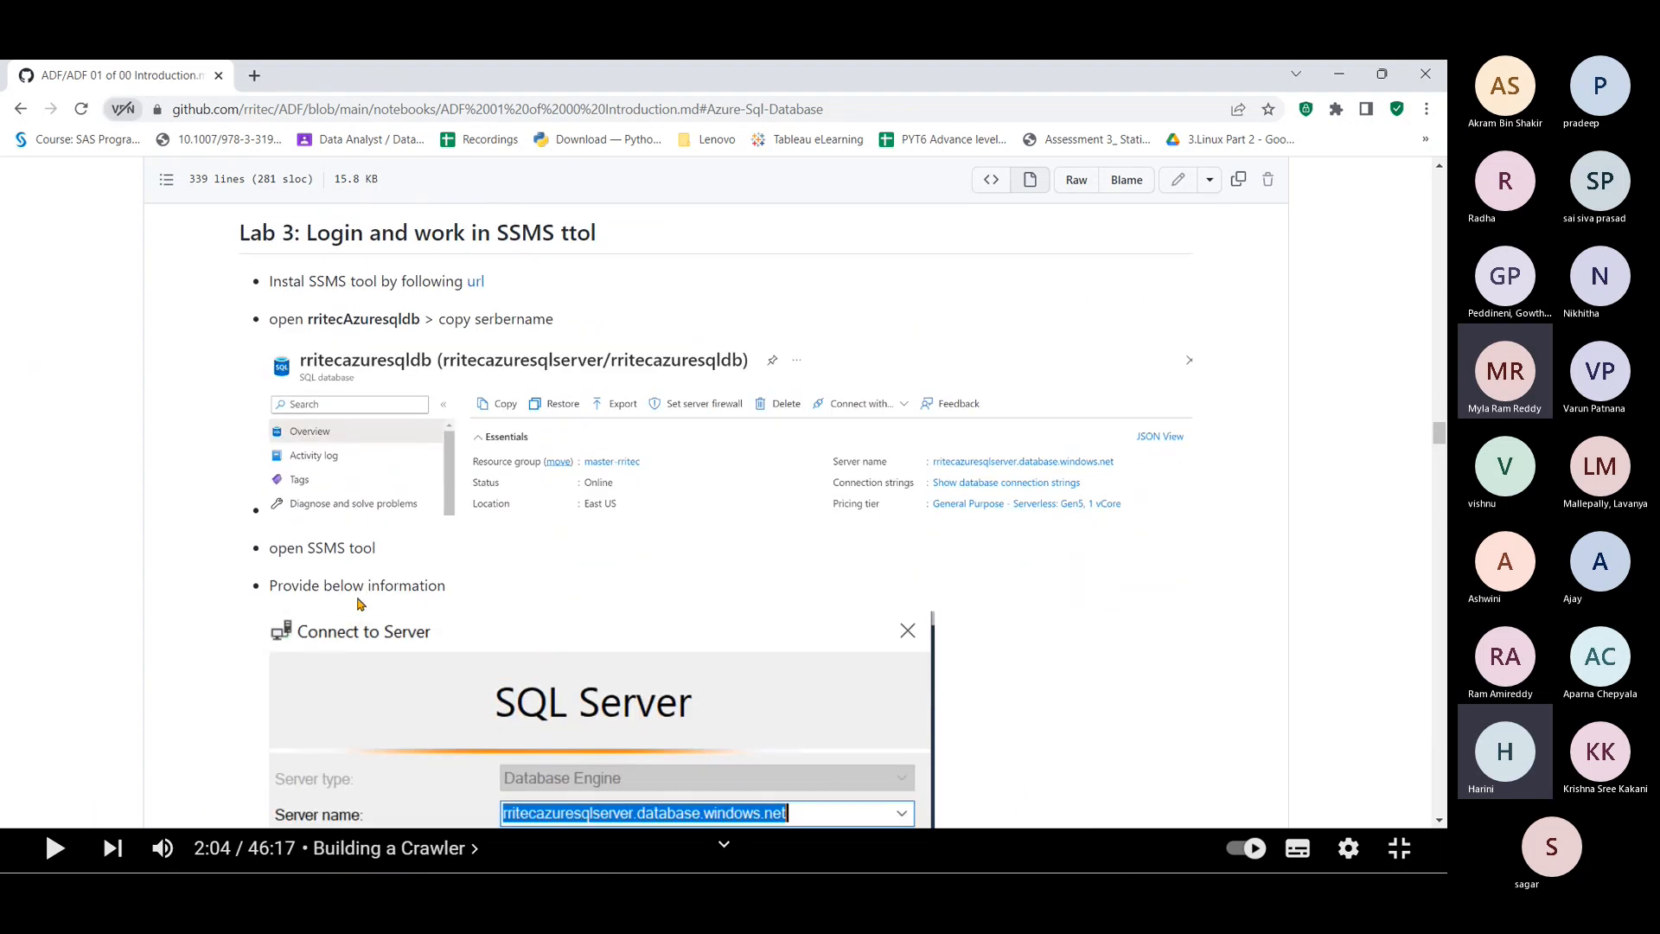
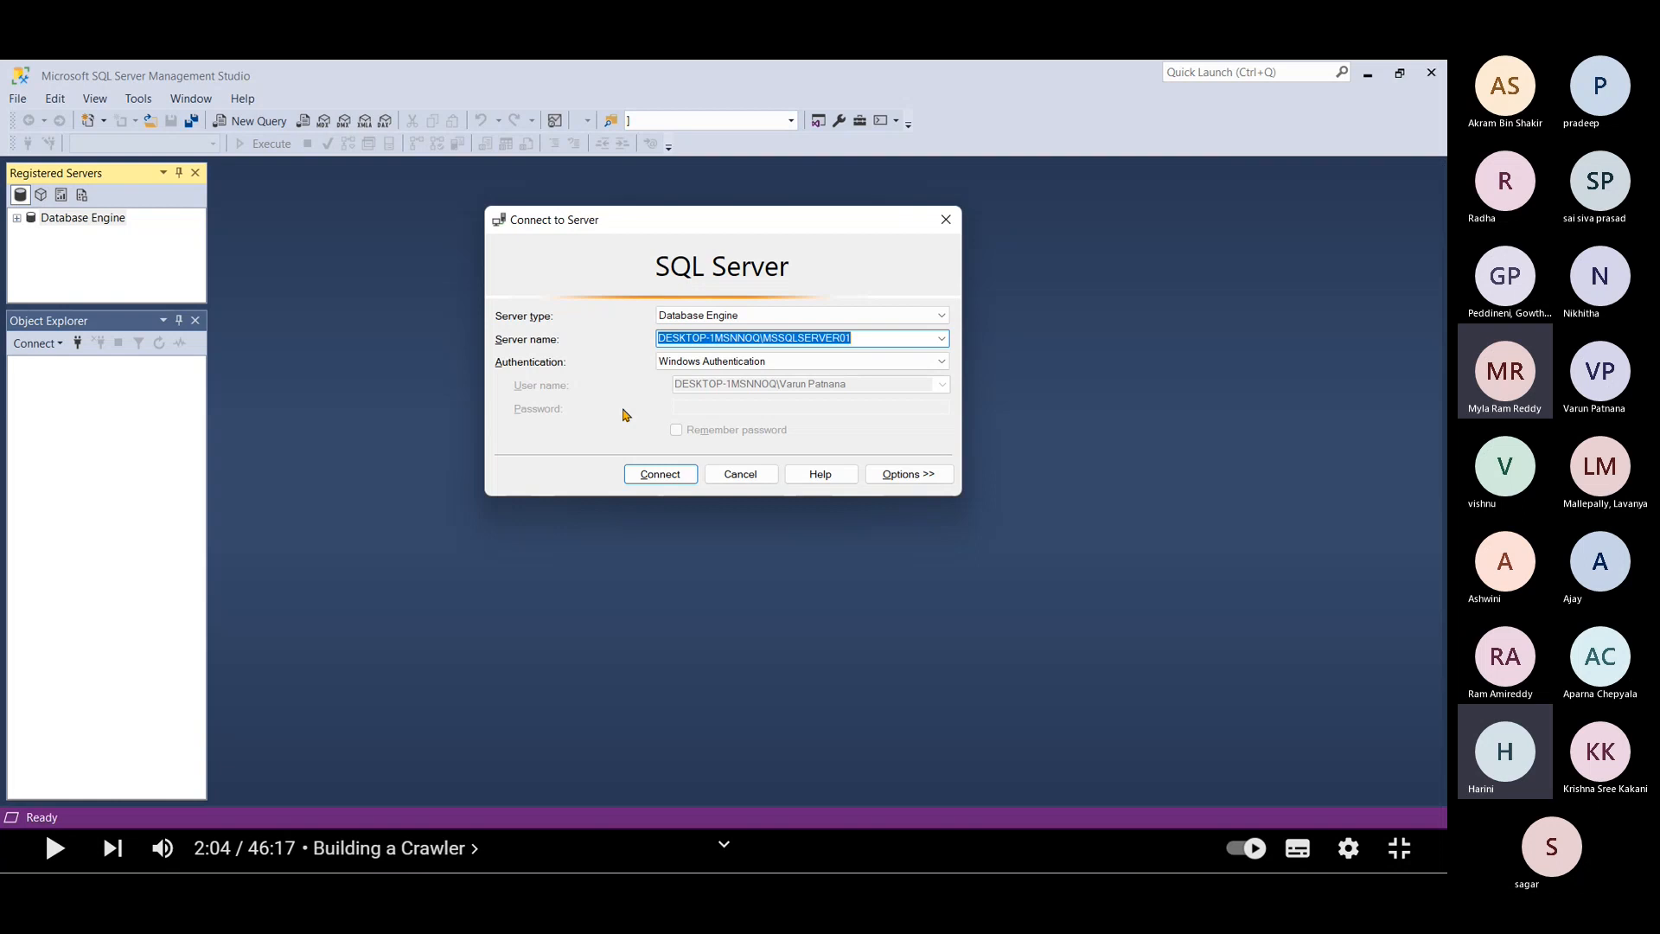
Step: Bring up the rritecsqlserver Overview page in the Azure portal
key(alt+Tab)
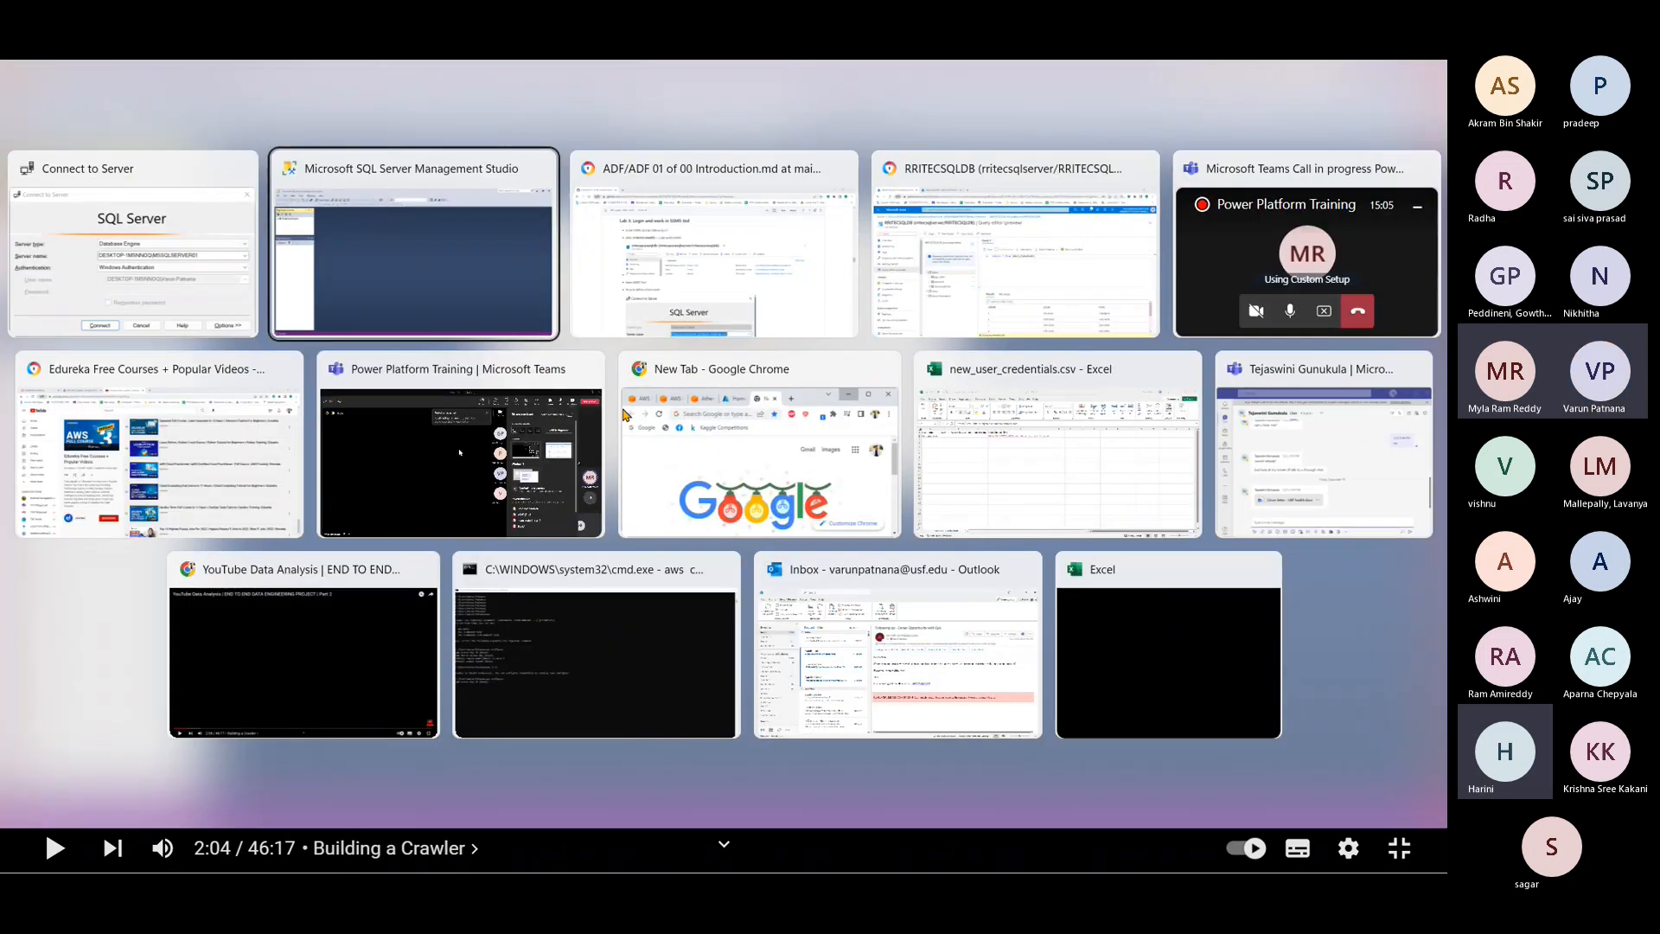
key(alt+Tab)
key(alt+Tab)
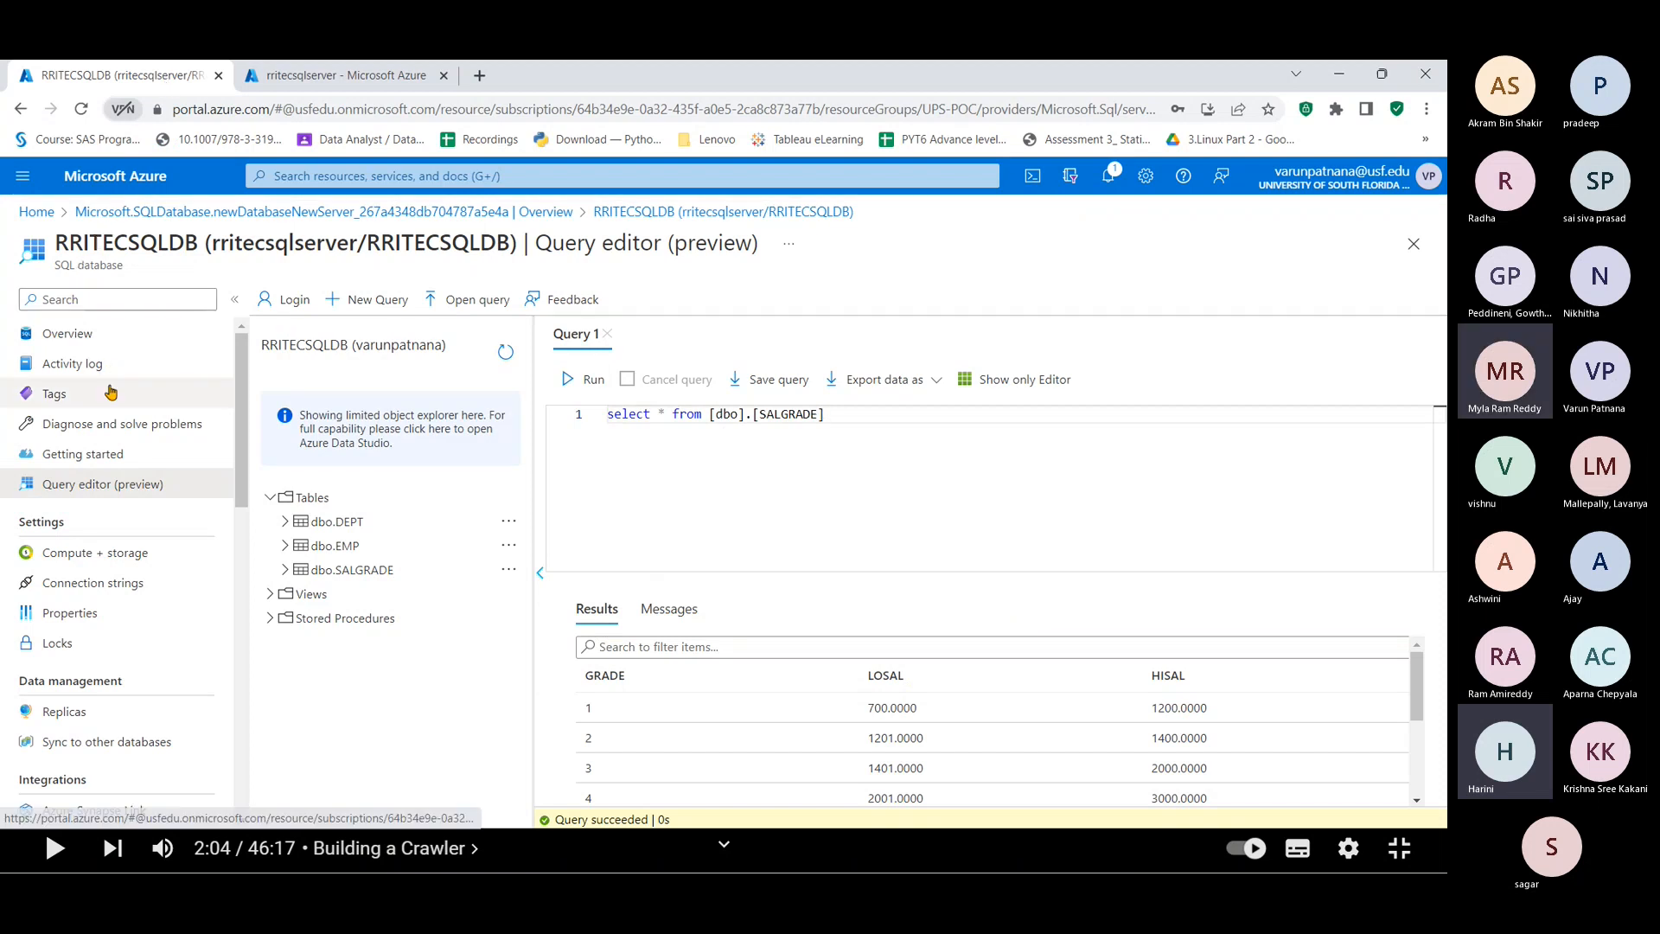
click(341, 75)
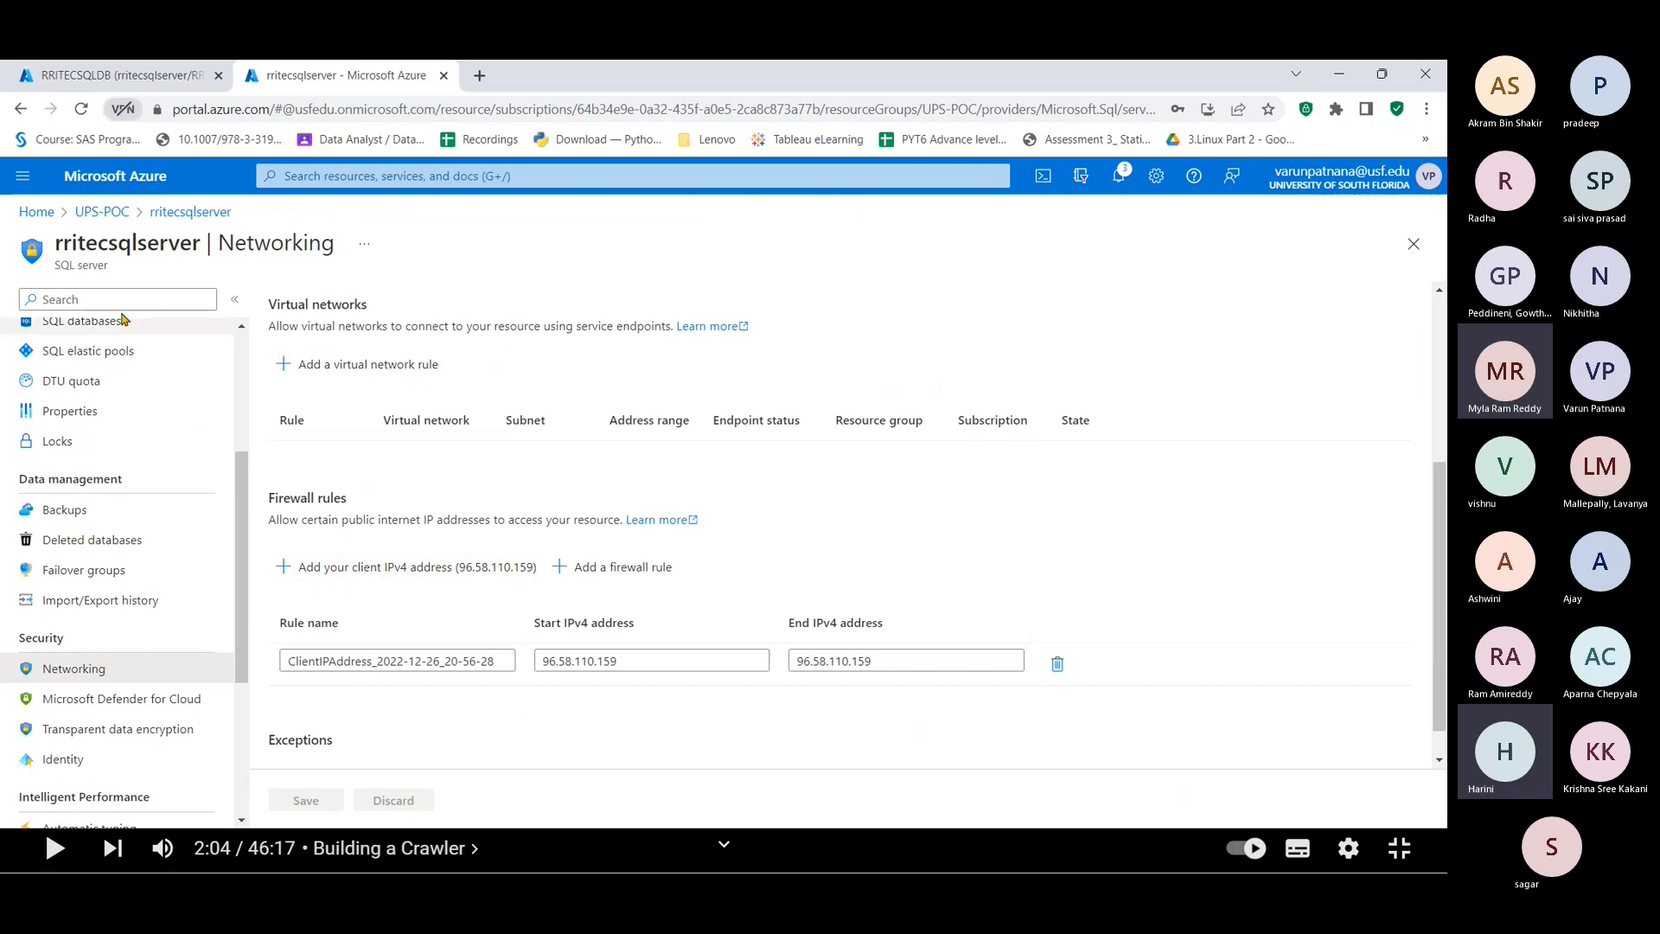
scroll(193, 402, up, 3)
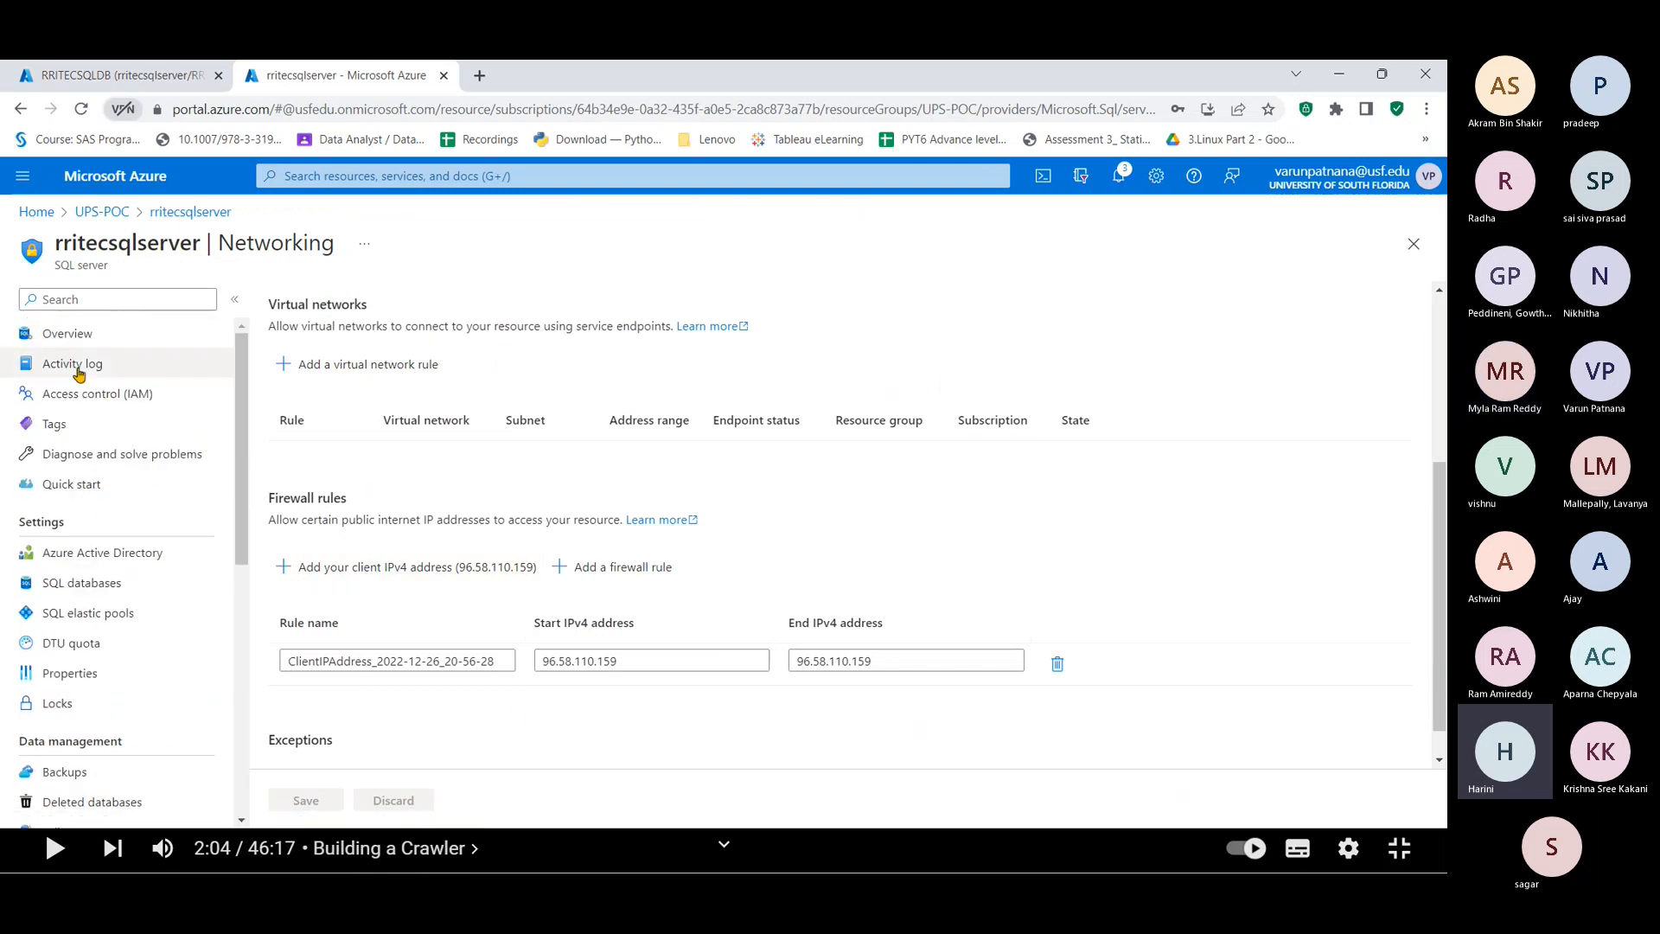
click(82, 344)
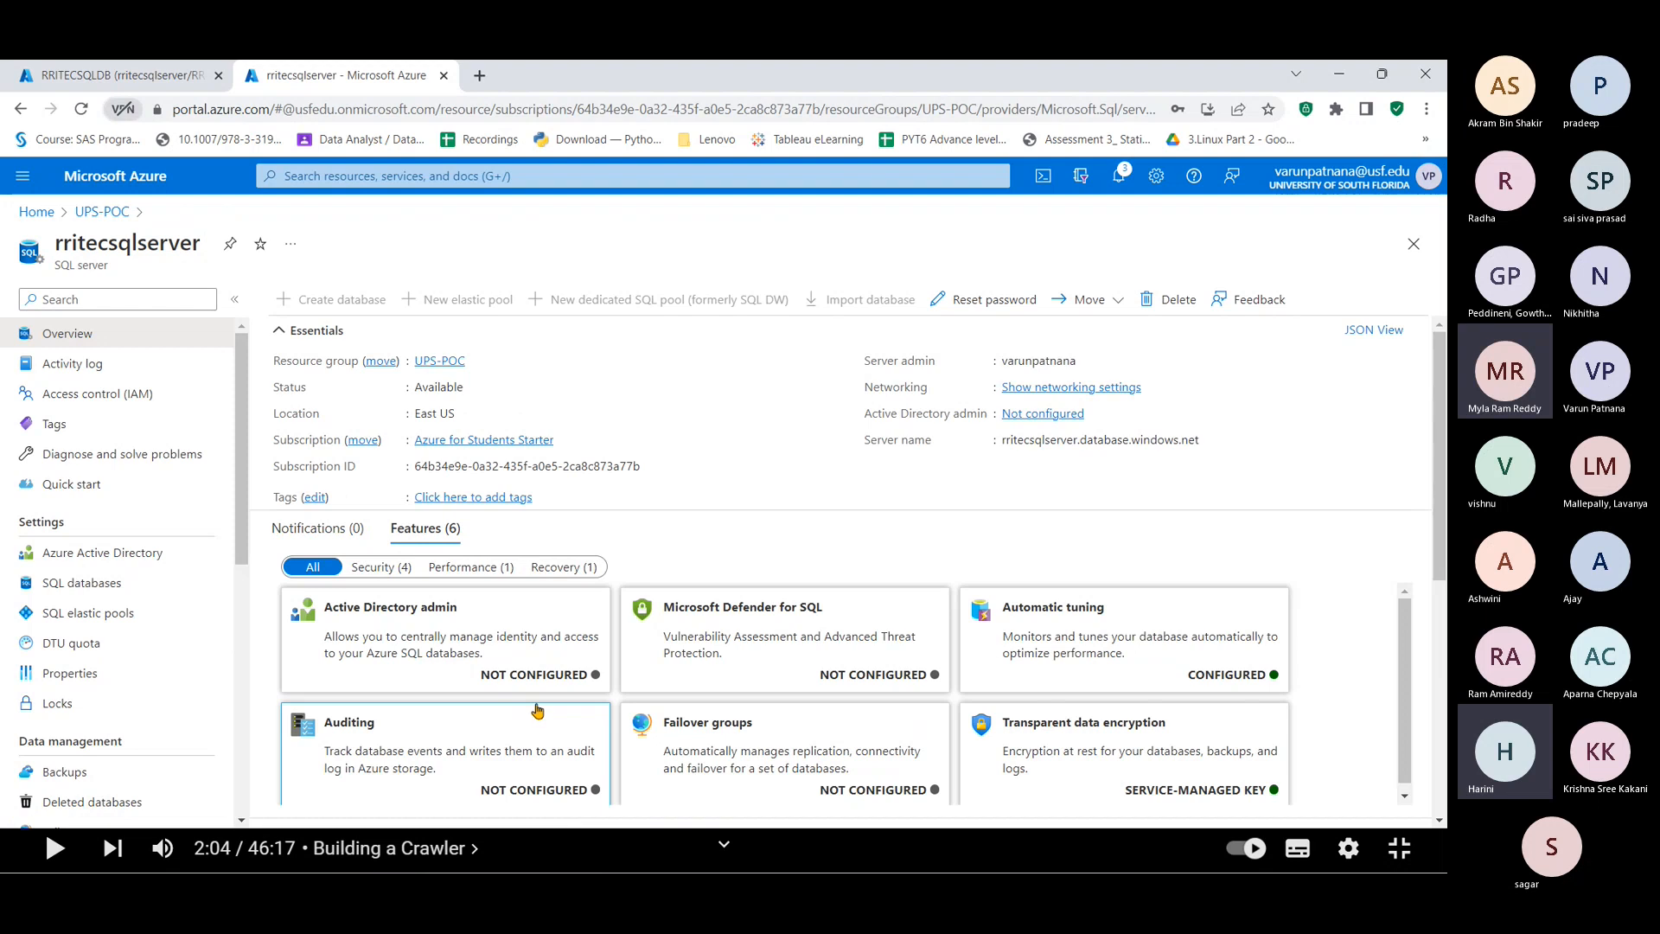
Step: Copy the server name rritecsqlserver.database.windows.net and return to the SSMS connection dialog
double_click(1113, 439)
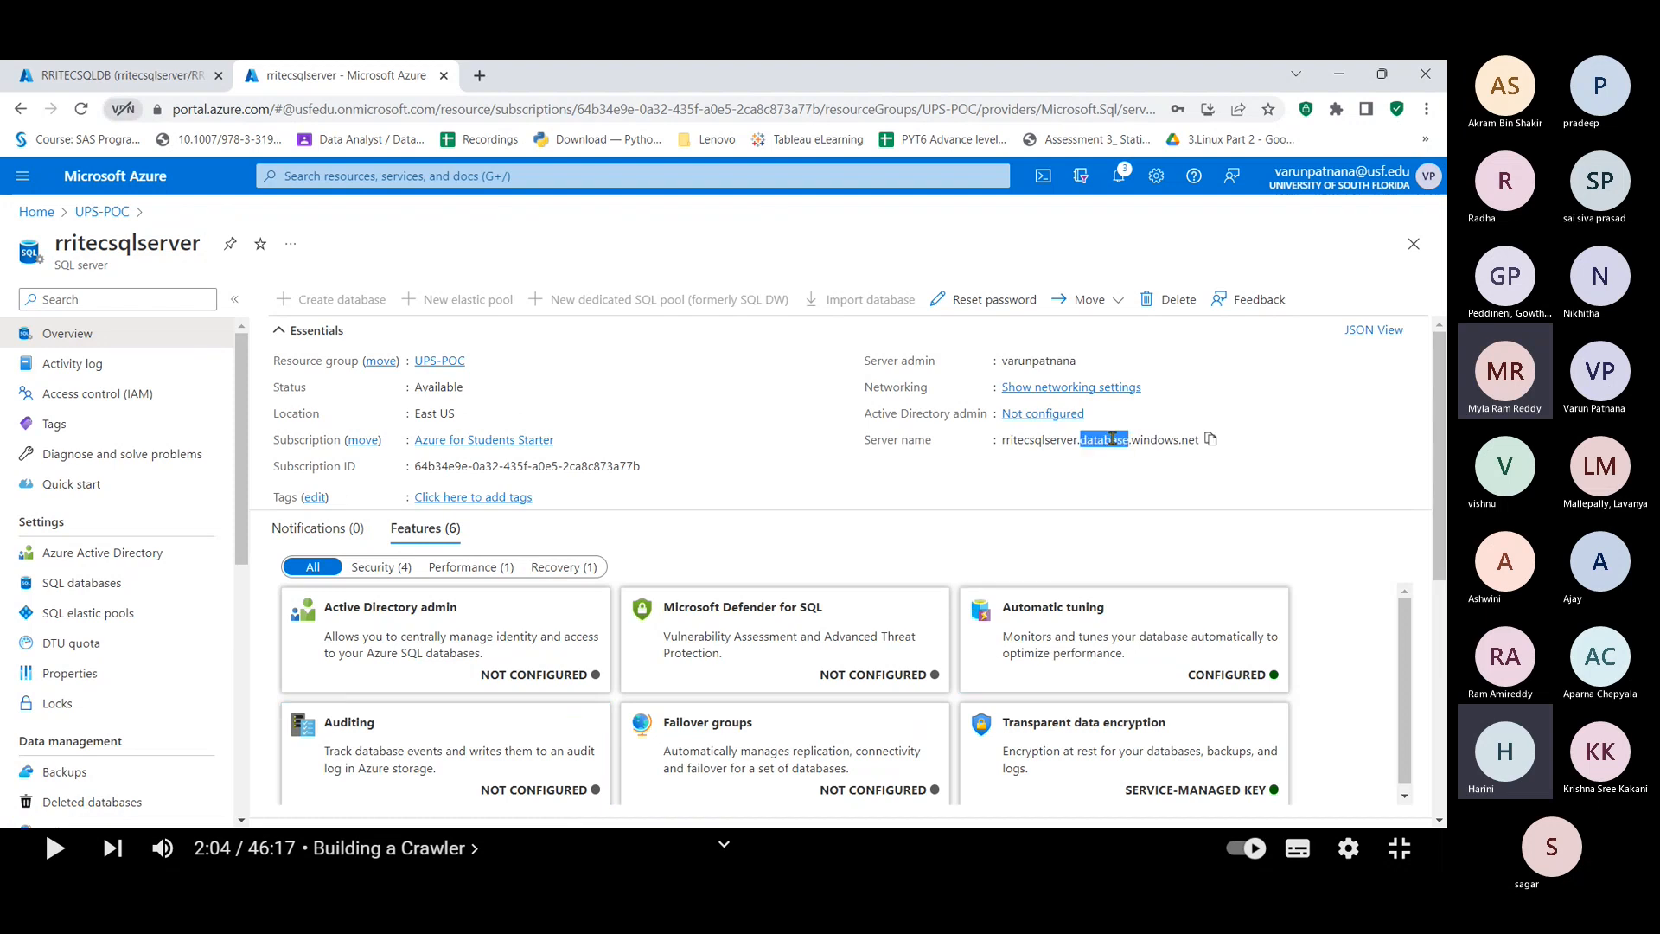
click(1211, 440)
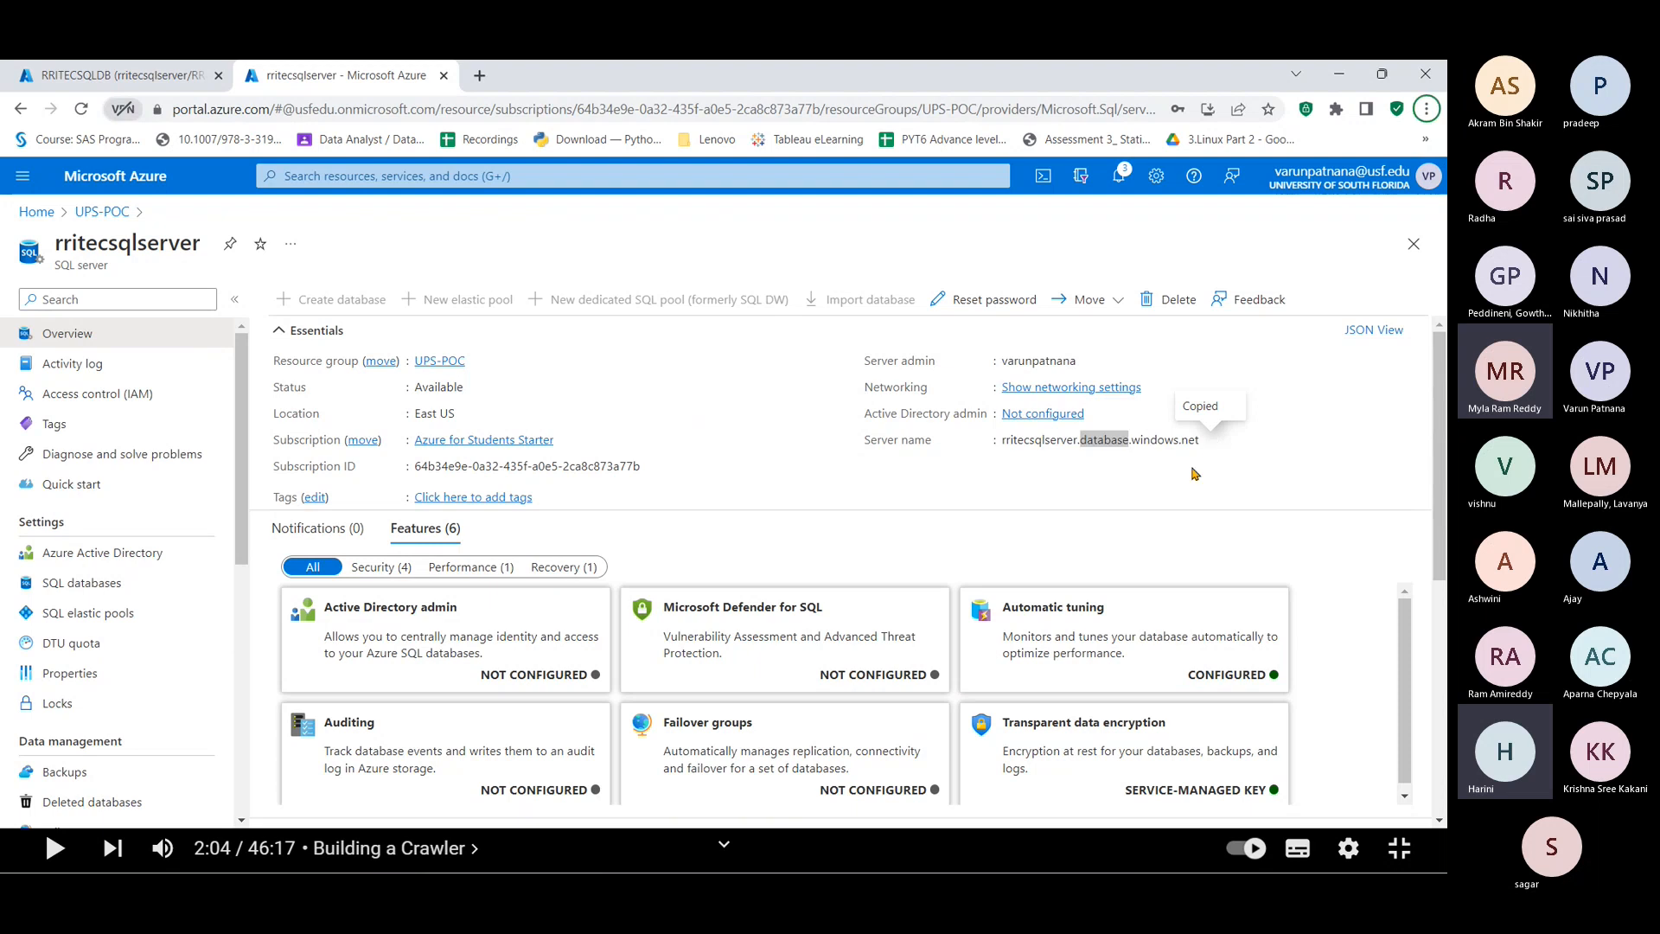
click(1193, 474)
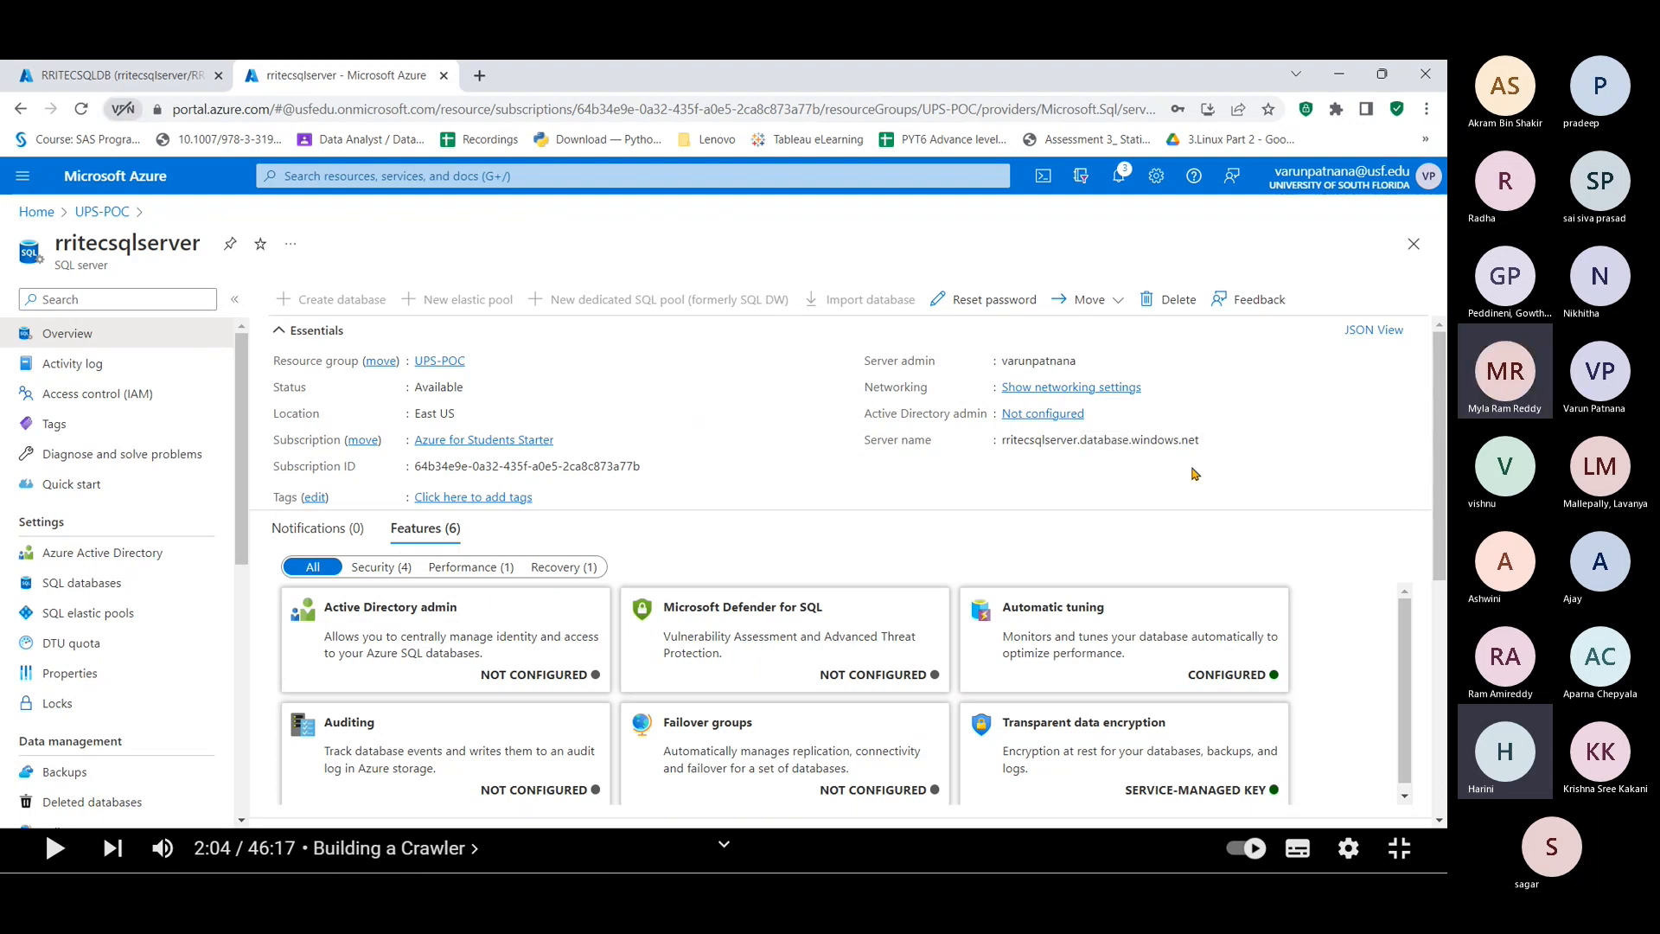
key(alt)
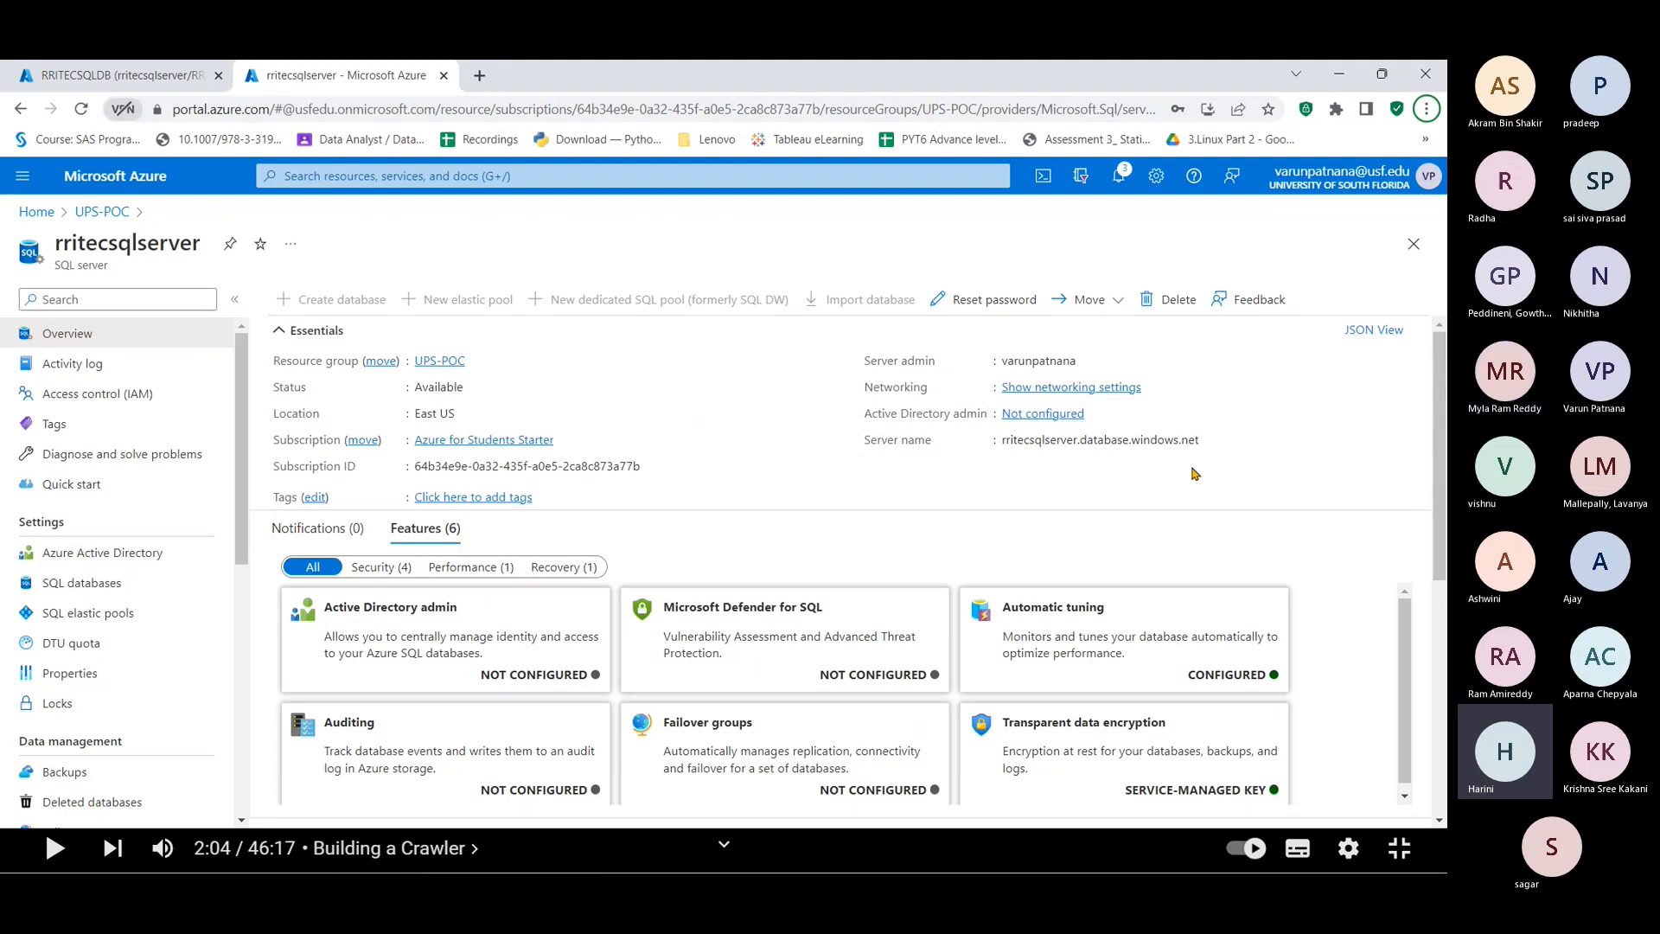
key(alt+Tab)
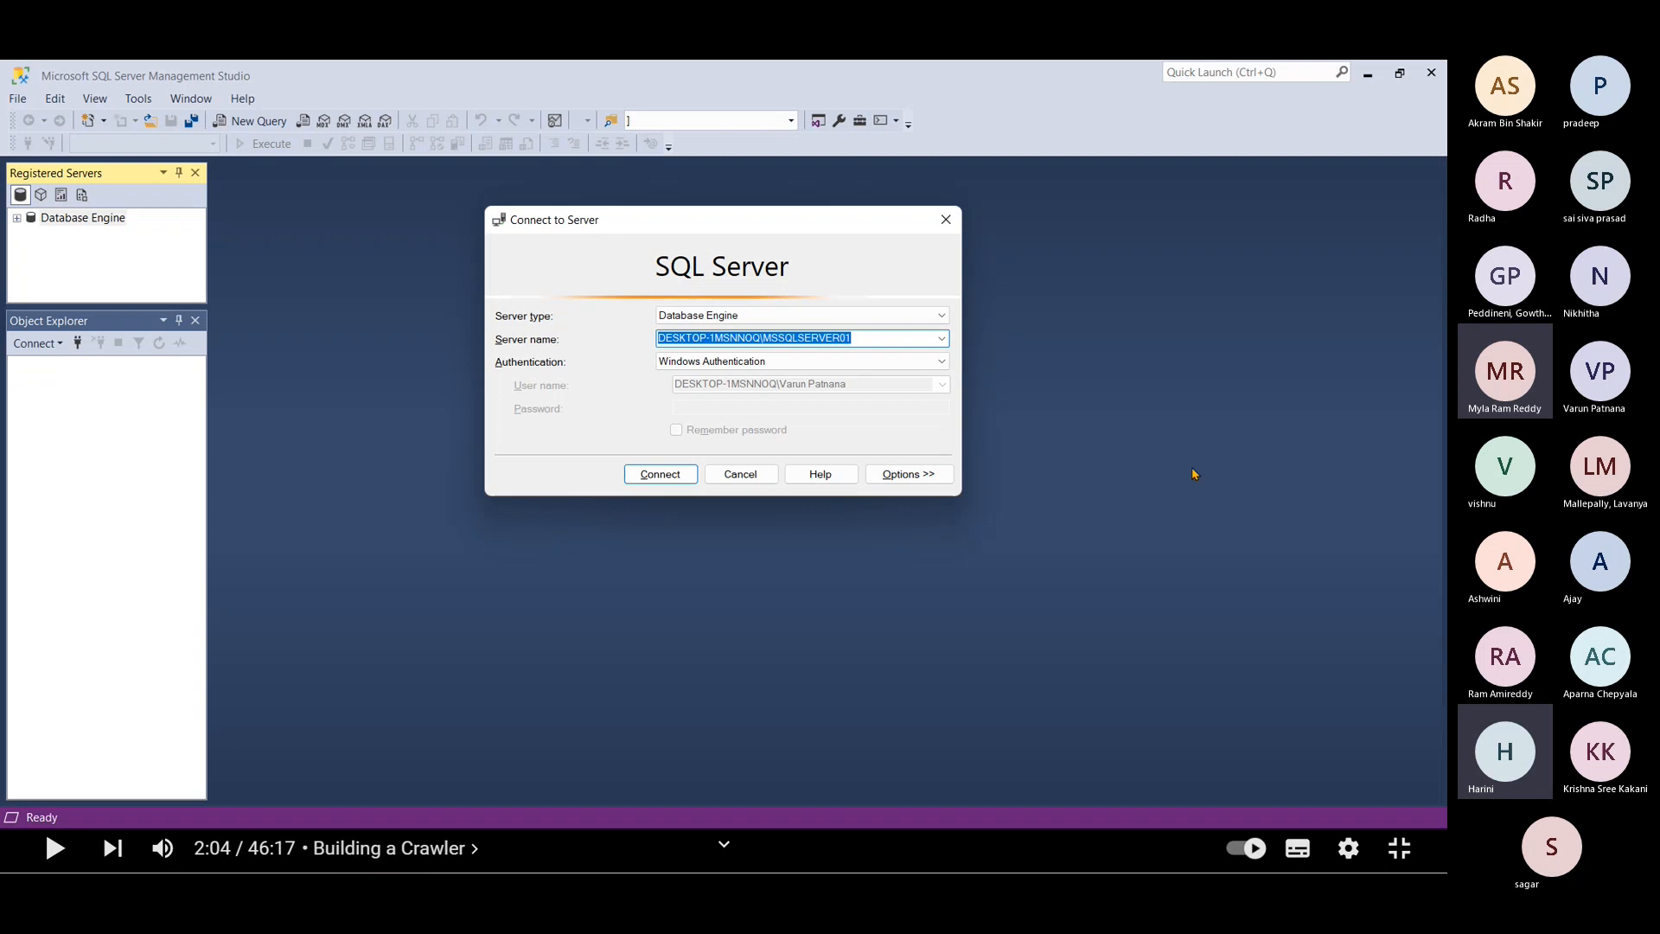
Step: Connect to rritecsqlserver.database.windows.net with SQL Server Authentication, the admin login and a remembered password
key(ctrl+v)
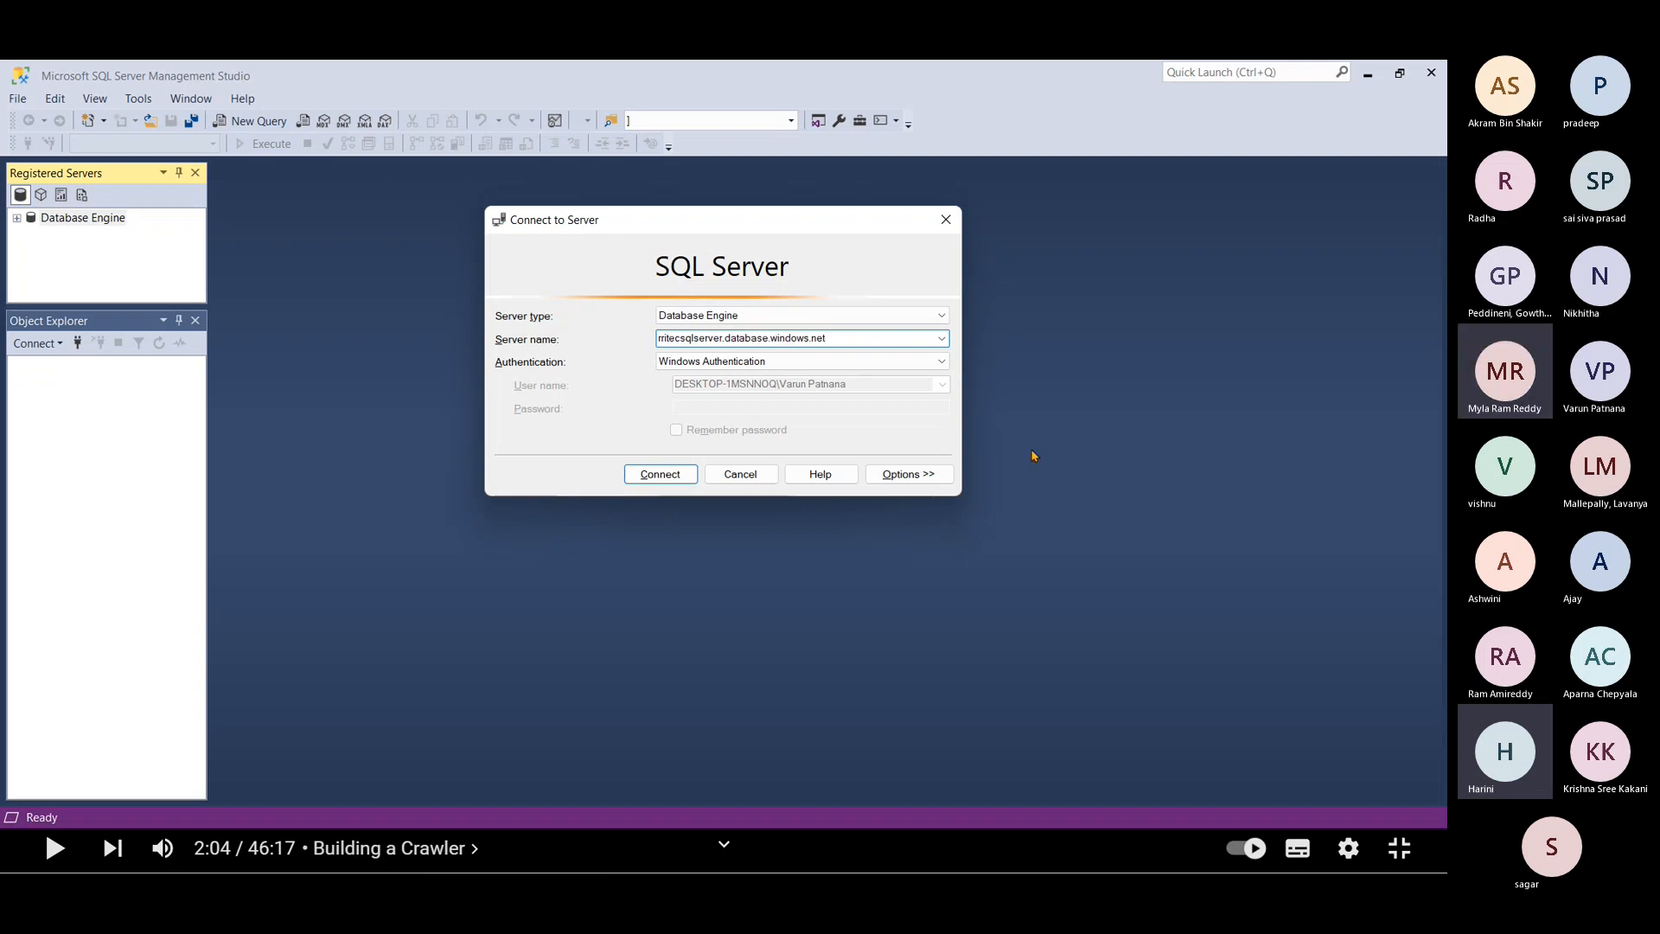
click(802, 361)
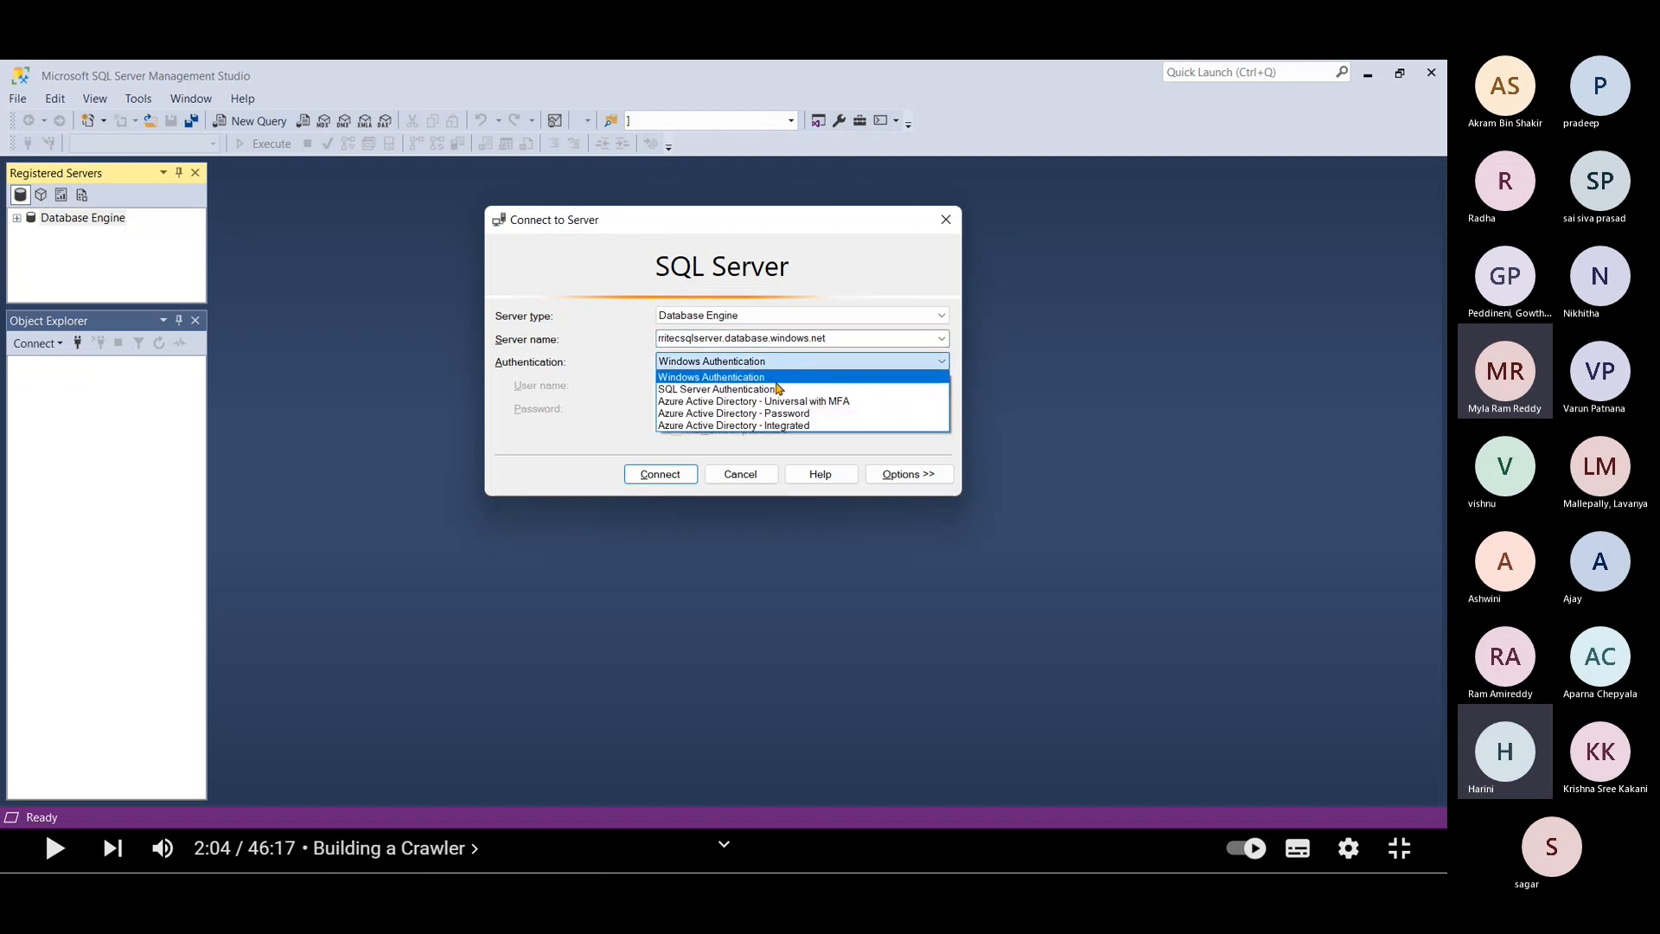
click(748, 390)
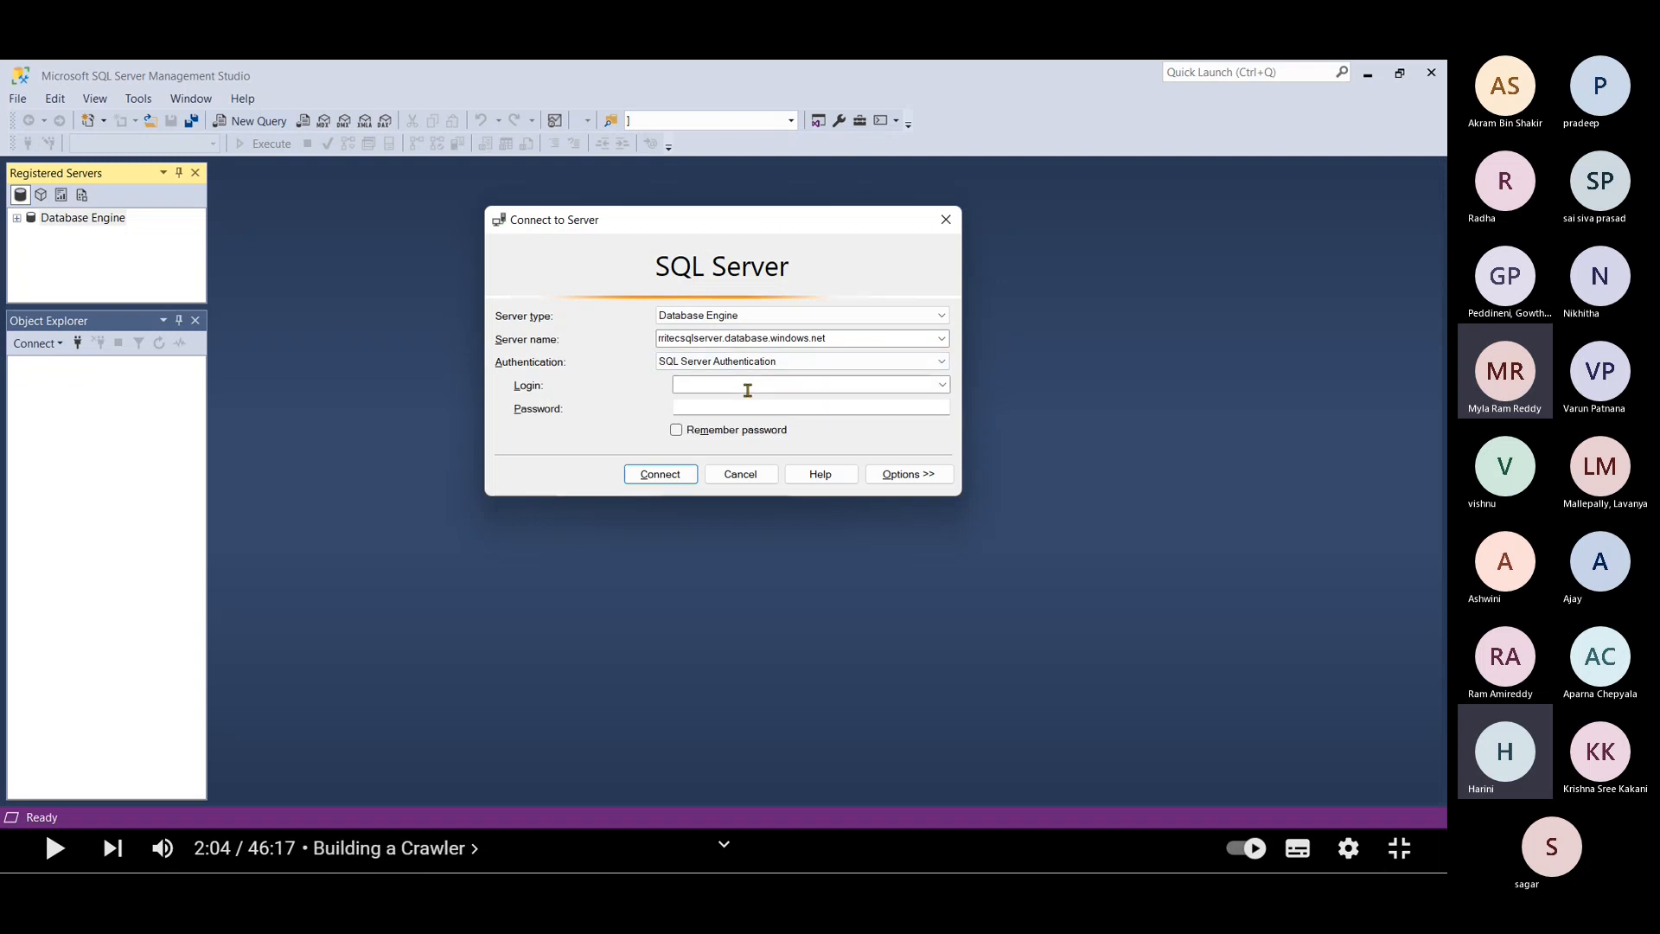
click(748, 390)
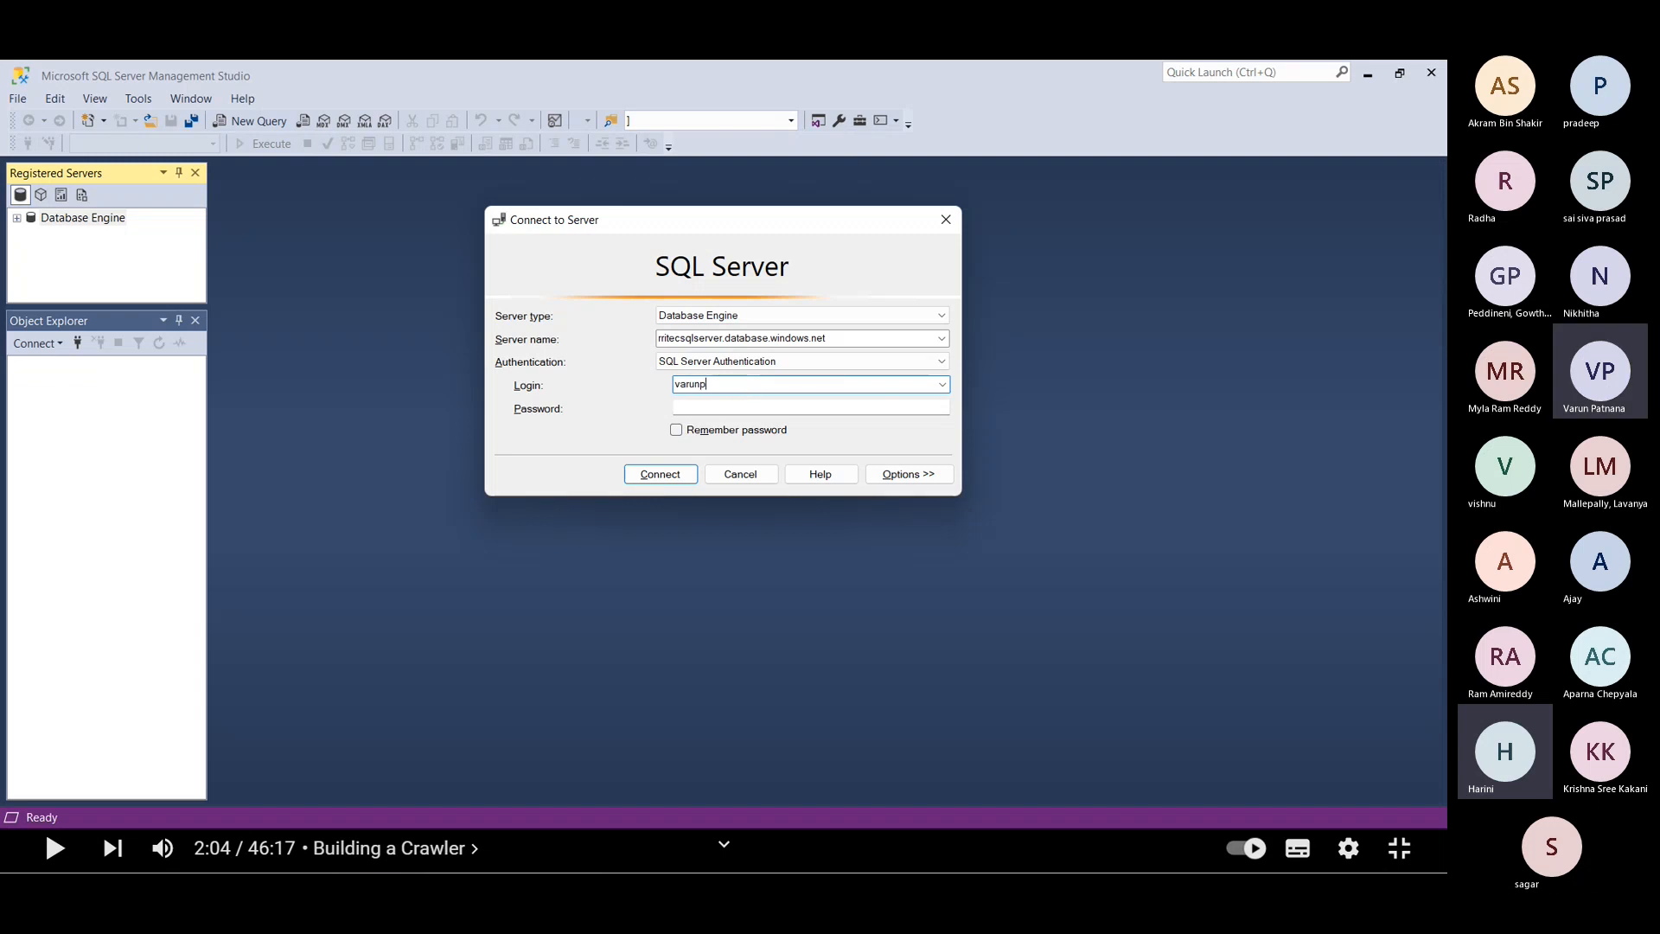
key(Tab)
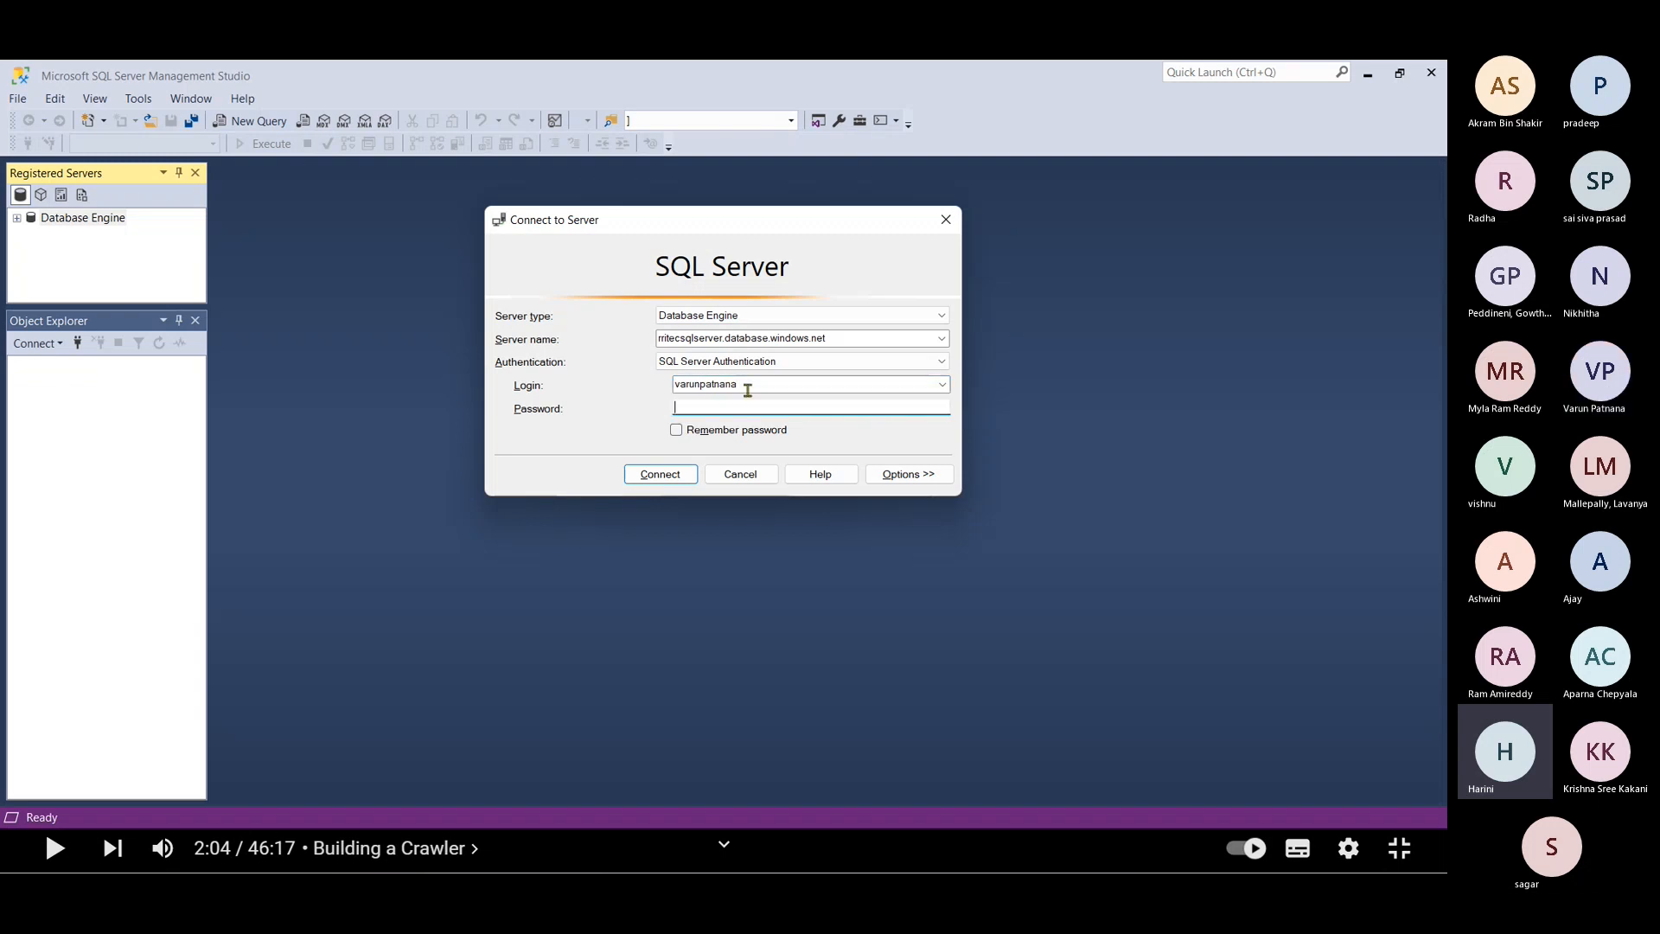
text(***)
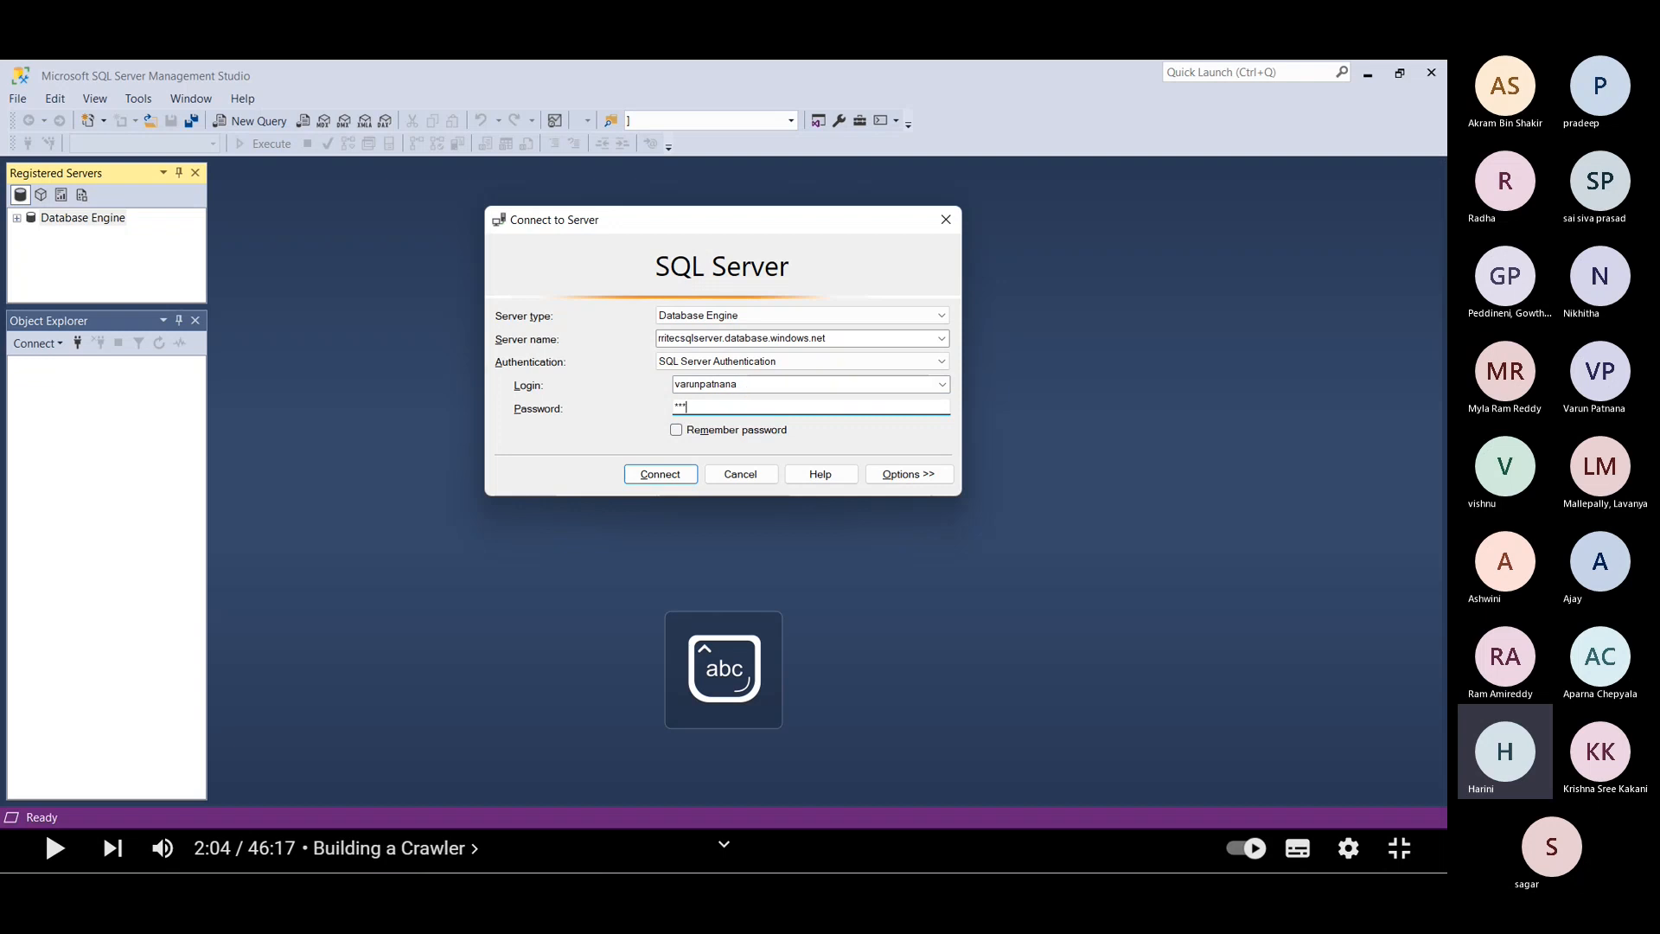
text(****)
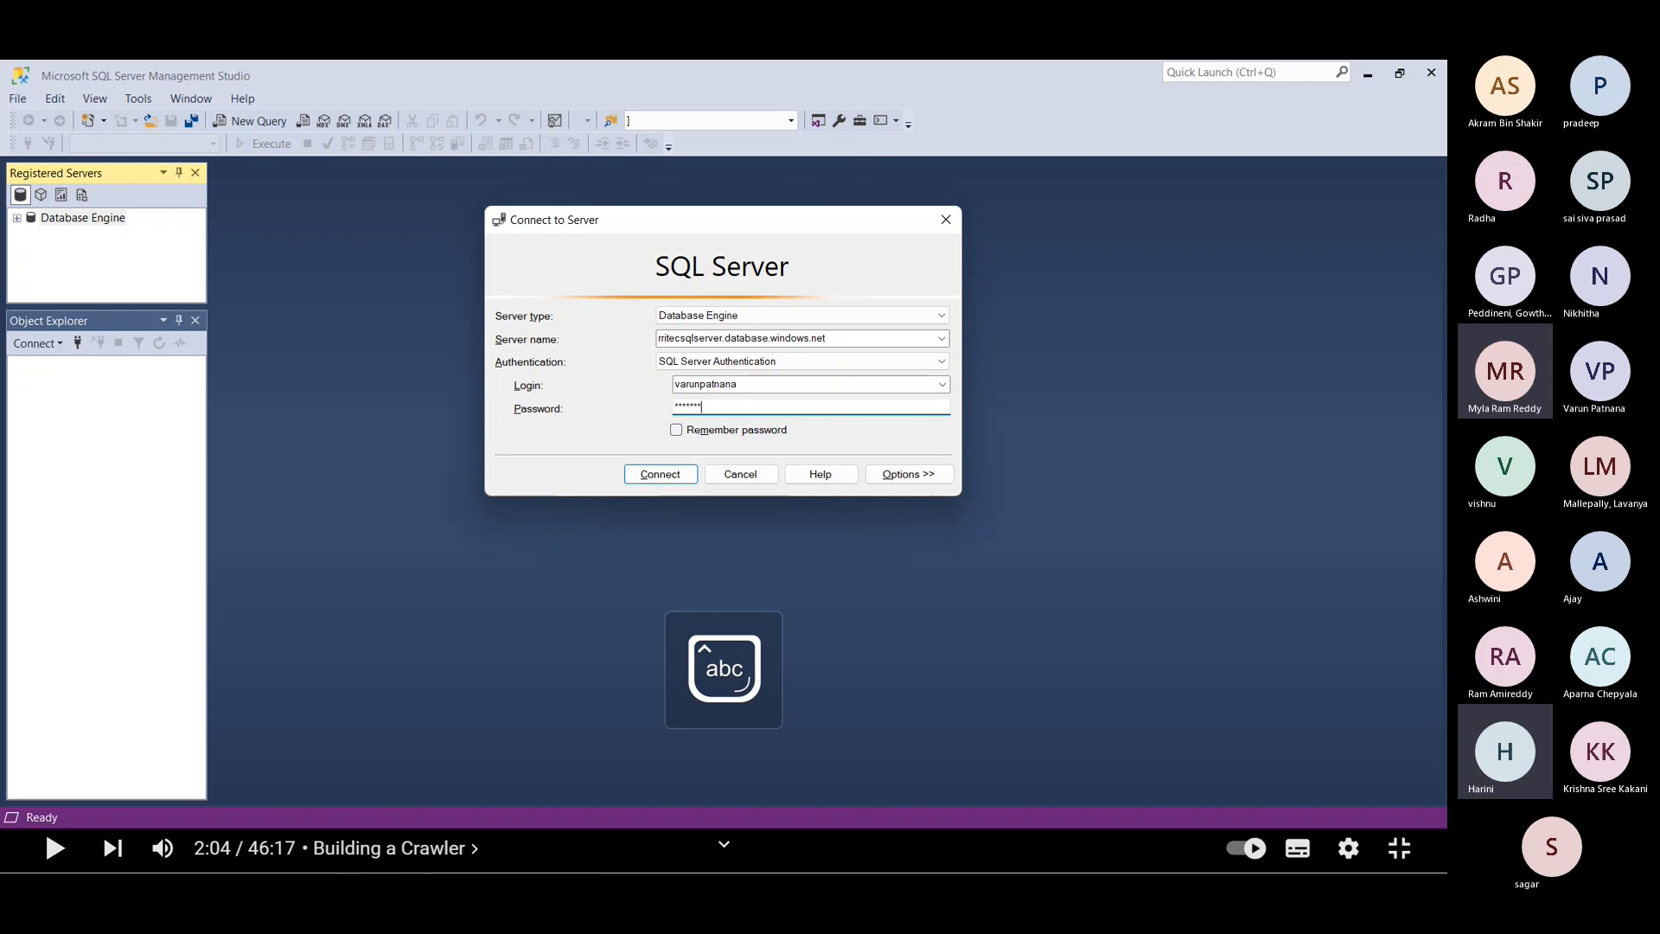
text(**)
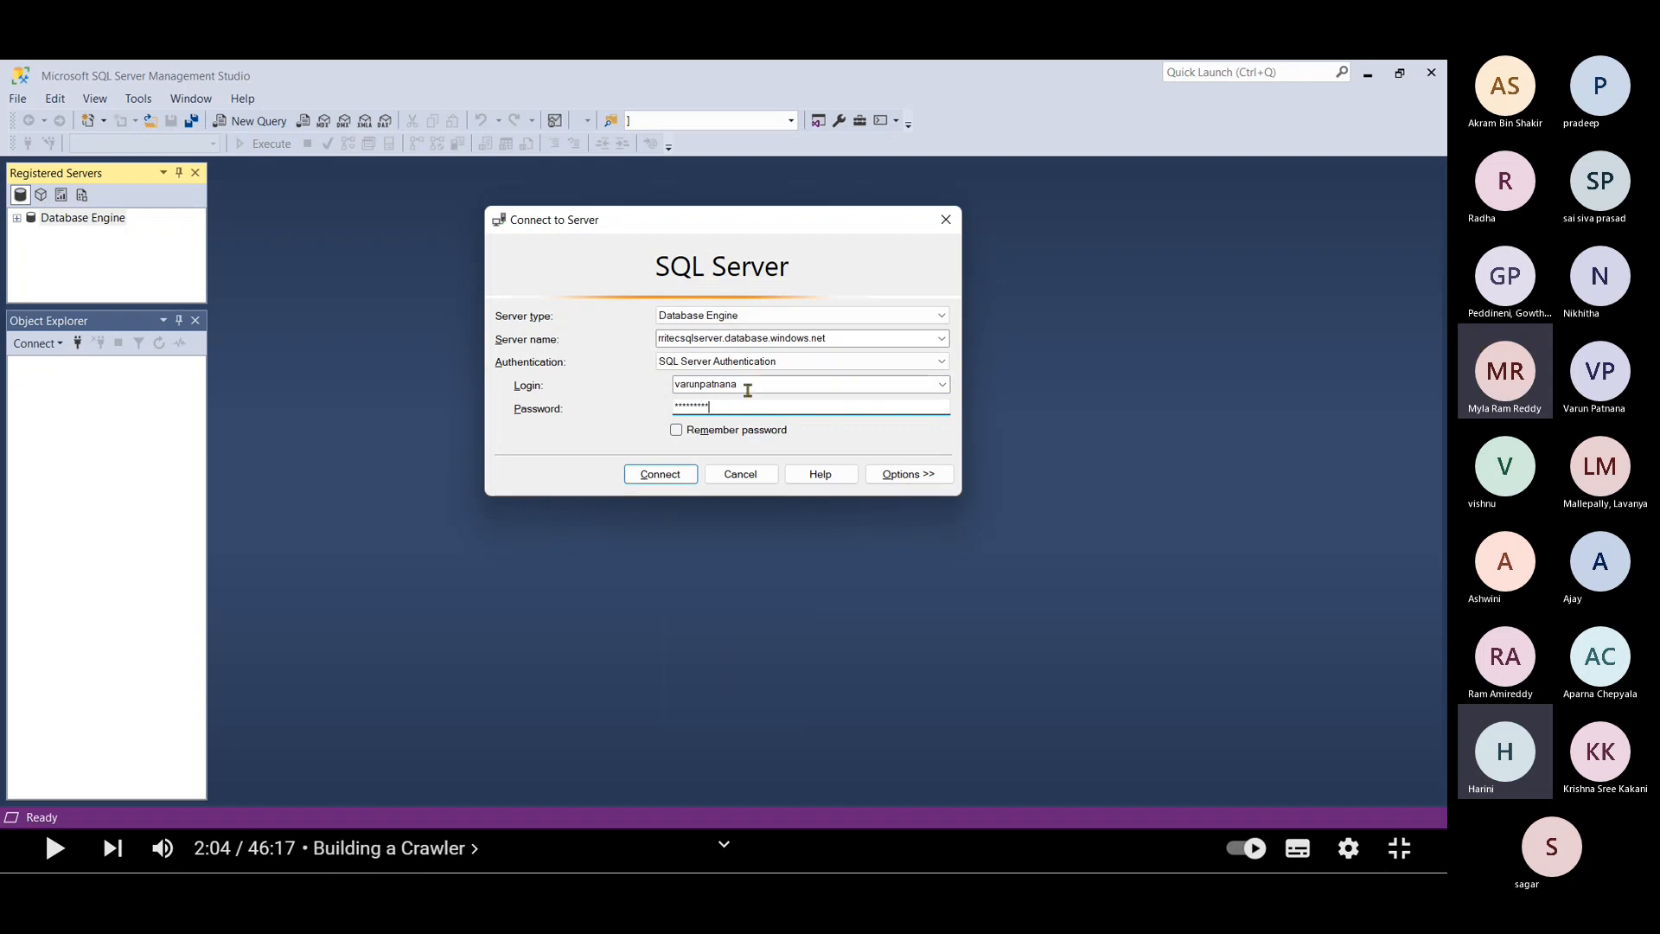
click(722, 432)
click(662, 474)
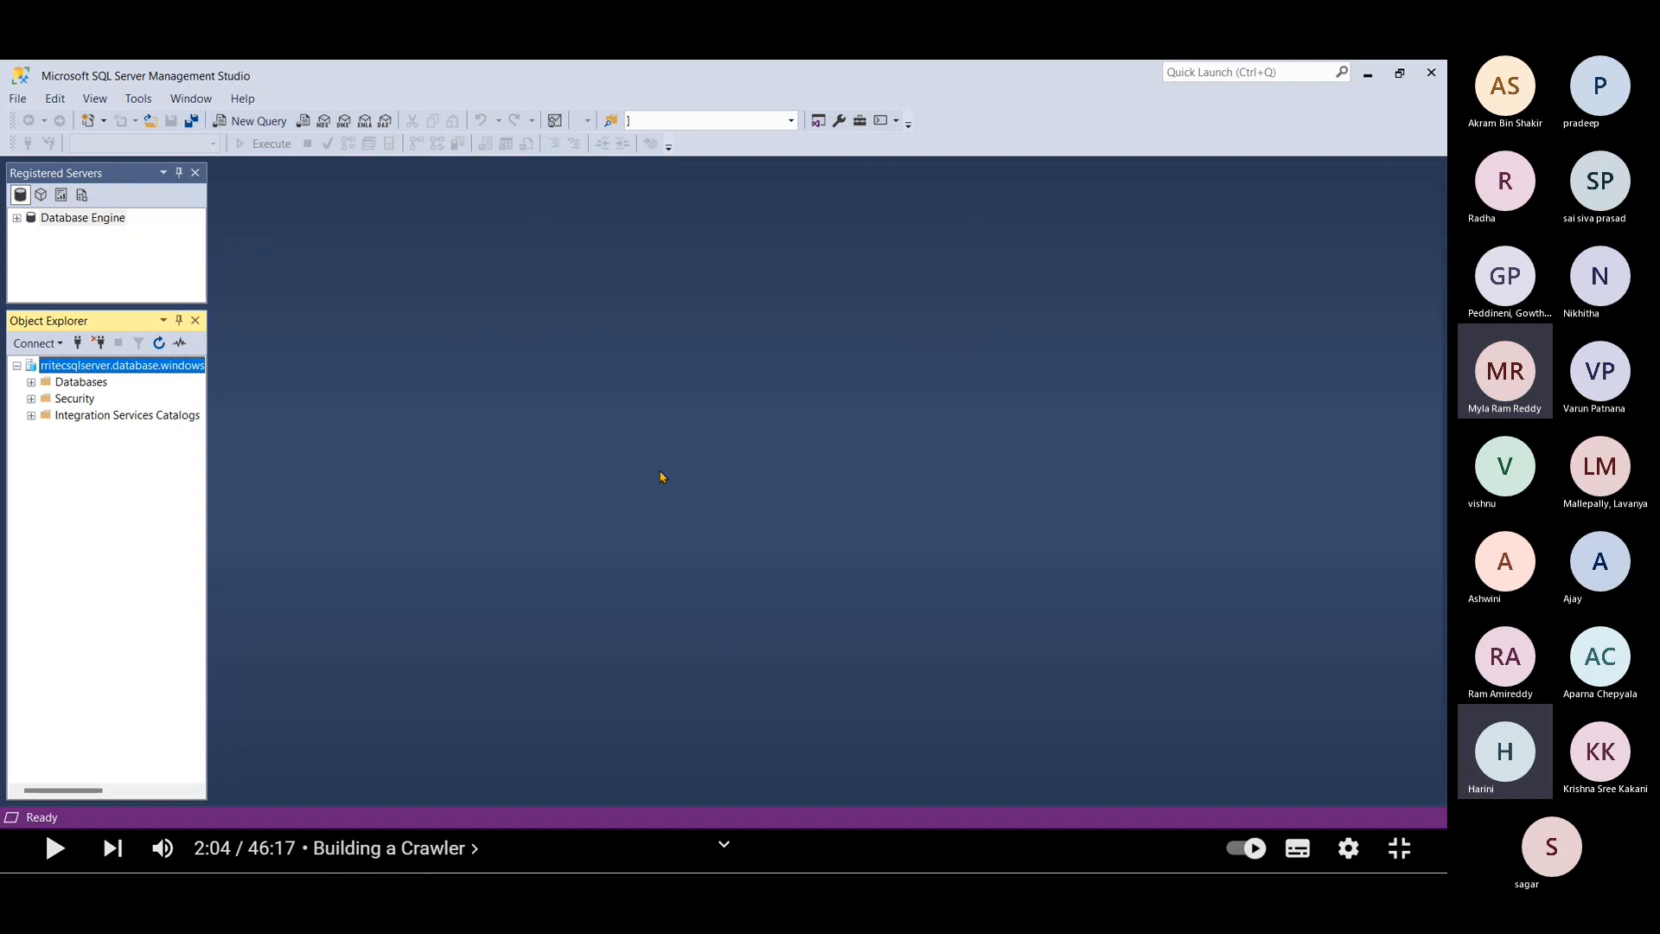
Step: Expand RRITECSQLDB's tables and select the top 1000 rows of dbo.DEPT
click(31, 382)
click(75, 416)
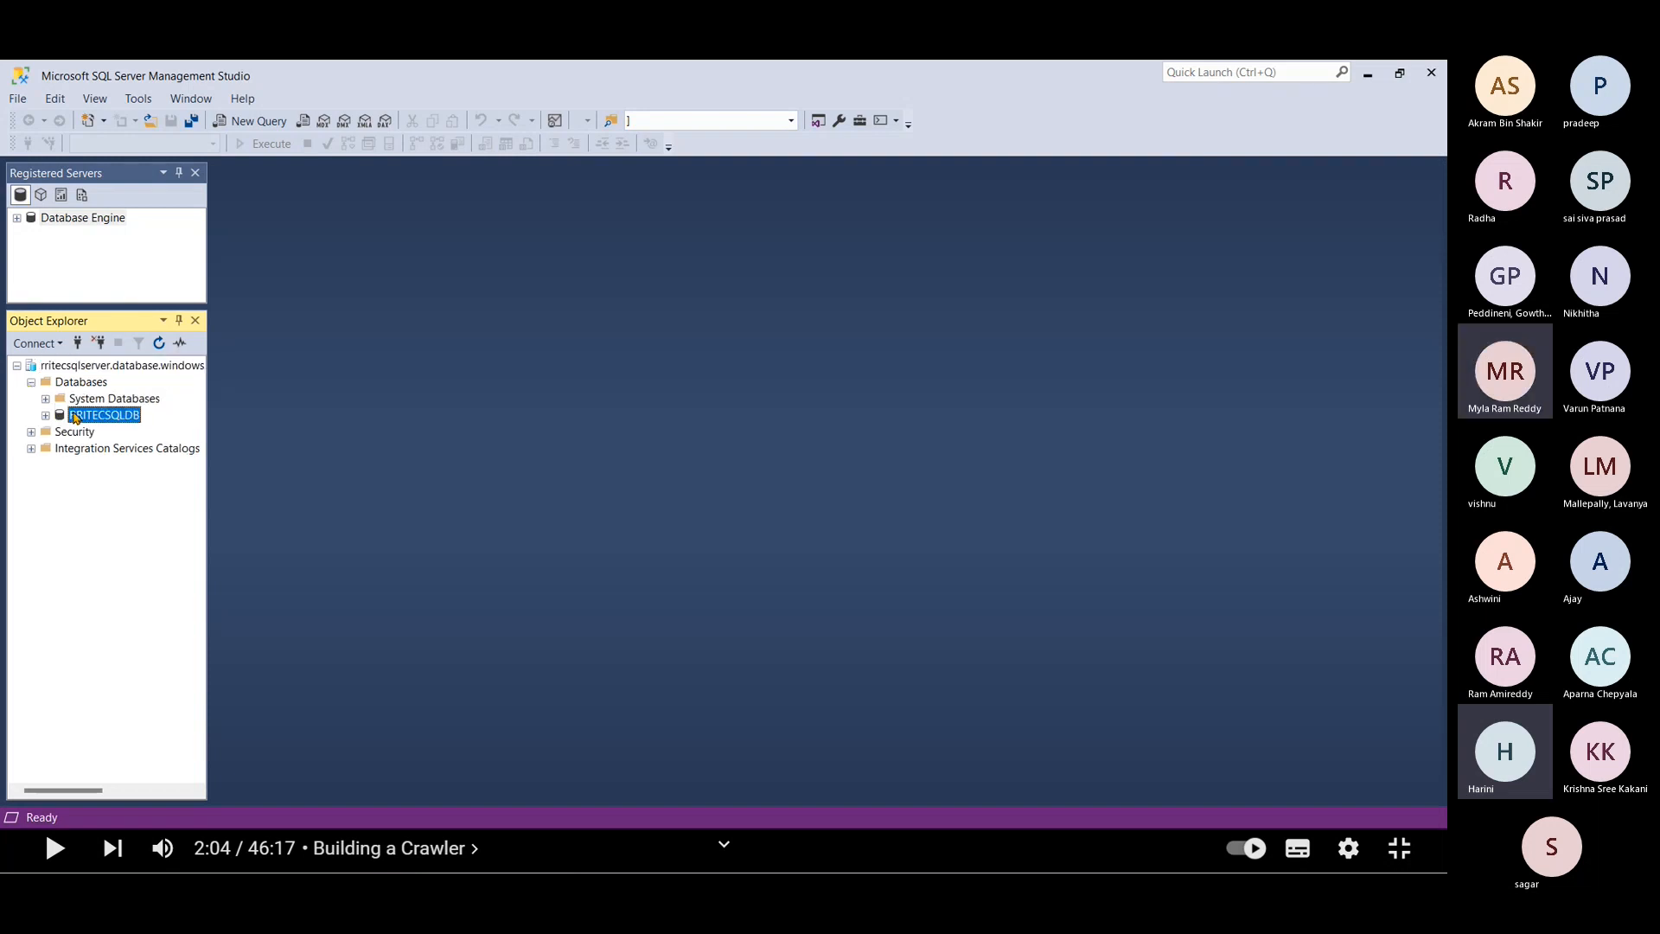
click(46, 416)
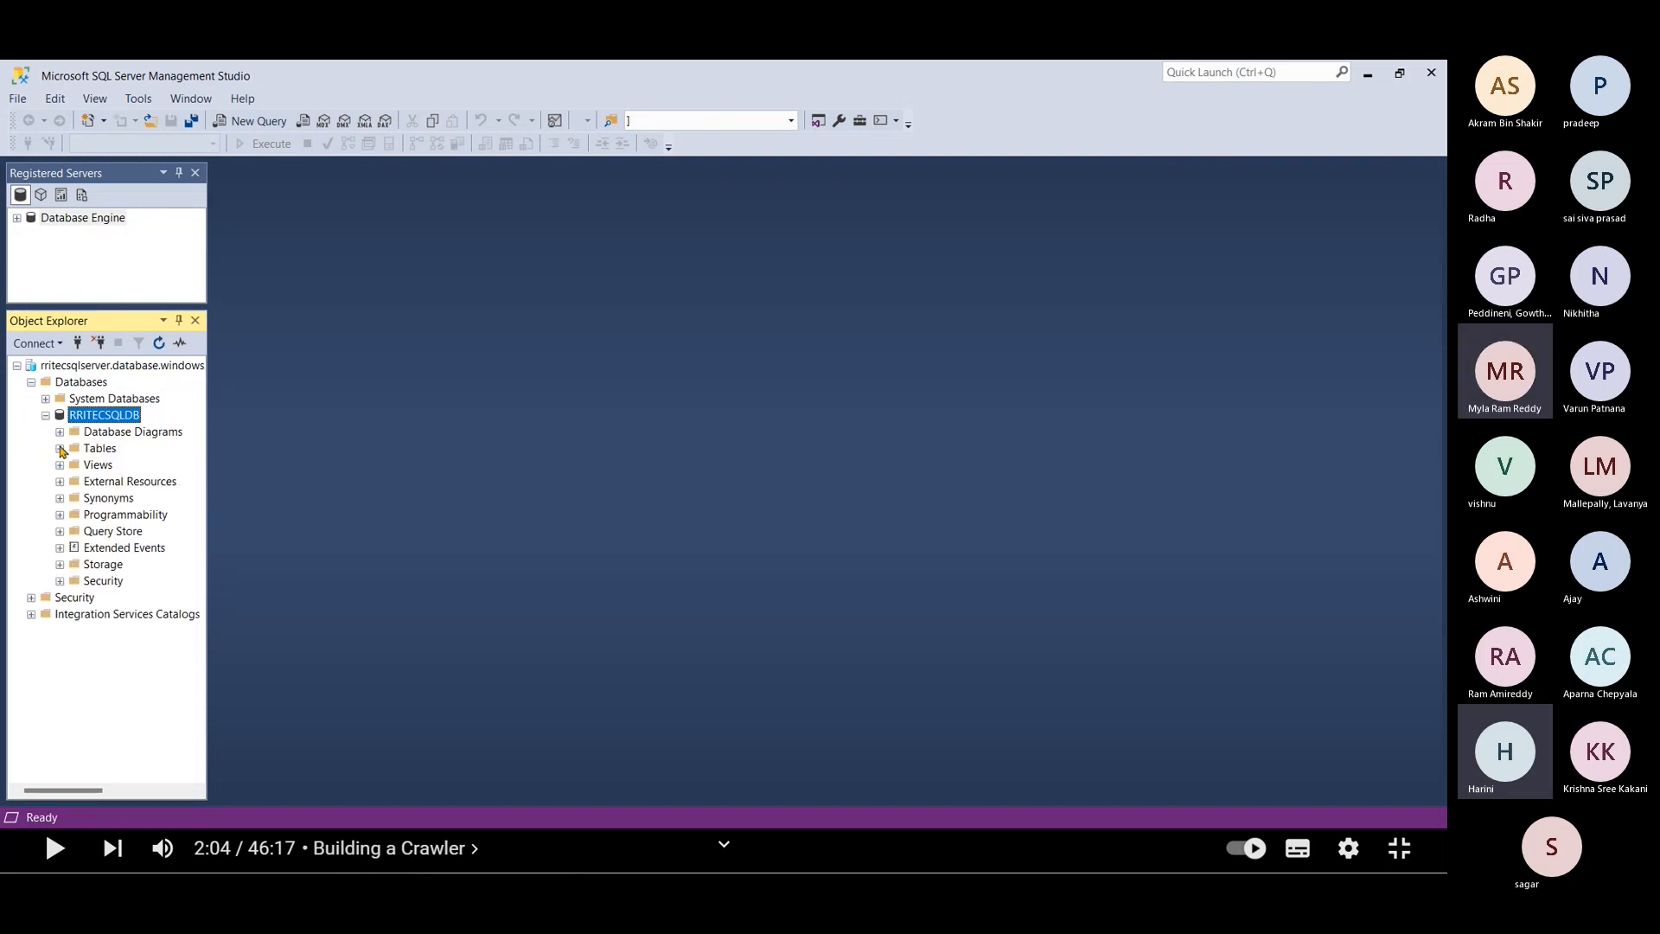
click(61, 453)
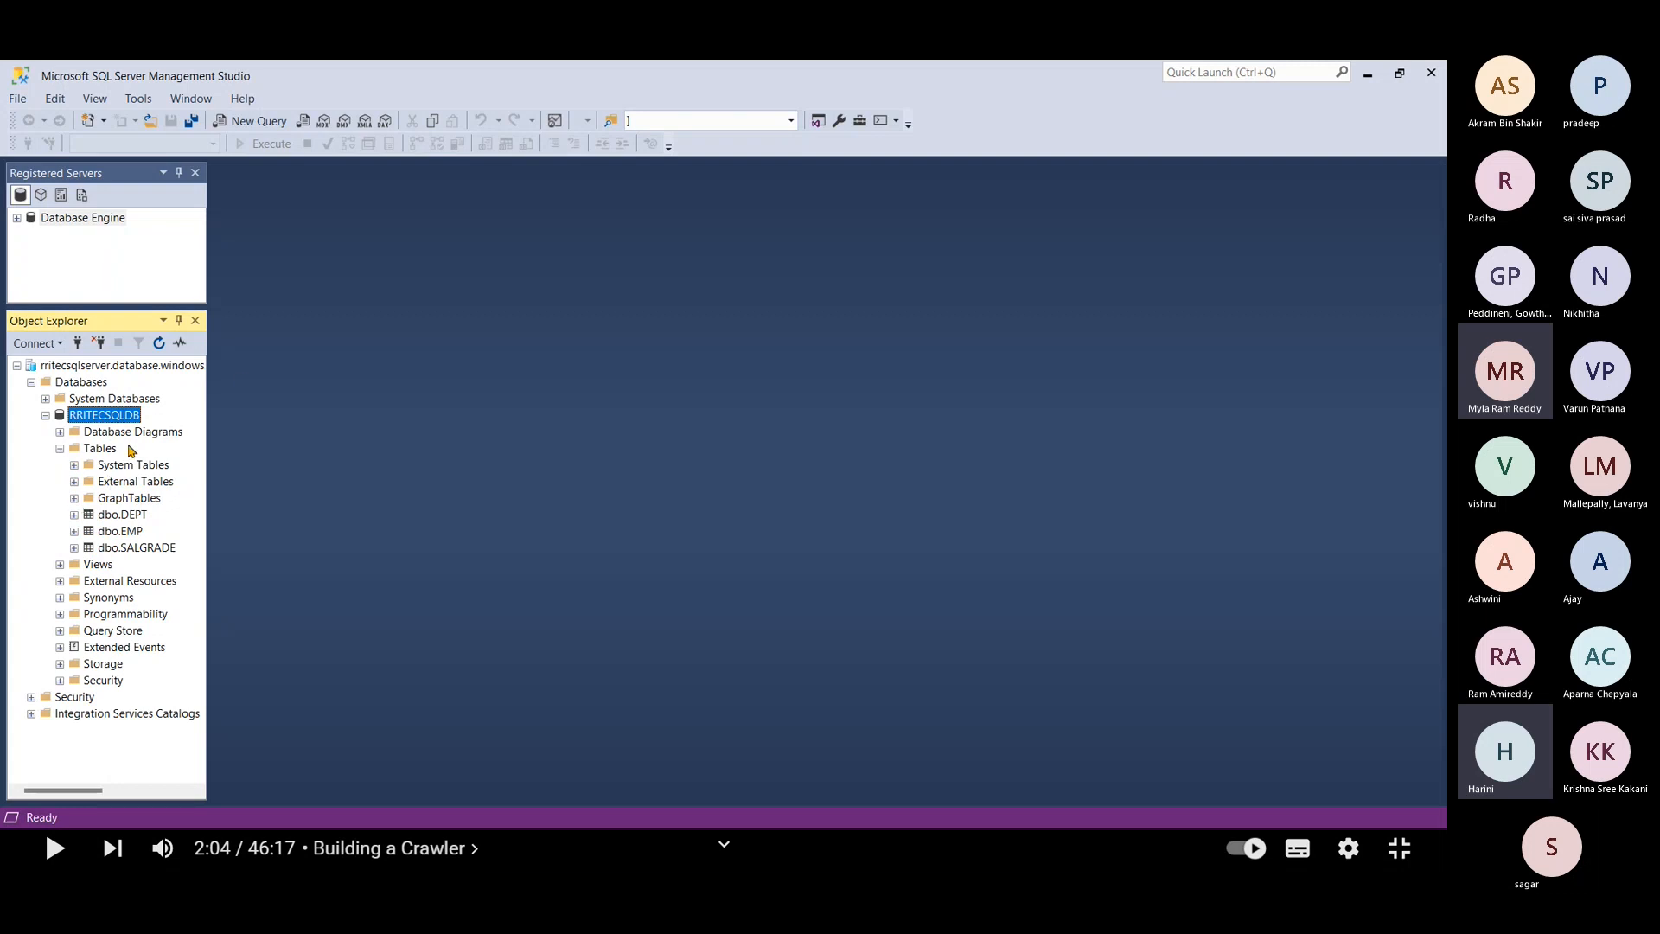
right_click(118, 517)
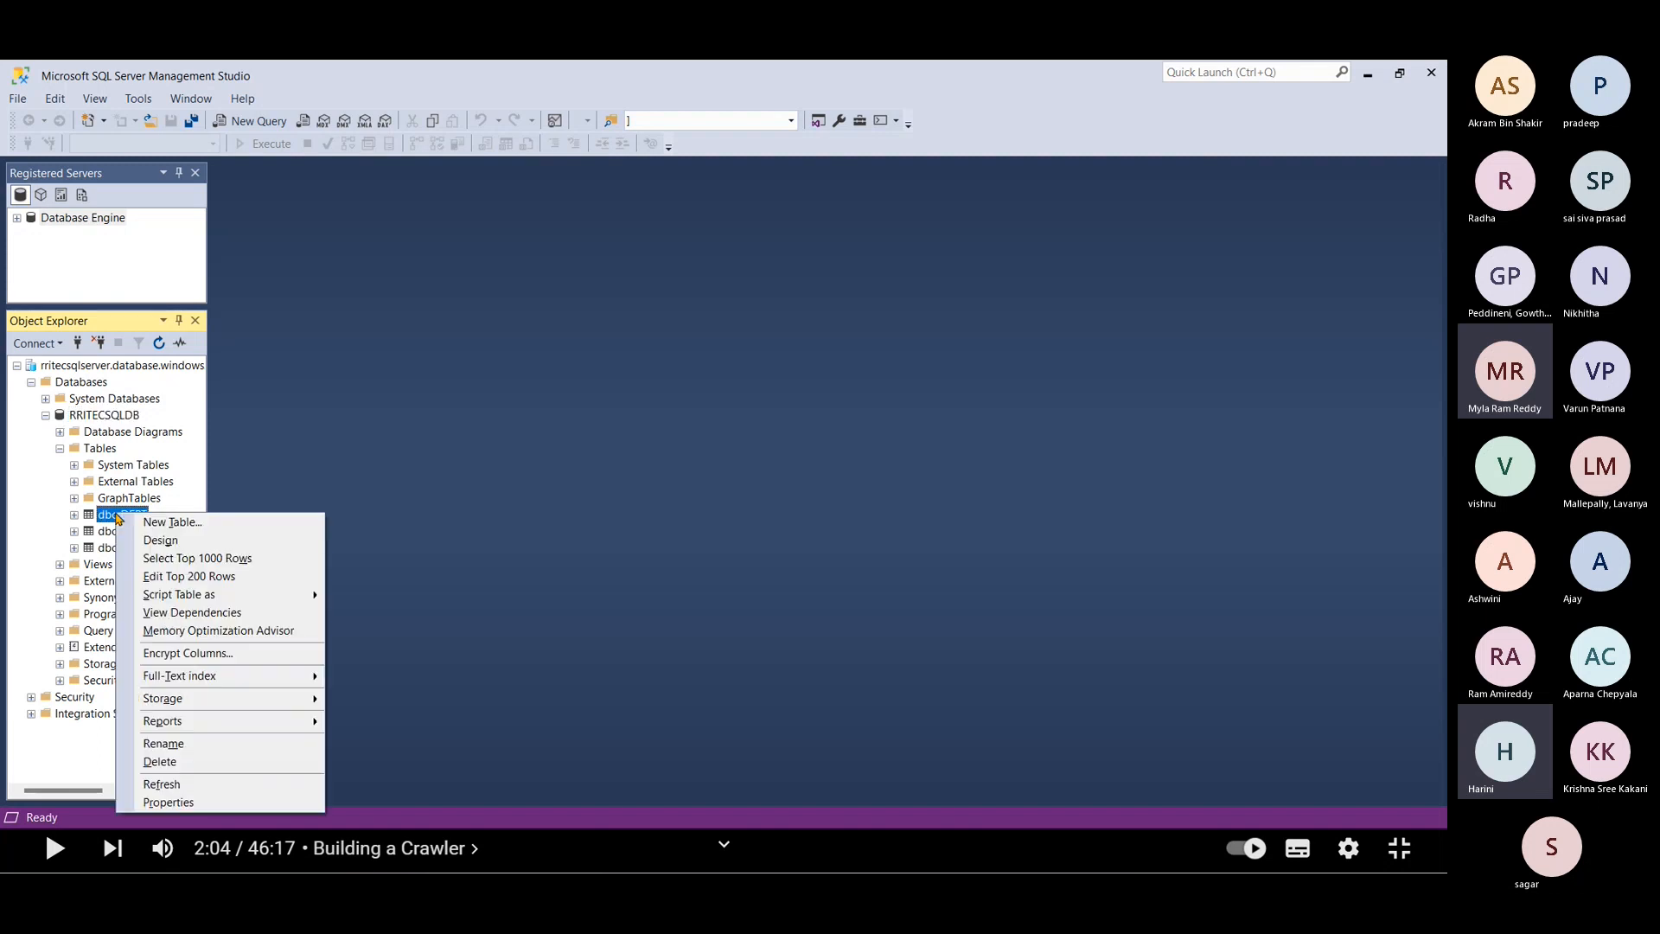
click(172, 565)
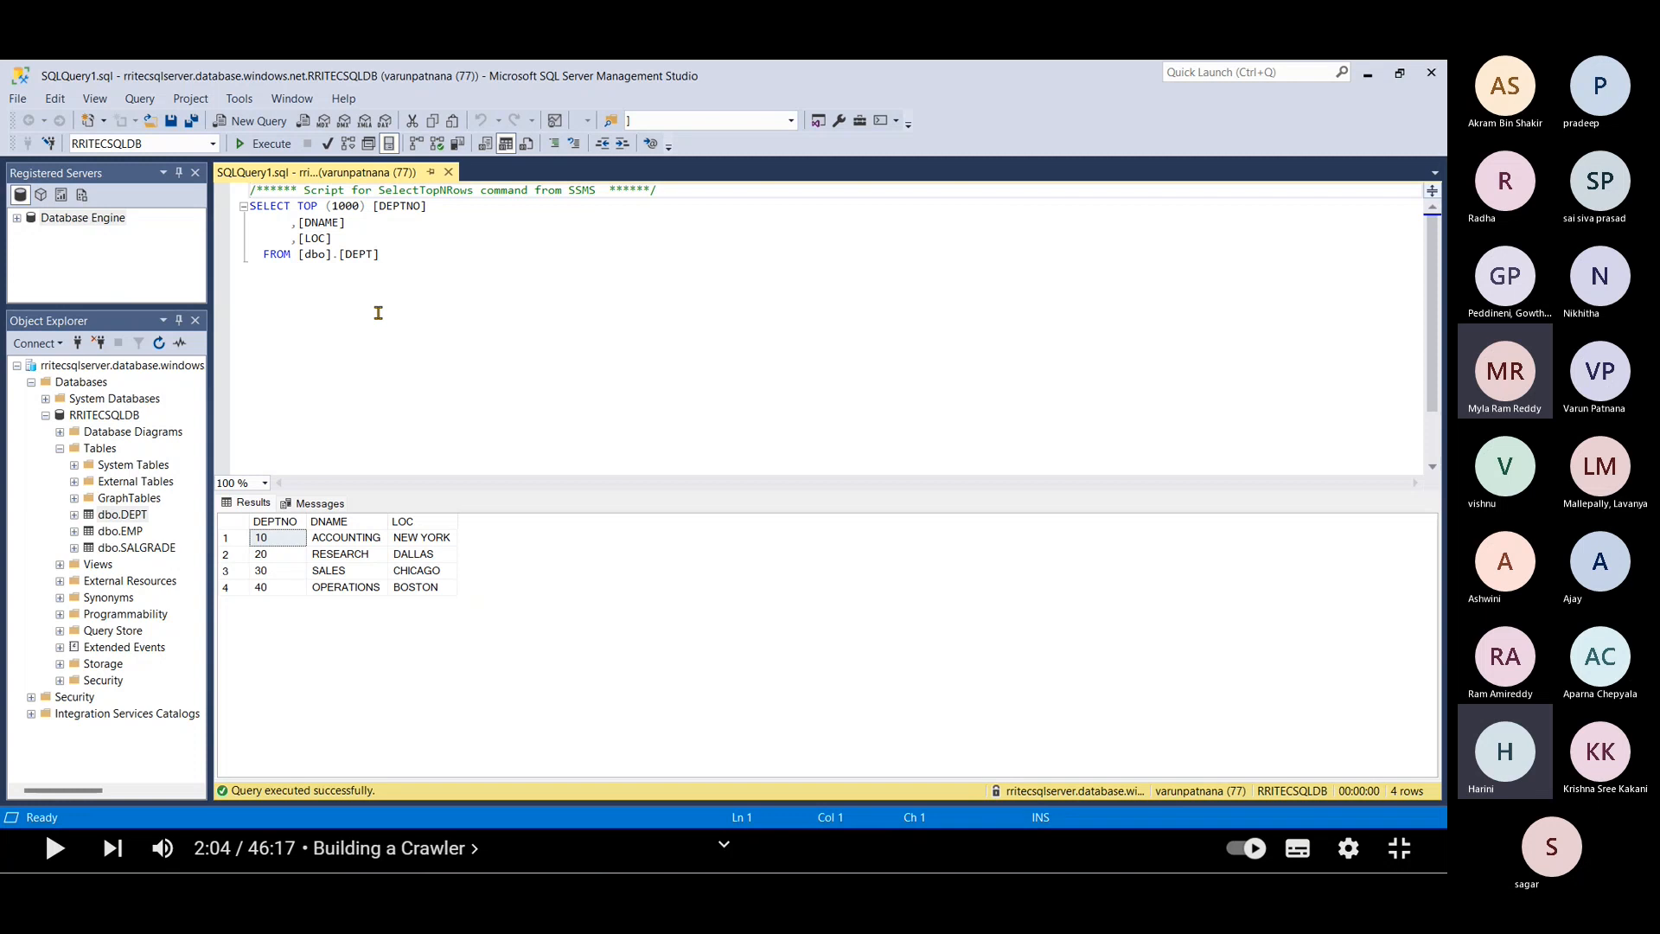
Step: Read further down the GitHub lab notes, then return to the rritecsqlserver overview in the Azure portal
key(alt+Tab)
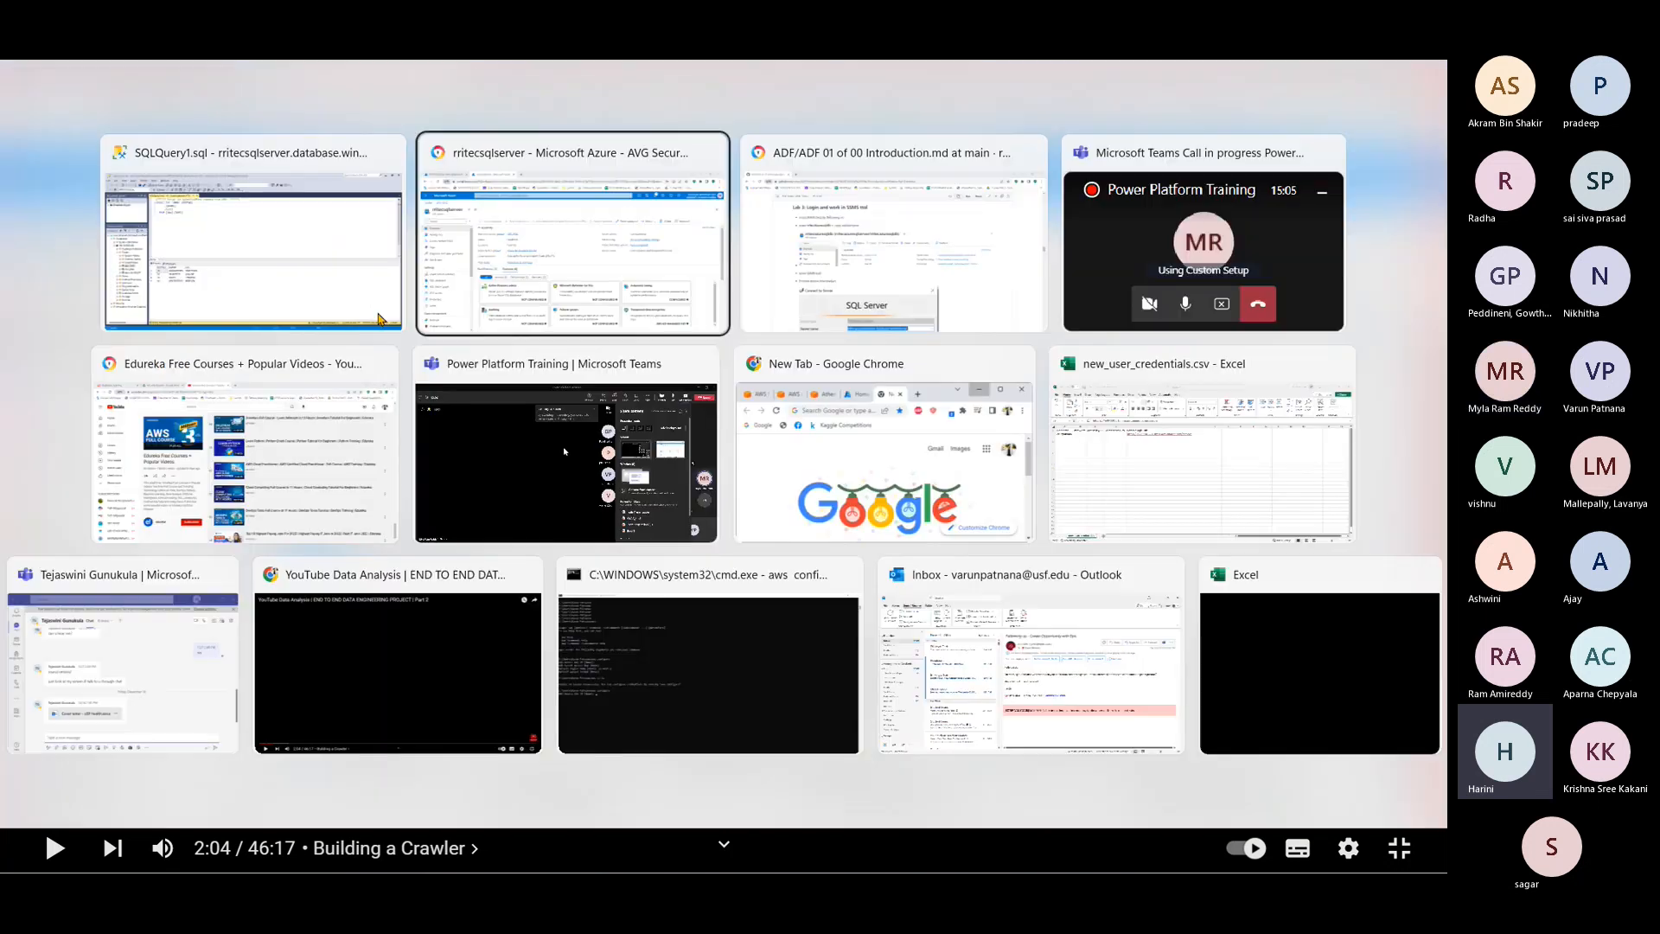
key(alt+Tab)
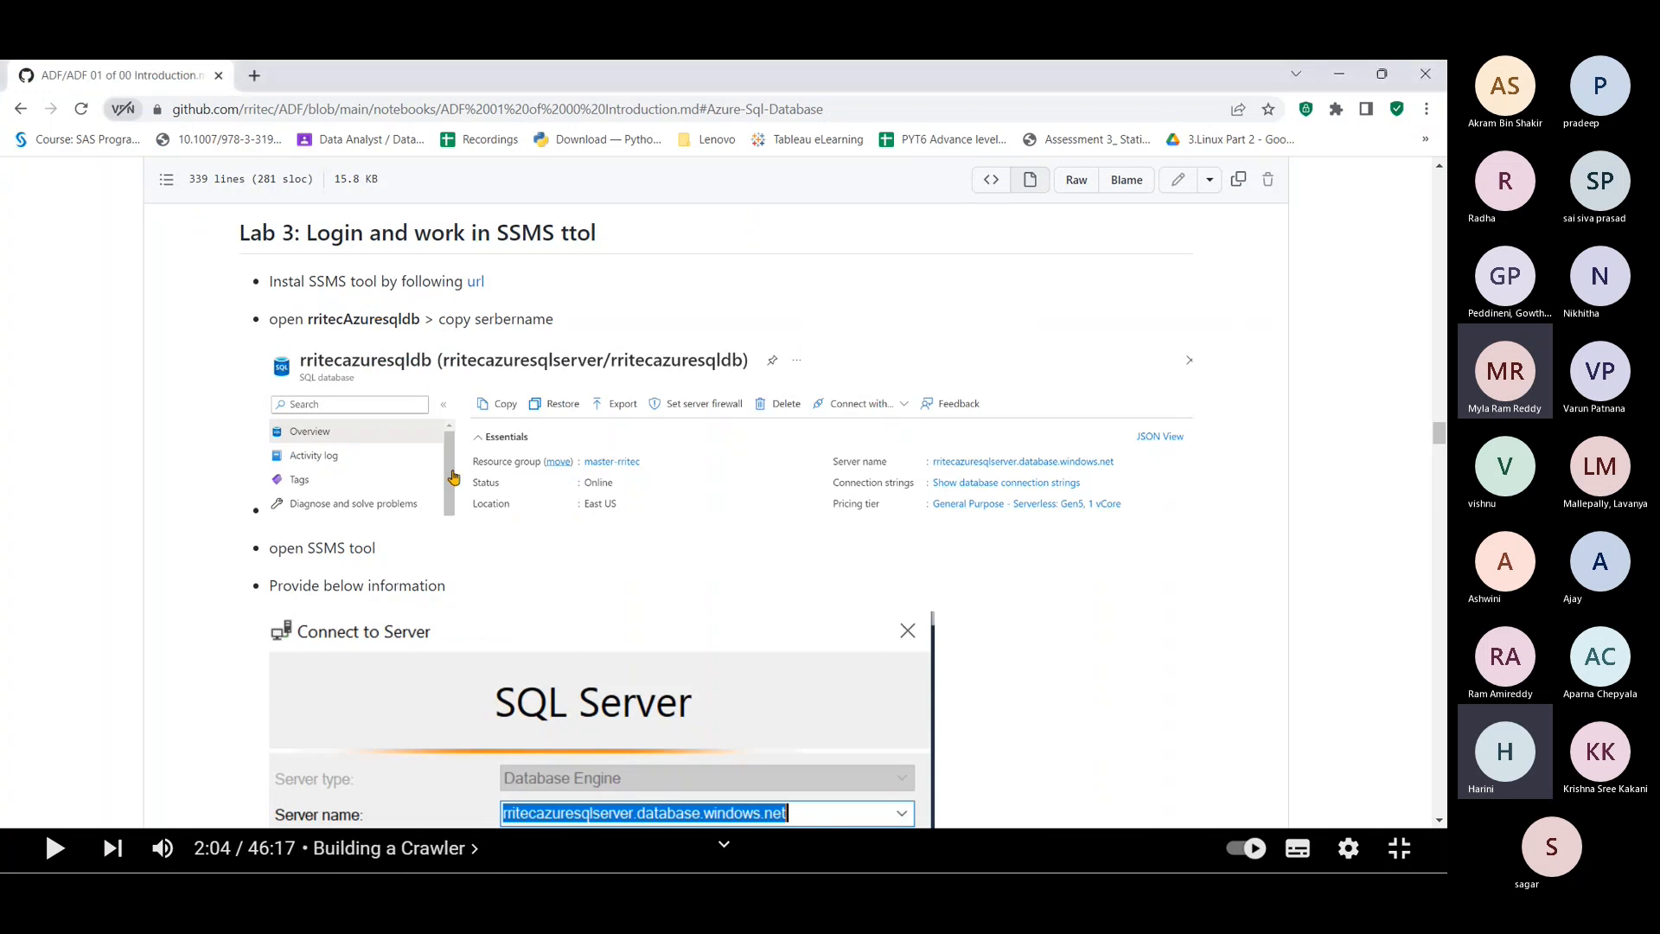
scroll(490, 515, down, 7)
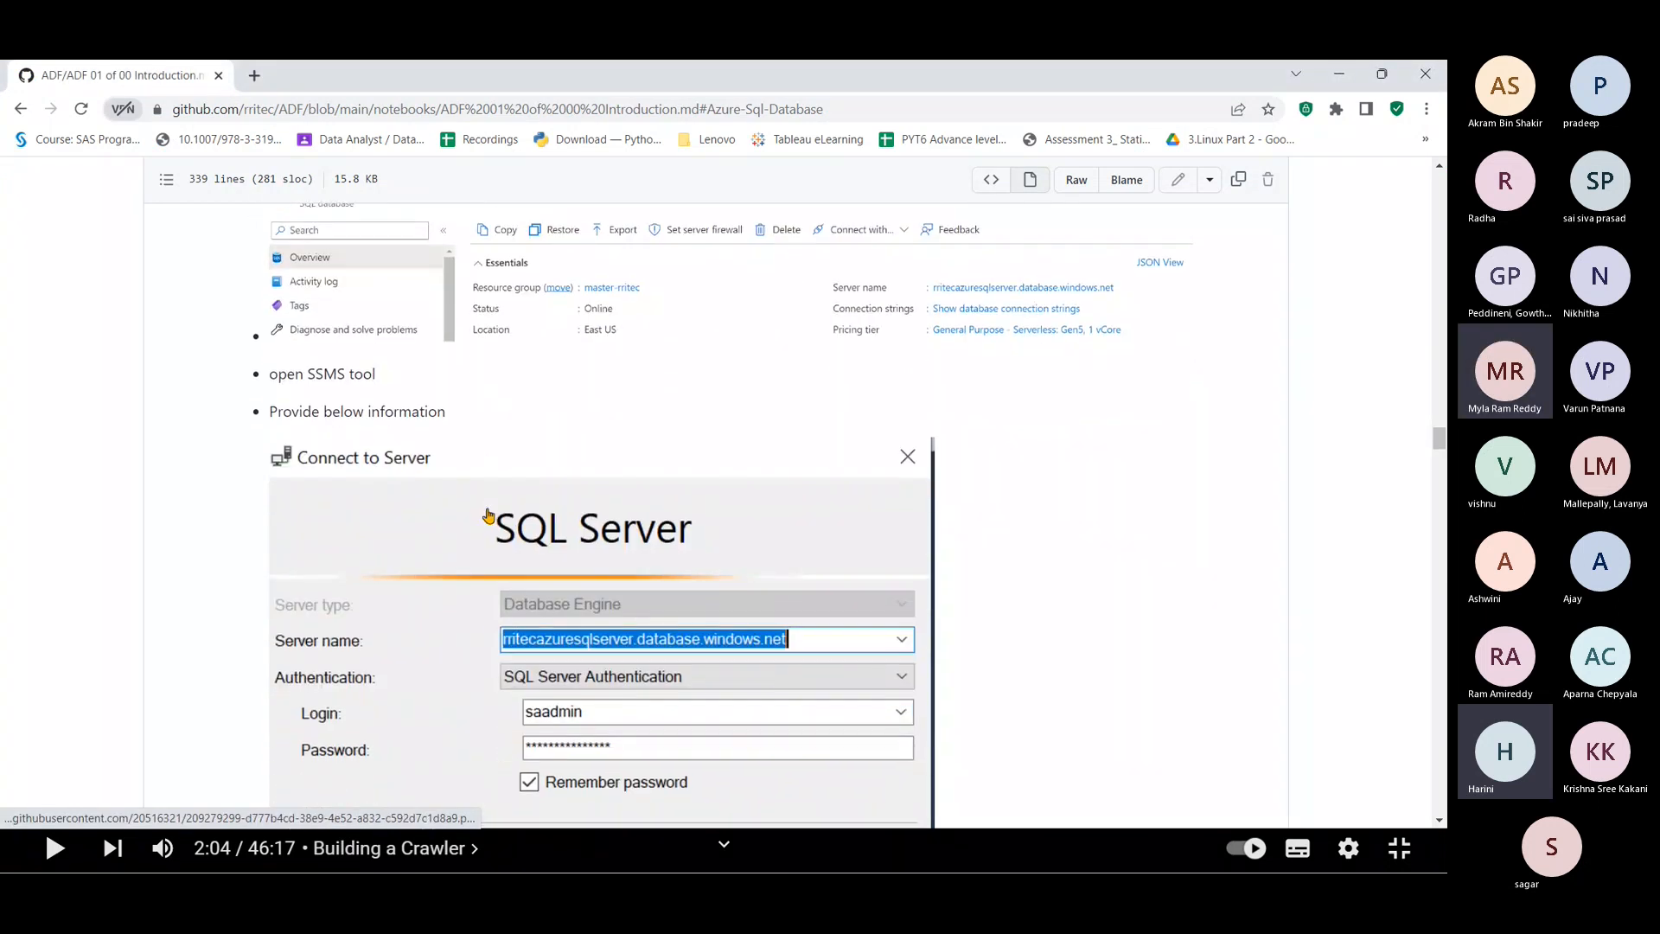
scroll(490, 515, down, 10)
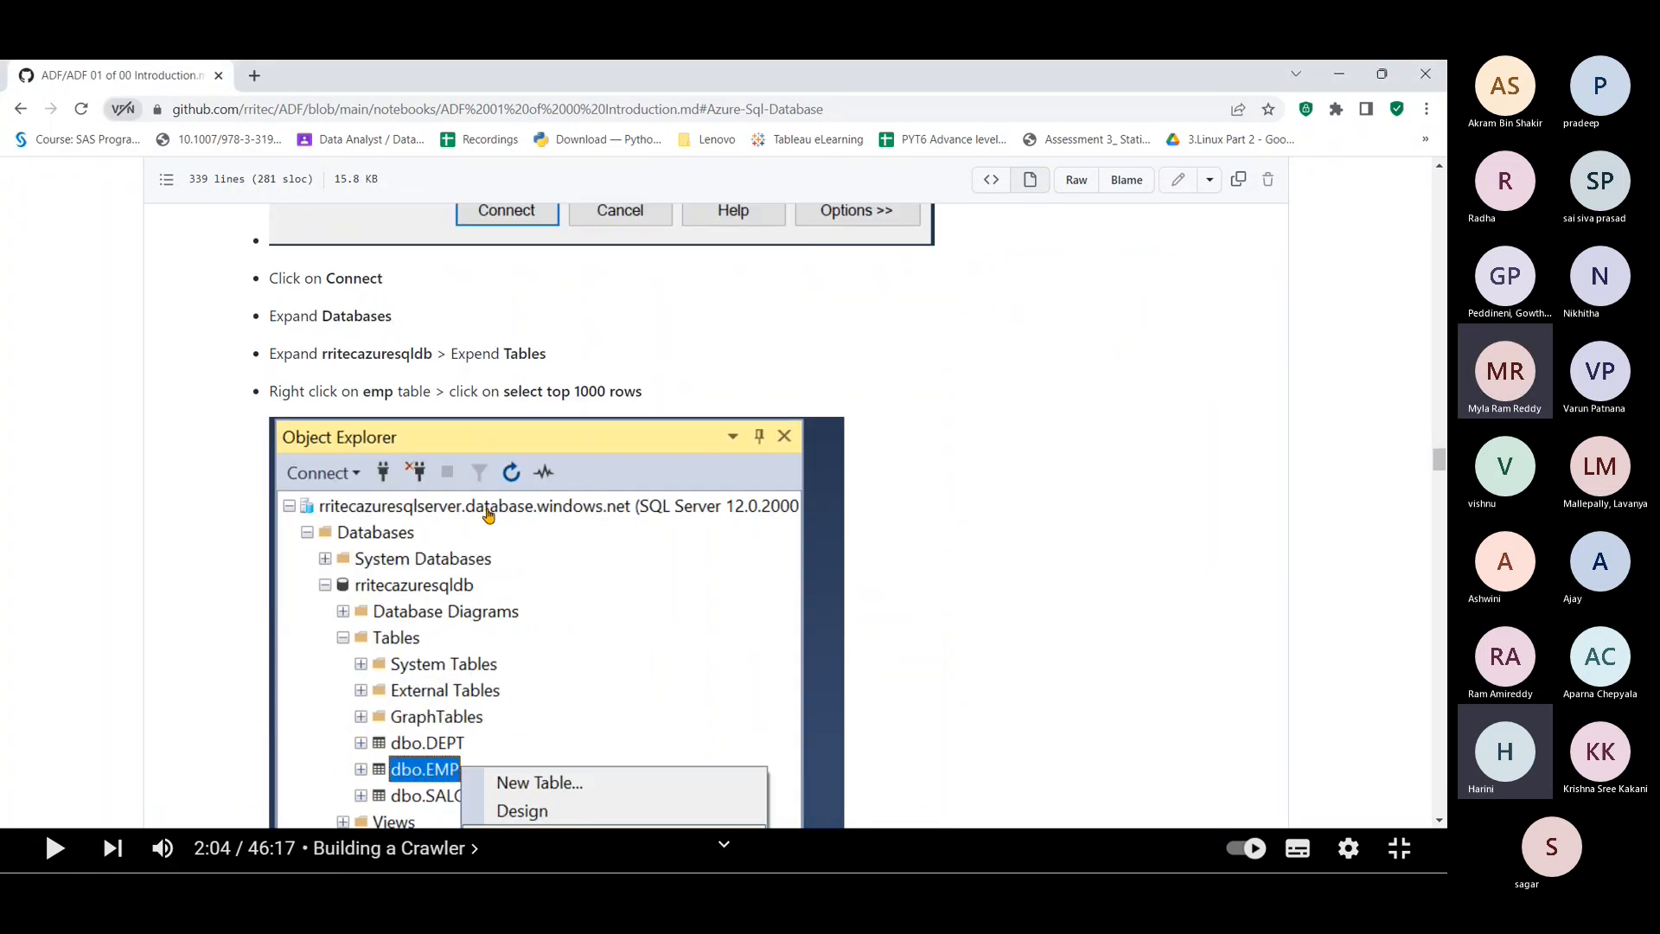
scroll(489, 515, down, 7)
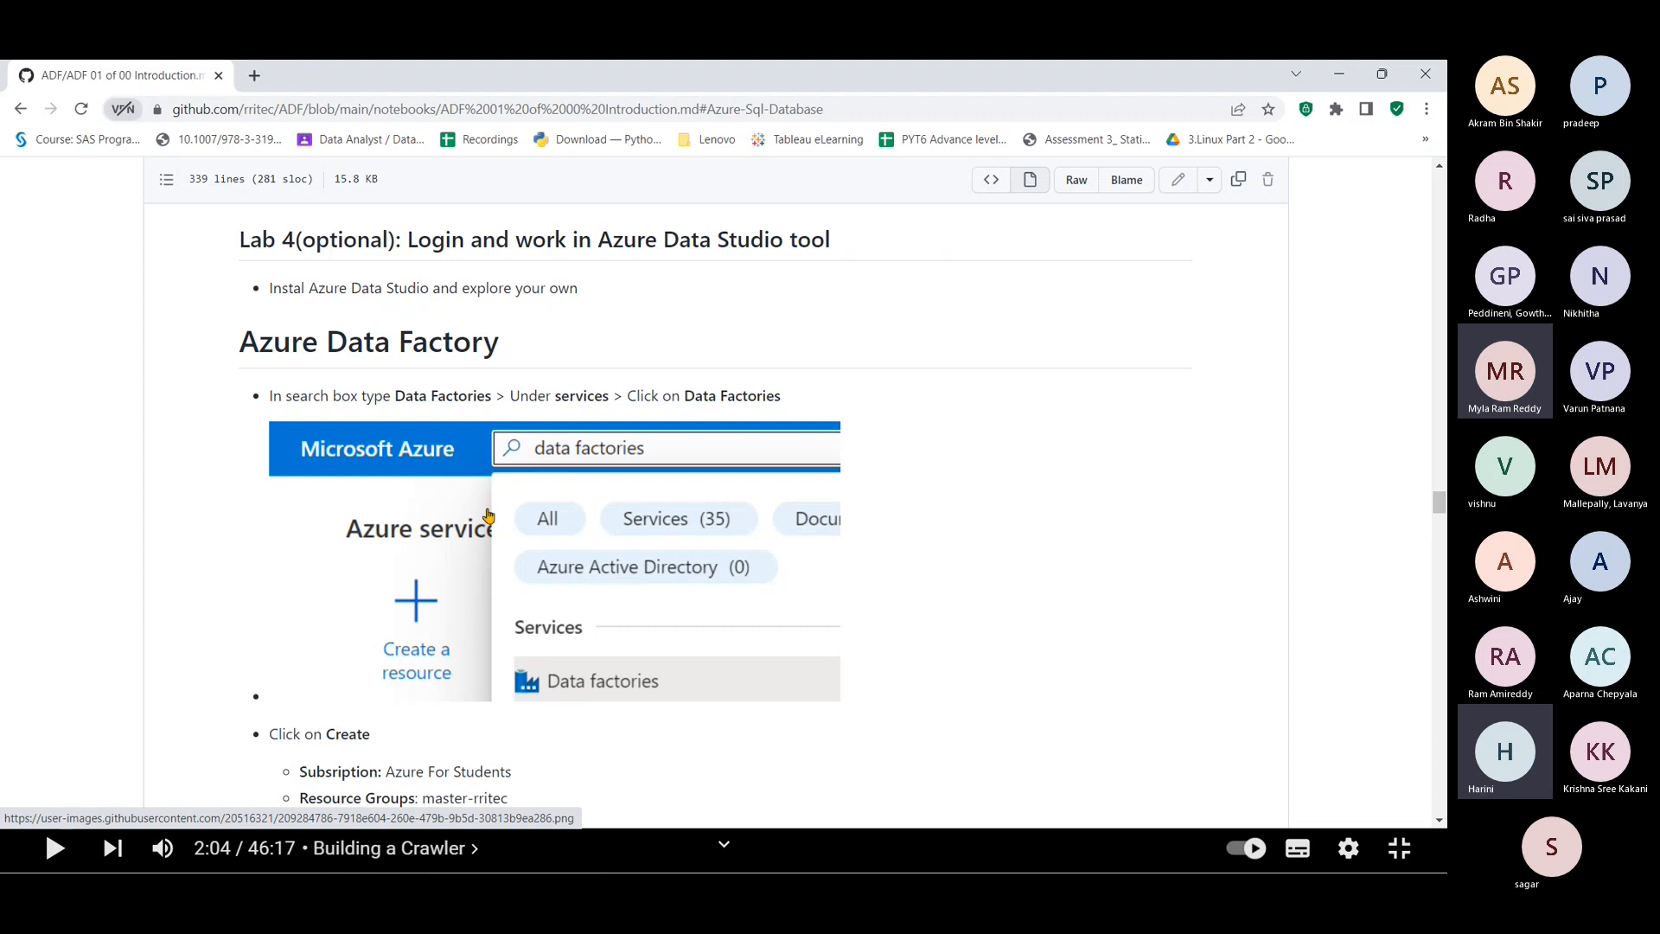
scroll(488, 516, down, 1)
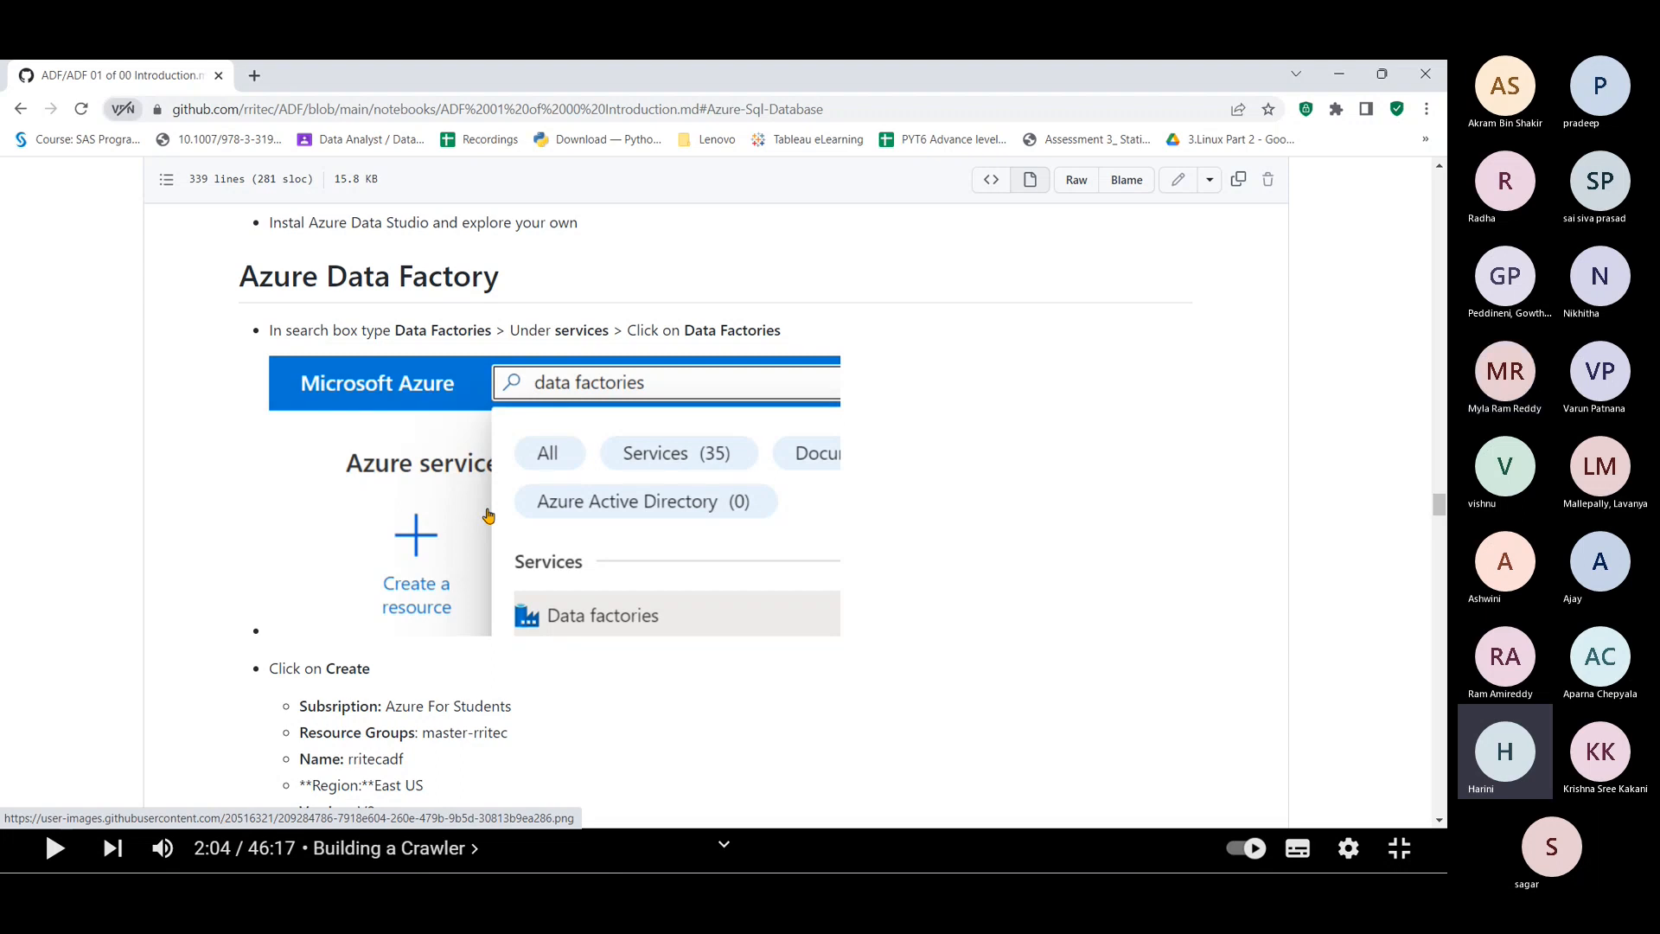
key(alt+Tab)
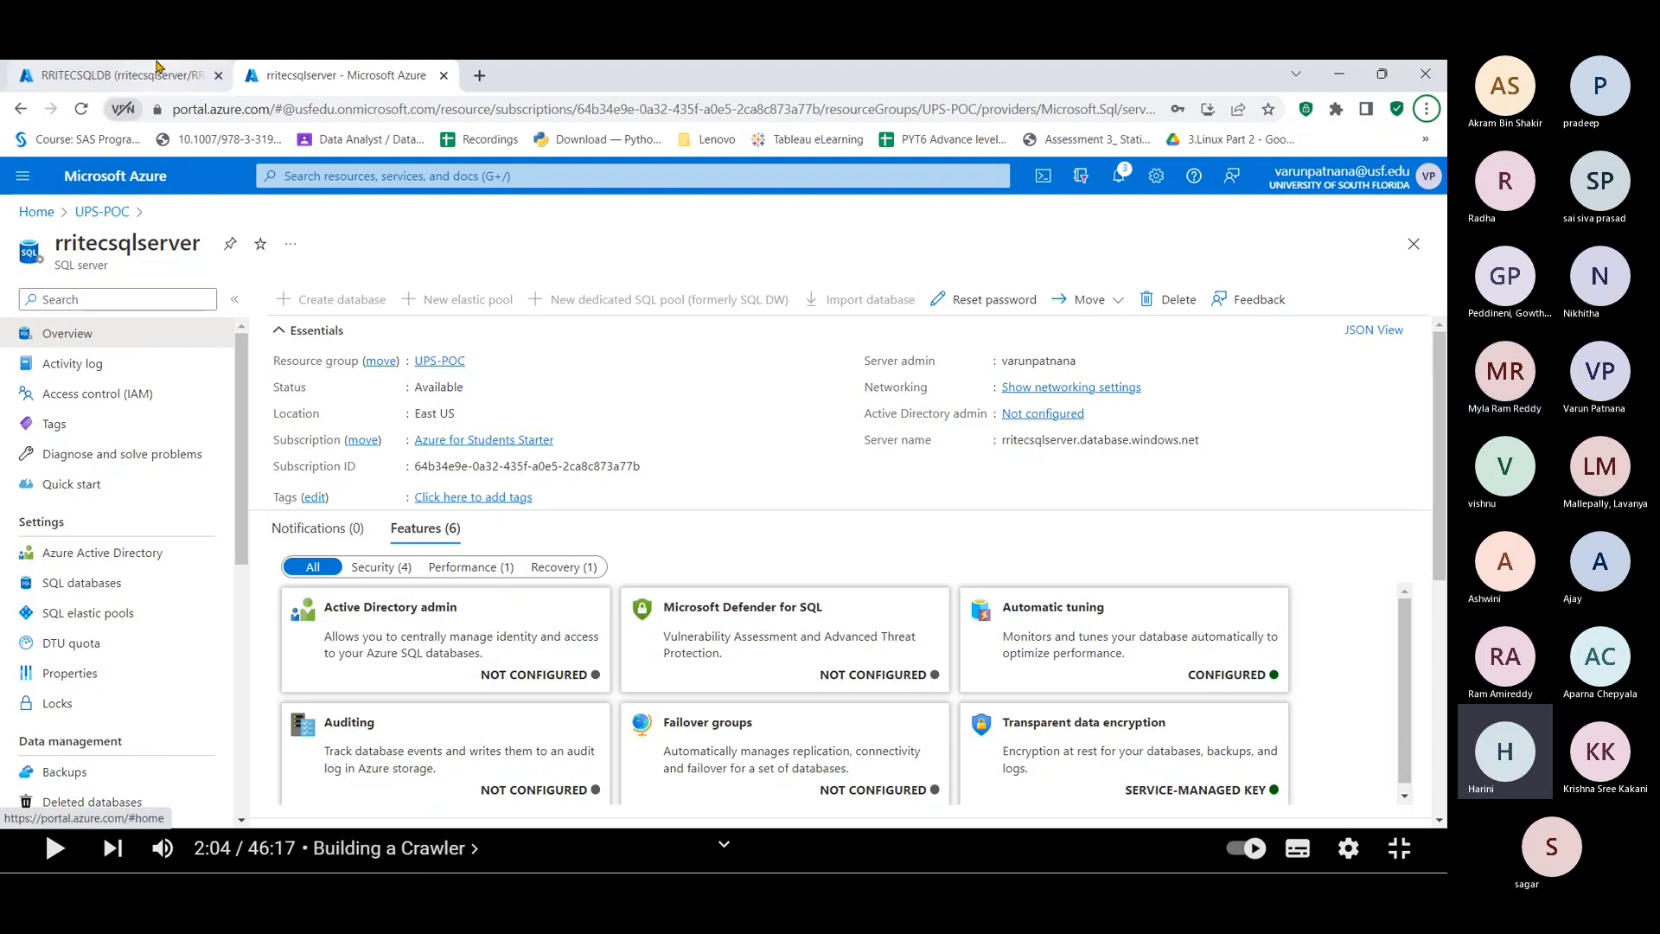
Step: Leave the RRITECSQLDB query editor, discarding its edits, and start a new data factory
click(112, 75)
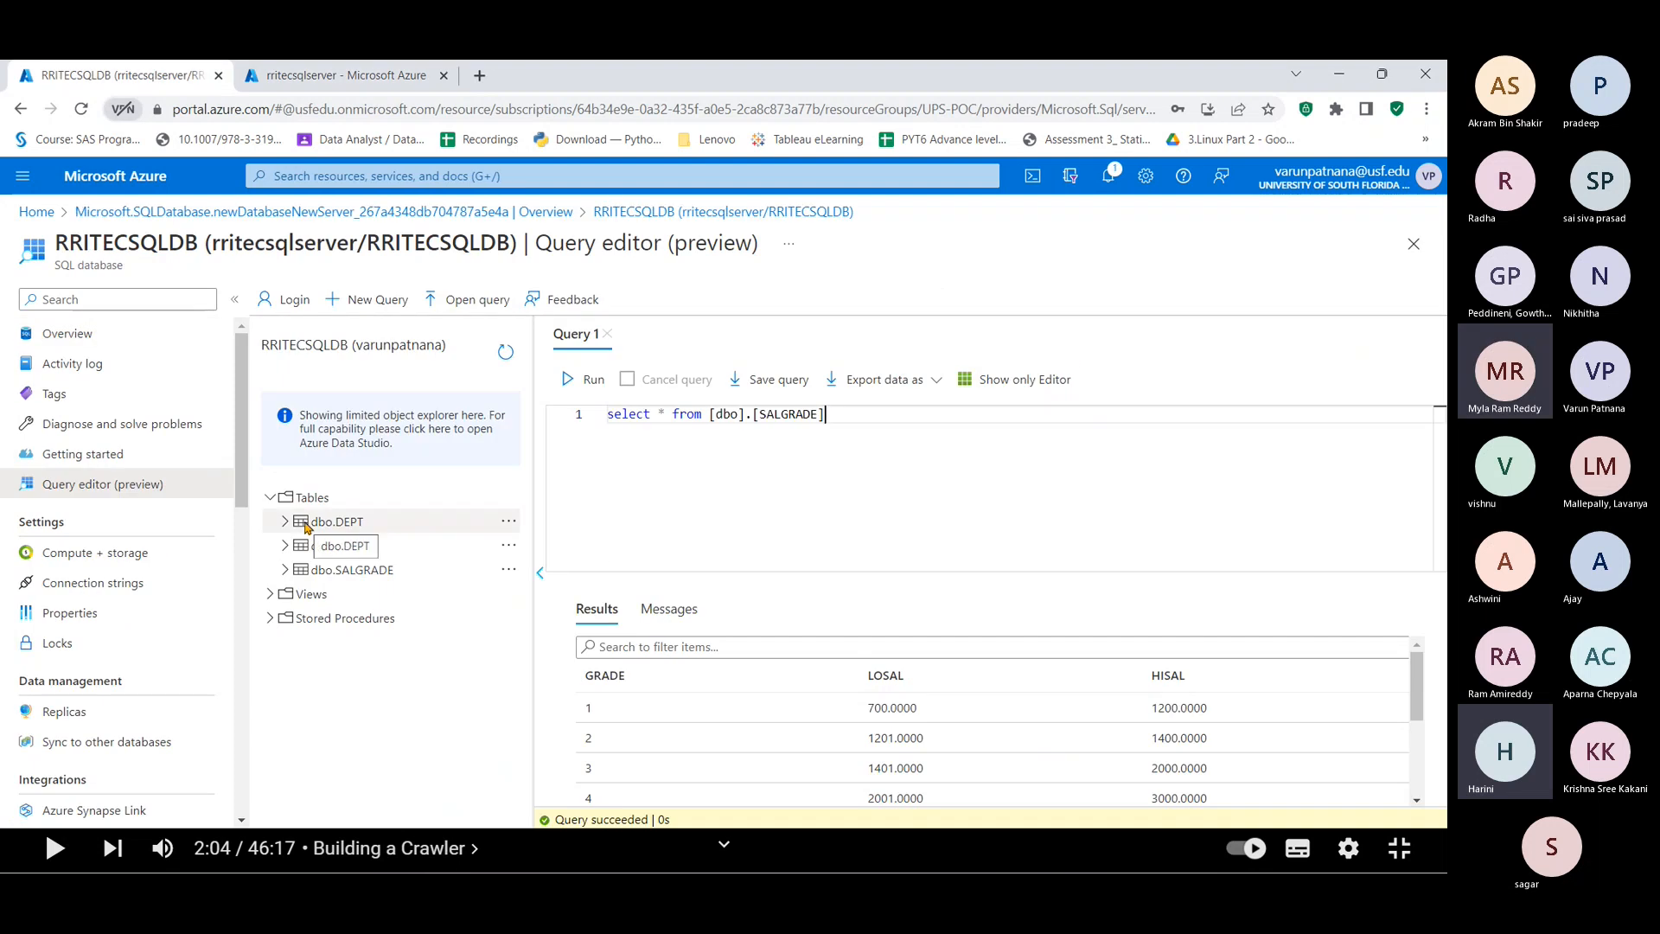
click(35, 212)
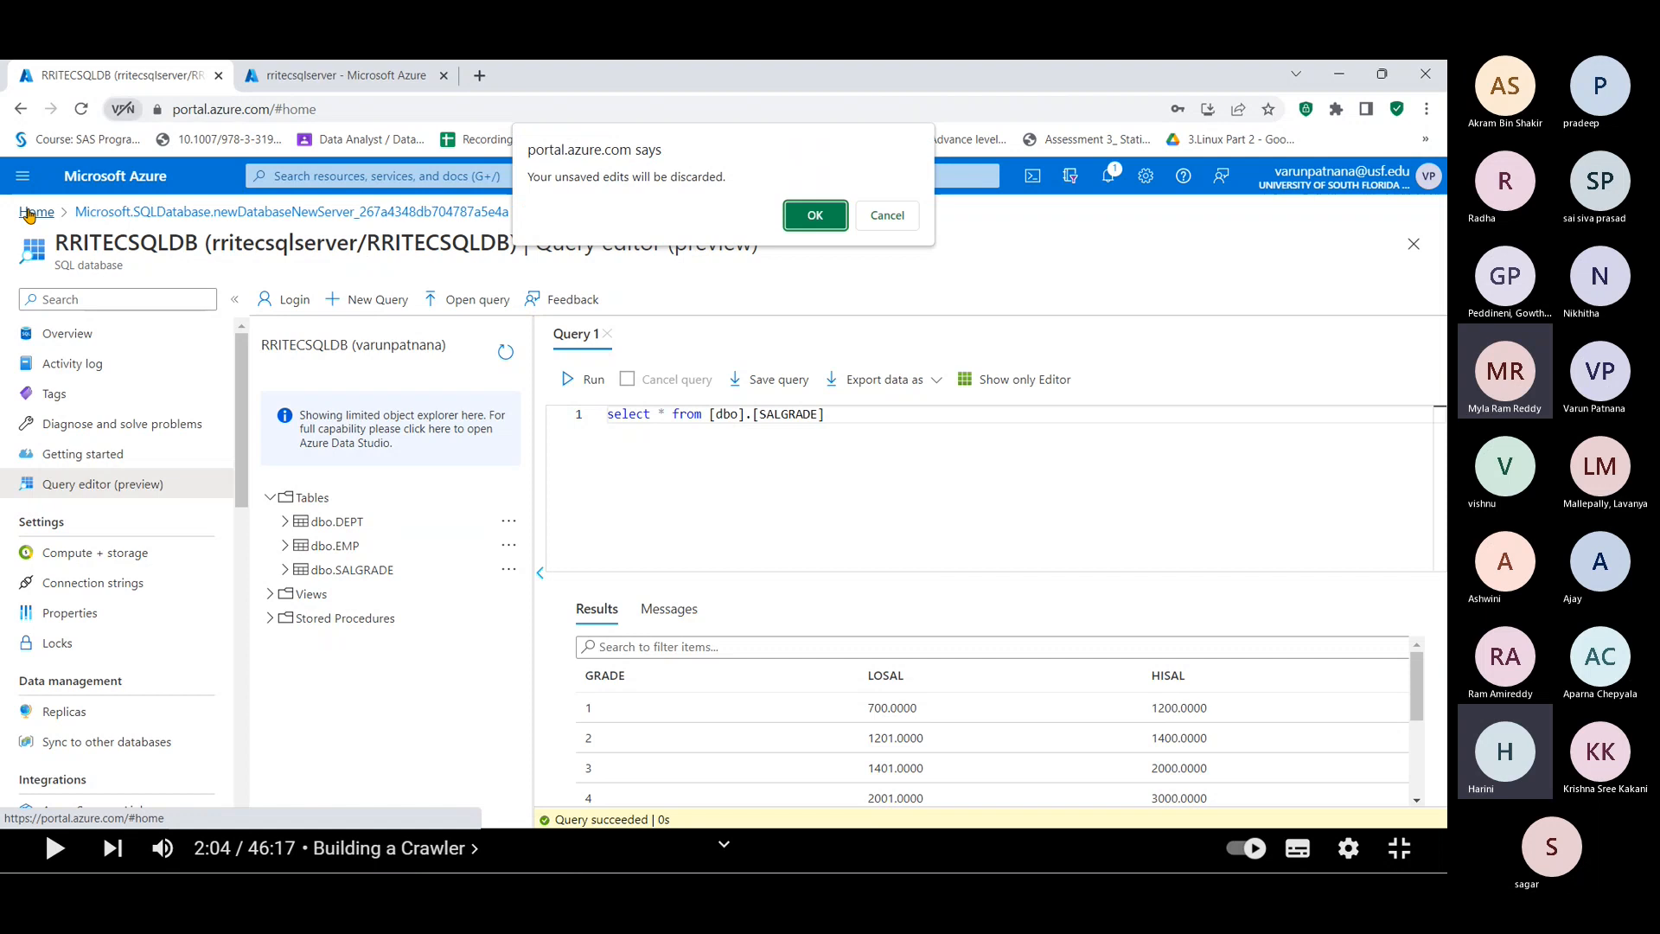
key(Return)
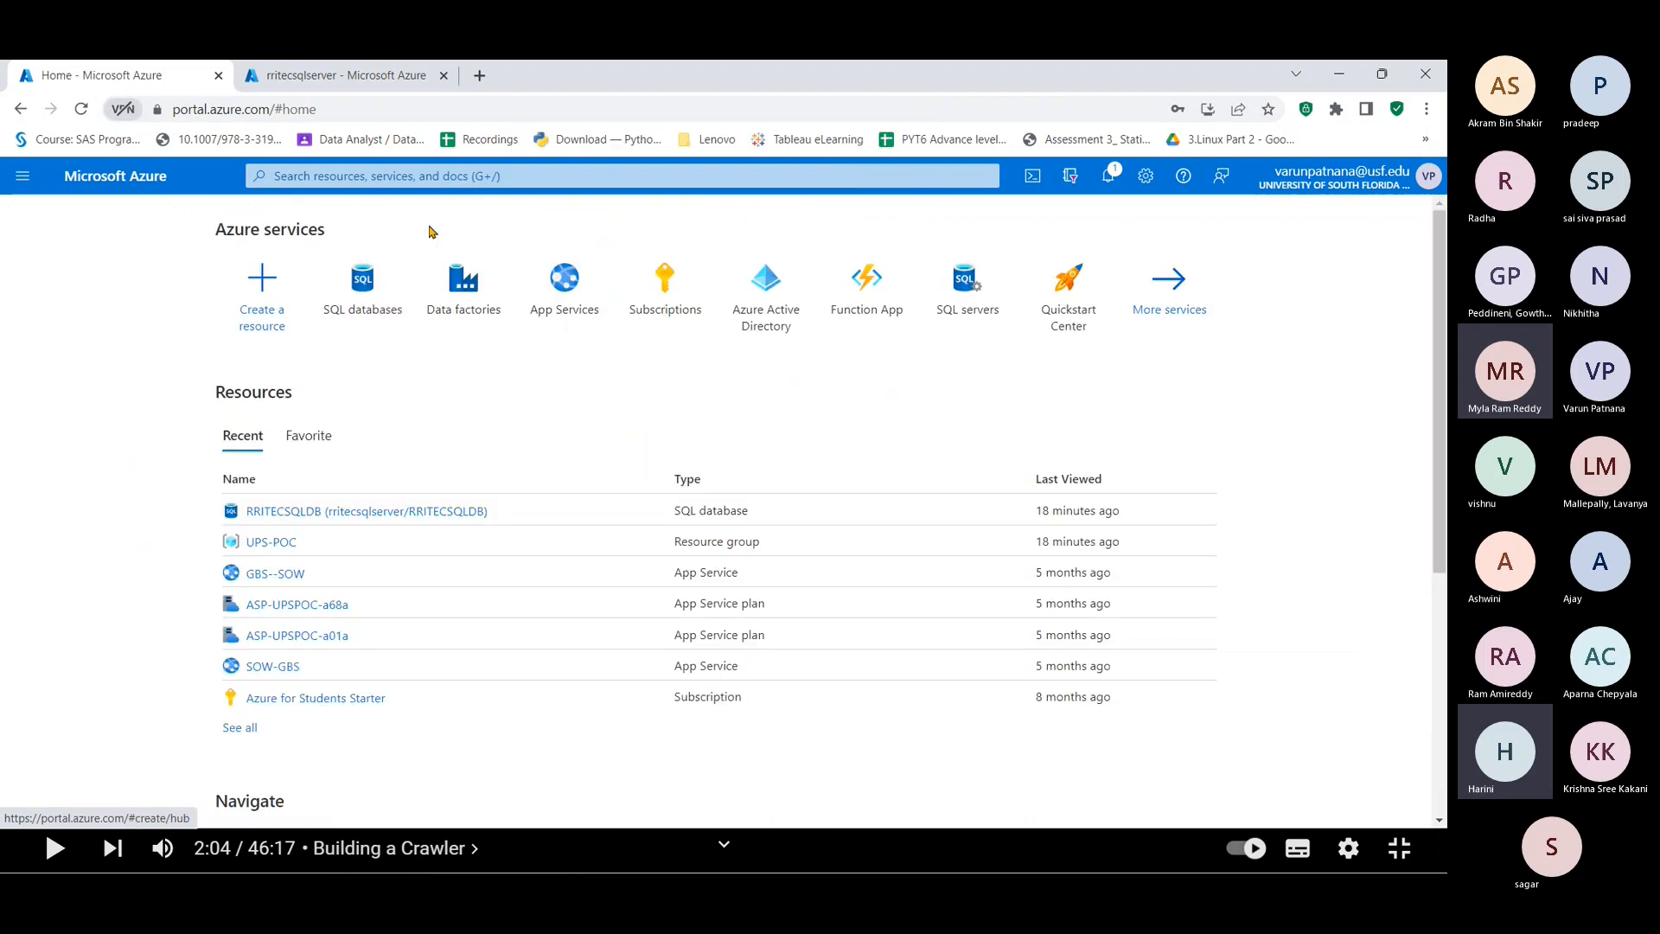
click(463, 284)
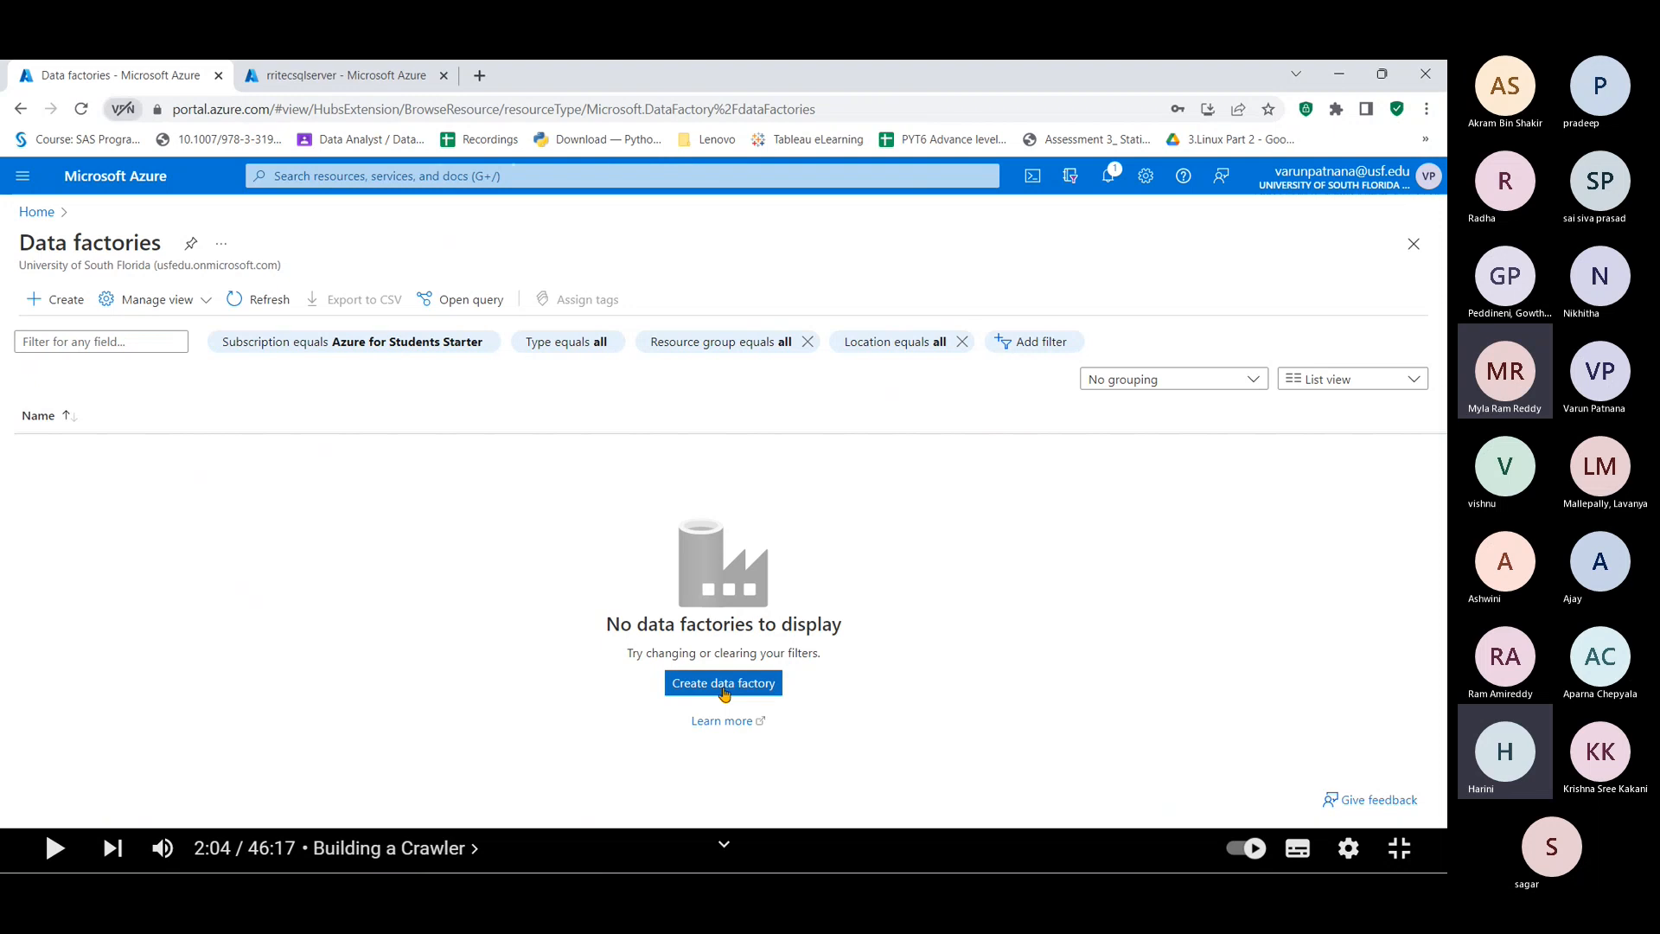
click(723, 682)
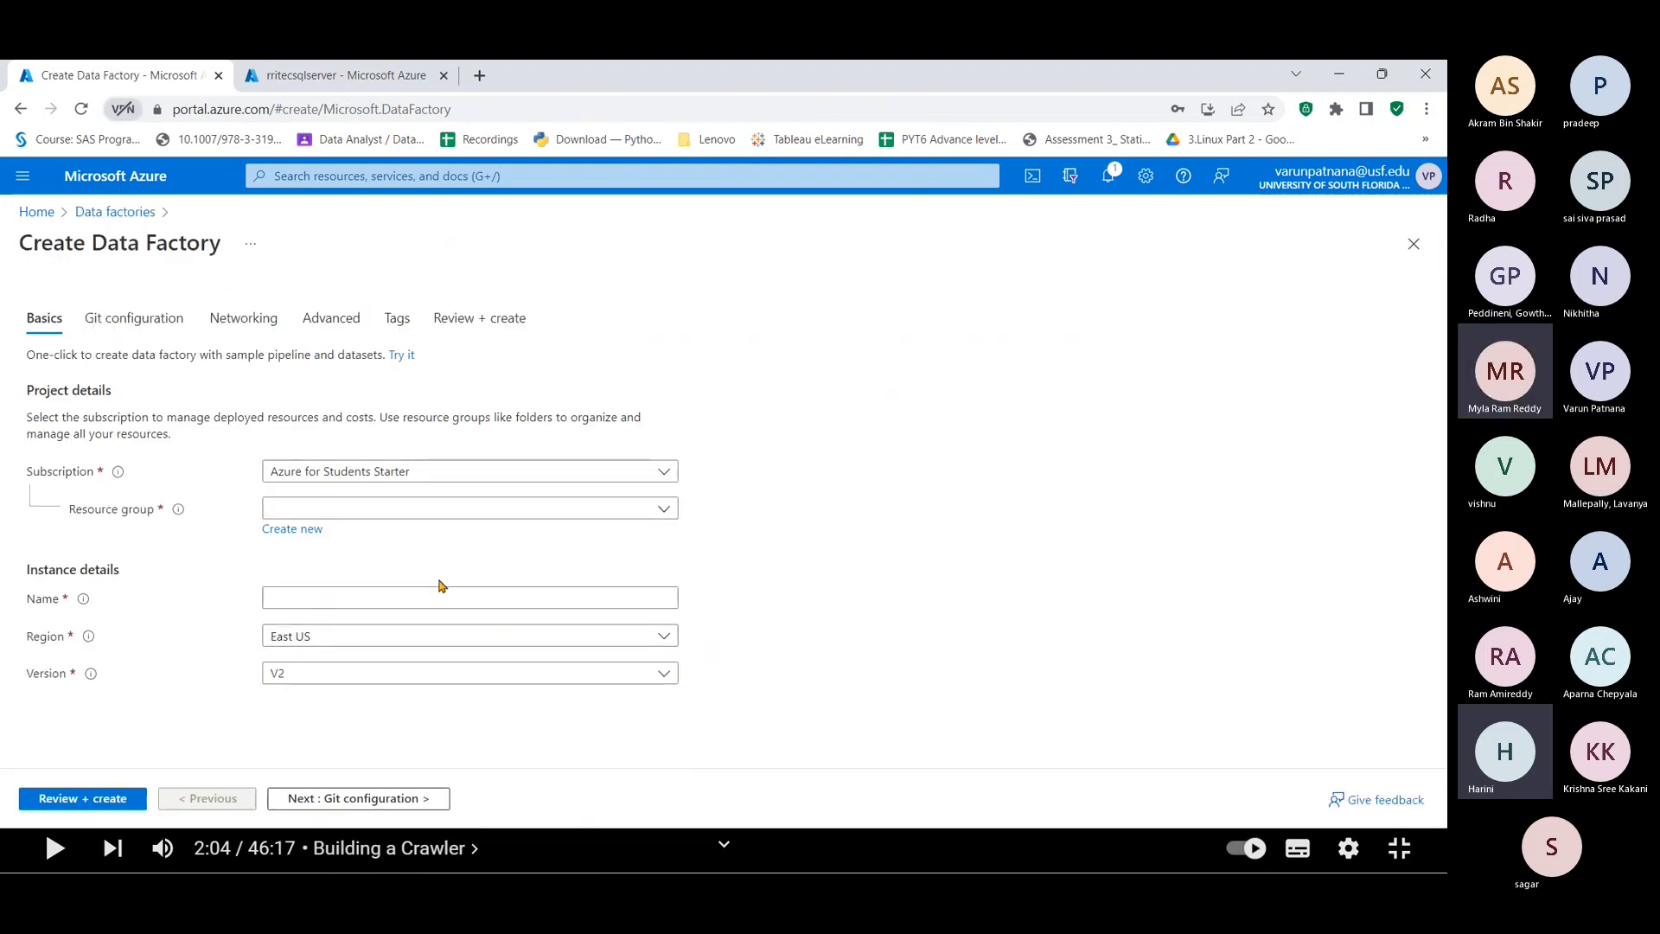
Step: Choose resource group UPS-POC and enter the factory name rritecadf
click(327, 509)
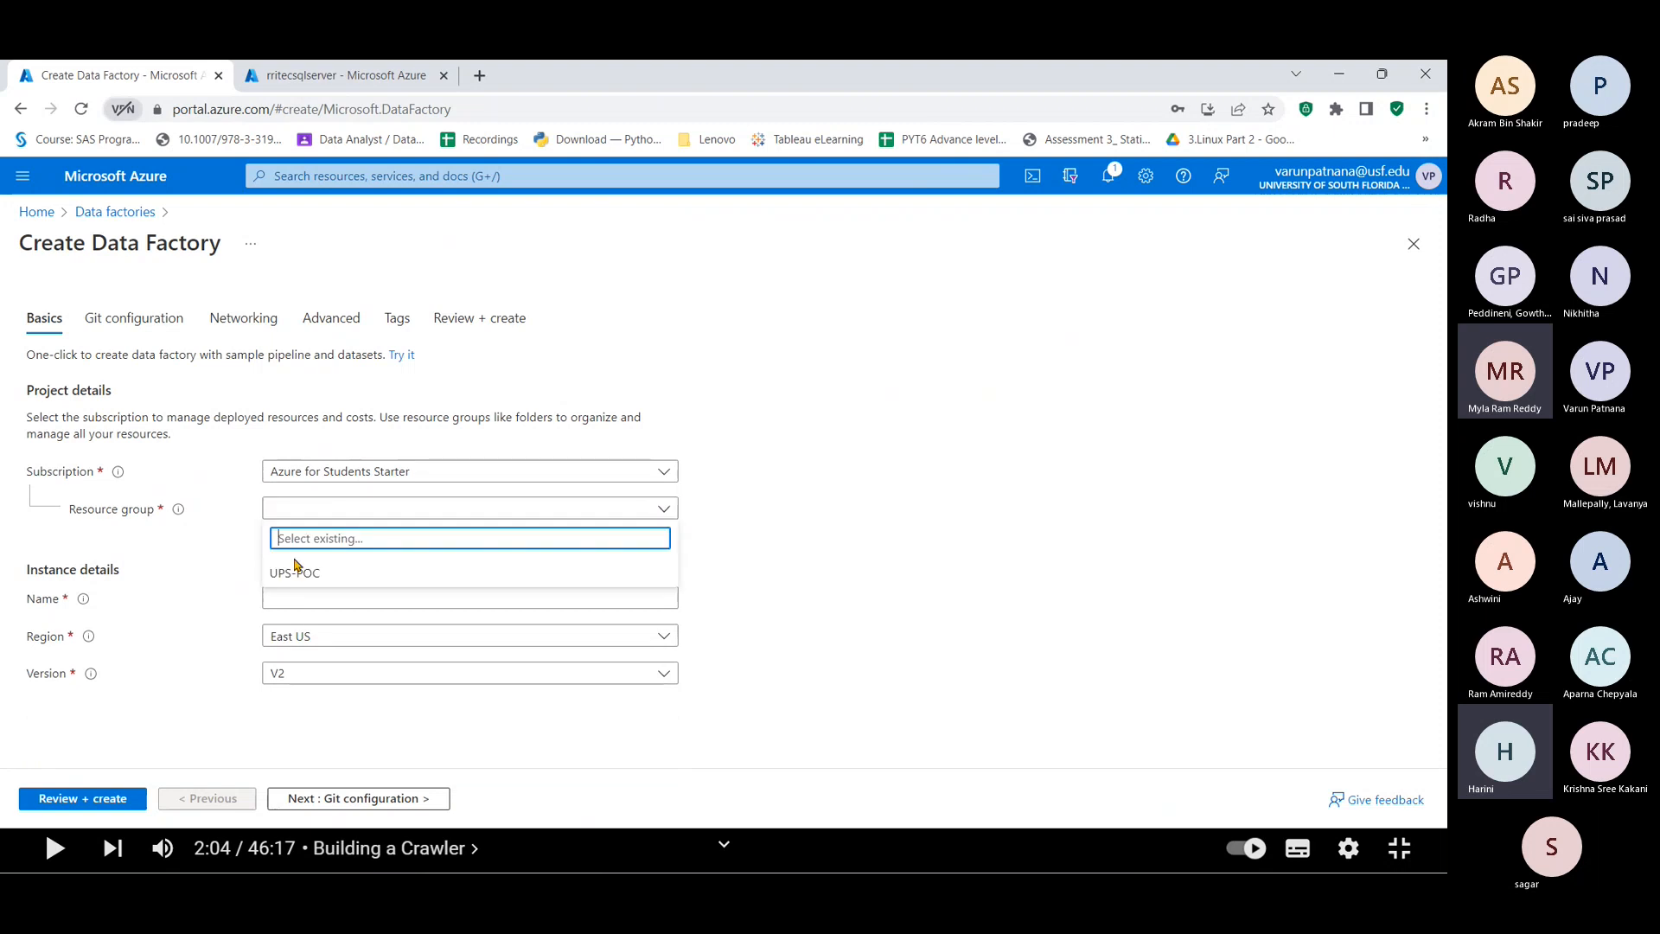
click(294, 574)
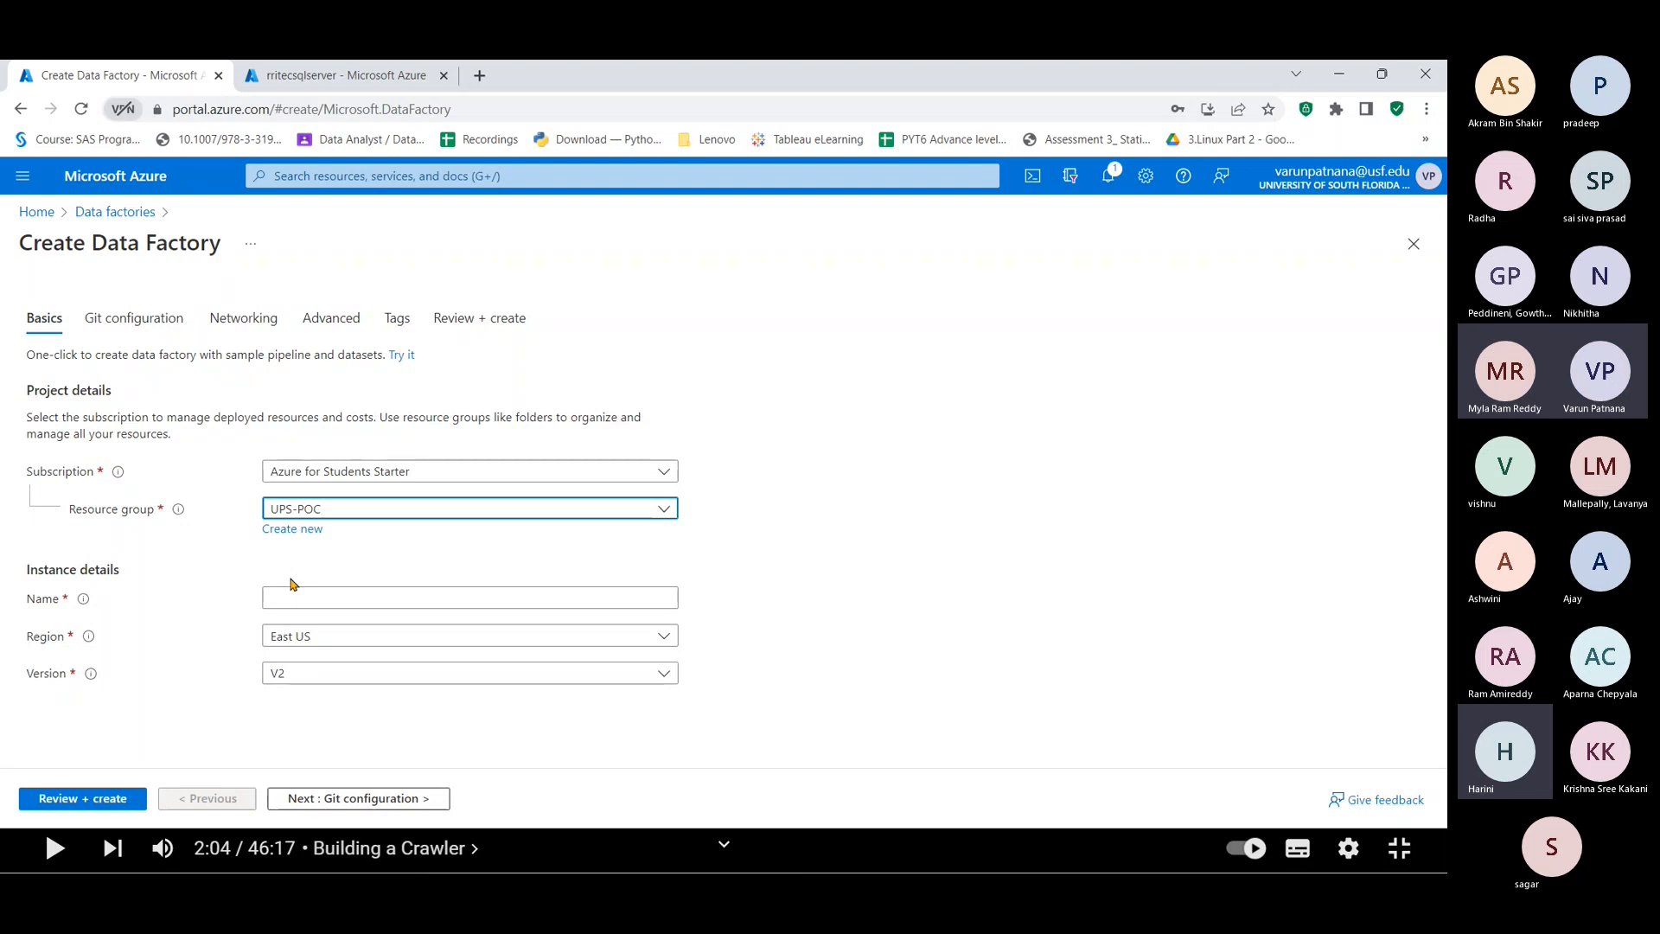
click(290, 600)
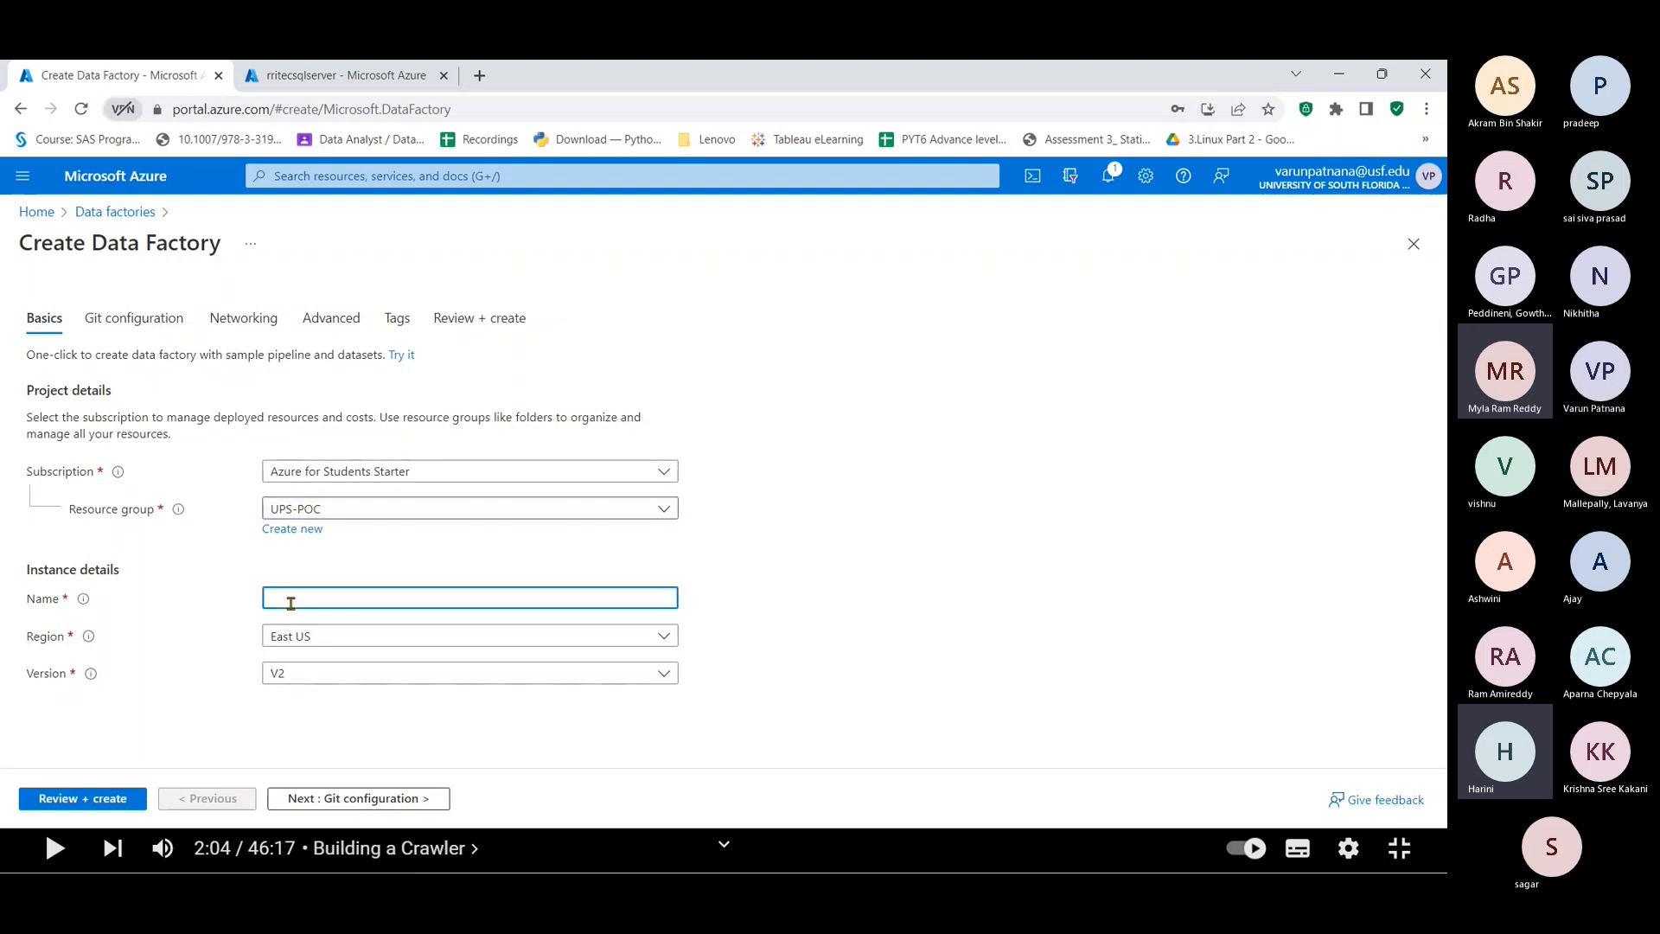
text(rritec)
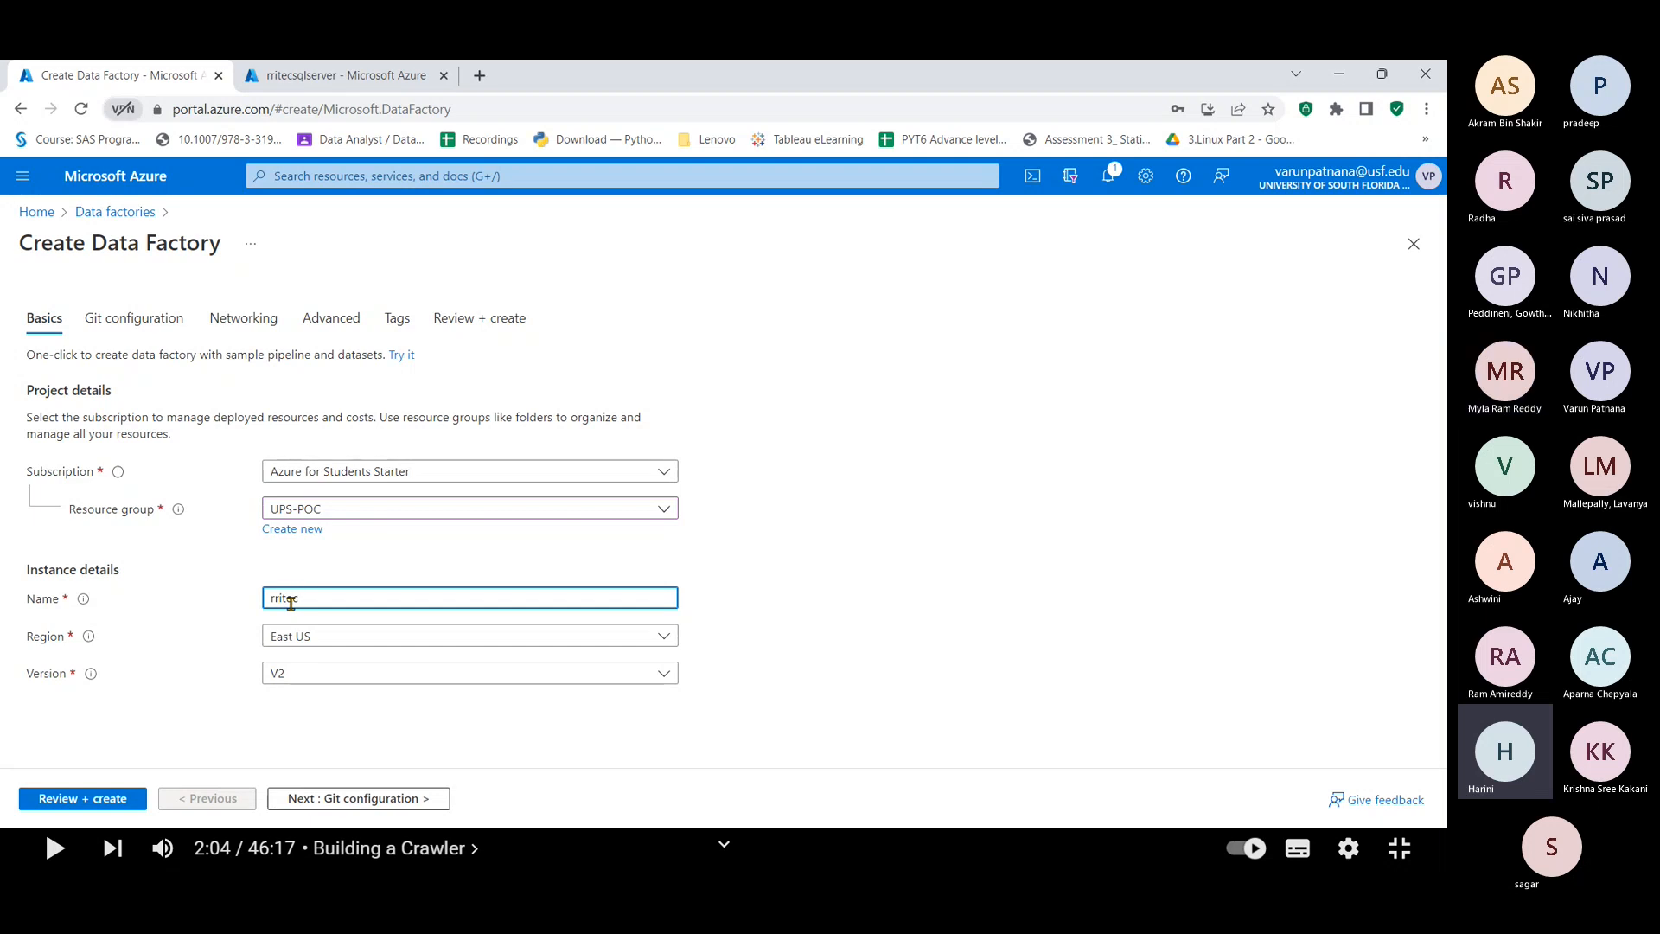
text(adf)
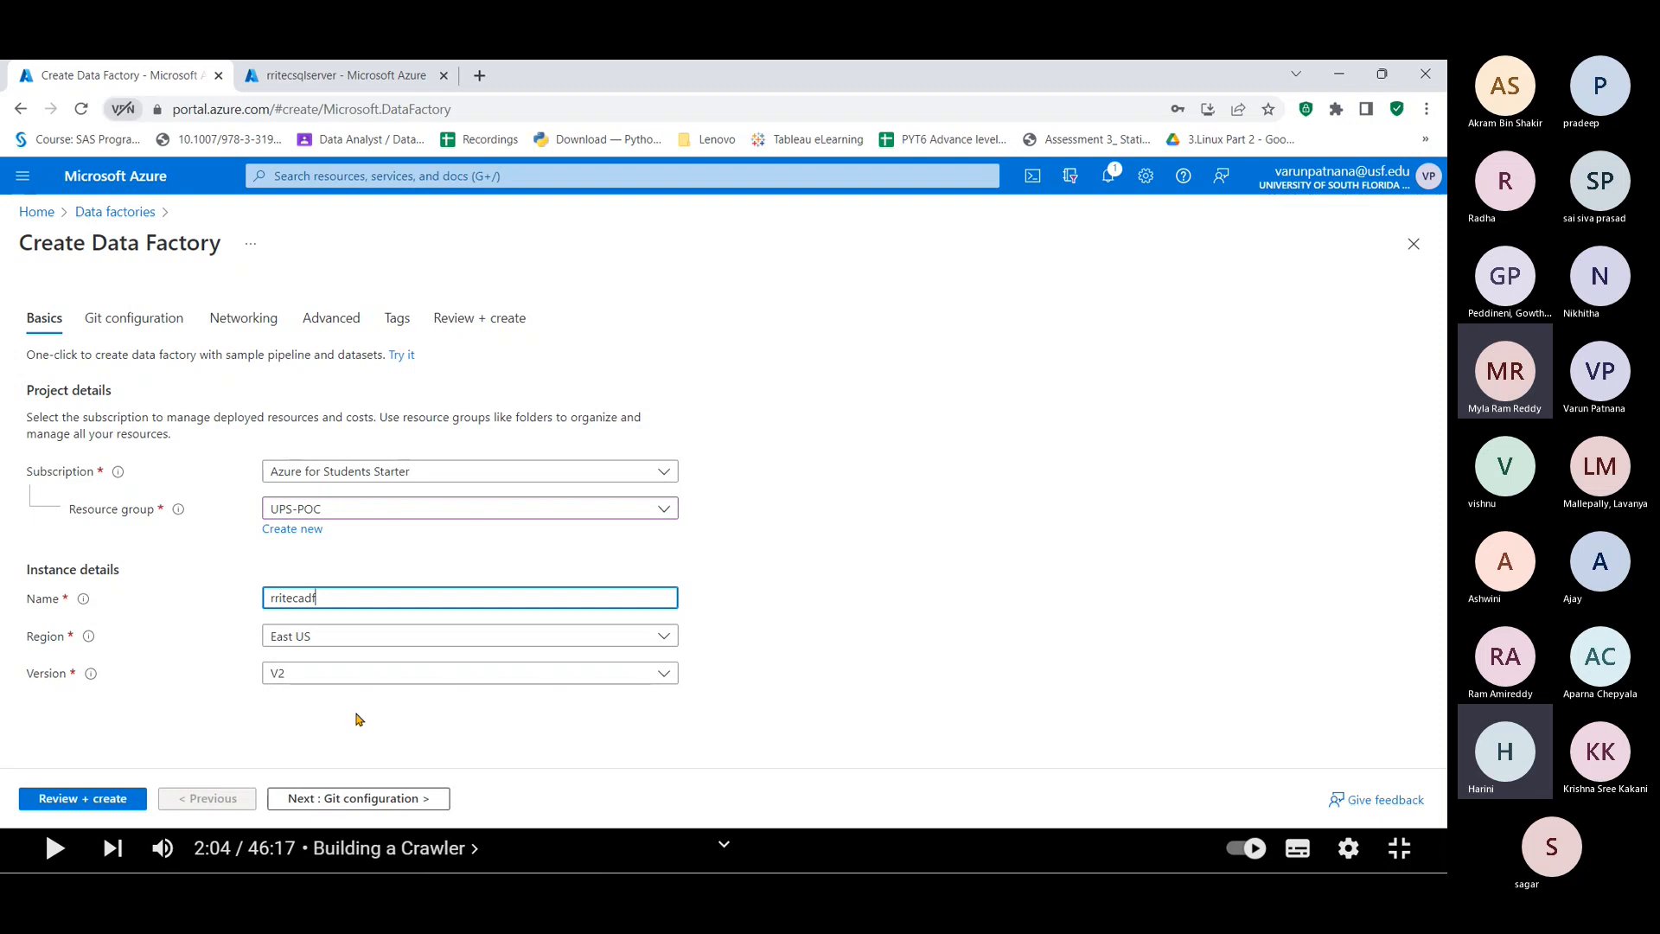
Step: Leave Configure Git later checked under Git configuration and run Review + create
click(129, 329)
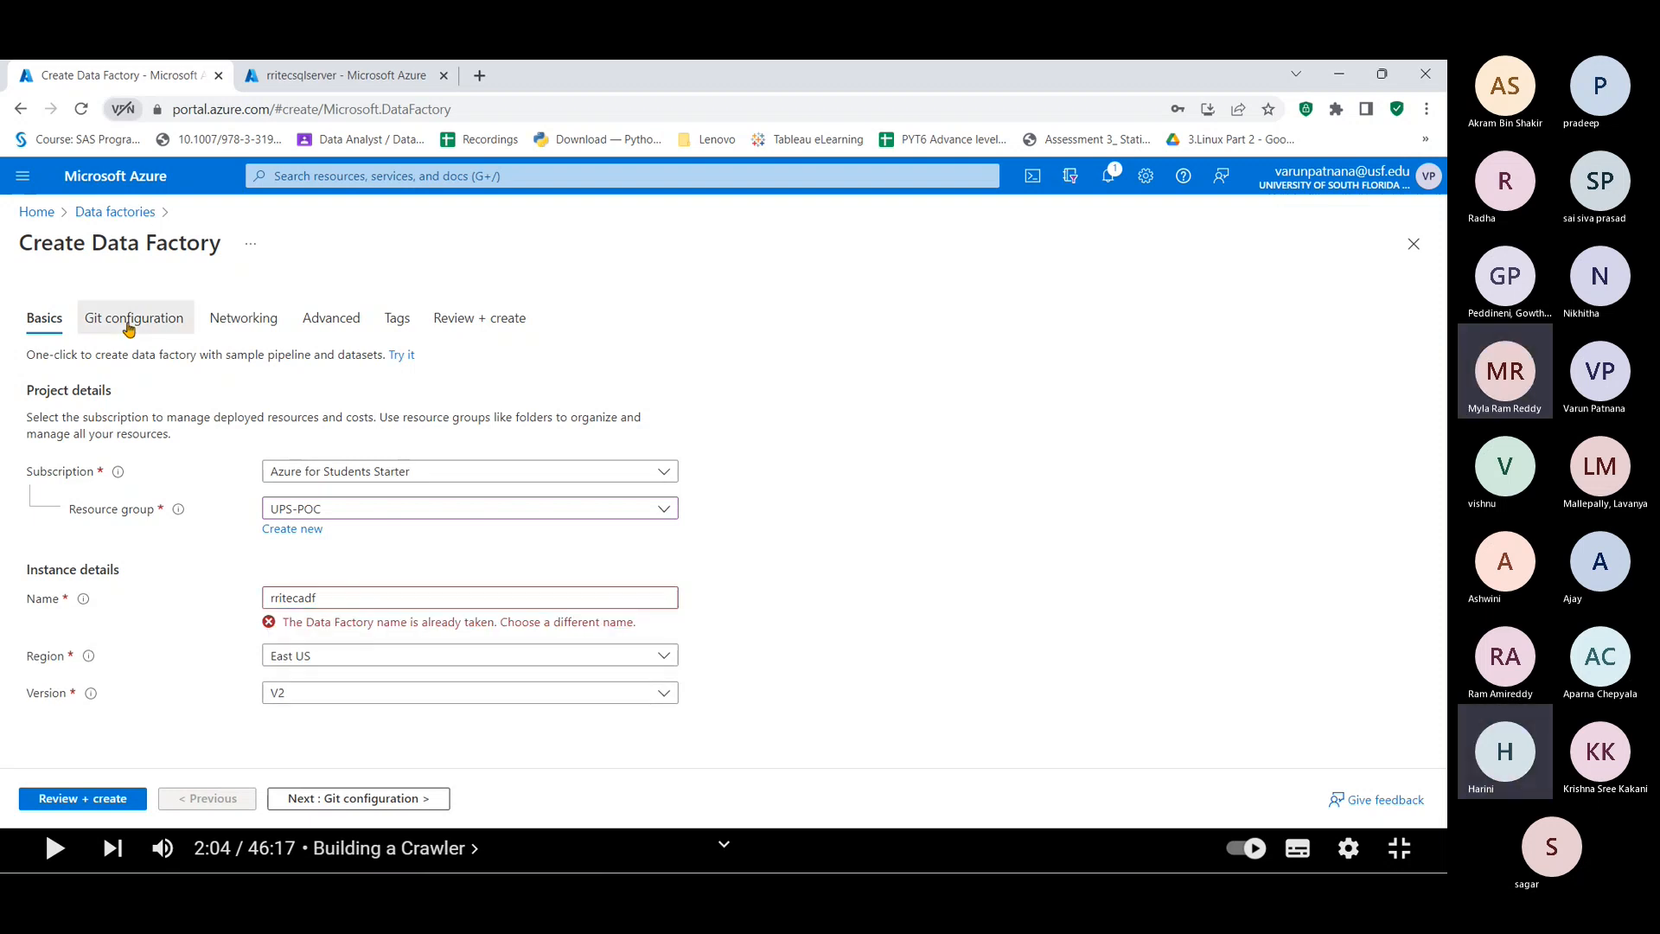
click(129, 329)
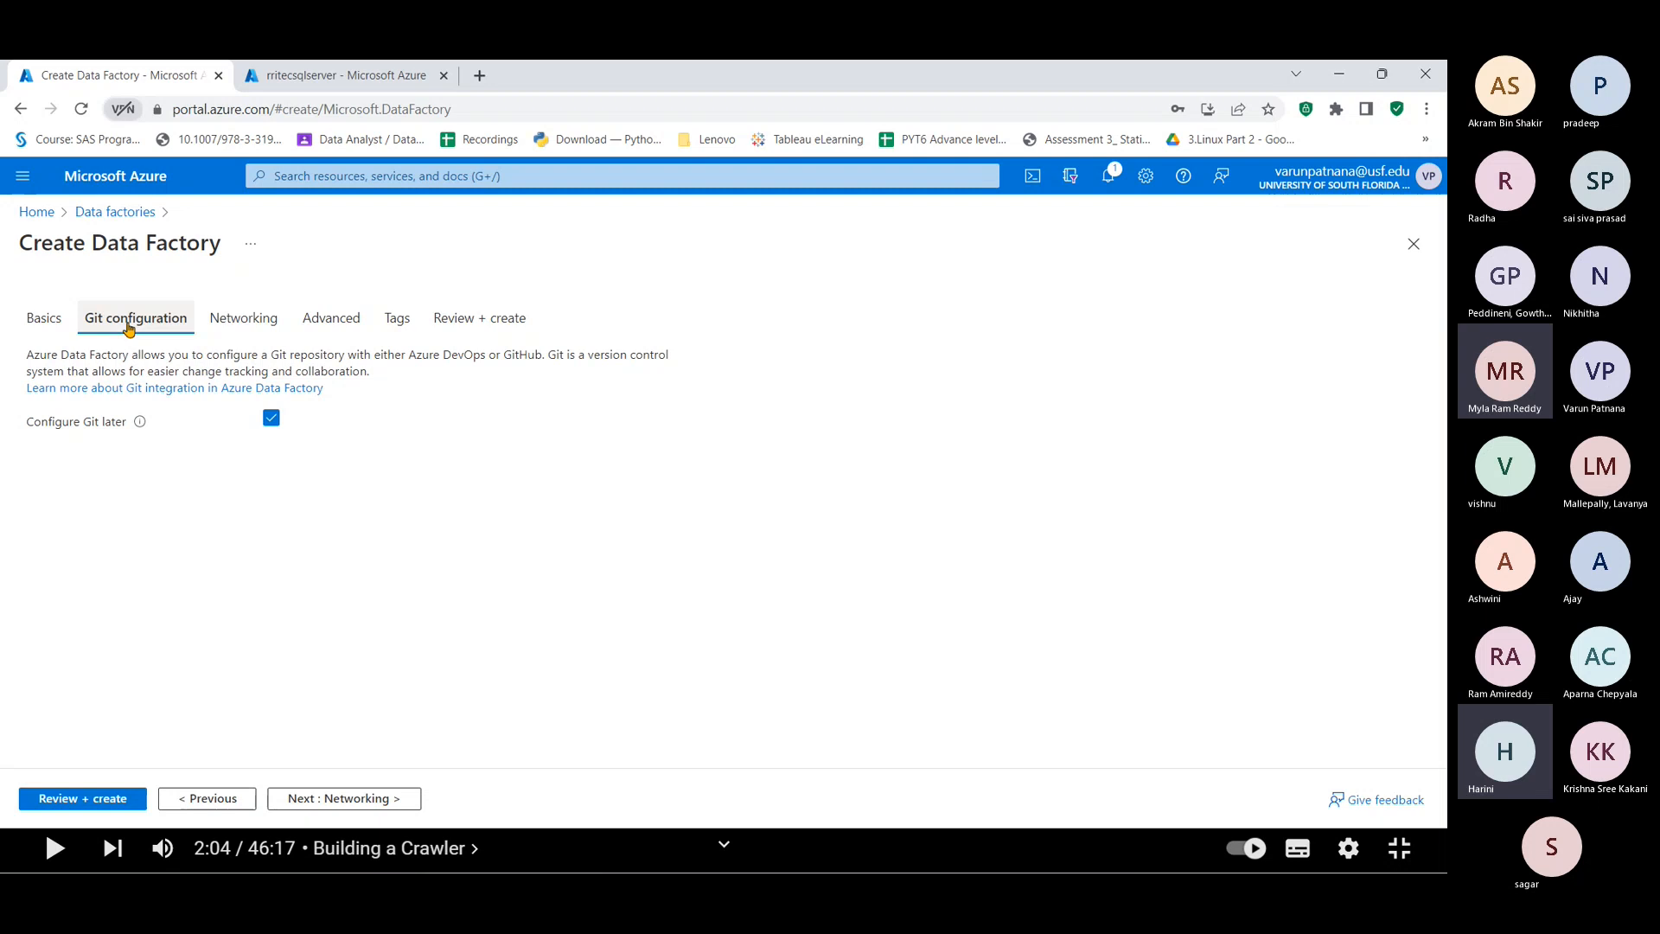
click(95, 805)
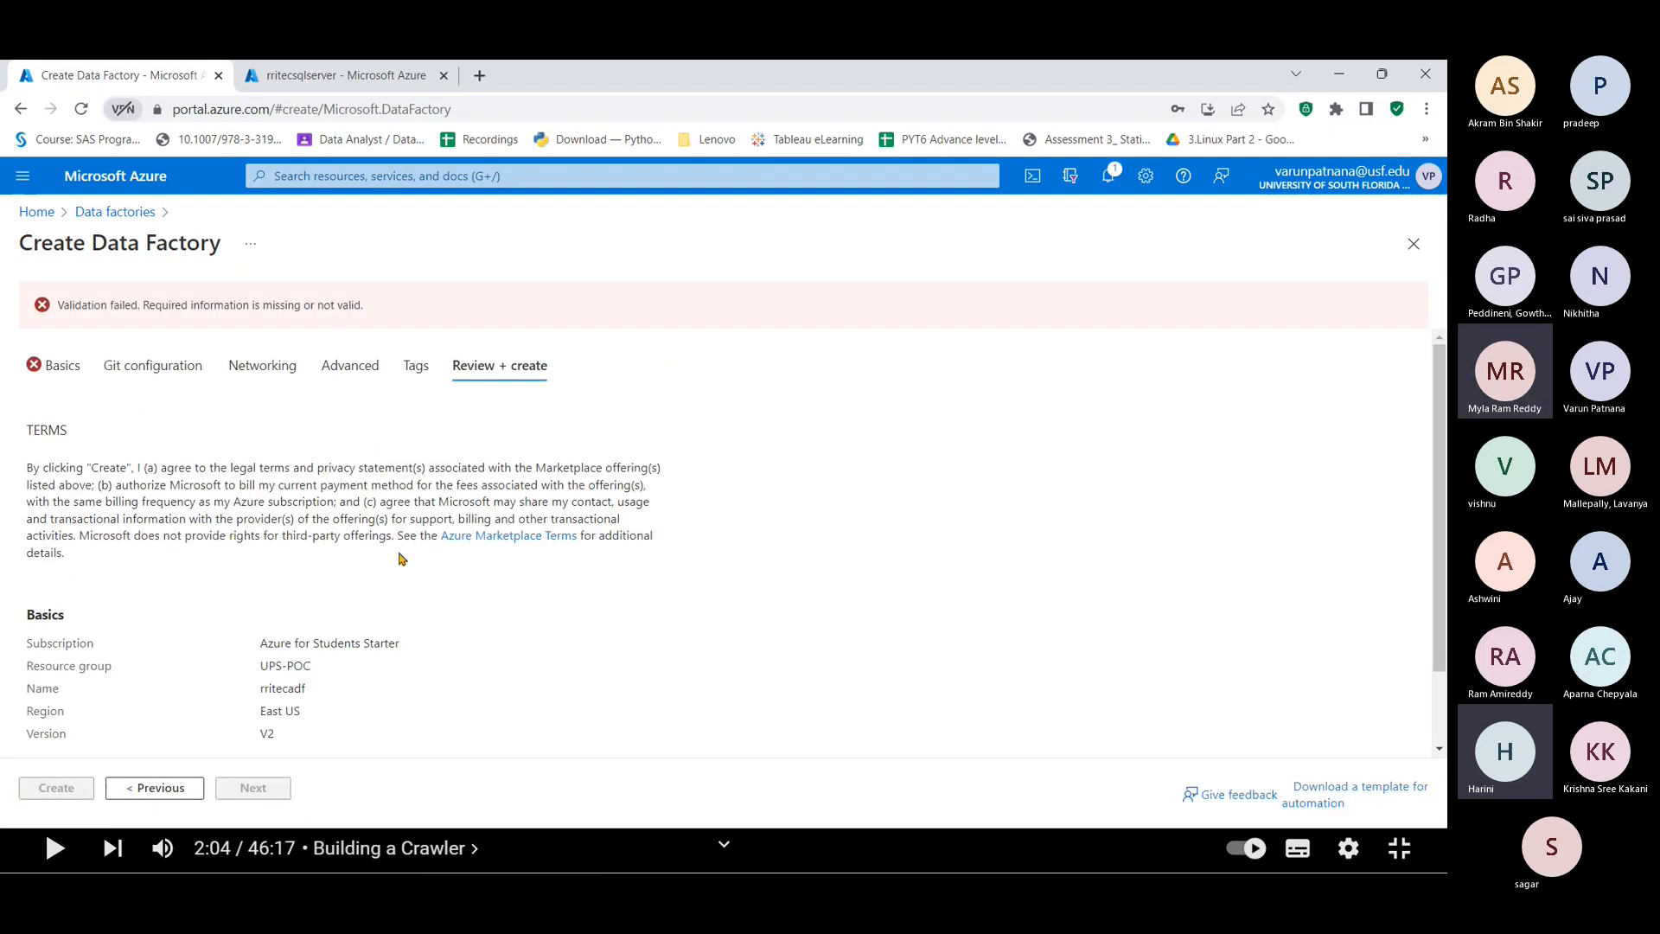
Step: Rename the factory to rritecadf1 on Basics and re-run the validation
scroll(400, 558, down, 1)
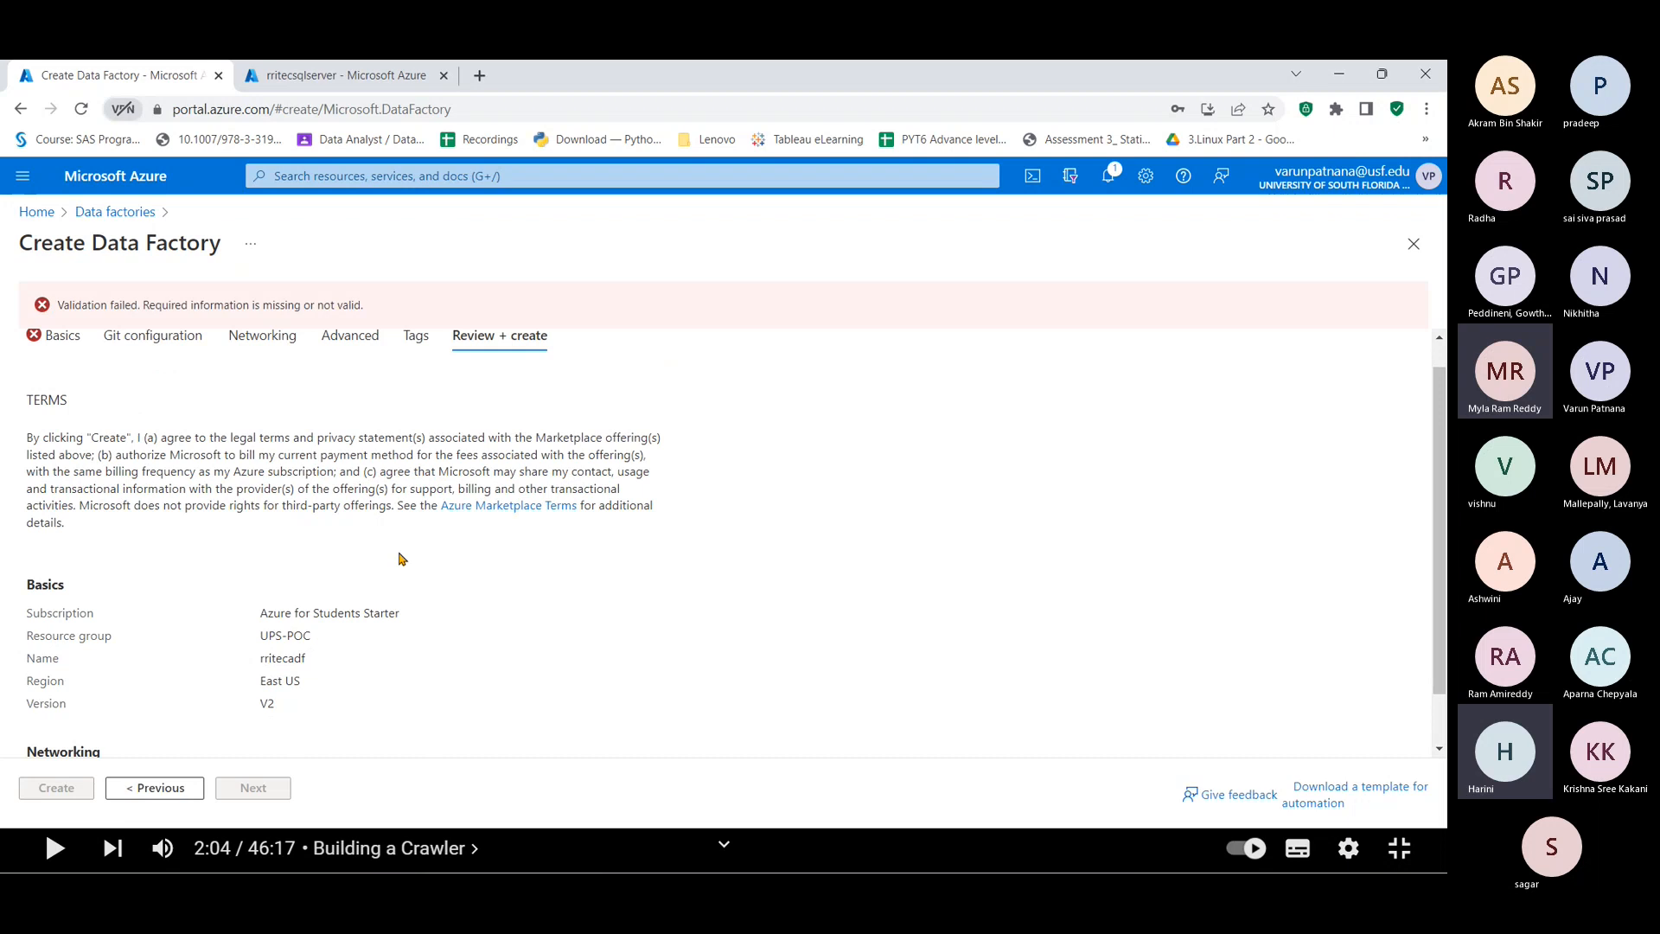
click(56, 346)
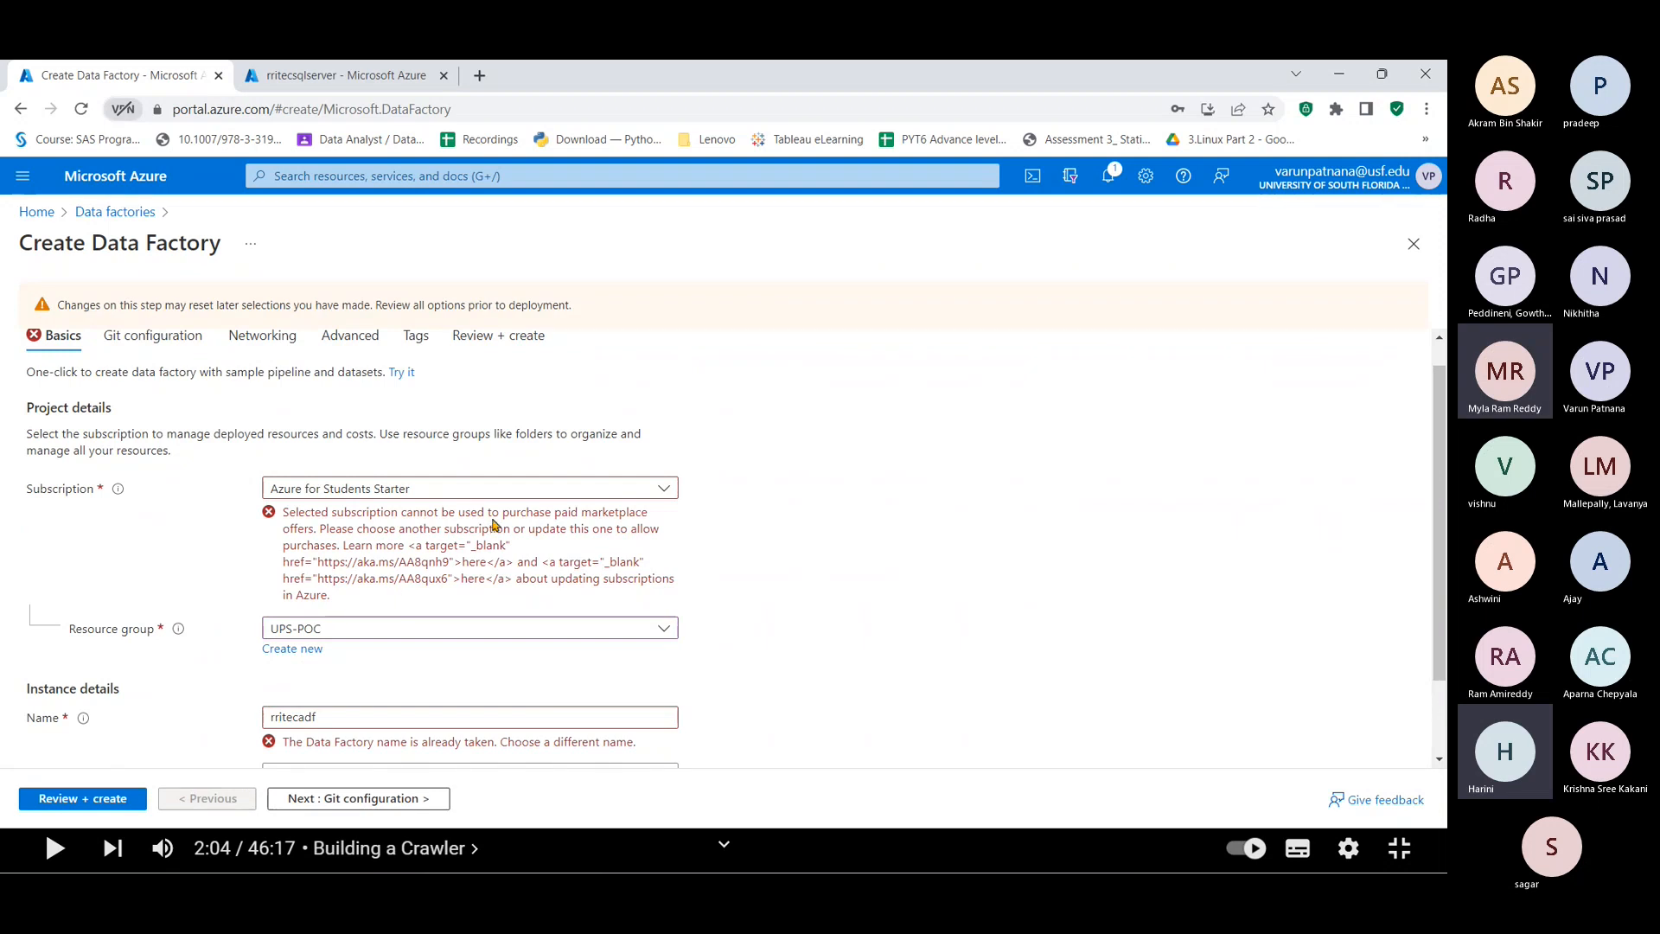
click(356, 713)
key(BackSpace)
key(BackSpace)
key(BackSpace)
key(BackSpace)
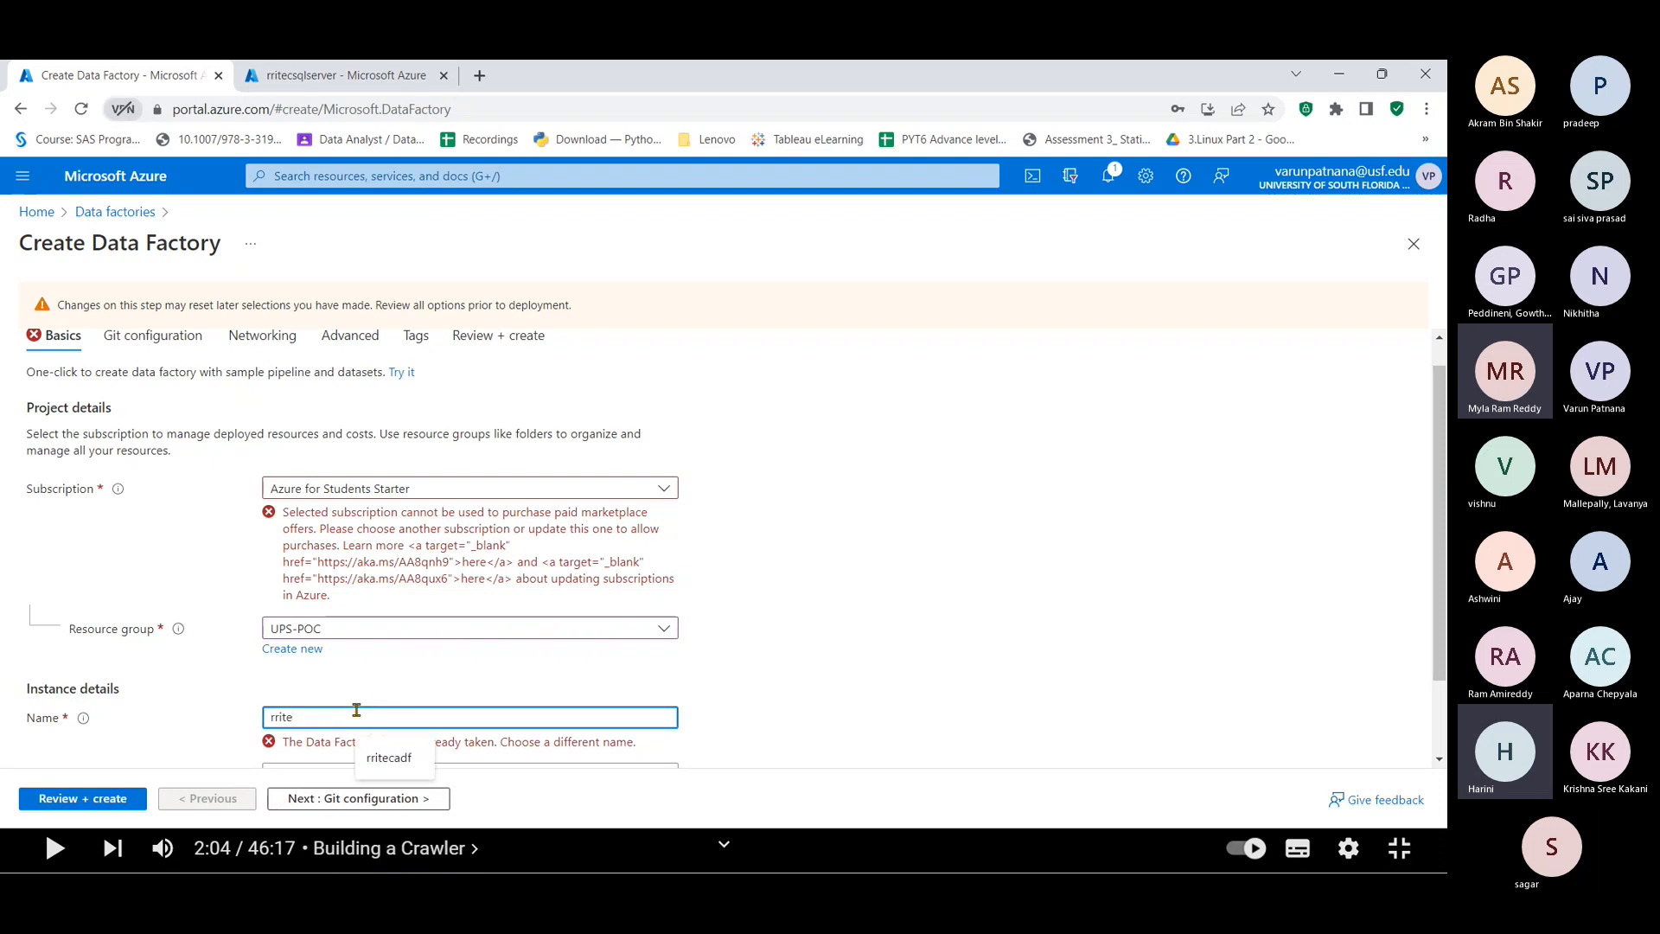
text(cadf1)
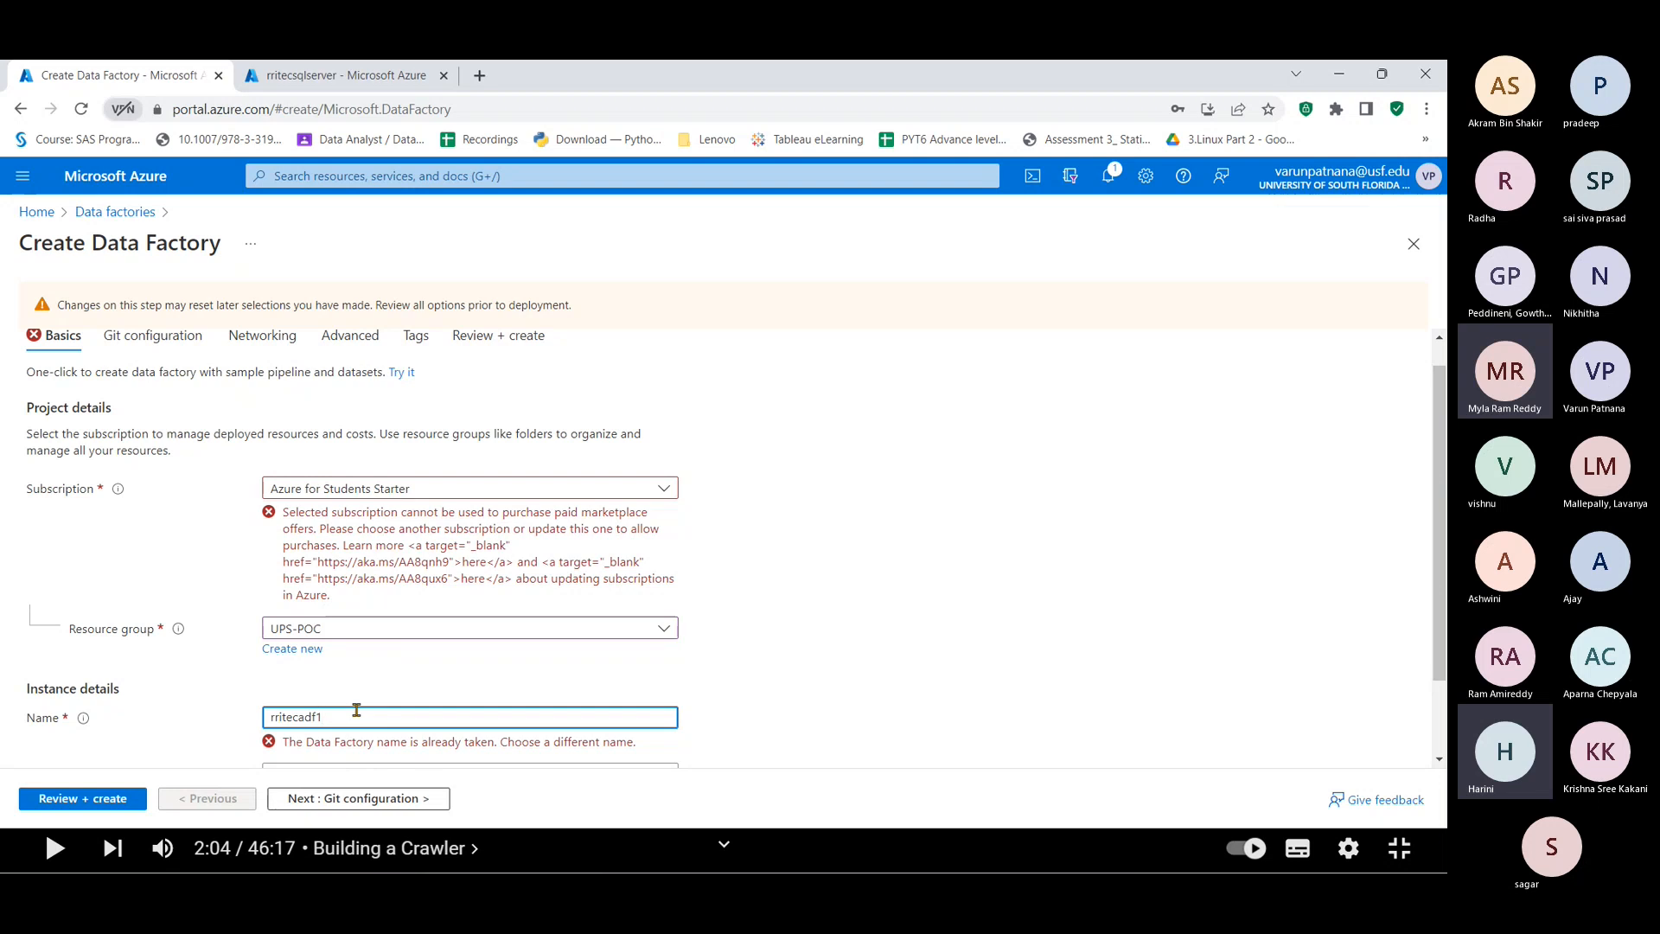
click(92, 802)
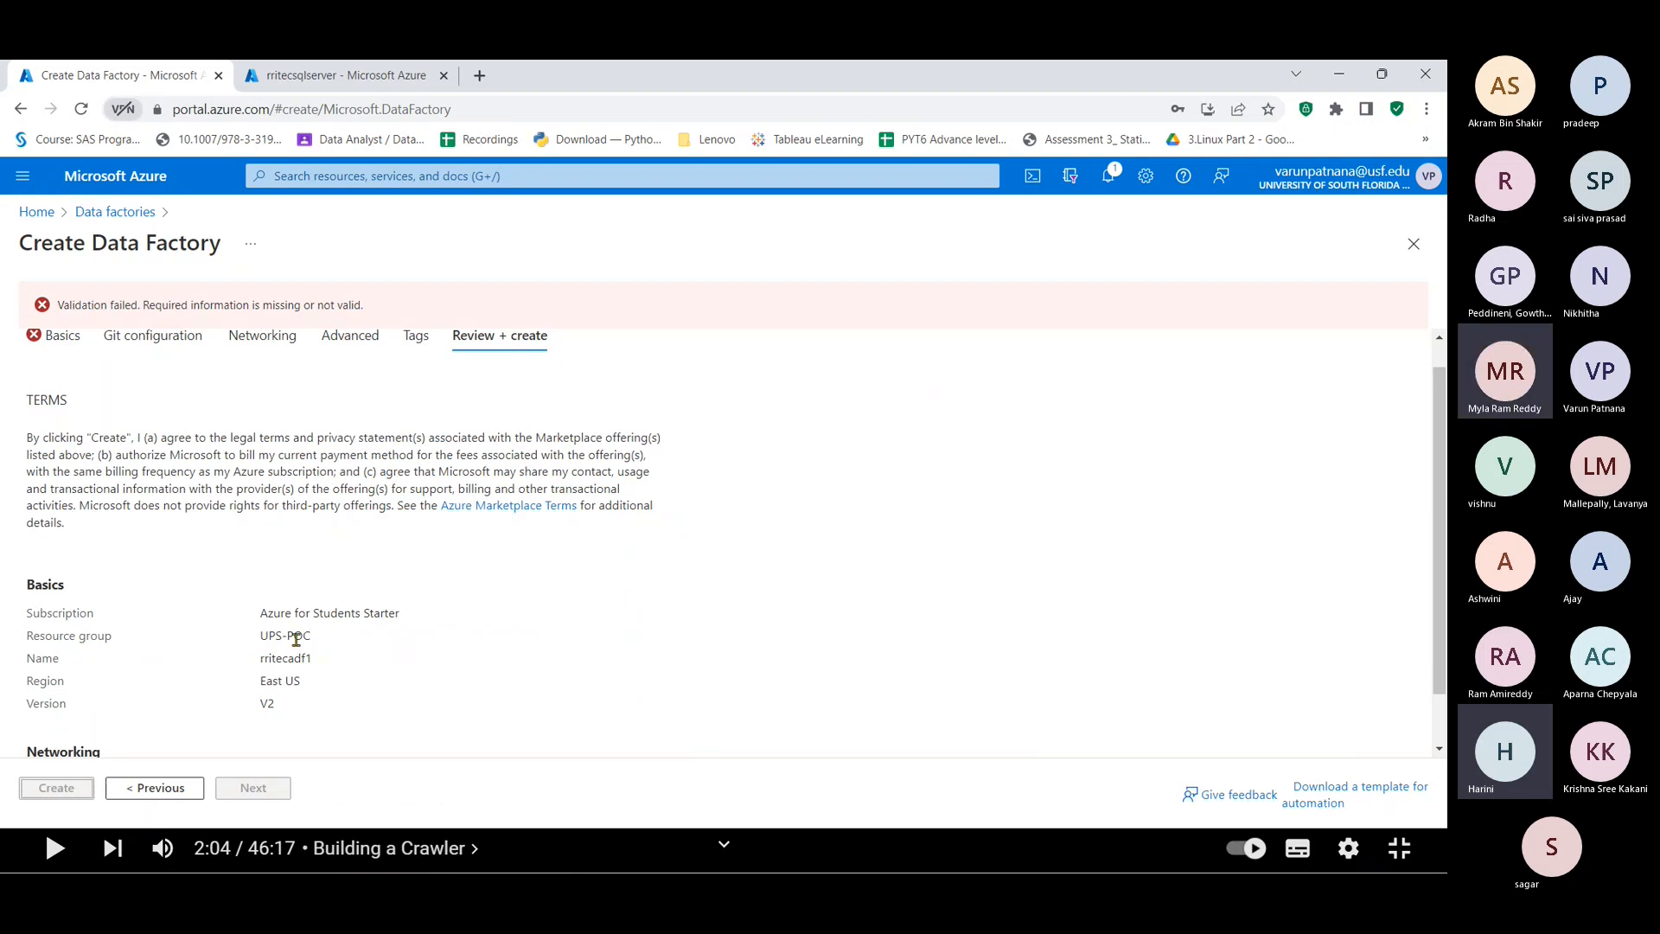
scroll(296, 639, up, 1)
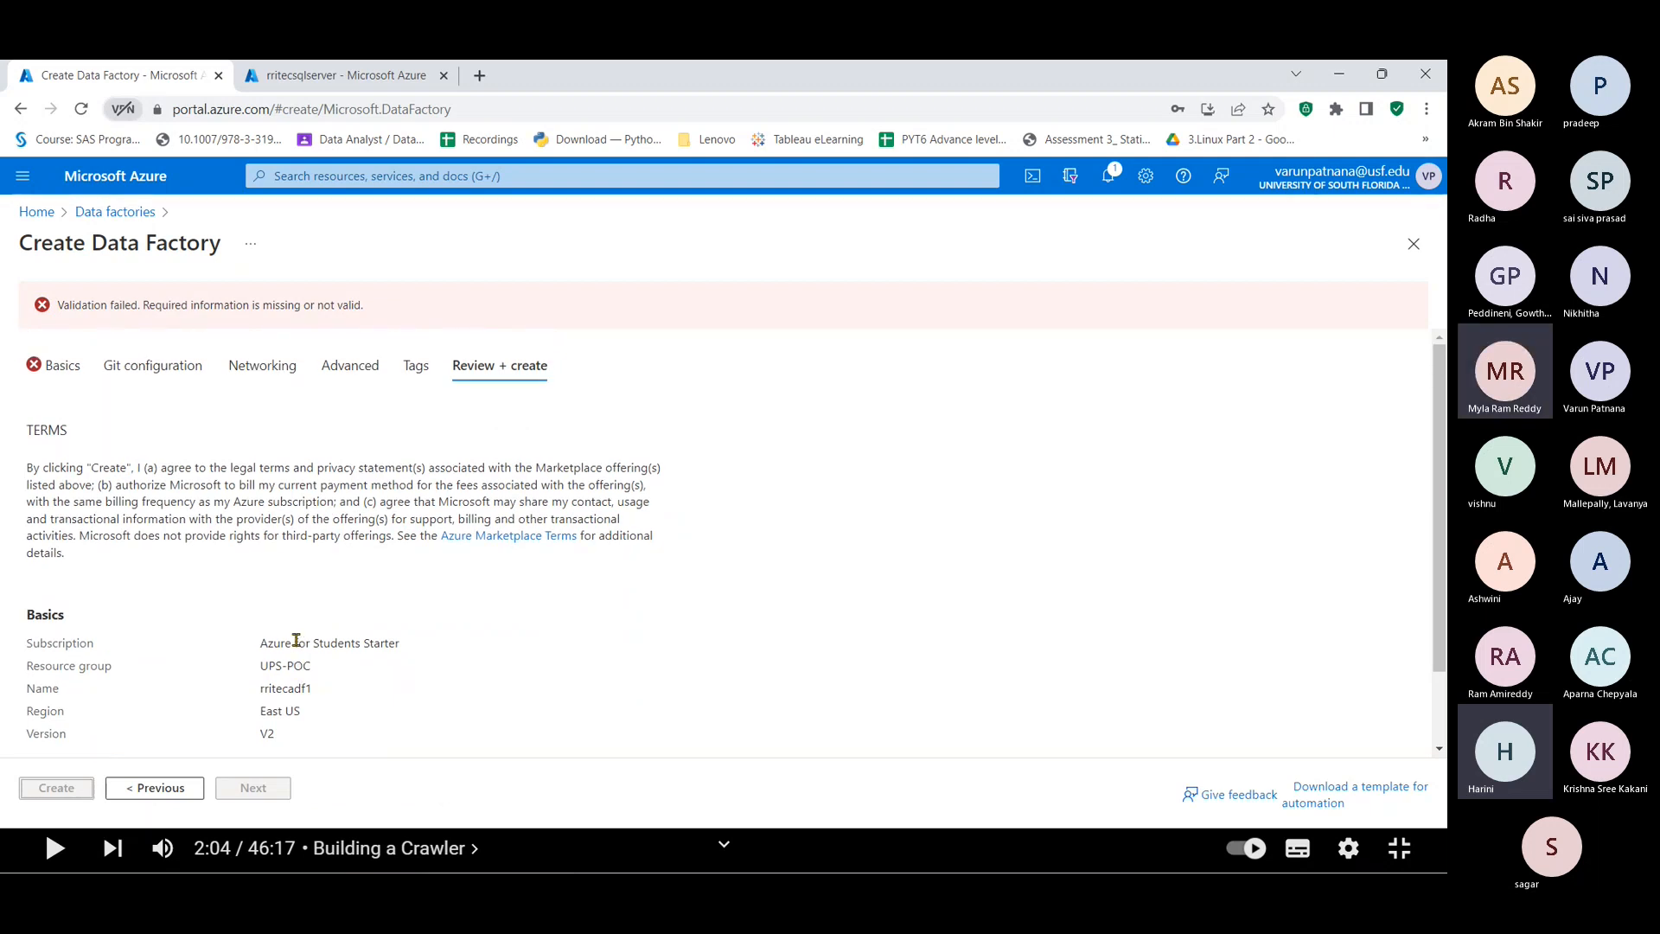
scroll(296, 639, down, 3)
scroll(296, 639, up, 3)
Step: Check the Subscription options on Basics, keeping Azure for Students Starter
click(58, 371)
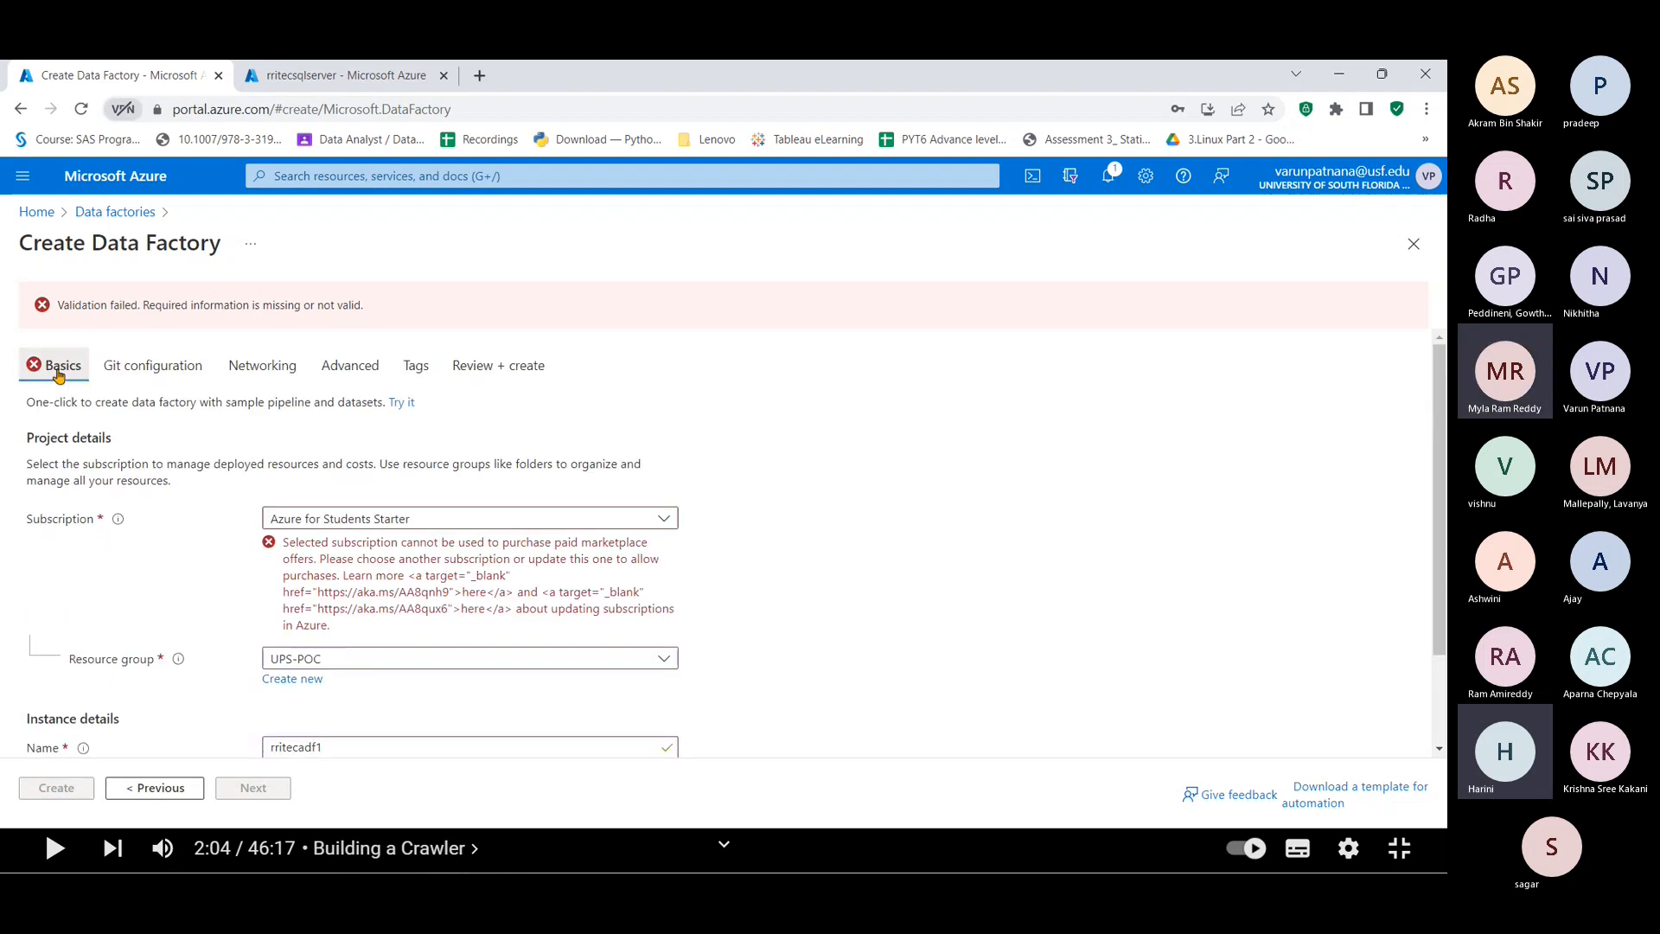
click(413, 523)
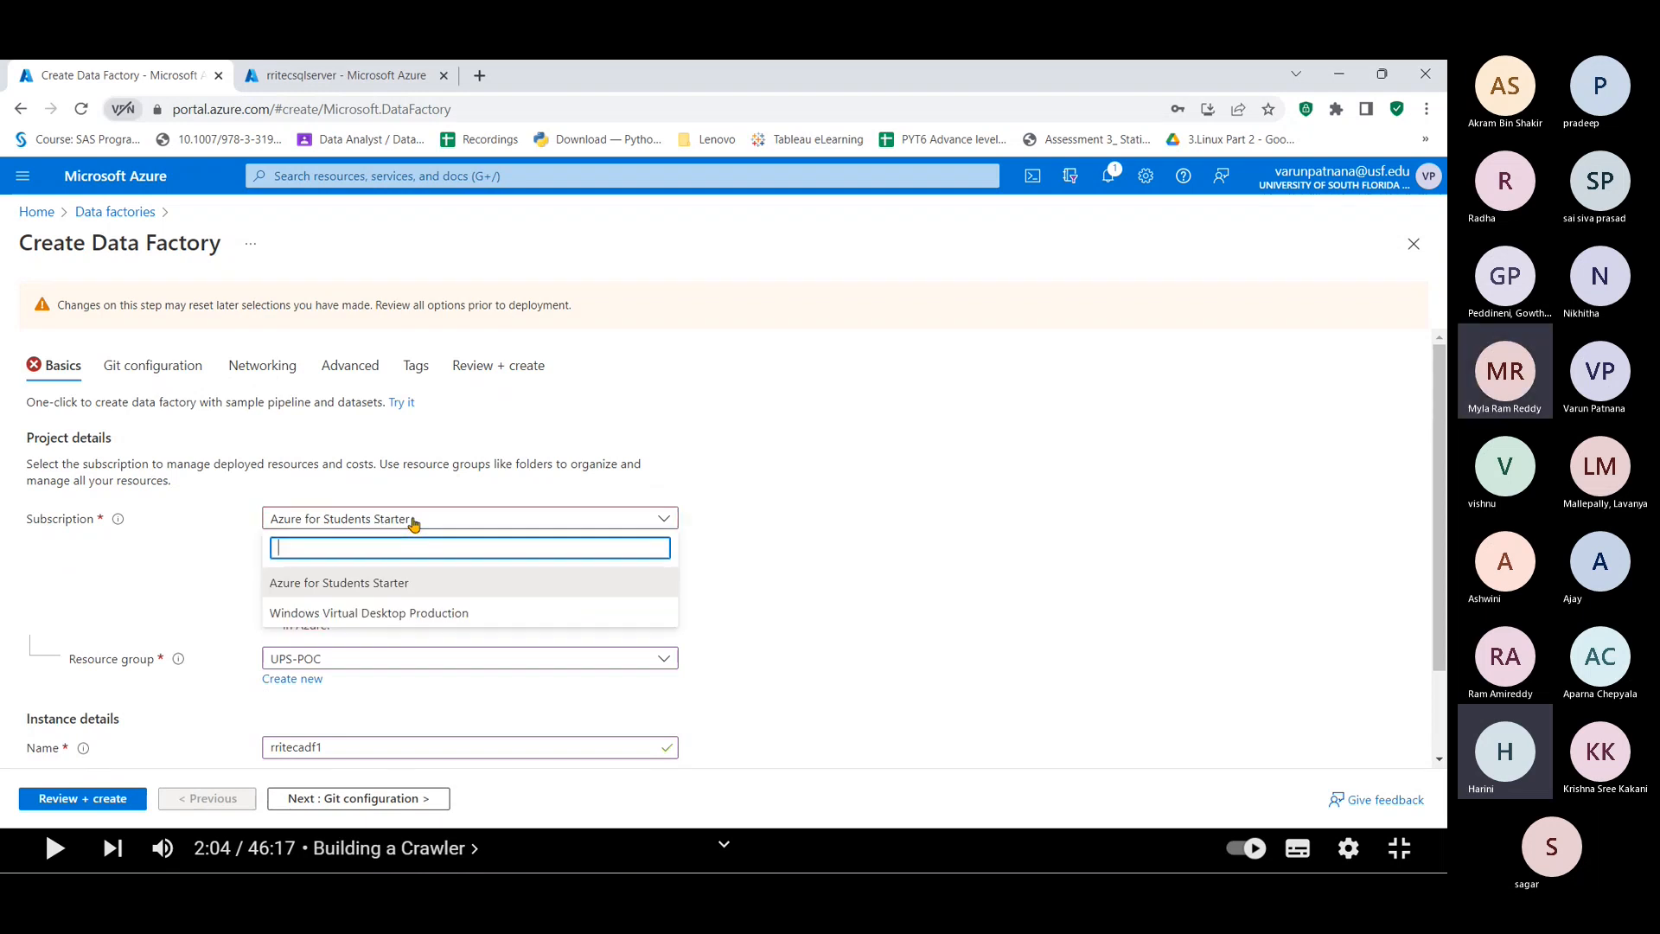
click(413, 522)
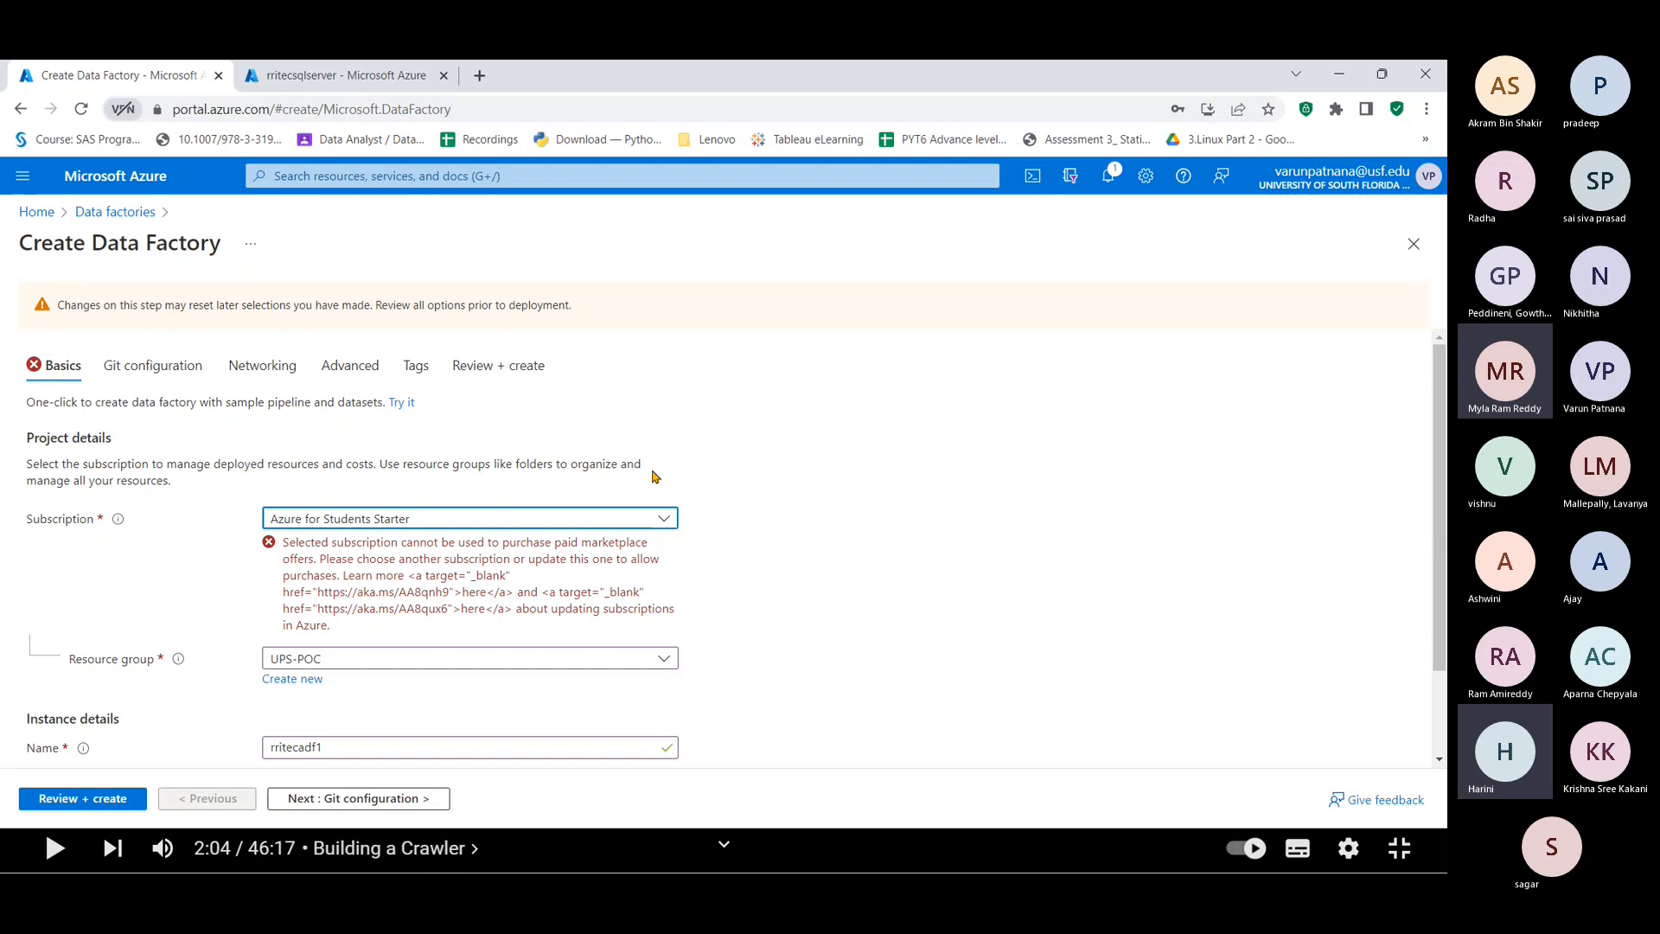
click(596, 518)
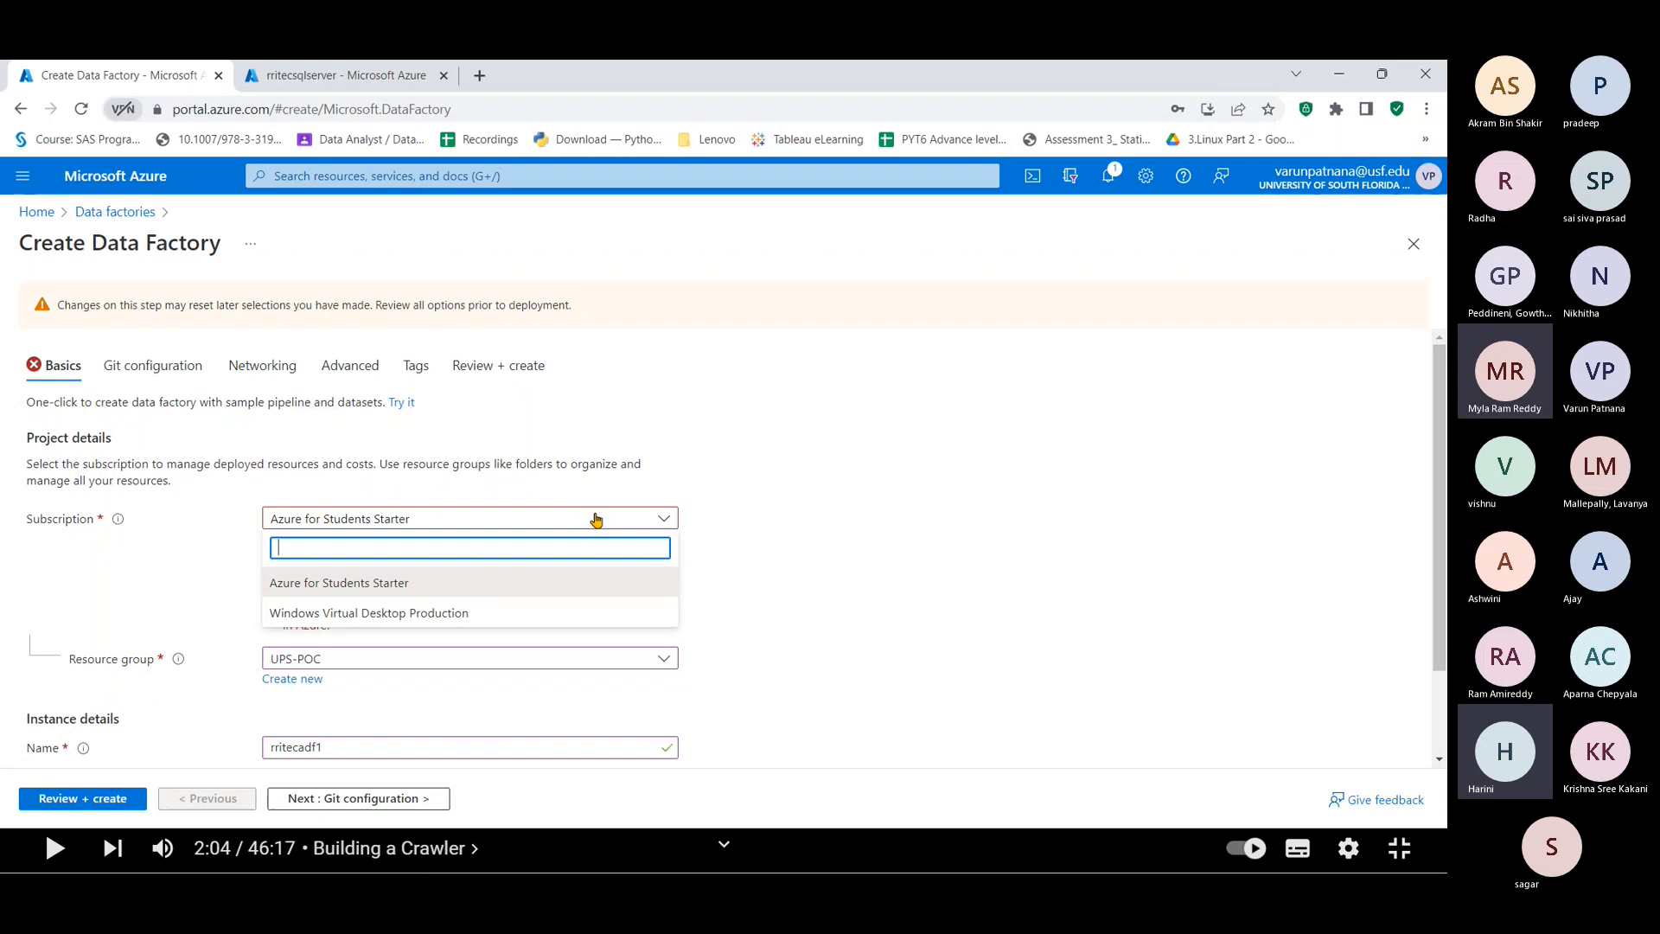
click(758, 412)
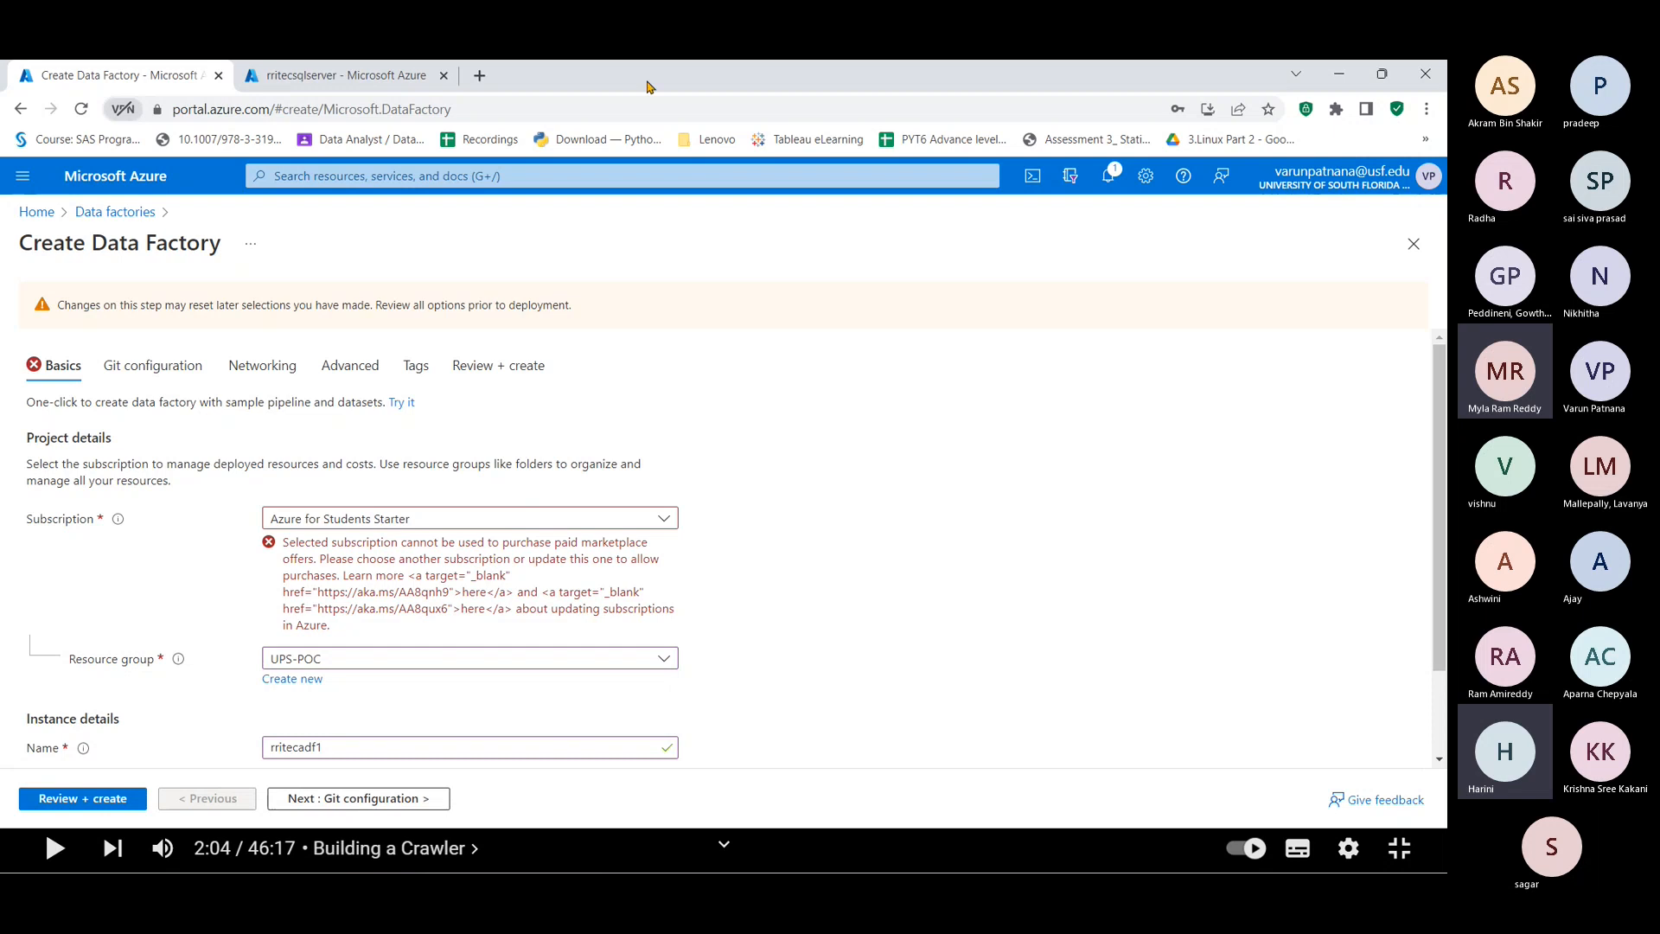
Step: Find Data factories via portal search, discard the unfinished form, and start a new factory
click(595, 174)
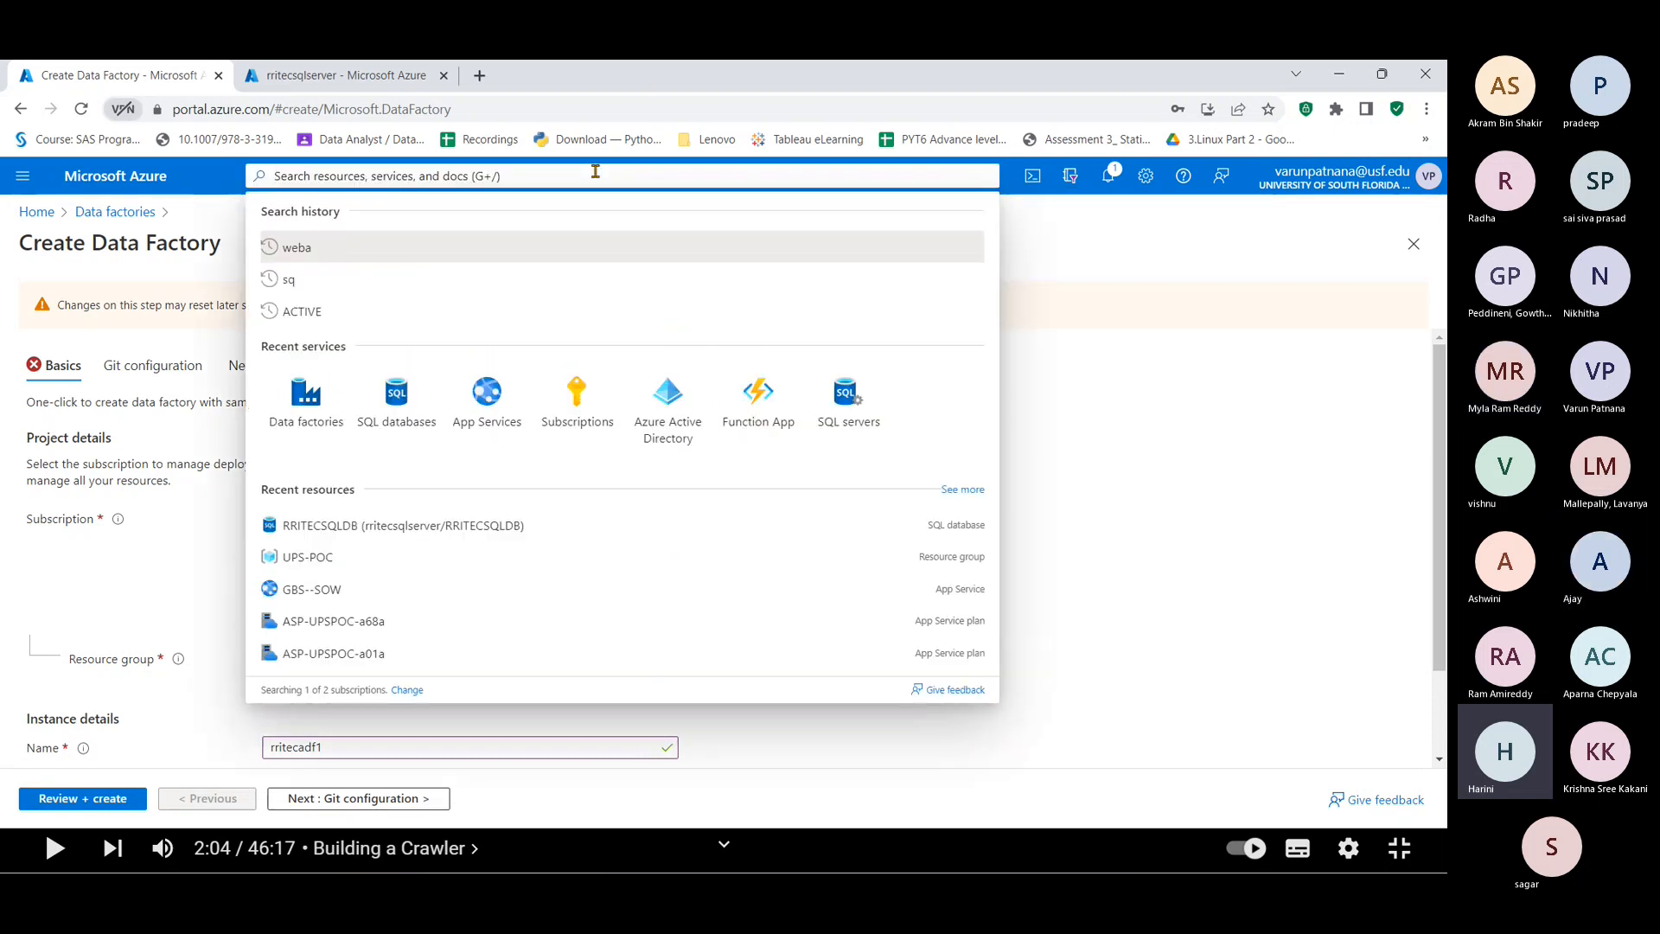
text(data )
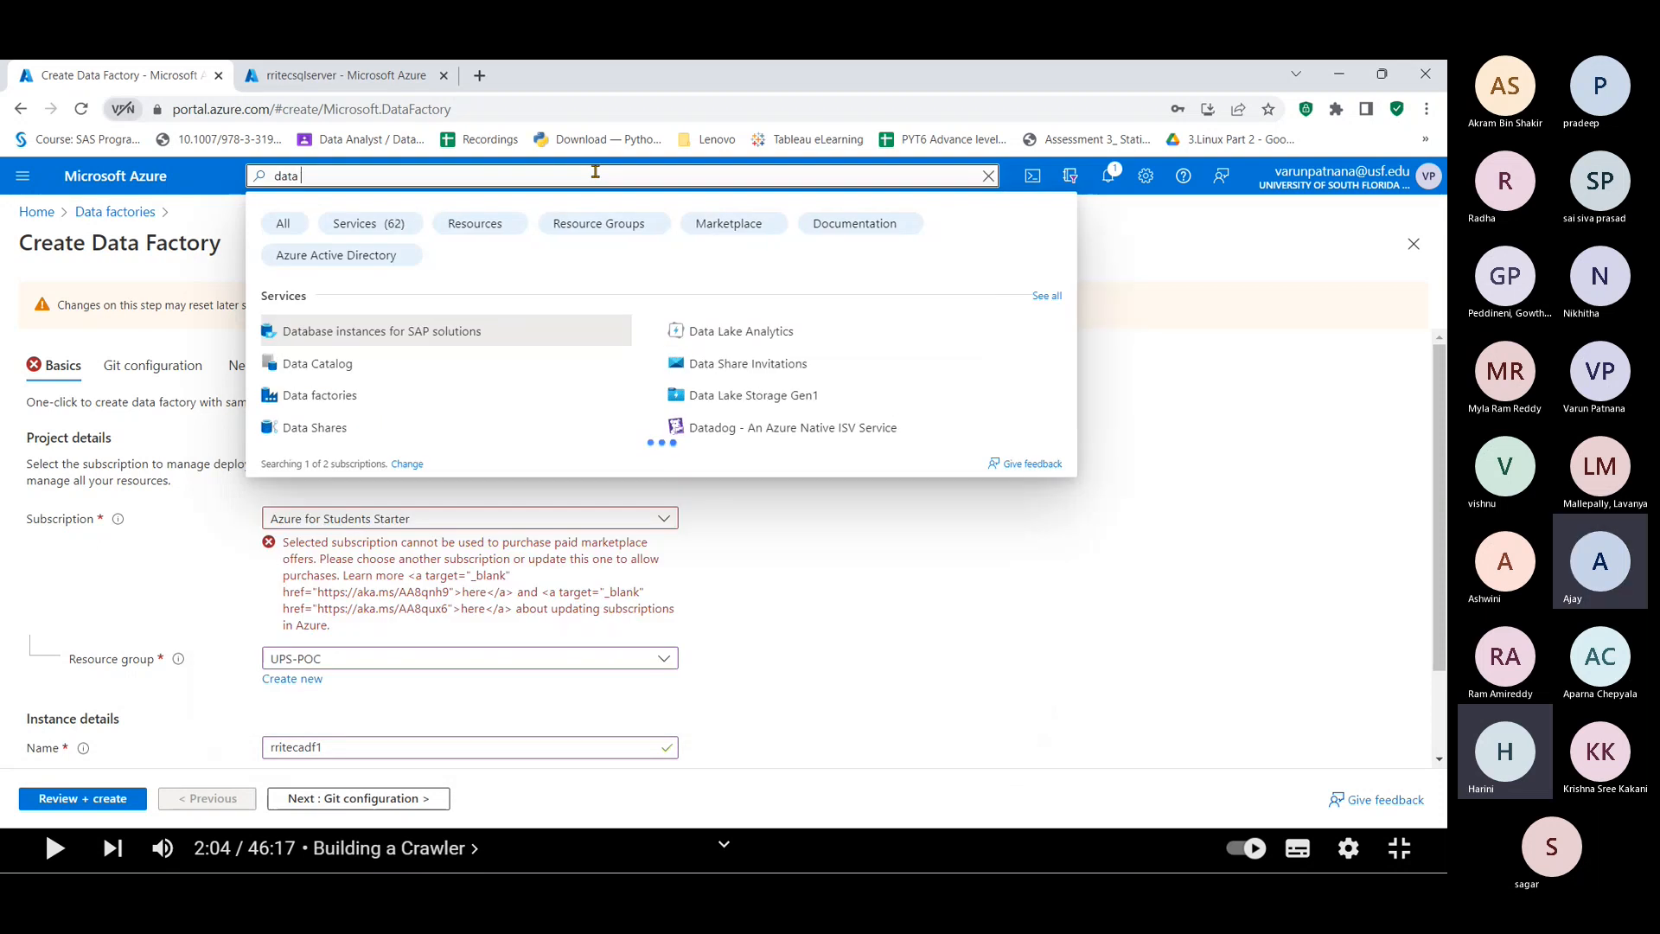
text(fa)
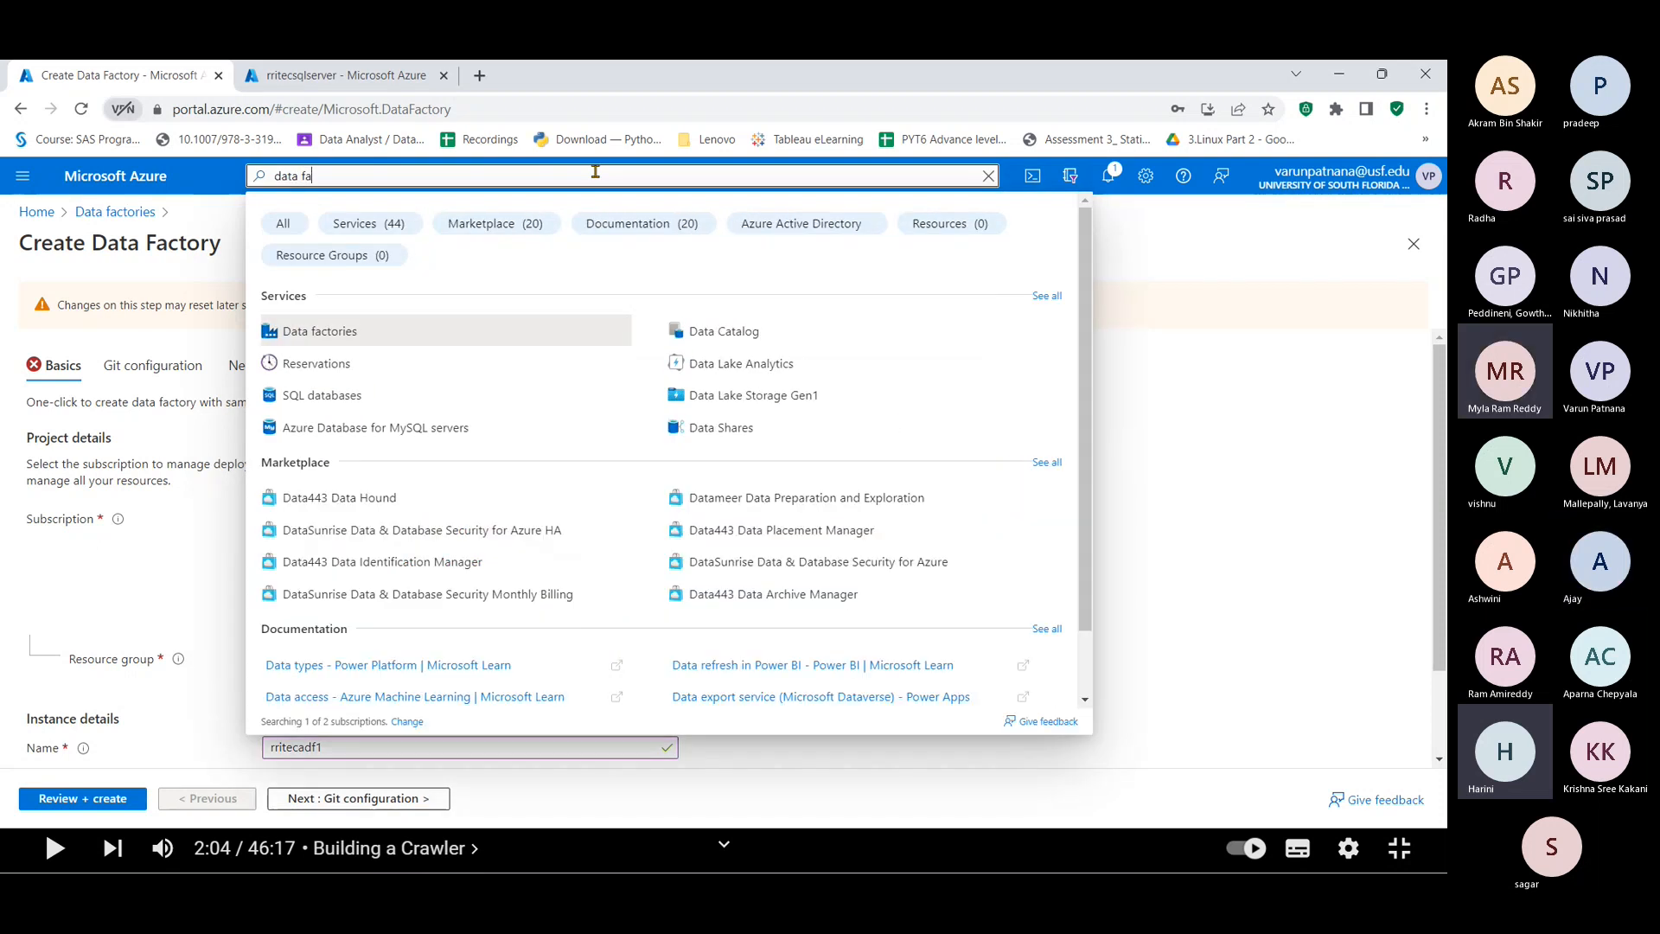
click(353, 330)
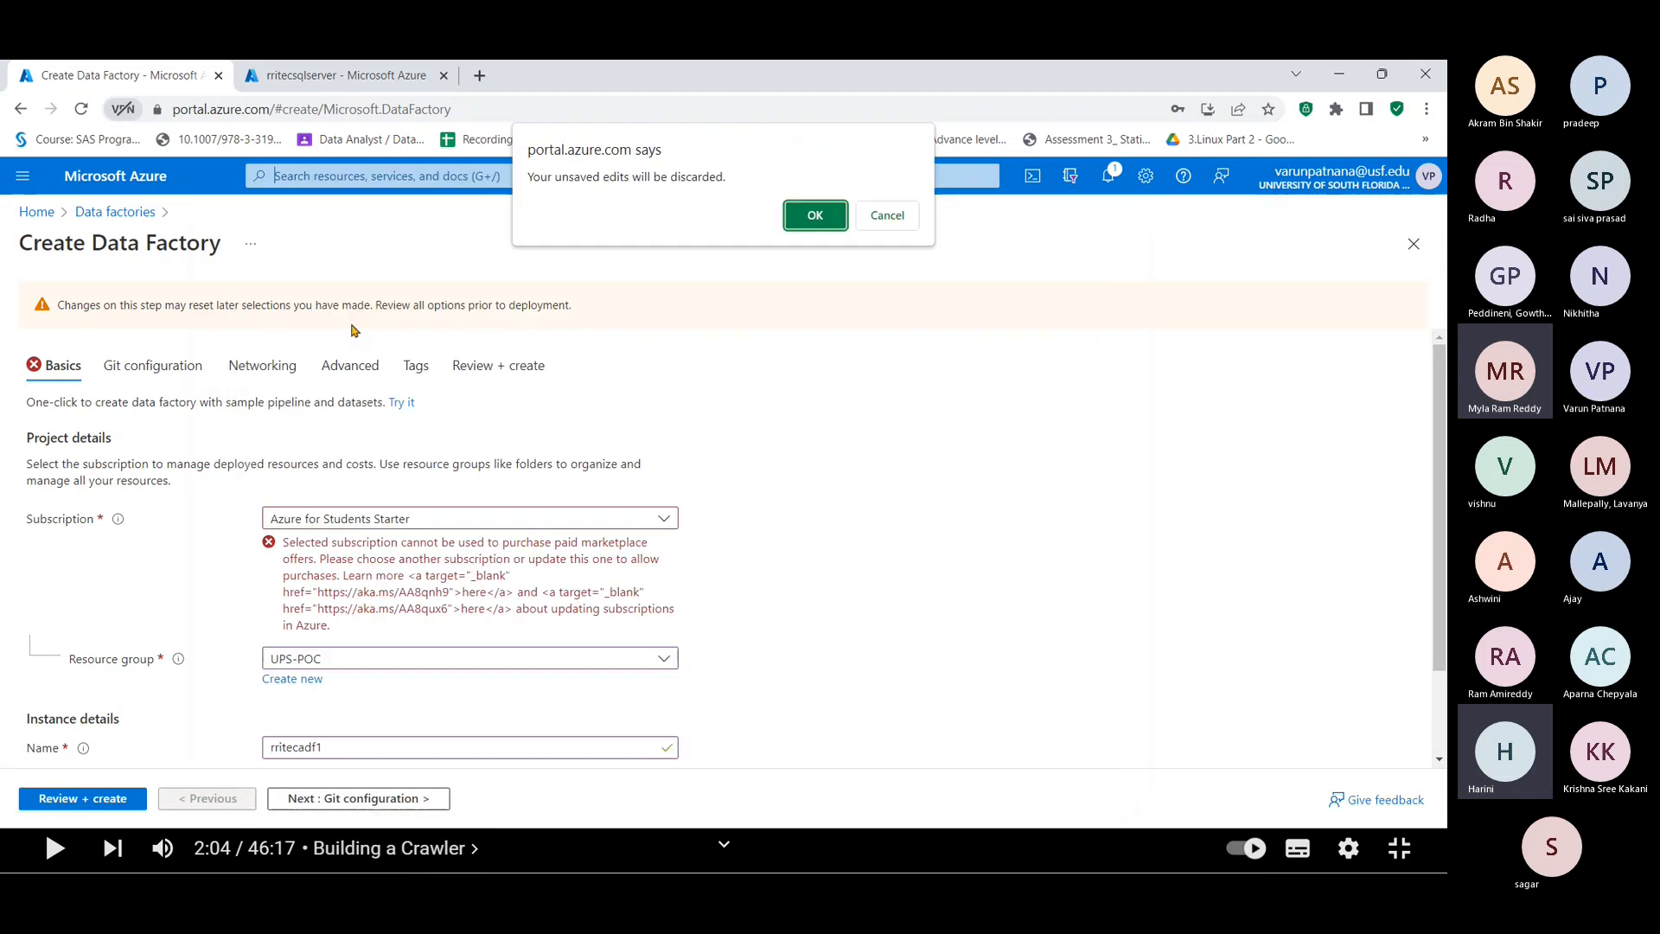
click(810, 222)
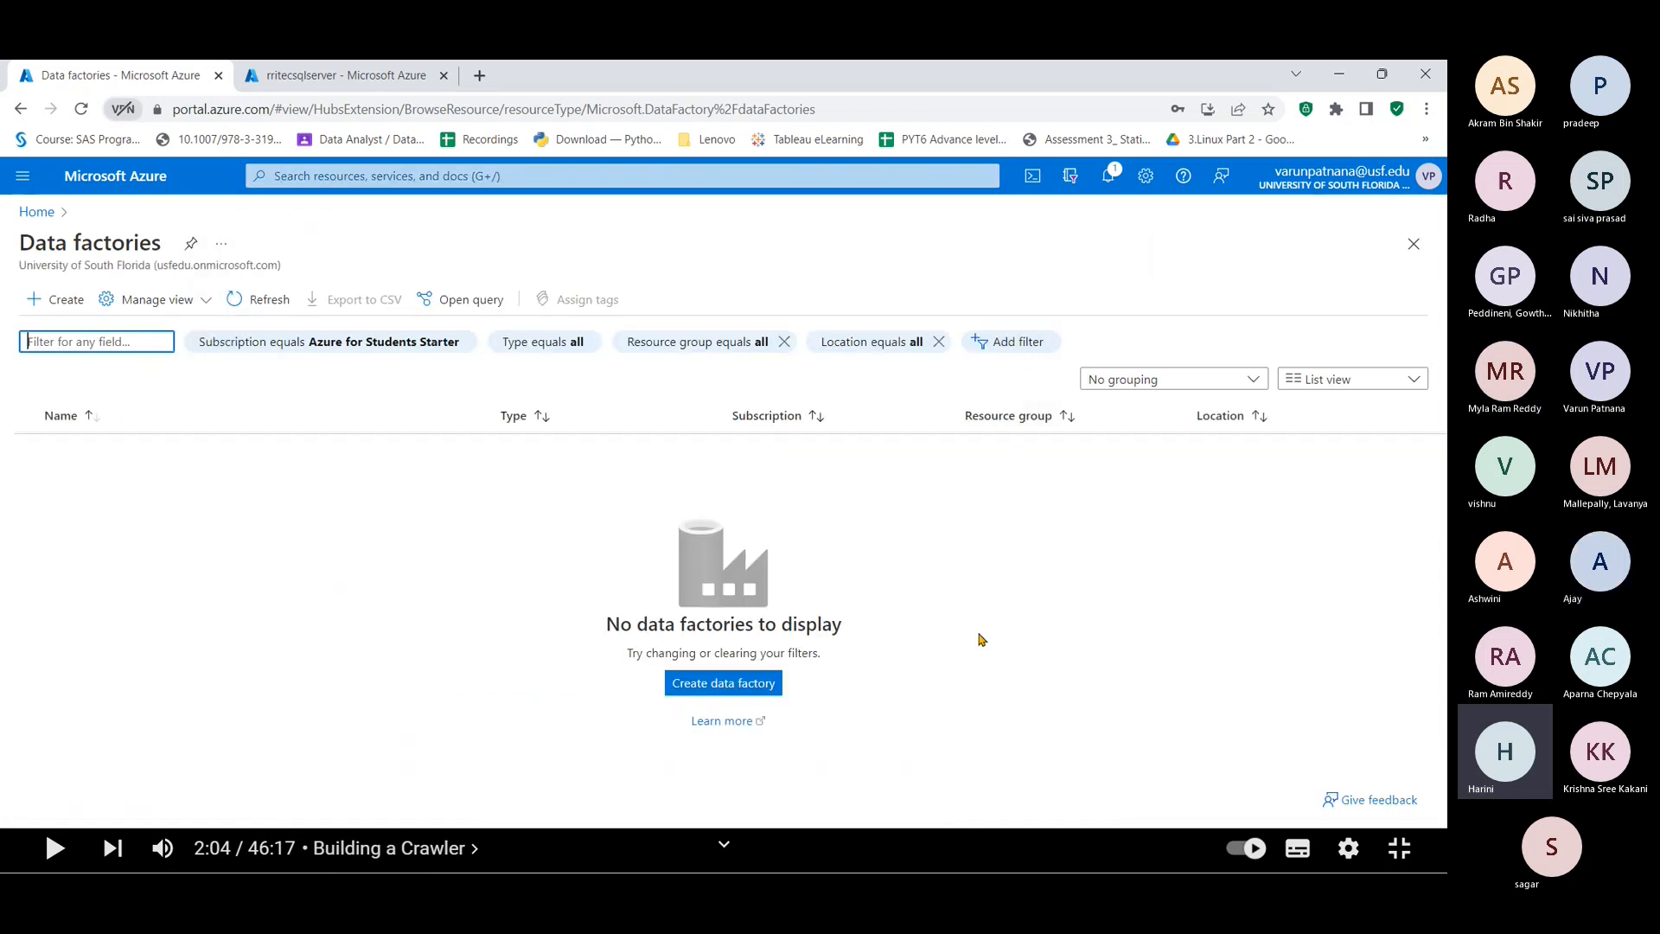
click(738, 685)
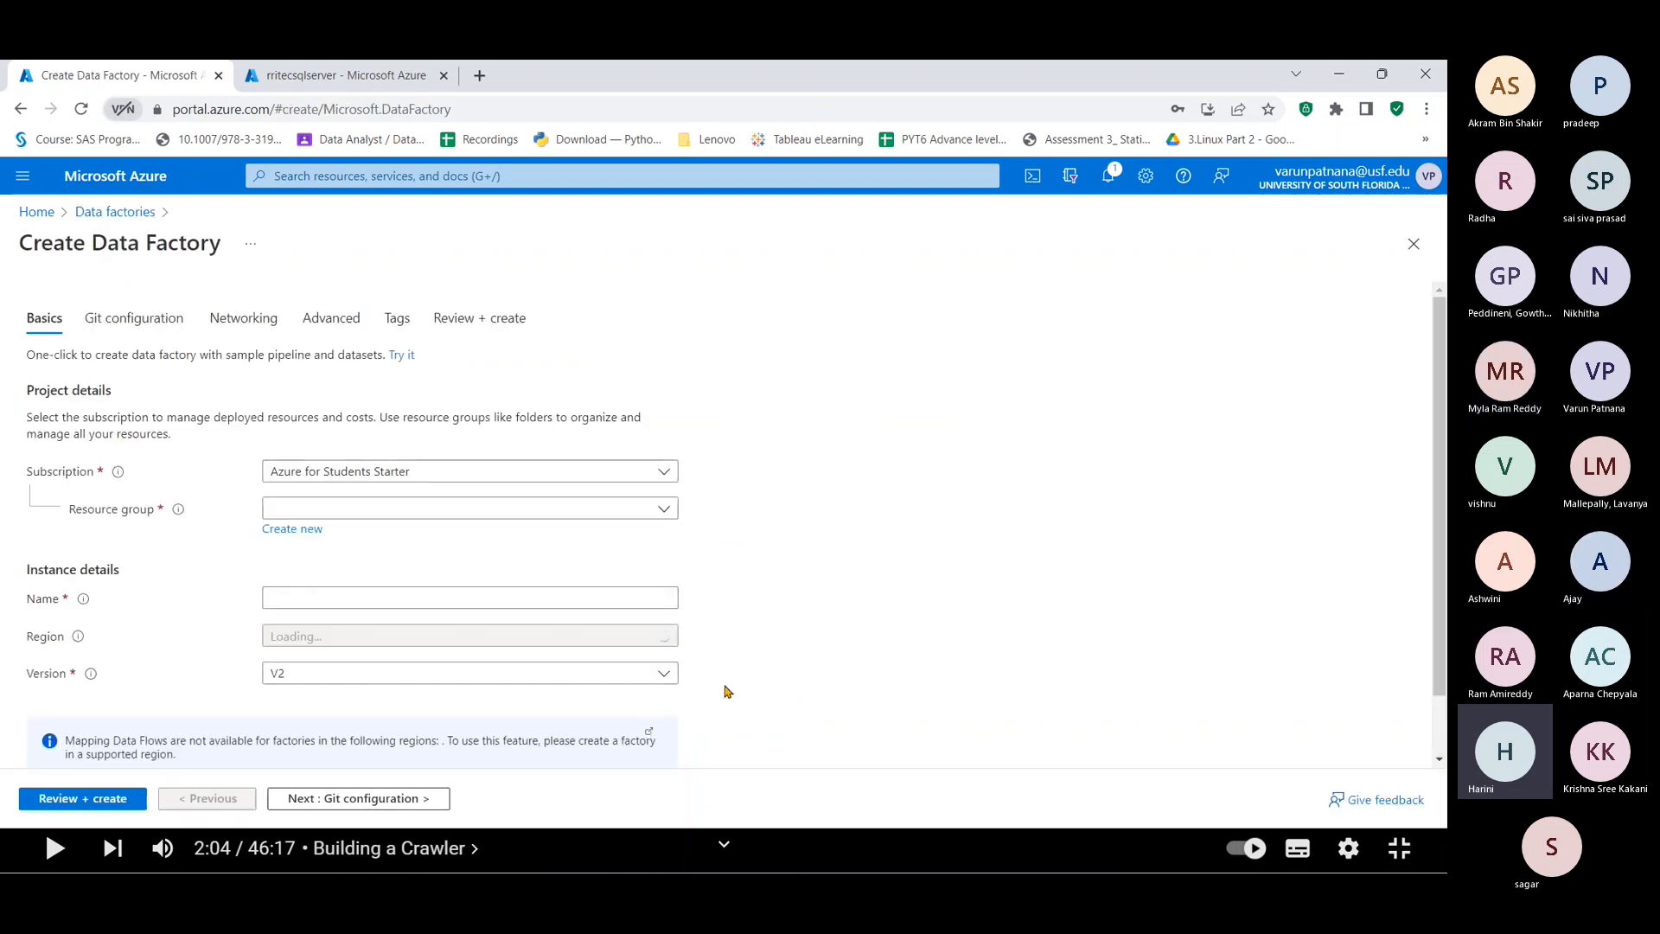
Step: Keep Azure for Students Starter, choose UPS-POC, name the factory rritecdf1, and review
click(321, 471)
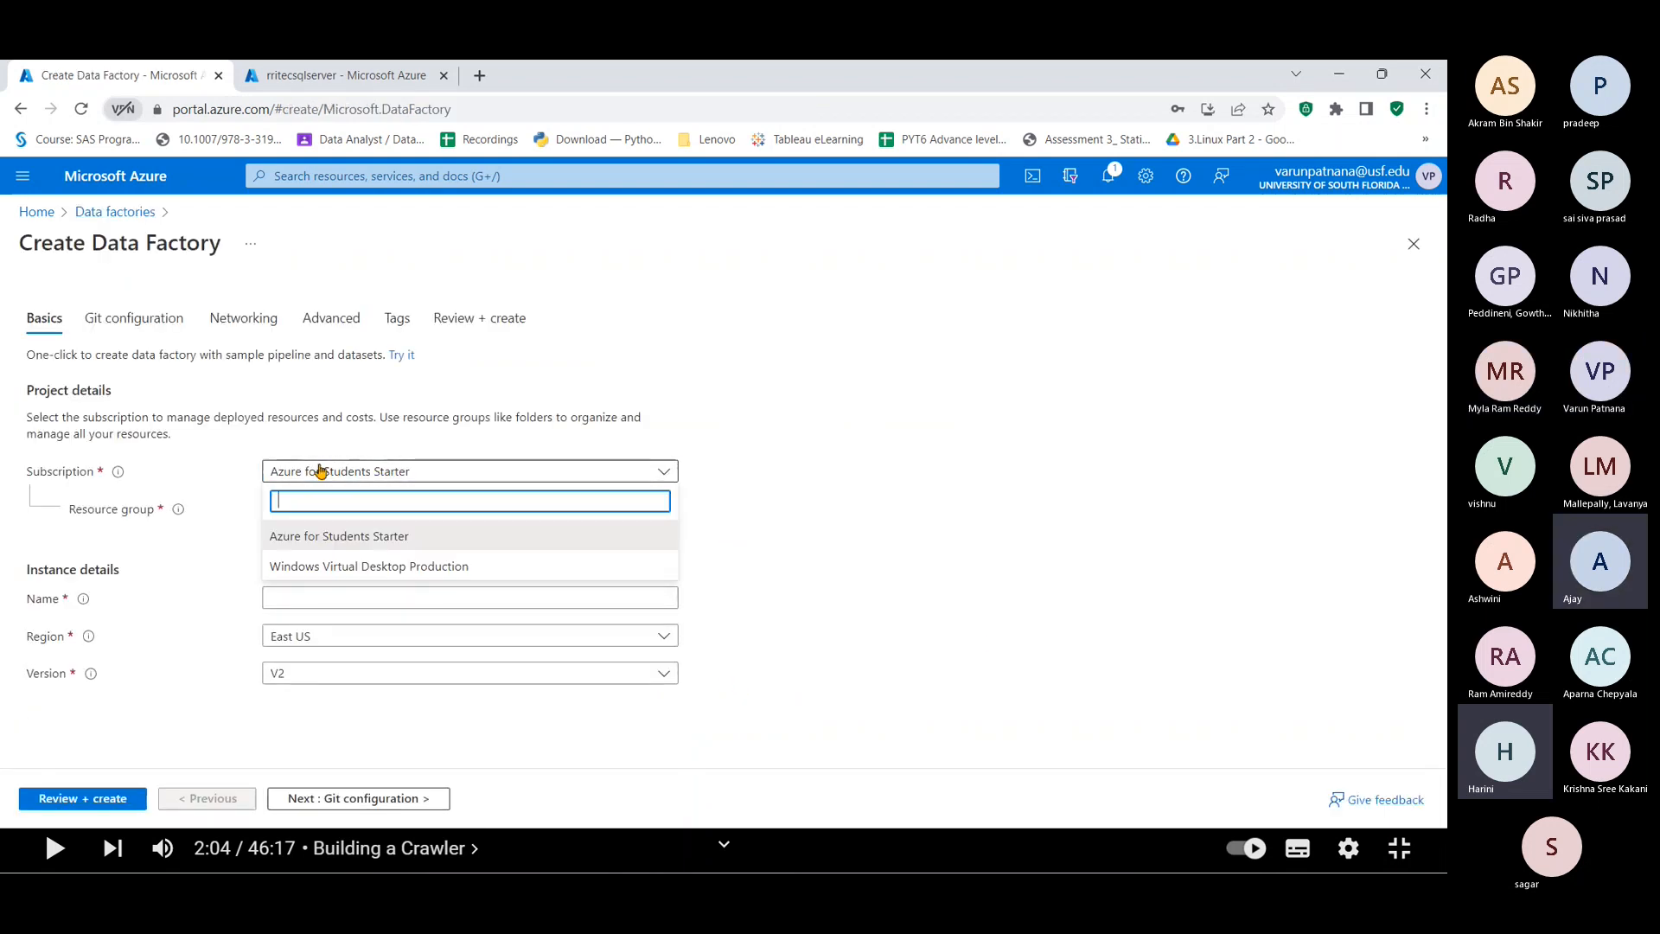
click(320, 472)
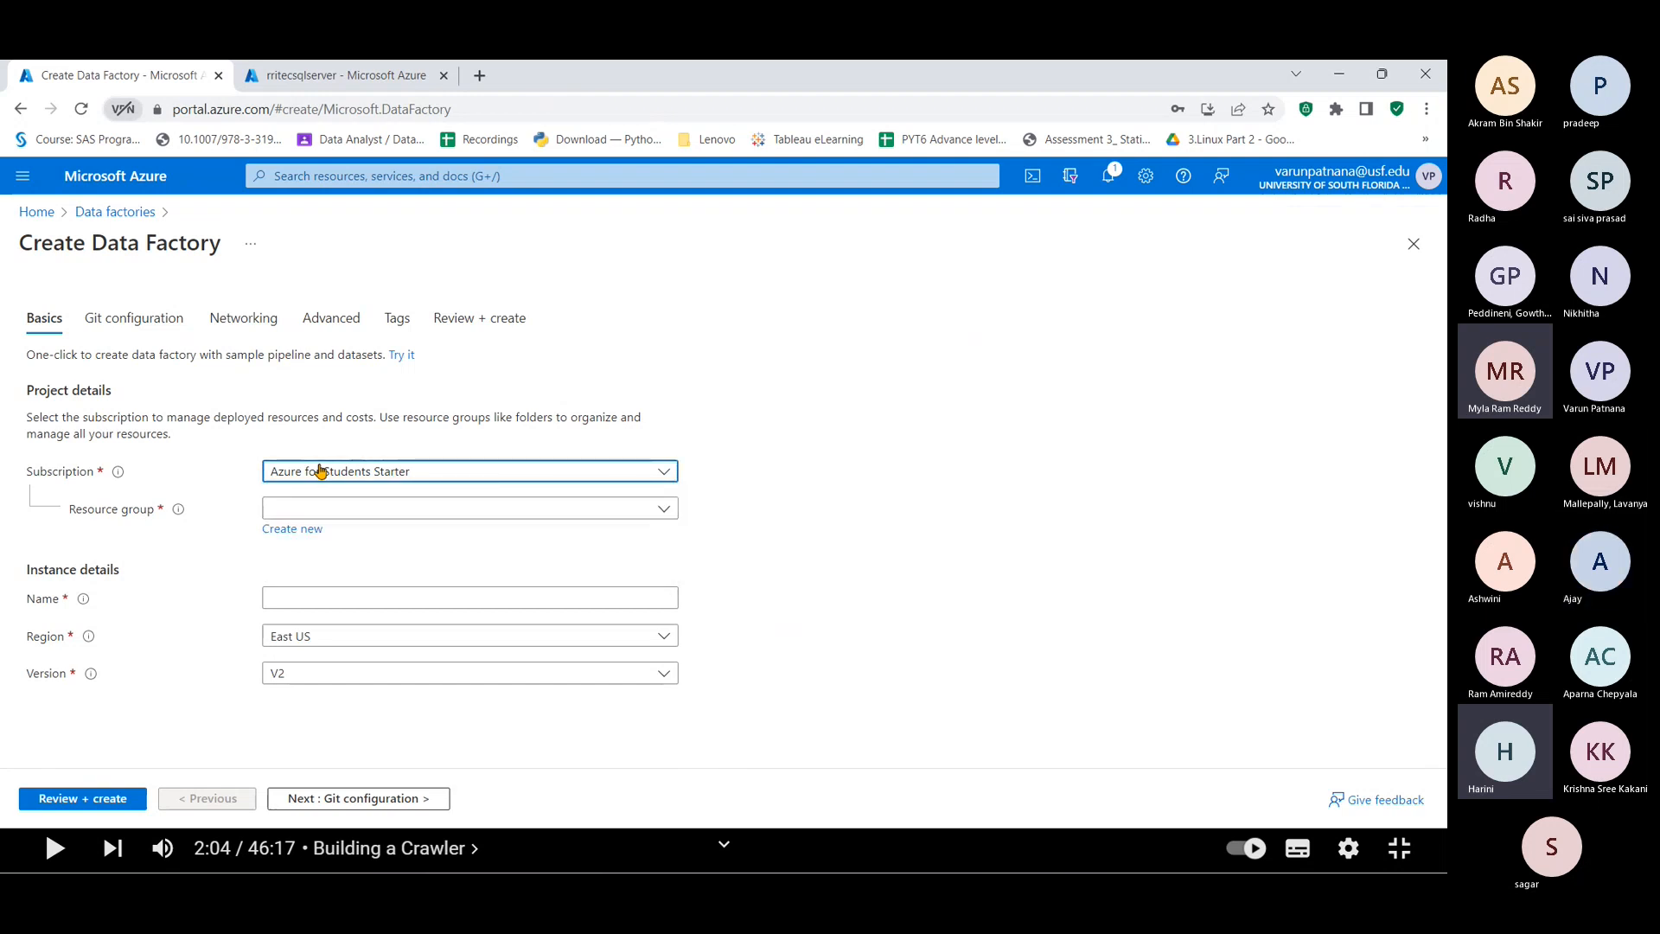
click(321, 507)
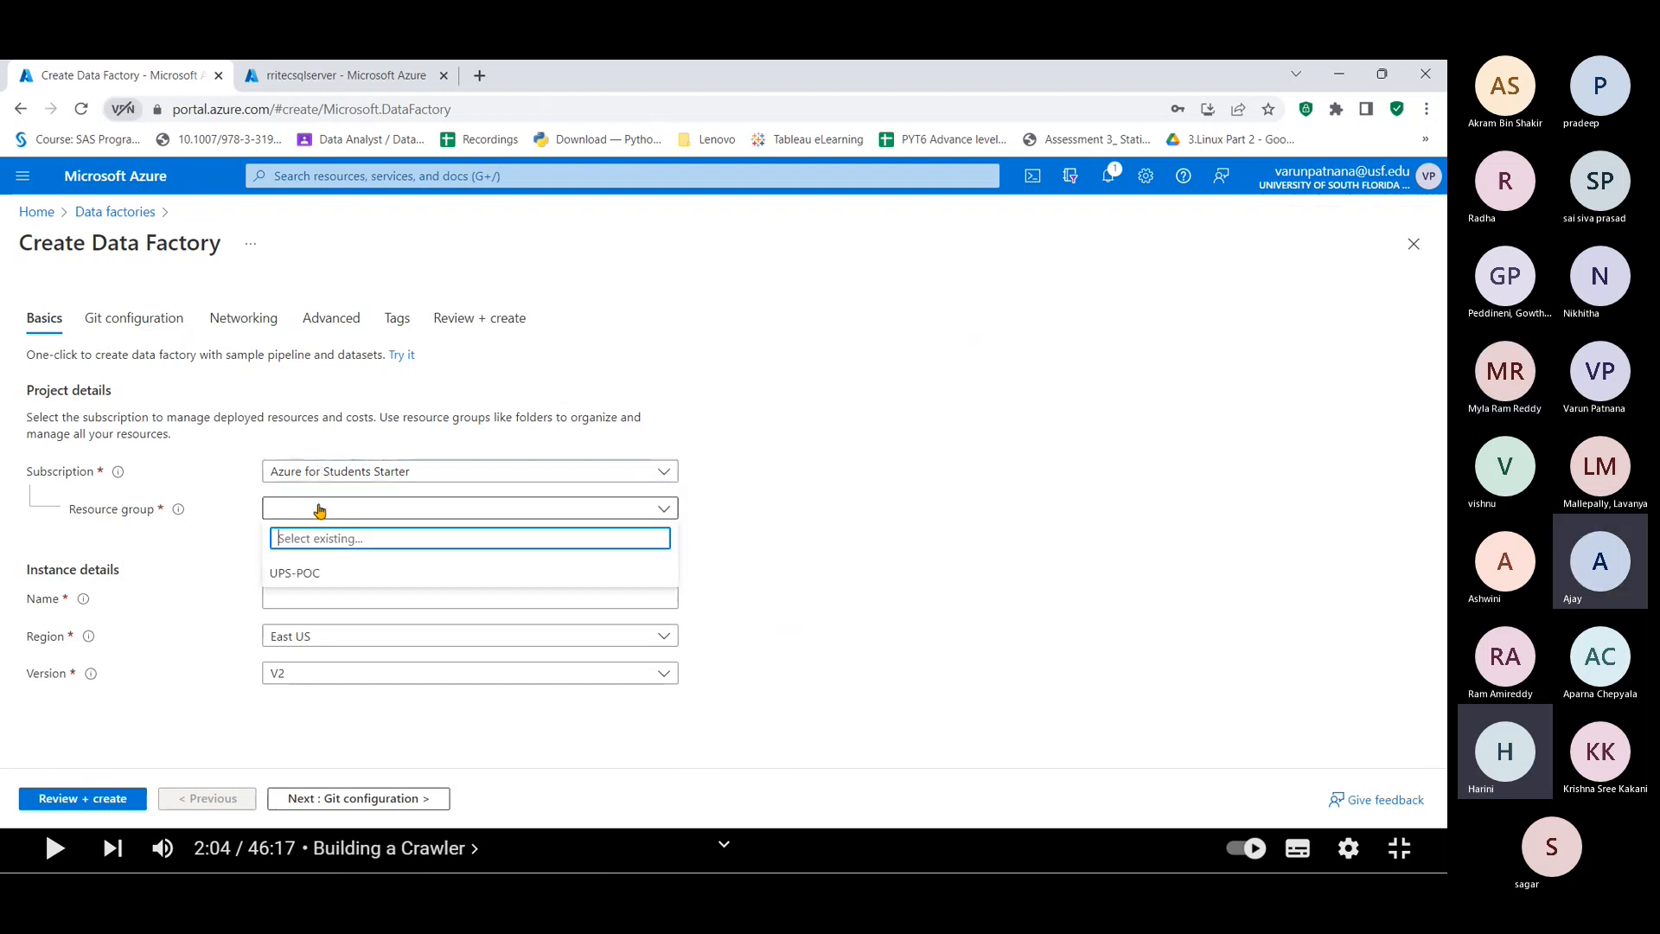
click(298, 574)
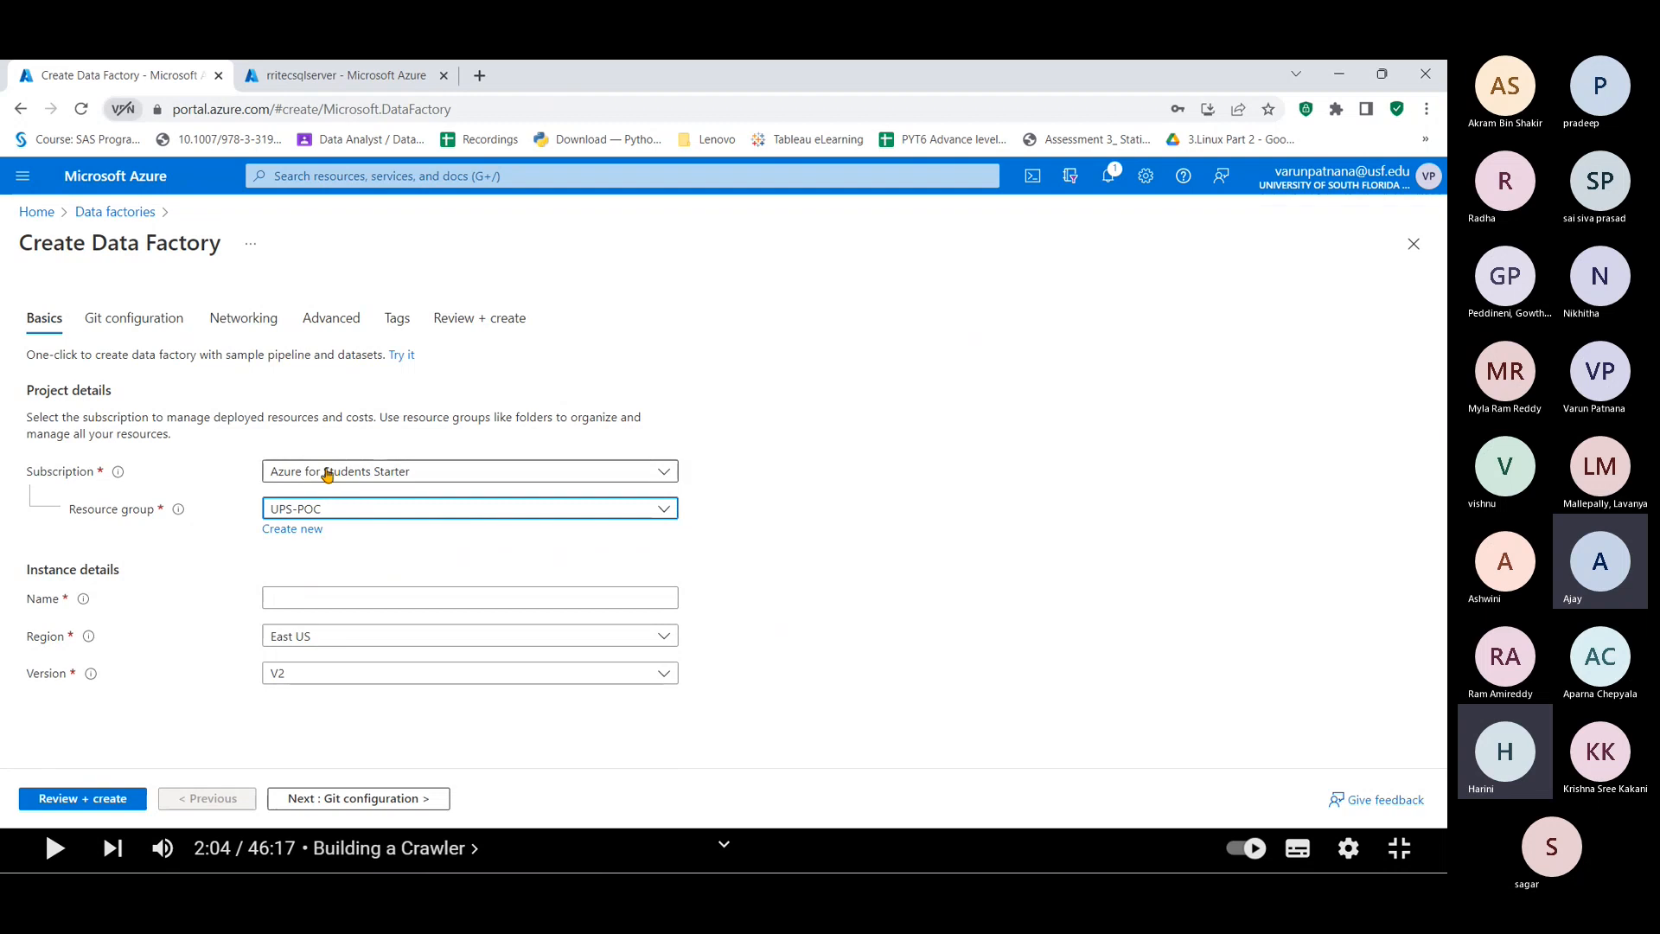
click(326, 472)
click(327, 473)
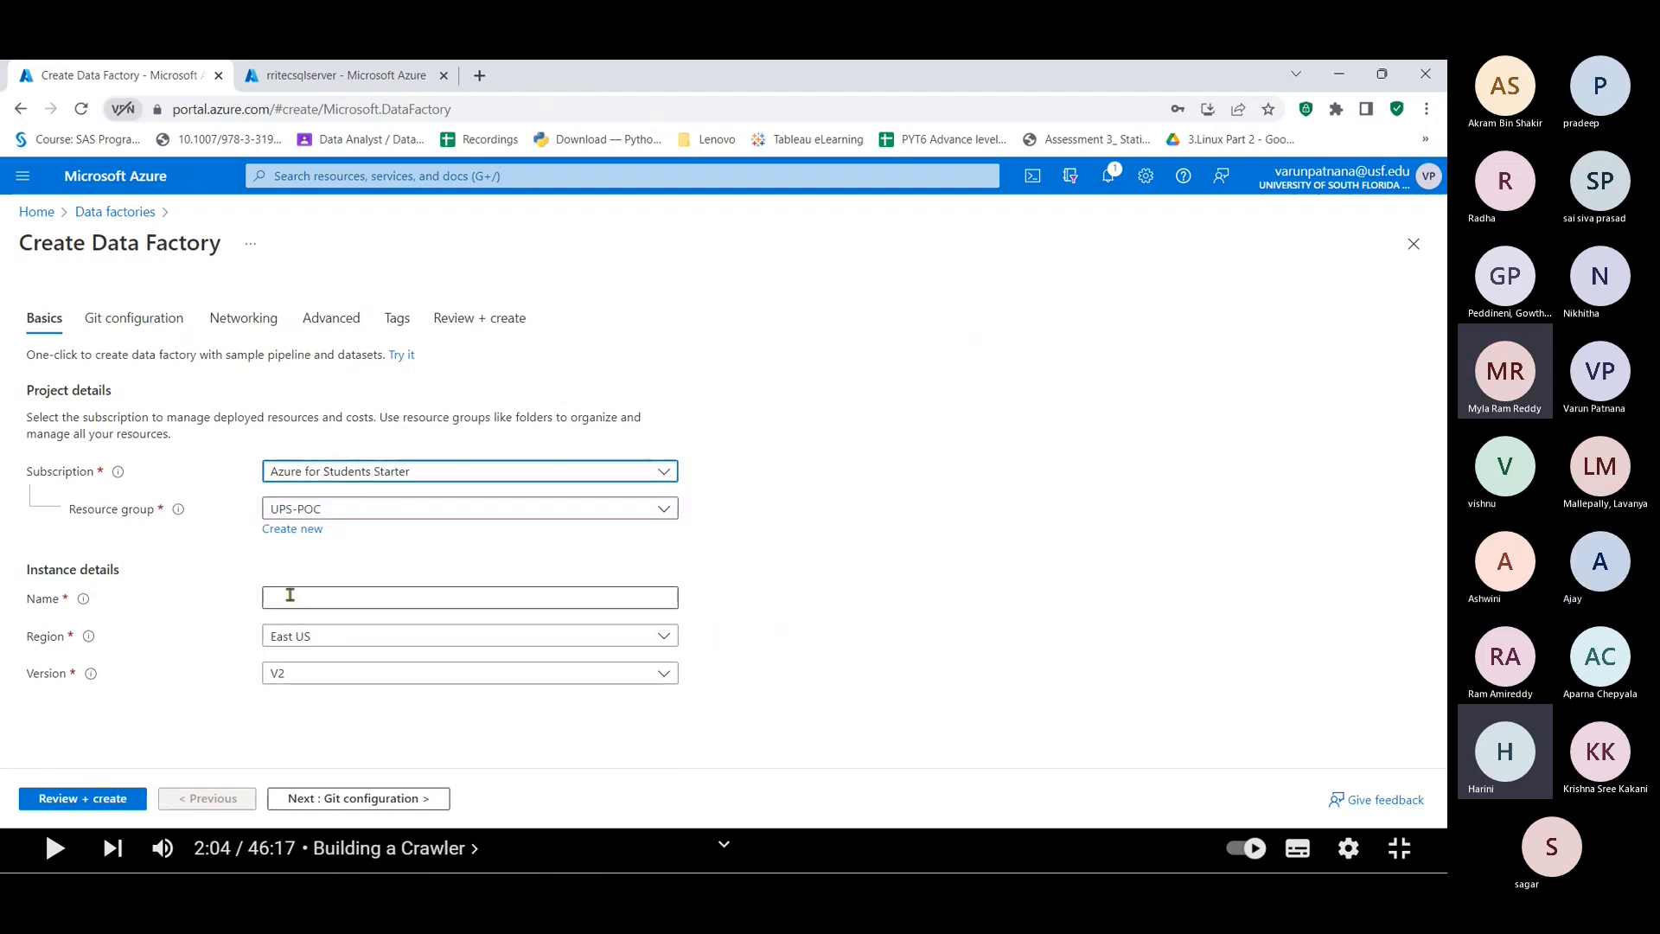
click(286, 595)
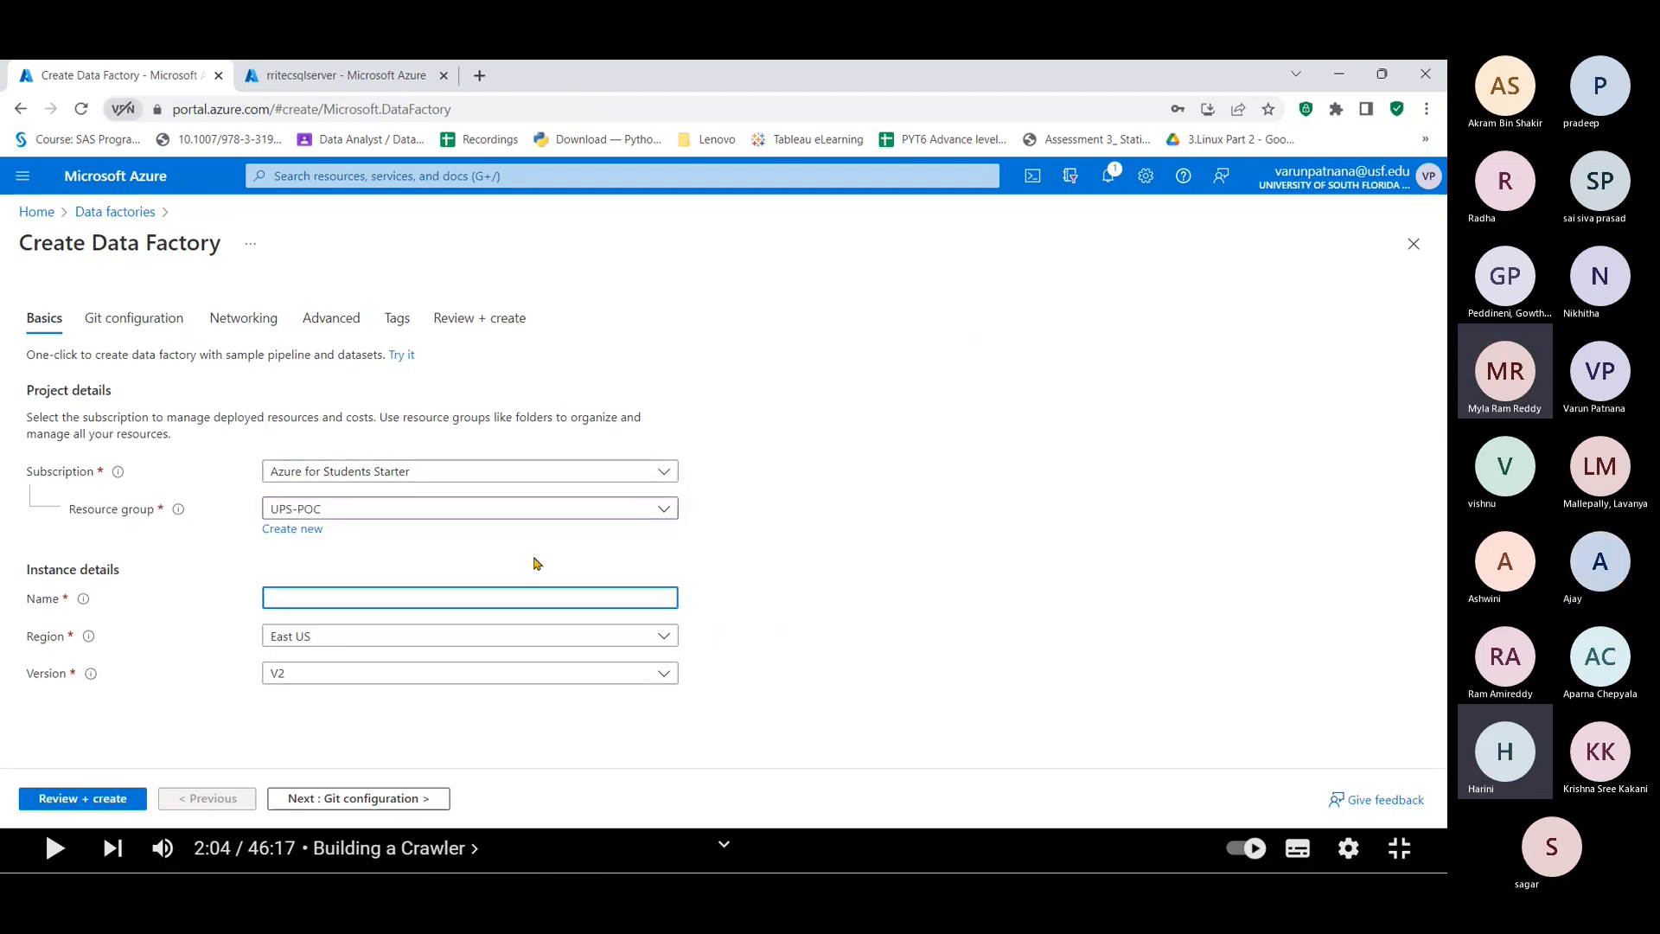
text(rri)
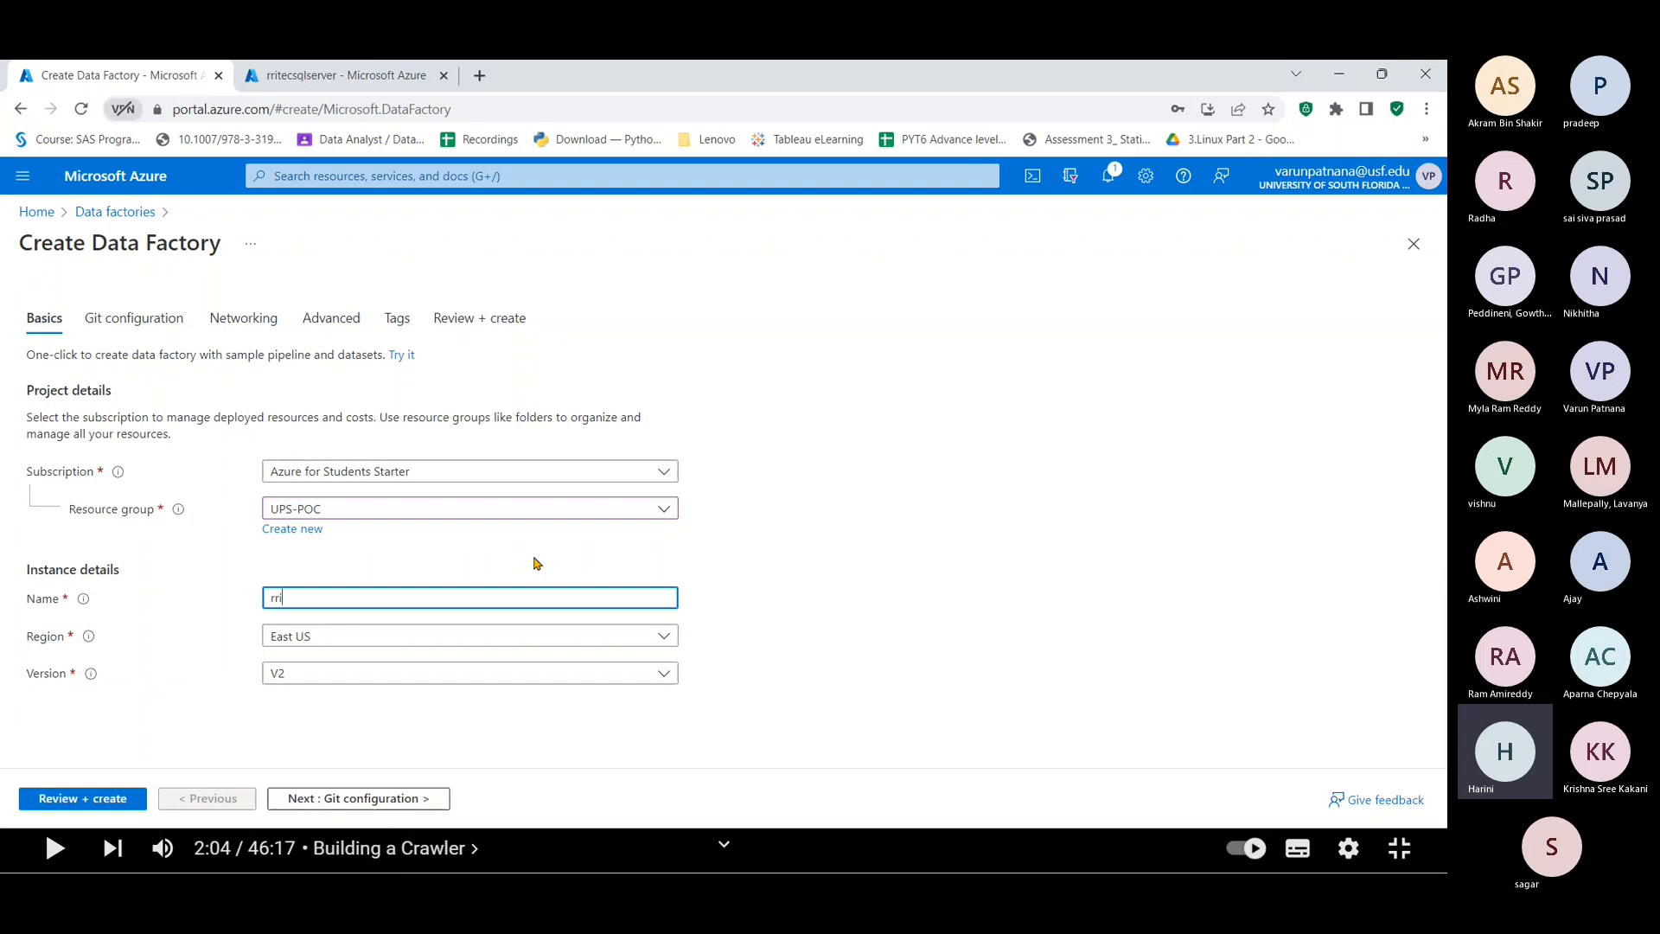
text(tec)
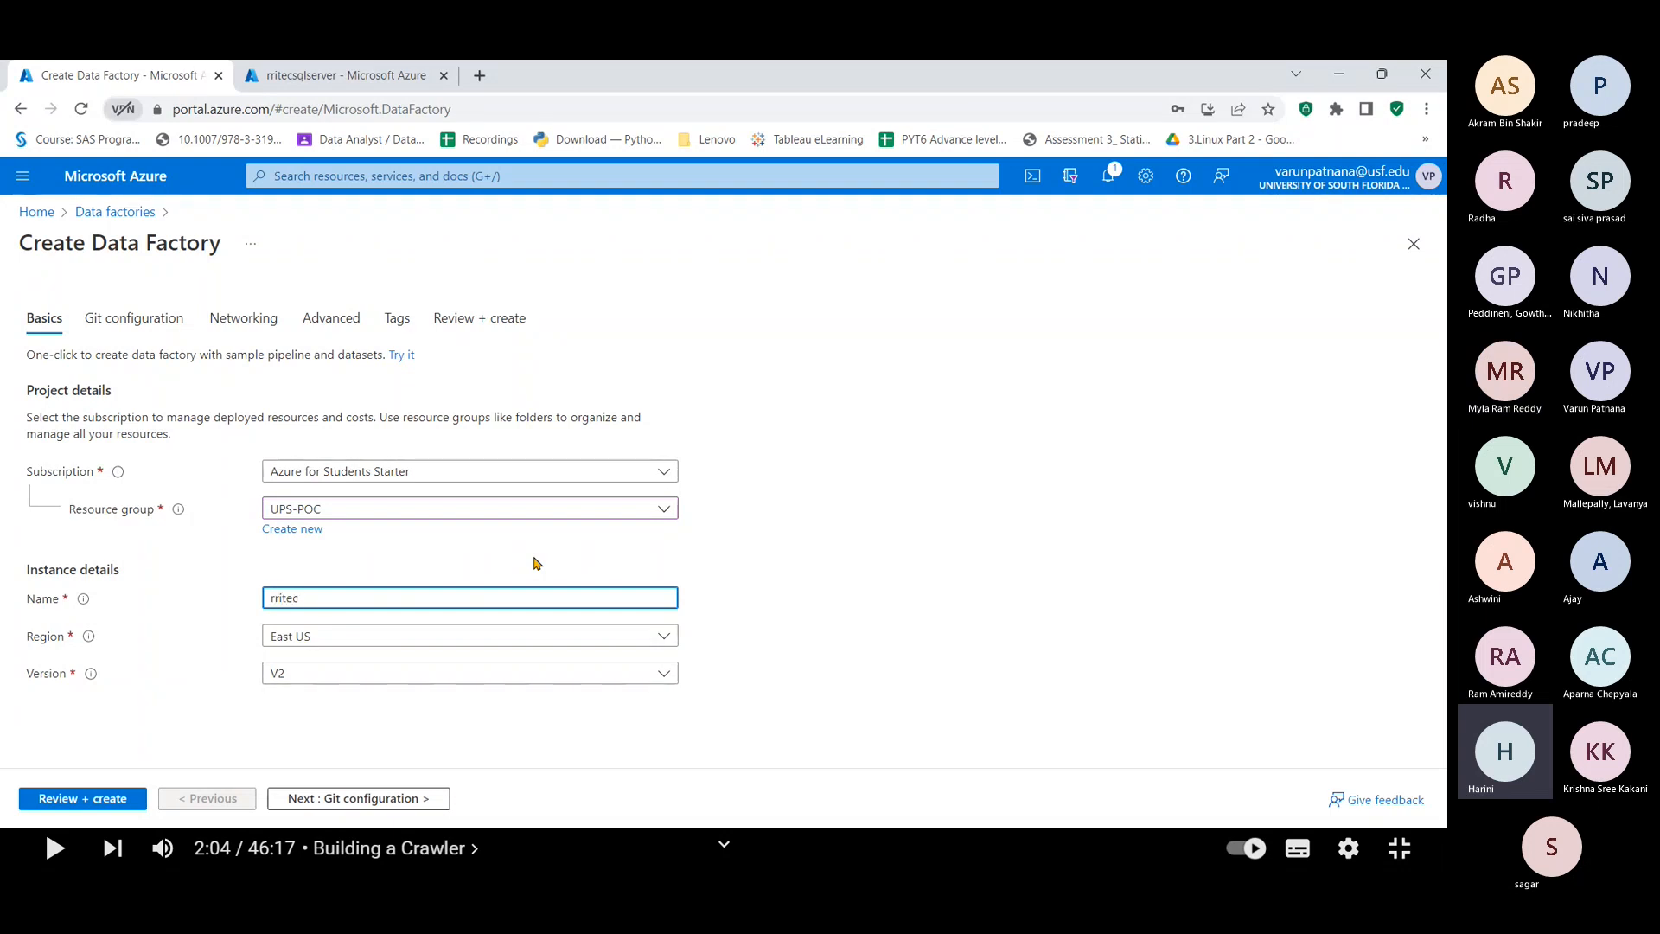
text(d)
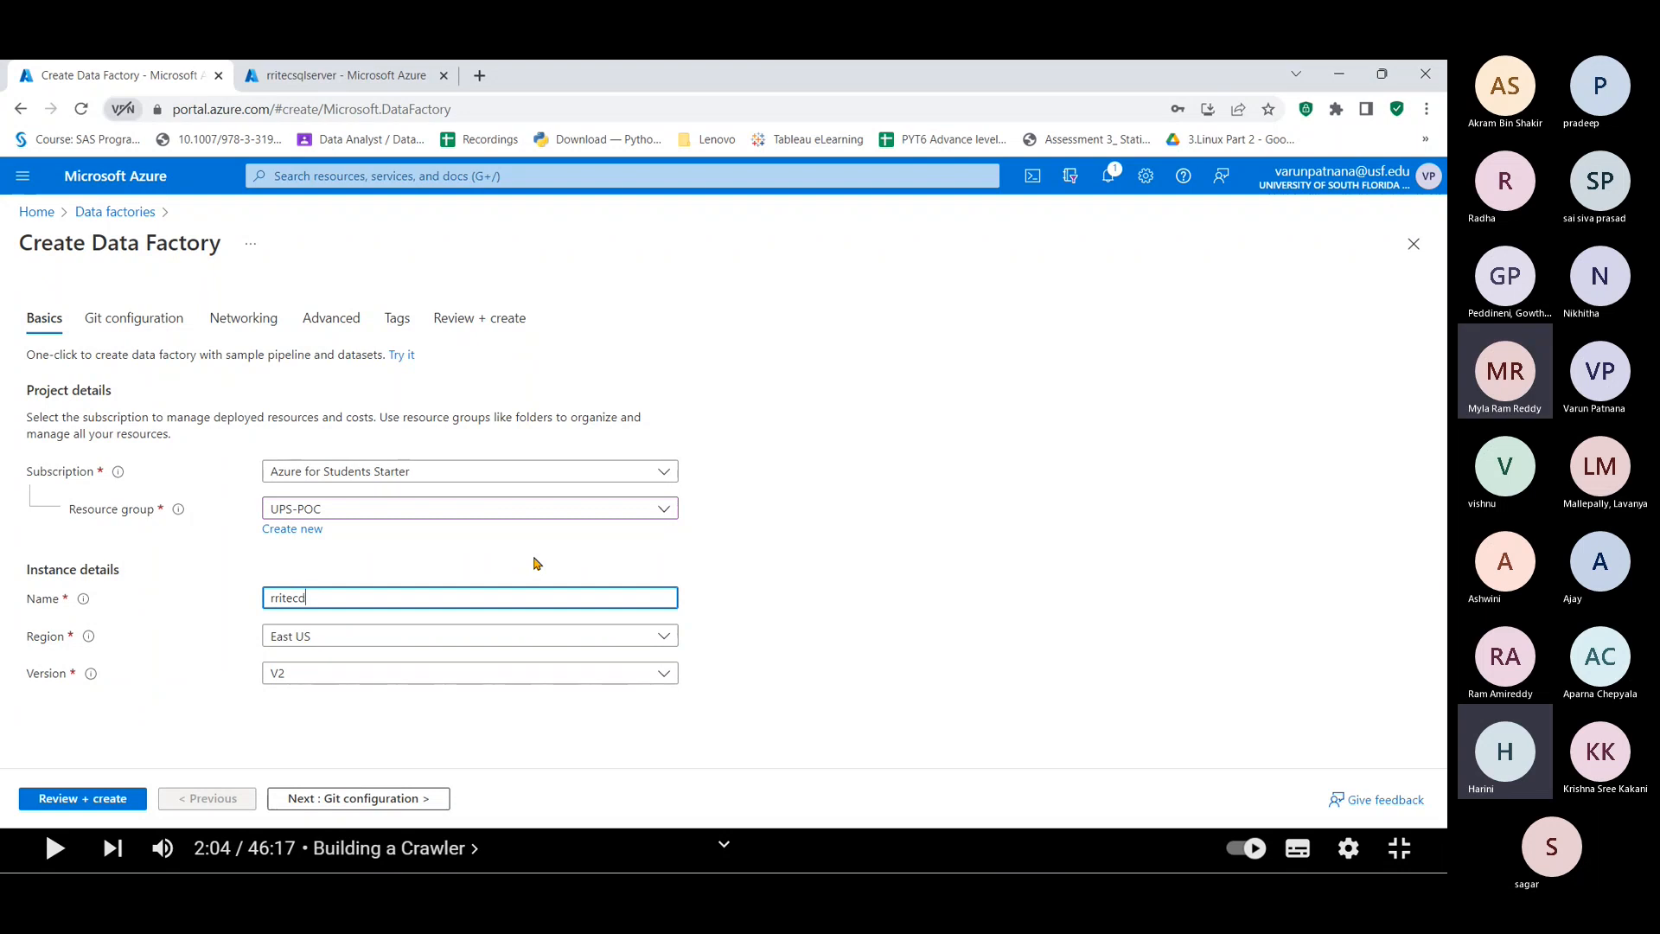
key(BackSpace)
text(df1)
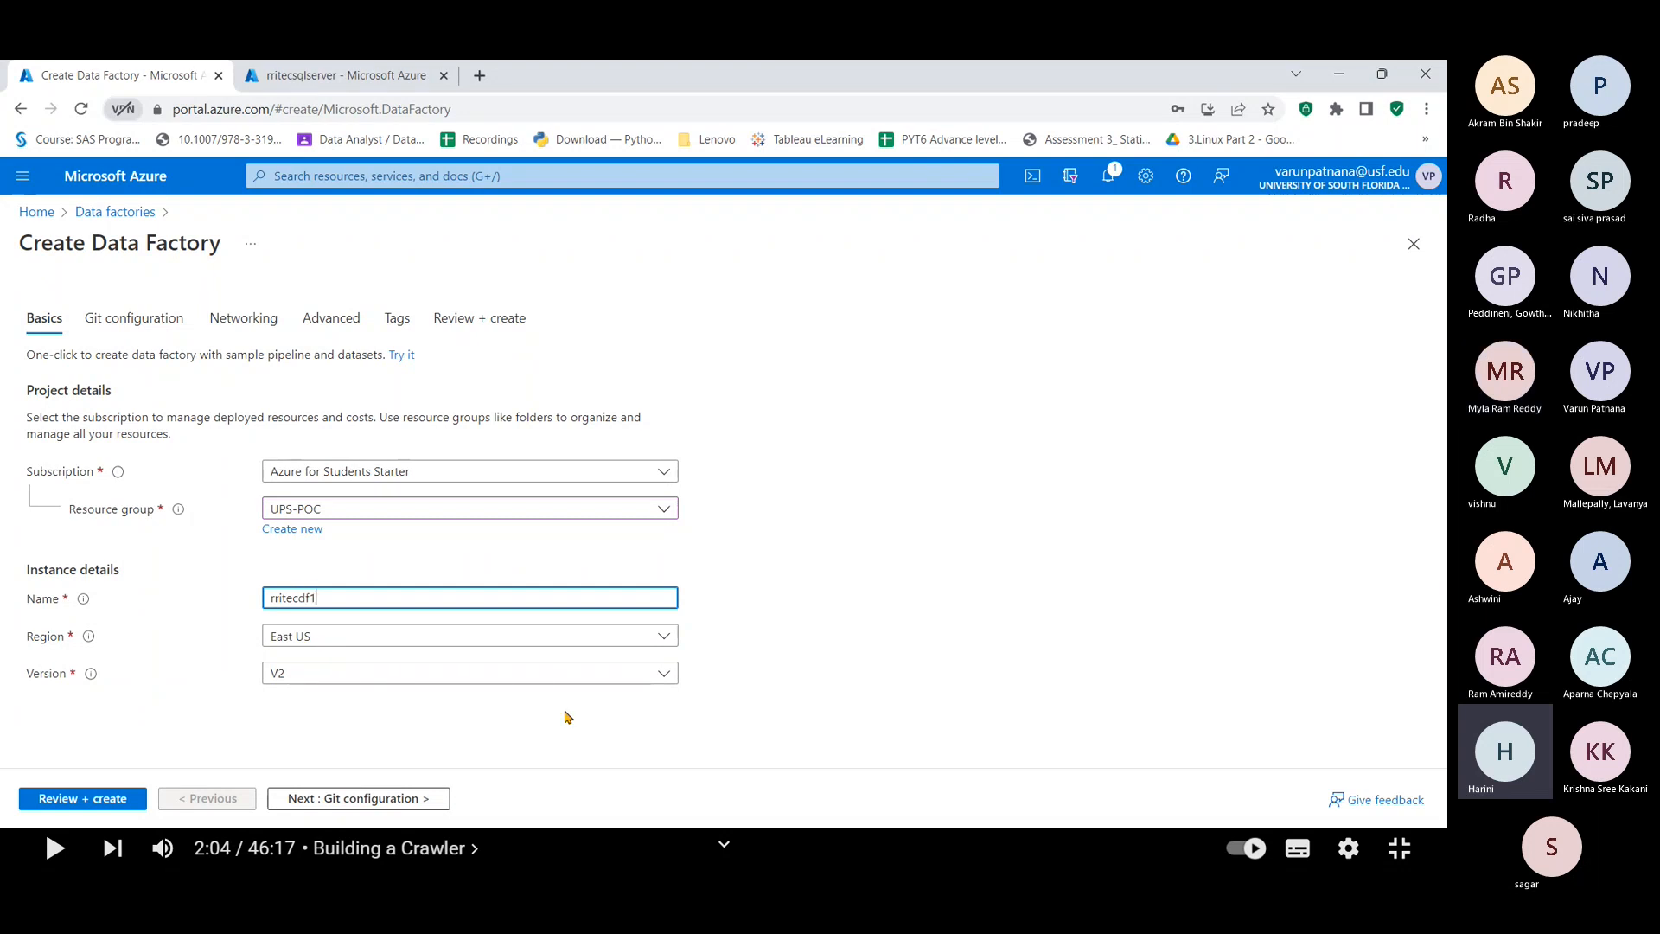
click(112, 798)
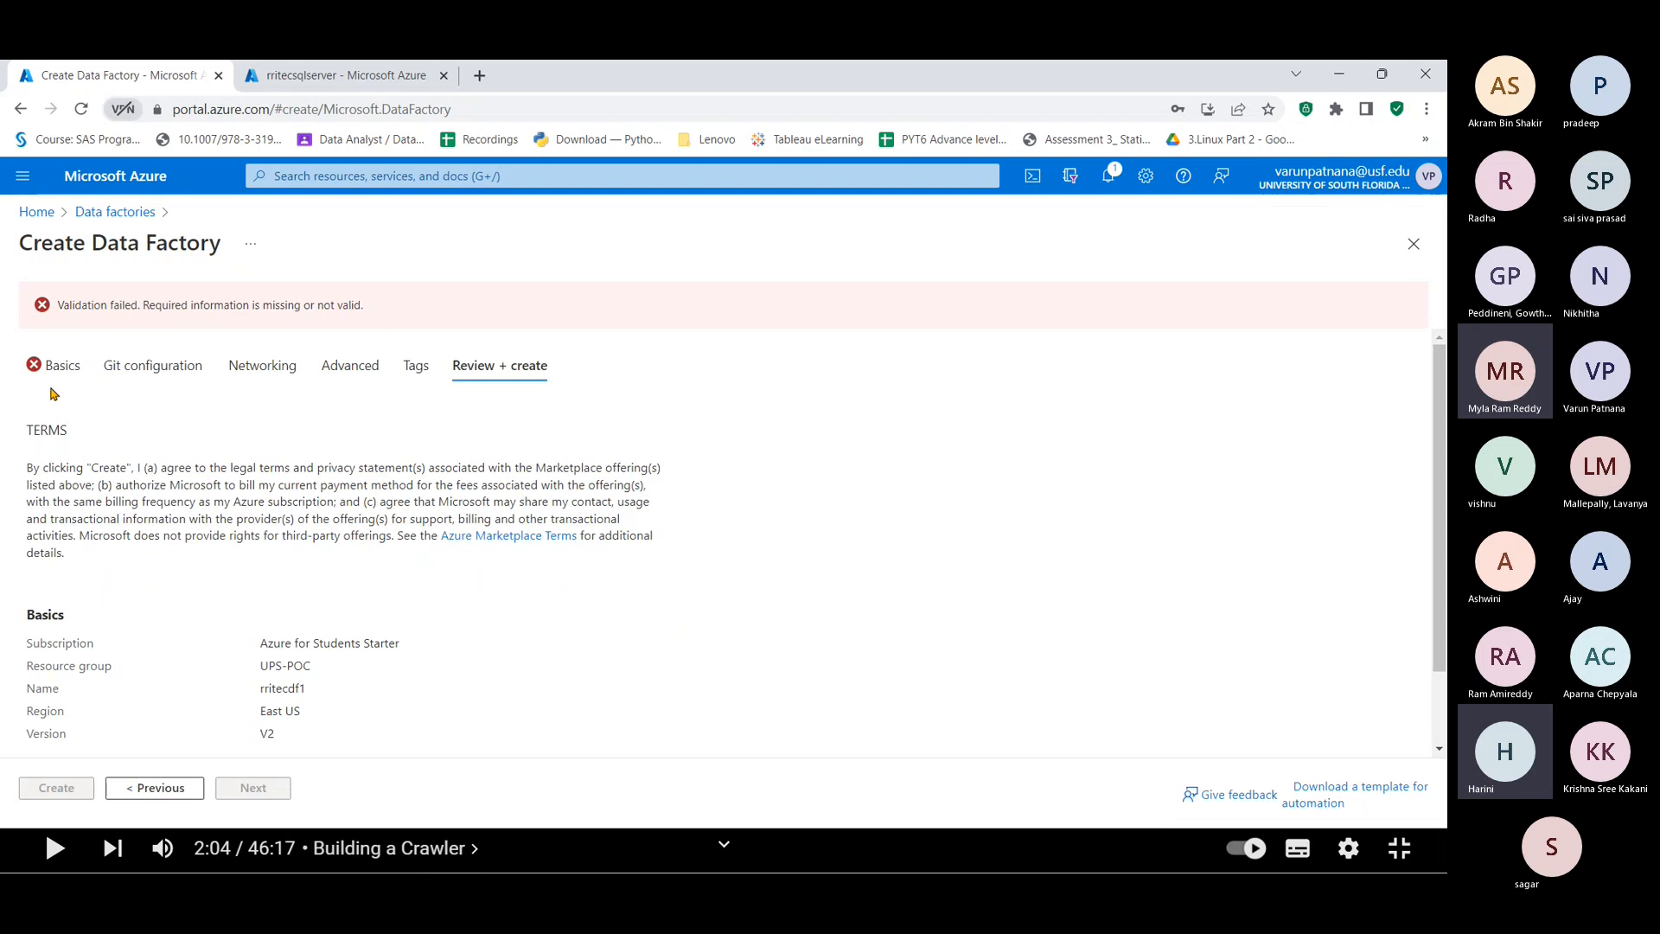
Step: Return to the Basics page to review the Subscription validation error and scroll down the form
click(45, 374)
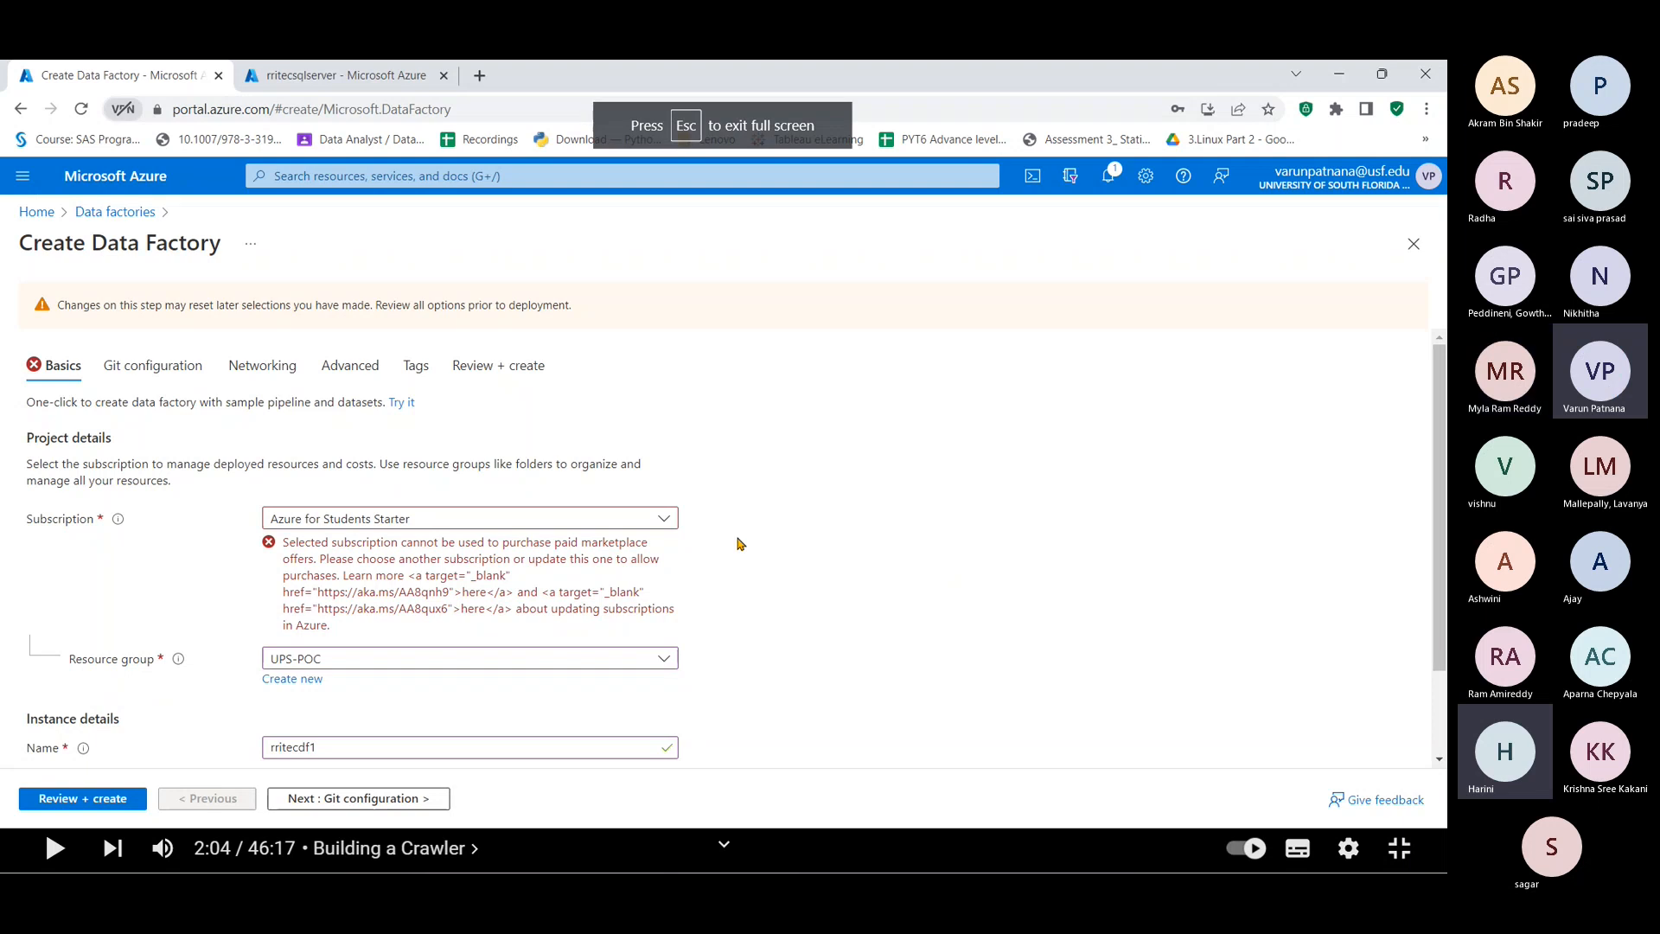
scroll(735, 578, down, 2)
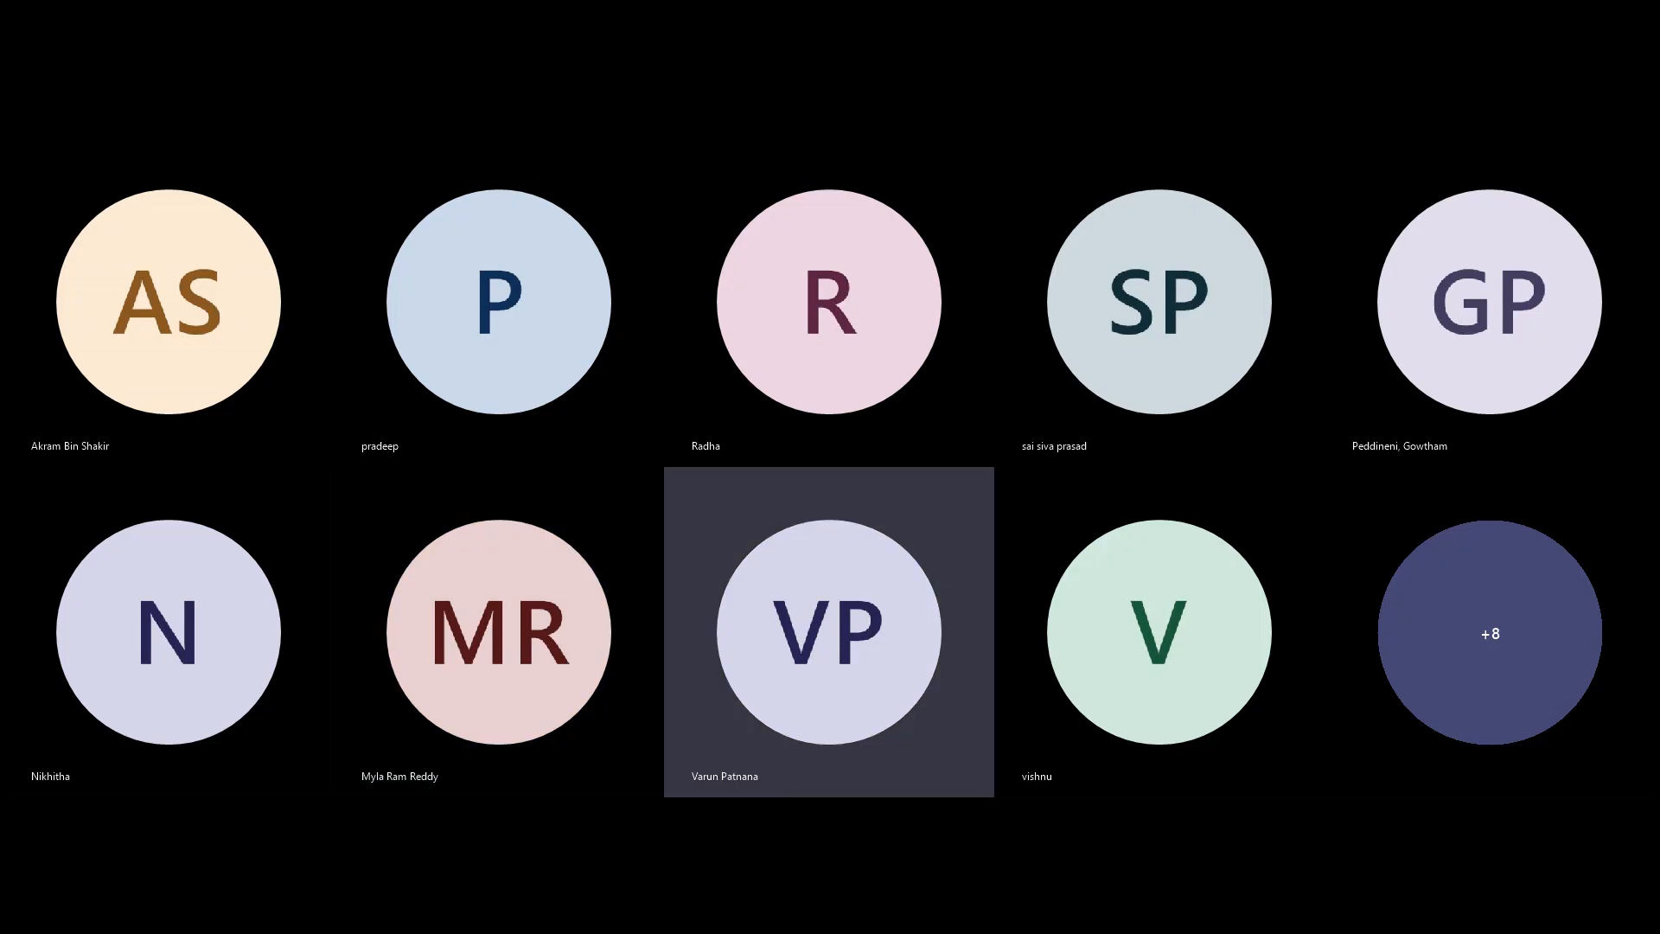
Step: Switch back to the Azure home page and open the Data factories list showing rritecadf
key(alt+Tab)
key(alt+Tab)
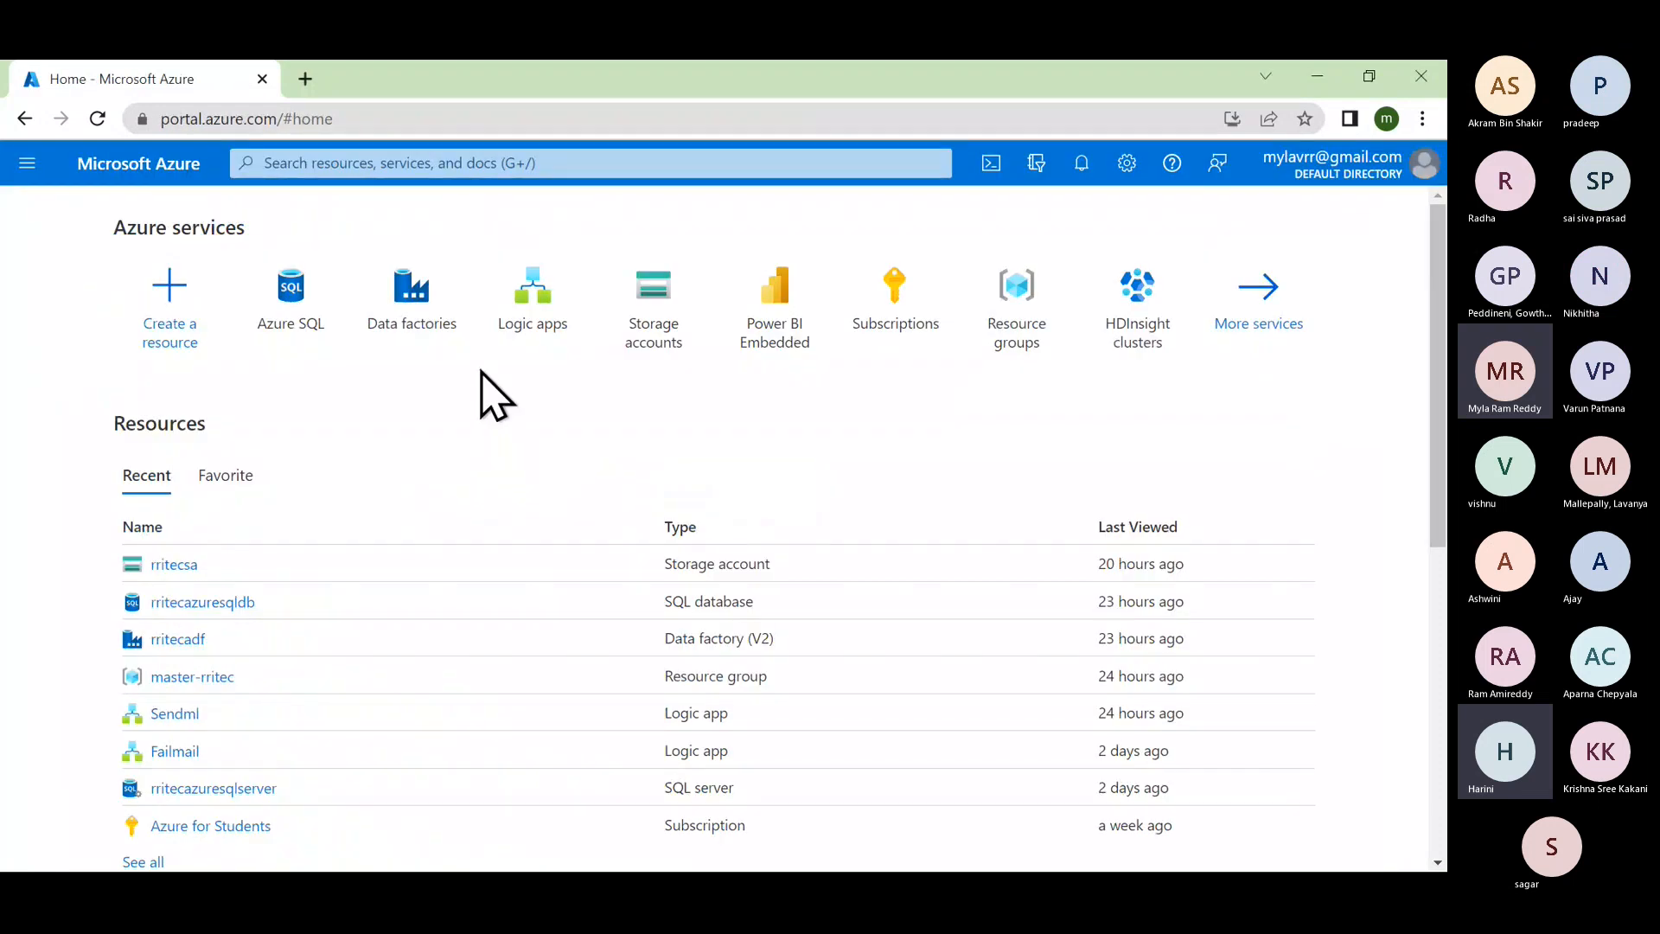
mouse_move(422, 309)
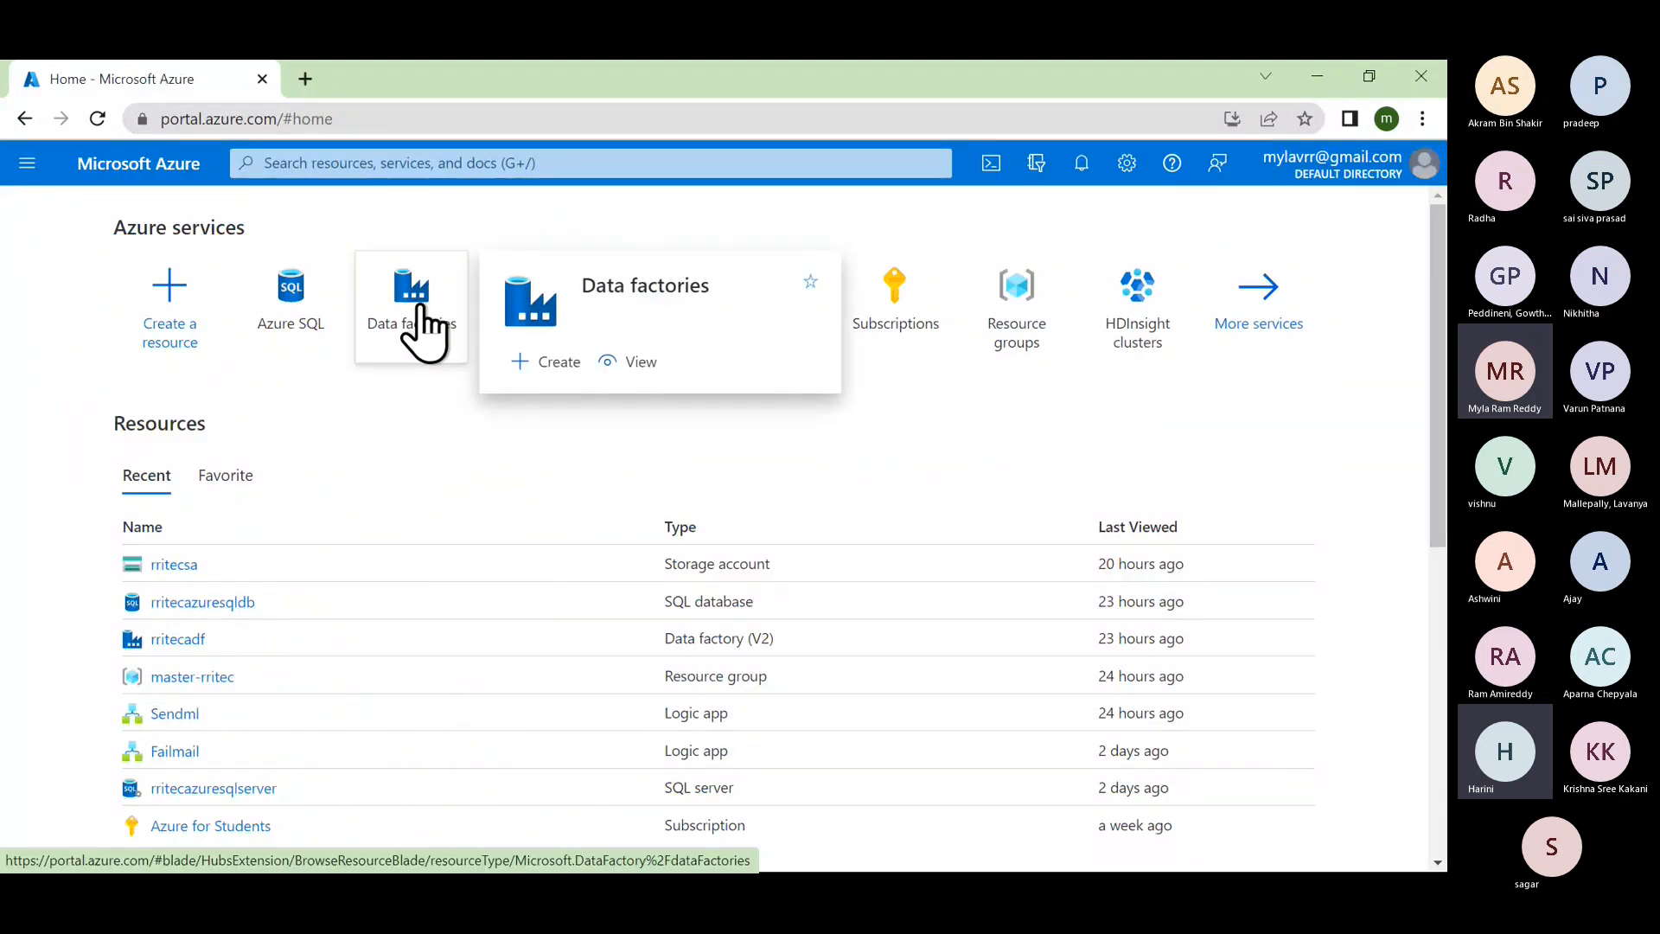
click(421, 308)
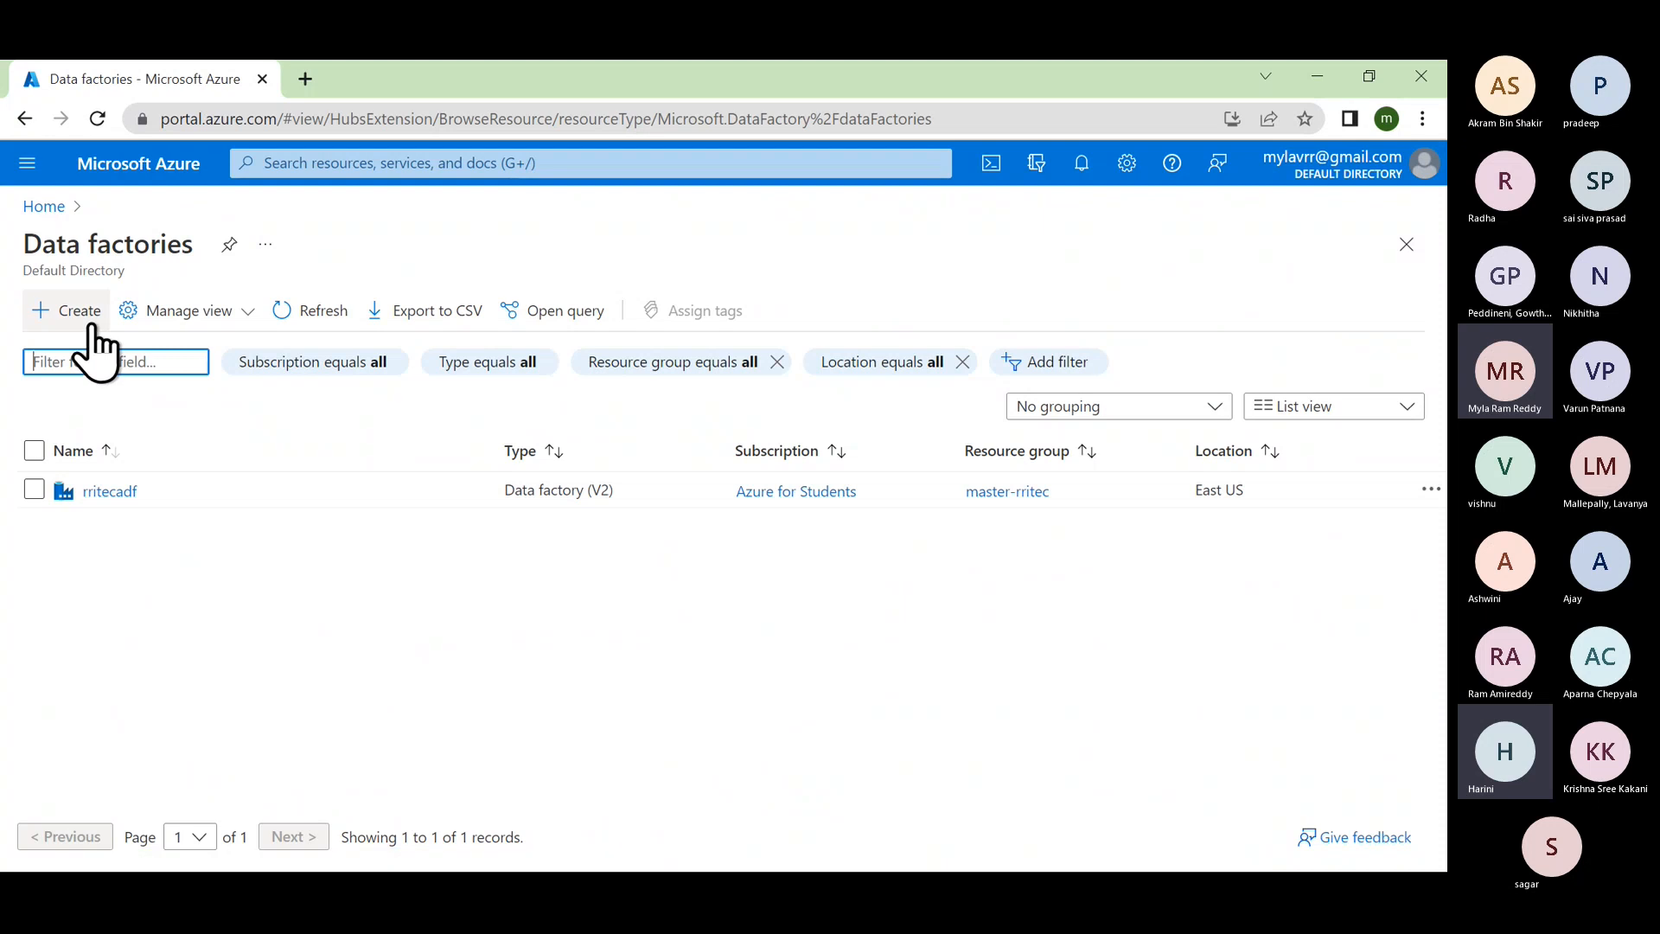
Step: Open the rritecadf factory's overview, collapse the factory list, and scroll through the overview
click(112, 492)
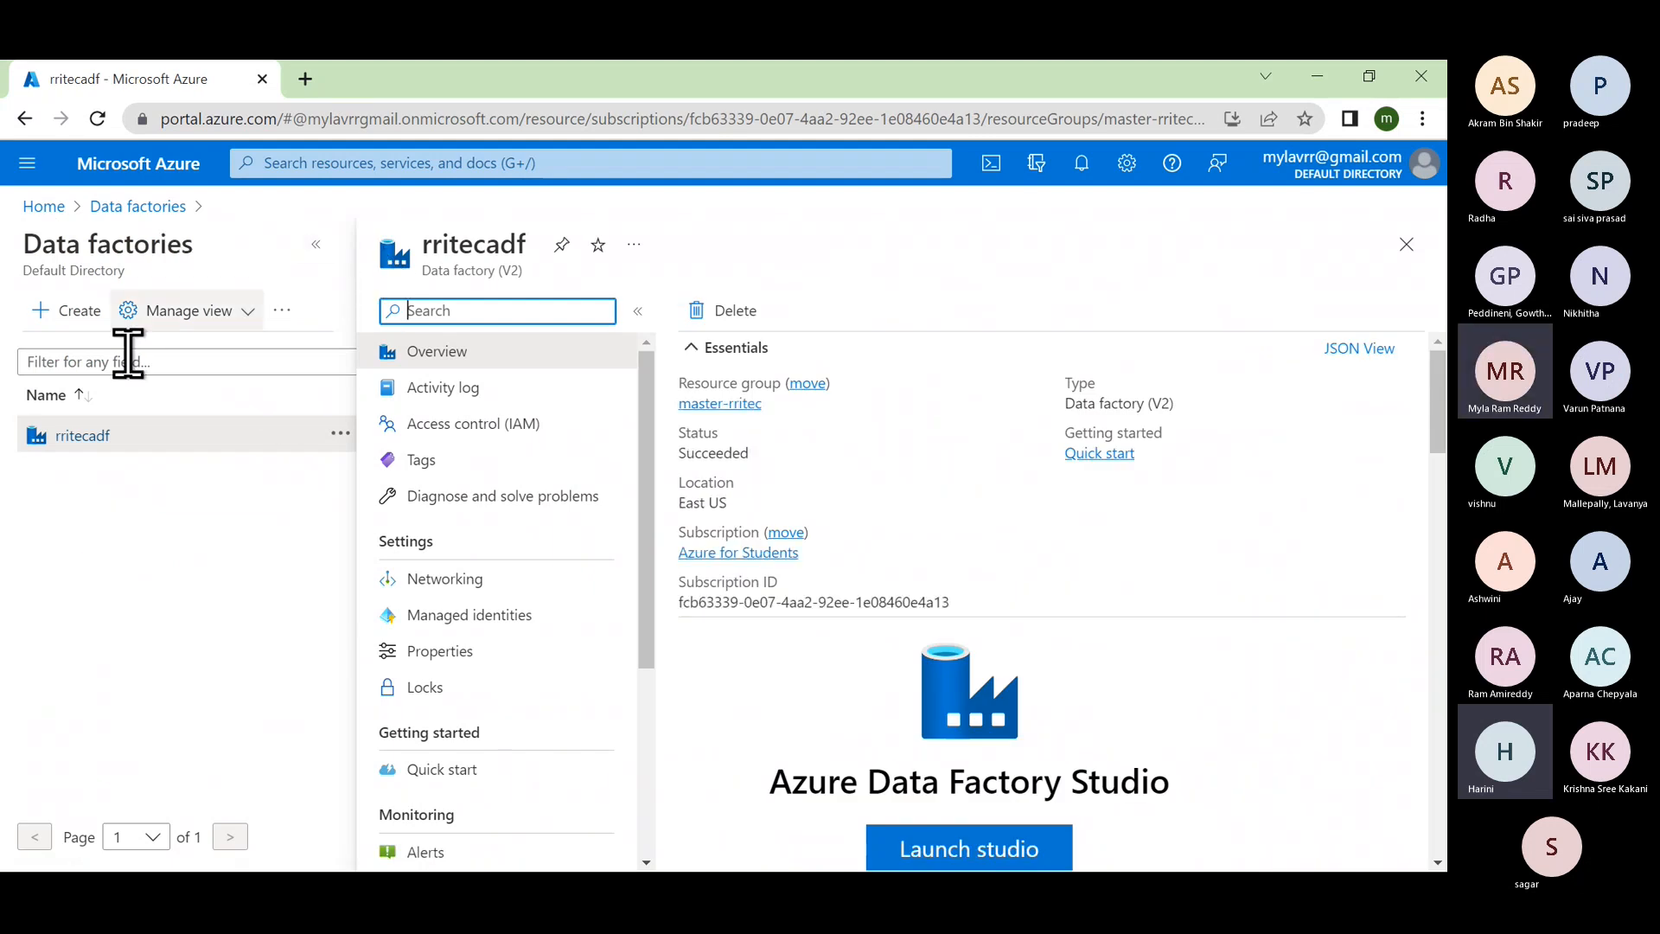
click(317, 245)
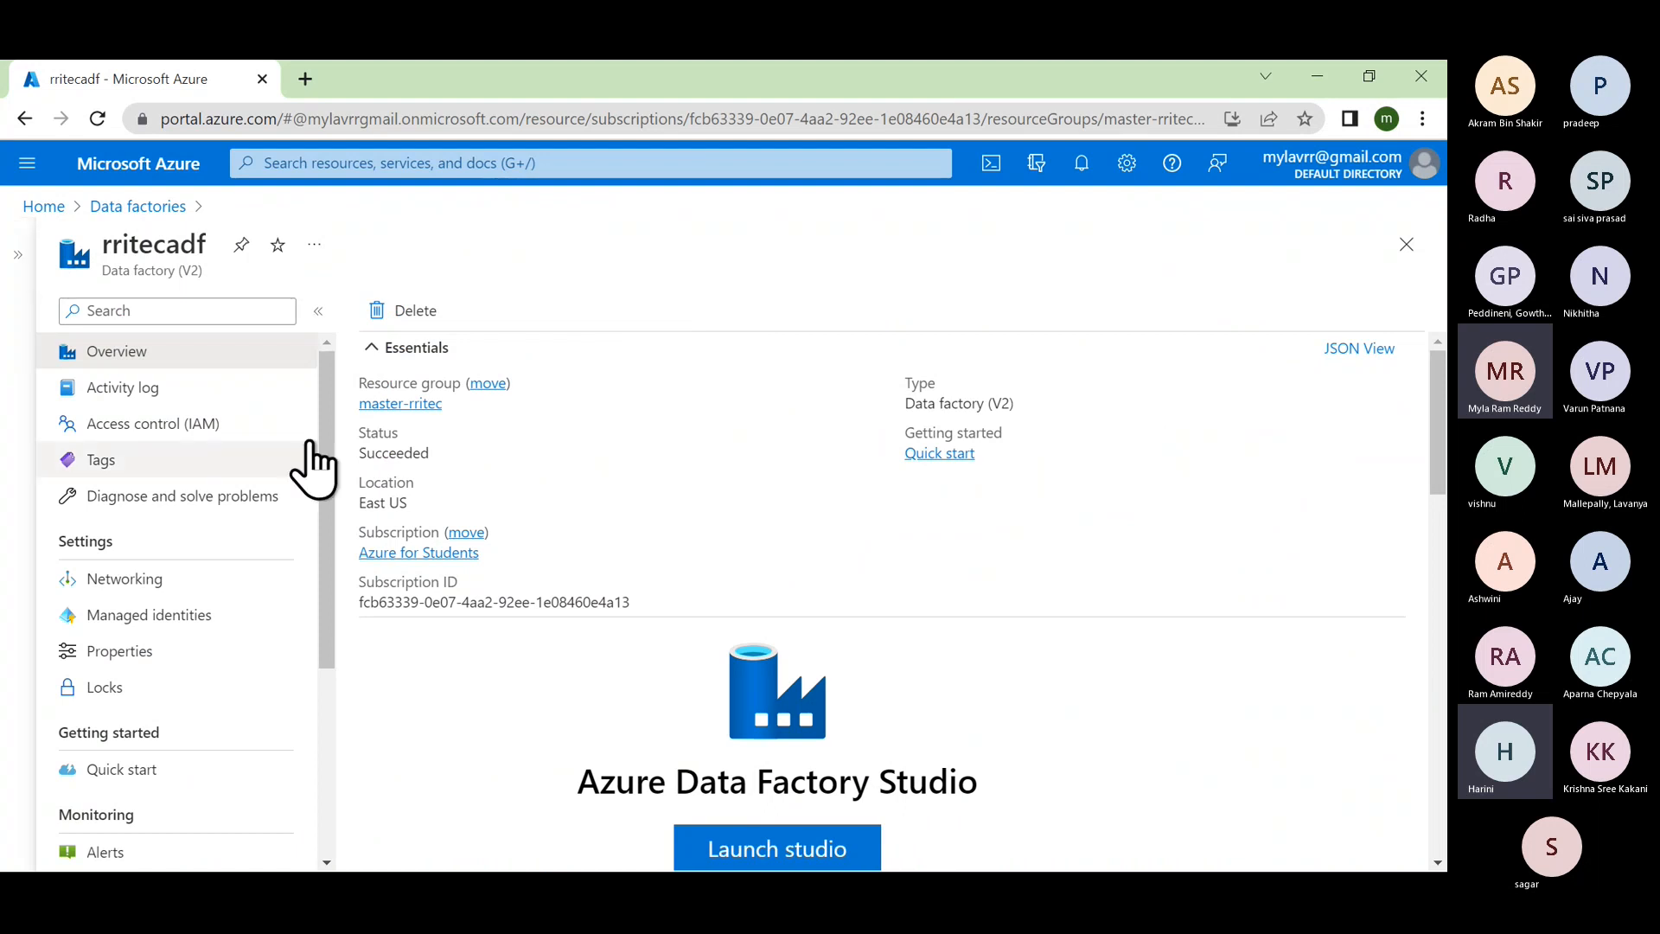
scroll(661, 558, down, 2)
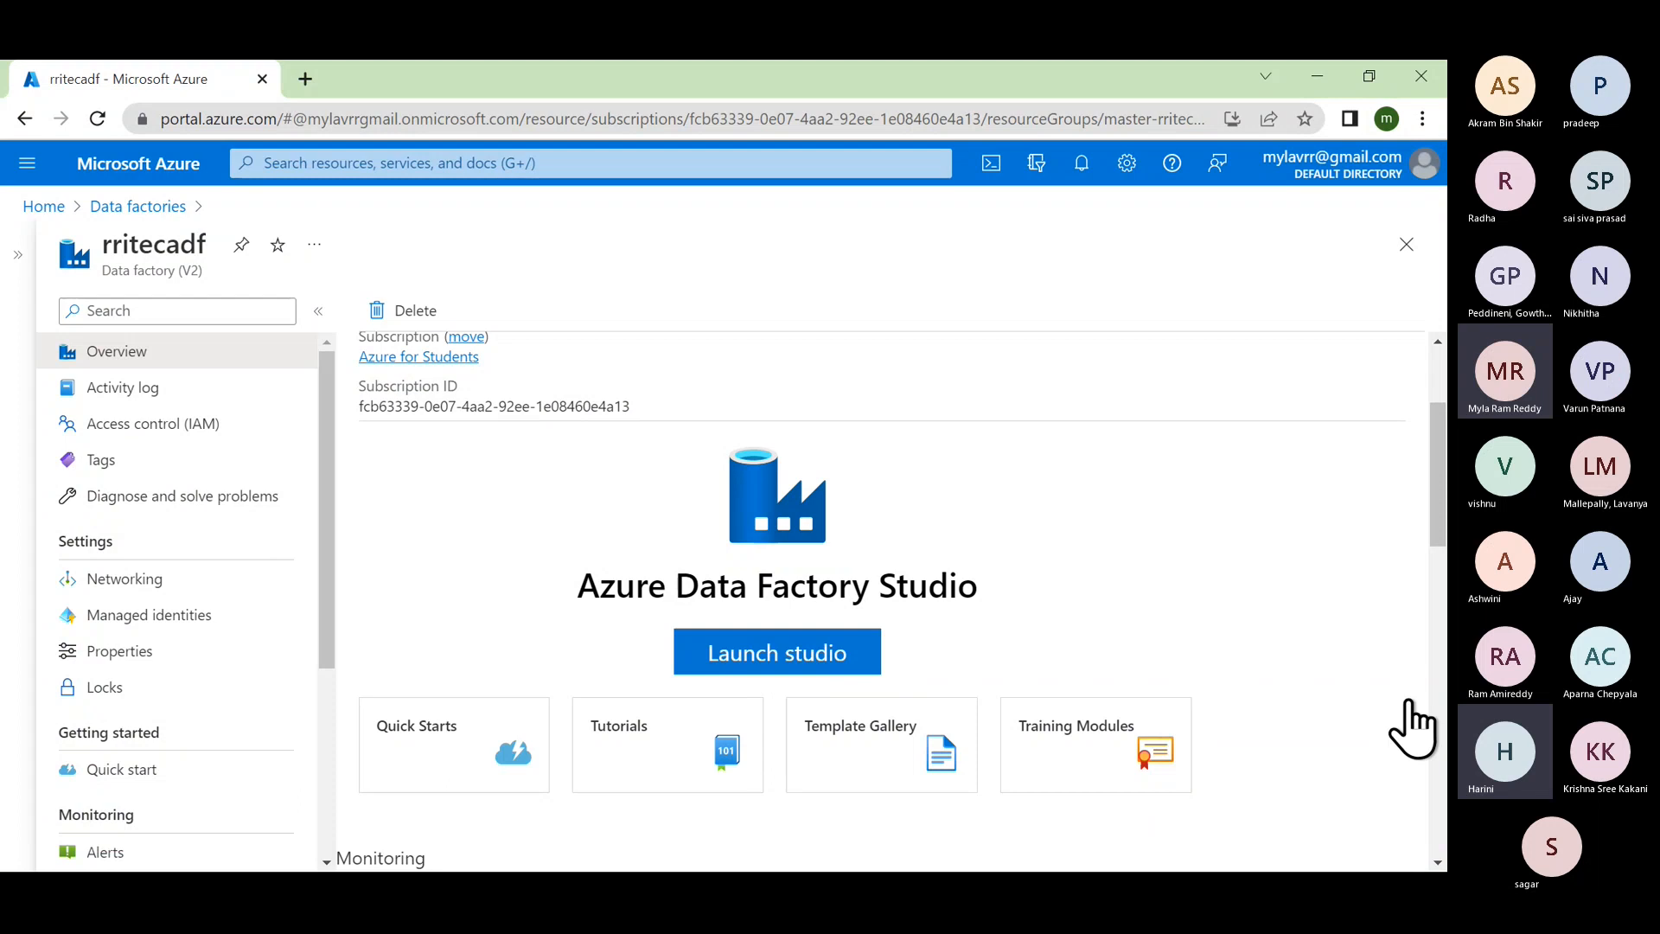
scroll(658, 743, down, 1)
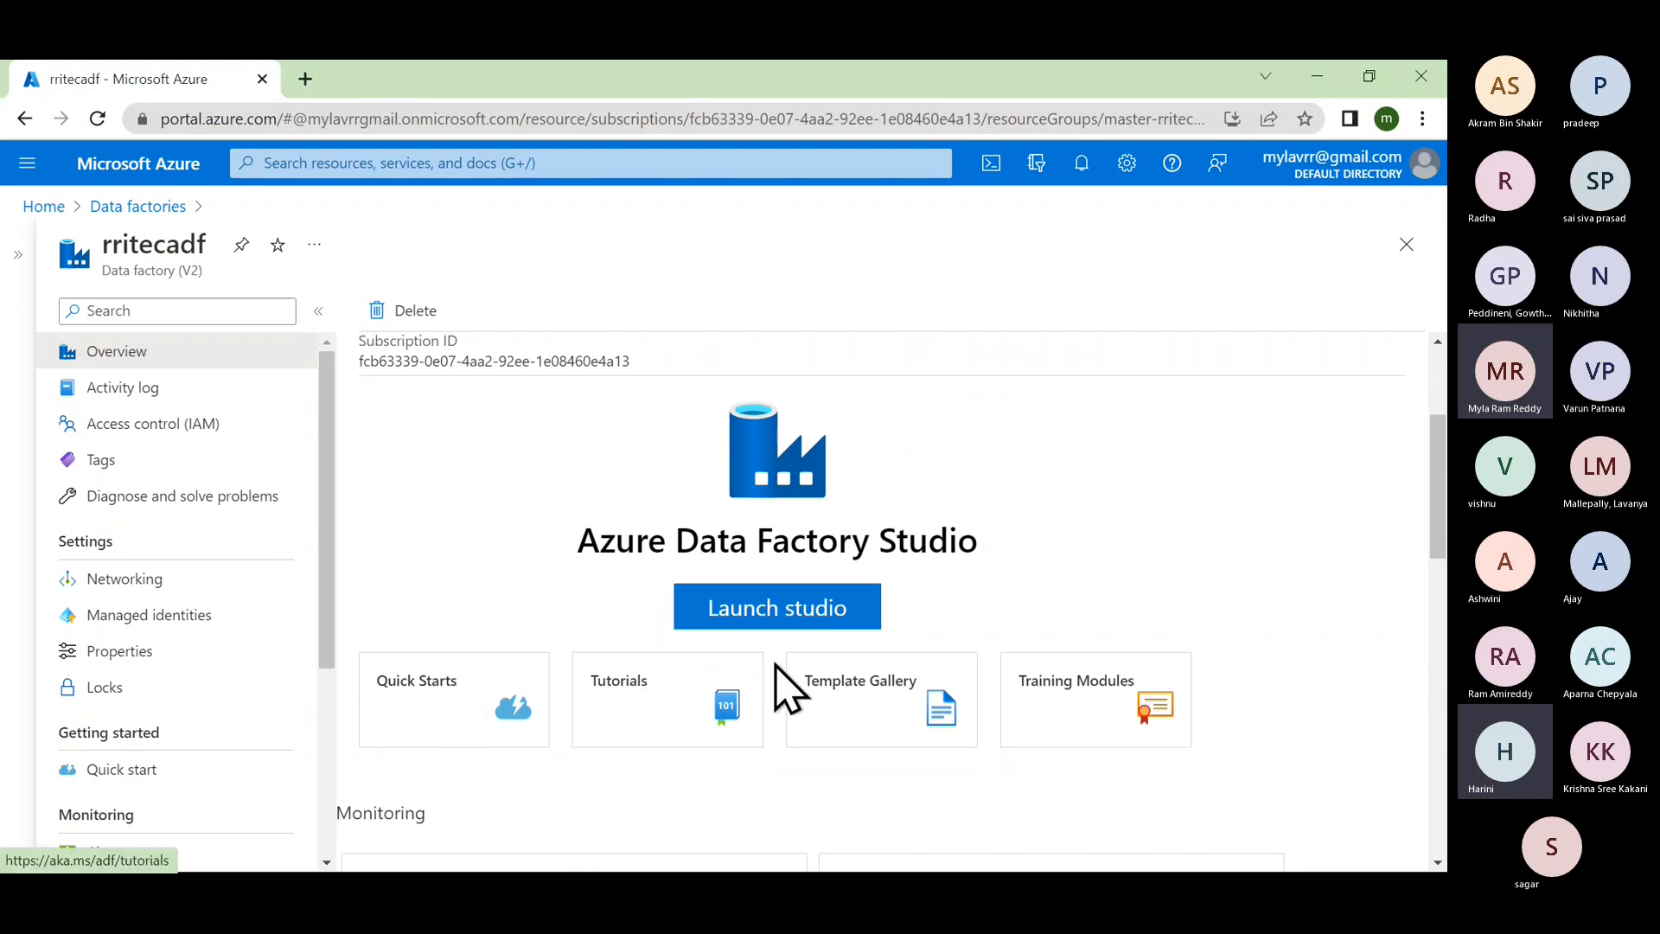
scroll(896, 761, down, 5)
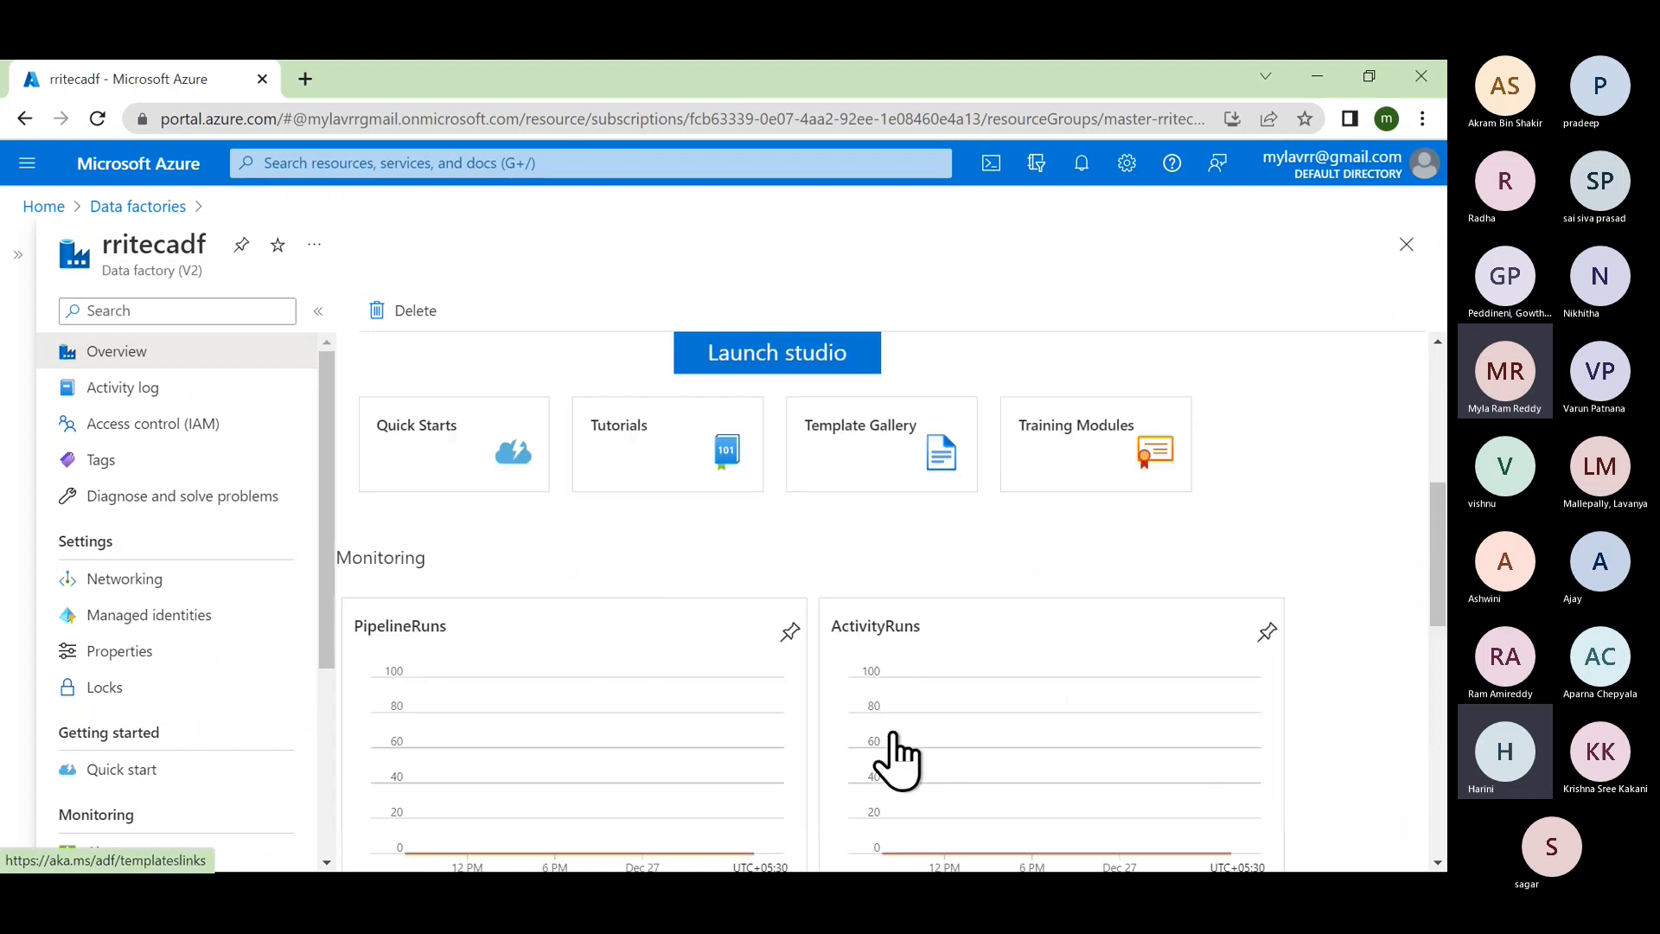
scroll(896, 761, up, 3)
scroll(897, 761, up, 4)
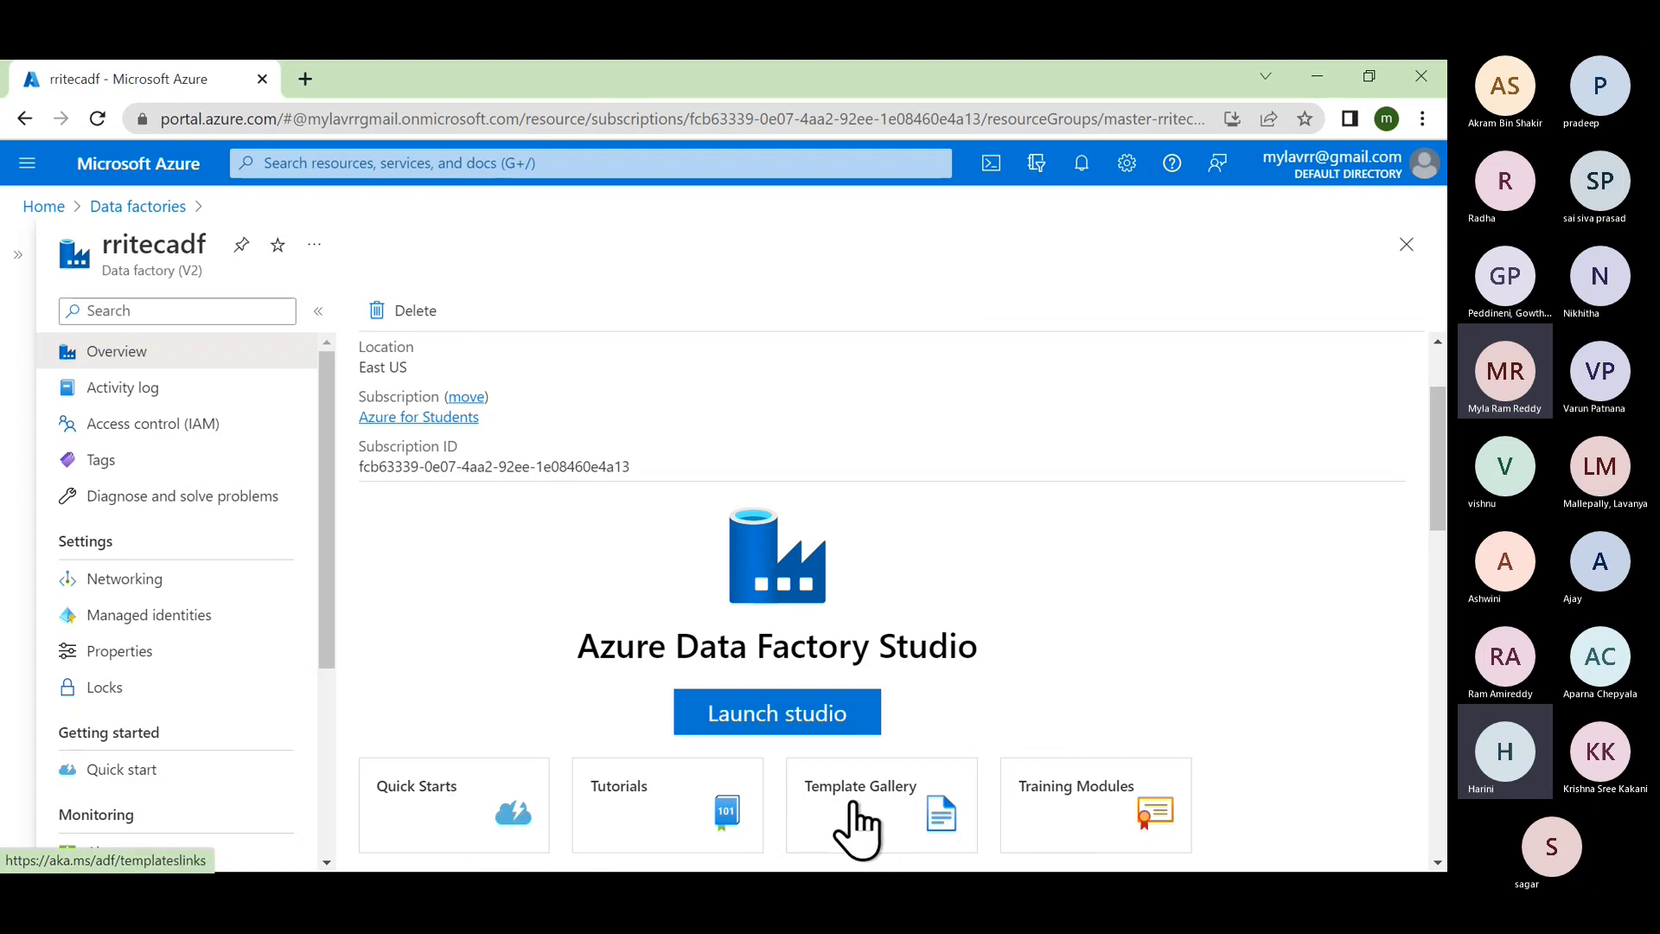
Step: Launch Data Factory Studio for rritecadf and expand the left navigation to show section names
click(832, 711)
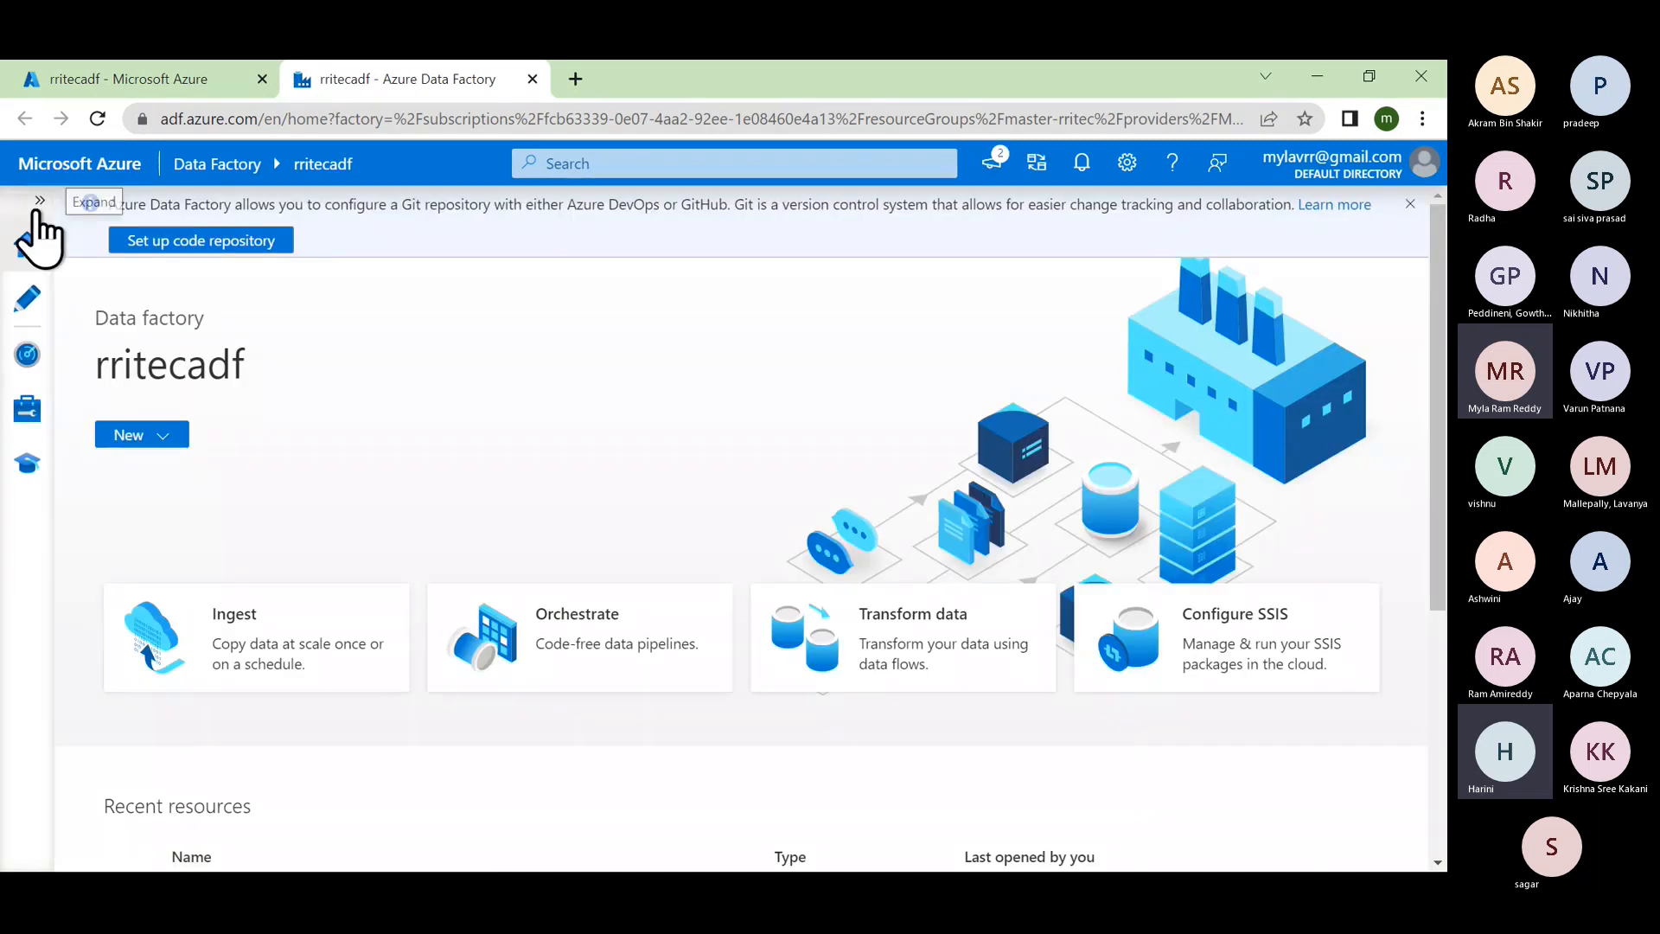
click(36, 207)
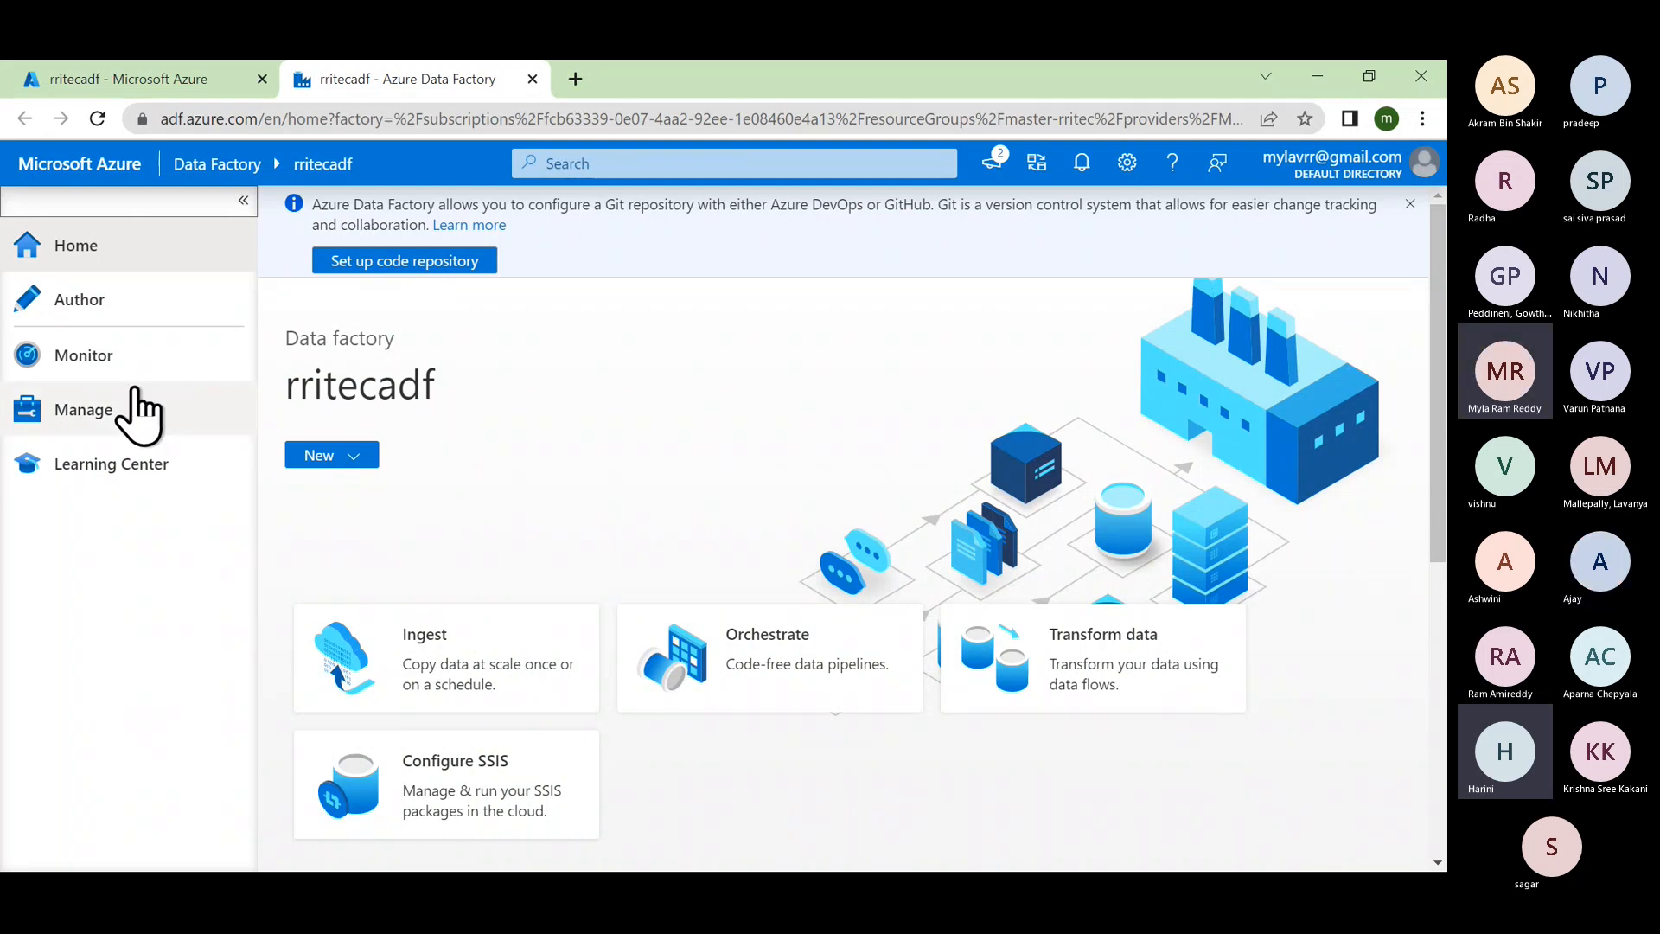
Step: Go to the Manage hub's Linked services list and highlight its explanatory description
click(131, 420)
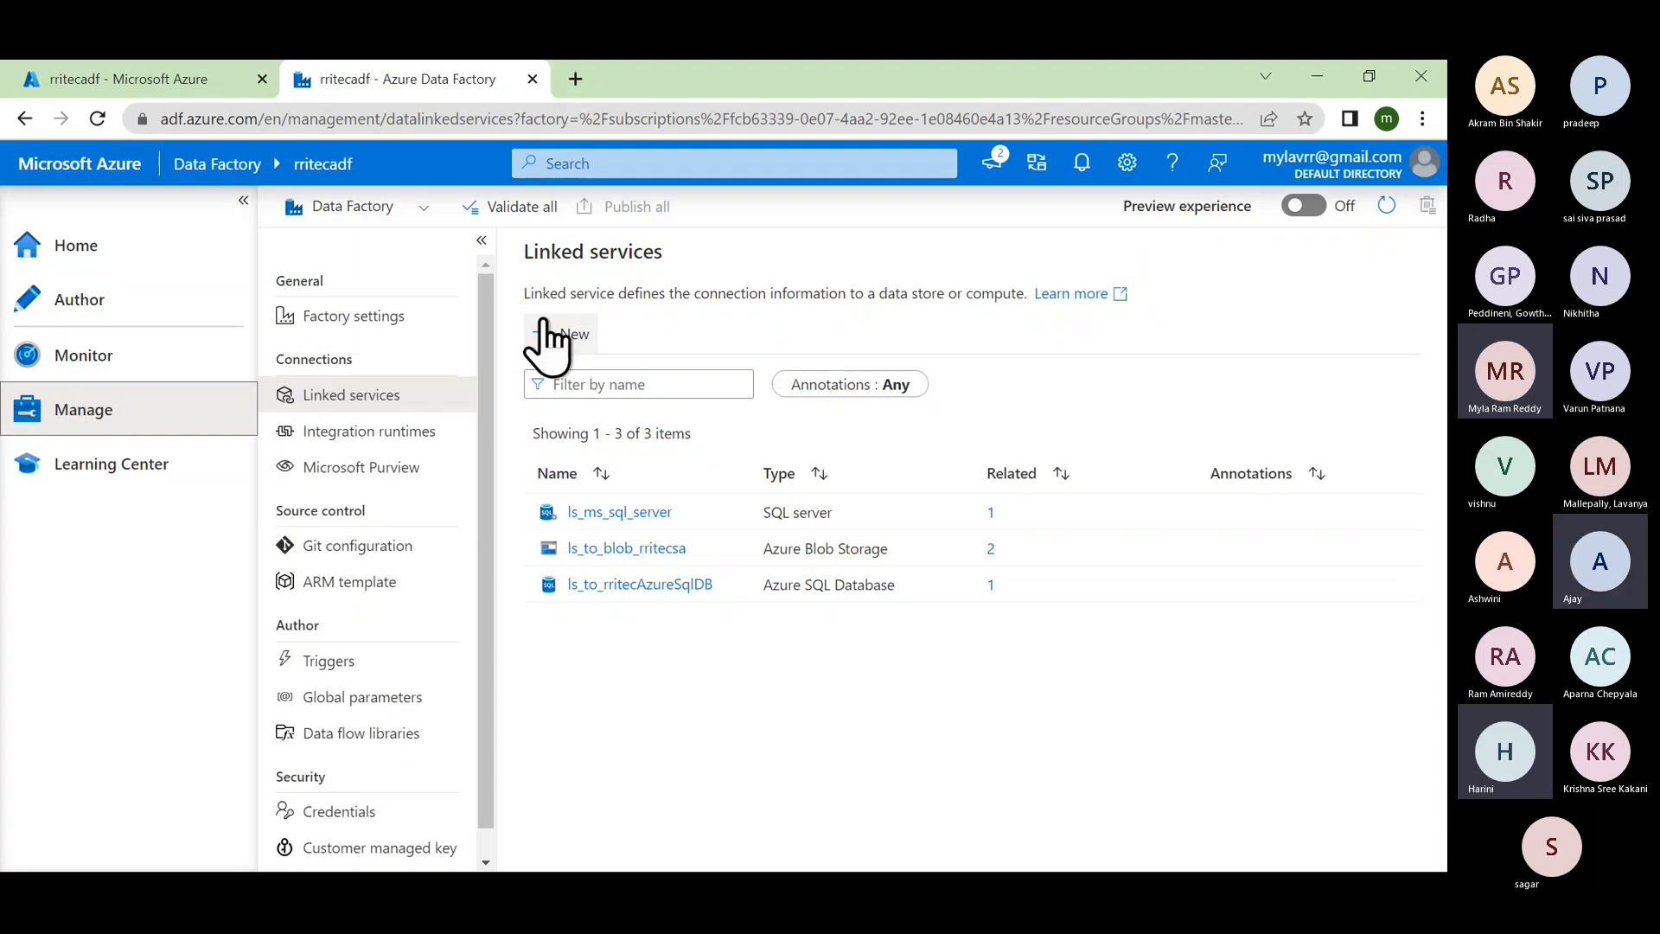
drag(526, 292, 1026, 296)
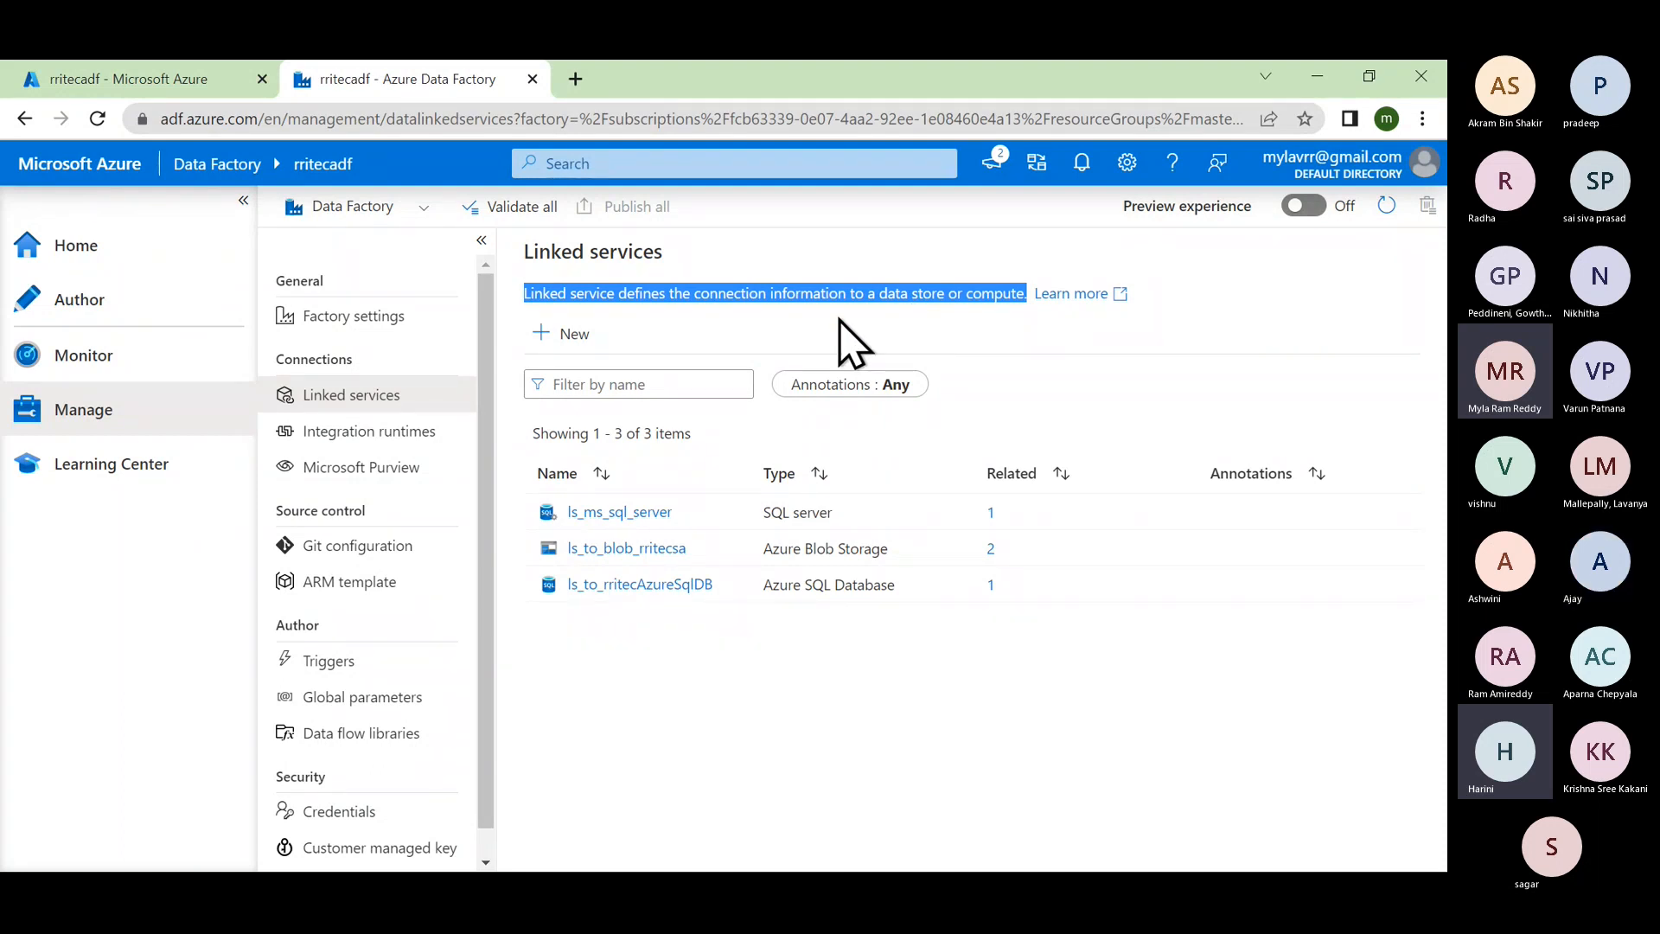
Step: Start a new linked service, filter data stores by 'blo', and choose Azure Blob Storage
click(574, 337)
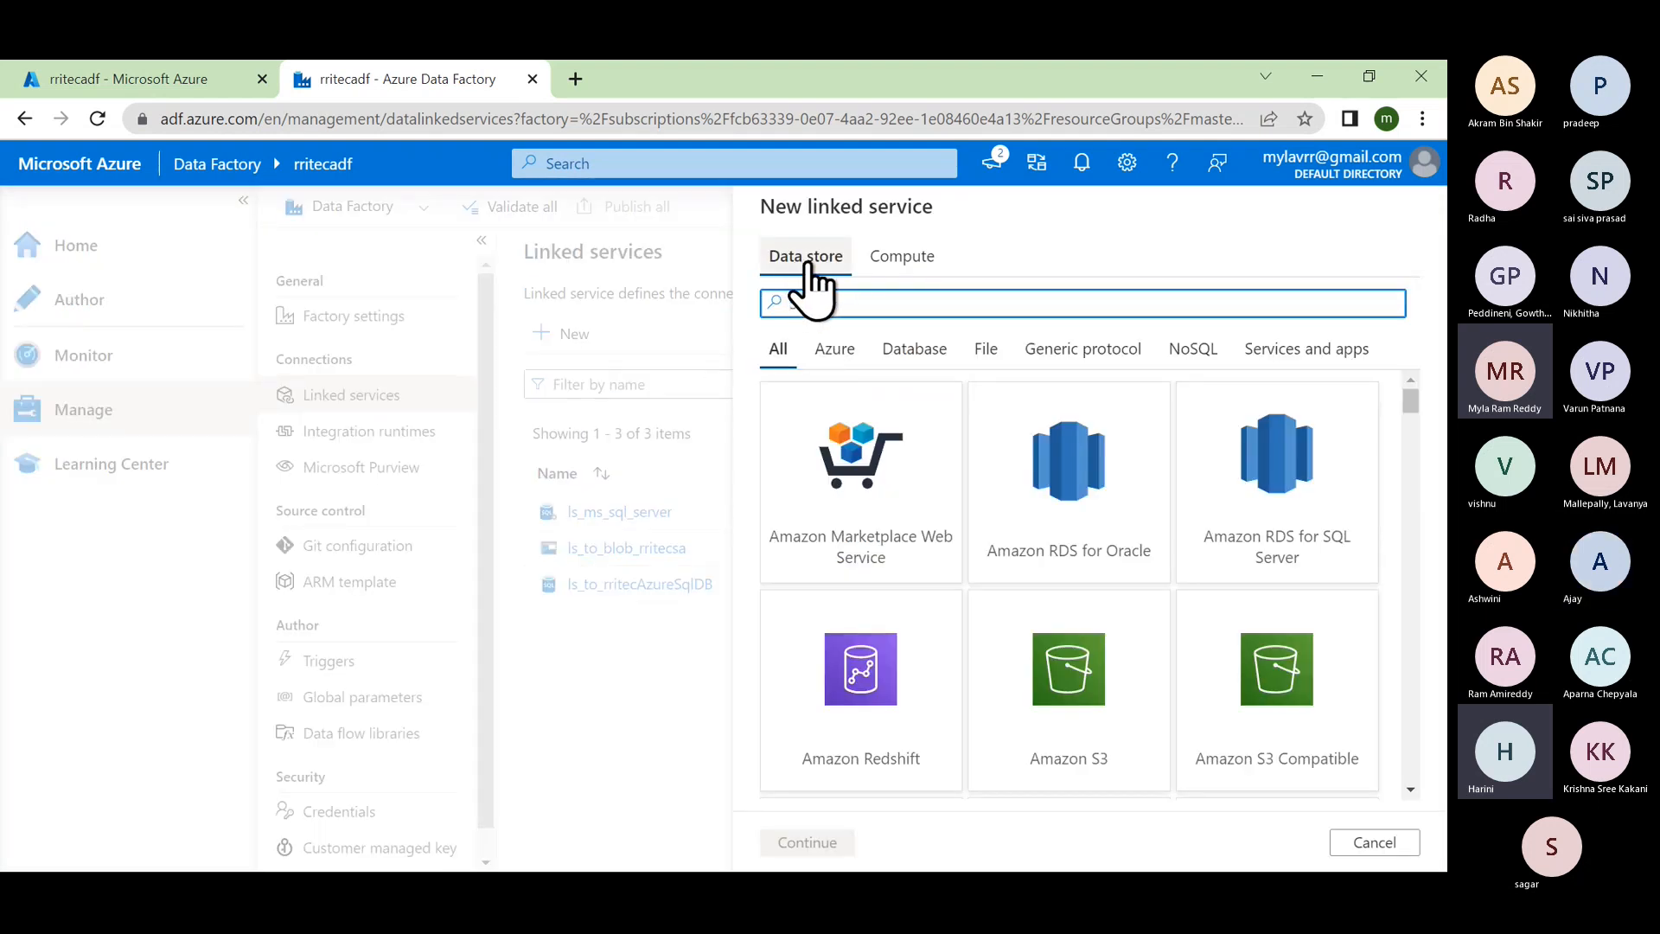
click(905, 262)
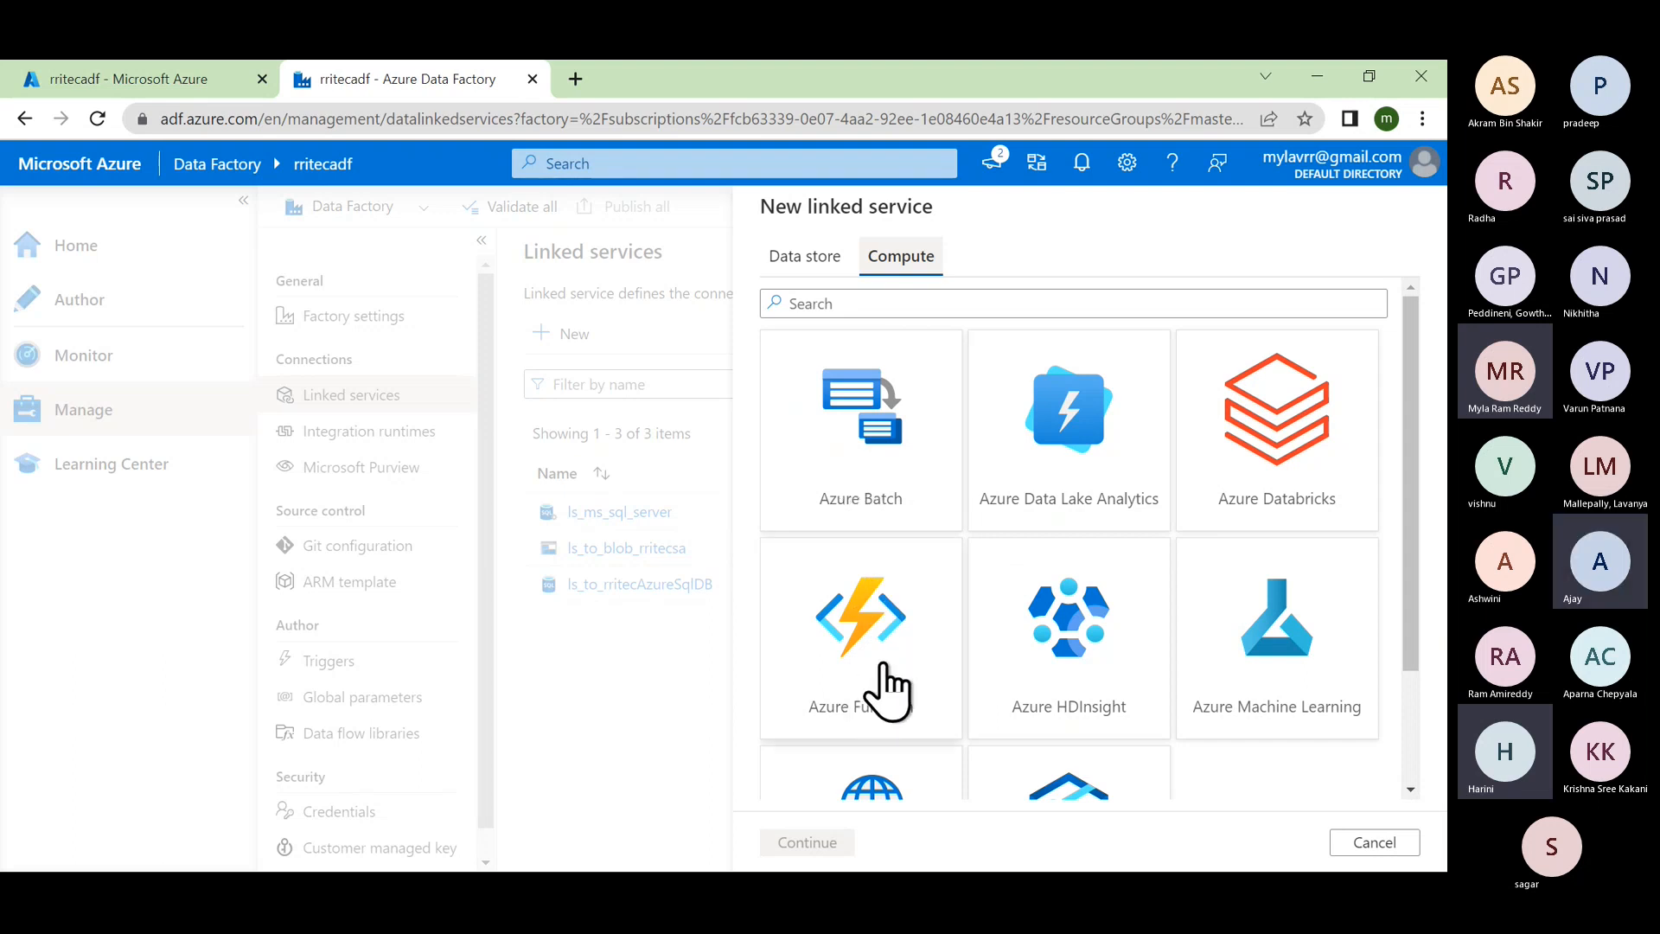
scroll(891, 684, down, 2)
scroll(890, 685, up, 2)
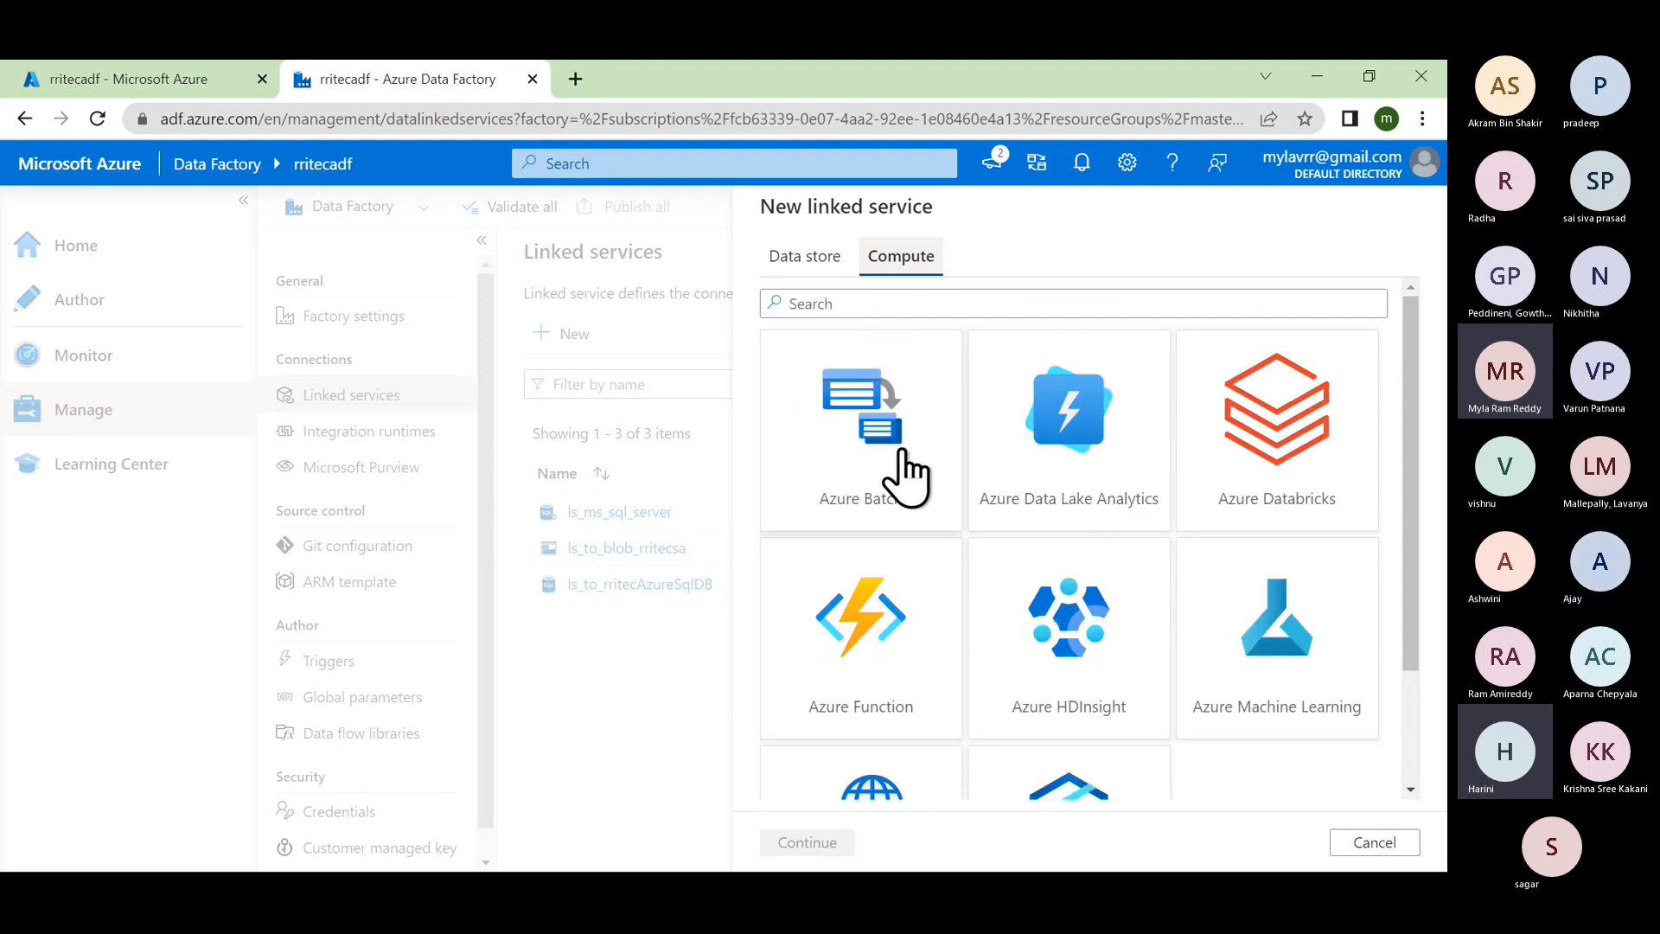
click(817, 275)
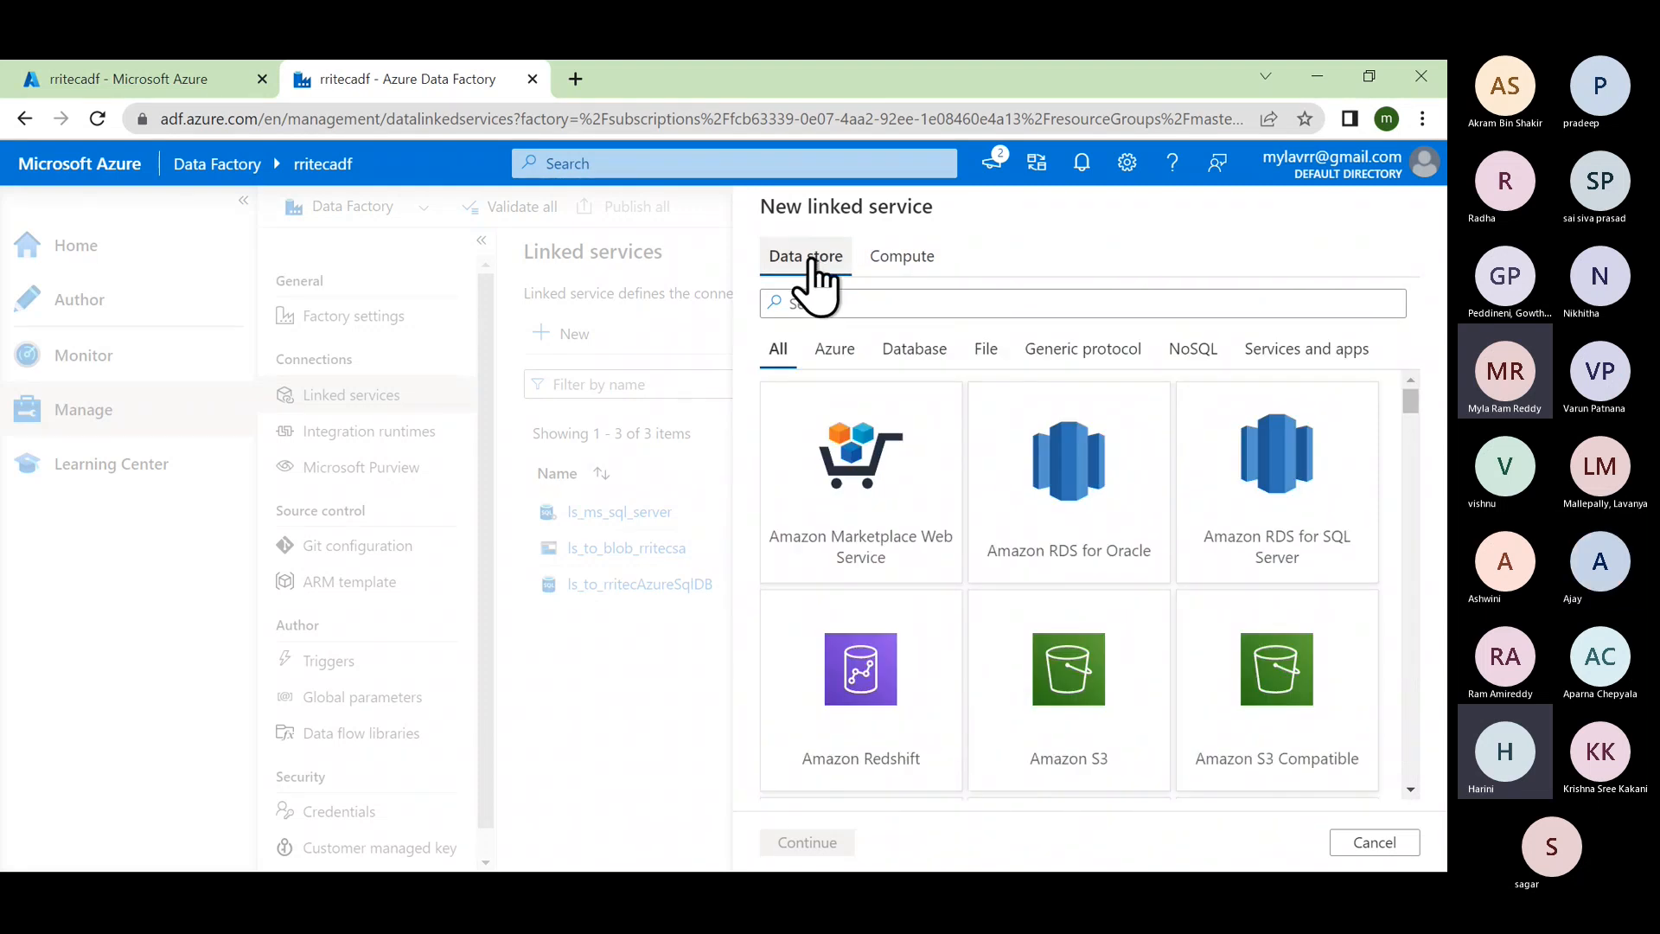
click(833, 303)
text(blo)
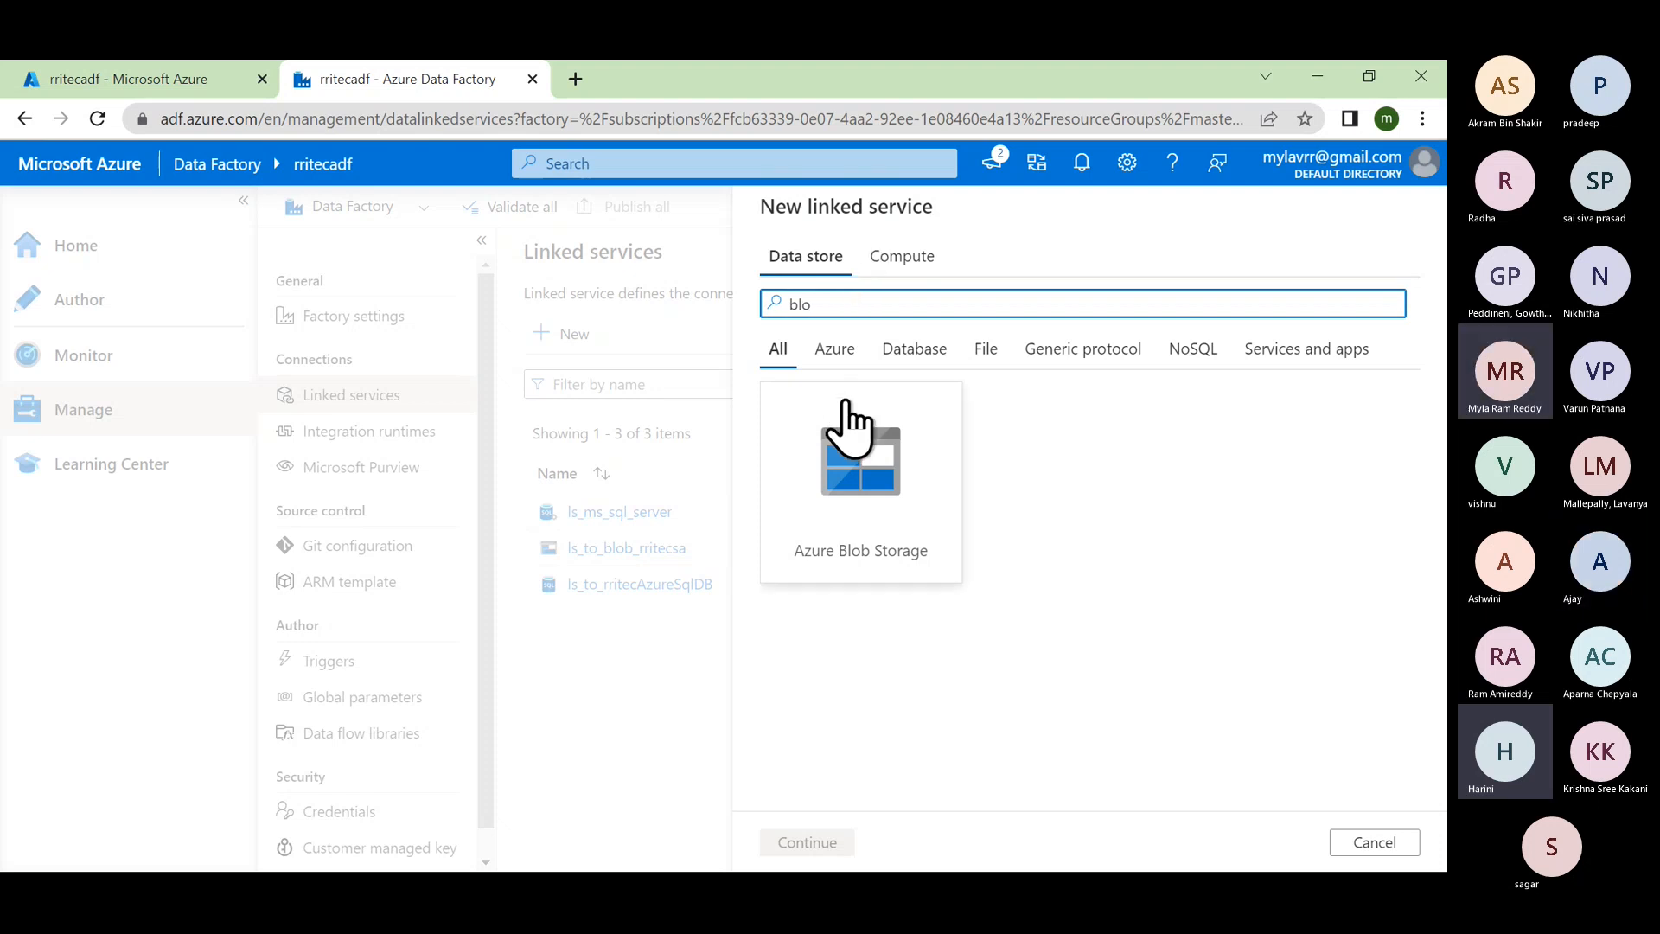
click(868, 501)
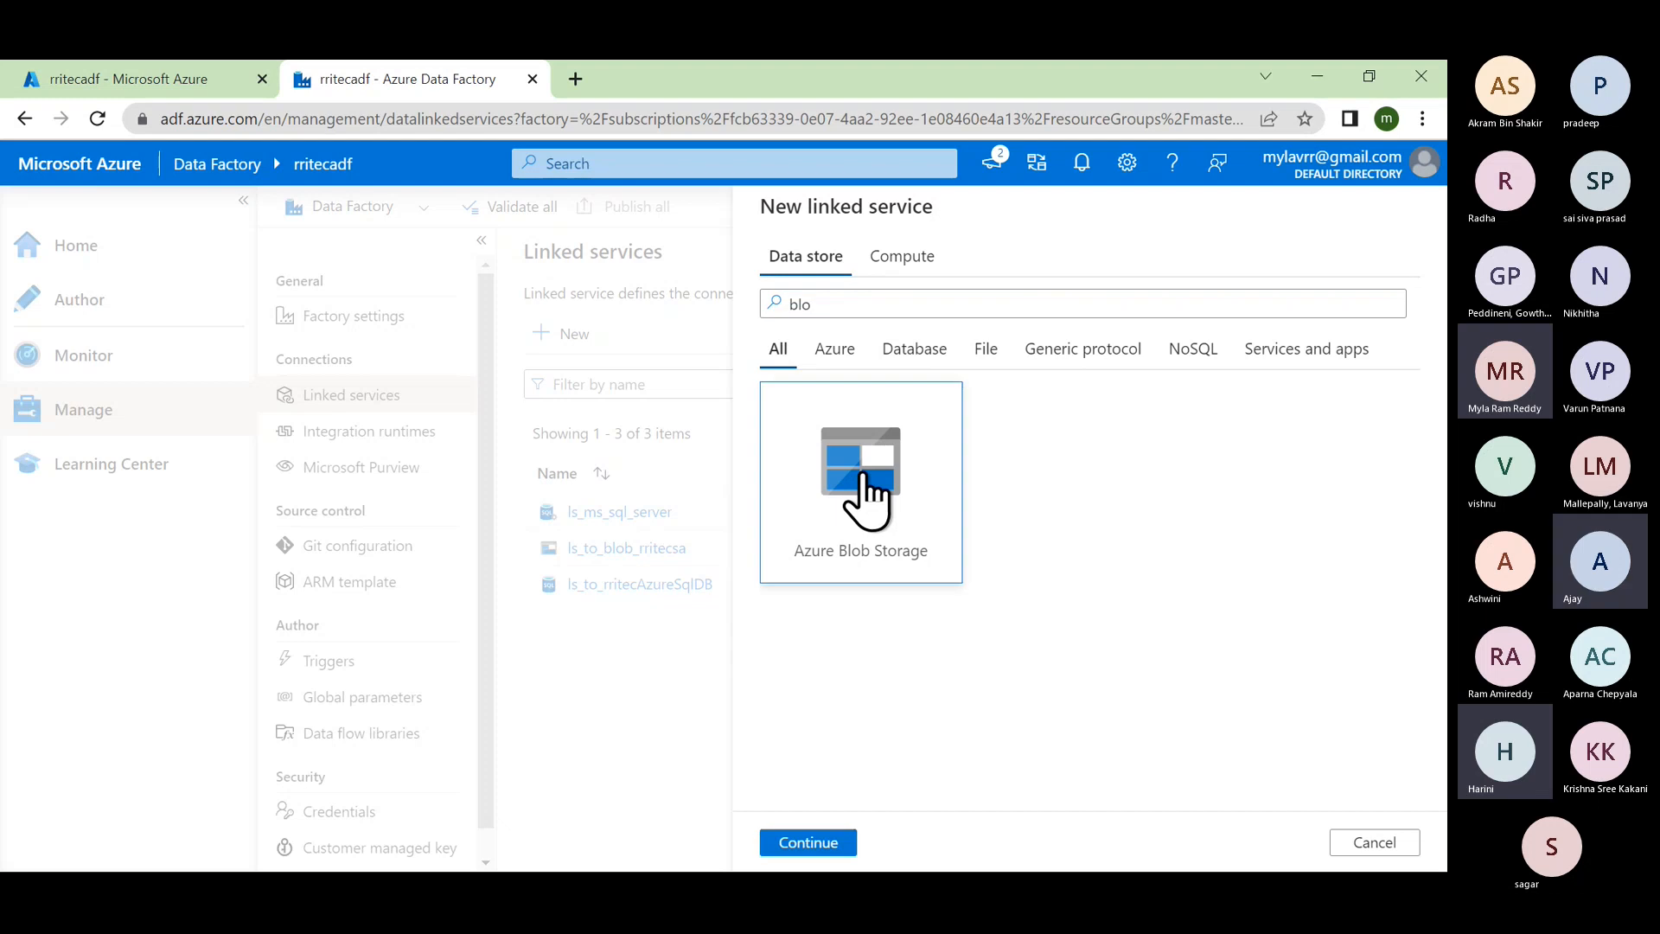
Step: Name the Azure Blob Storage linked service ls_blob_dec22 and view the integration runtime explanation
click(821, 843)
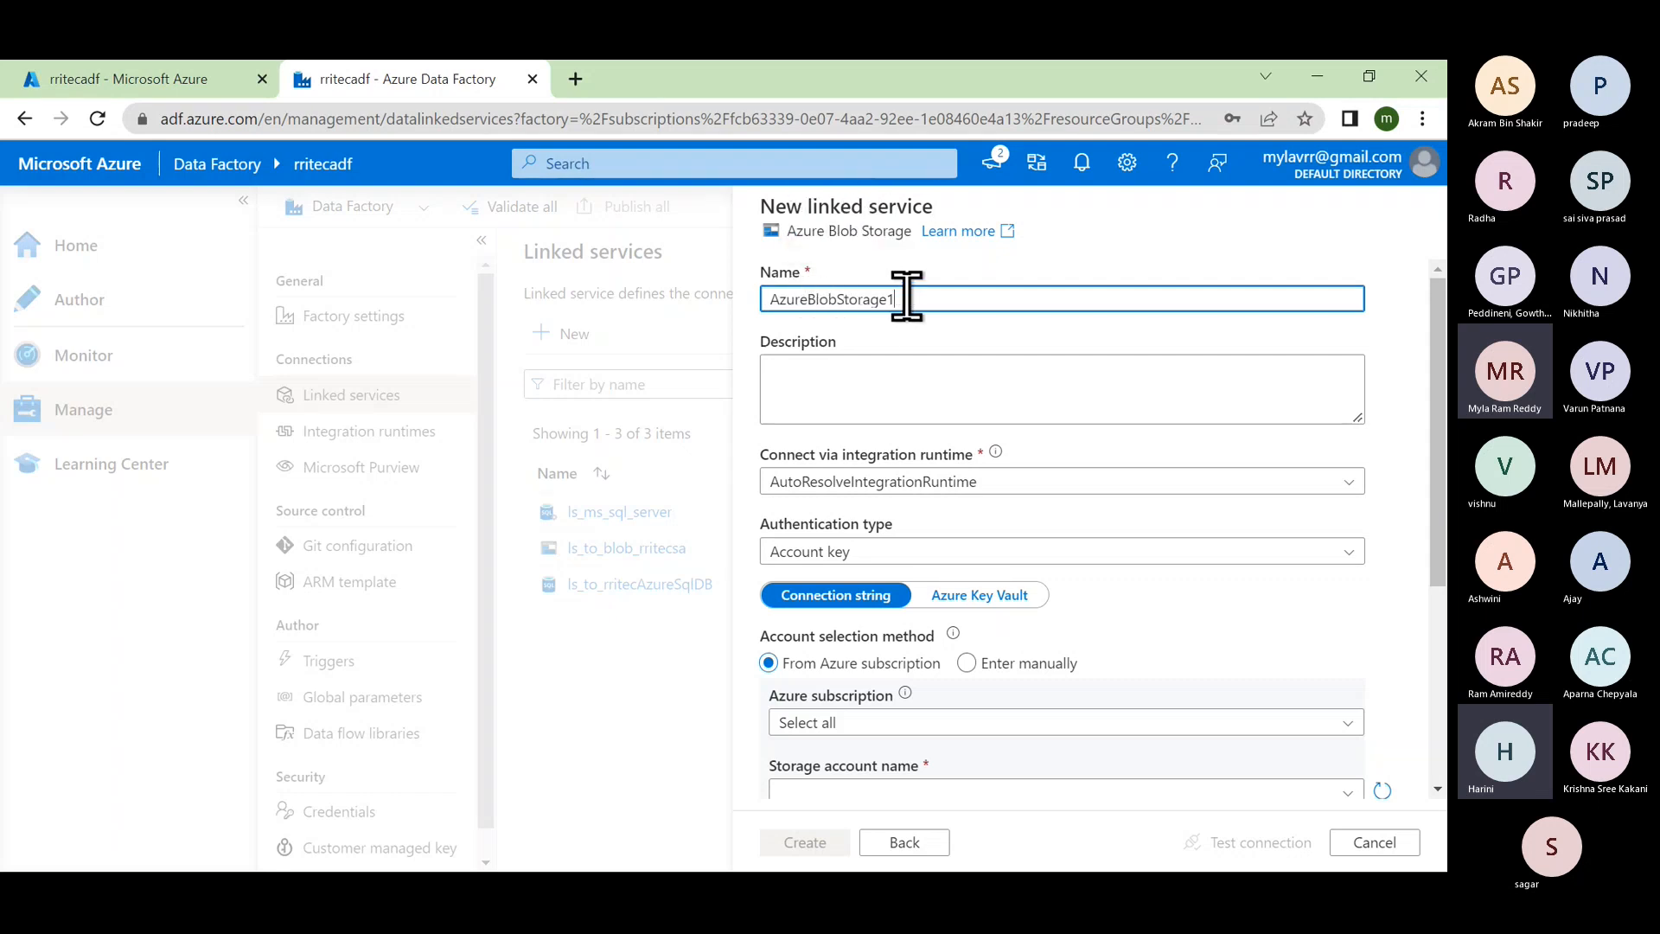
drag(906, 299, 769, 296)
text(ls)
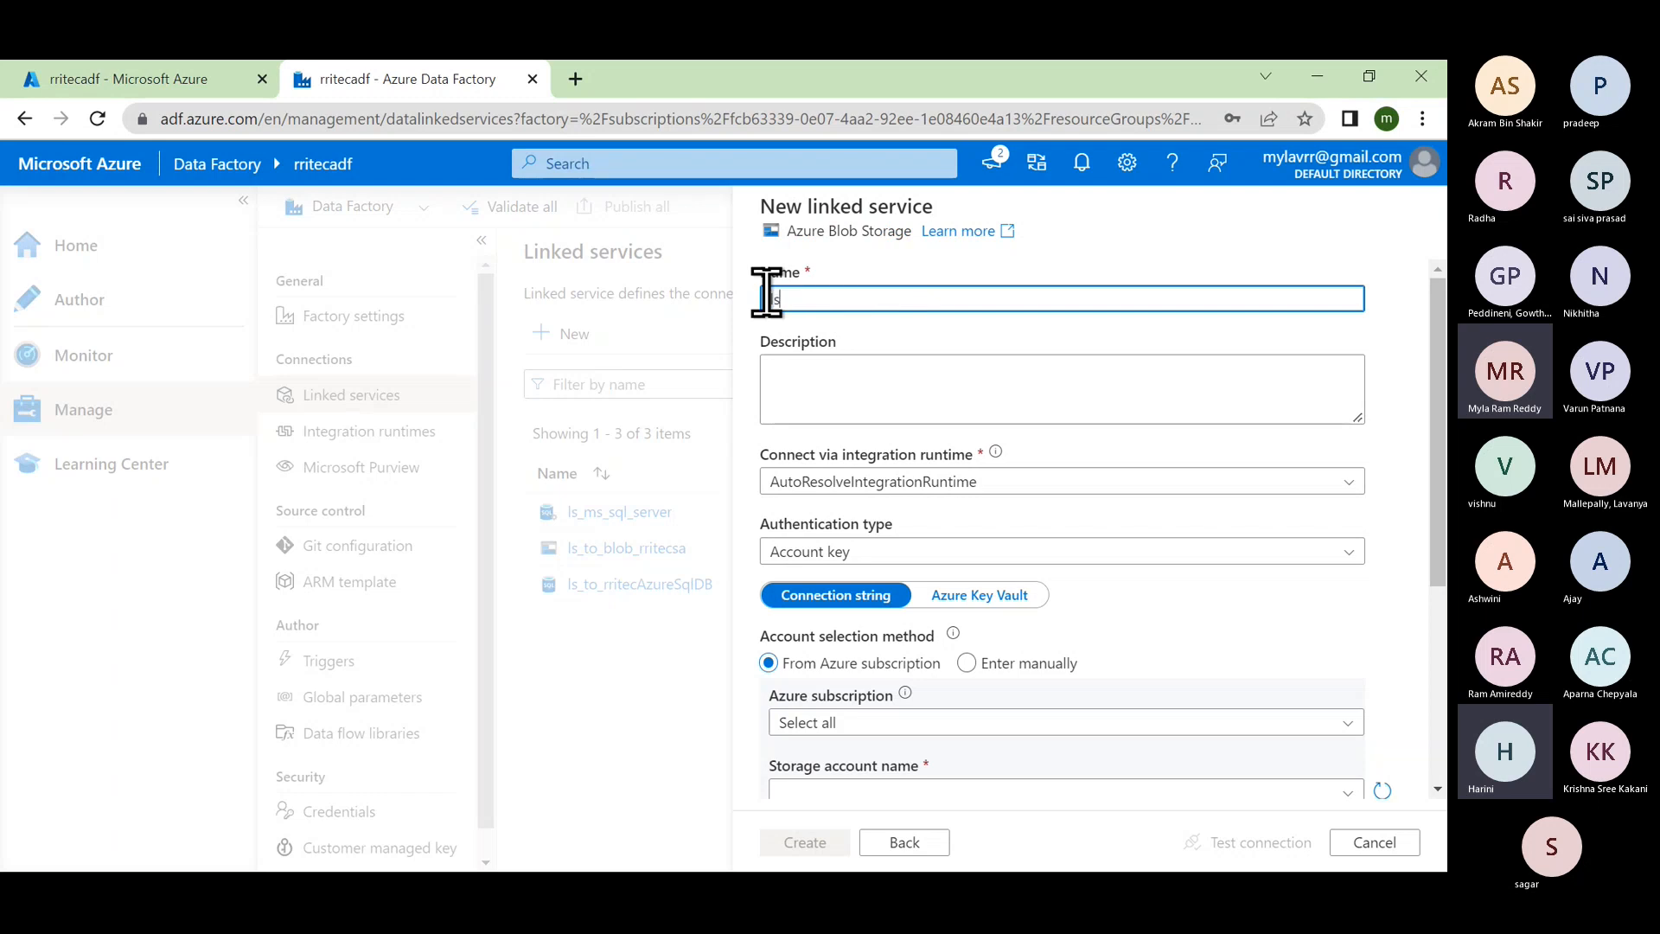
text(_b)
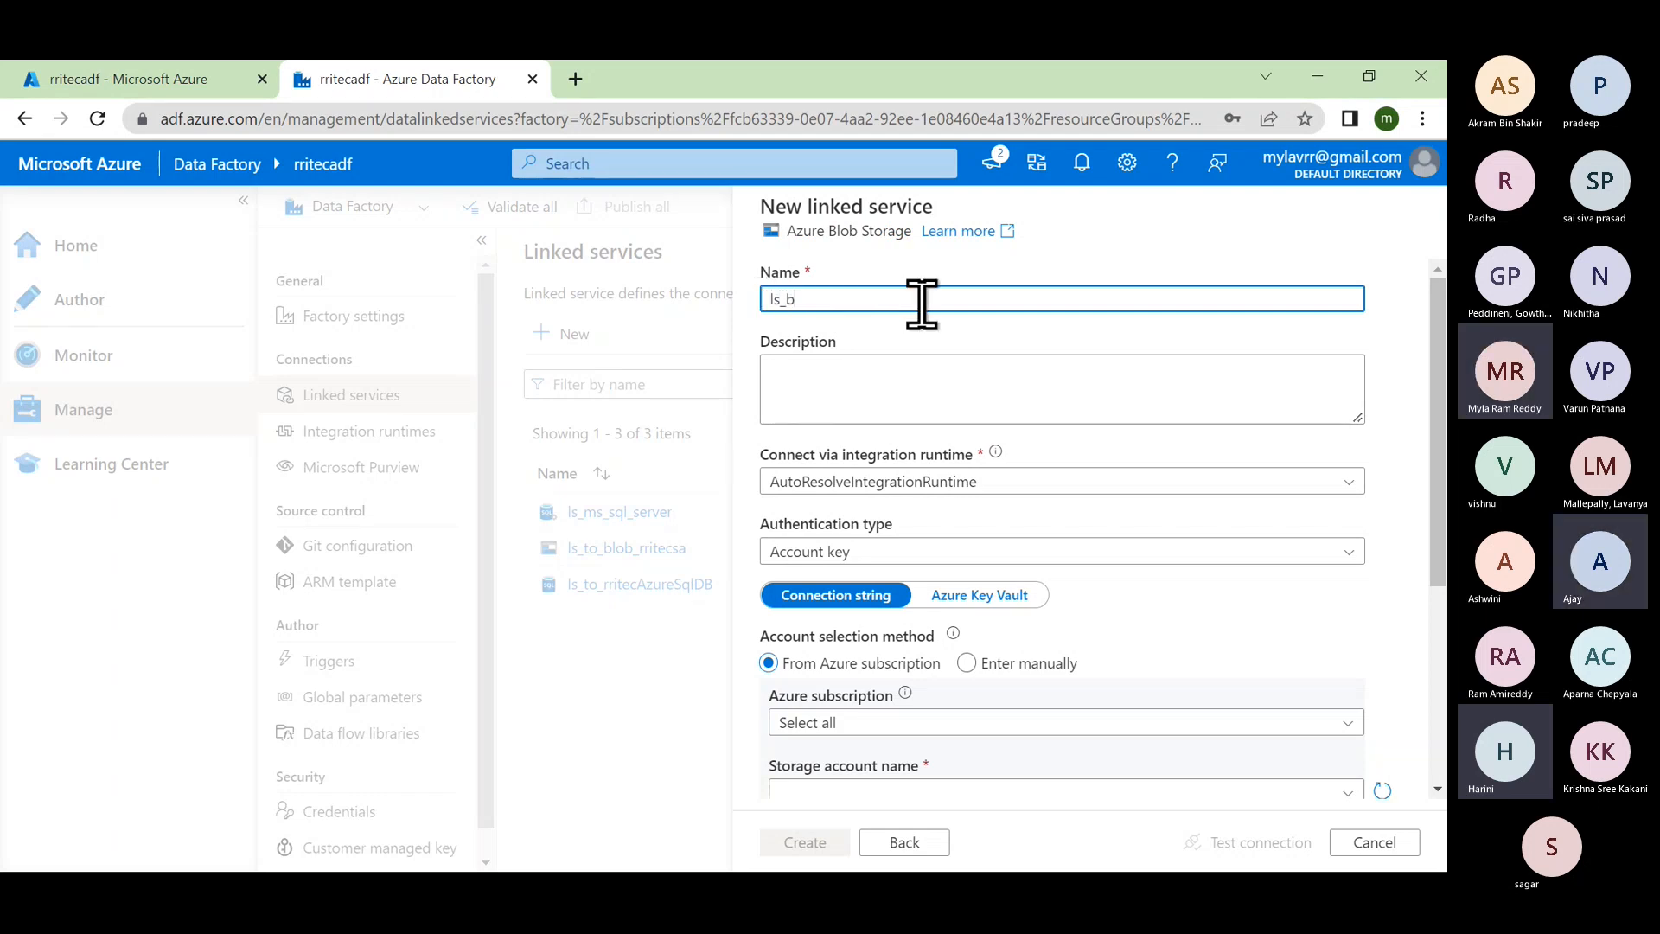
text(lob)
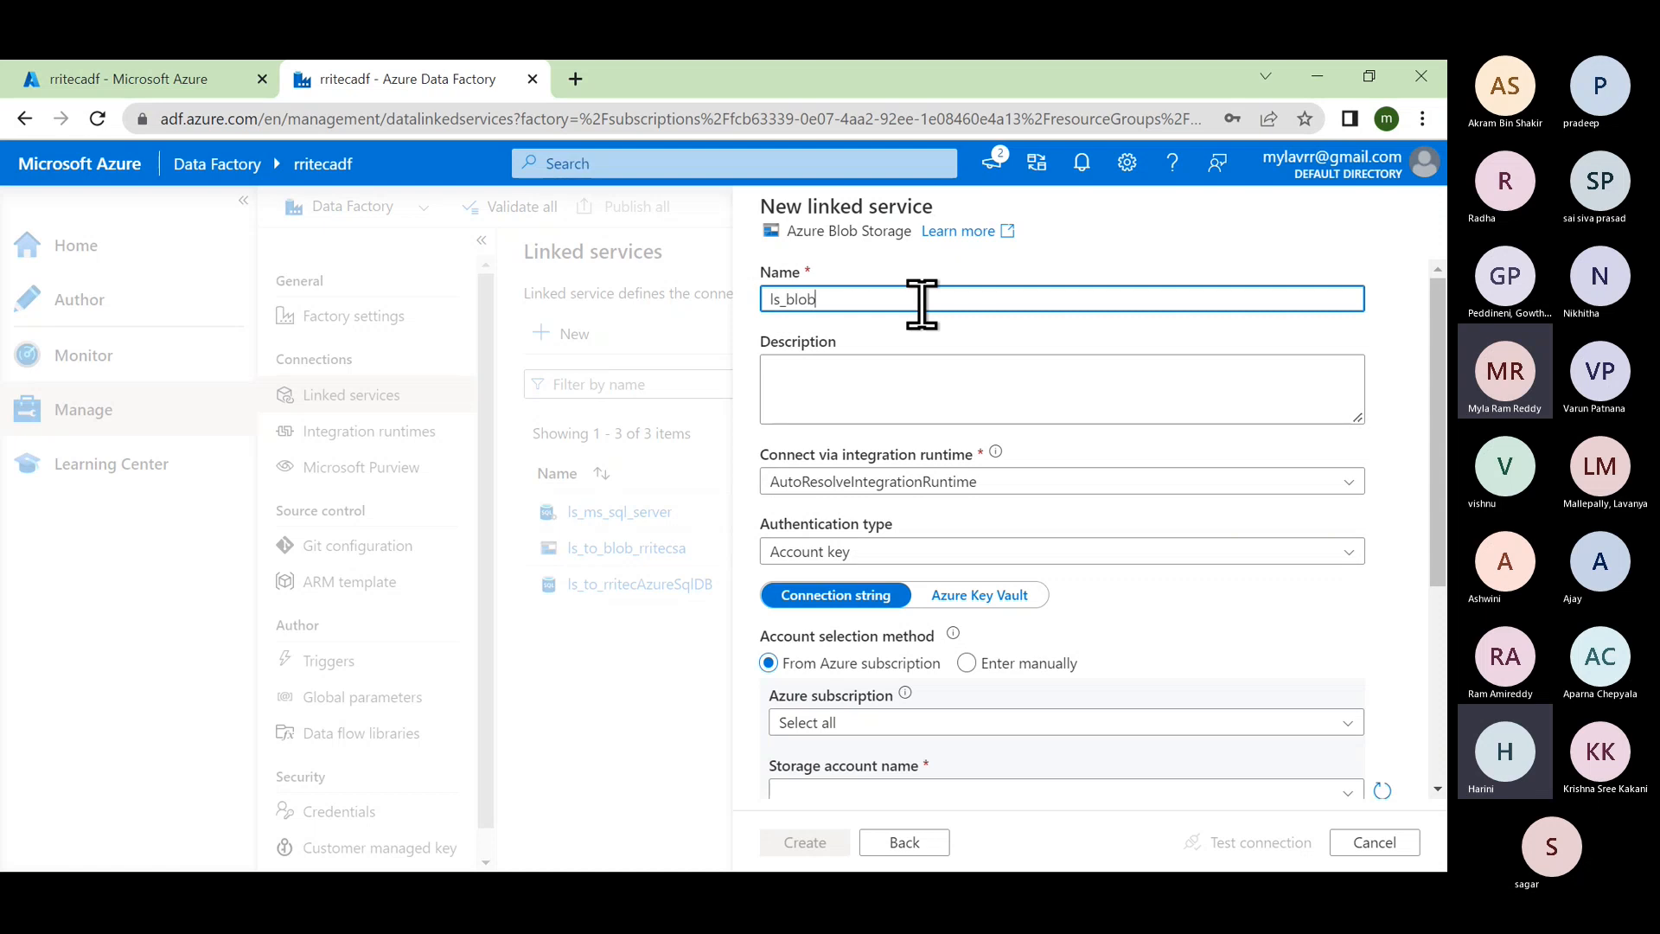
text(_d)
text(ec22)
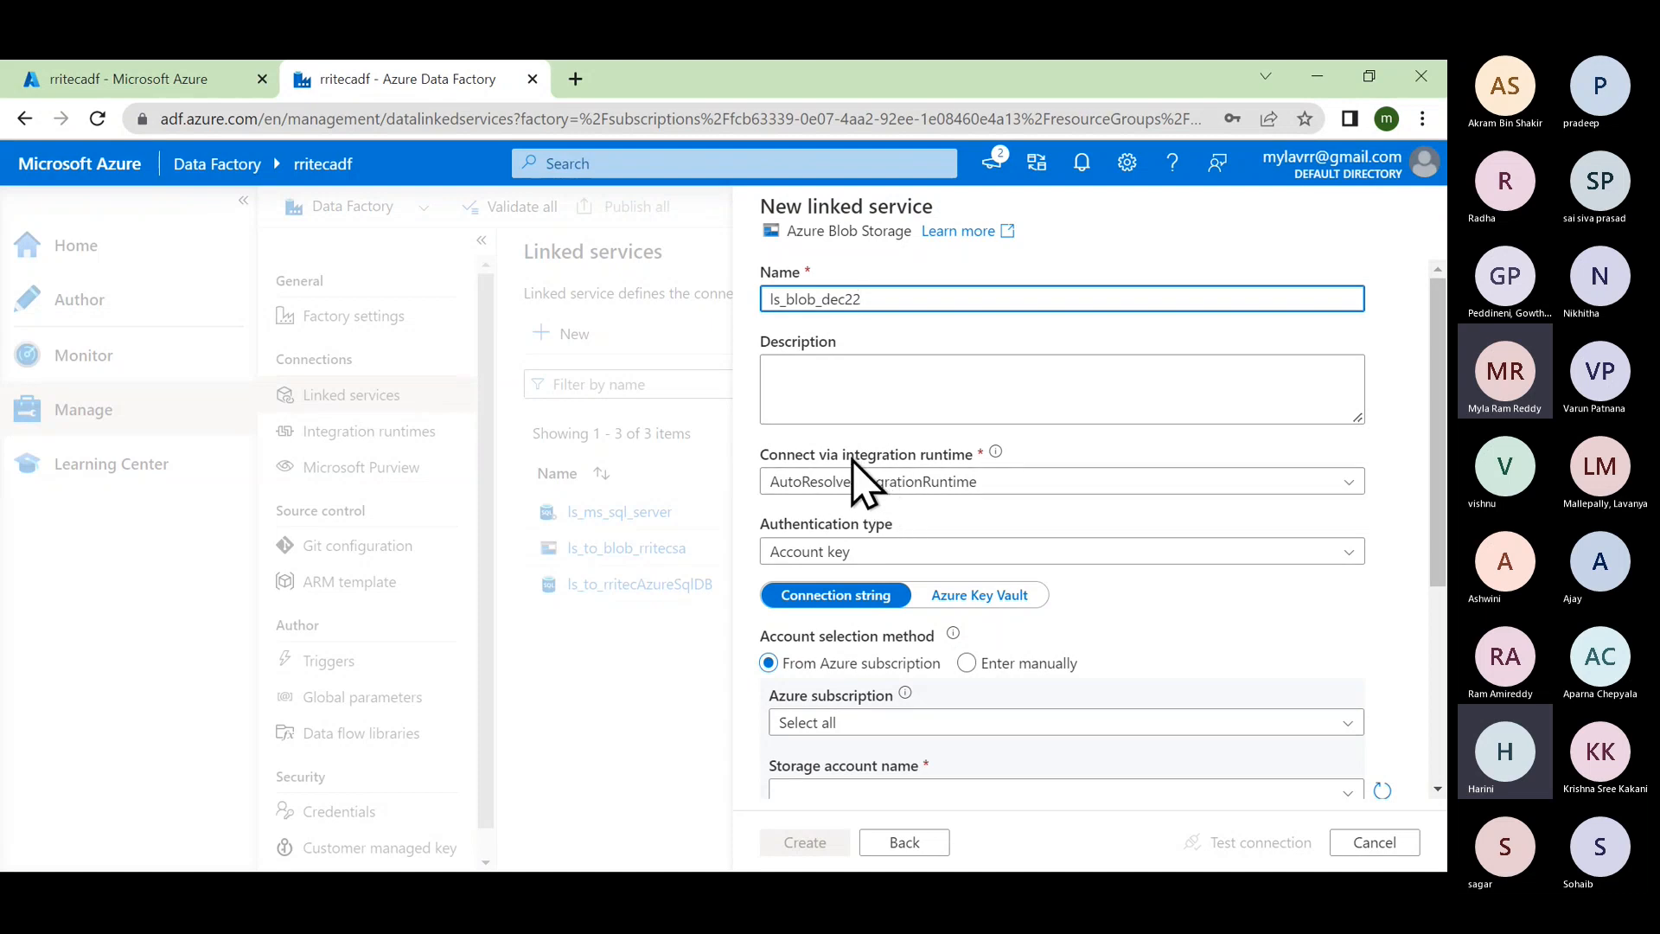
click(995, 452)
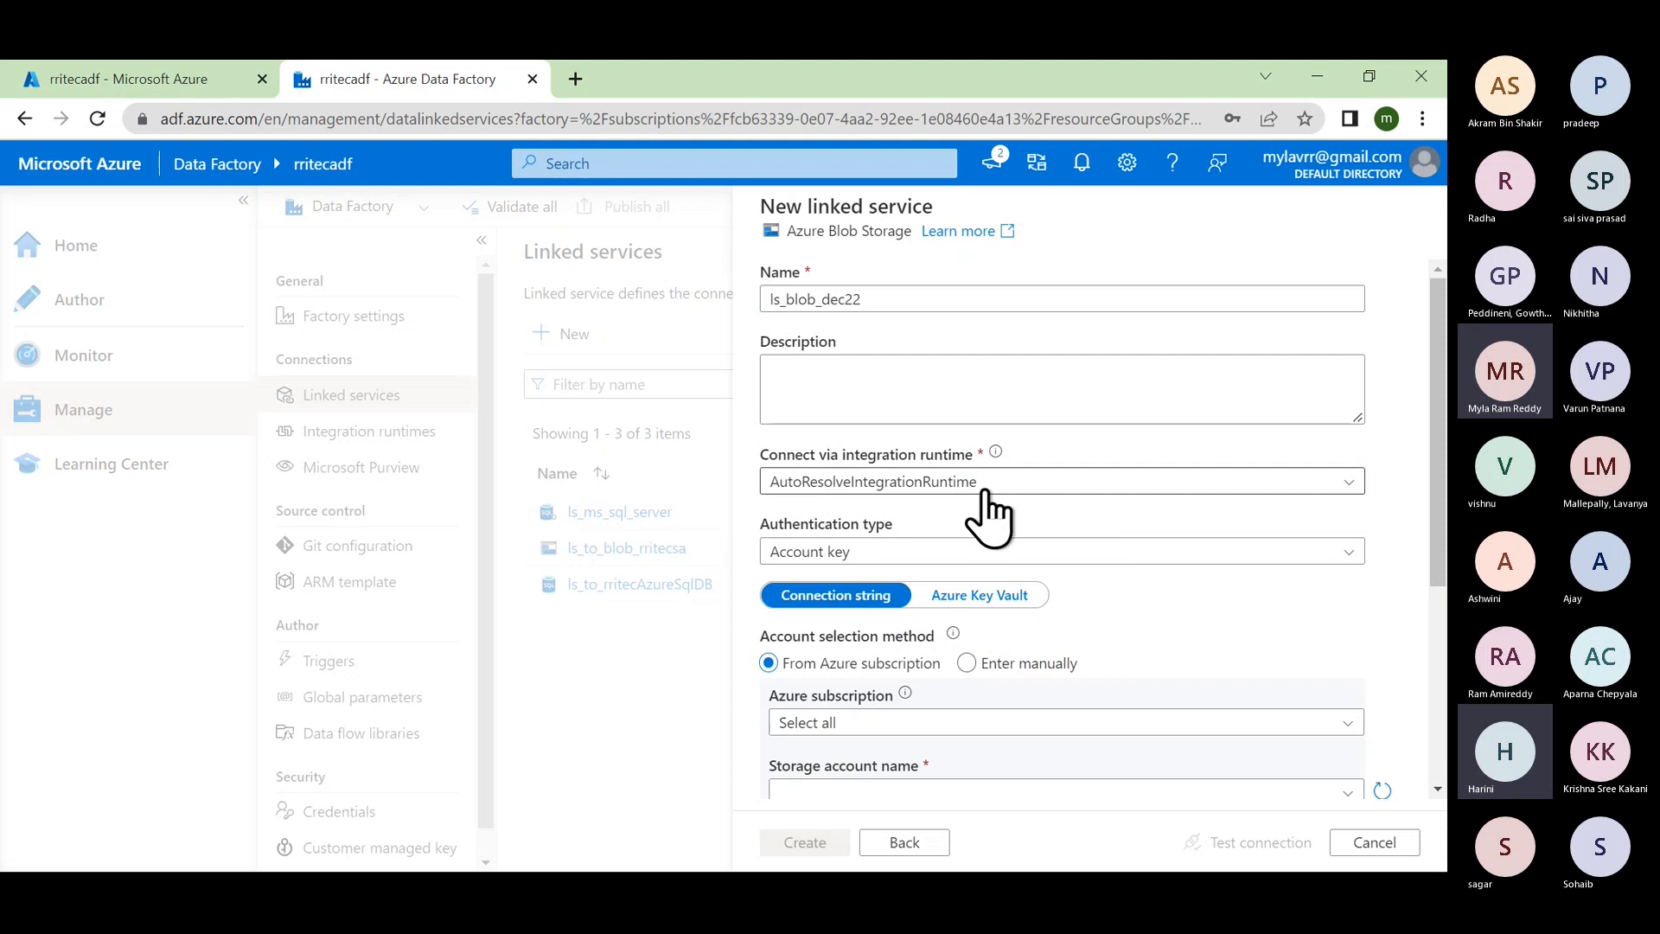
mouse_move(1000, 448)
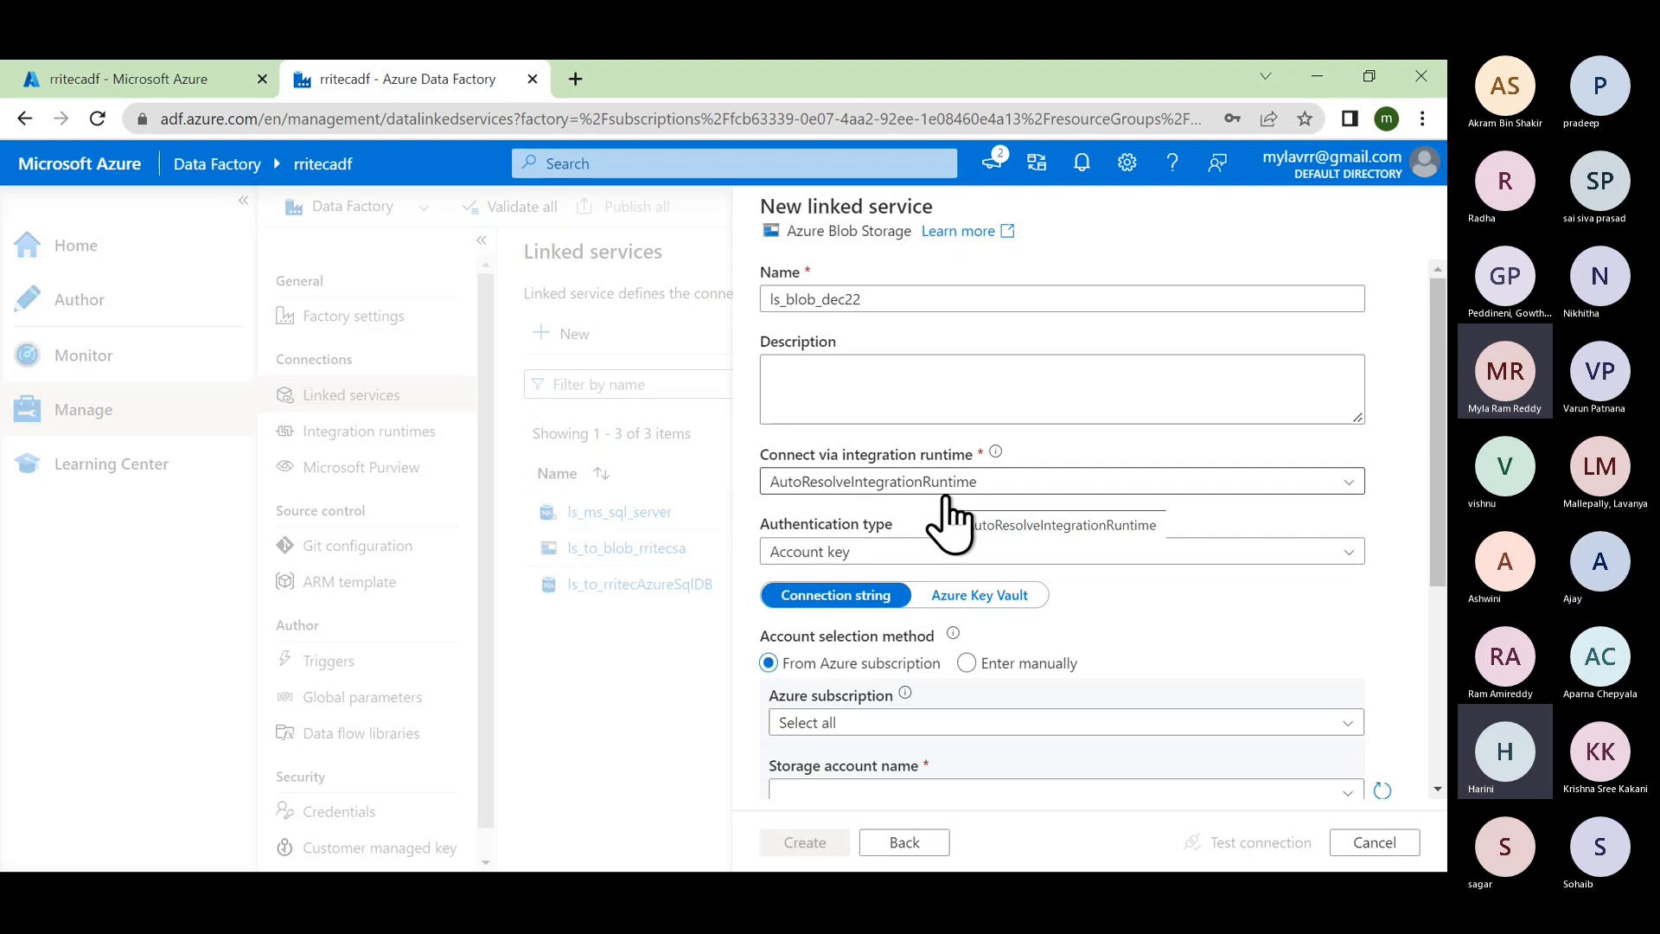
click(994, 481)
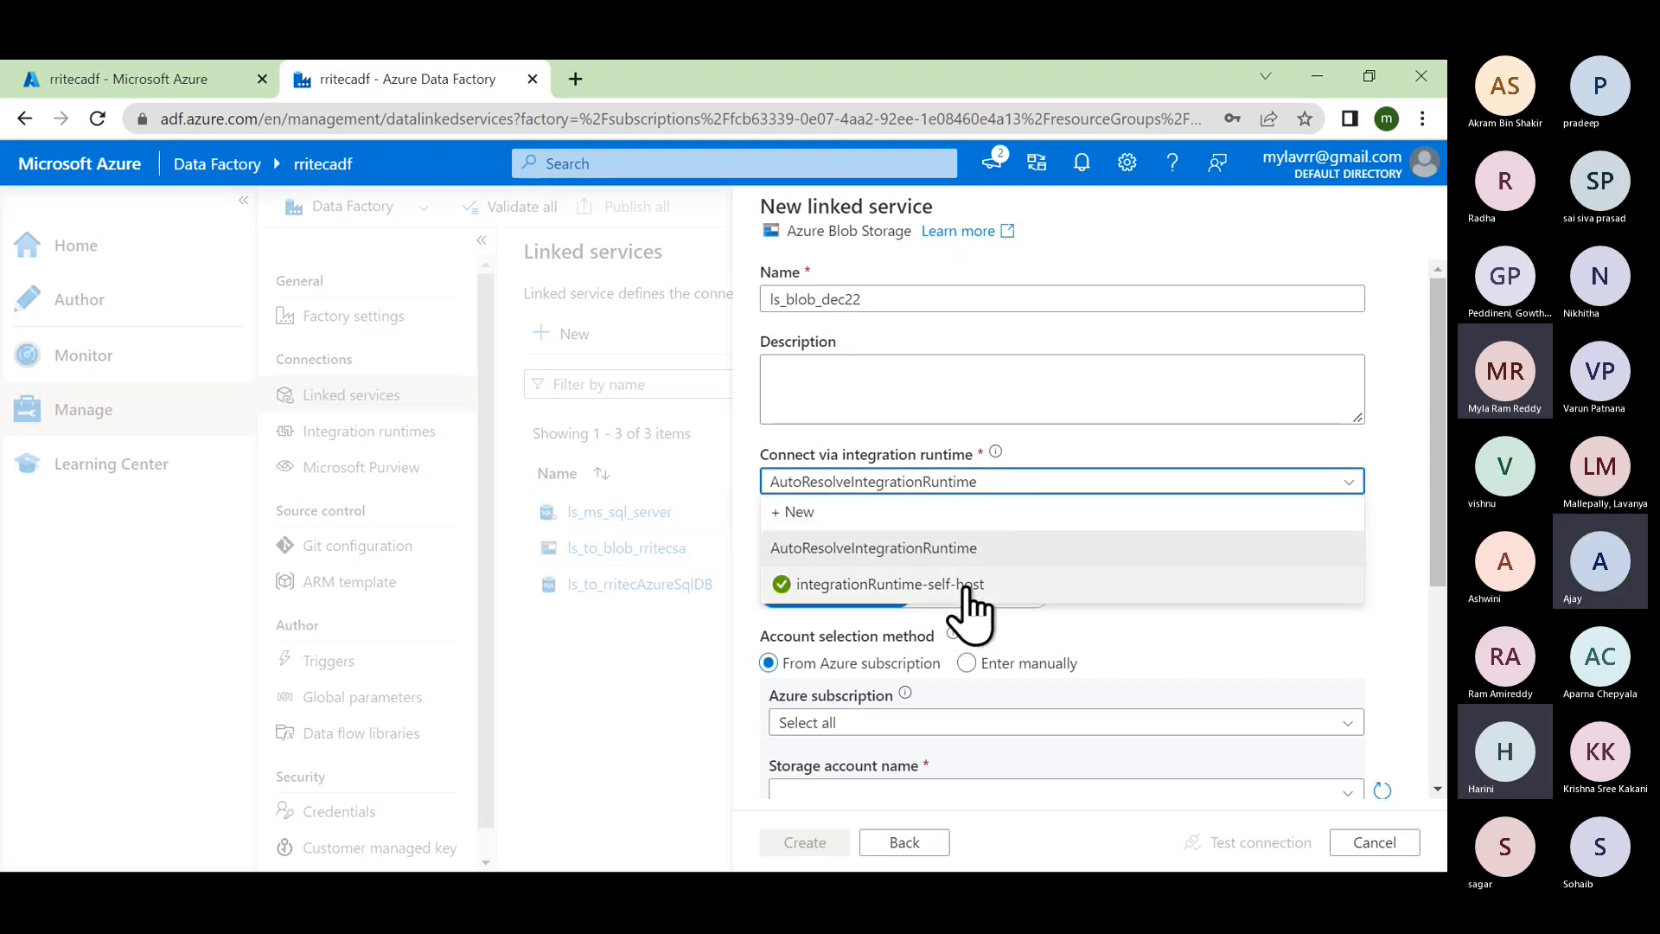
click(1040, 447)
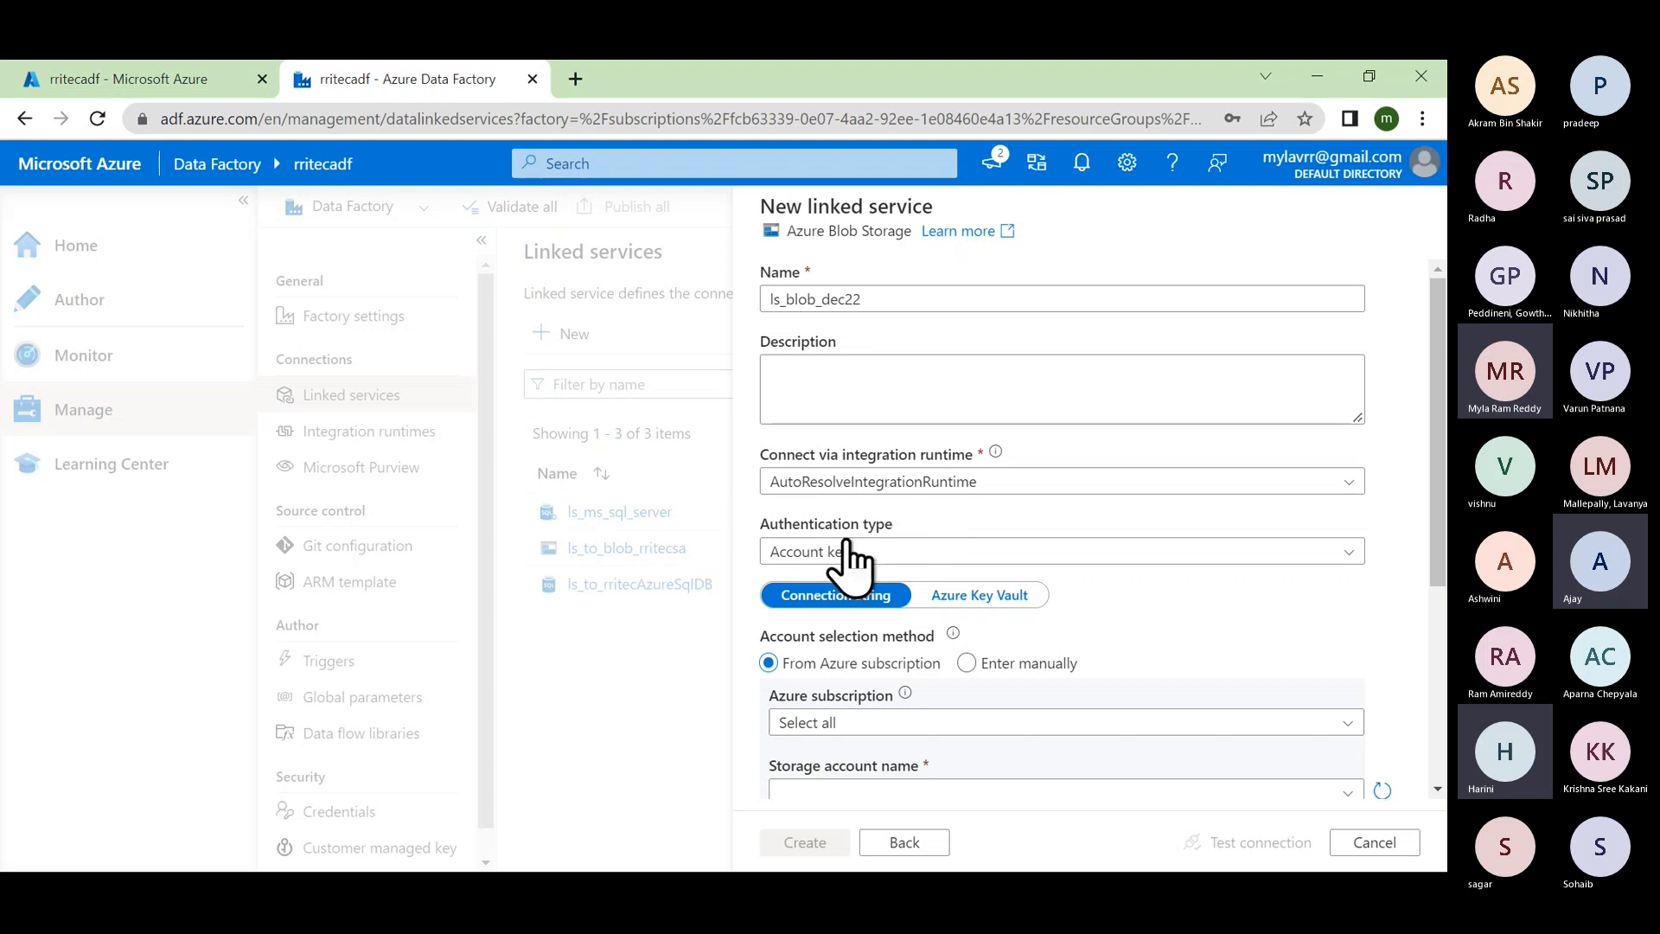
Step: Select the Azure for Students subscription and rritecsa storage account, then test the connection
scroll(858, 568, down, 3)
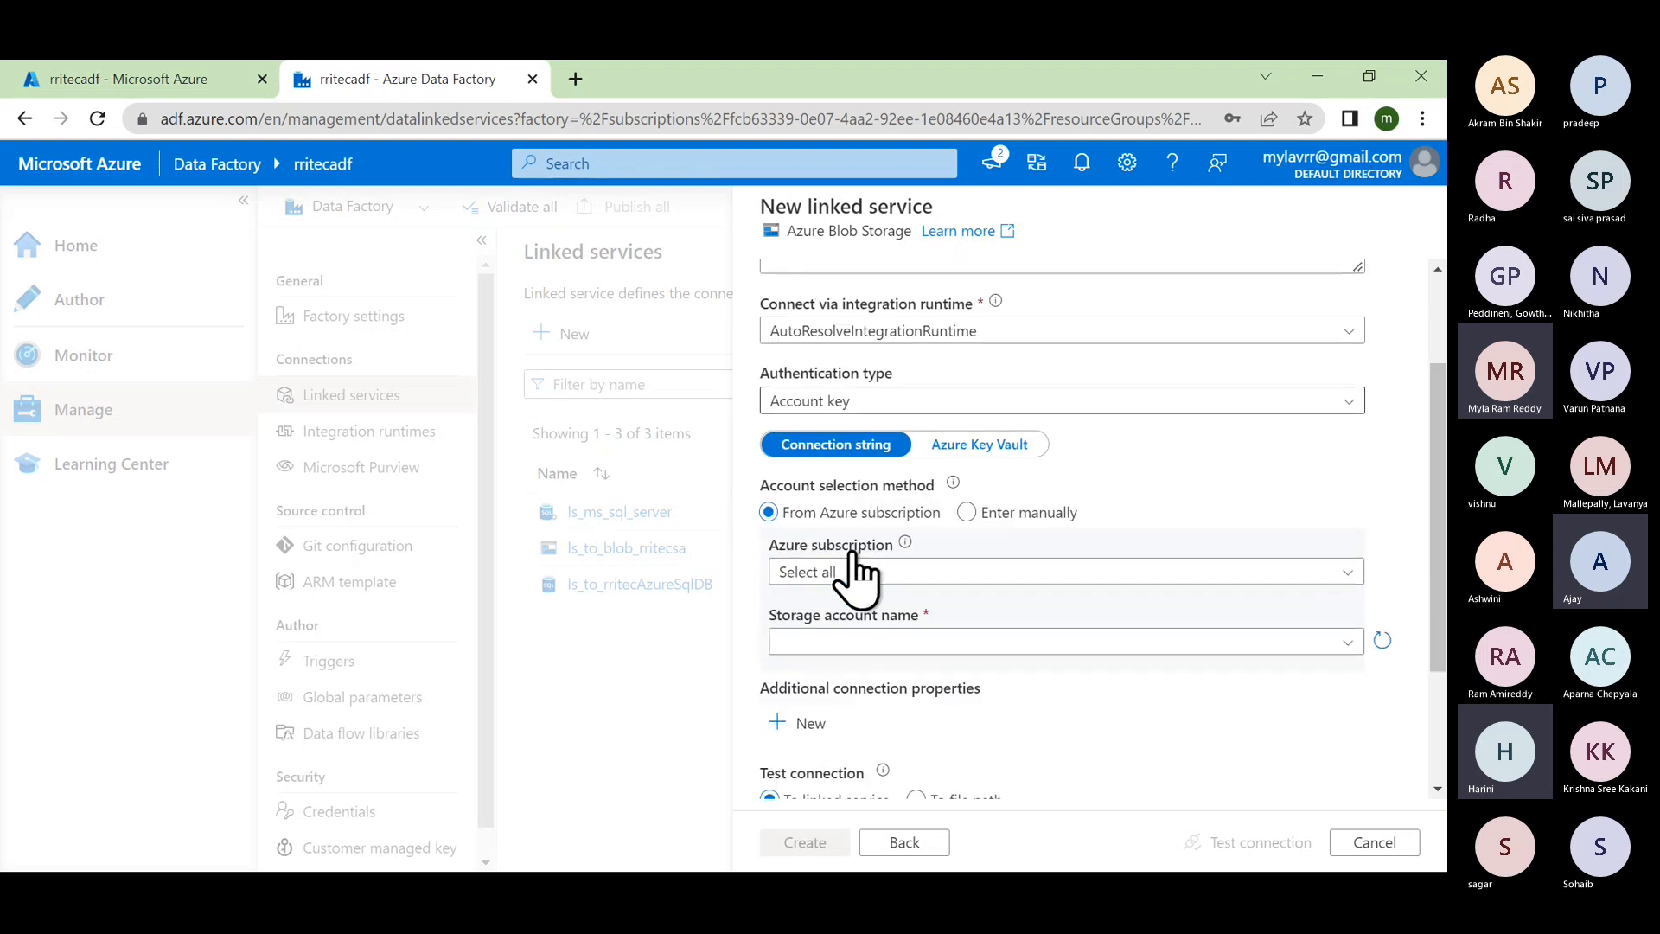
click(835, 575)
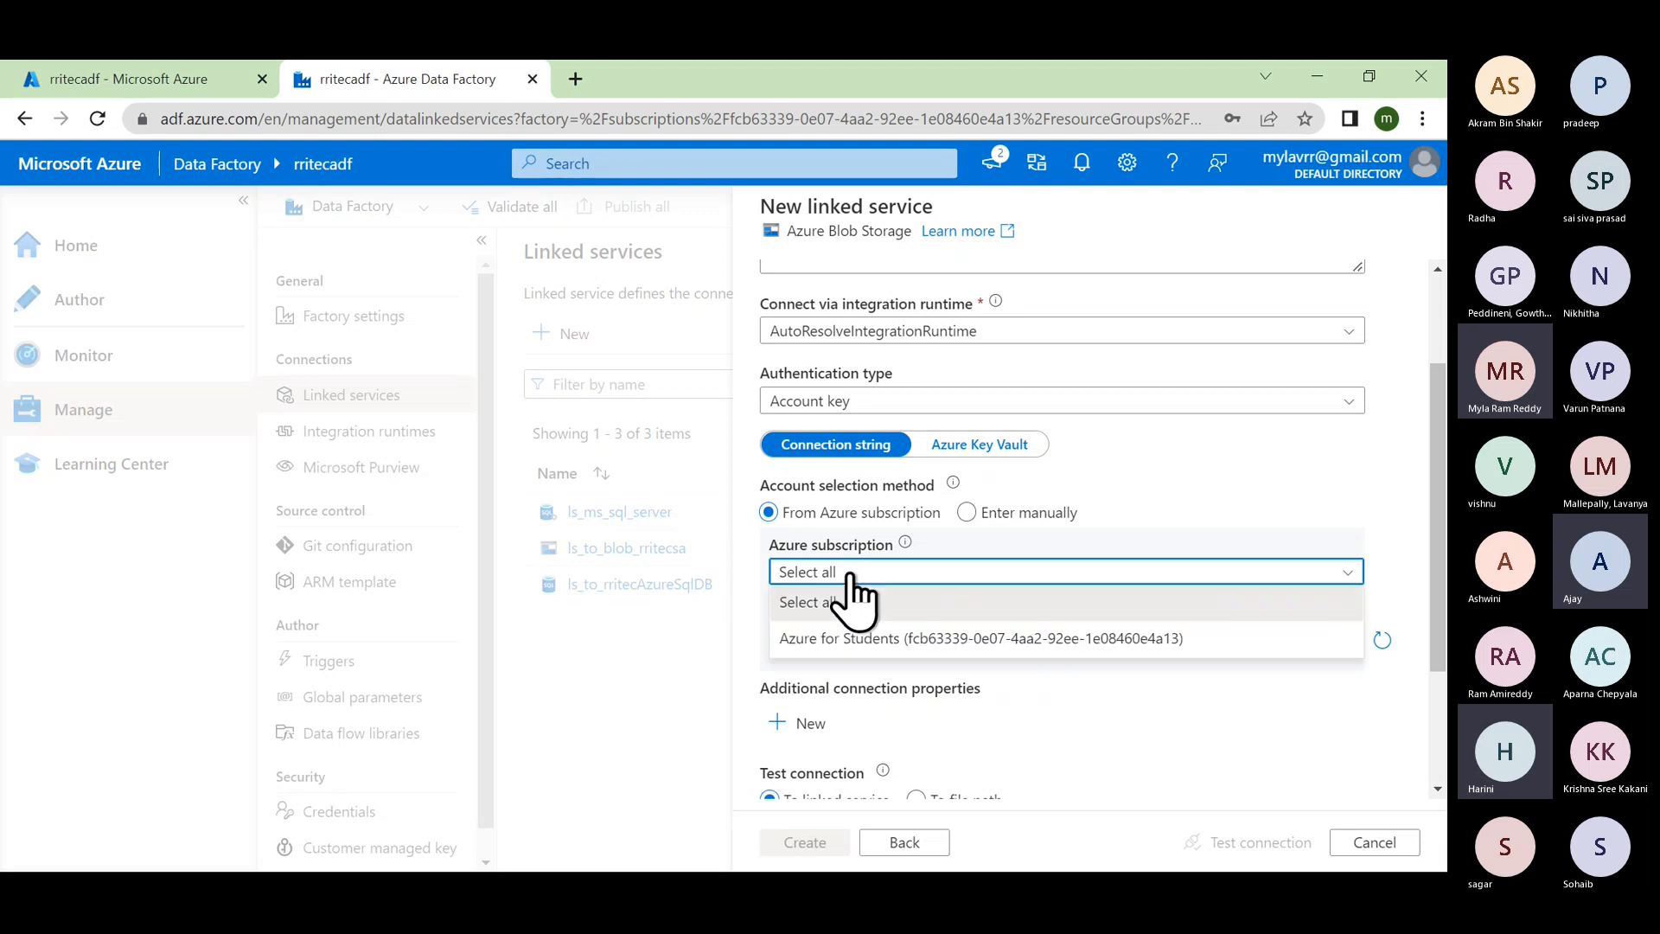
click(849, 640)
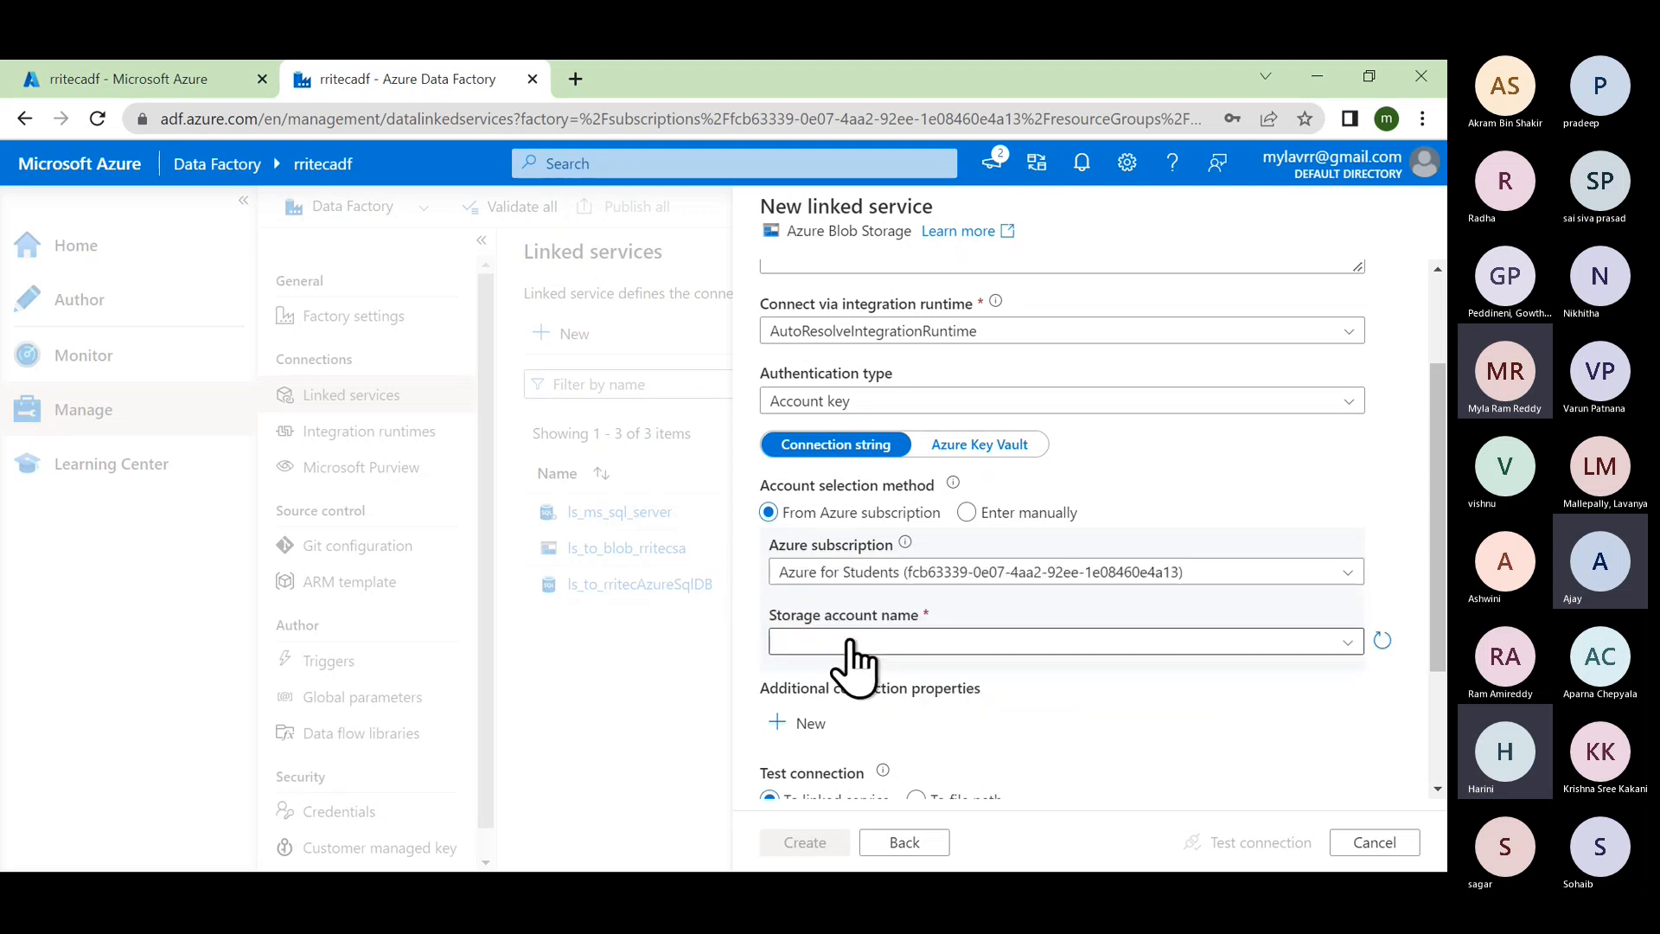
click(834, 642)
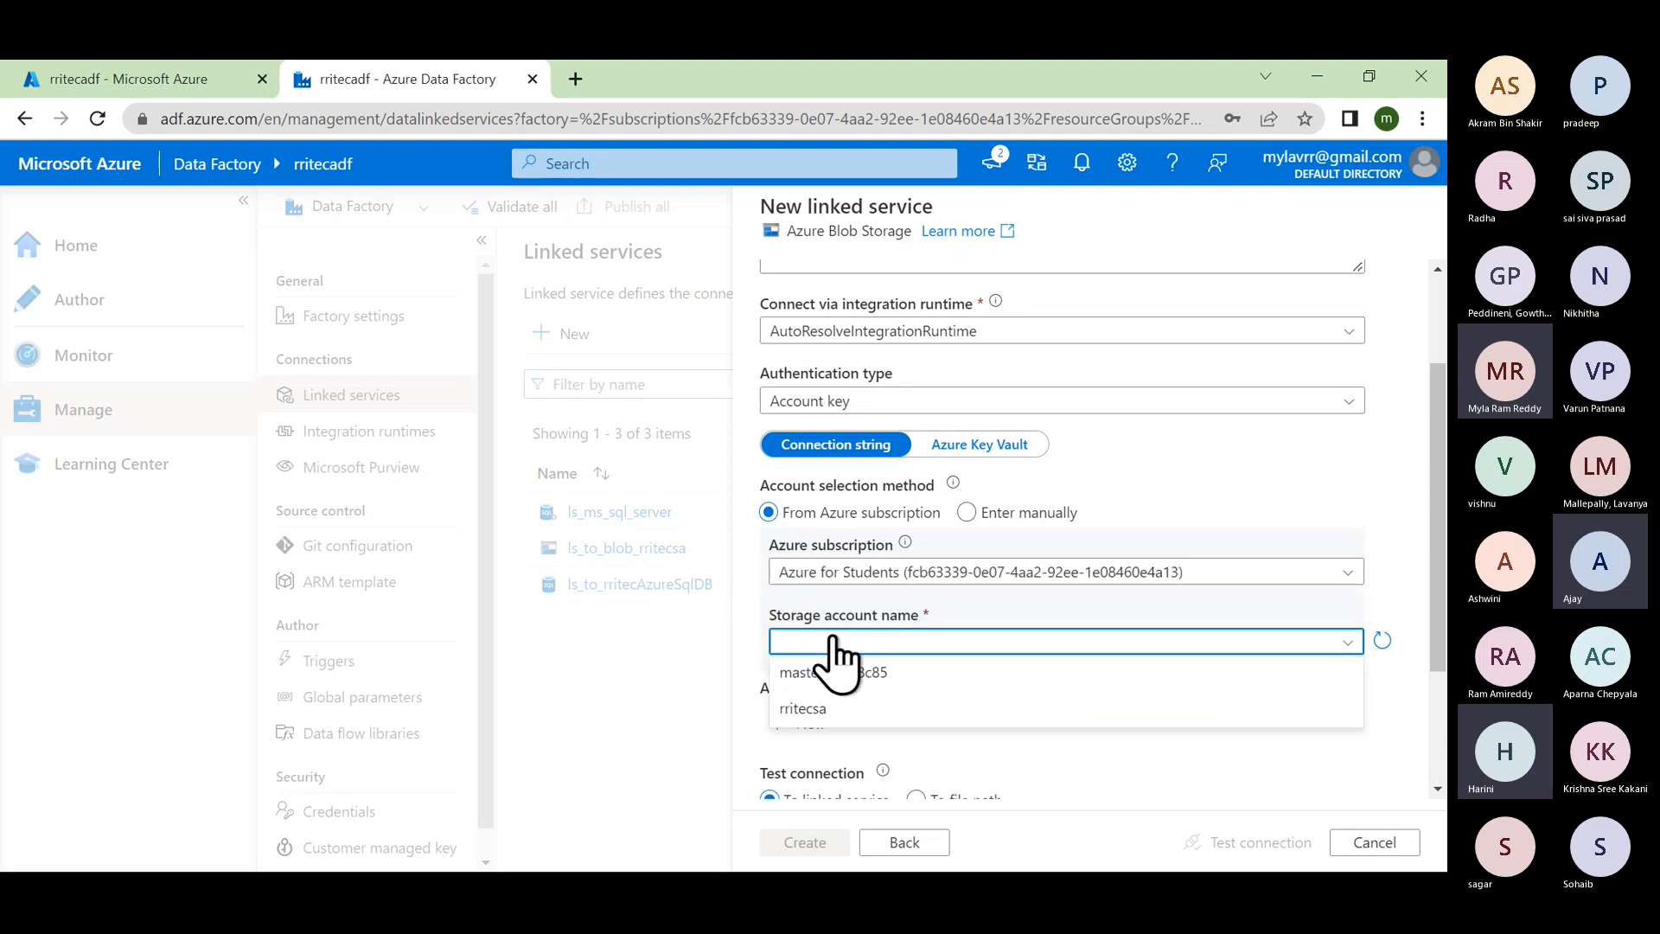
click(826, 711)
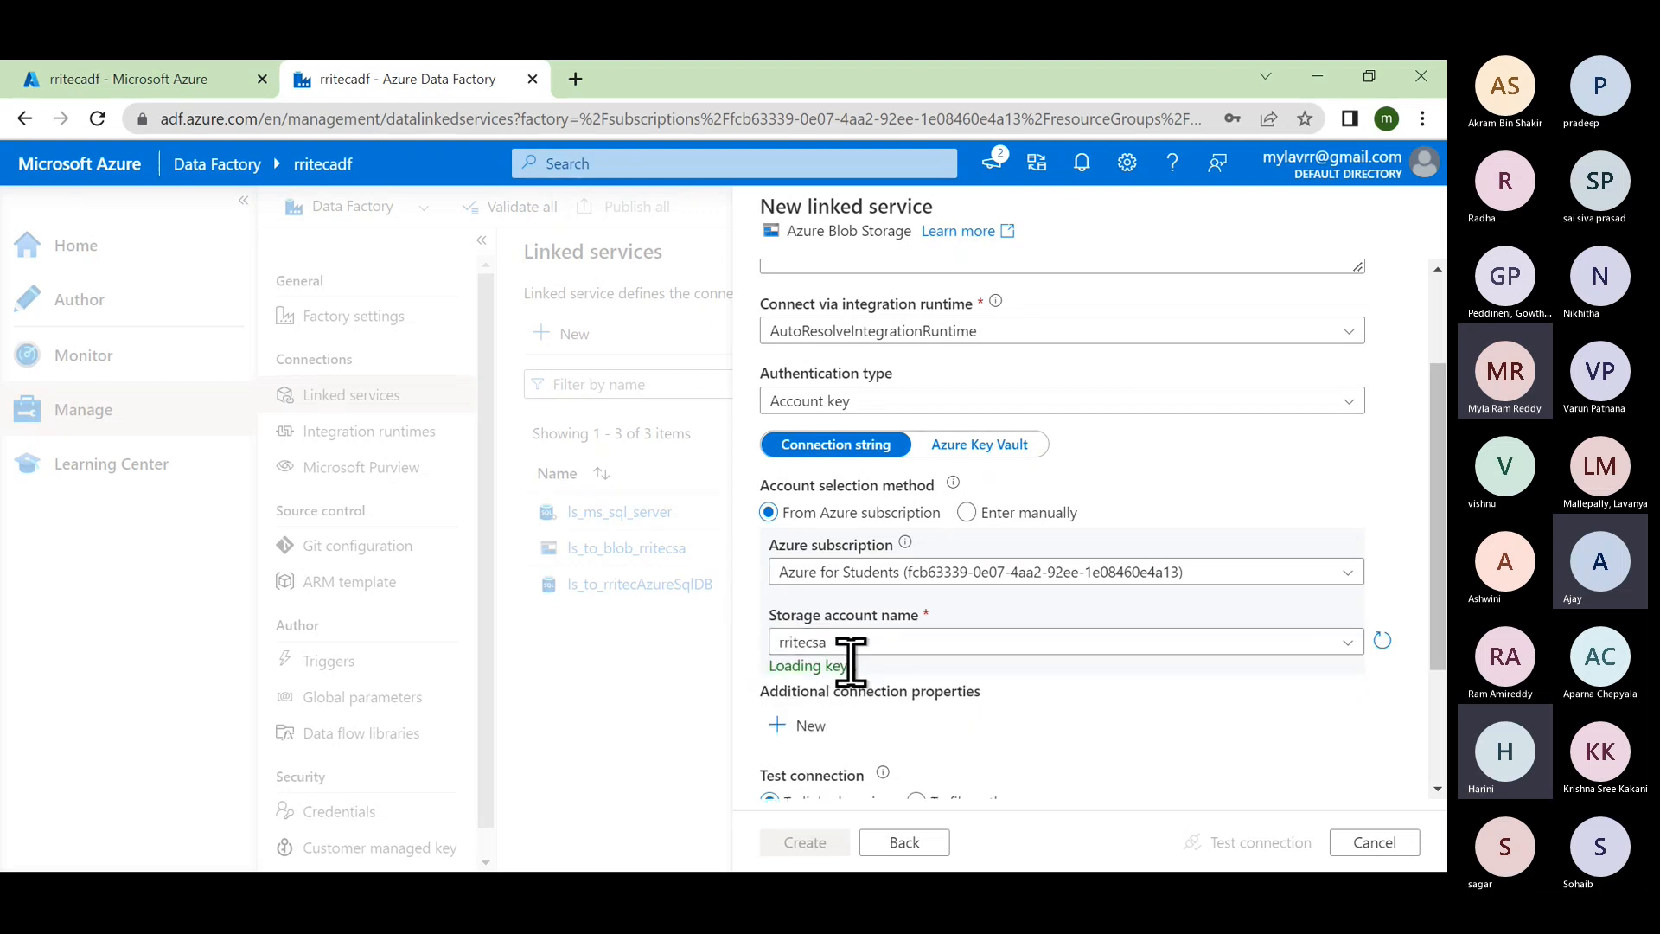
scroll(915, 714, down, 3)
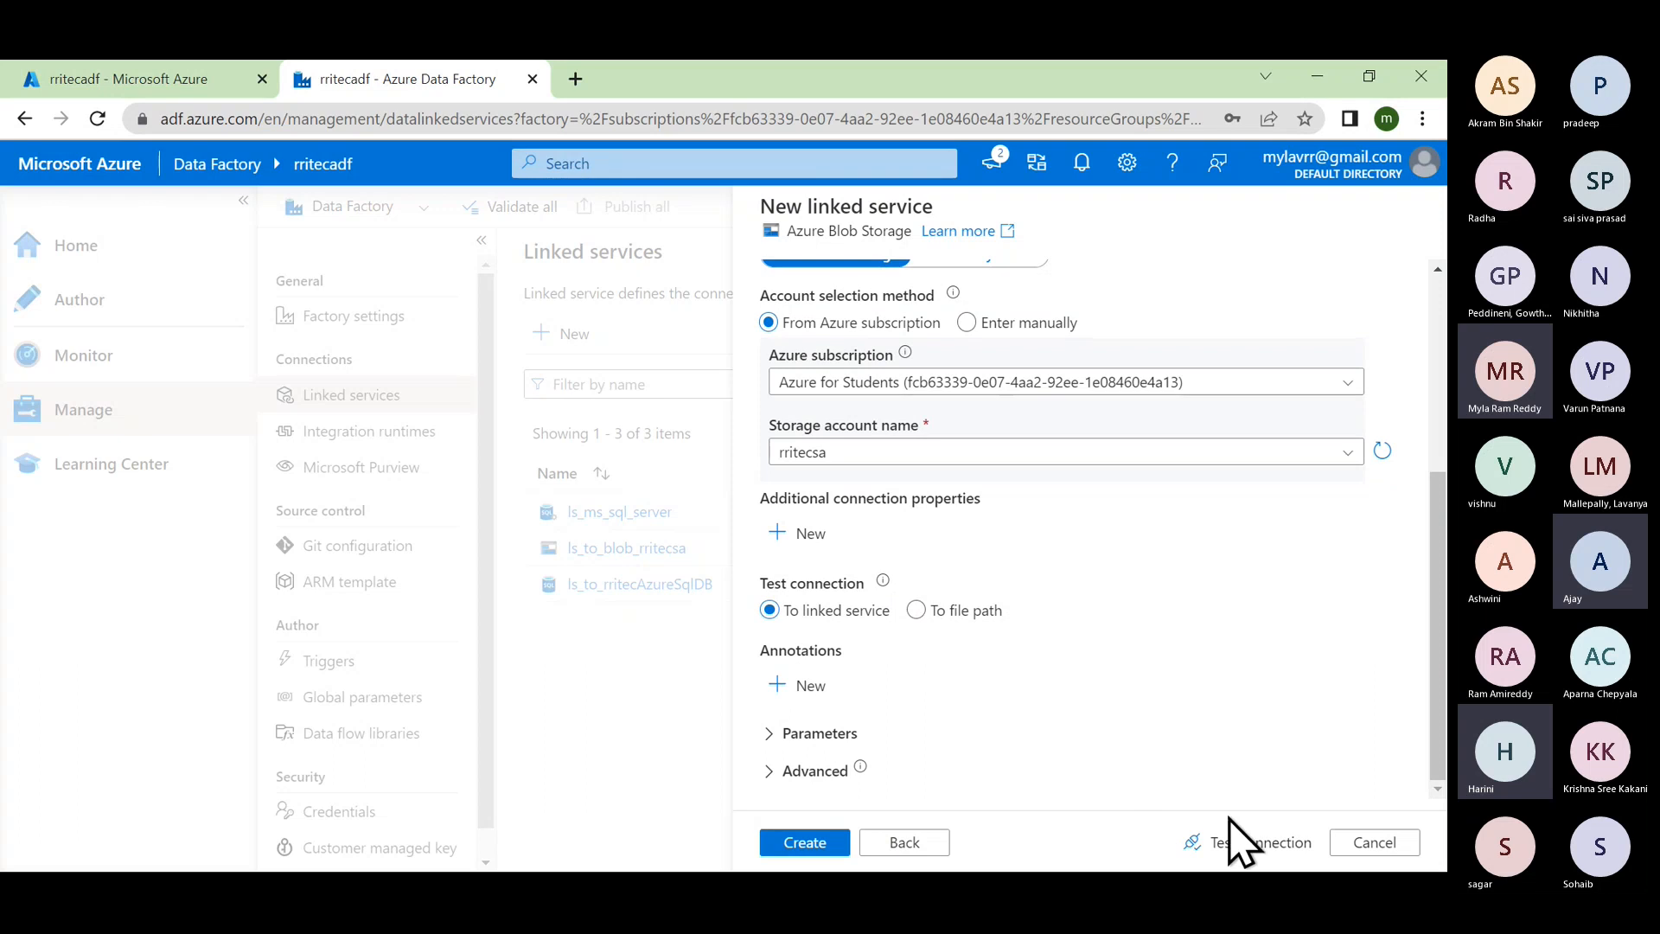
click(1254, 849)
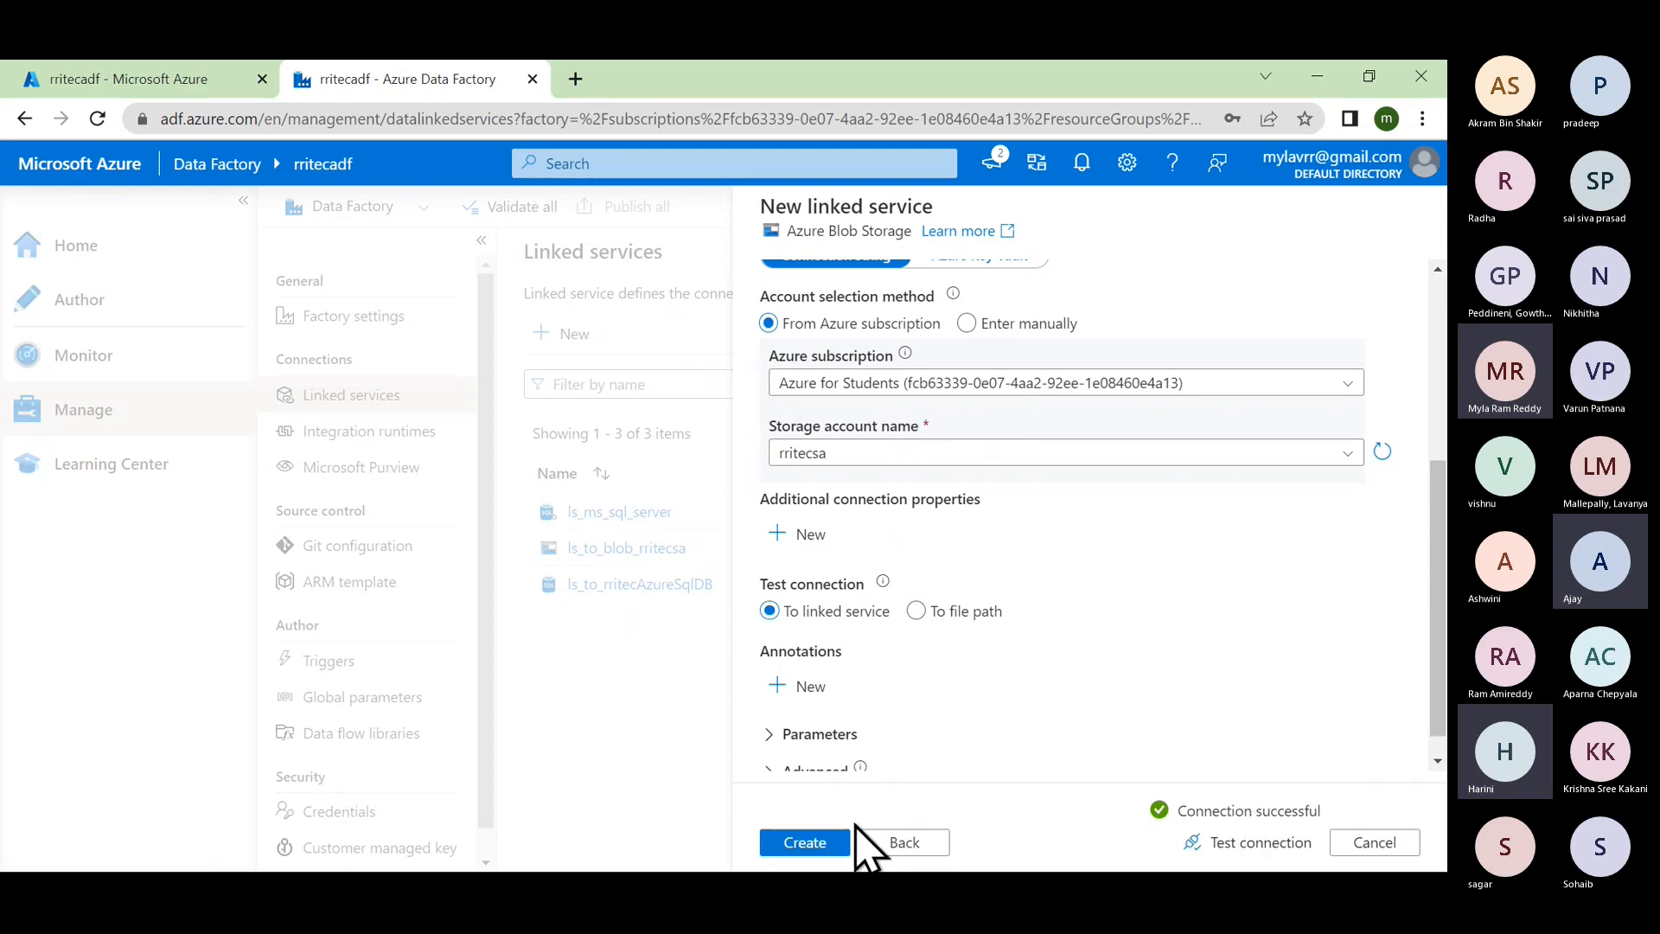
Step: Create ls_blob_dec22 and highlight 'data store' in the Linked services description
click(804, 843)
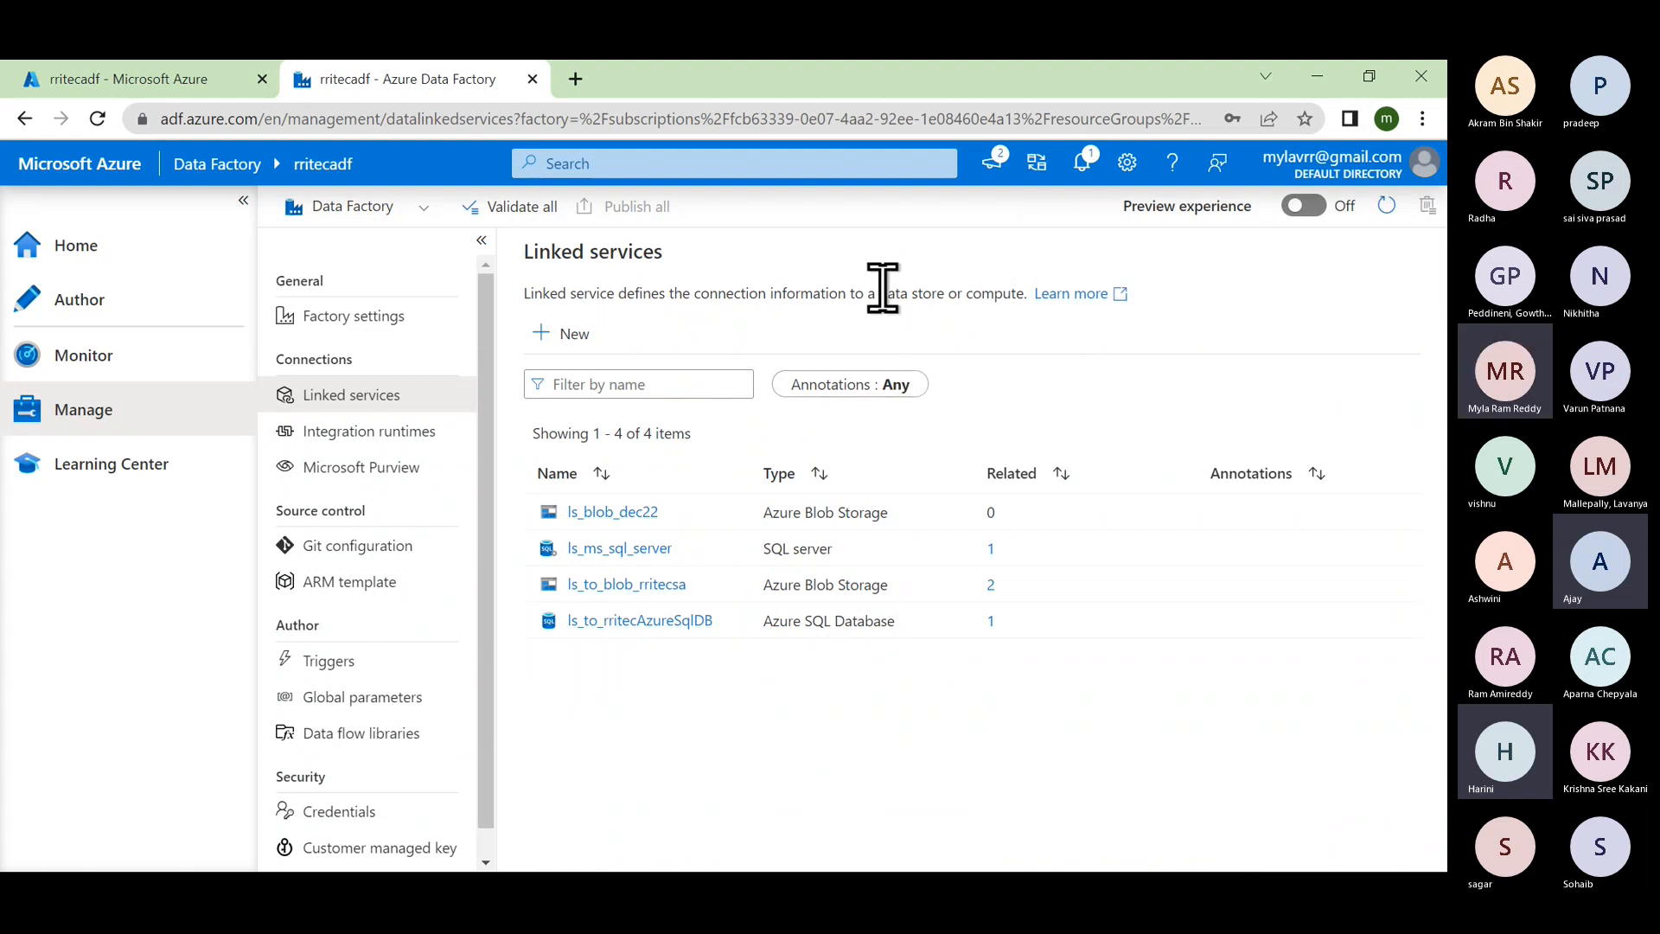
drag(879, 293, 1023, 293)
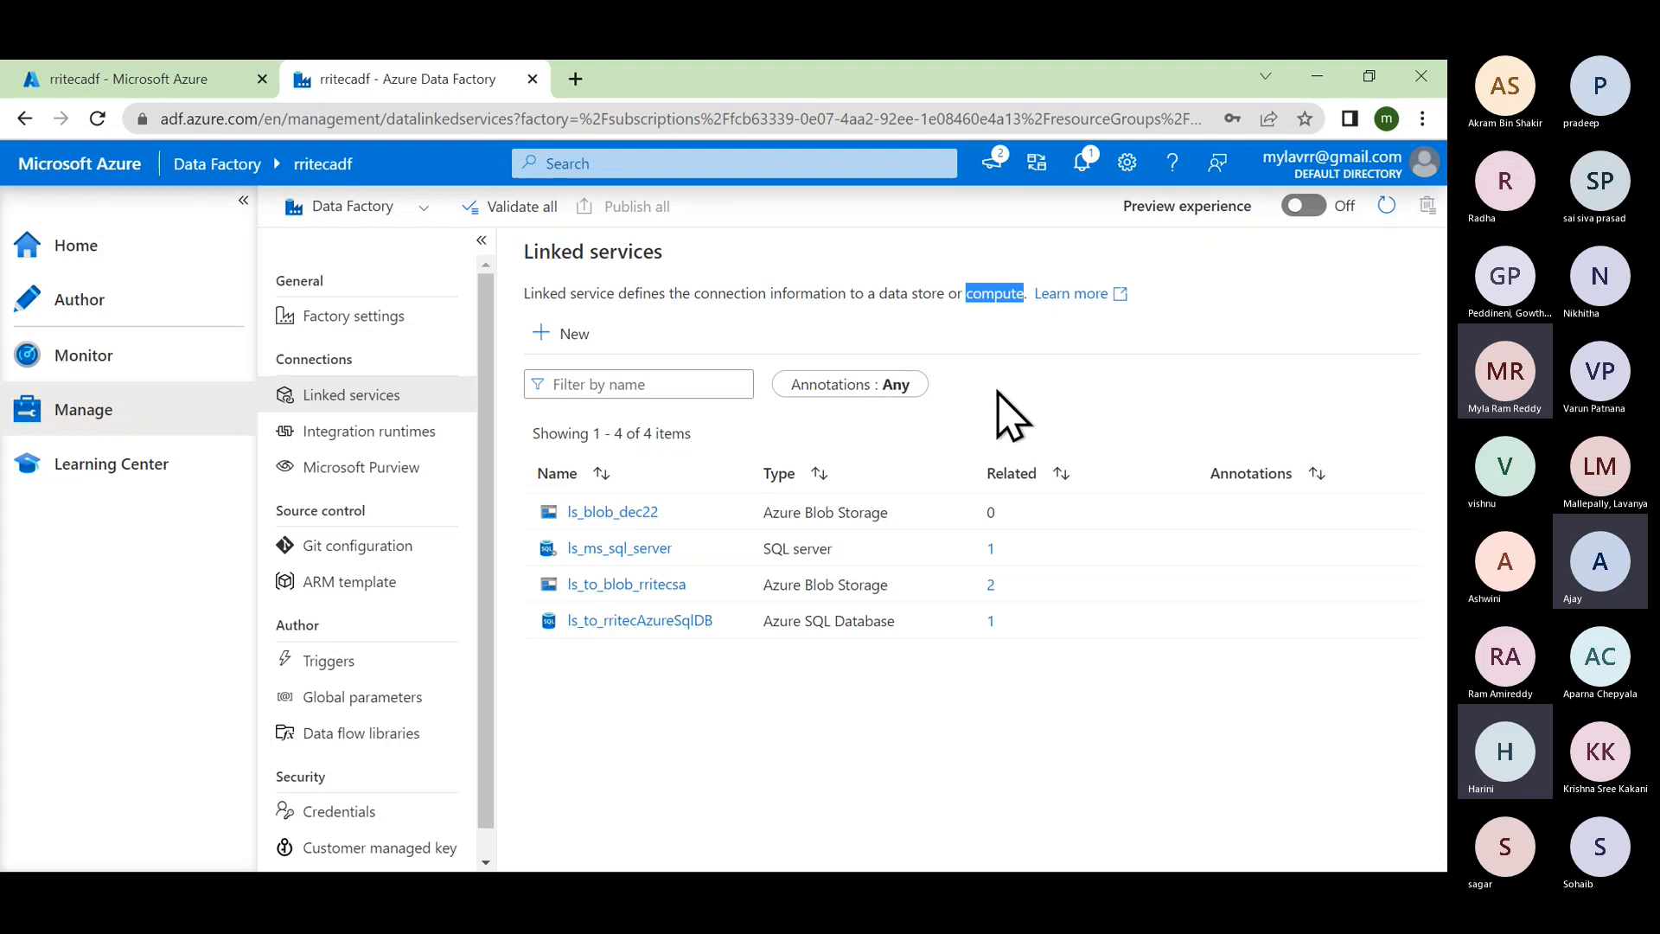
drag(880, 288, 1026, 295)
click(978, 291)
drag(880, 290, 945, 287)
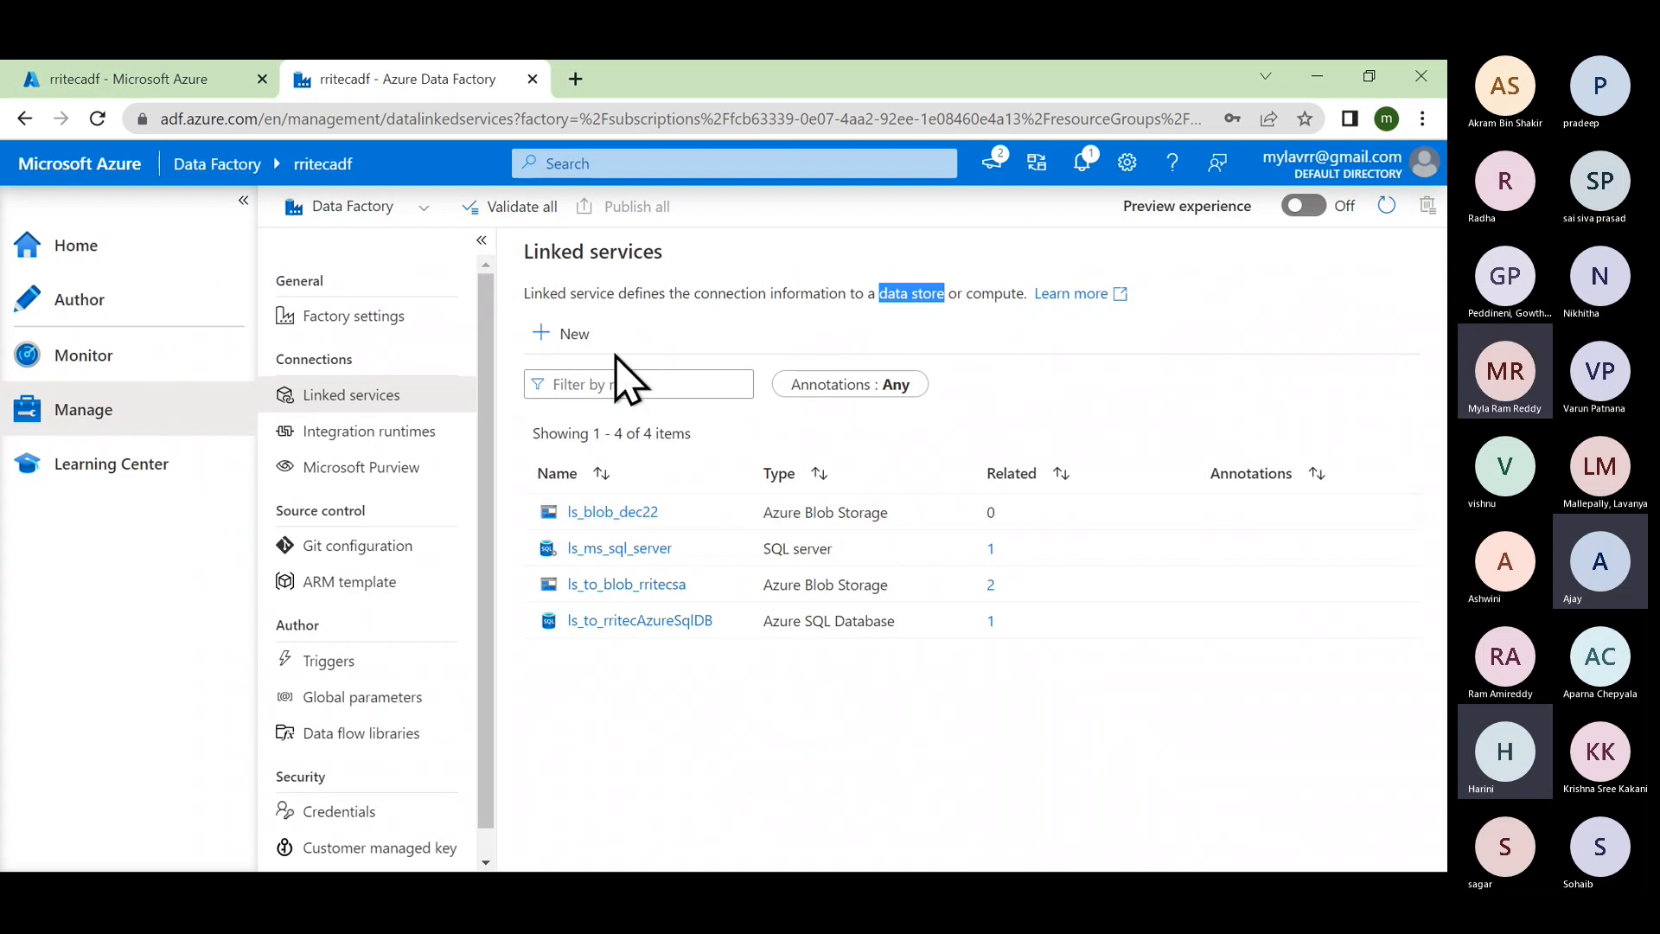
Step: Add an Azure SQL Database linked service, found by searching 'sql', named ls_azuresqldb_dec22
click(576, 337)
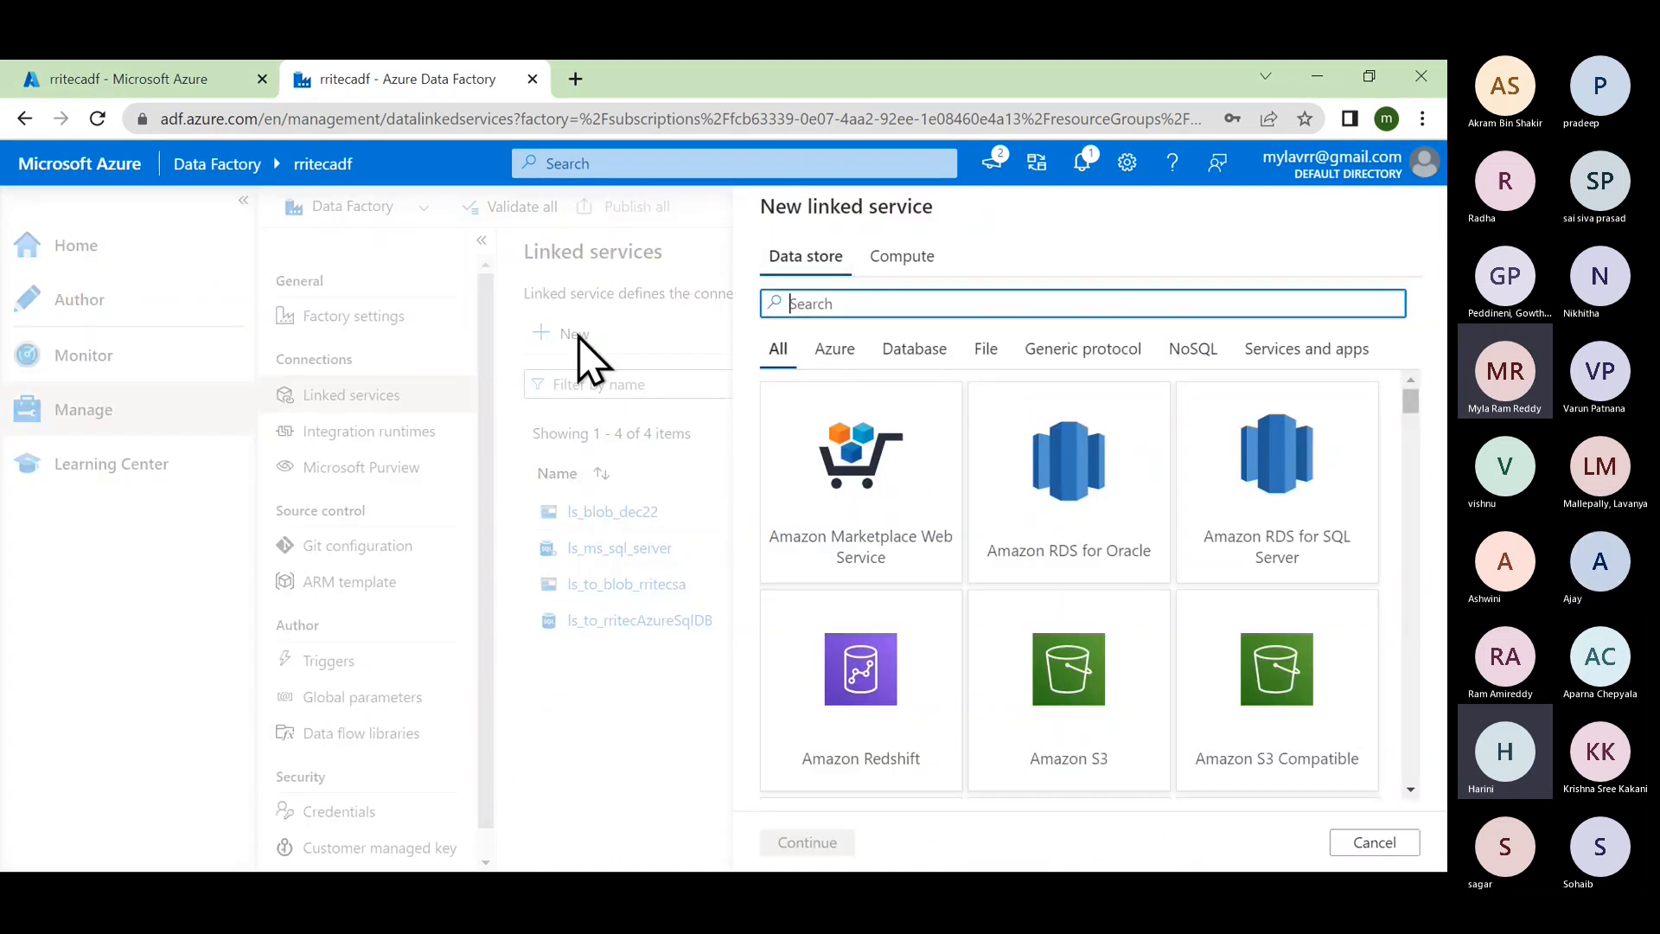
text(sql)
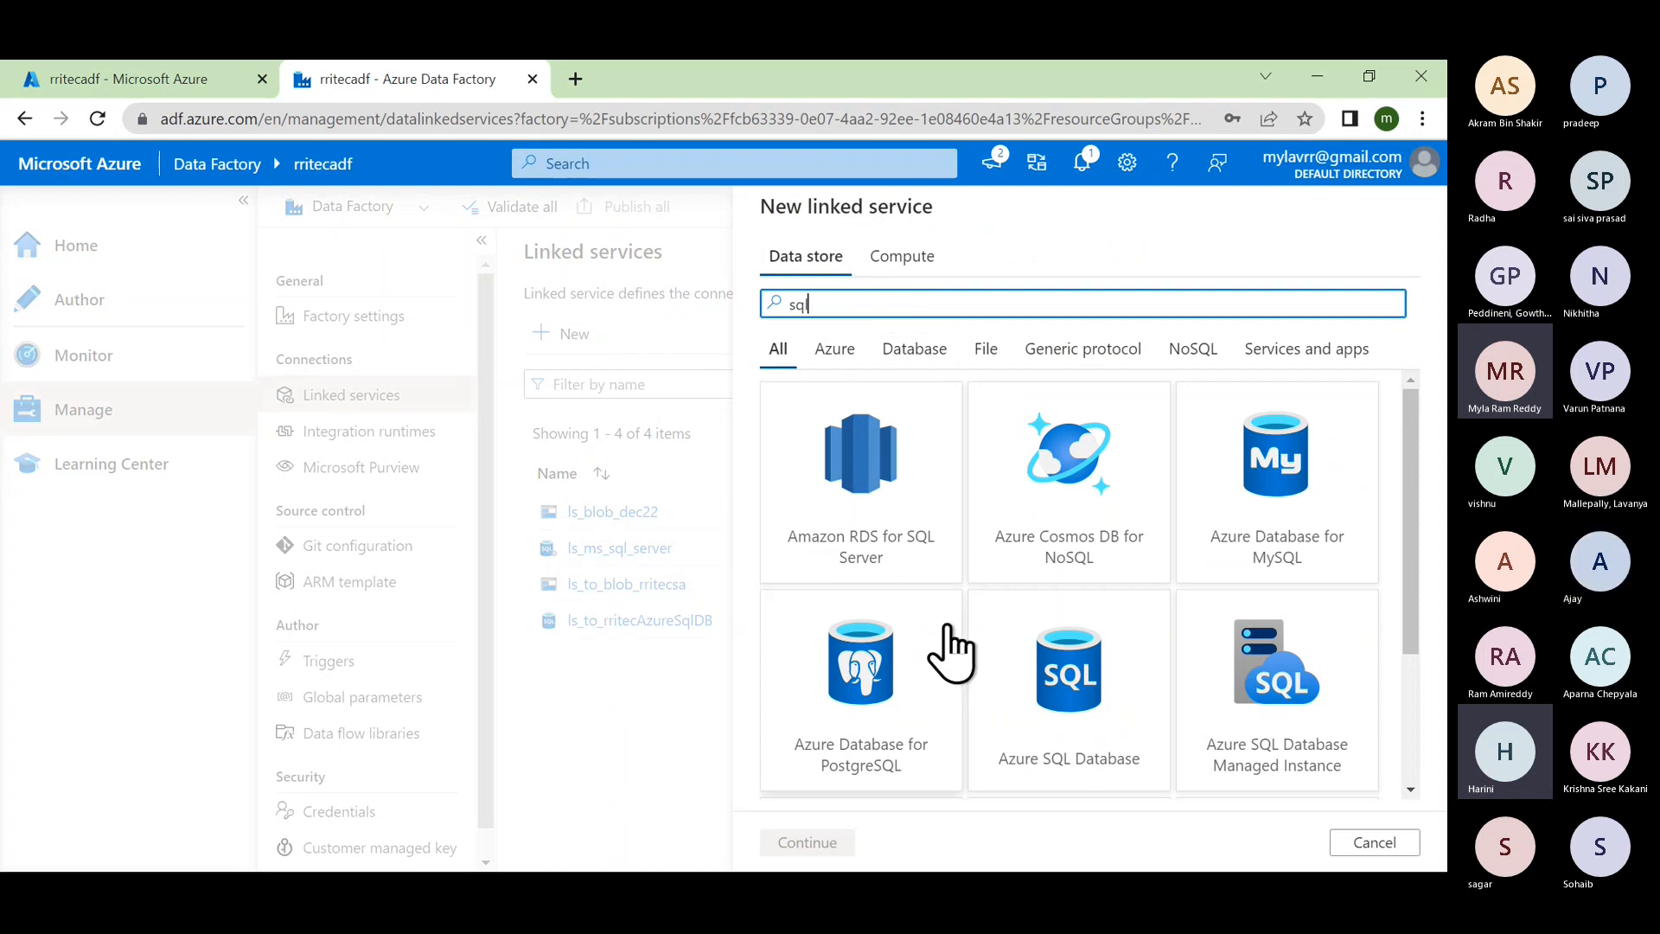
click(1072, 726)
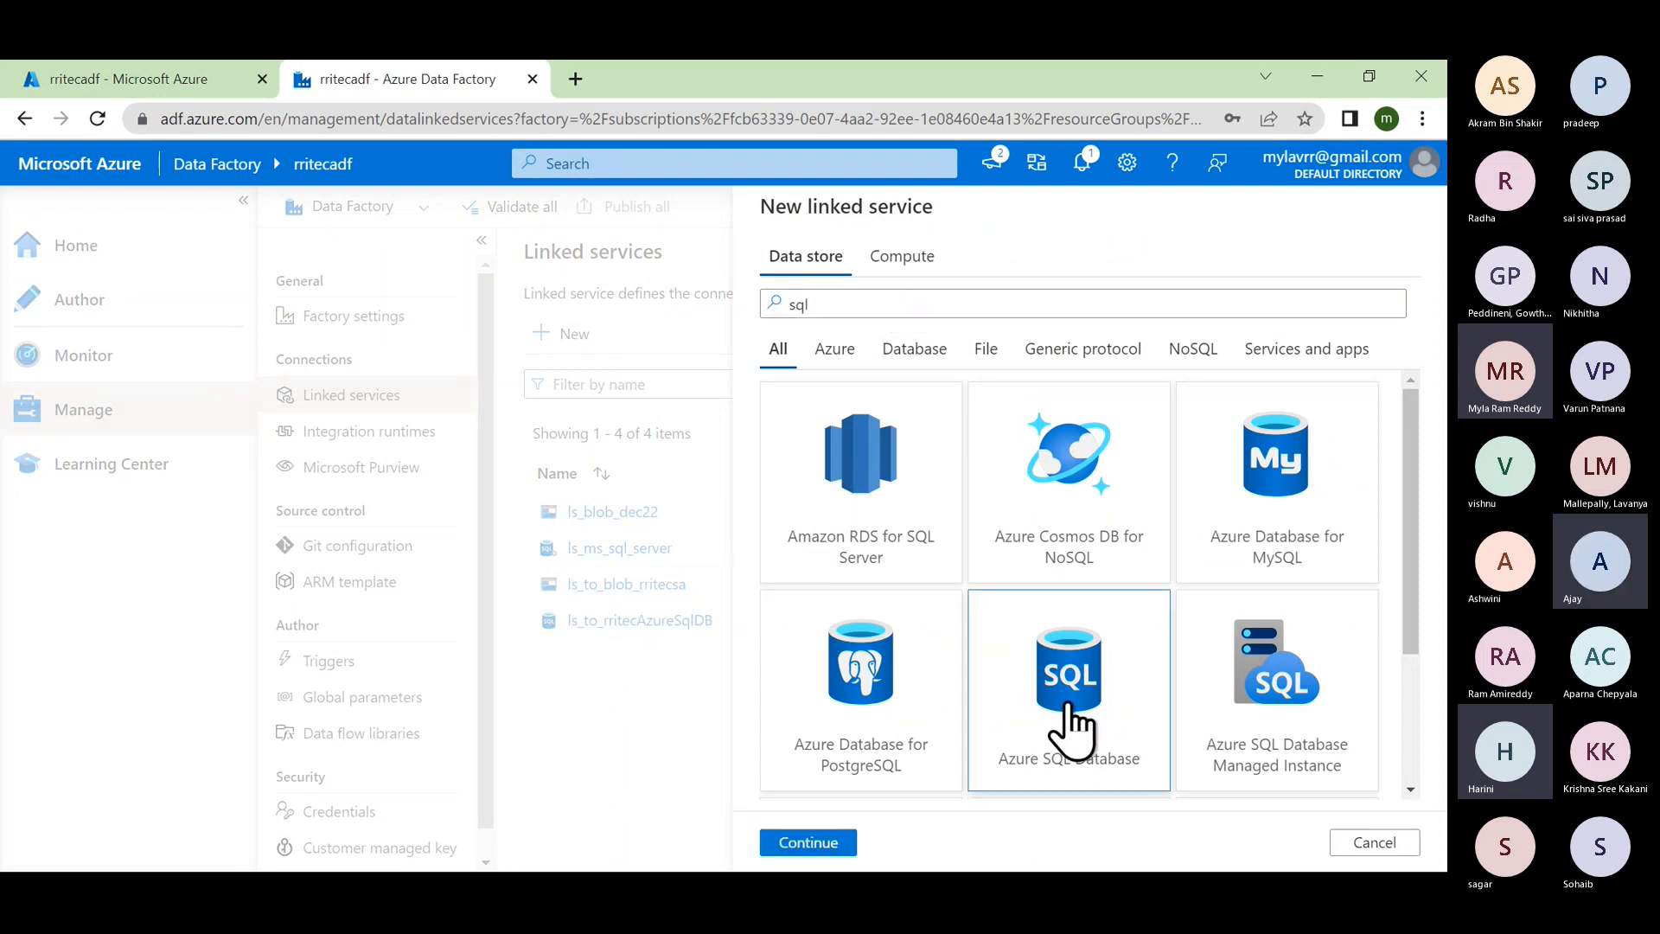
click(824, 845)
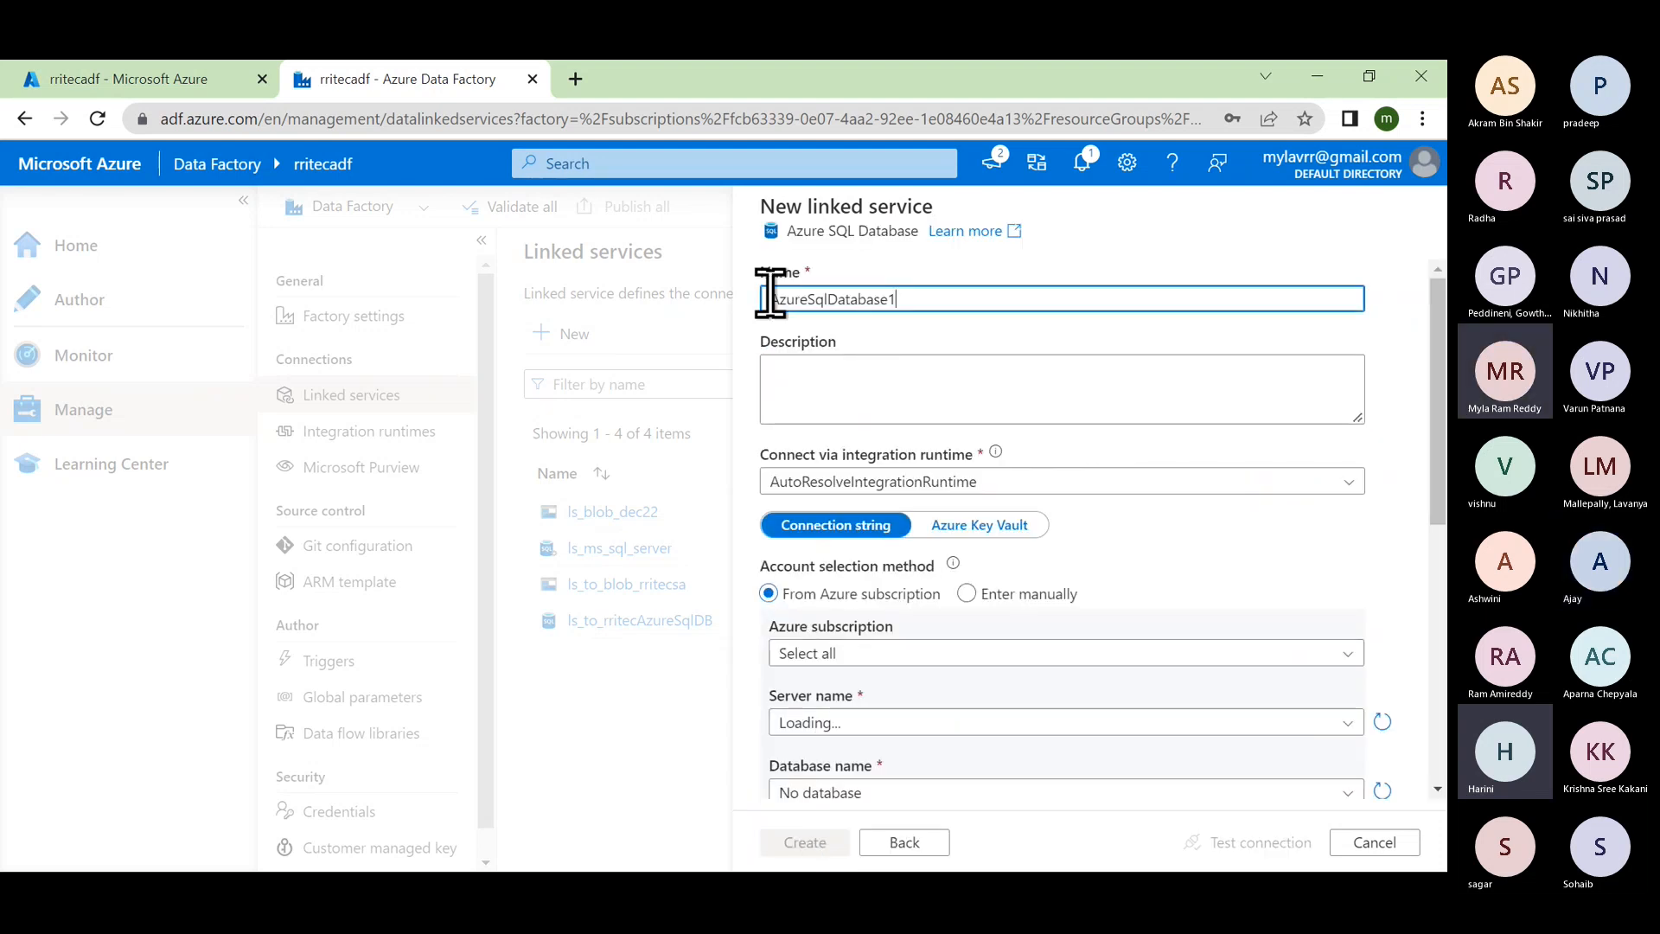
drag(913, 296, 737, 290)
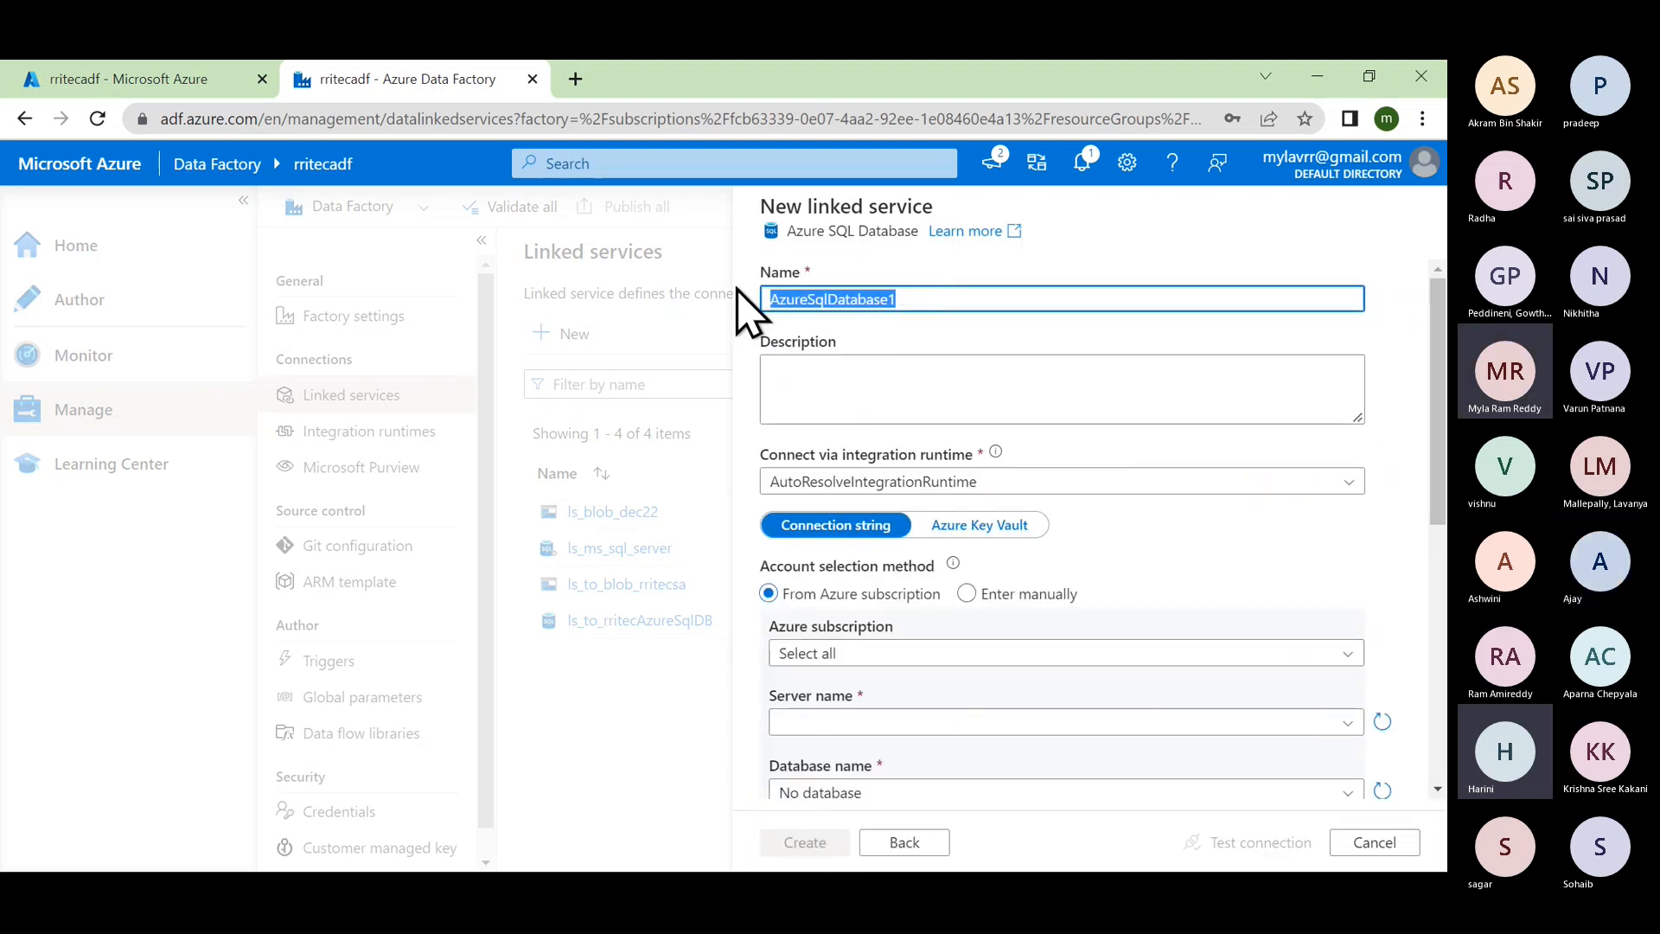
text(ls_)
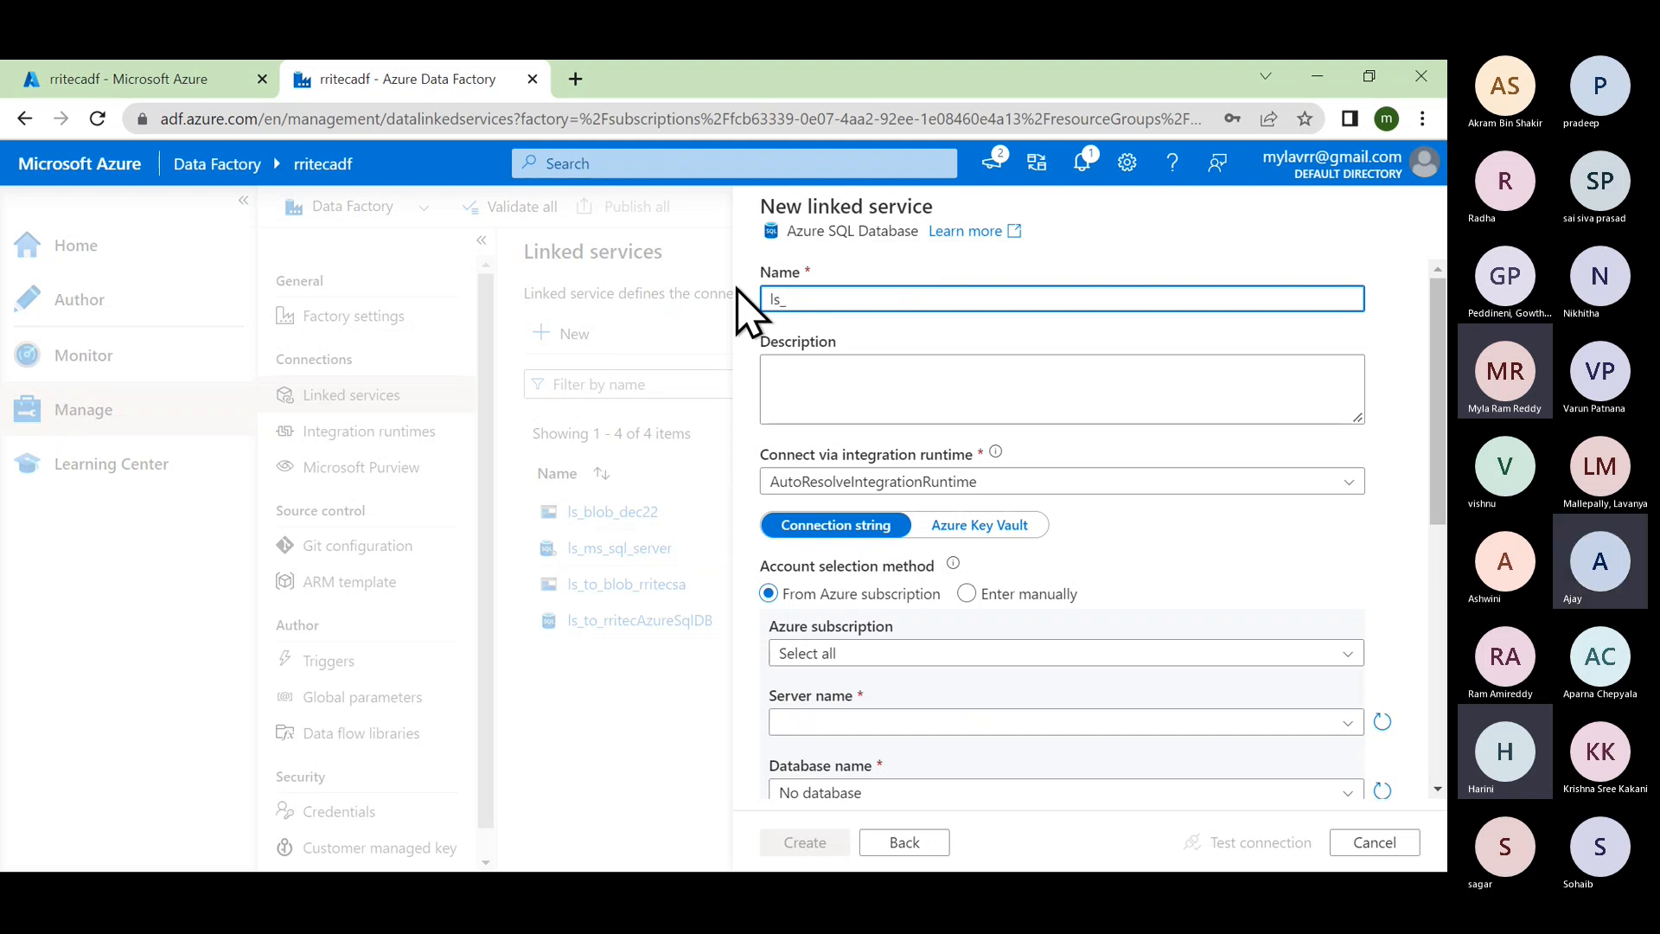
text(azure)
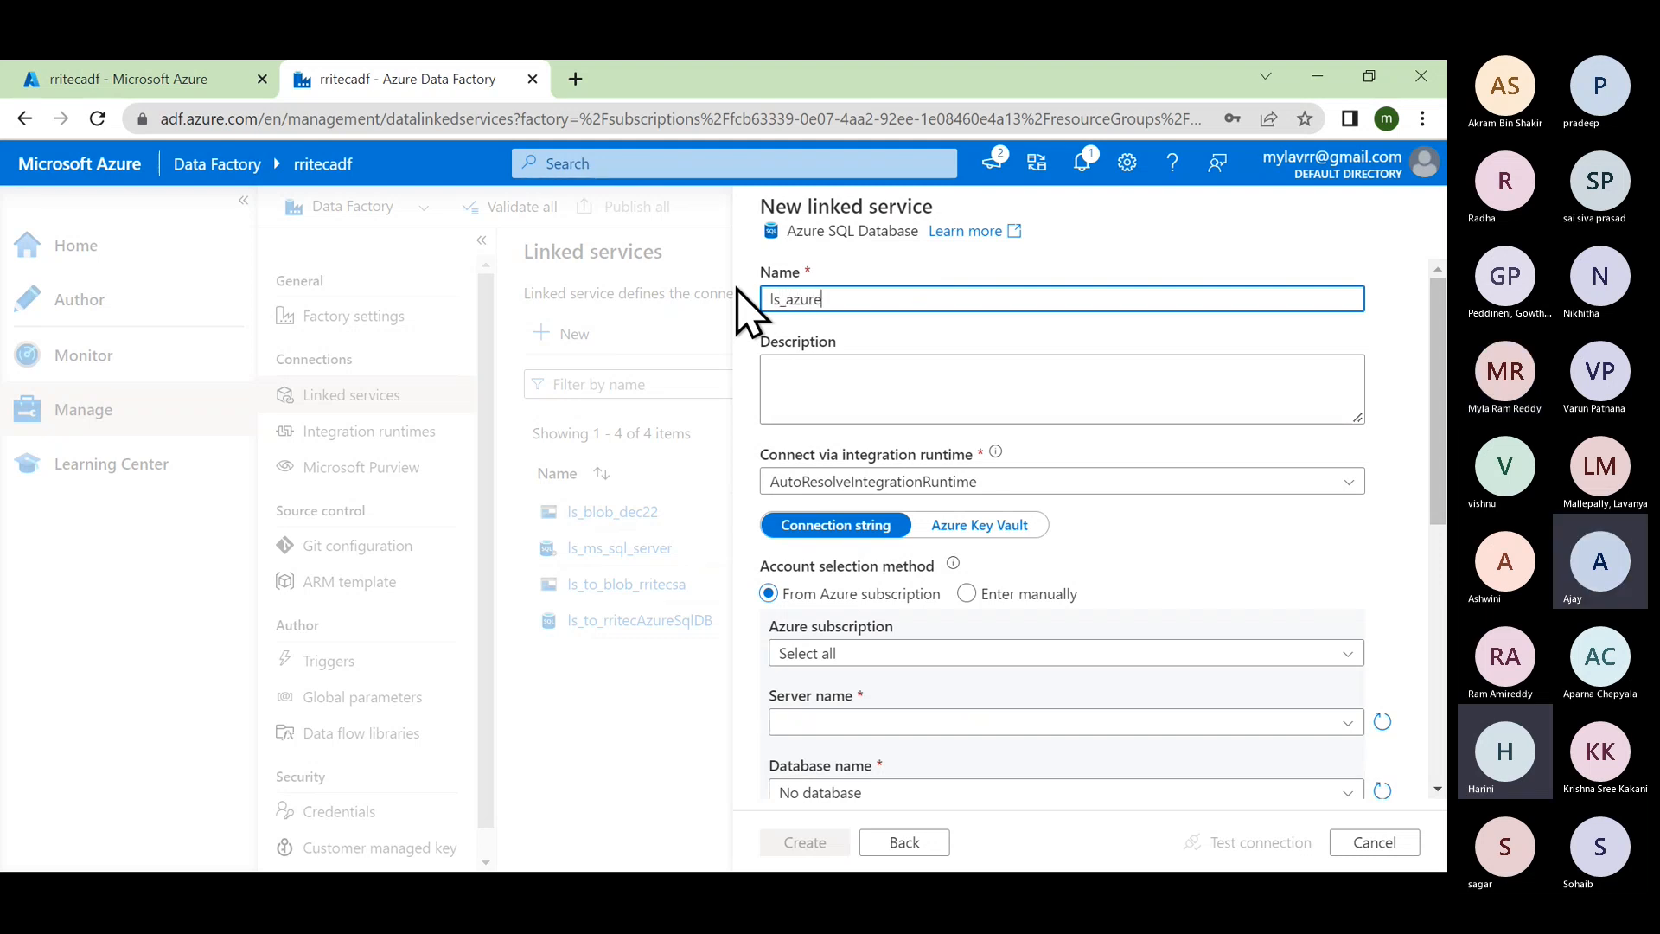
text(sql)
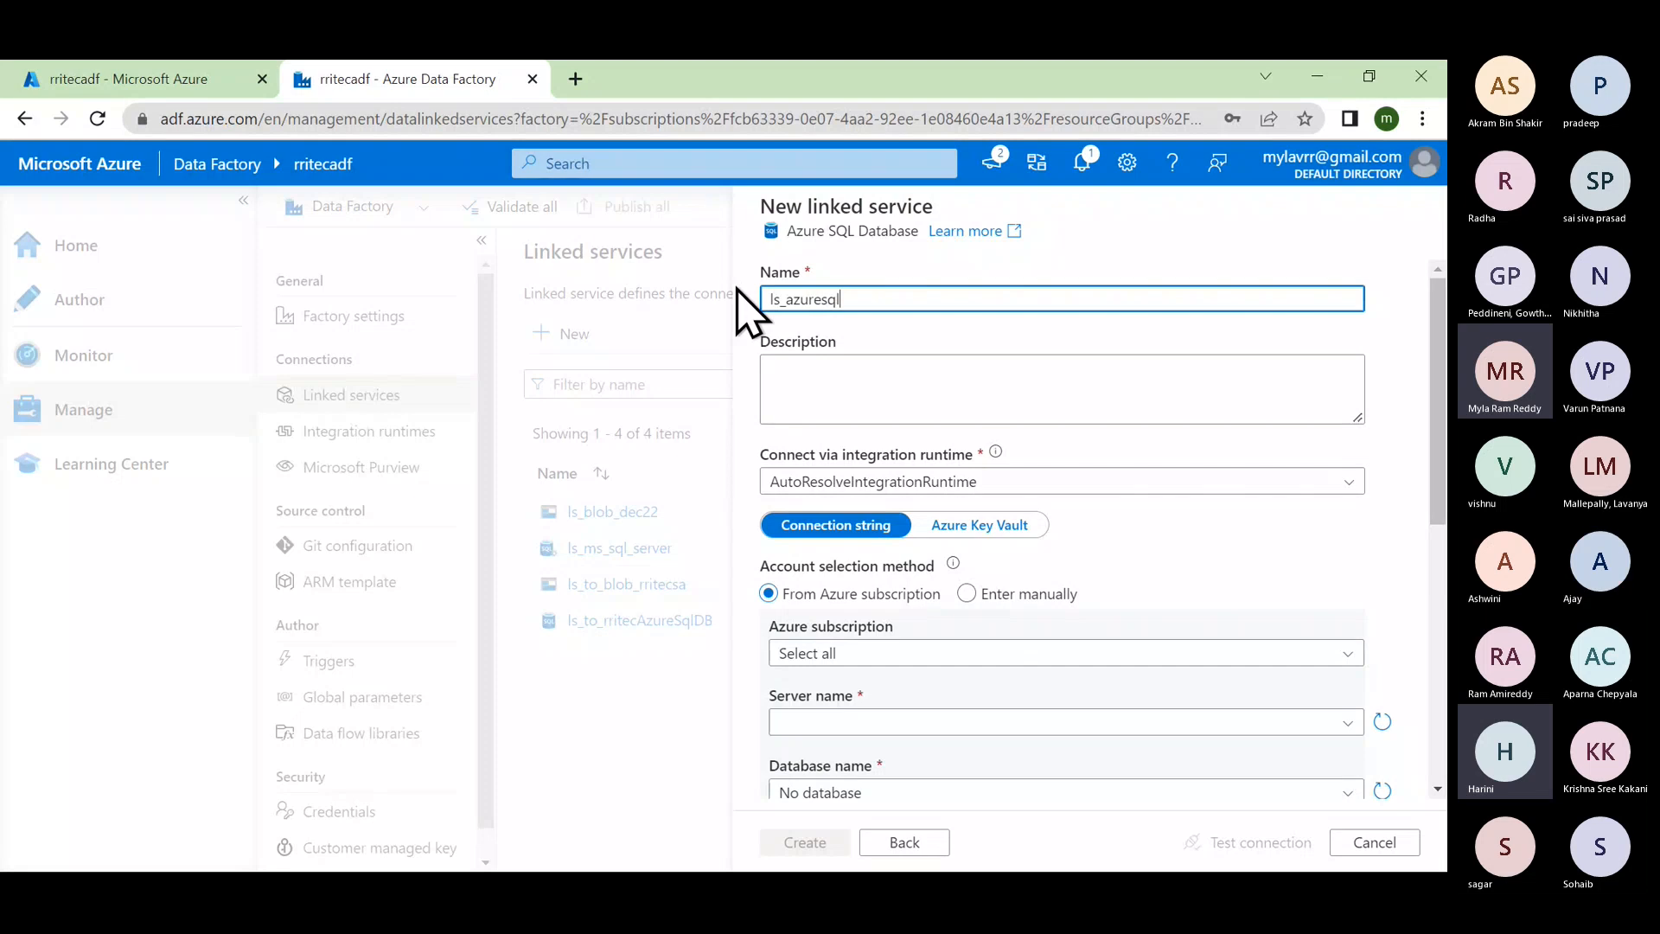
text(db_dec22)
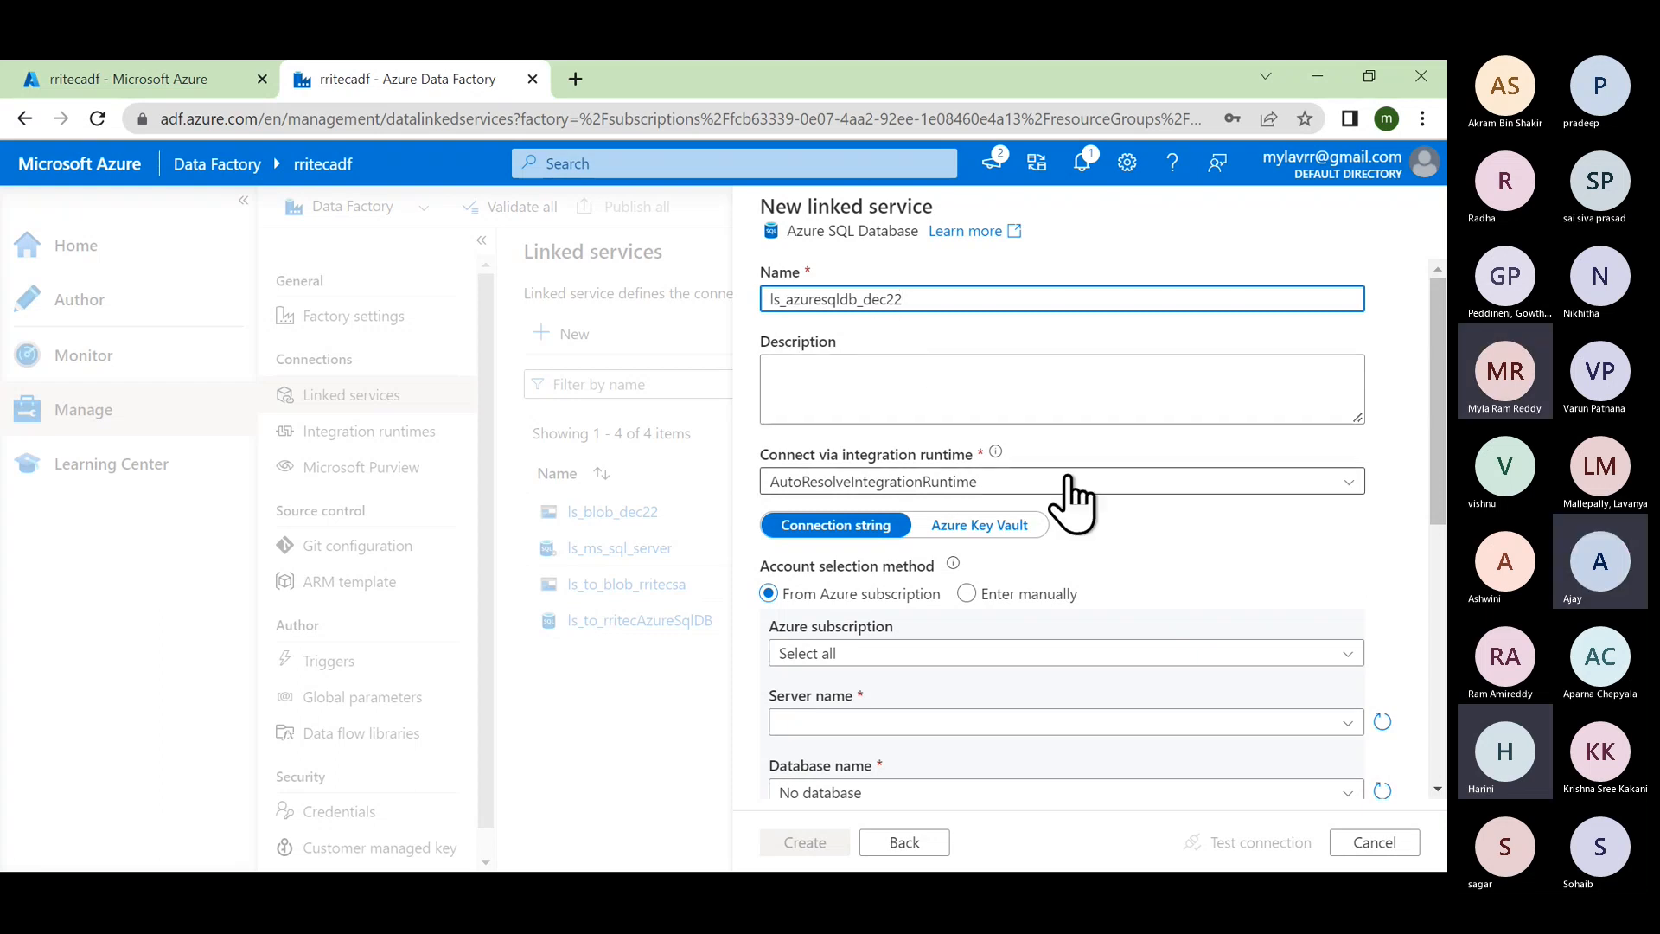
scroll(1072, 497, down, 2)
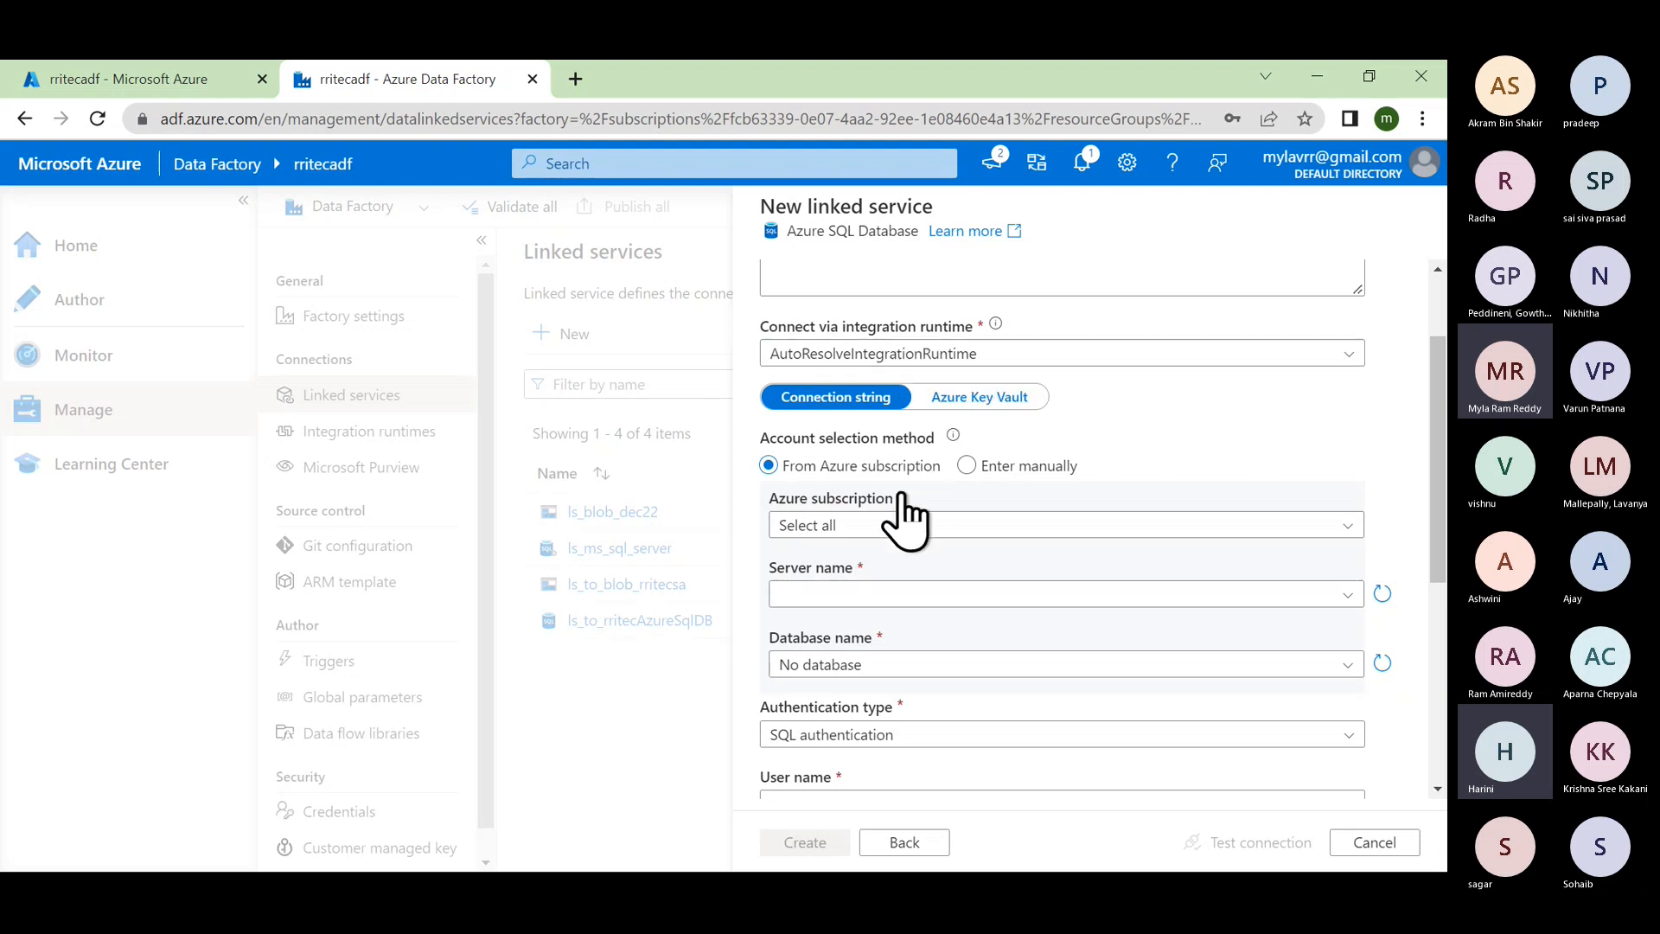
Step: Point the linked service at Azure for Students, server rritecazuresqlserver, database rritecazuresqldb
click(851, 521)
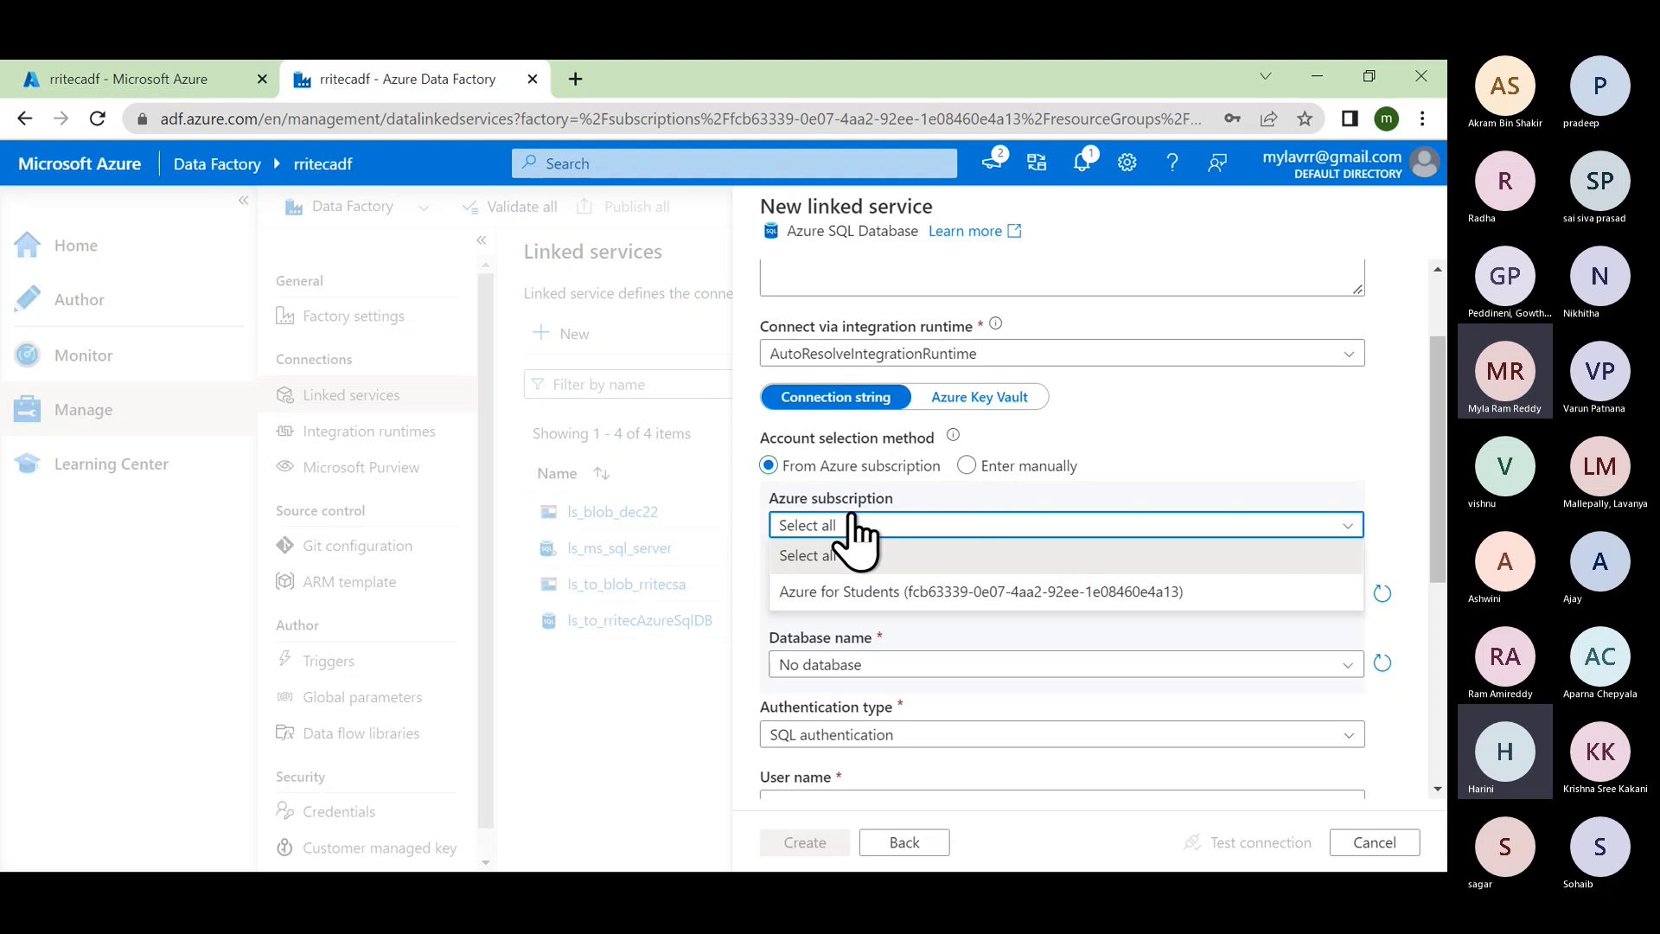
click(858, 594)
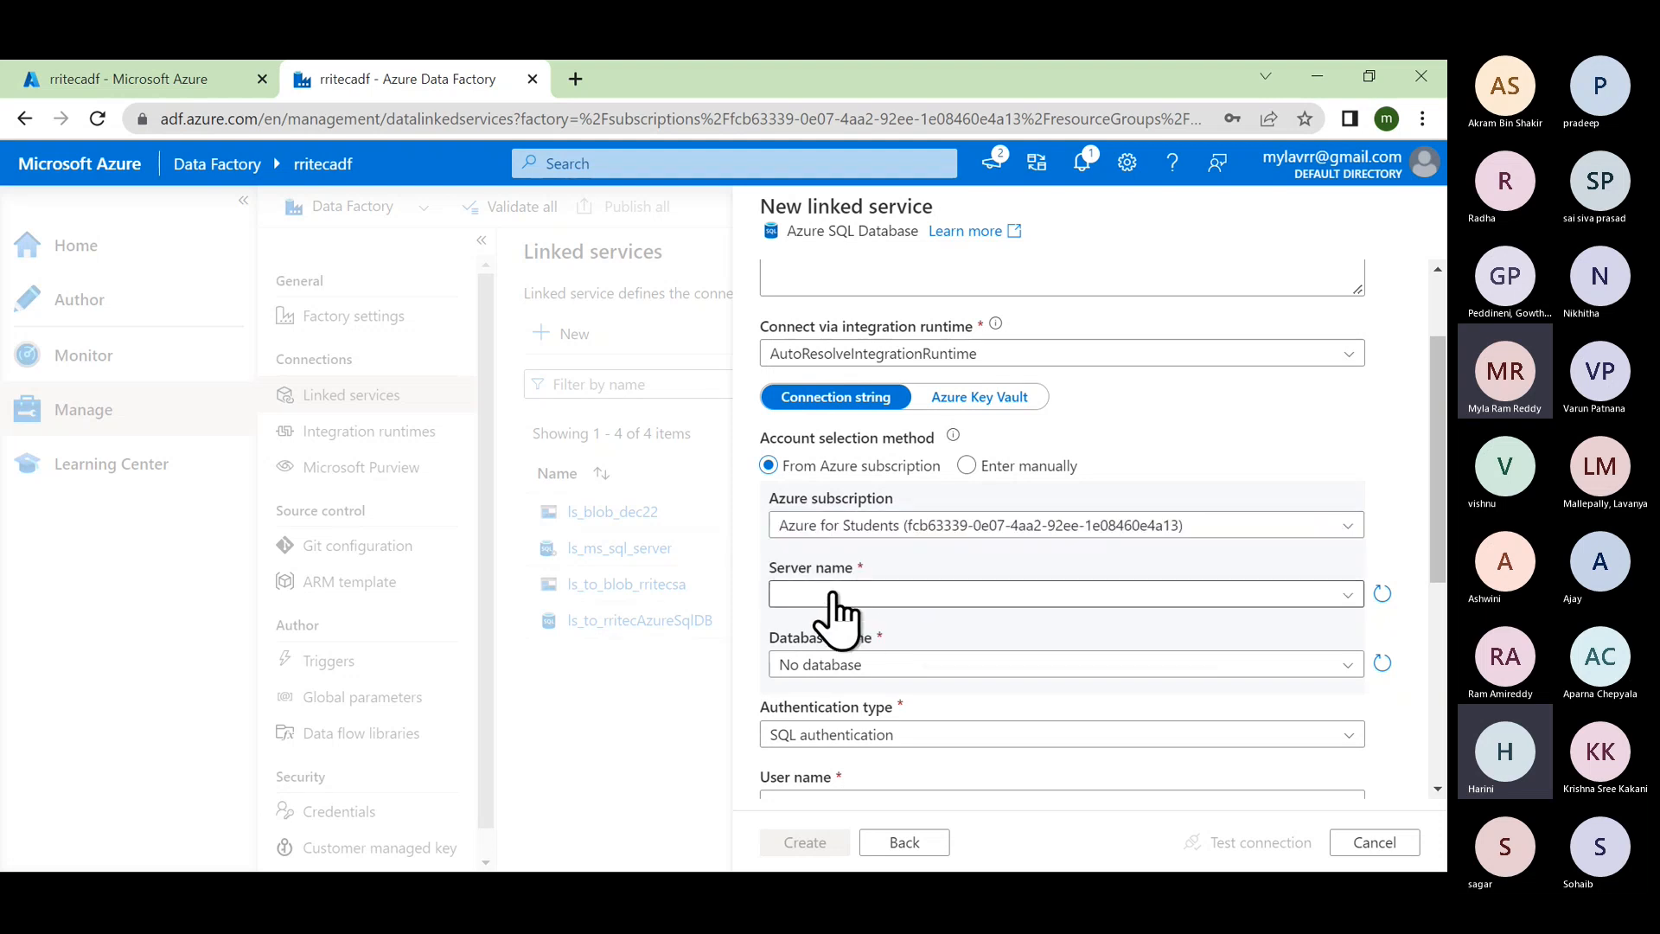
click(832, 595)
click(865, 626)
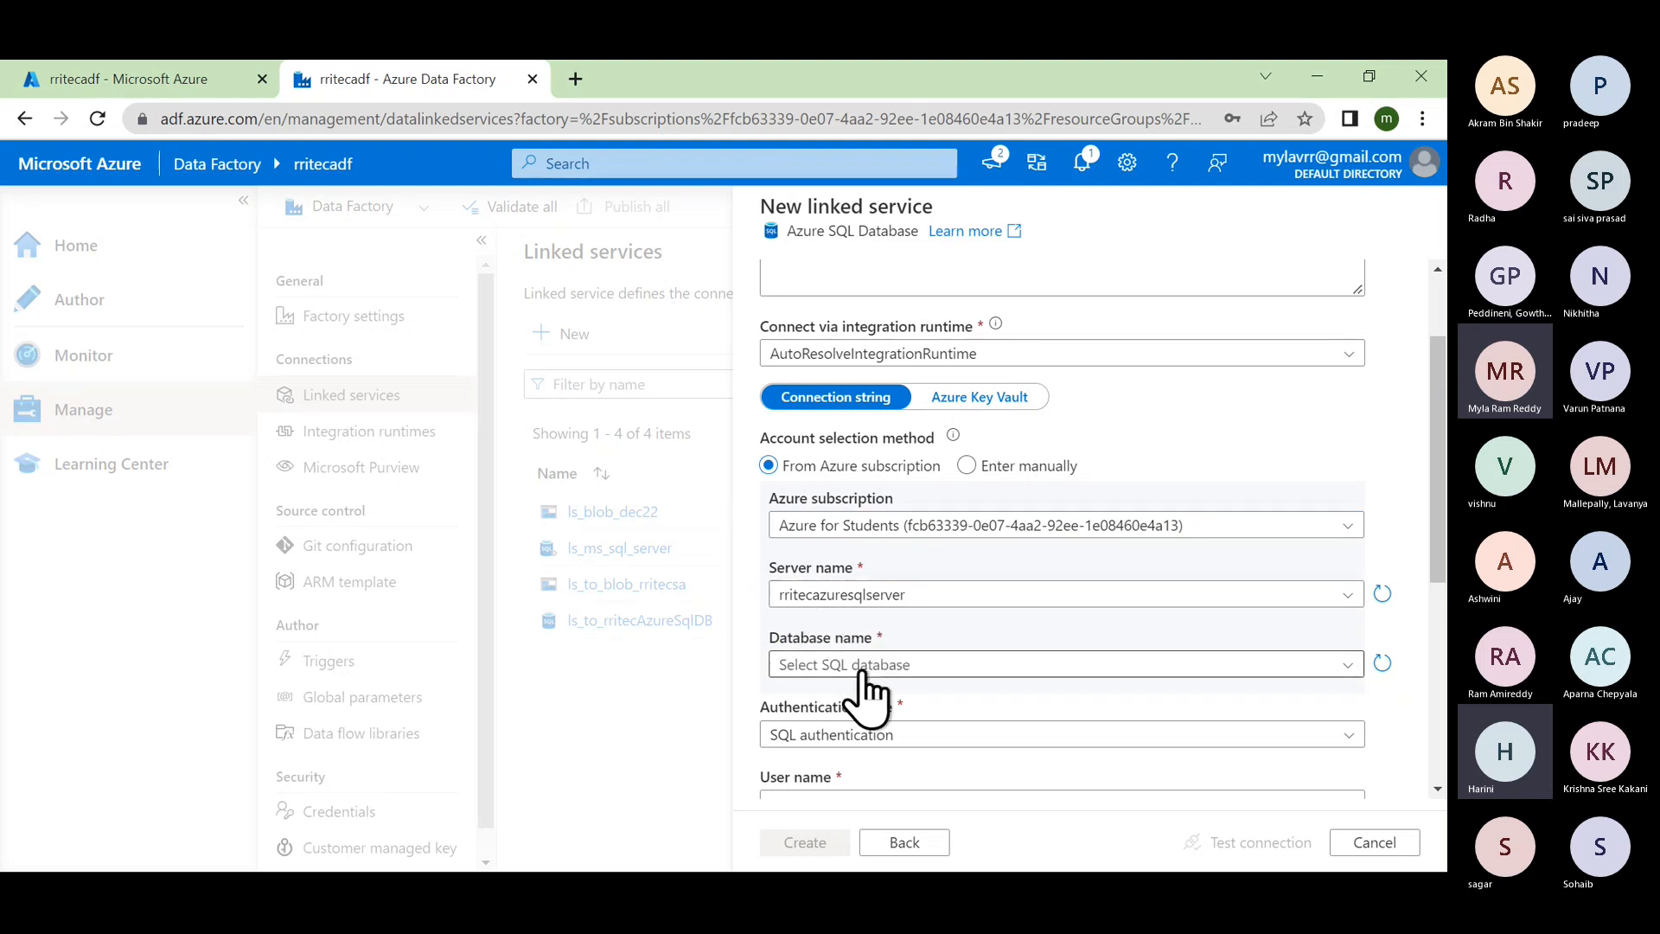
click(862, 667)
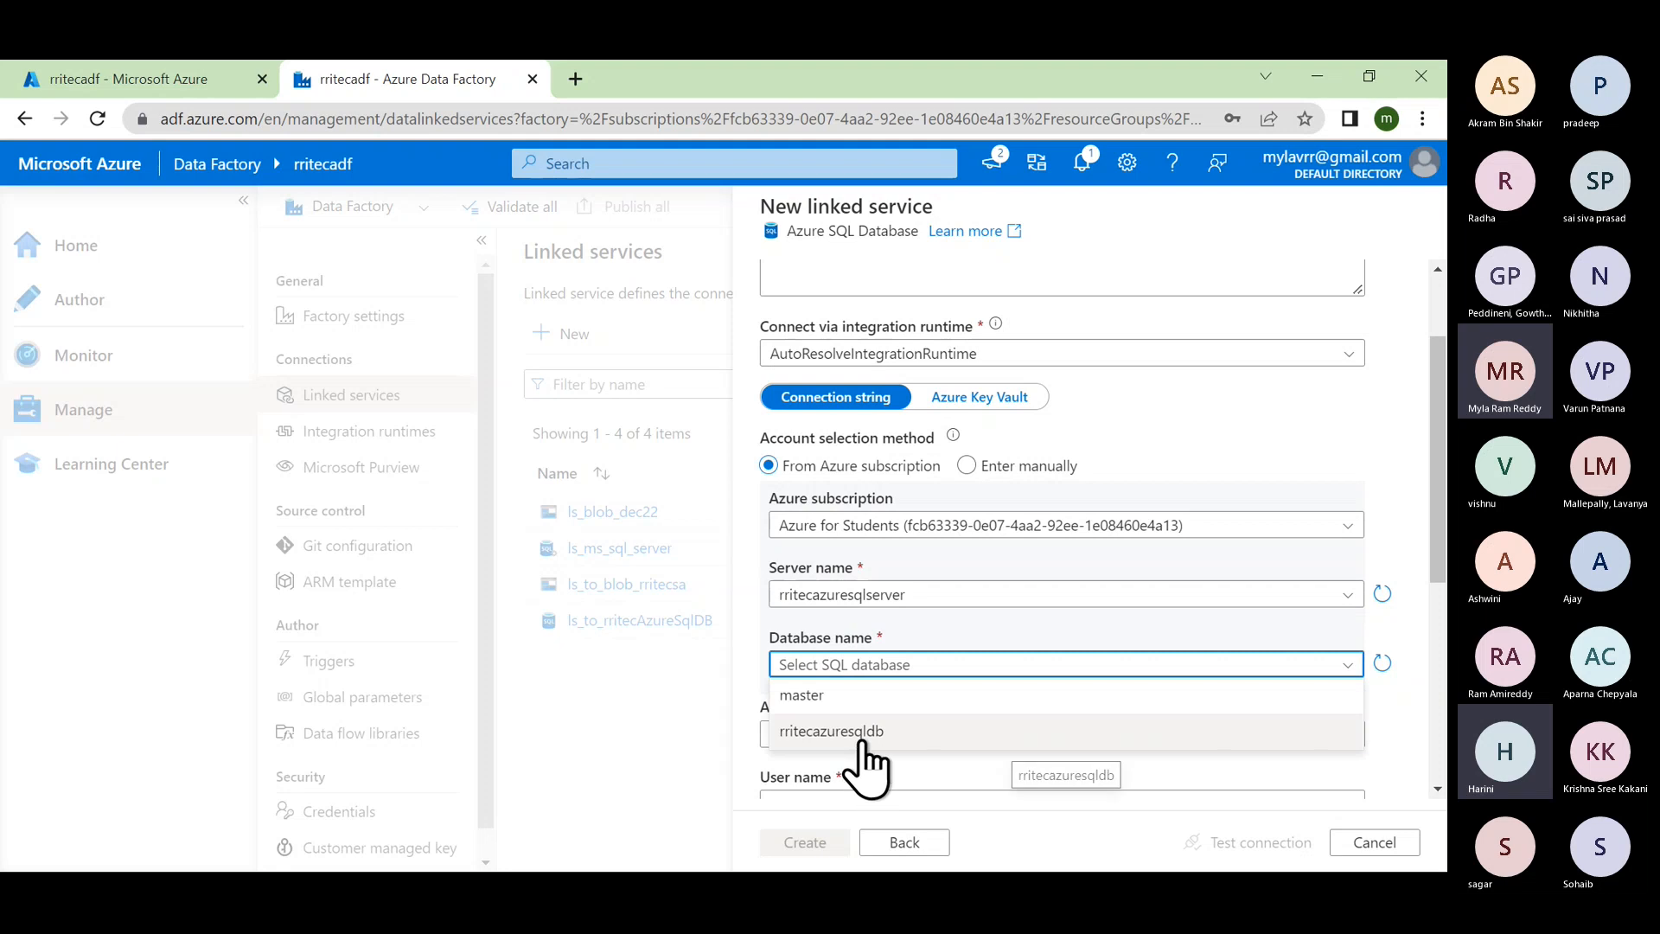
click(865, 730)
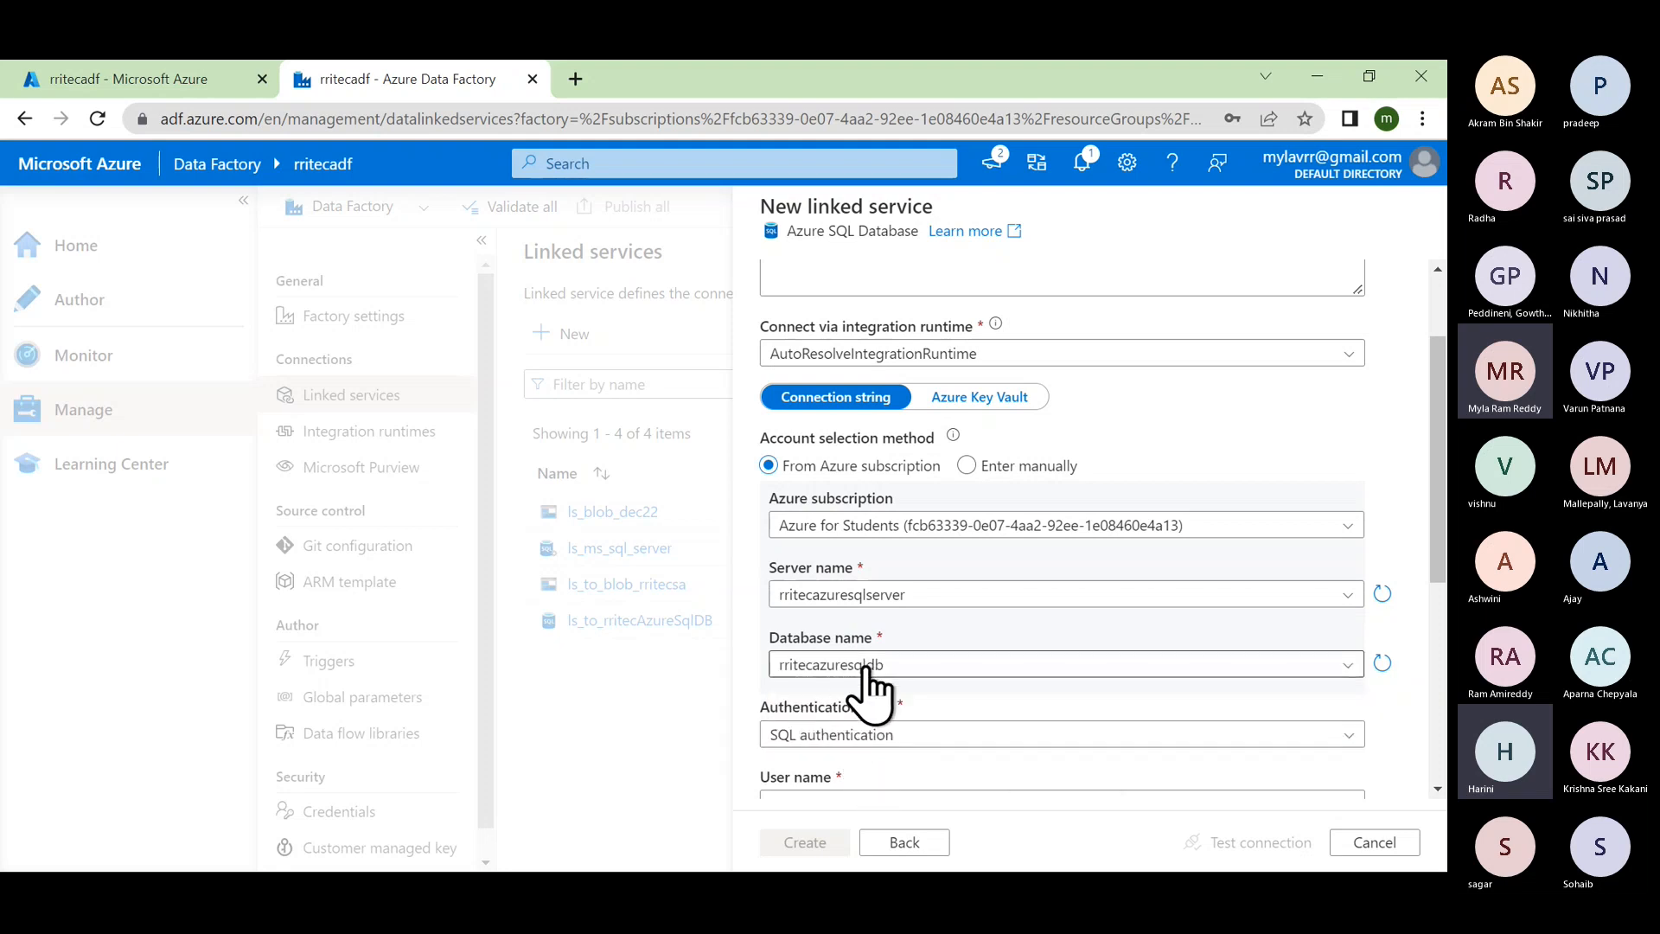
Step: Enter the SQL authentication login user name and the account password
scroll(864, 685, down, 2)
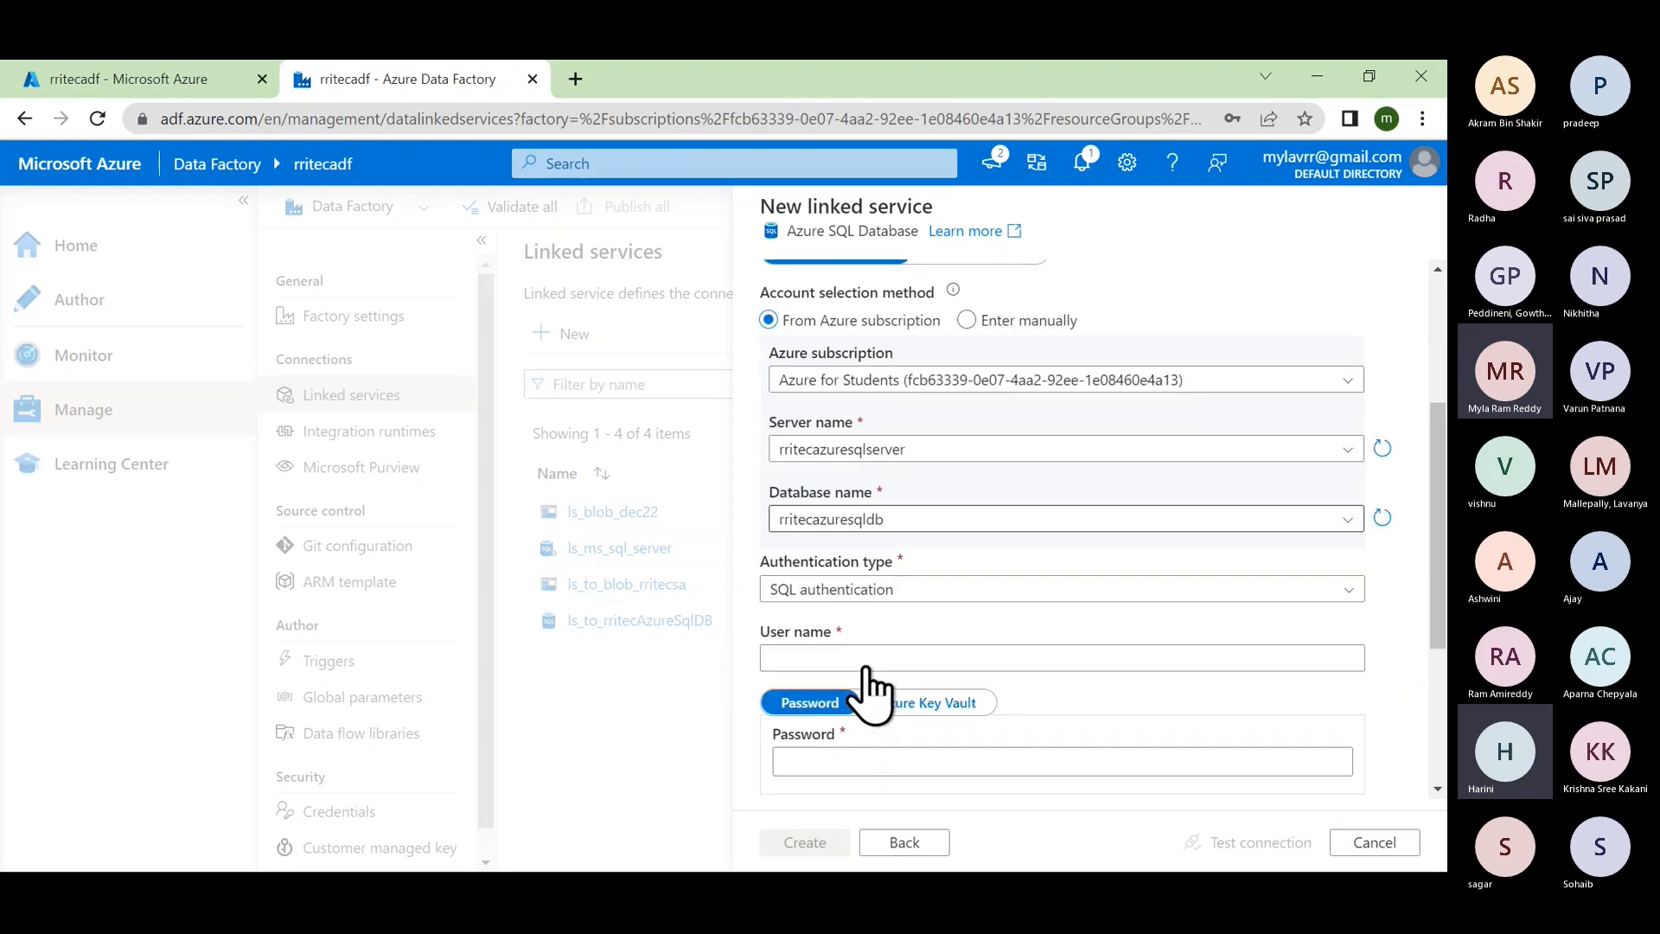
click(819, 644)
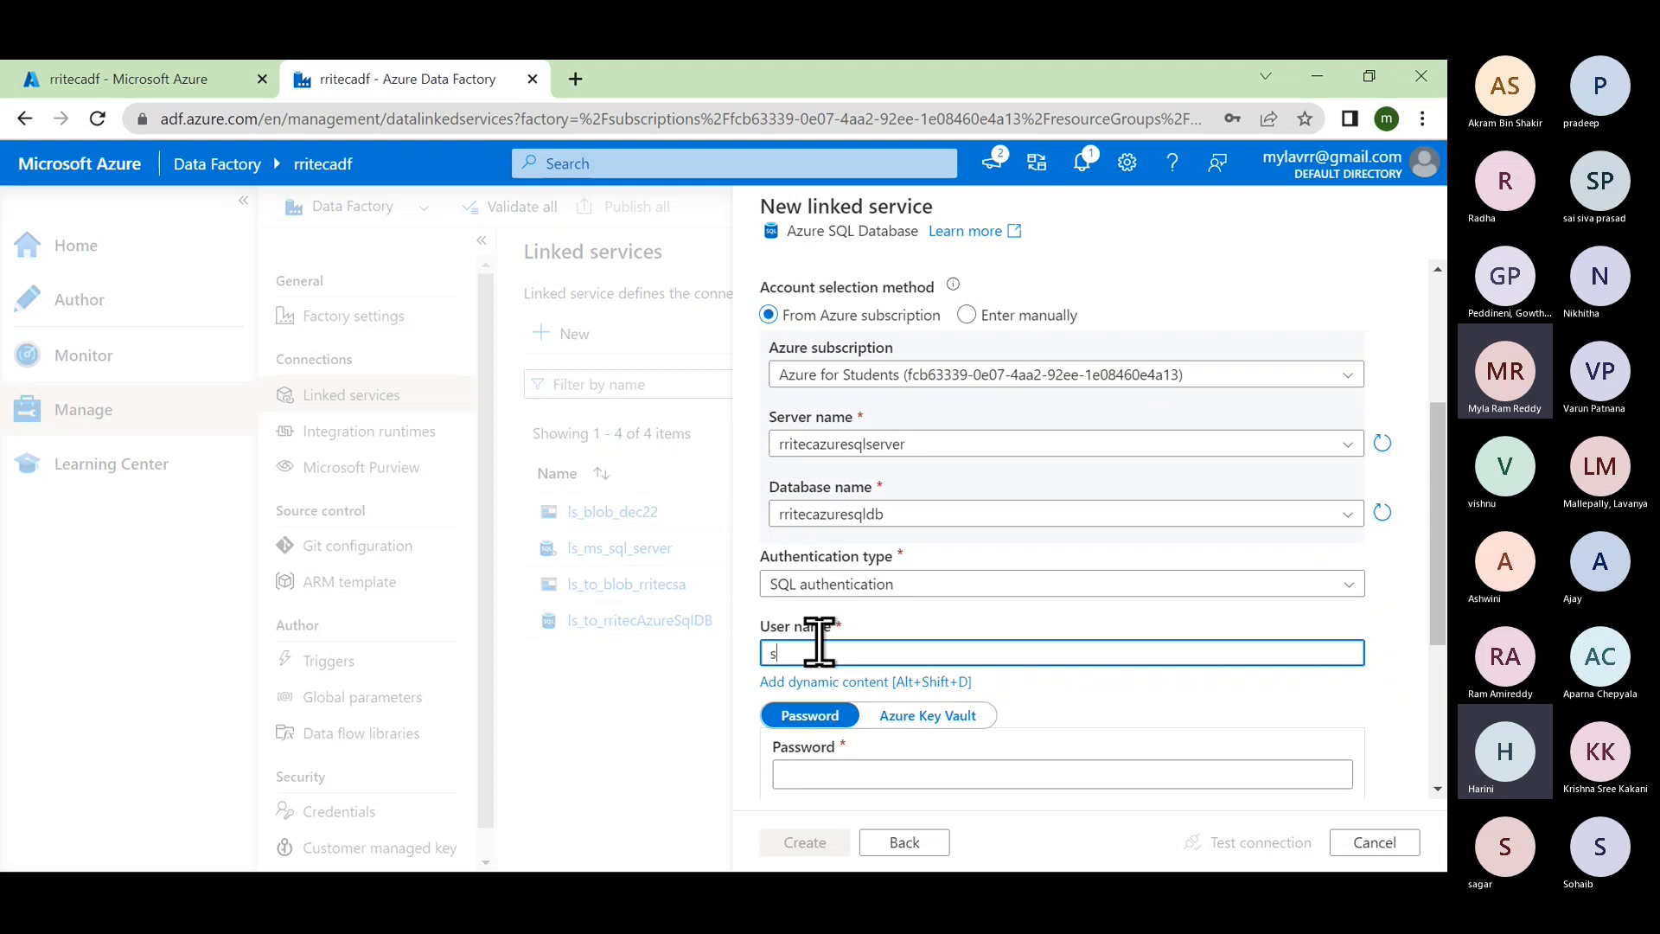
text(saadmin)
key(Tab)
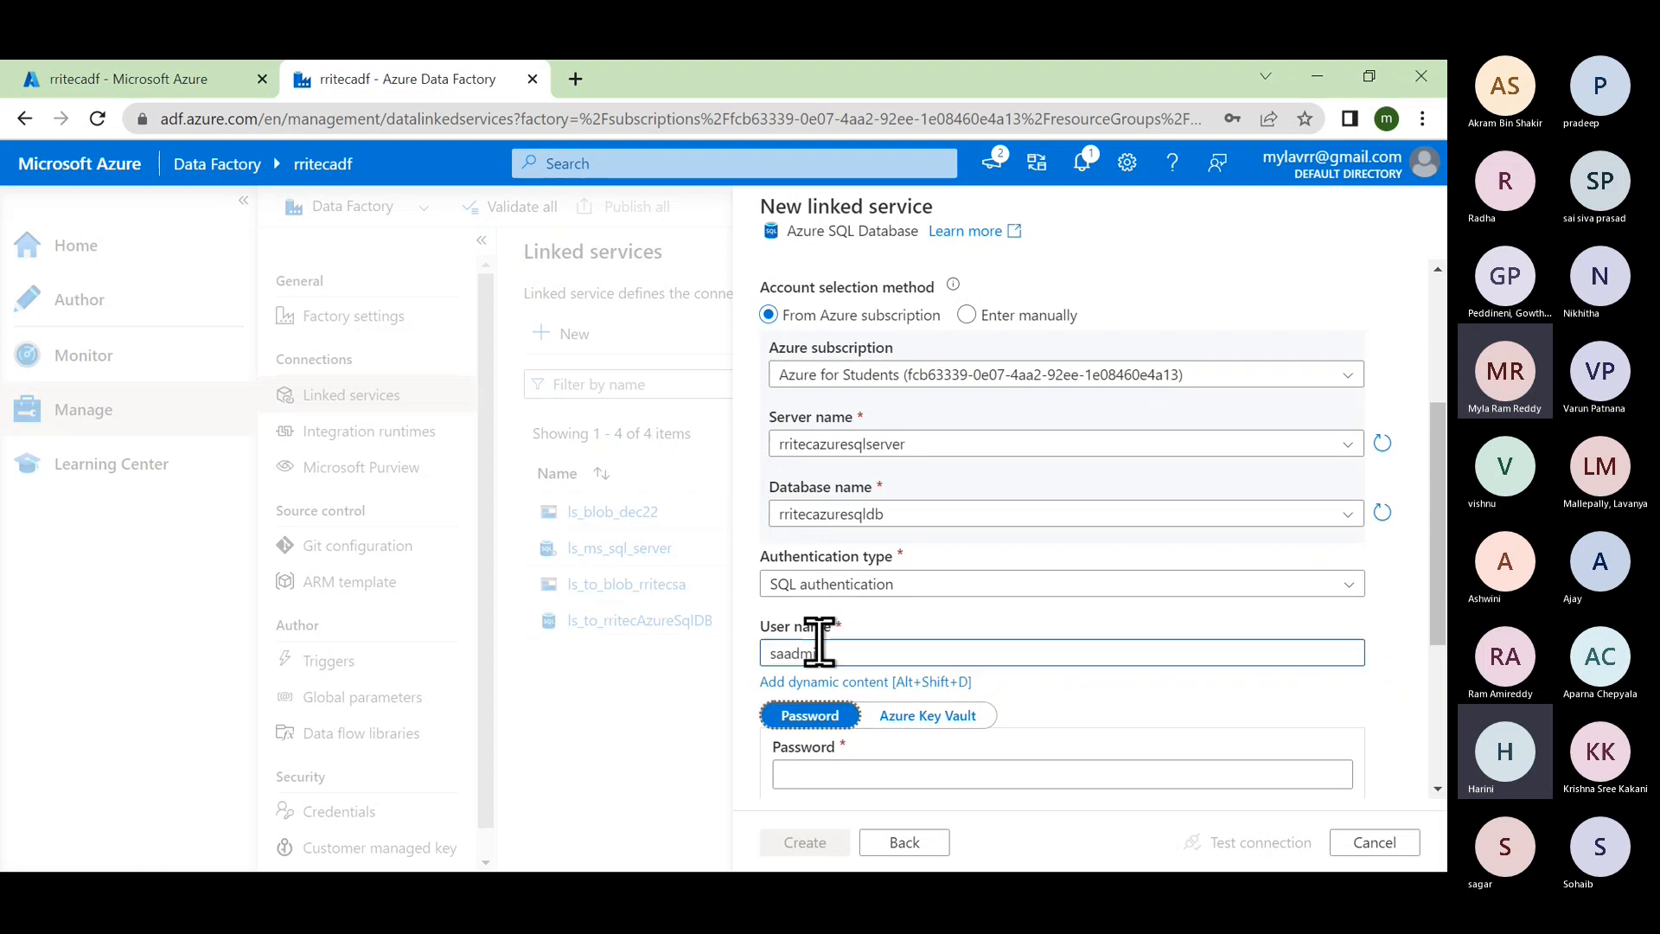
click(824, 754)
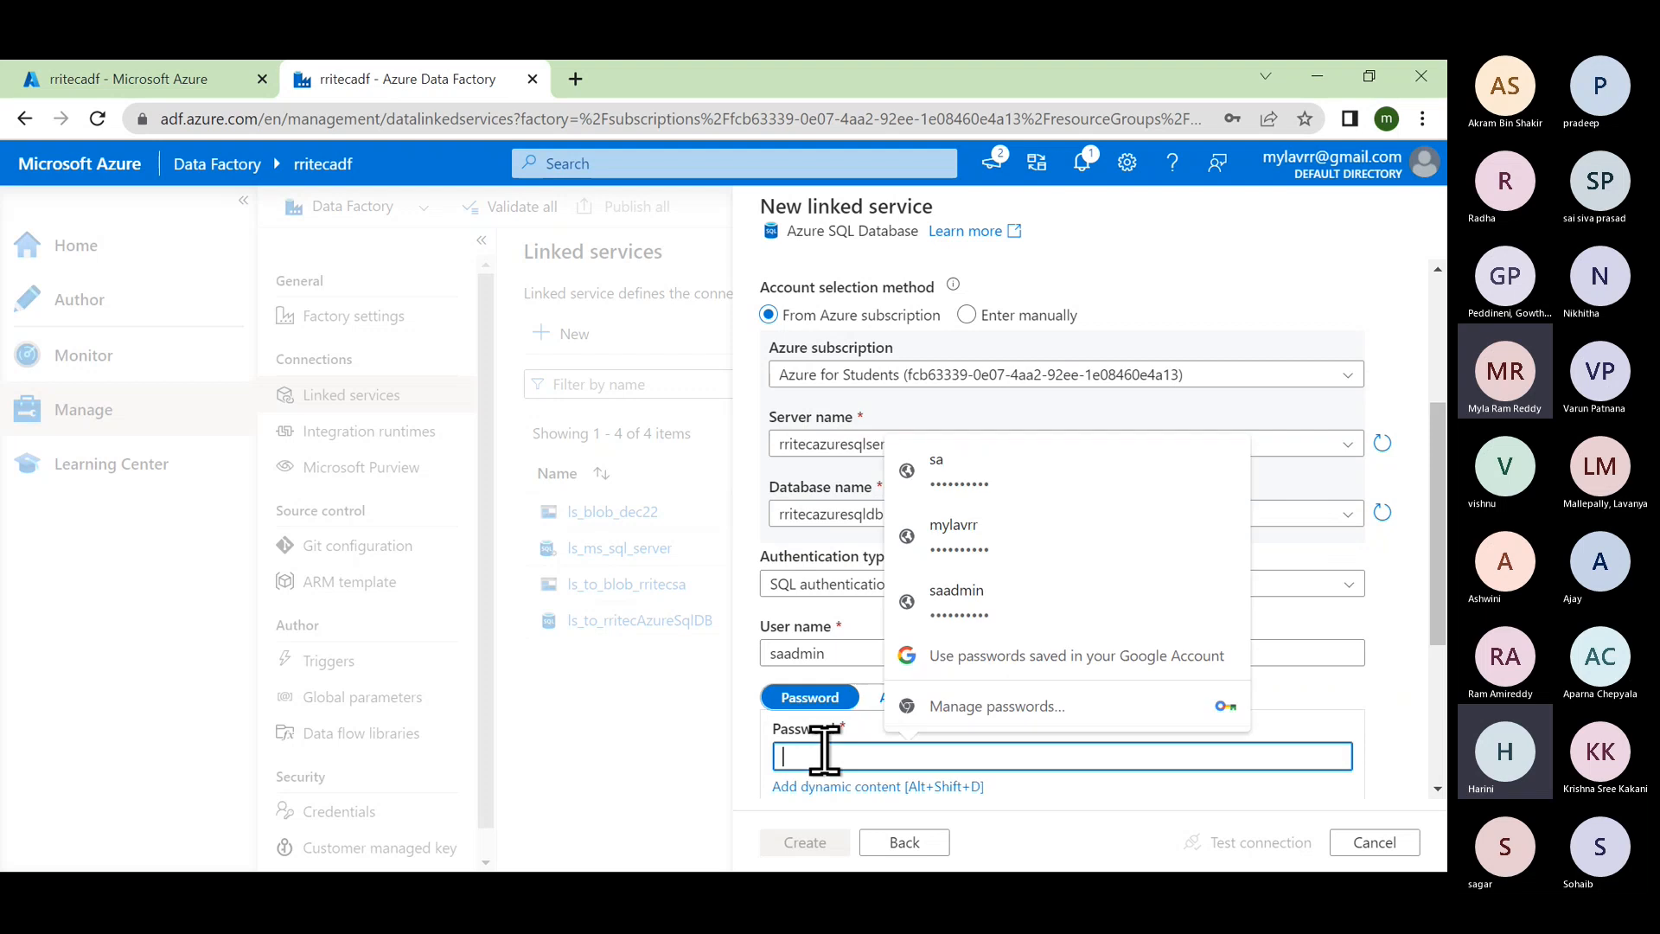
text(••••)
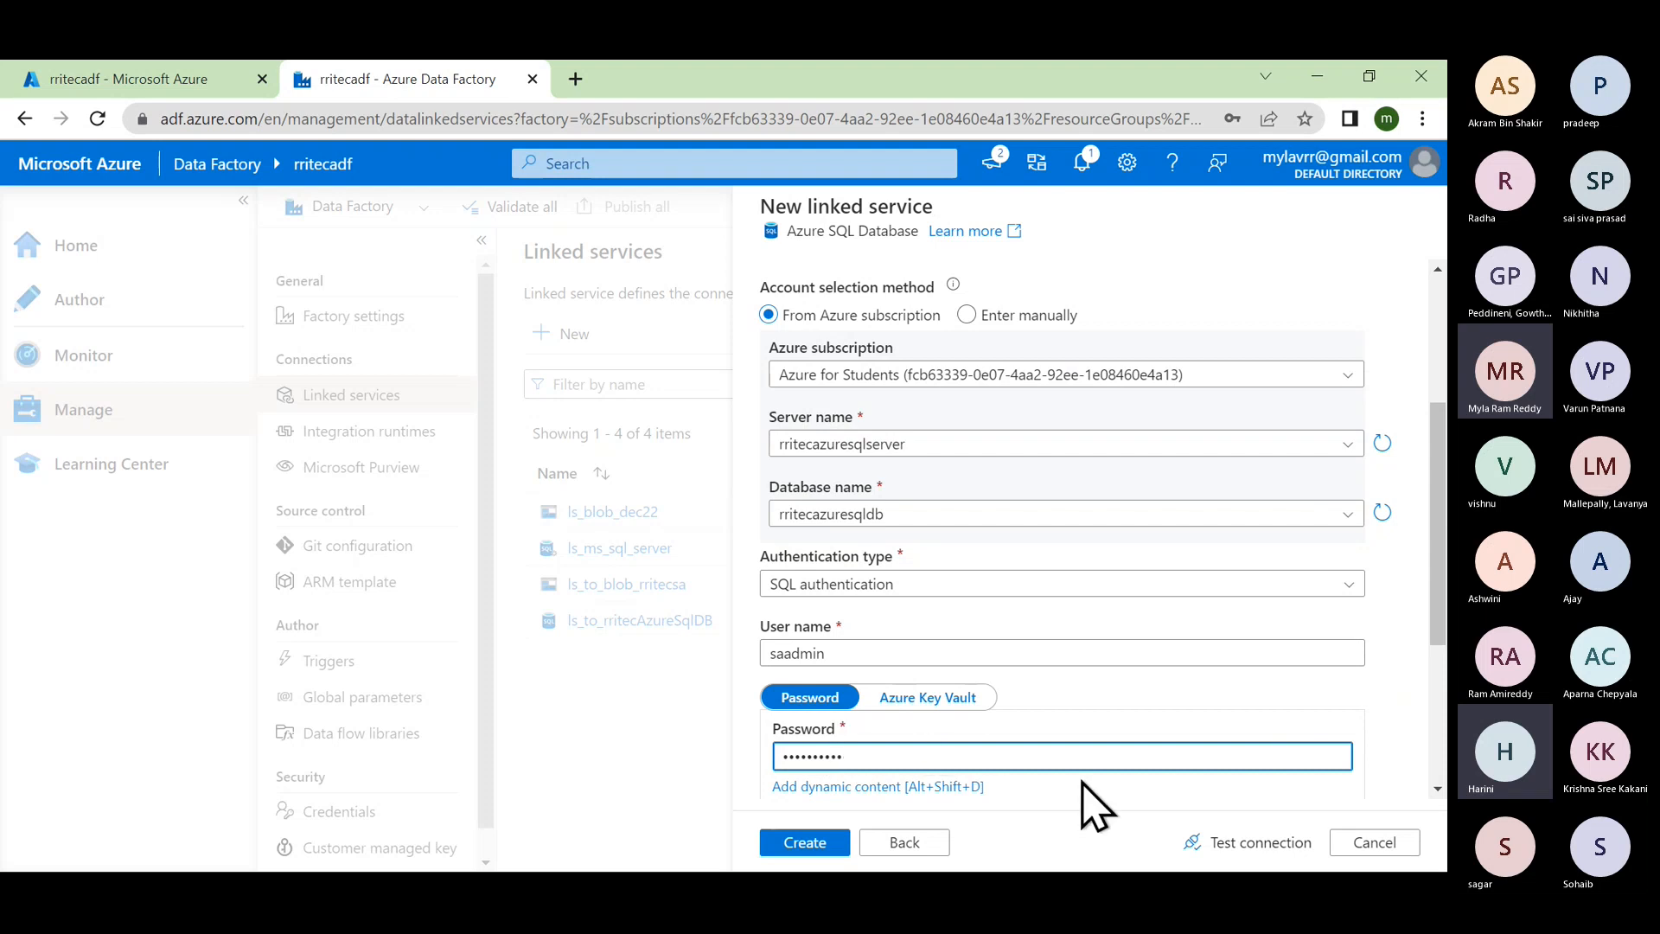
Step: Test the ls_azuresqldb_dec22 connection, which comes back as Connection failed
click(1258, 845)
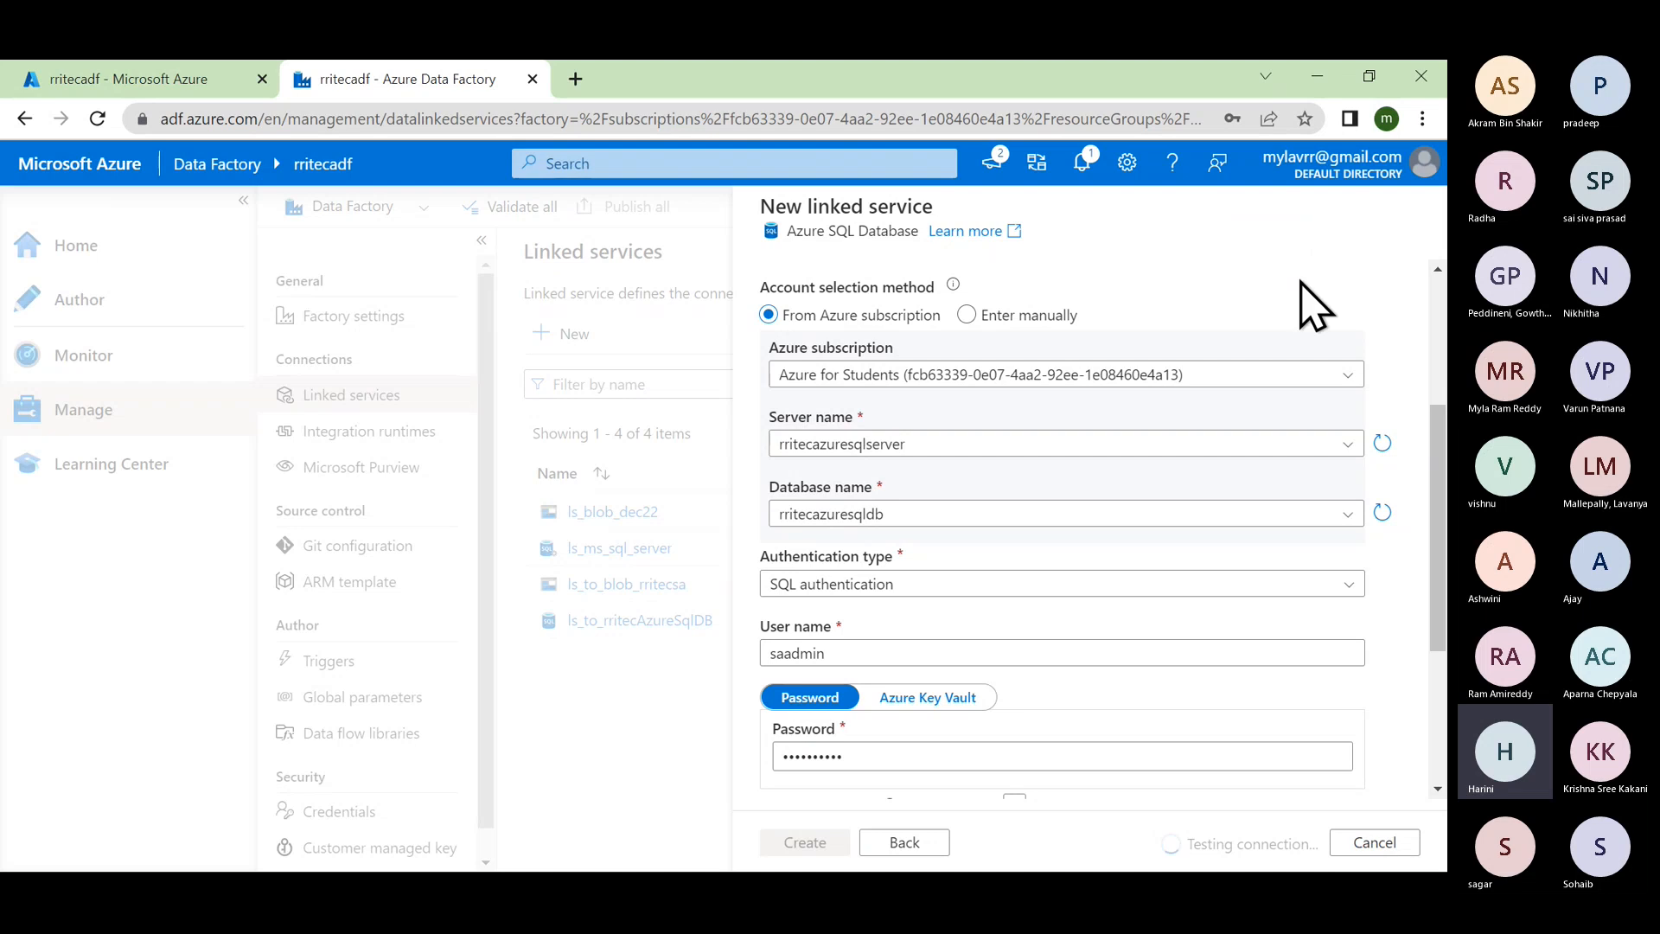
scroll(1219, 597, down, 3)
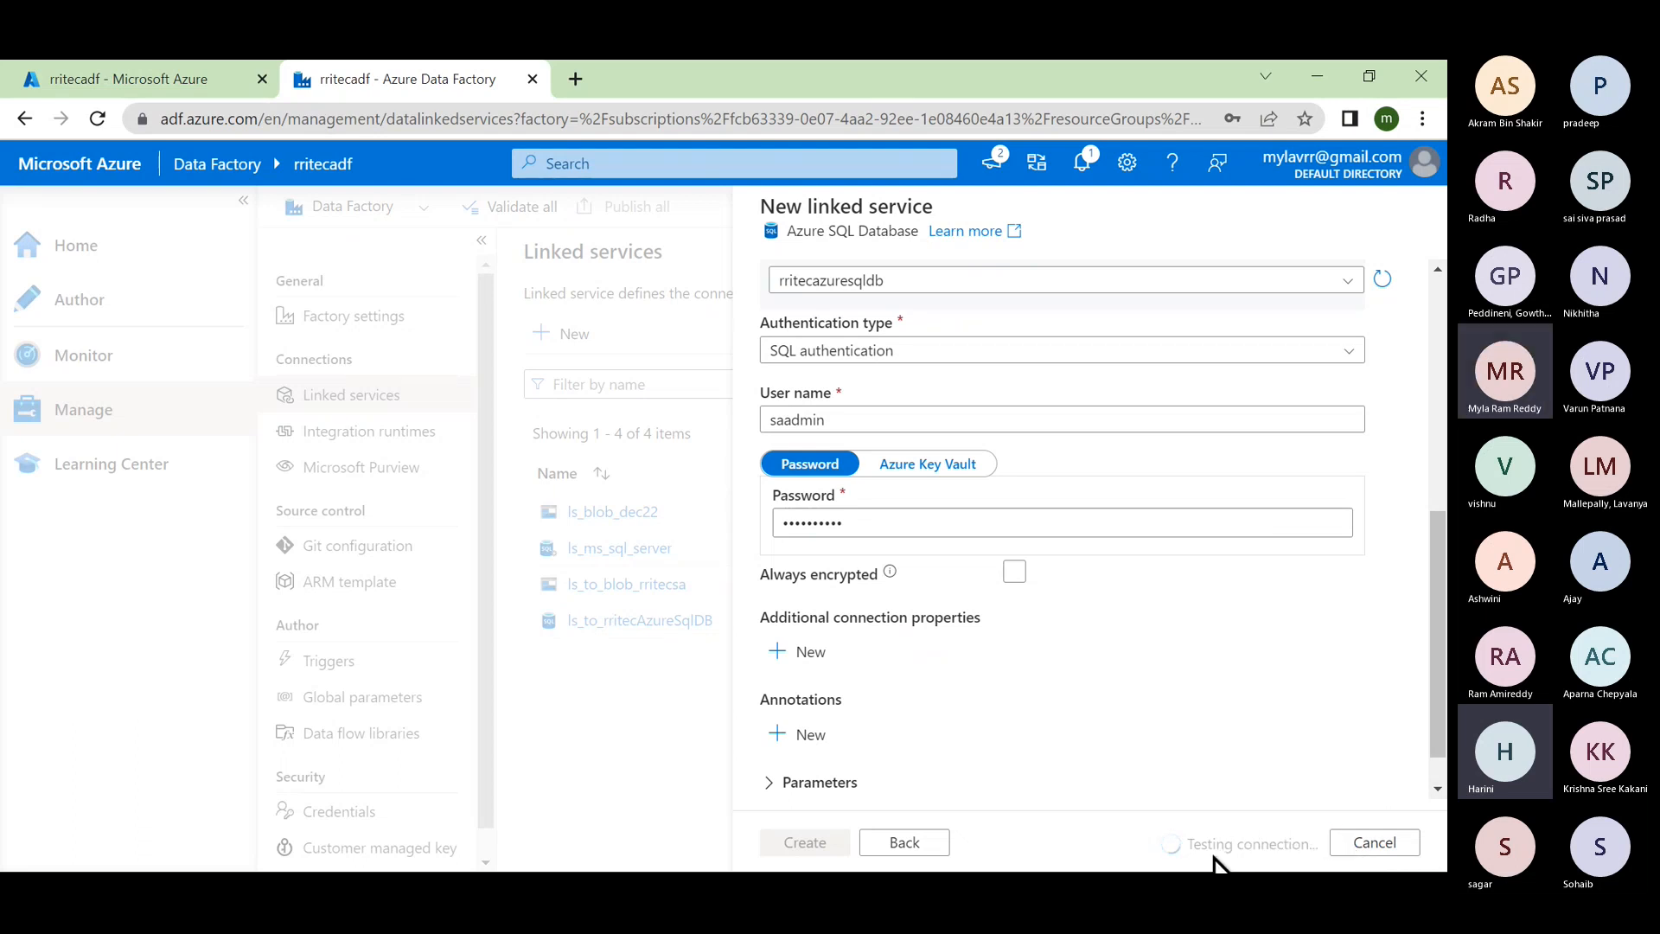
scroll(1167, 759, down, 1)
scroll(1167, 759, up, 5)
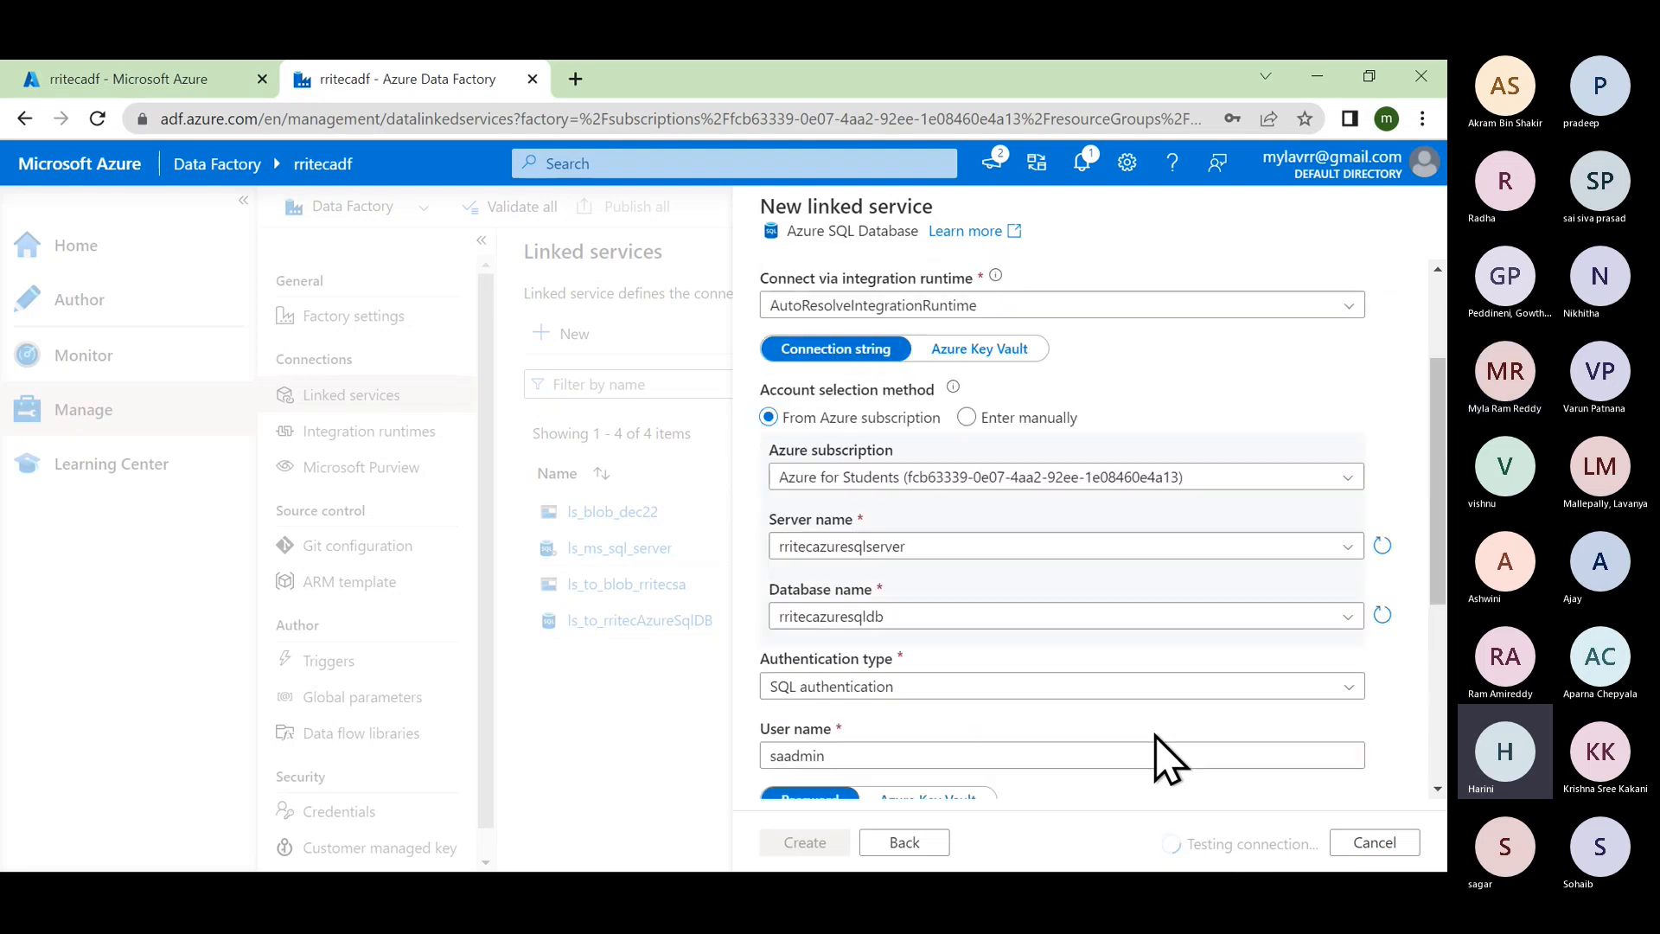
scroll(1167, 759, up, 1)
scroll(1156, 735, up, 1)
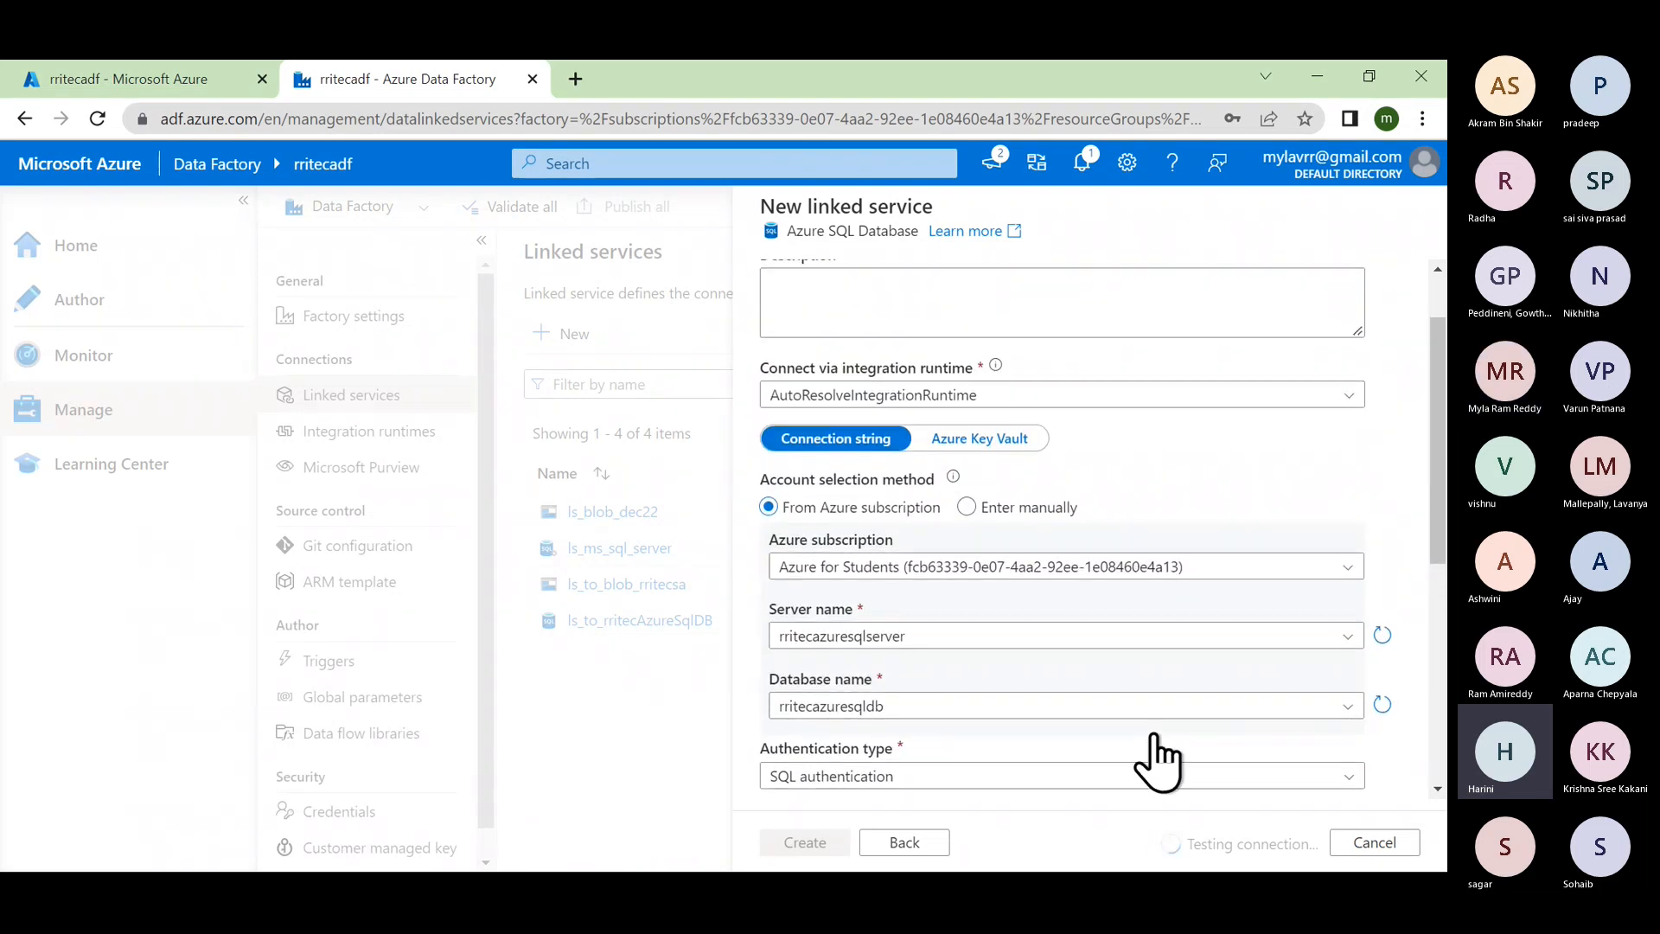
scroll(1156, 759, up, 1)
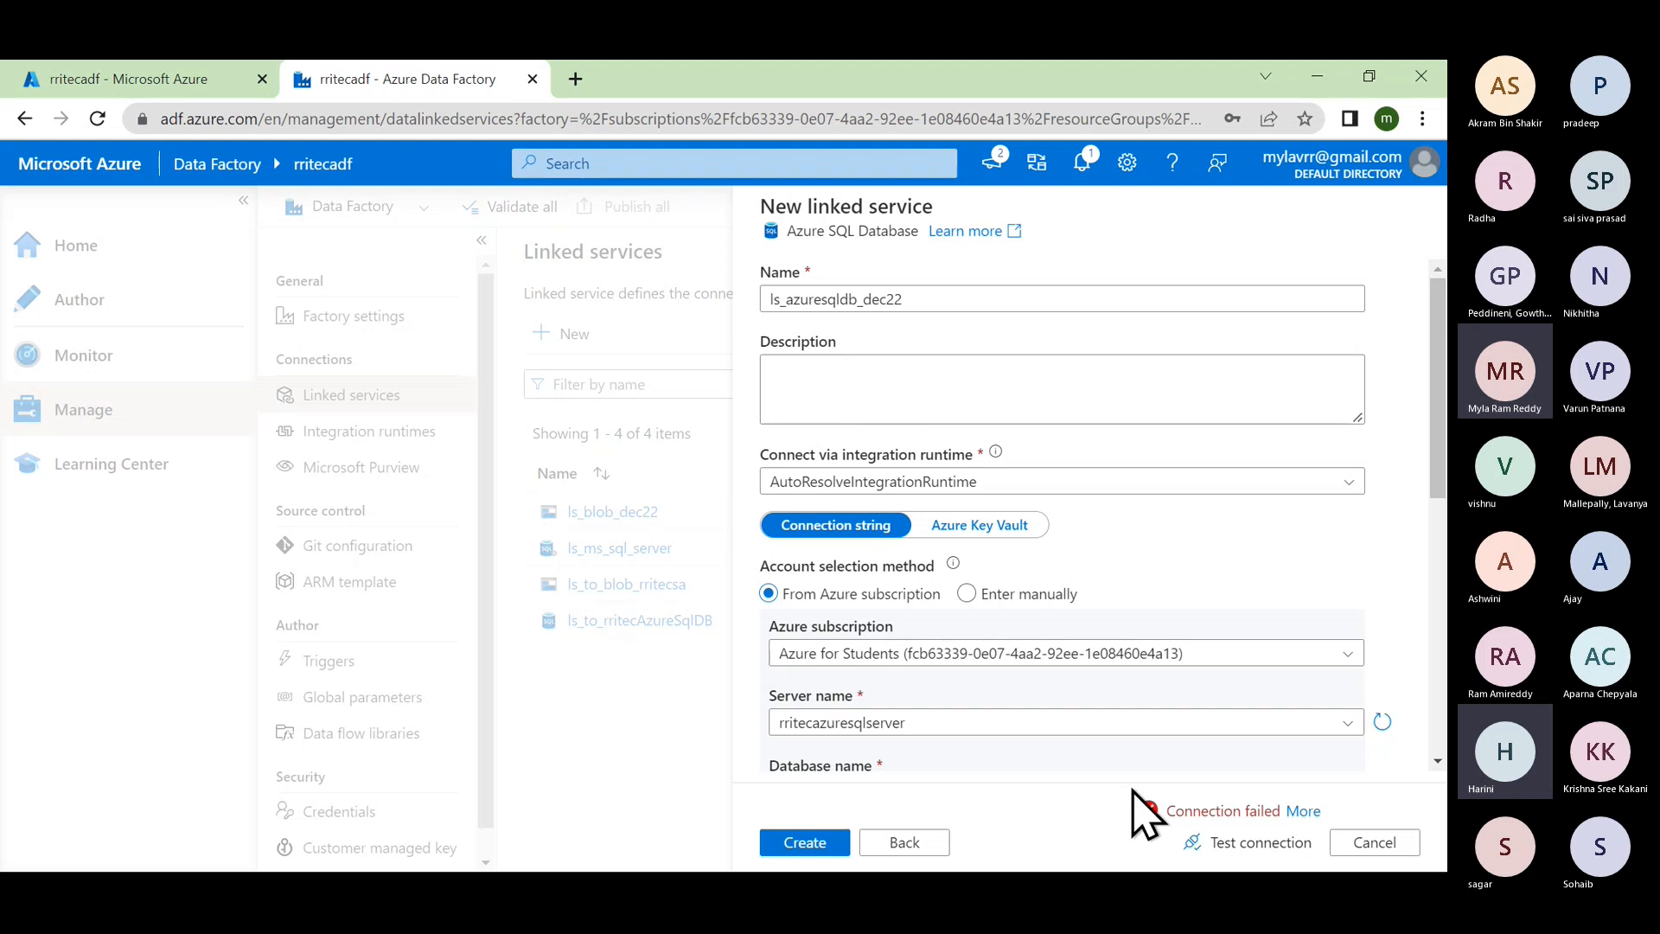
click(1302, 811)
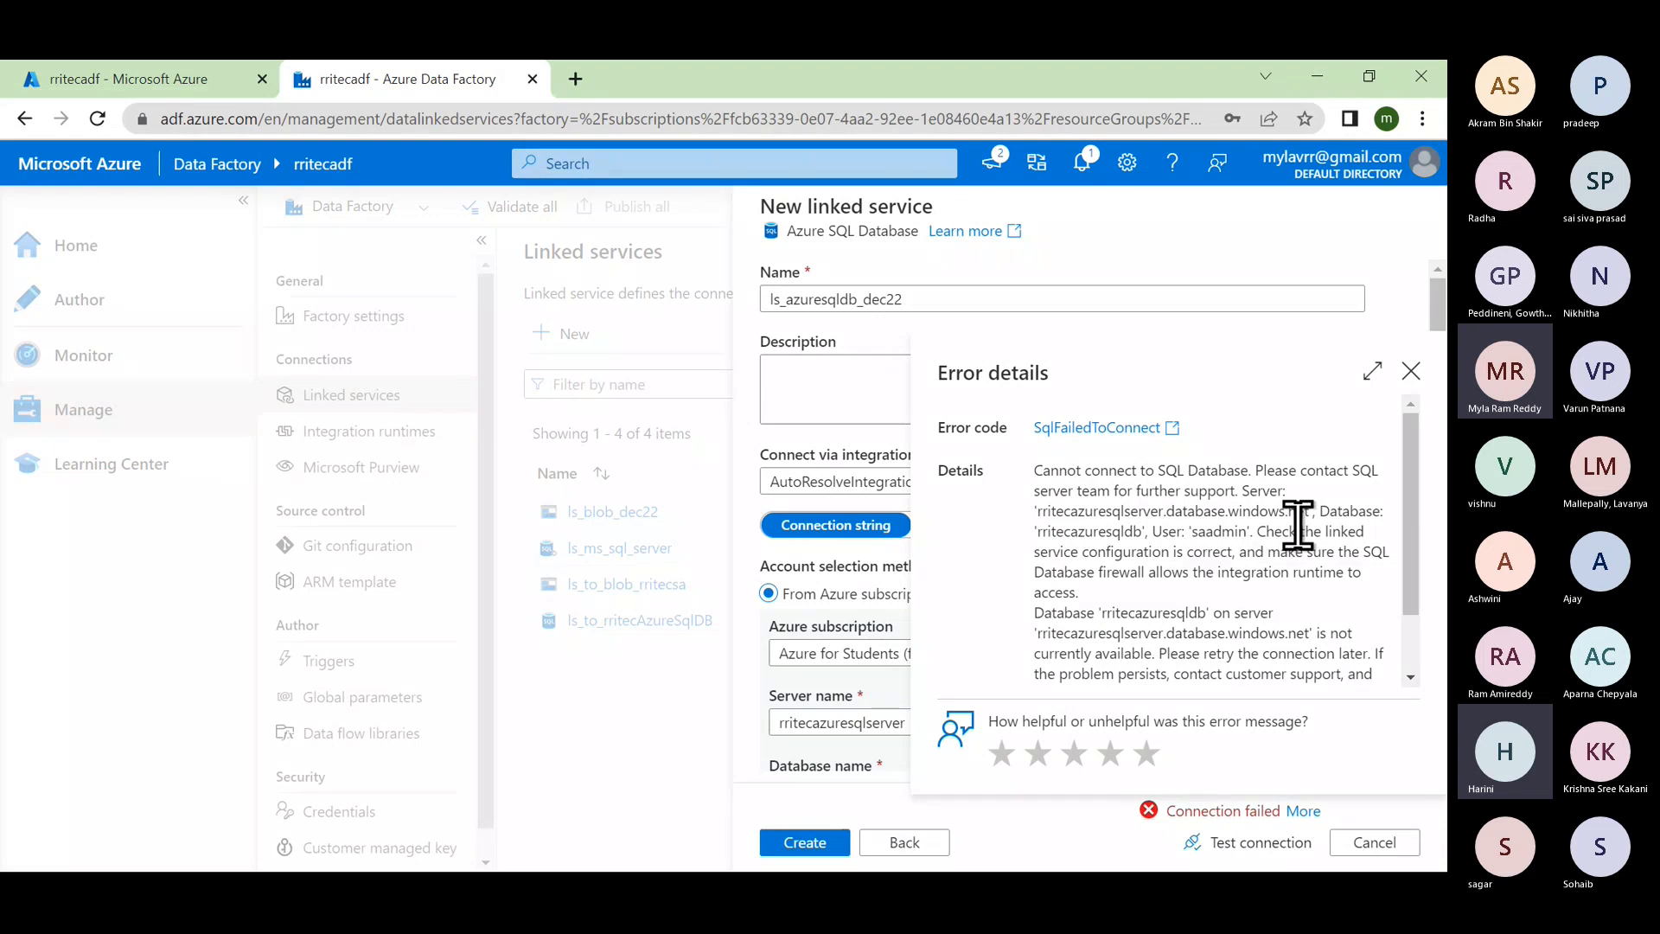
drag(1263, 471, 1270, 490)
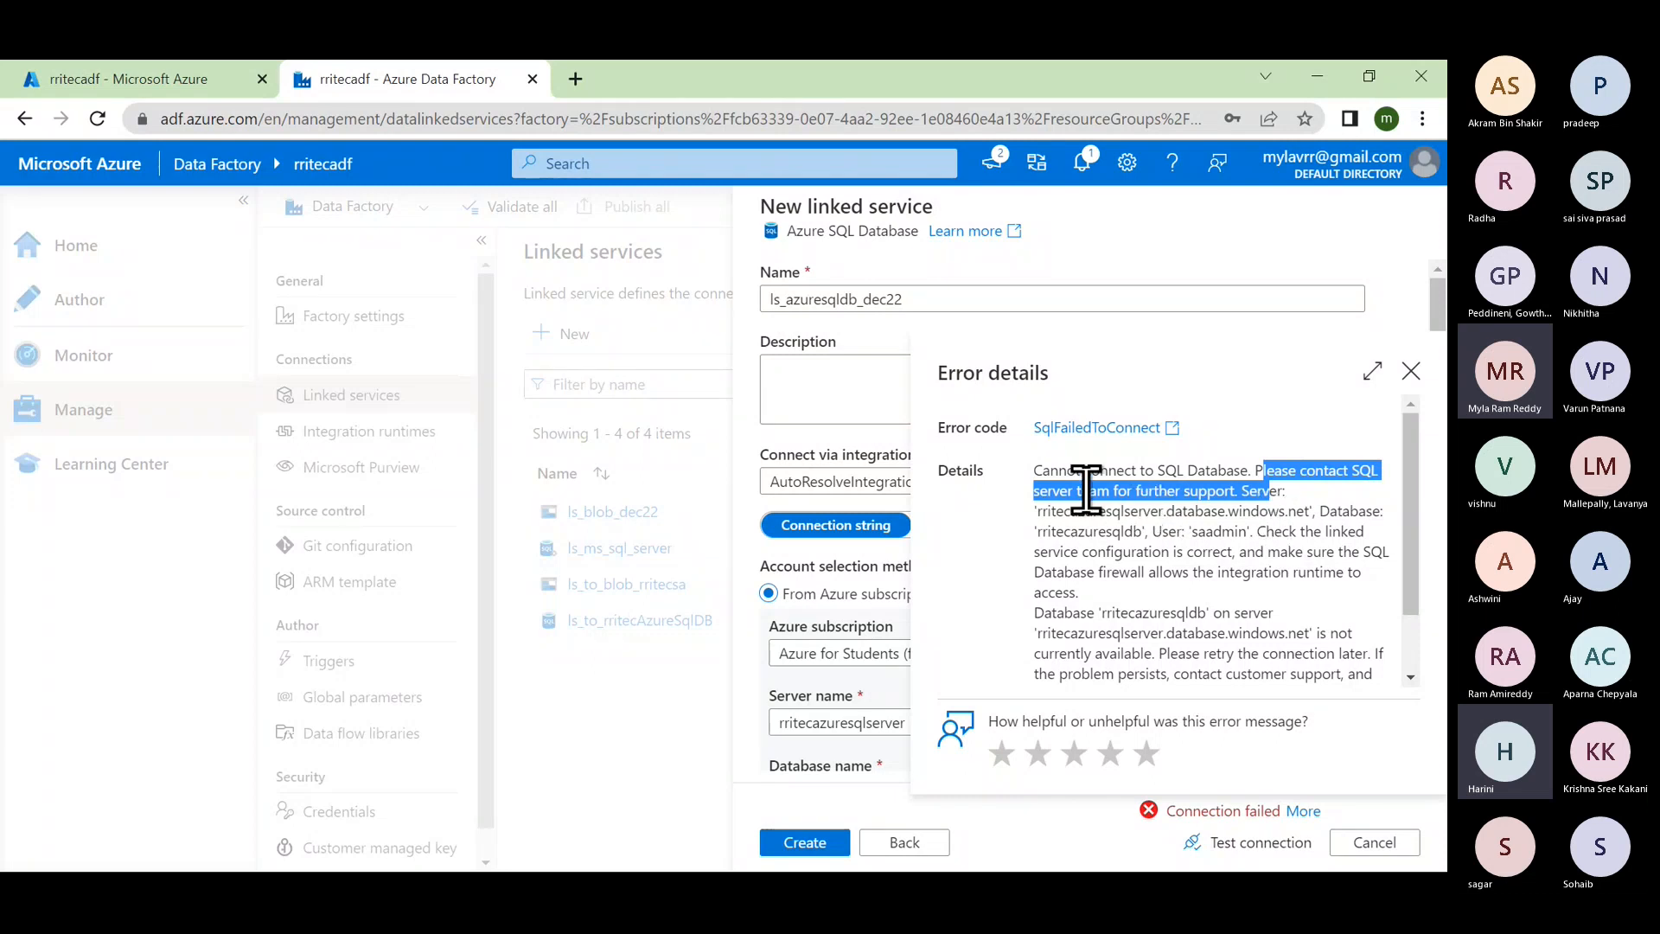
drag(1033, 471, 1241, 466)
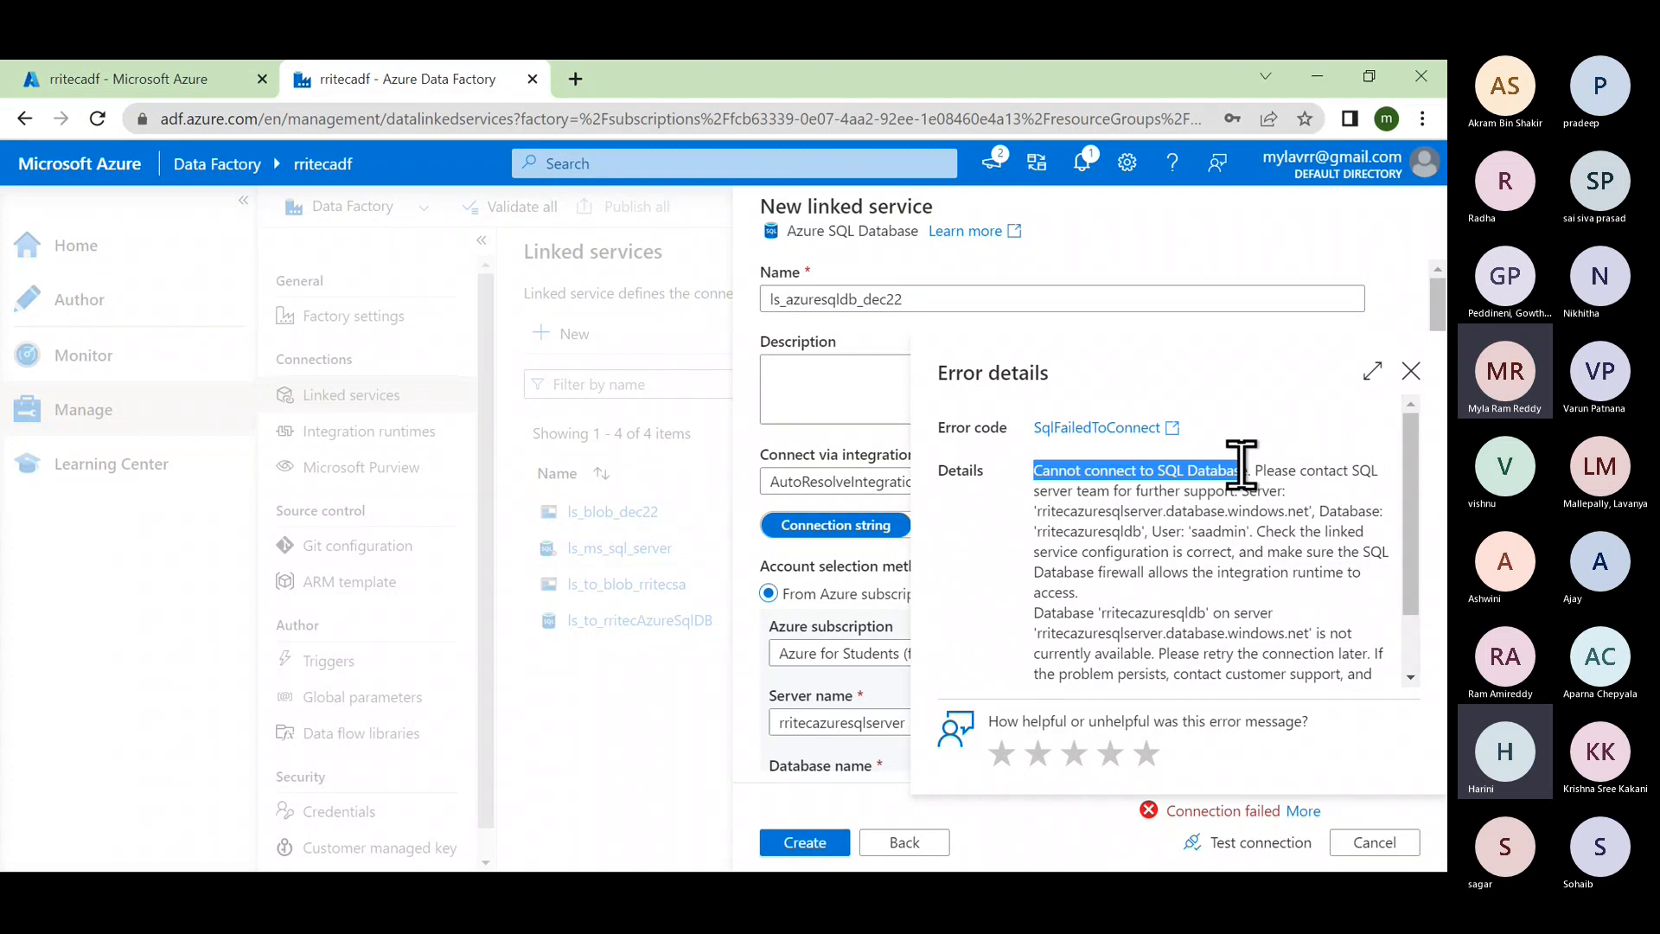
click(1411, 371)
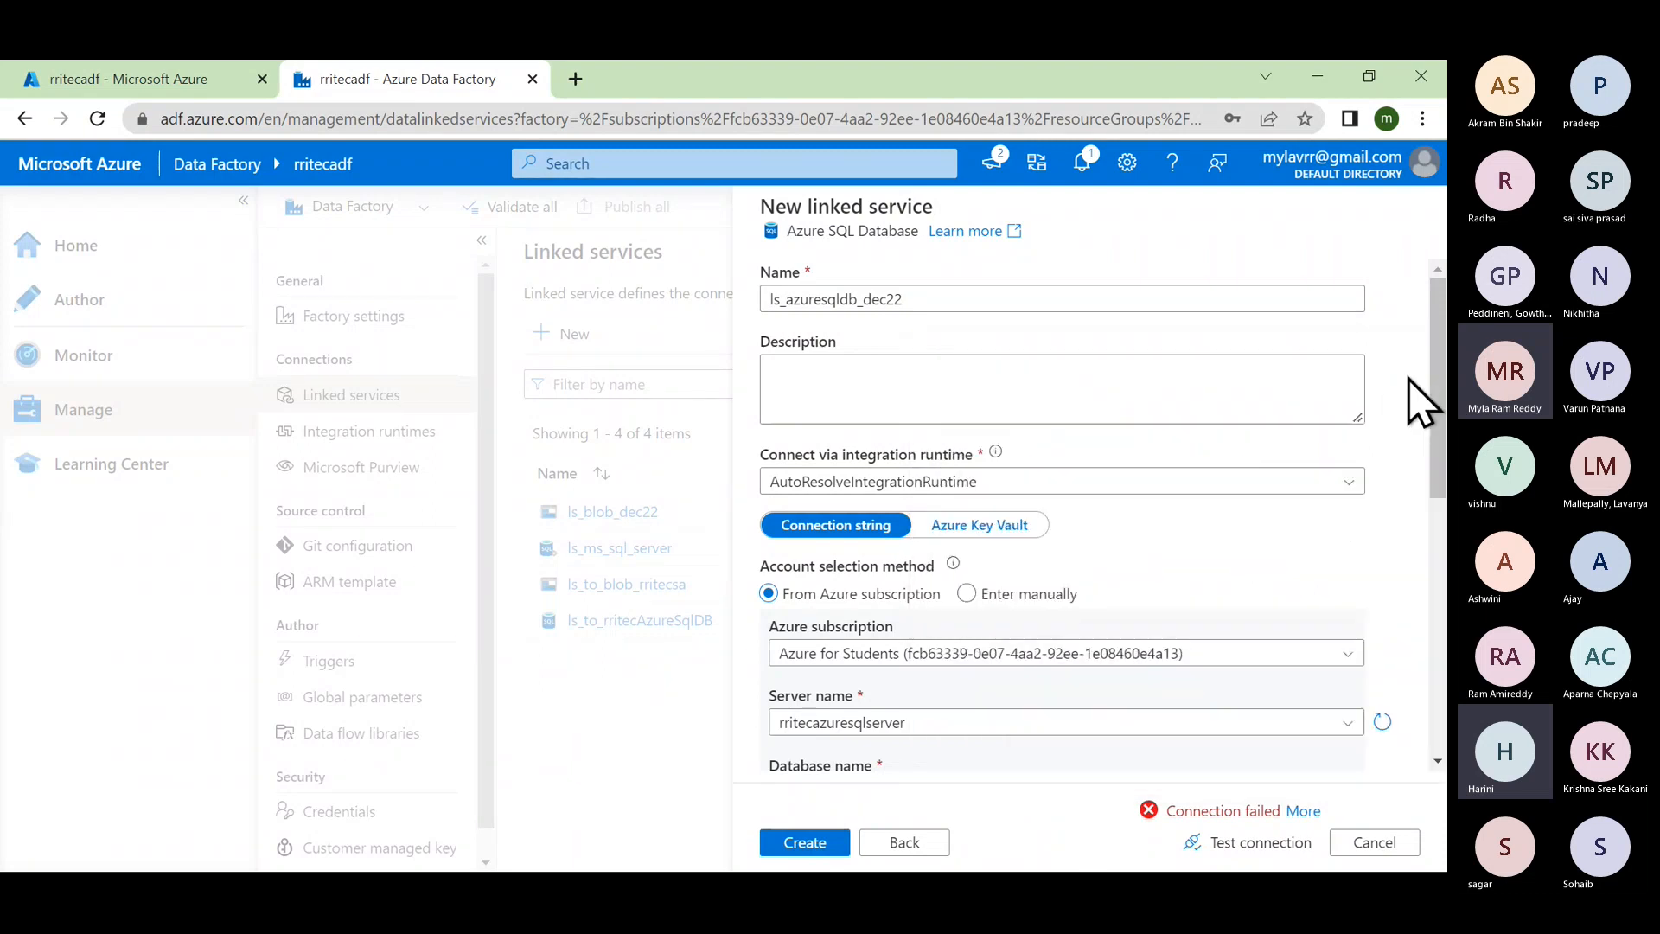
Step: Re-run the ls_azuresqldb_dec22 connection test until it shows Connection successful
click(1237, 845)
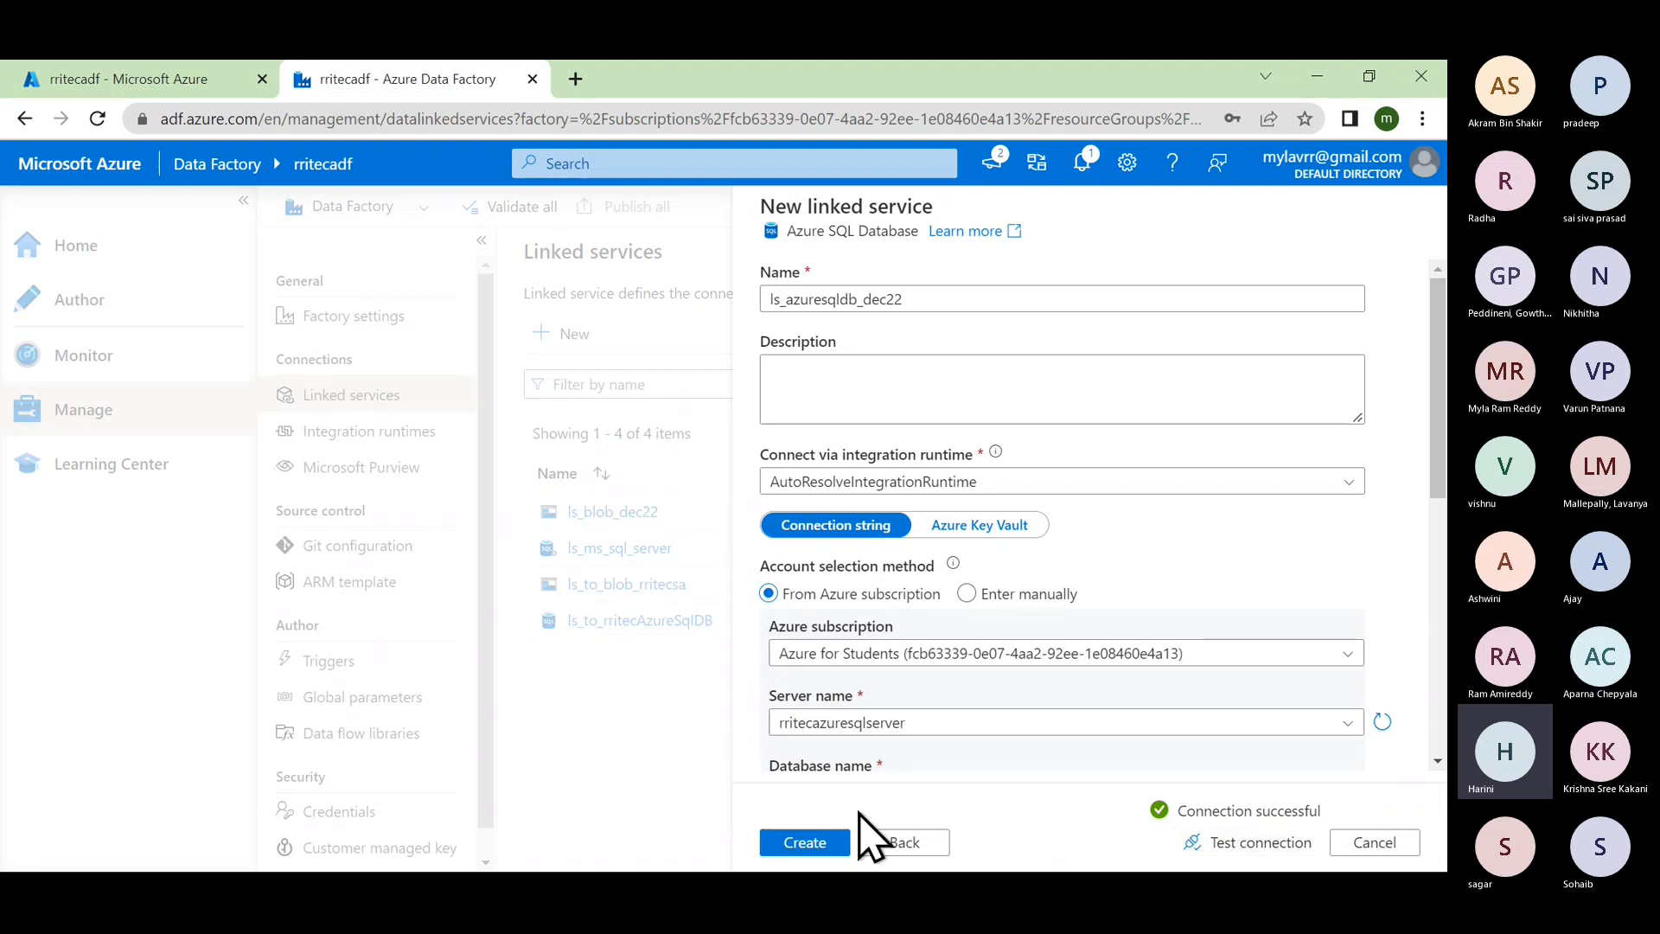
click(804, 843)
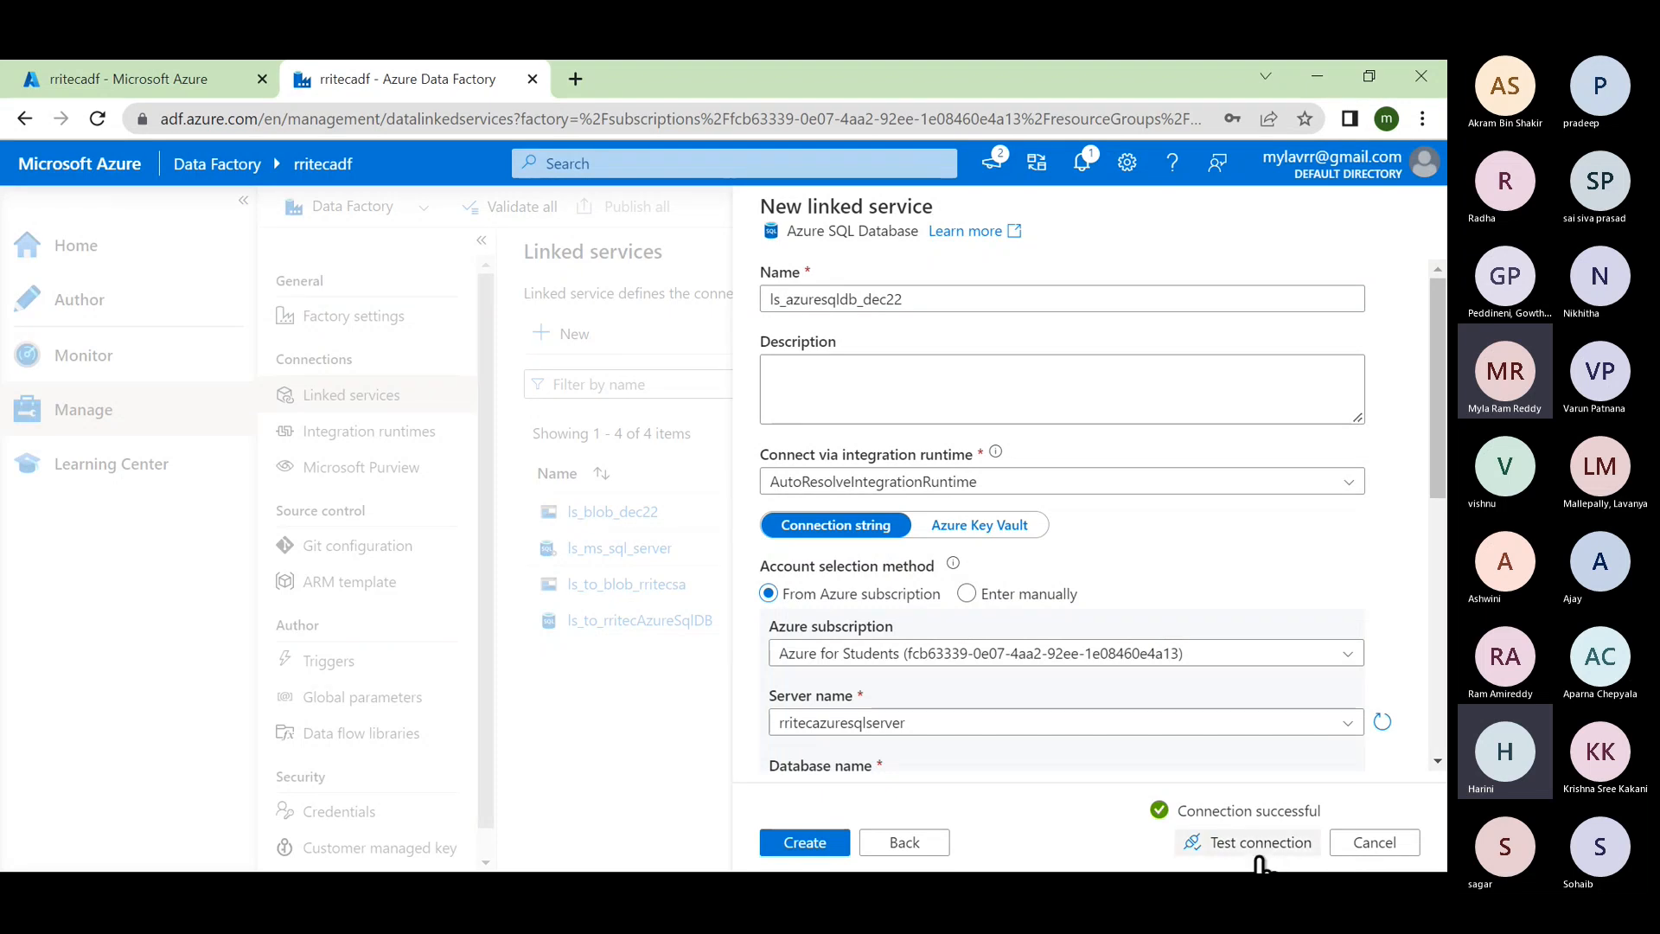
Step: Create ls_azuresqldb_dec22 so it joins the Linked services list as the fifth entry
click(804, 843)
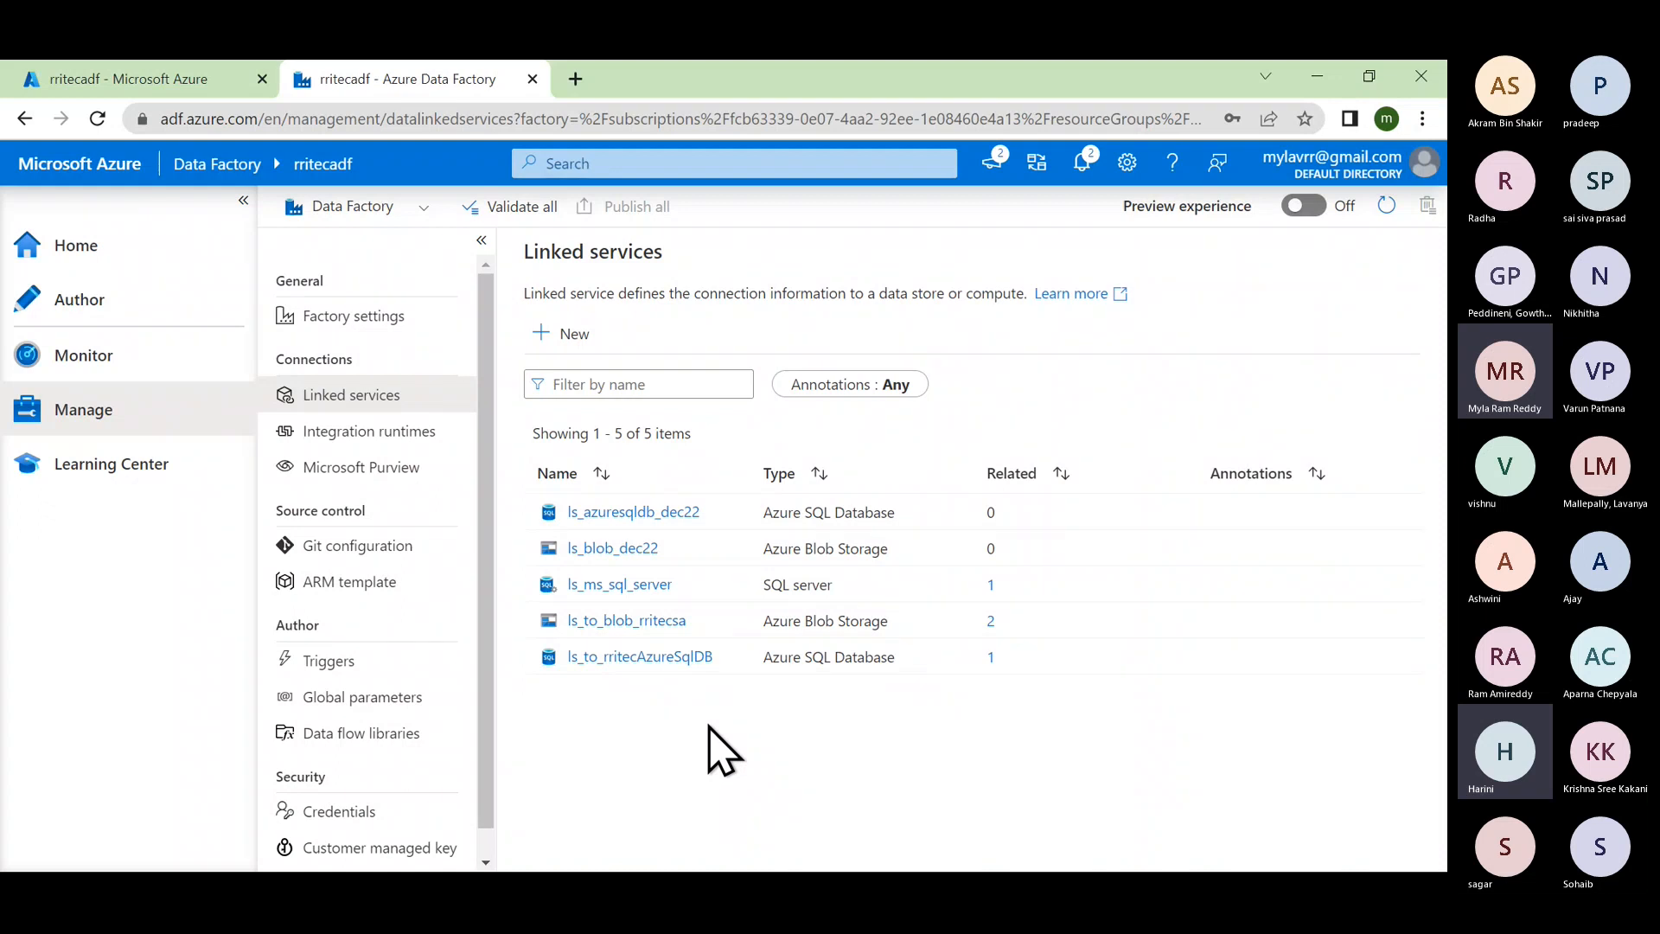
key(super)
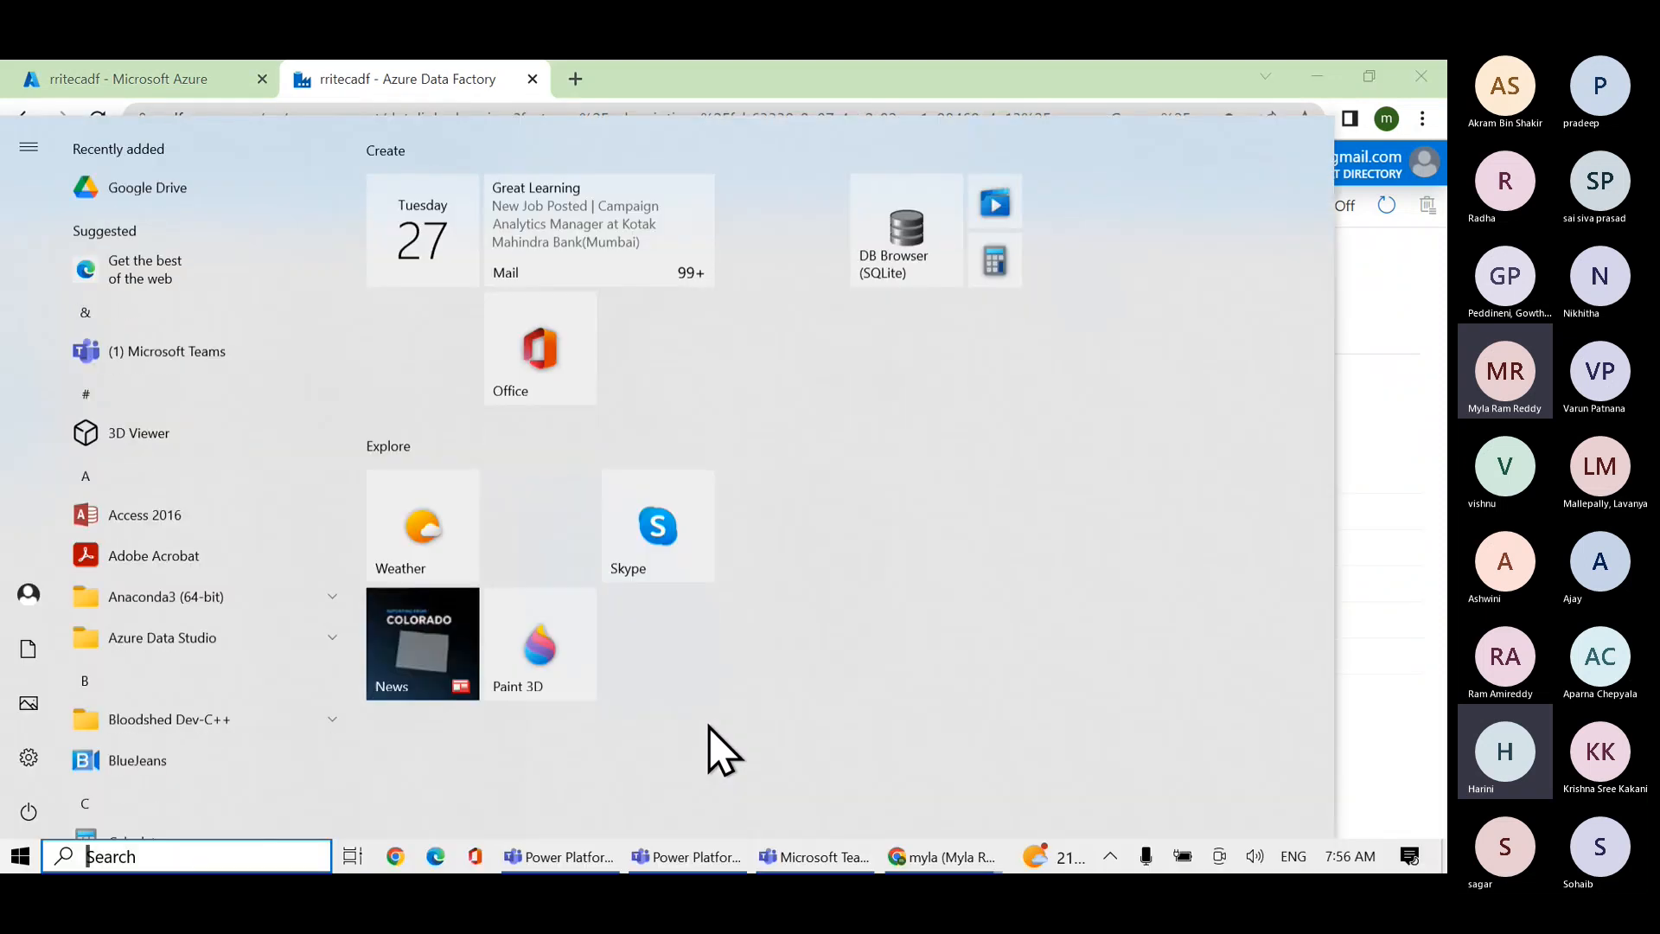
key(super)
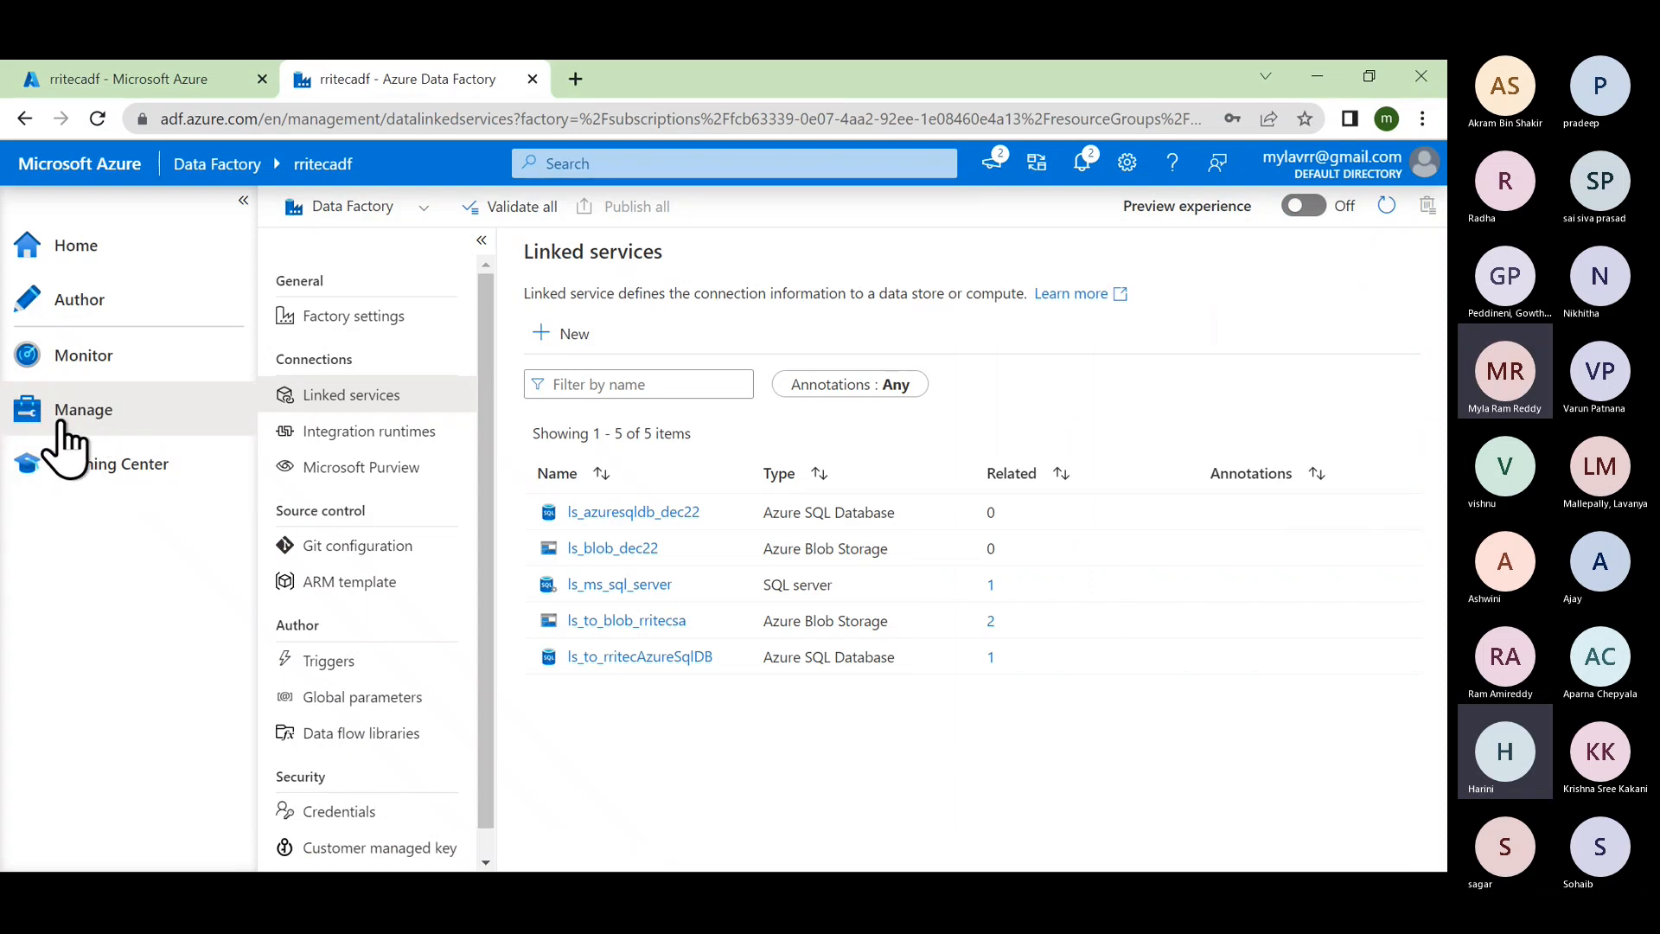
Step: In Author, add a folder named dec22 under Datasets
click(98, 314)
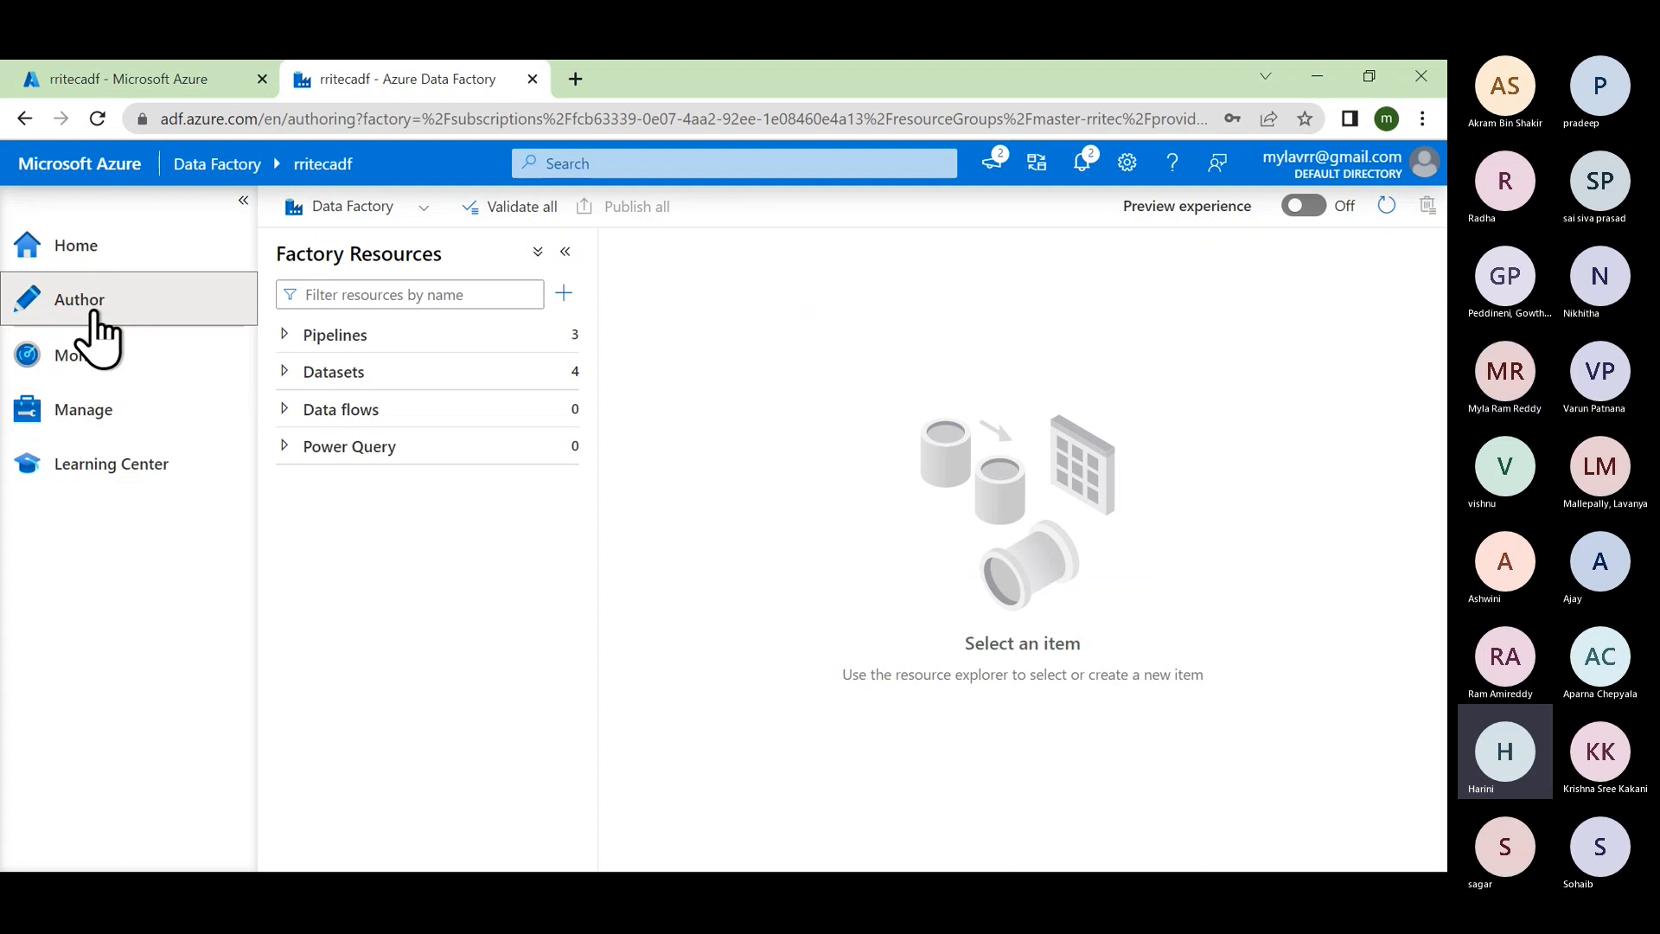
click(289, 370)
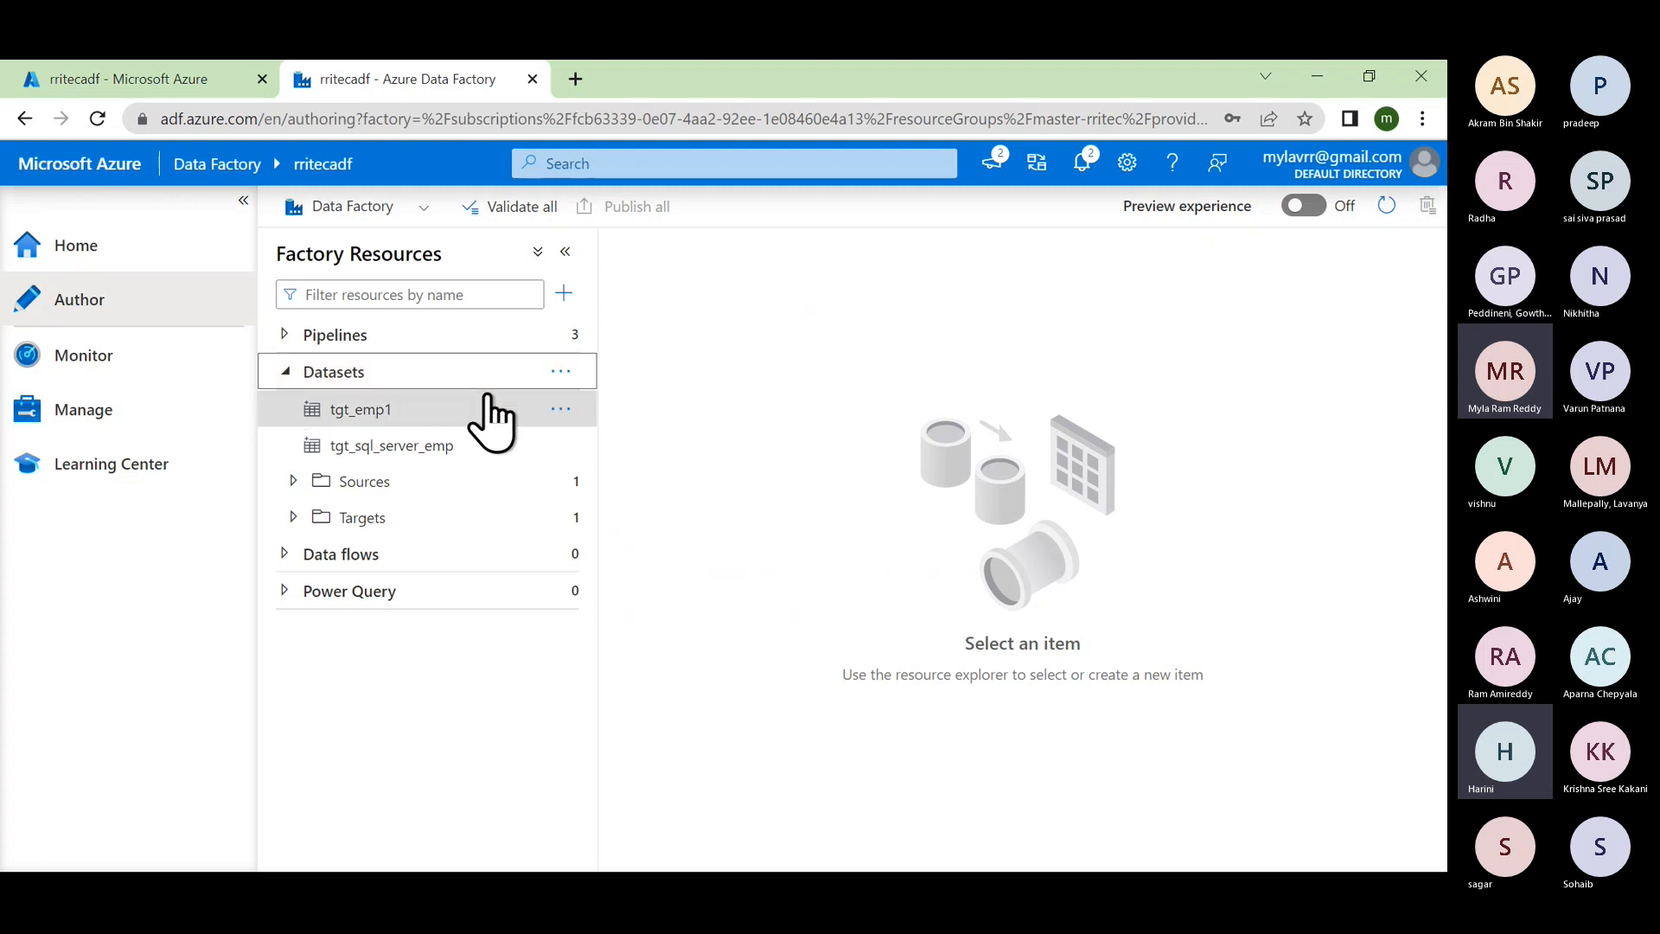
click(562, 373)
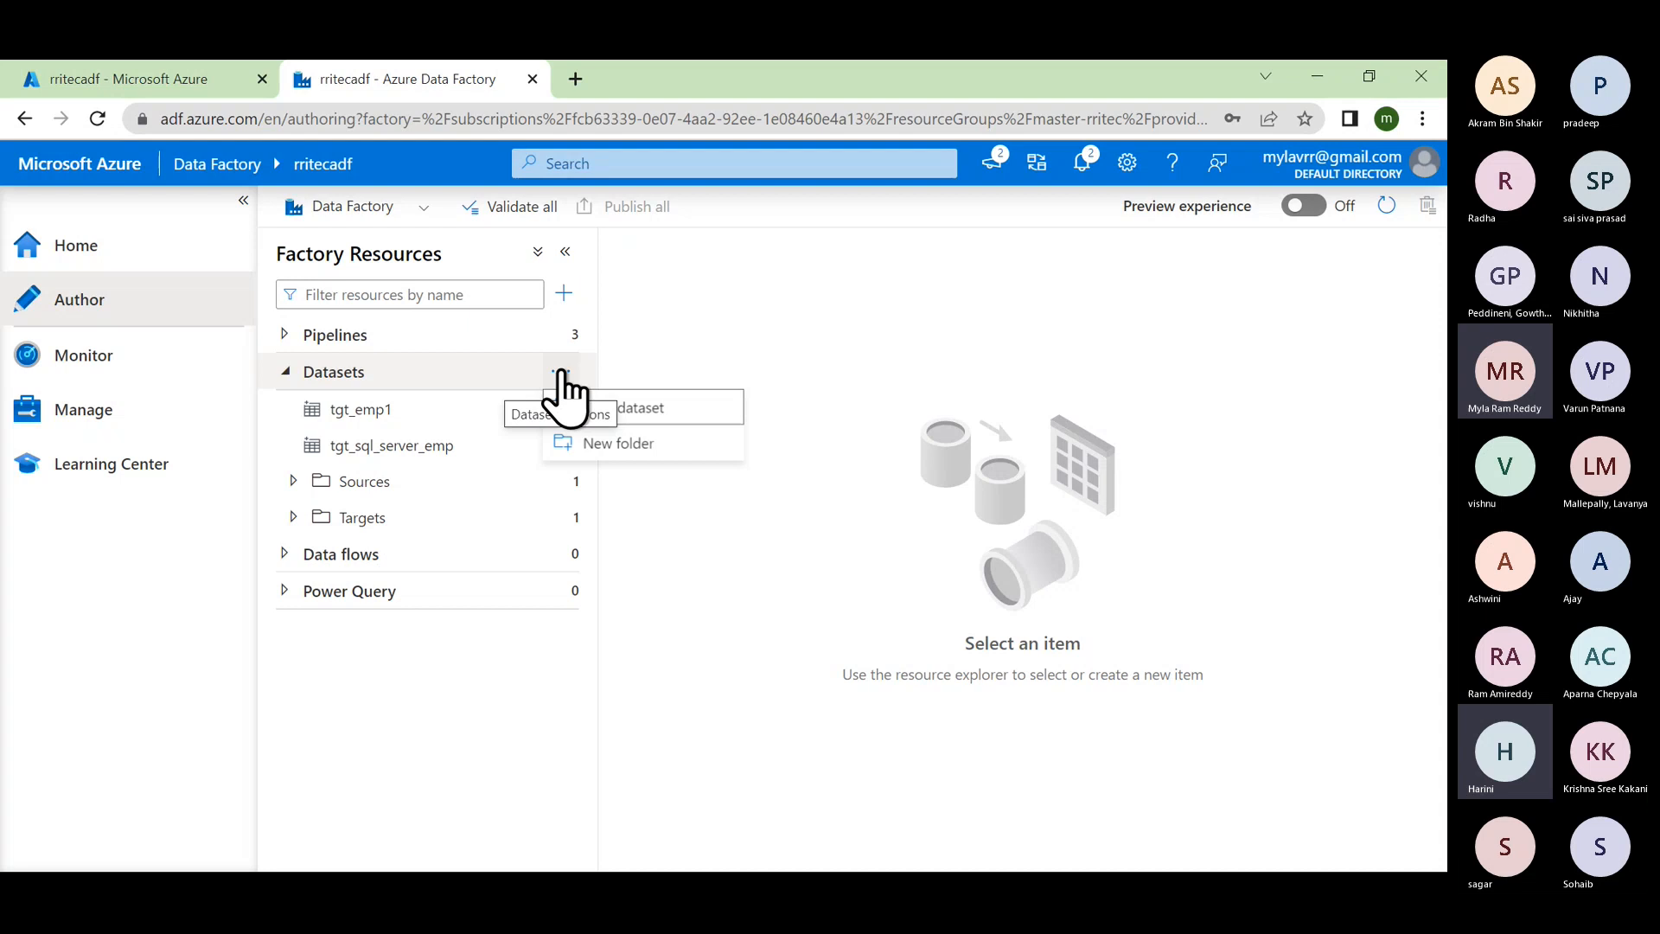
click(655, 449)
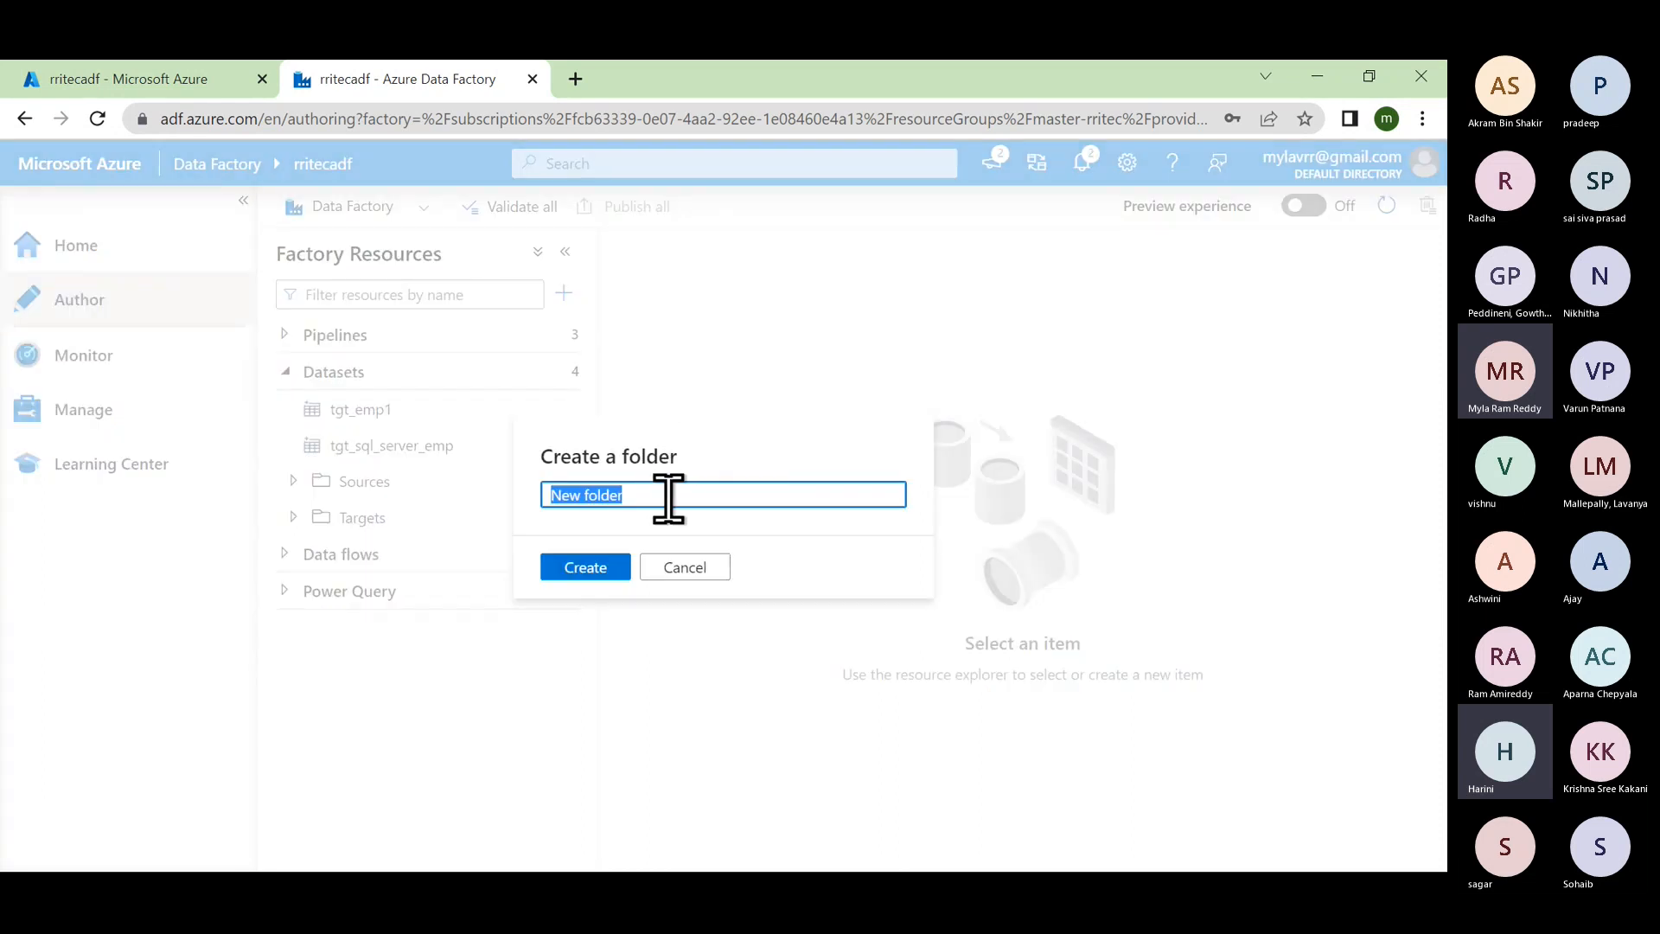
text(B)
key(BackSpace)
text(dec22)
click(601, 571)
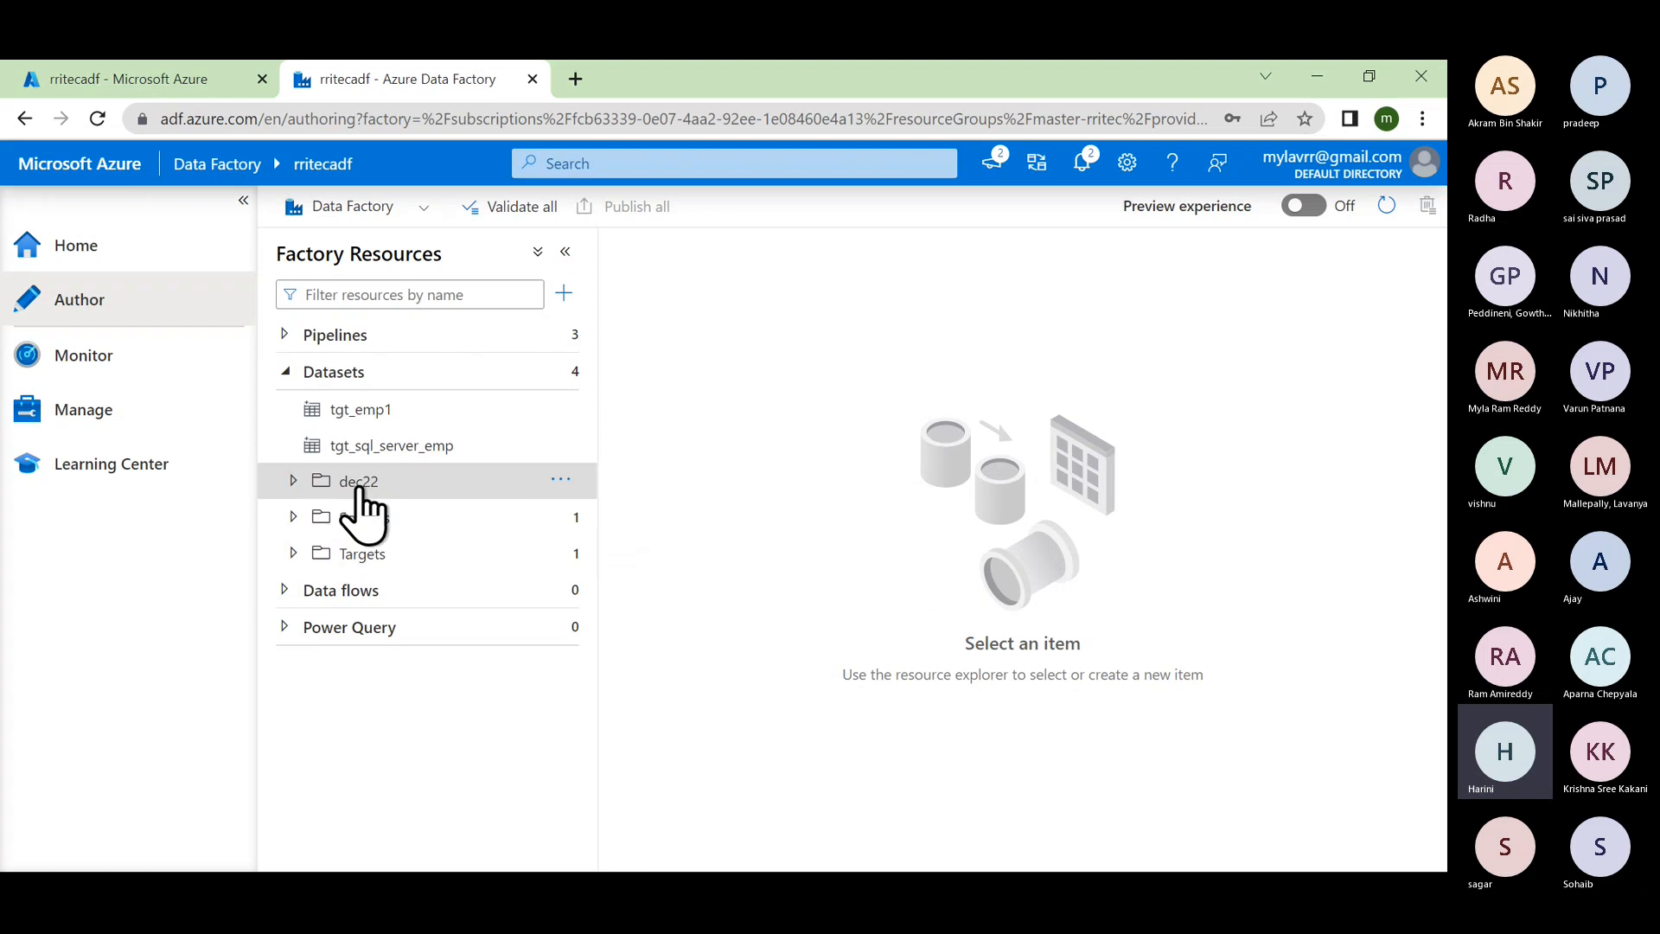
Step: Add a subfolder named source inside the dec22 folder
click(294, 482)
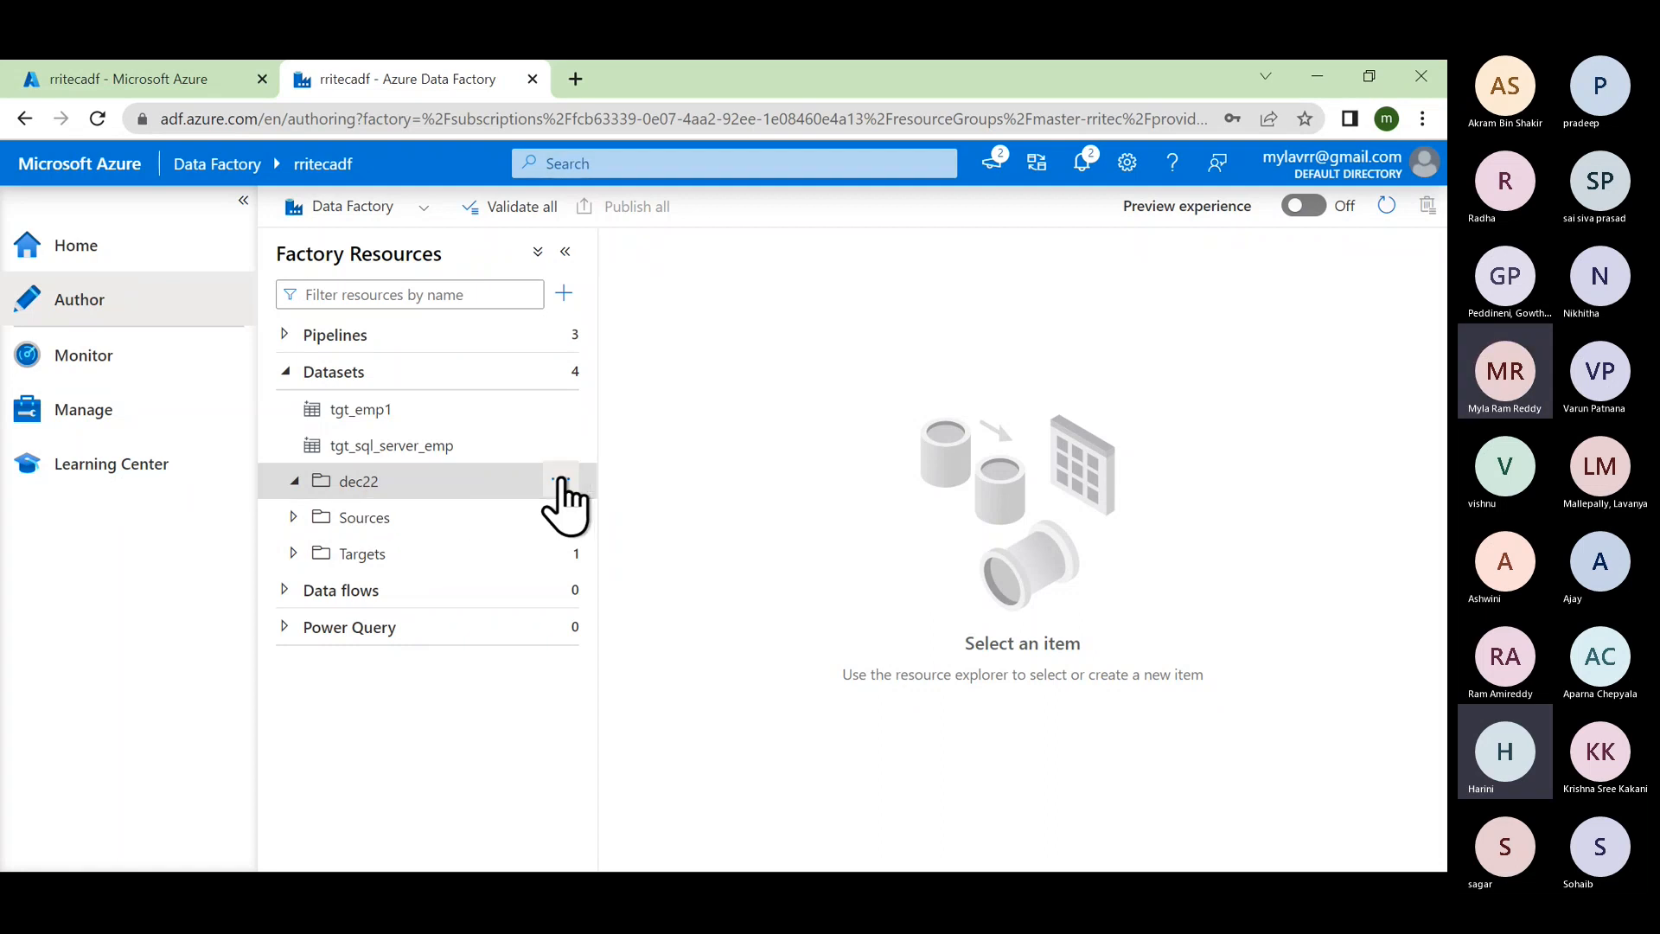
click(561, 480)
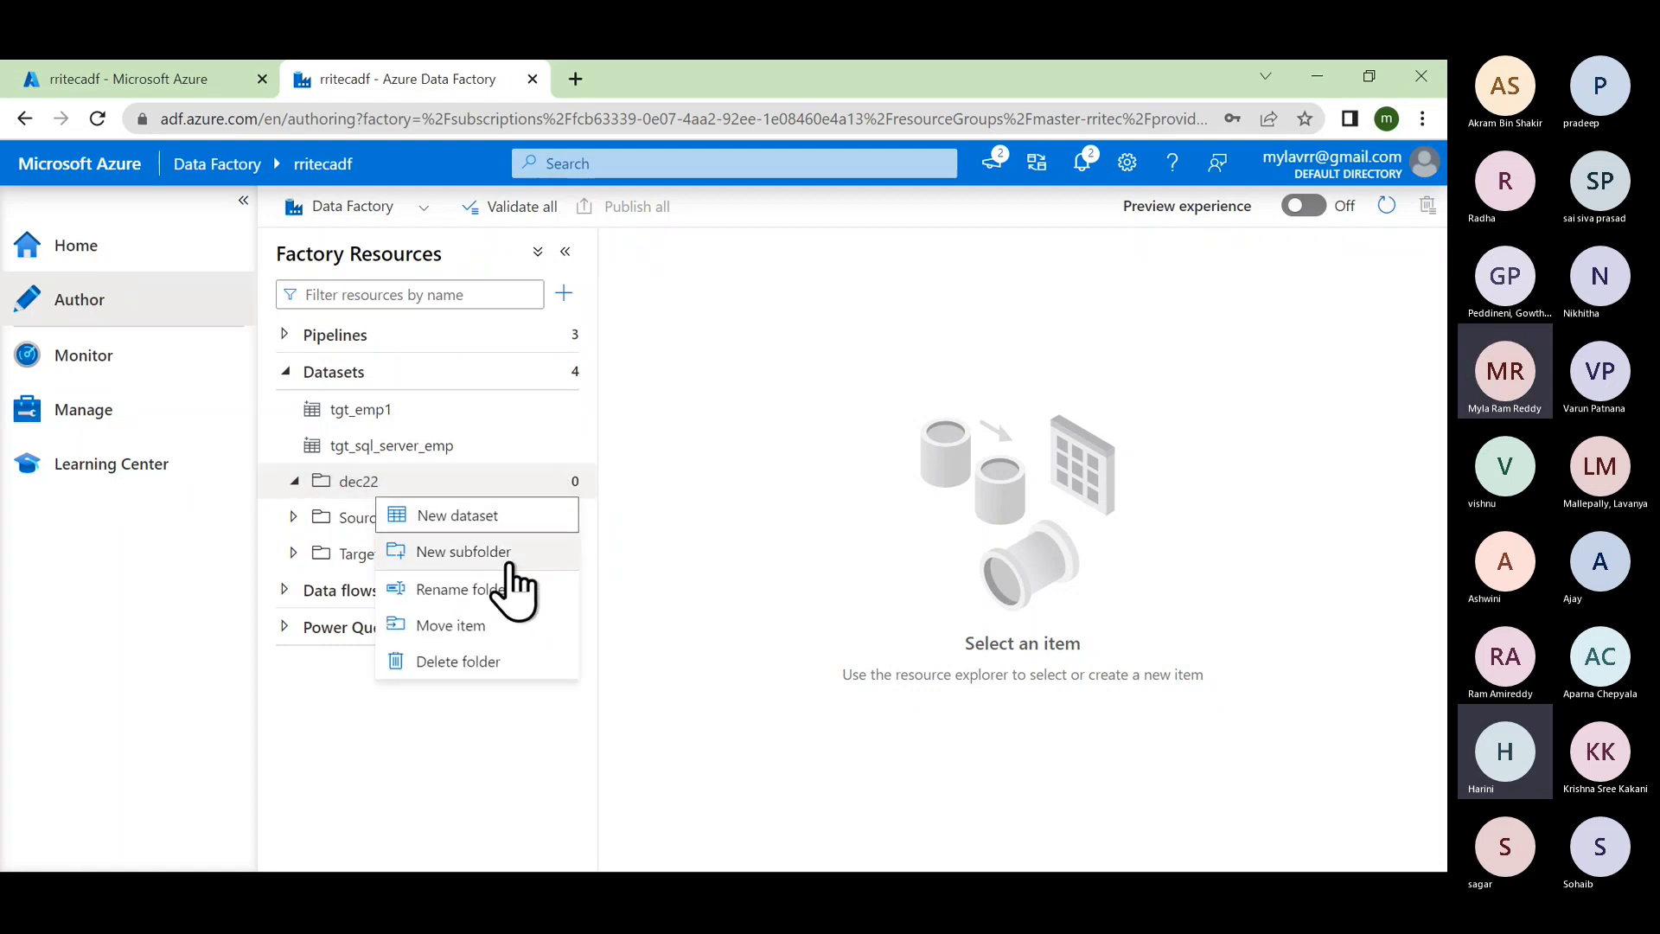
click(501, 552)
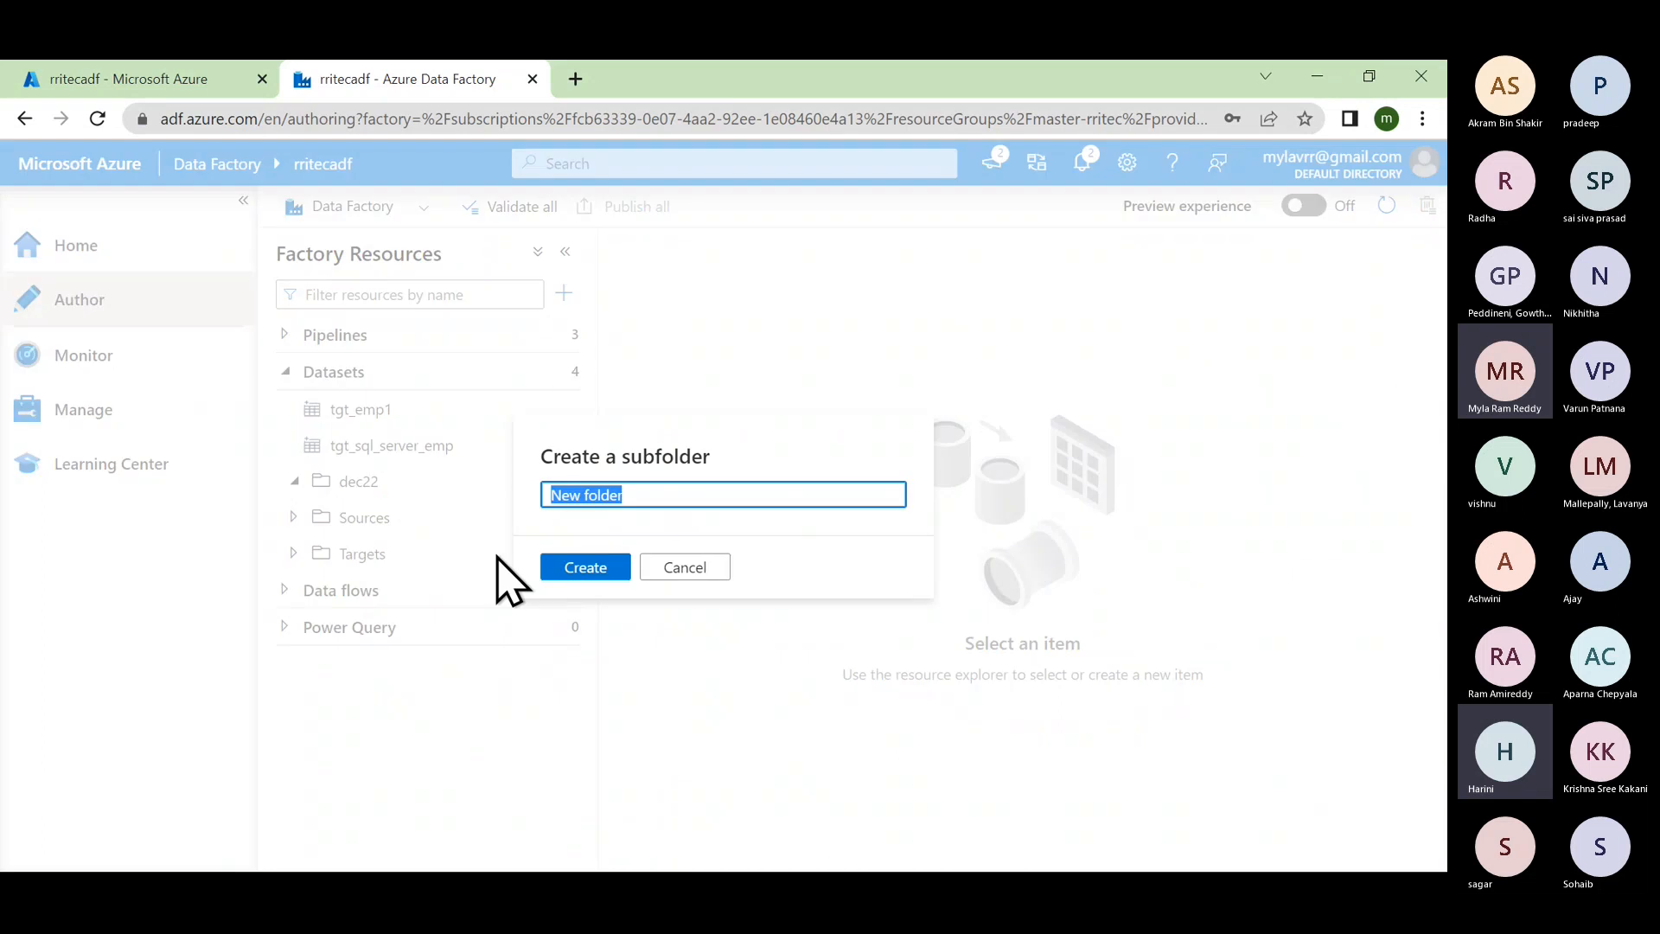
text(source)
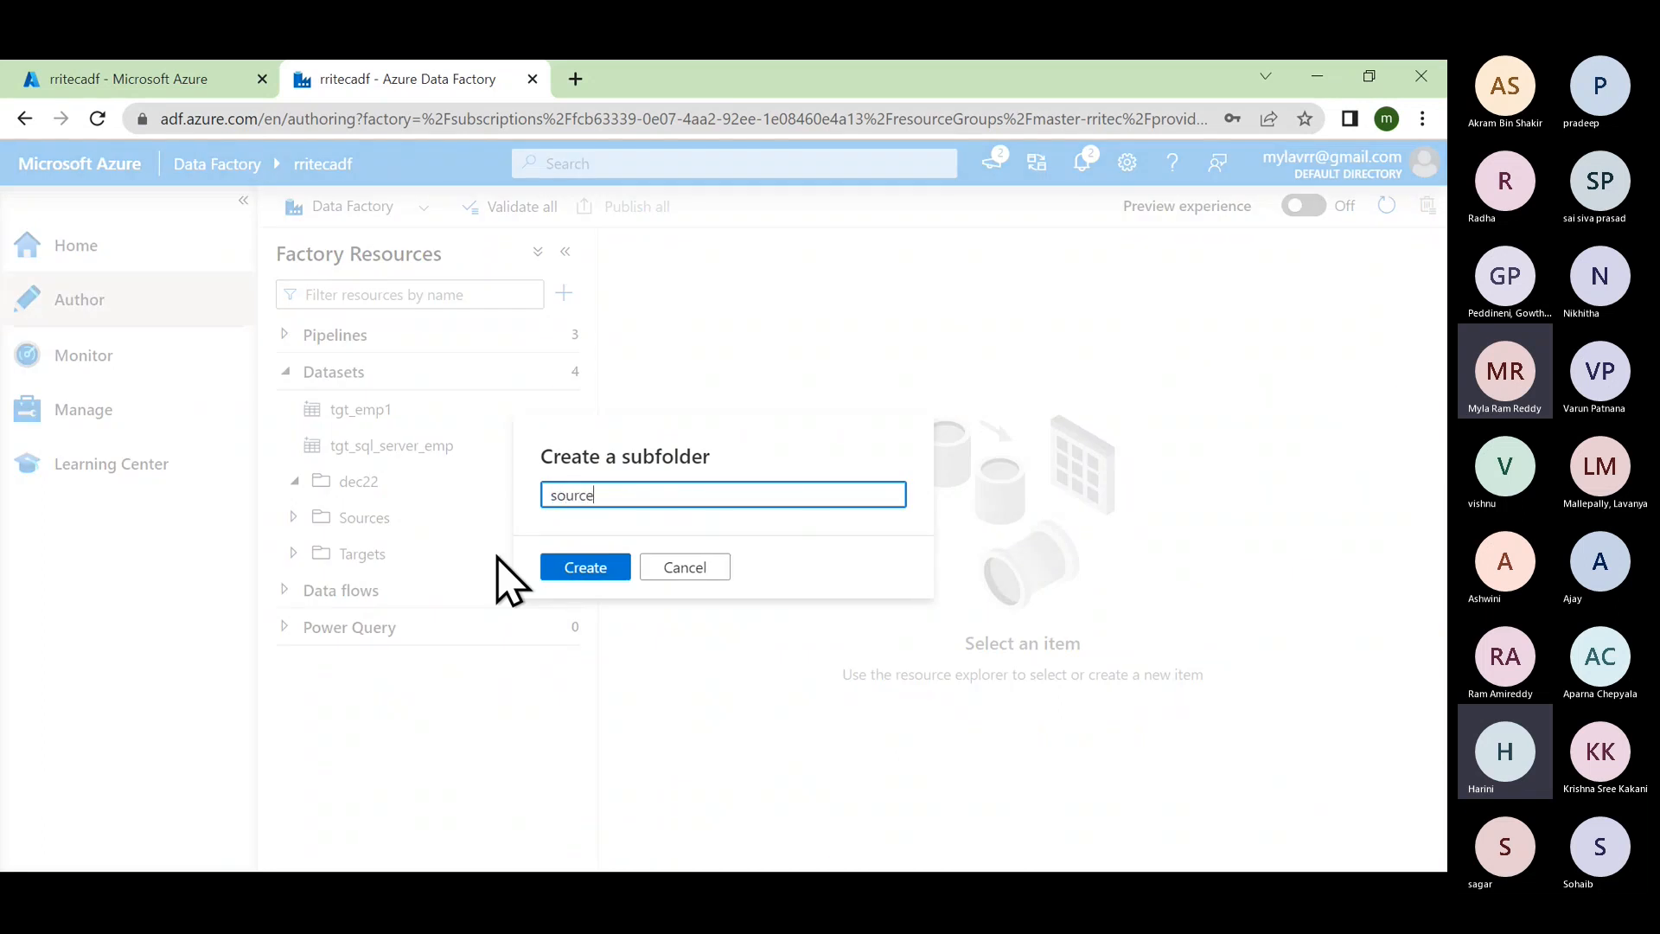
click(588, 564)
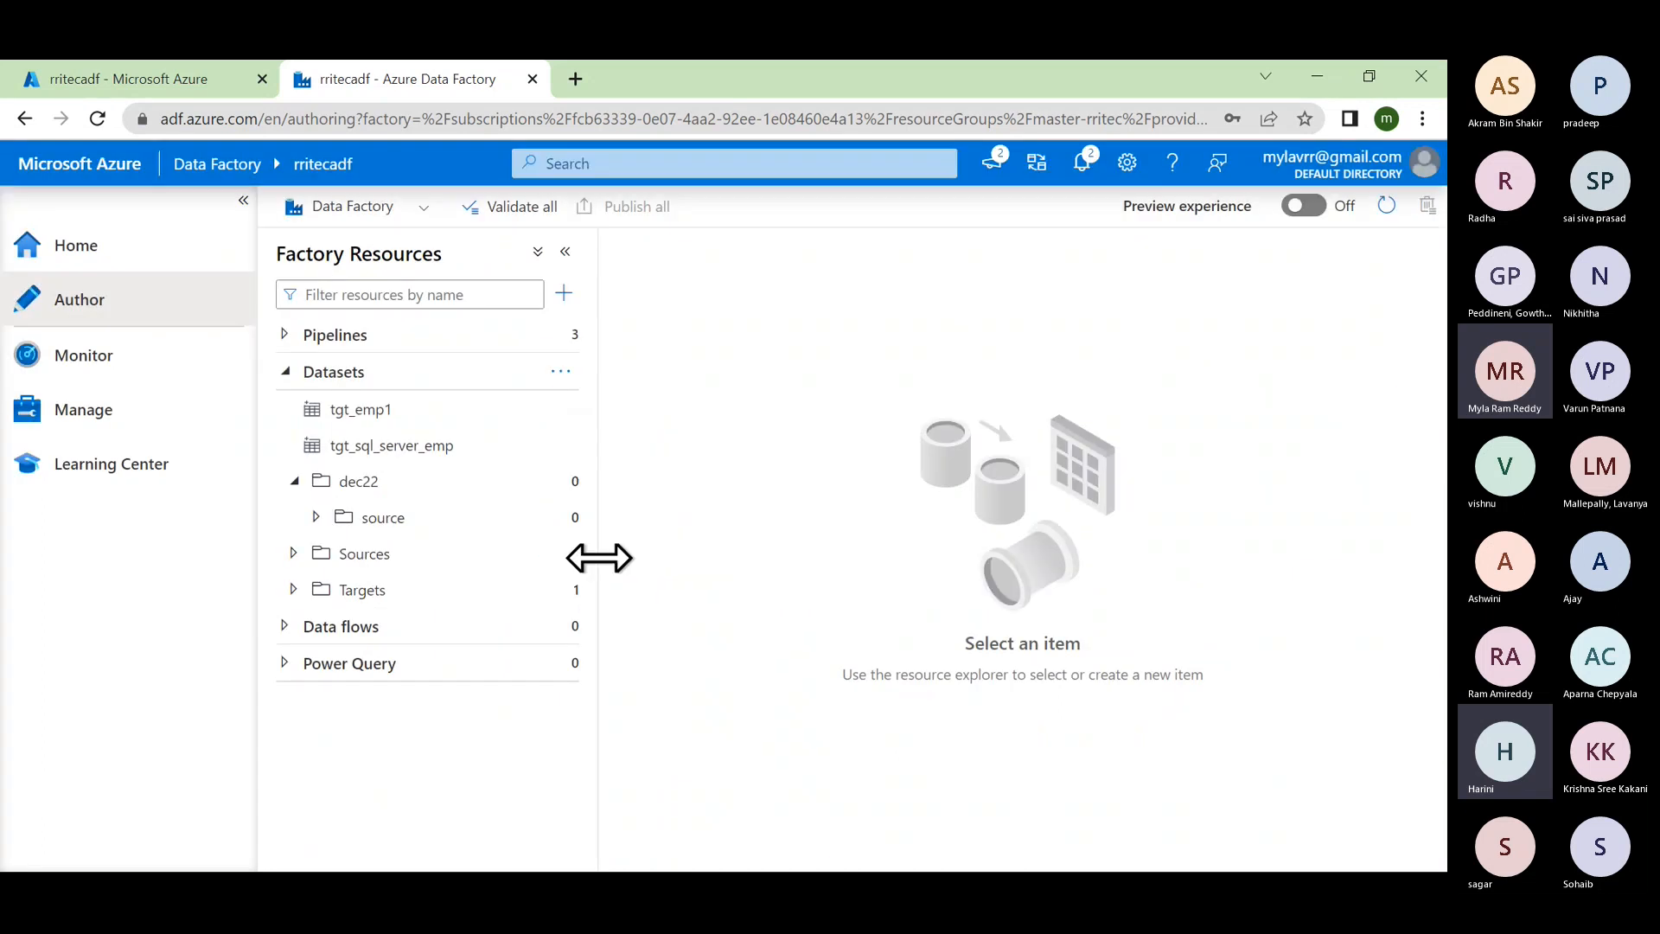
Step: Add a target subfolder inside dec22 and expand both source and target
click(564, 480)
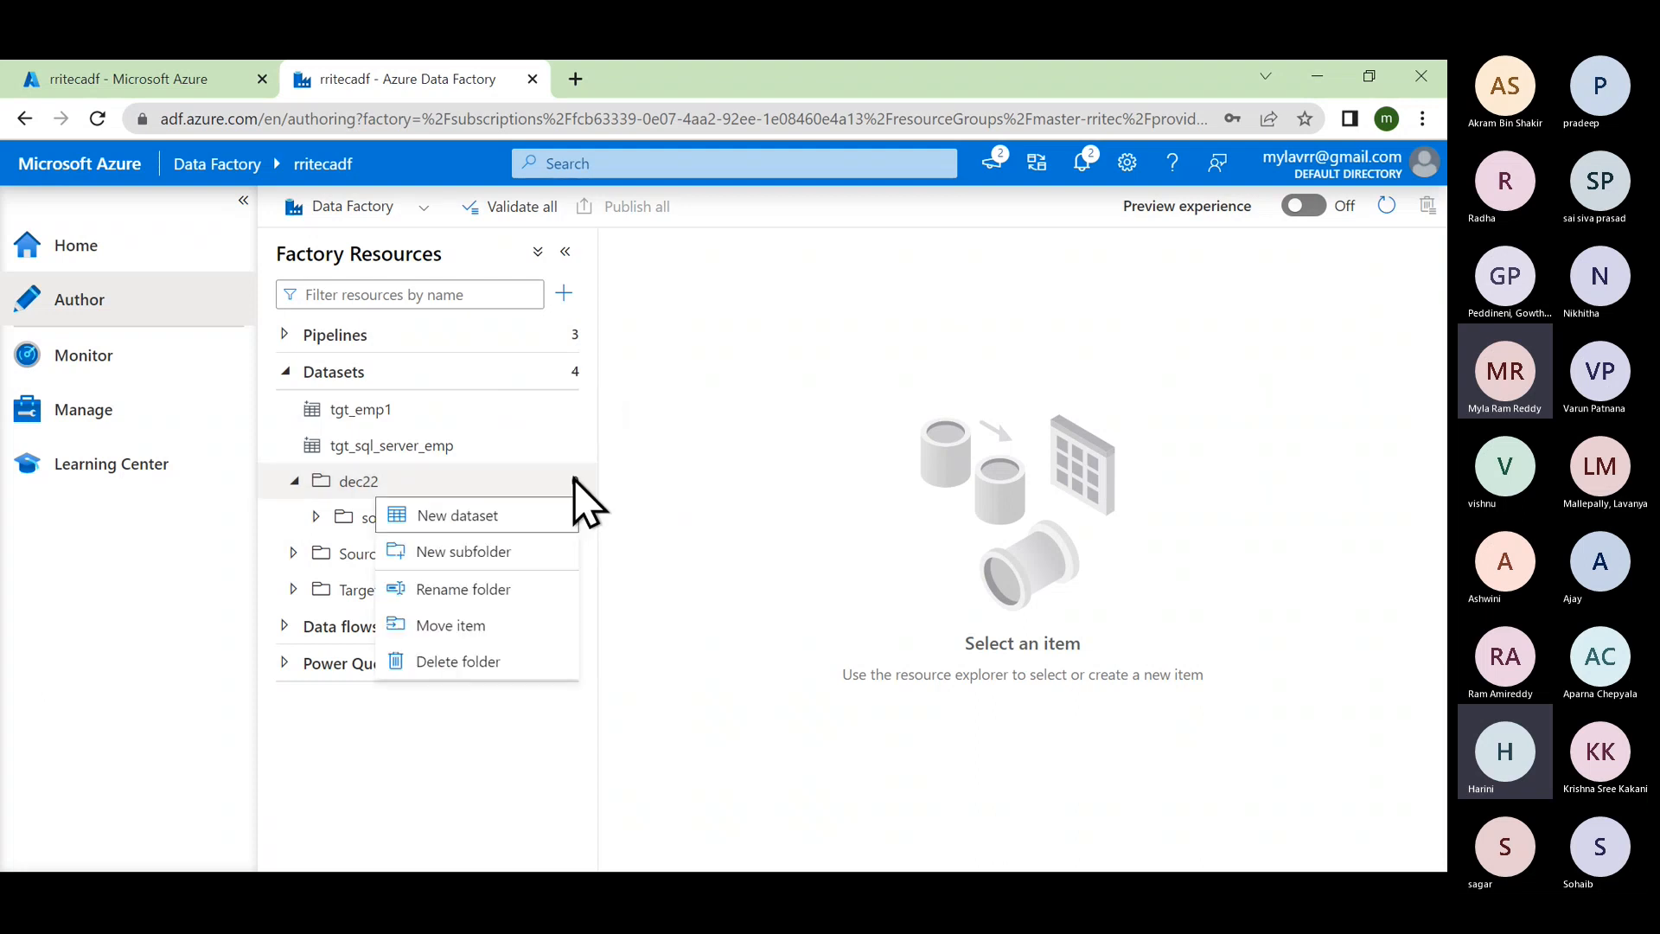
click(500, 553)
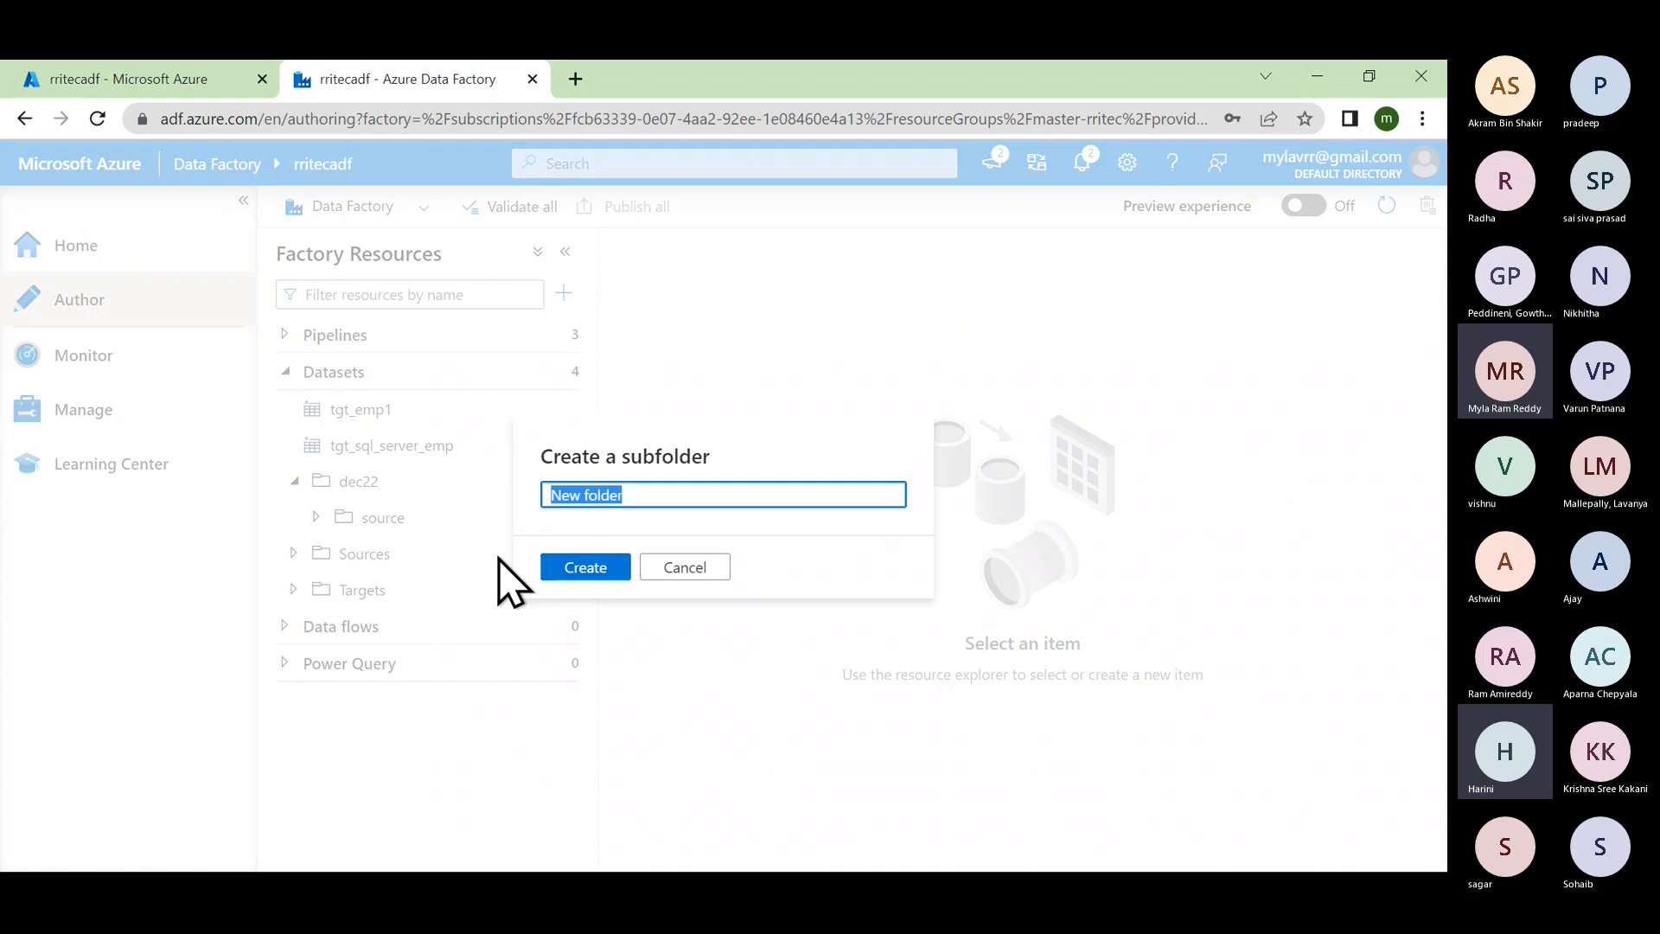
text(target)
click(587, 568)
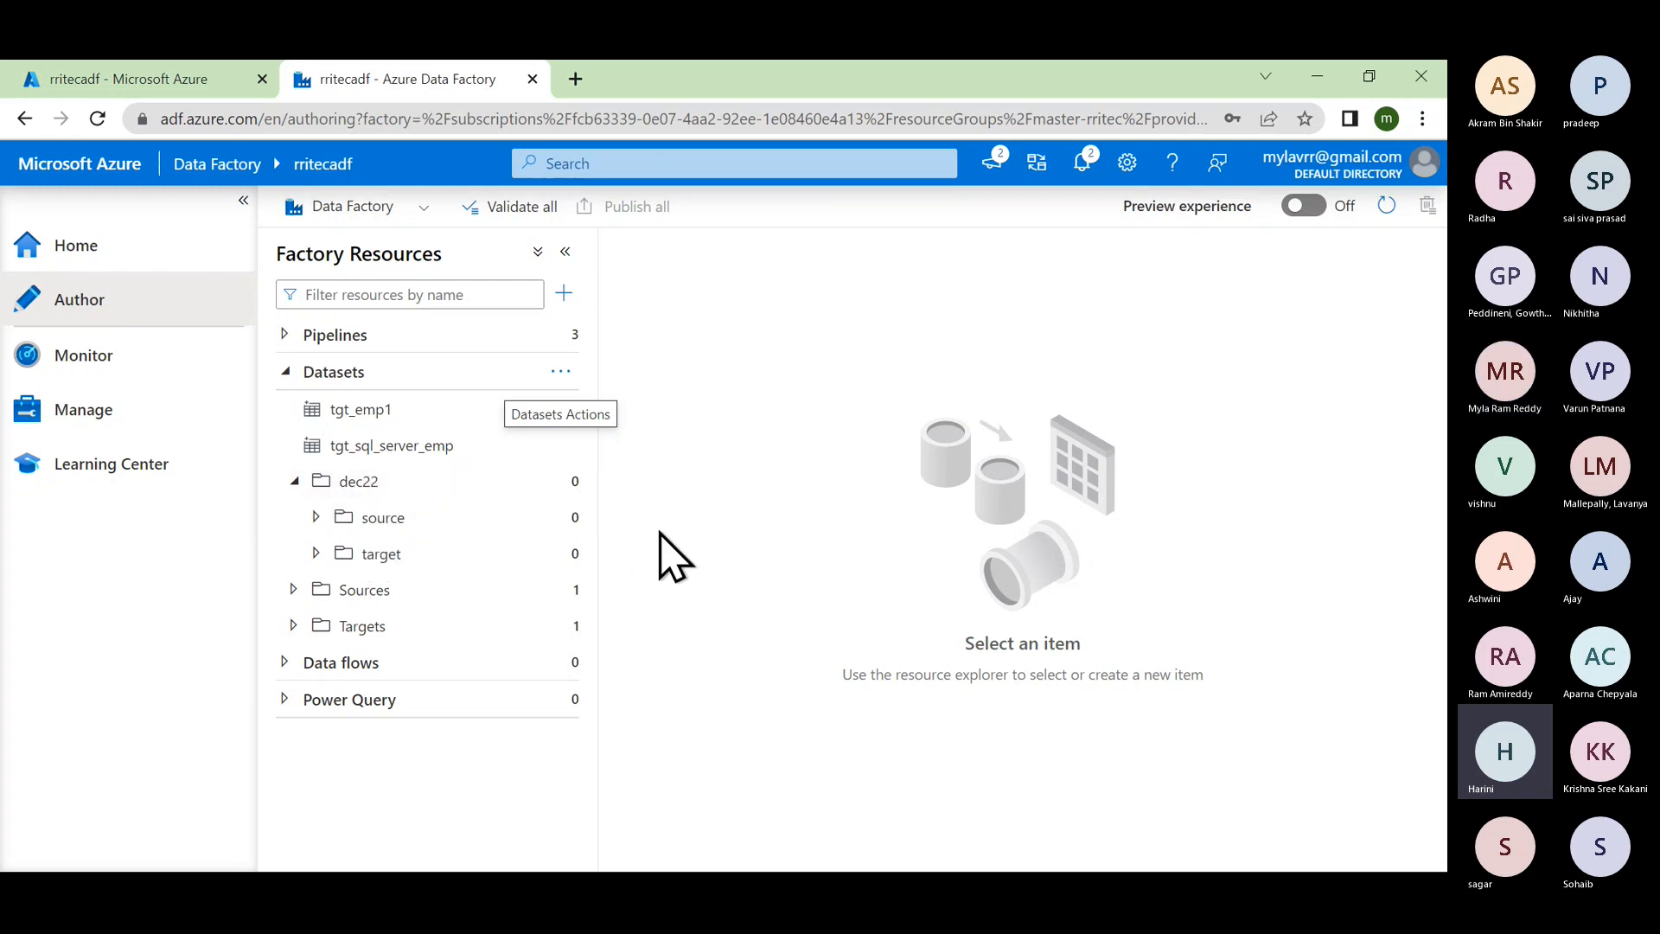
click(316, 517)
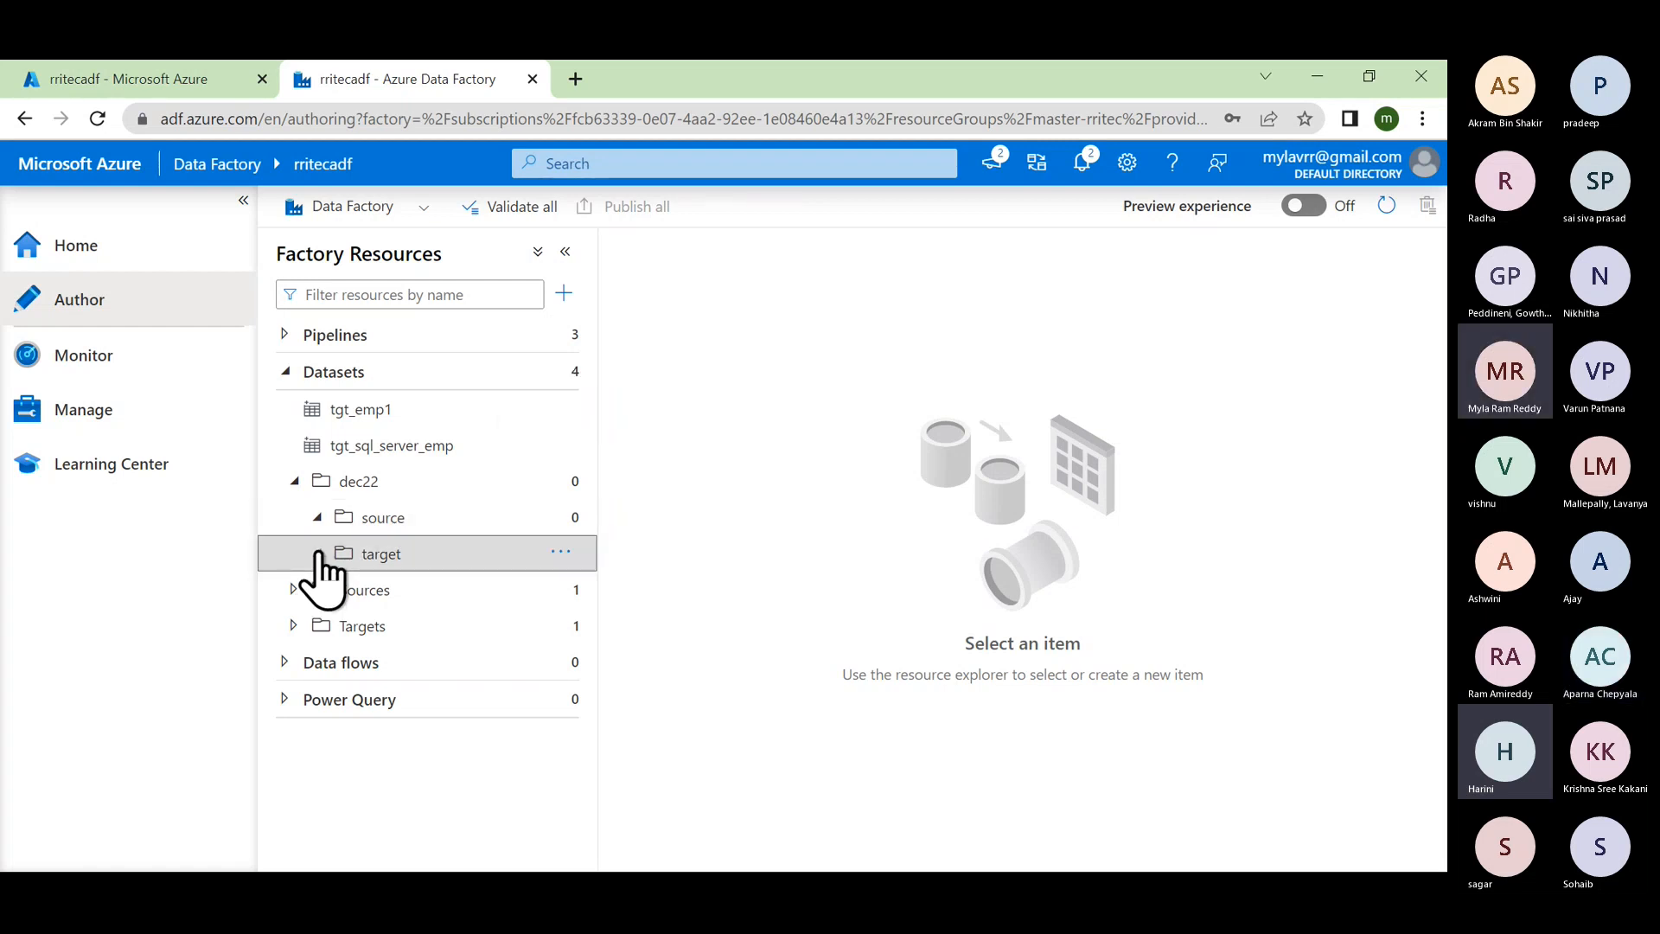
click(319, 553)
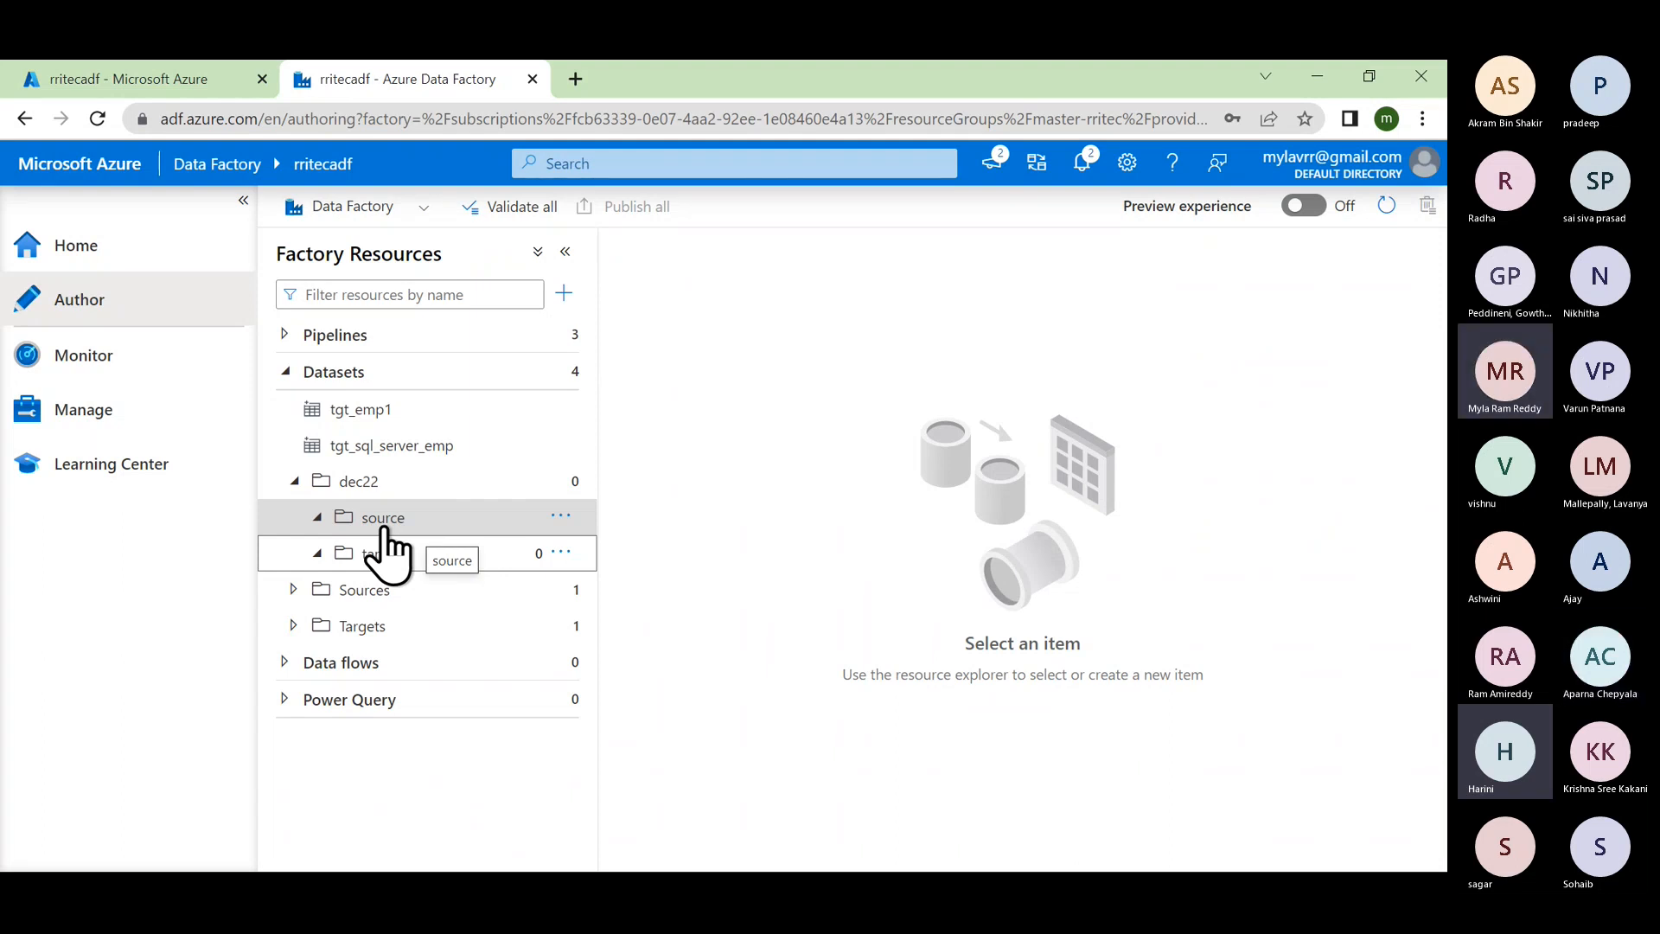
Step: Start a new Azure Blob Storage dataset in DelimitedText format within the source folder
click(561, 517)
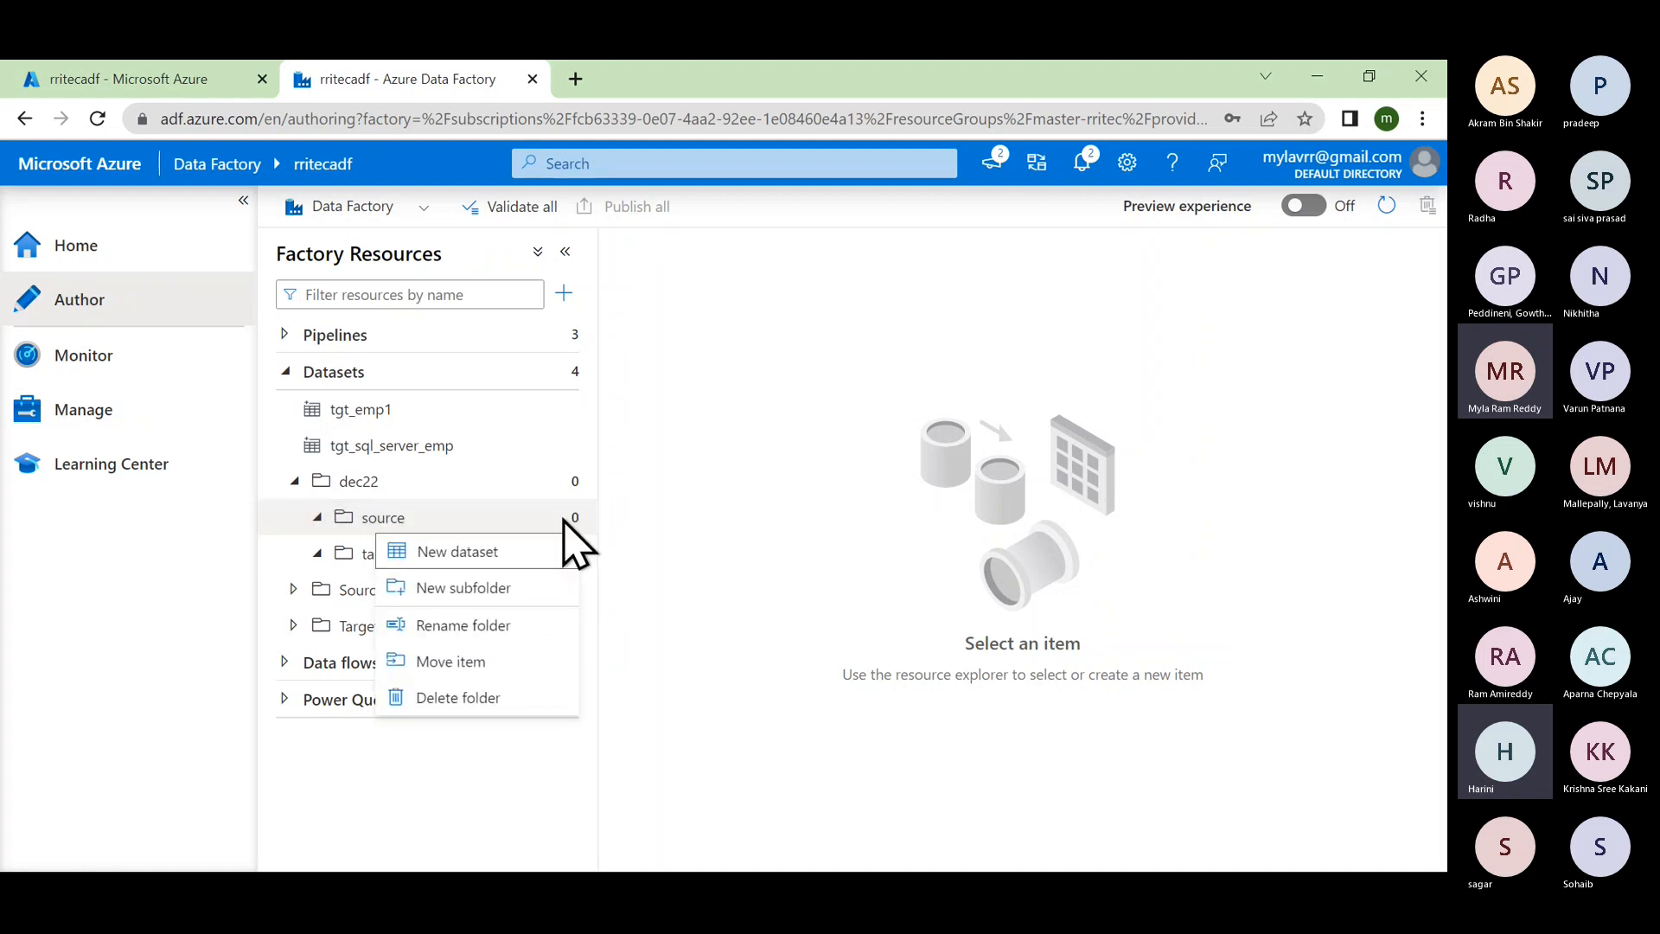
click(497, 566)
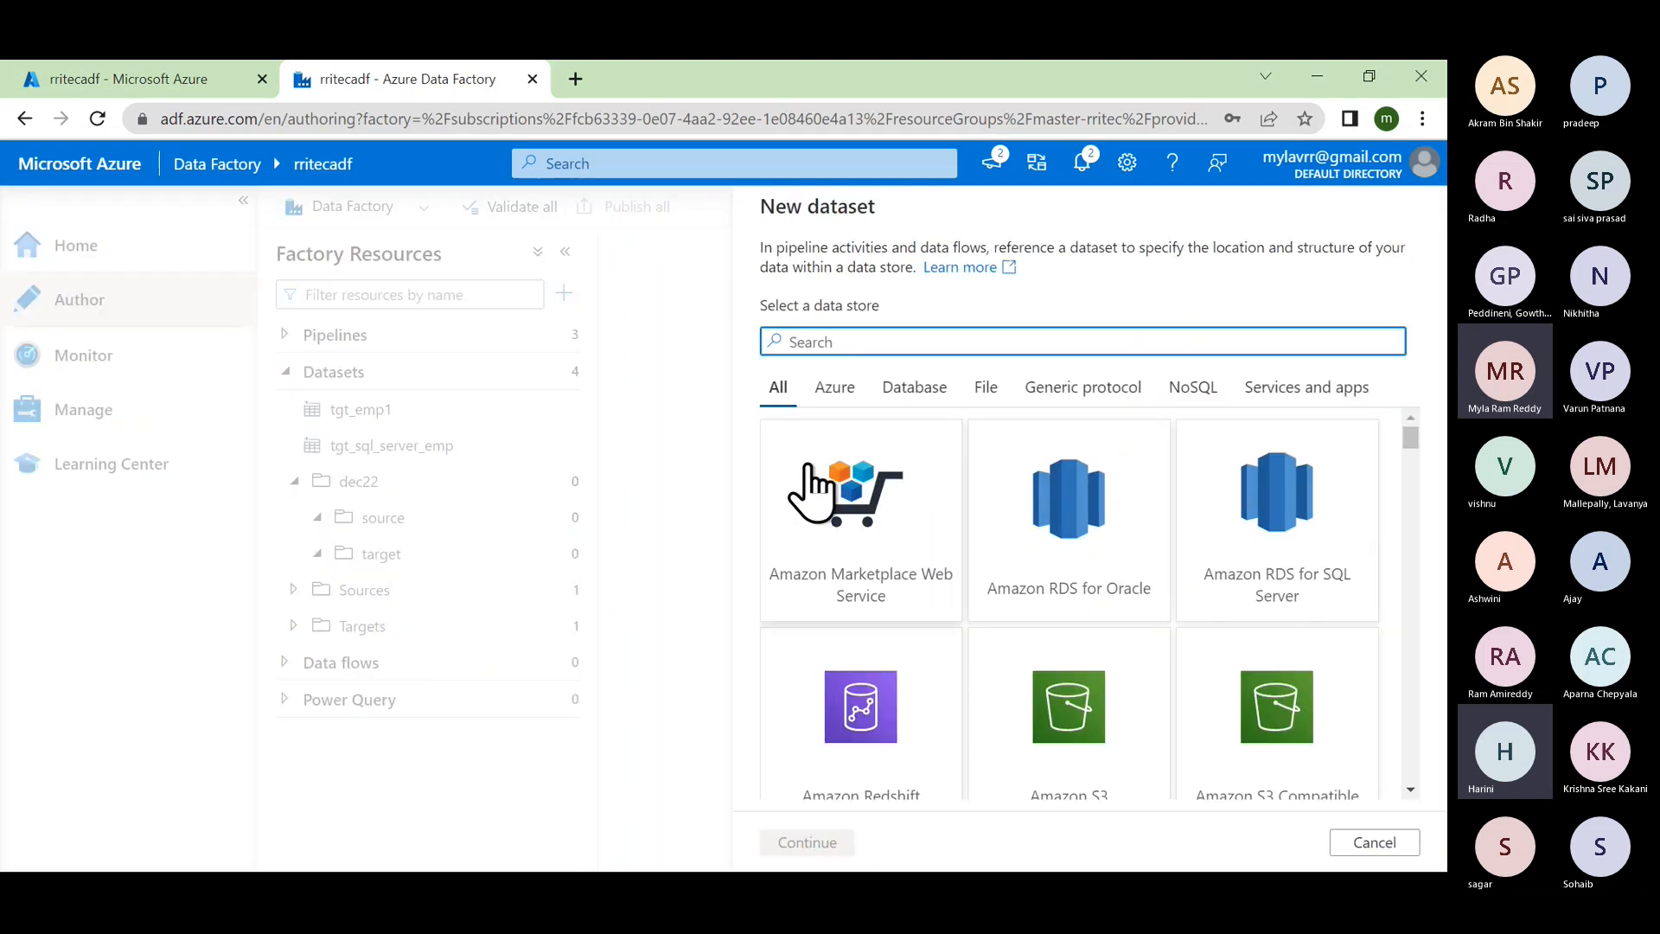
text(blo)
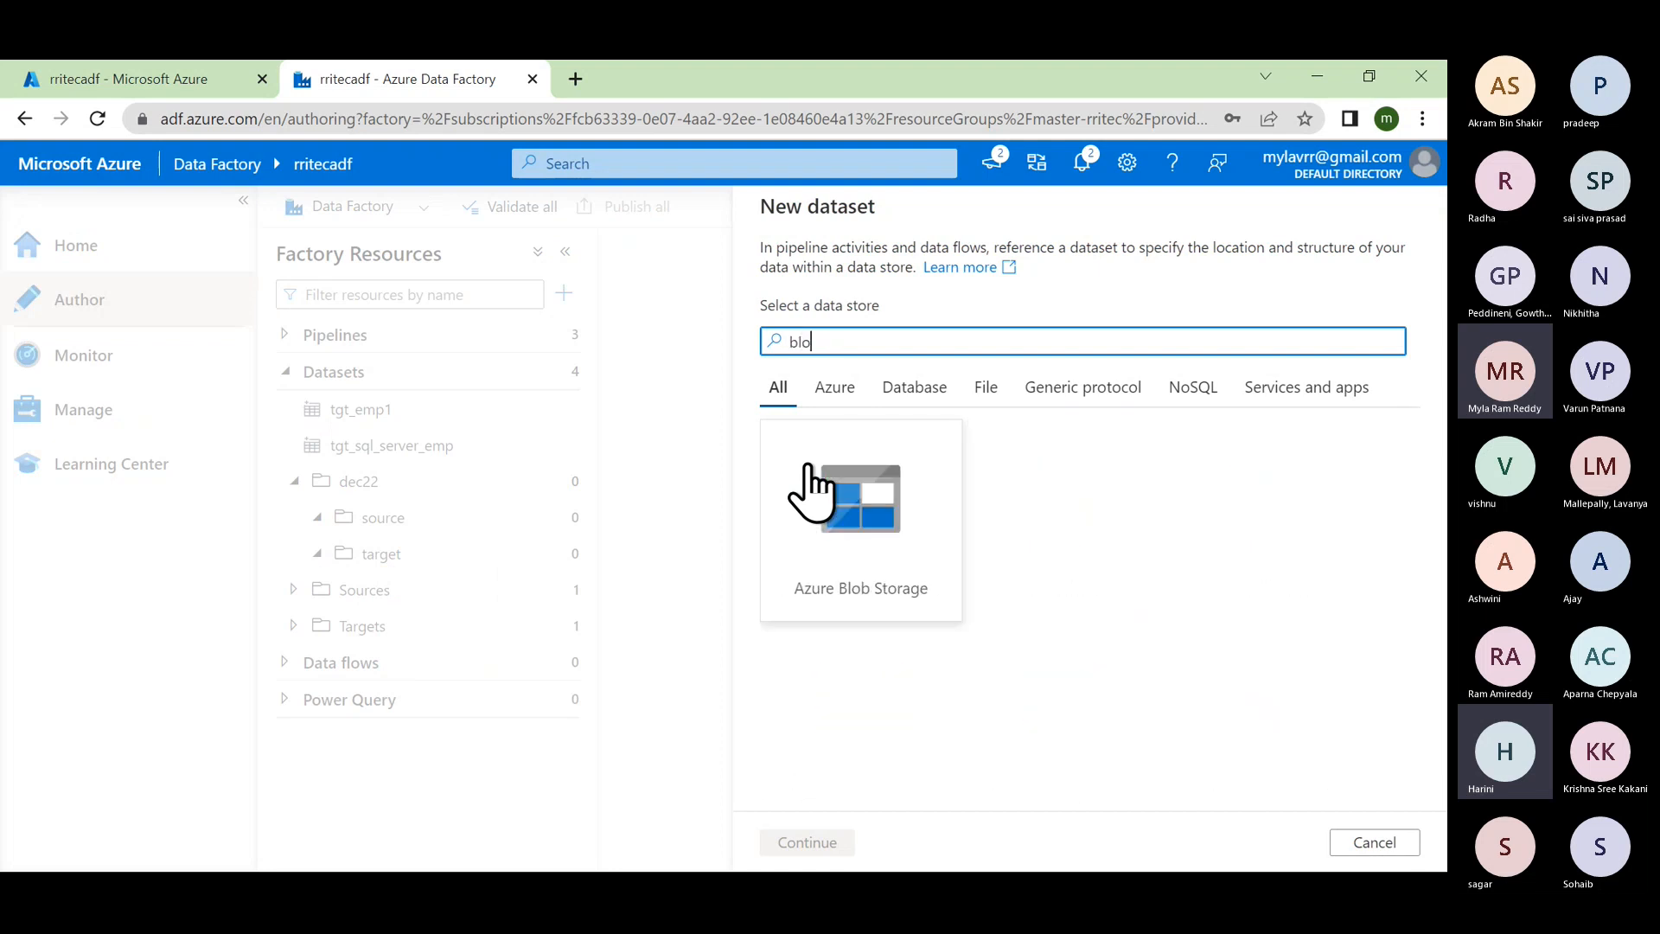
click(896, 557)
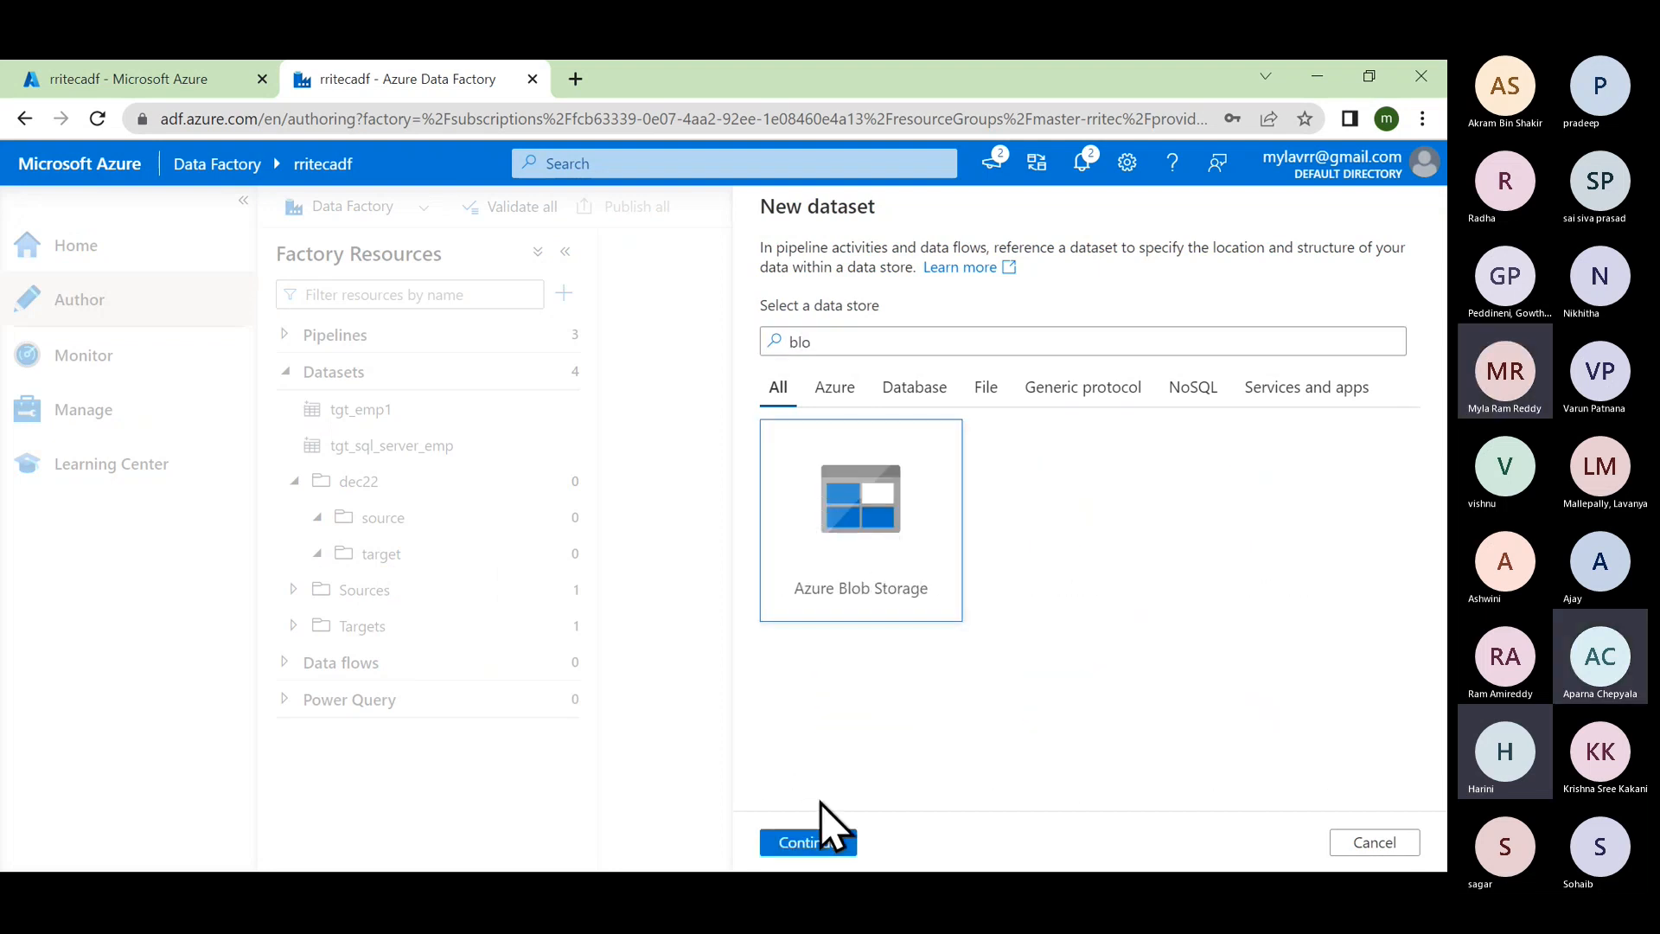
click(809, 842)
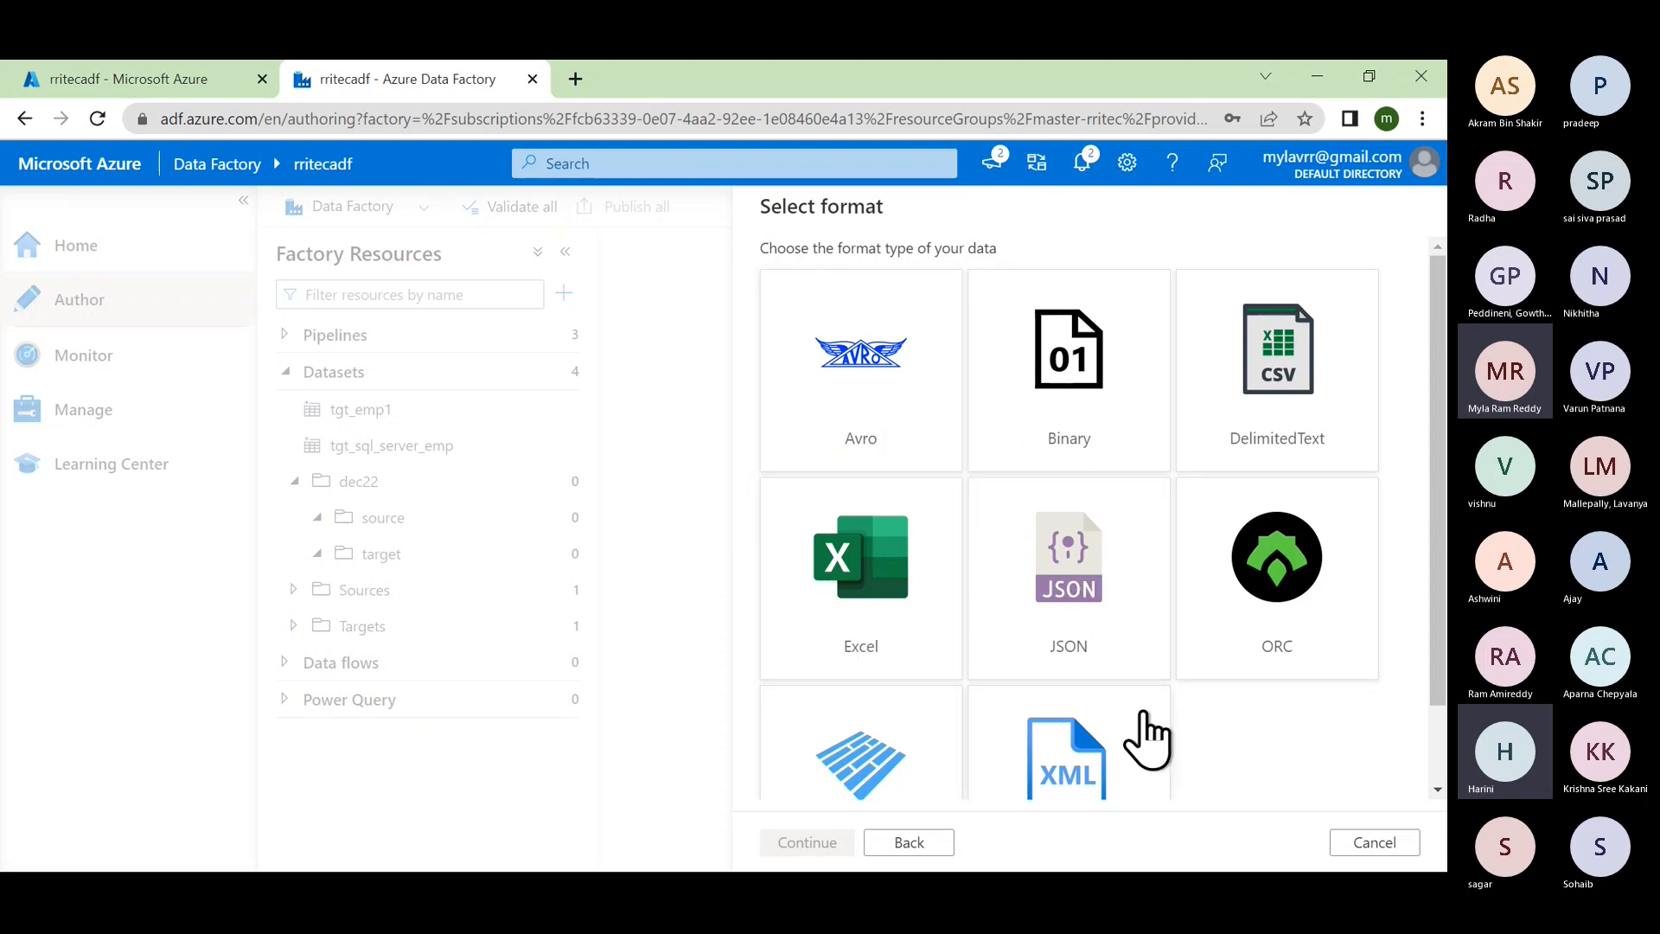
scroll(944, 758, down, 1)
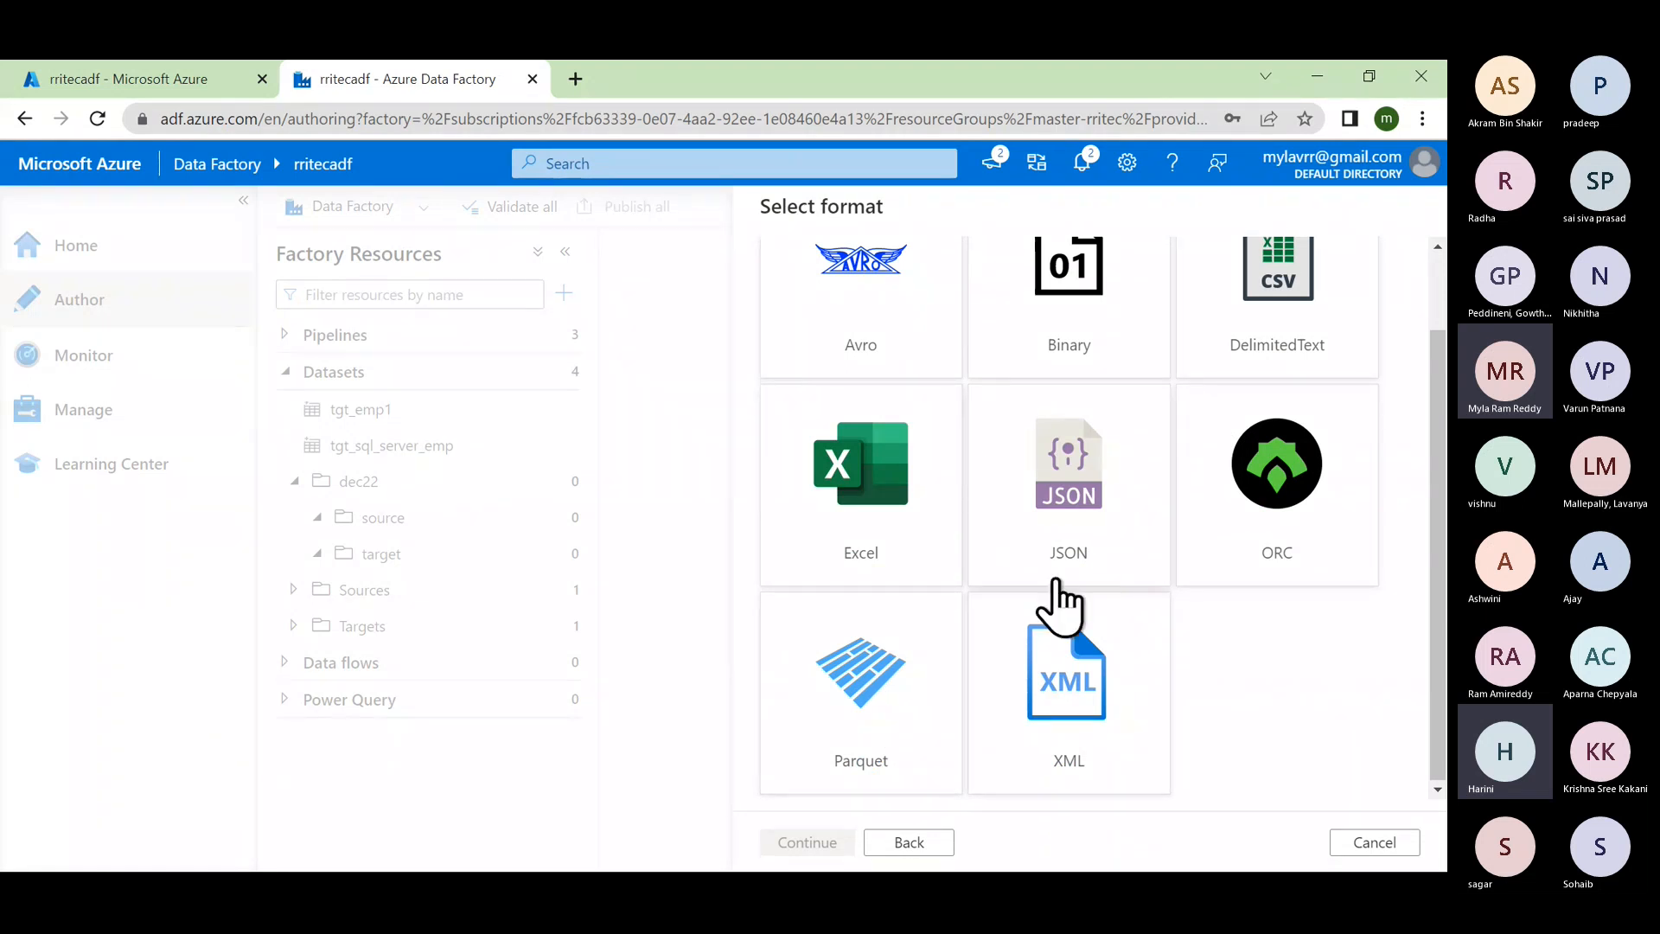
scroll(1063, 593, up, 1)
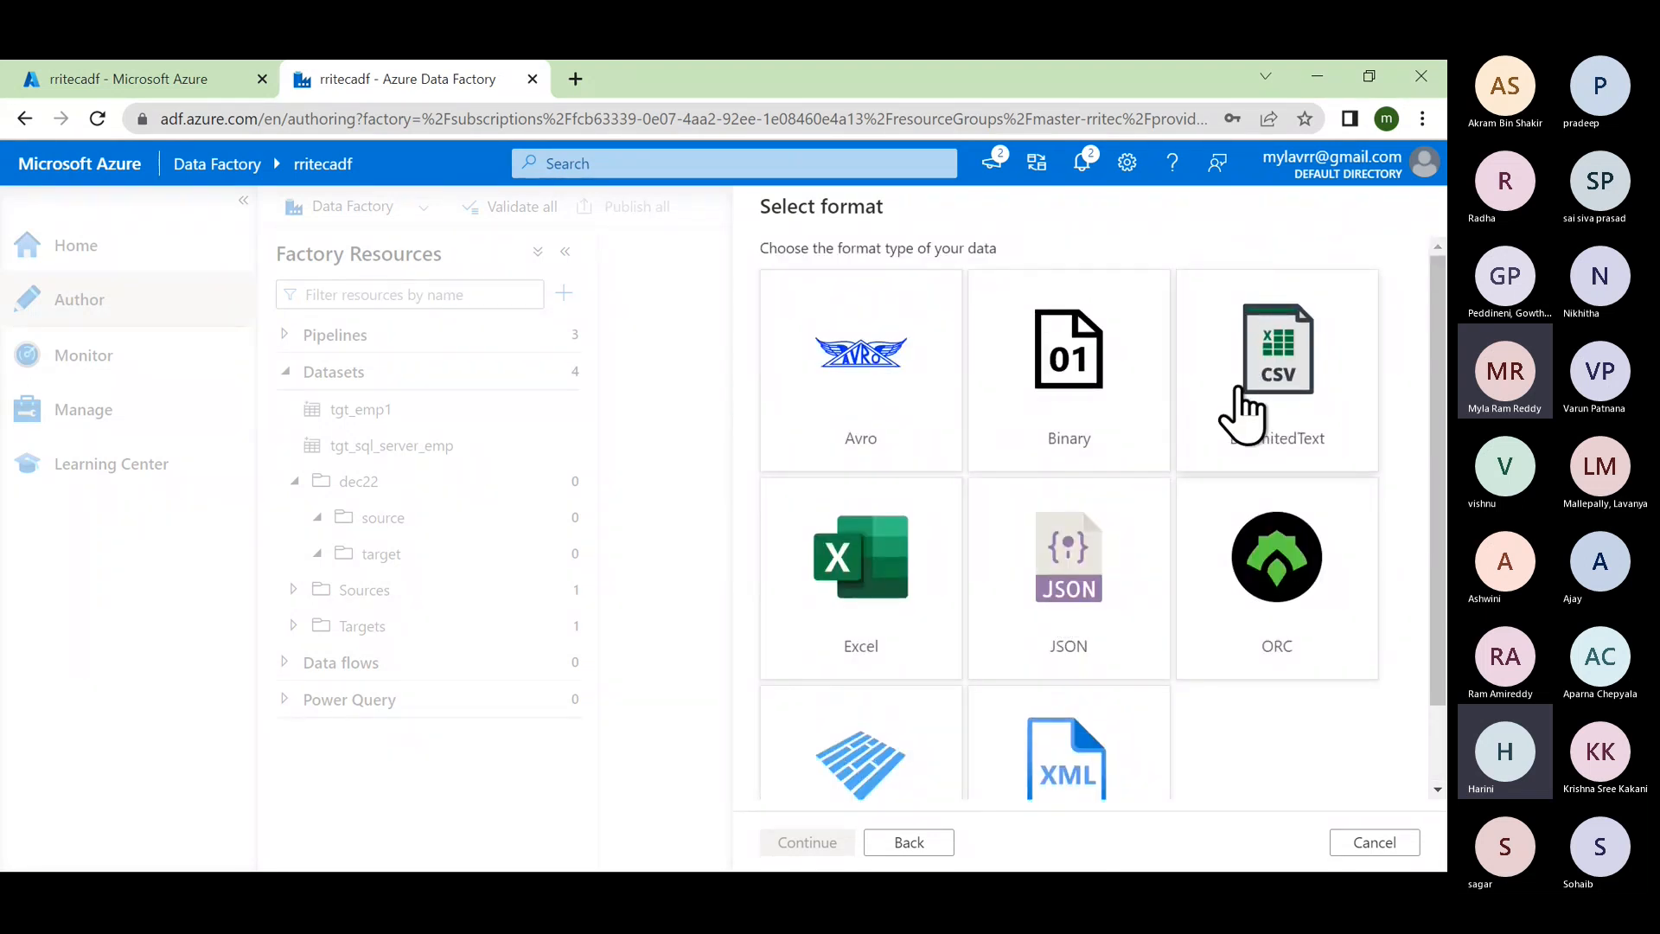
click(1274, 372)
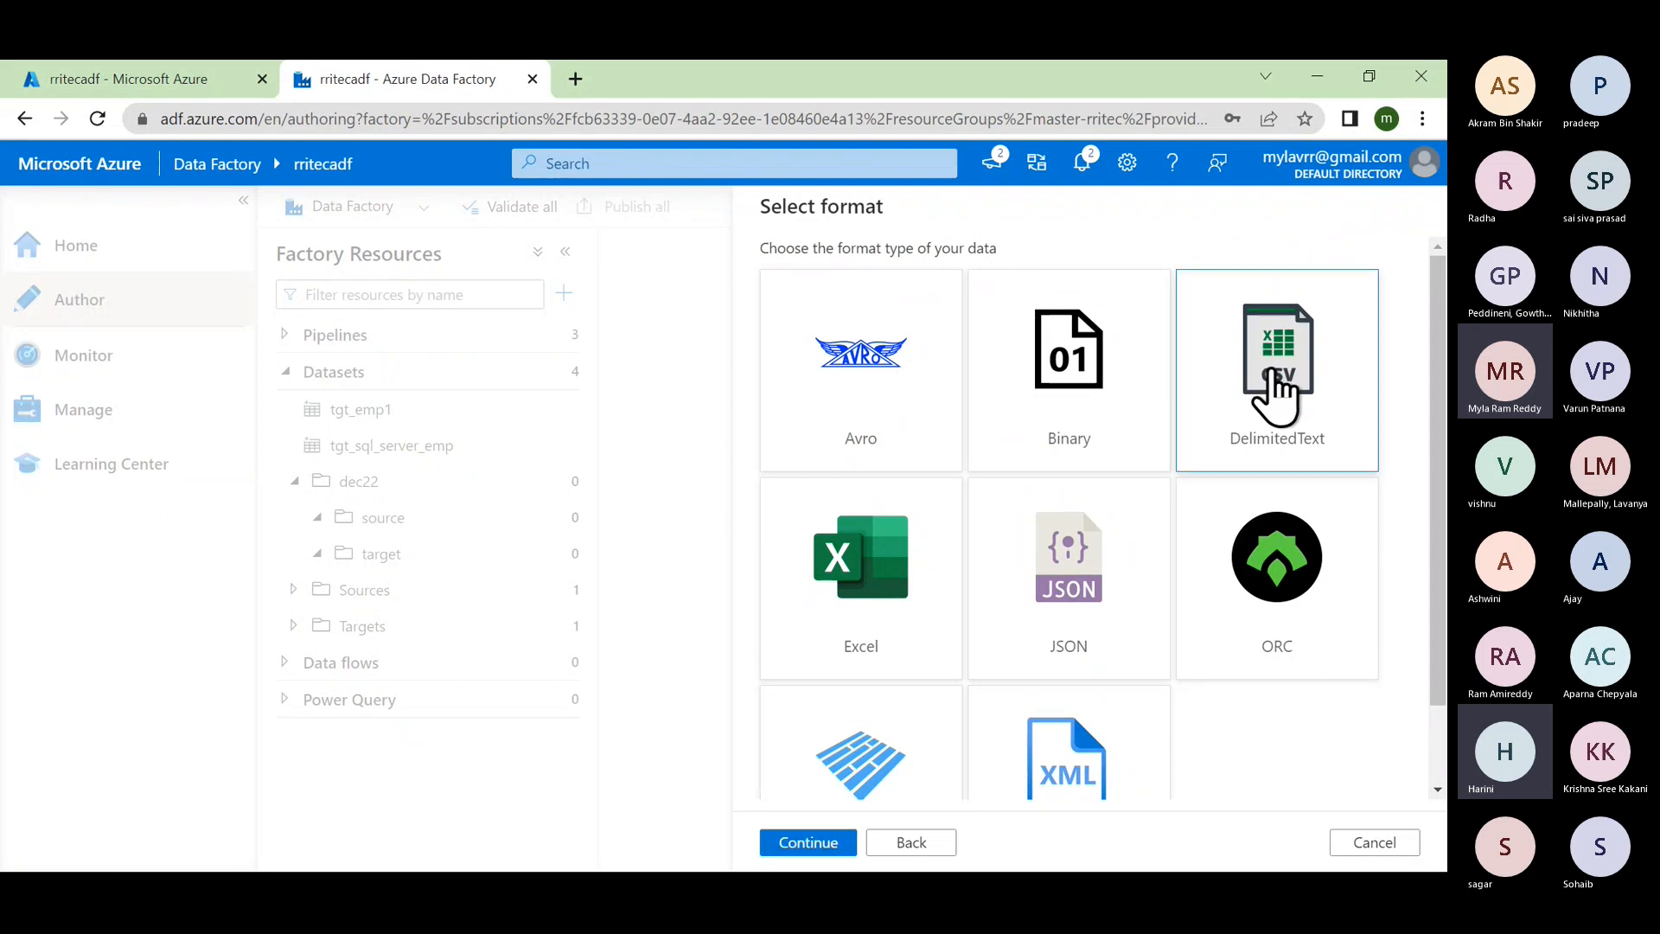
click(826, 852)
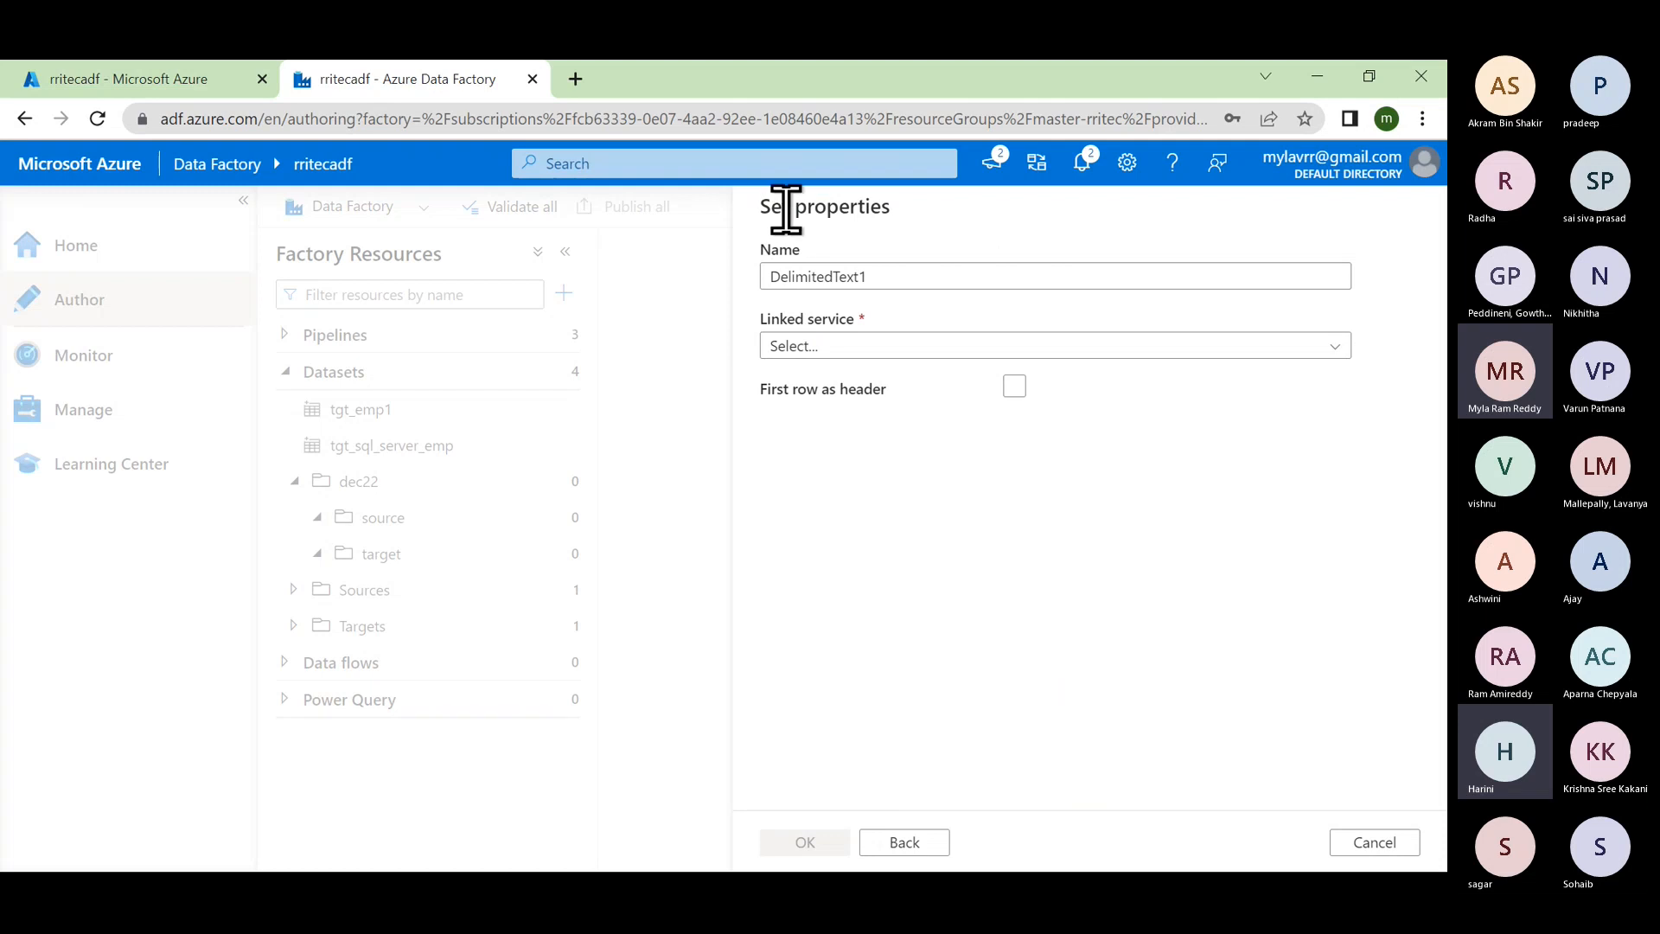
Step: Name the dataset src_ds_emp and link it to ls_blob_dec22
click(880, 276)
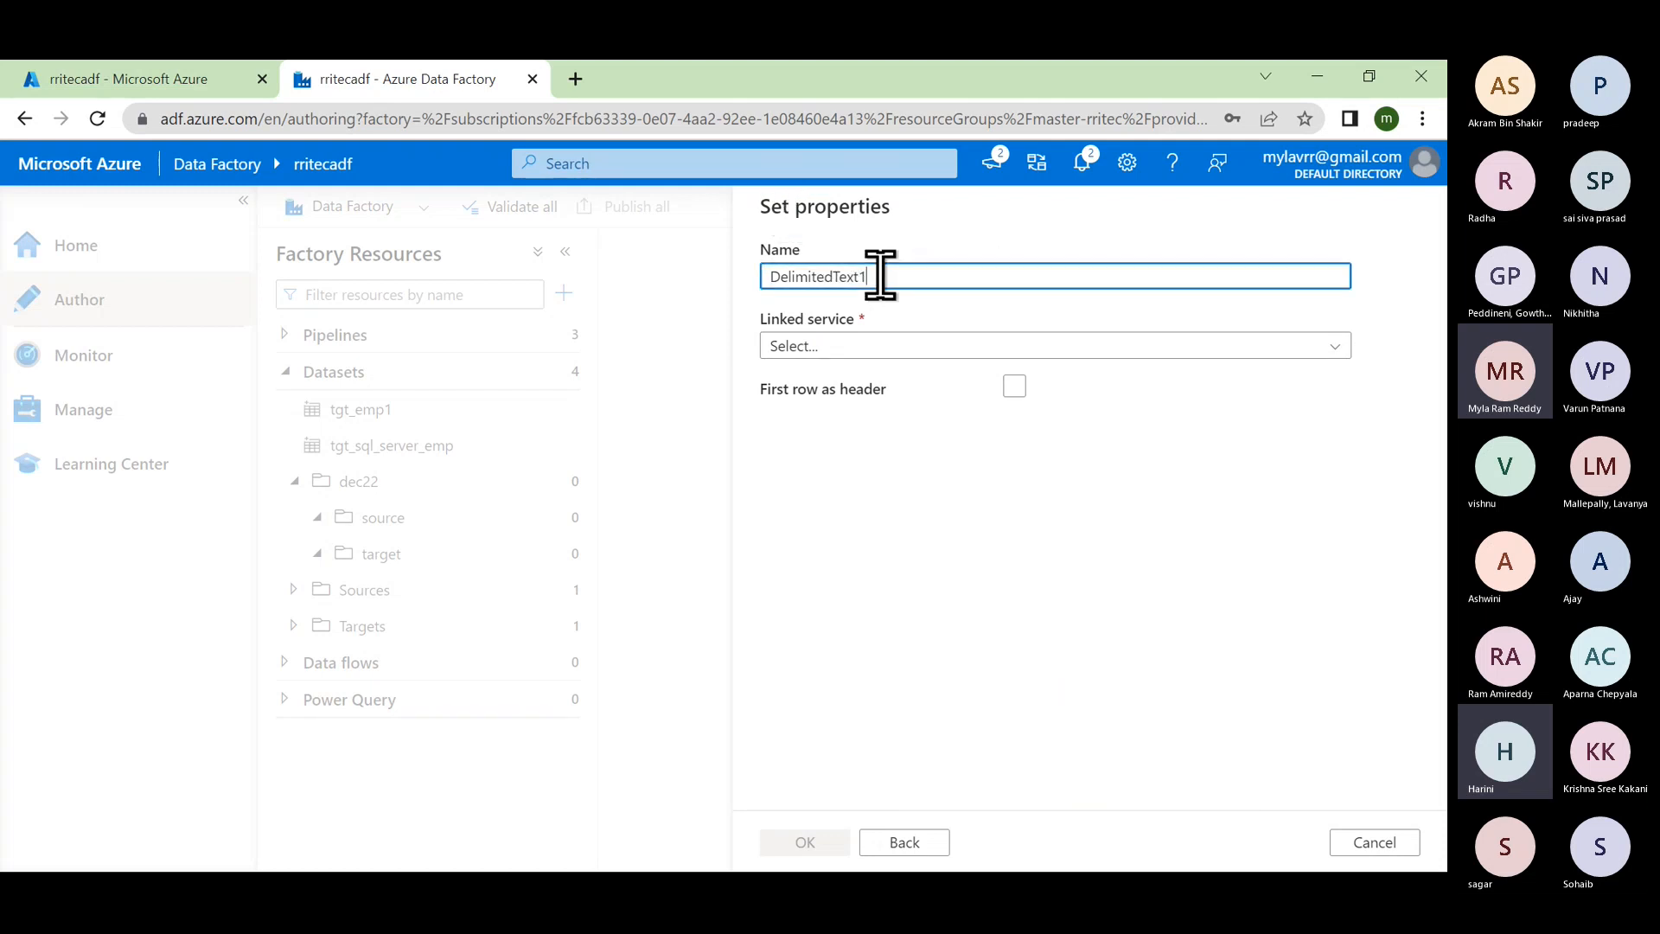
key(BackSpace)
key(BackSpace)
key(BackSpace)
key(BackSpace)
key(BackSpace)
text(_)
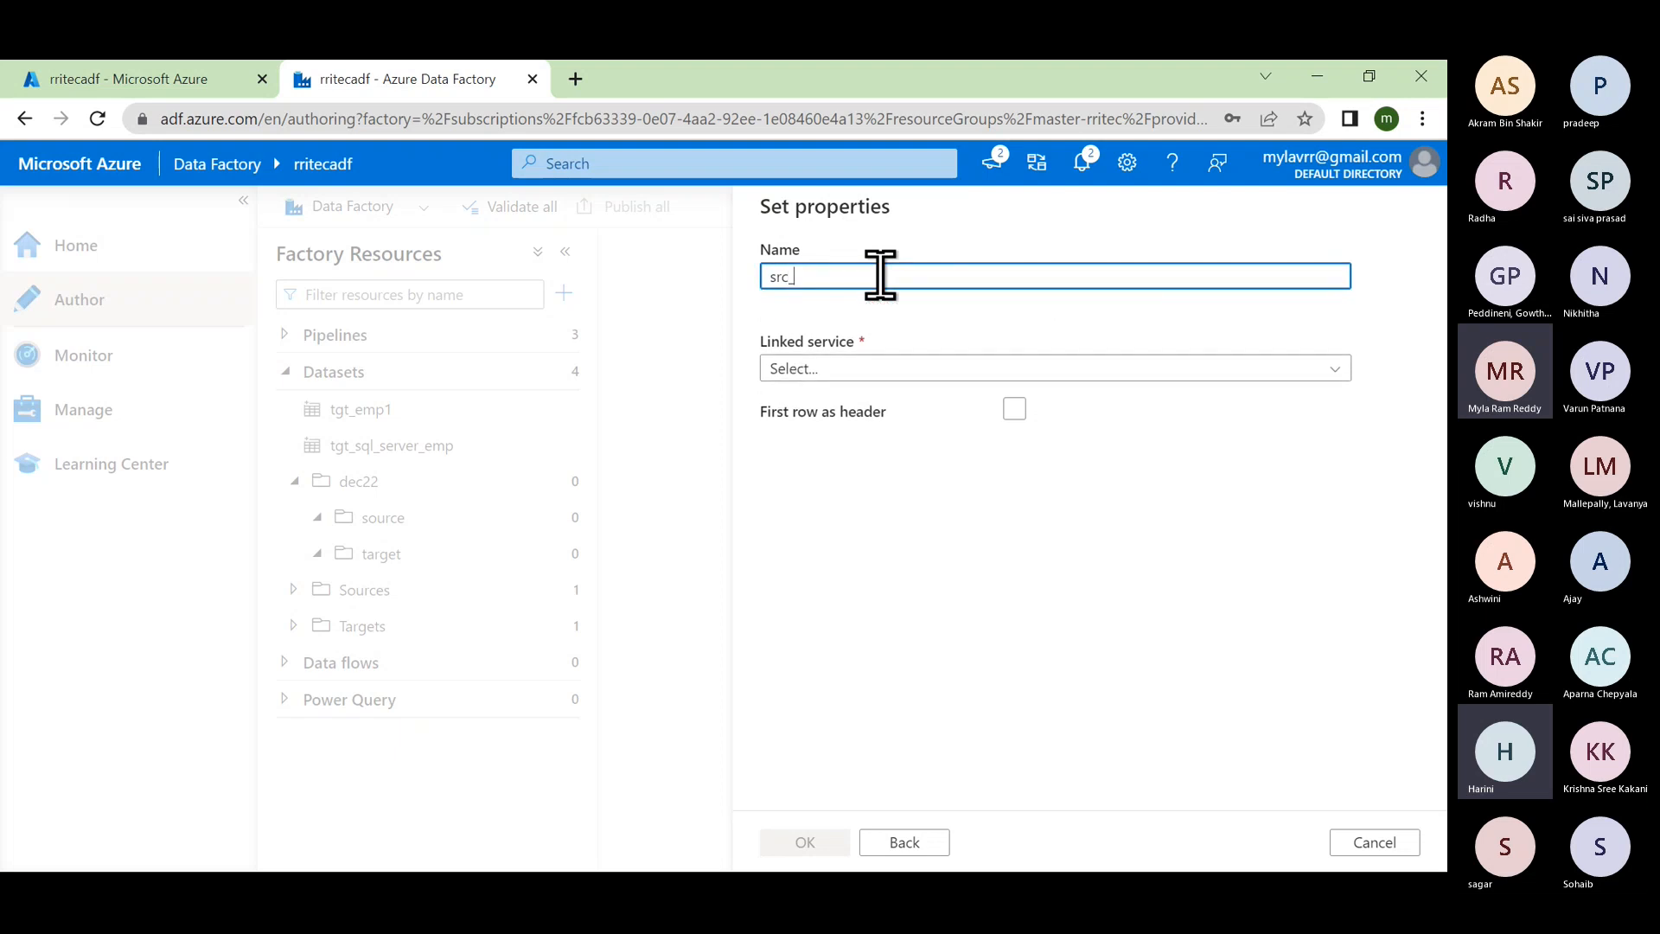
text(ds)
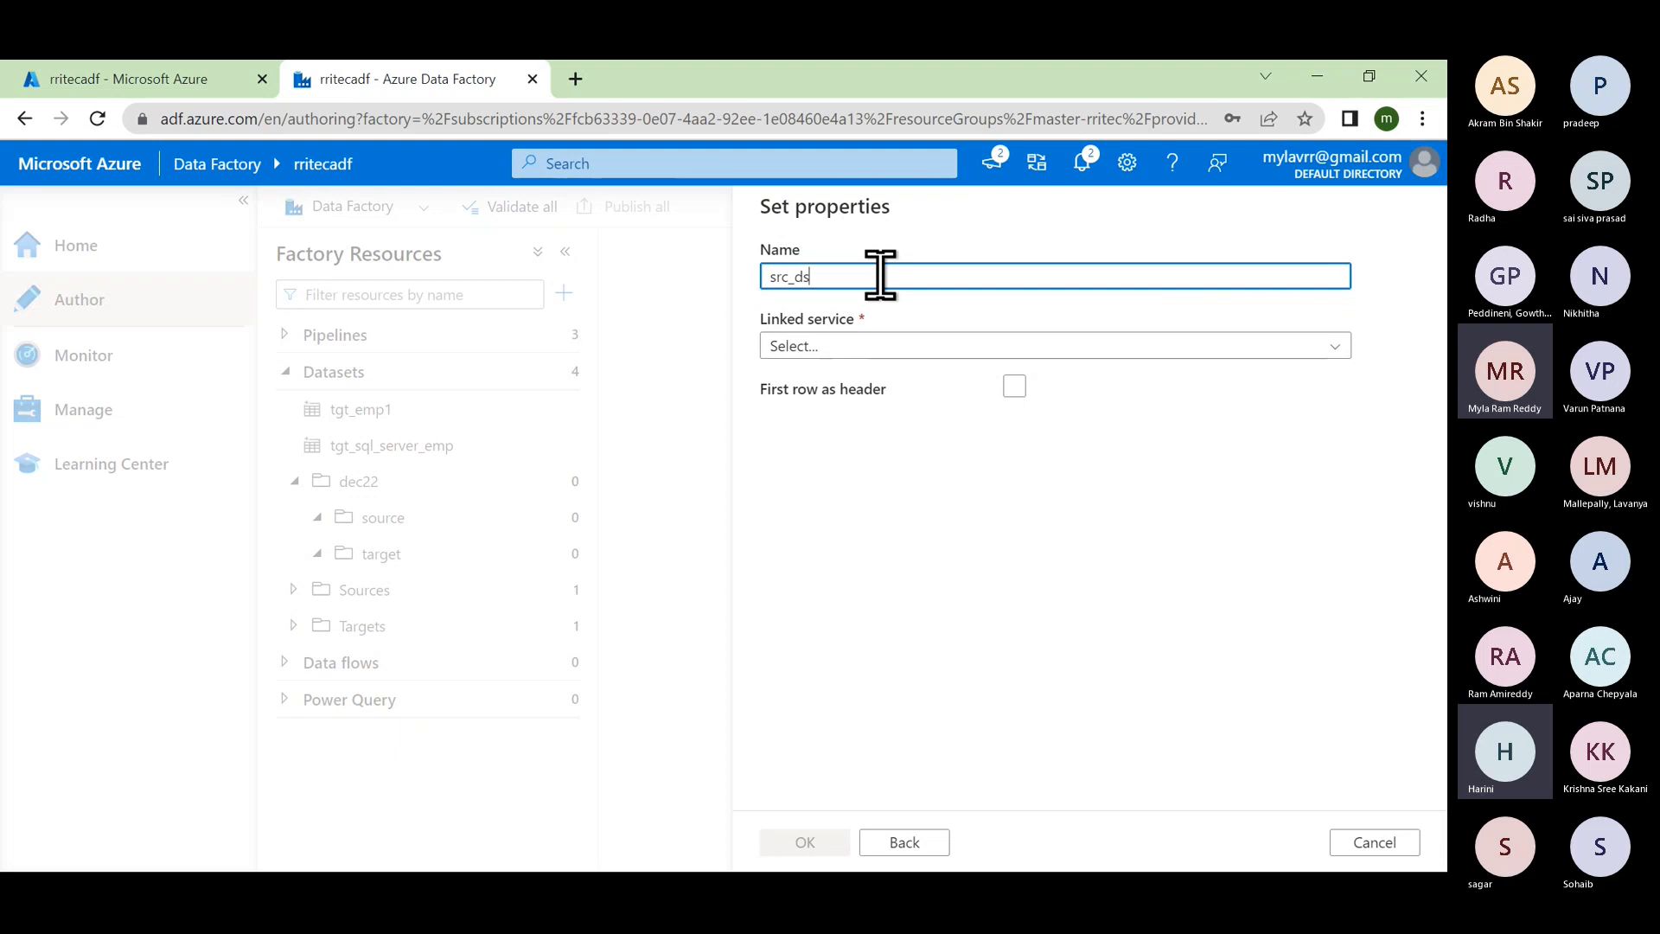
text(_emp)
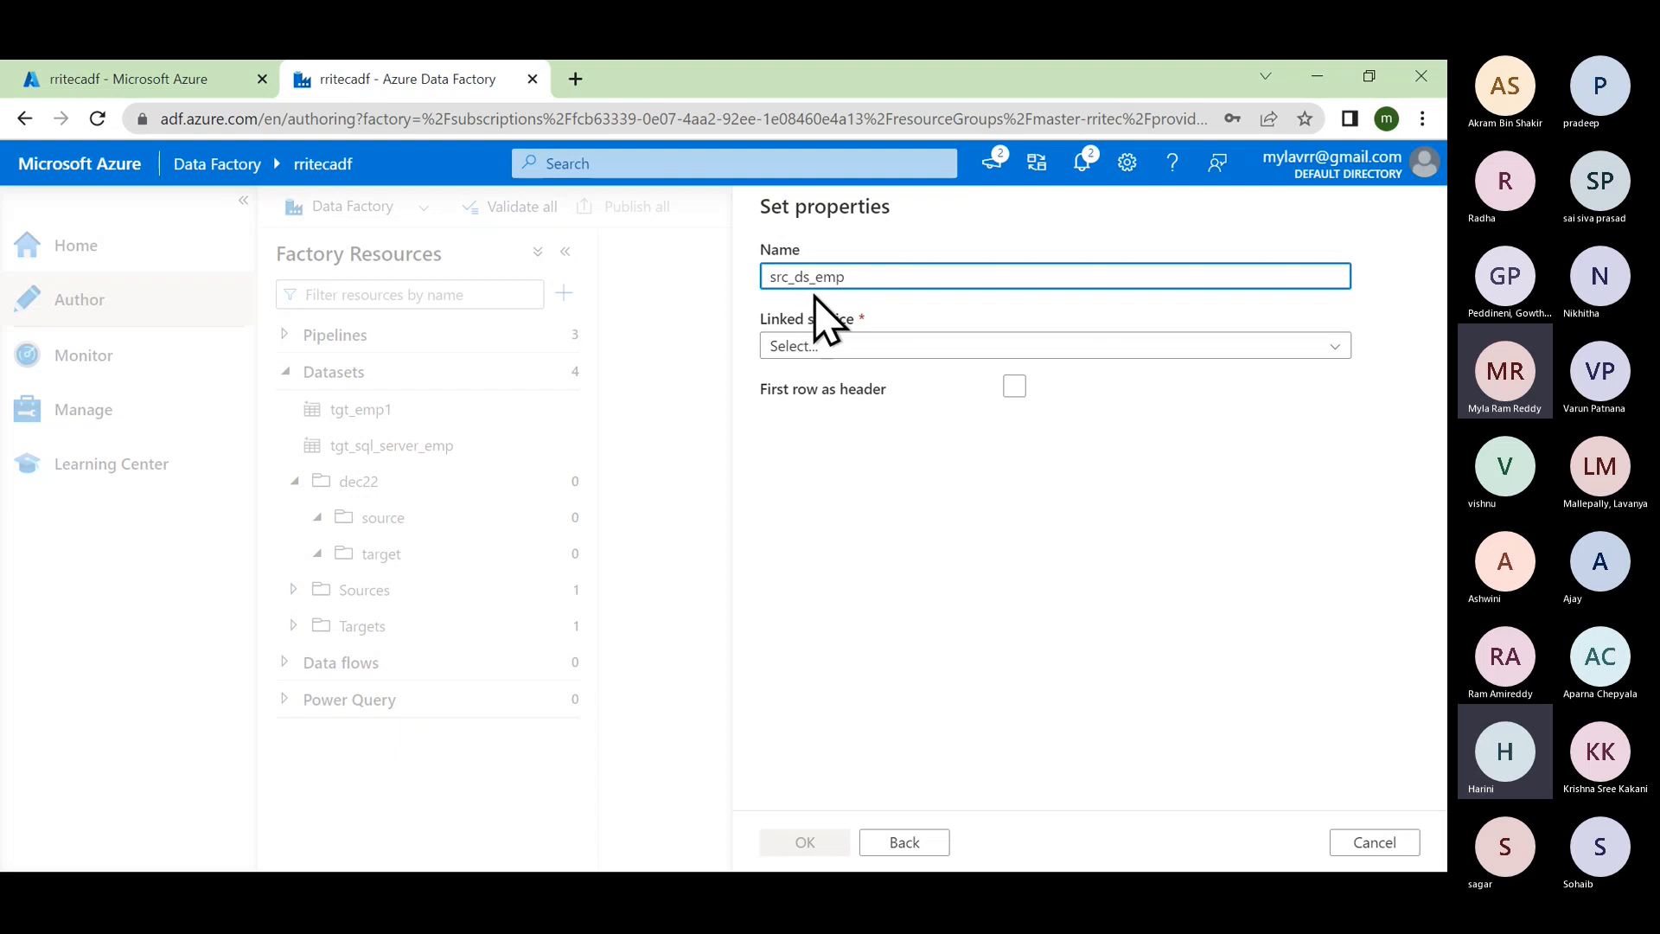
click(835, 347)
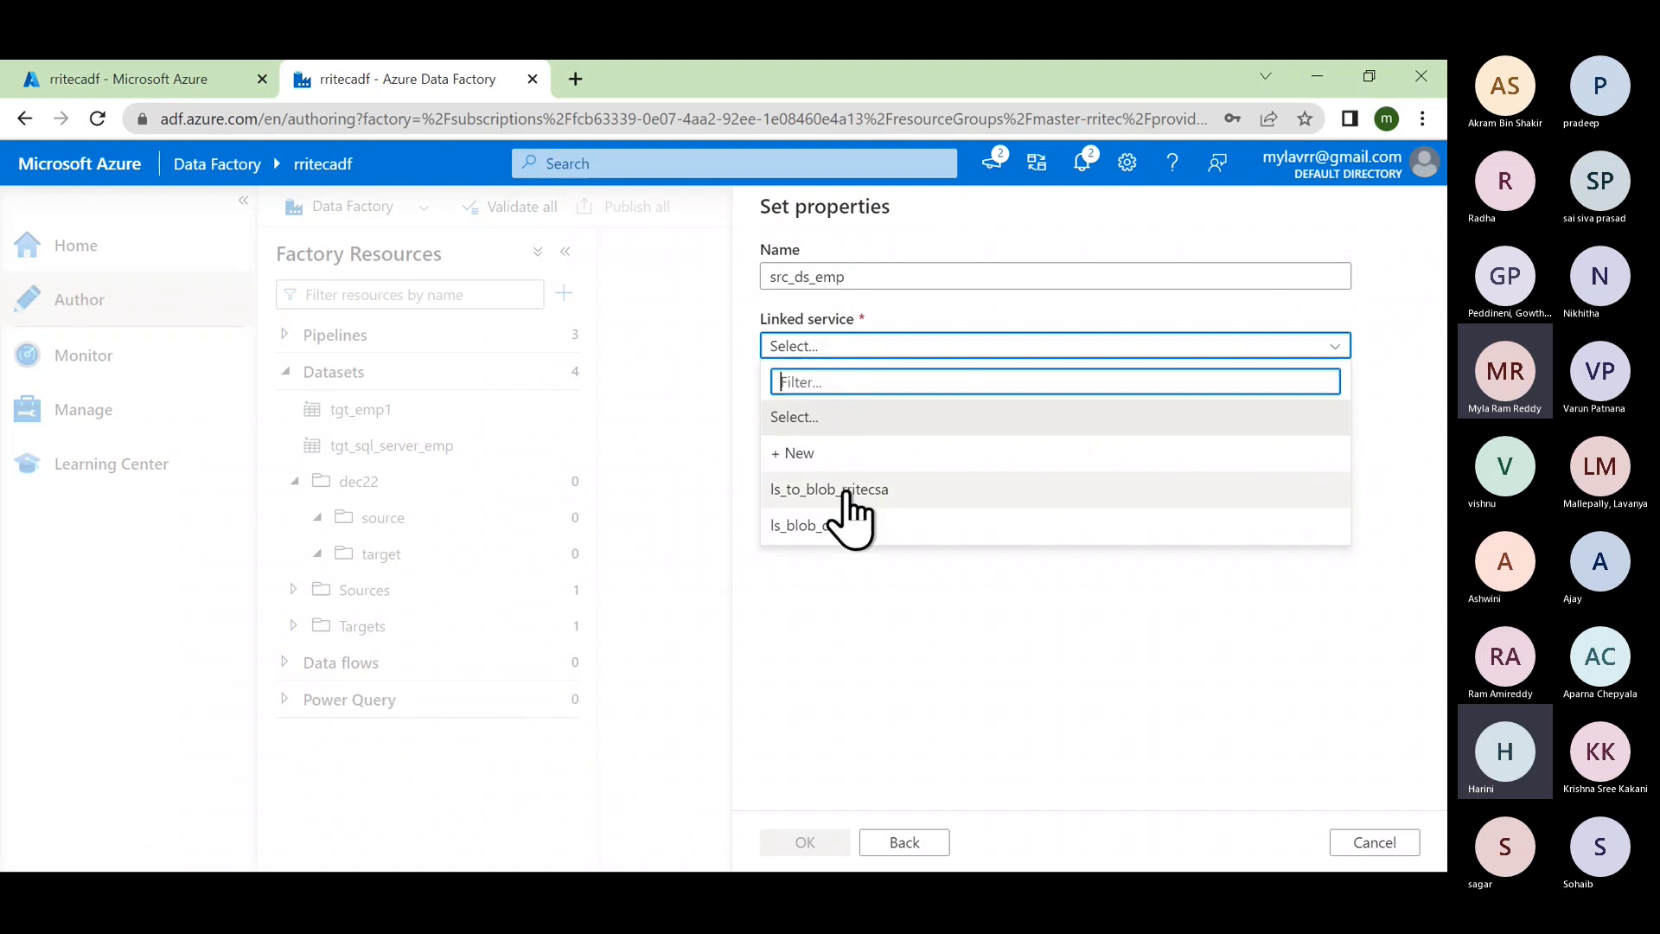
click(822, 526)
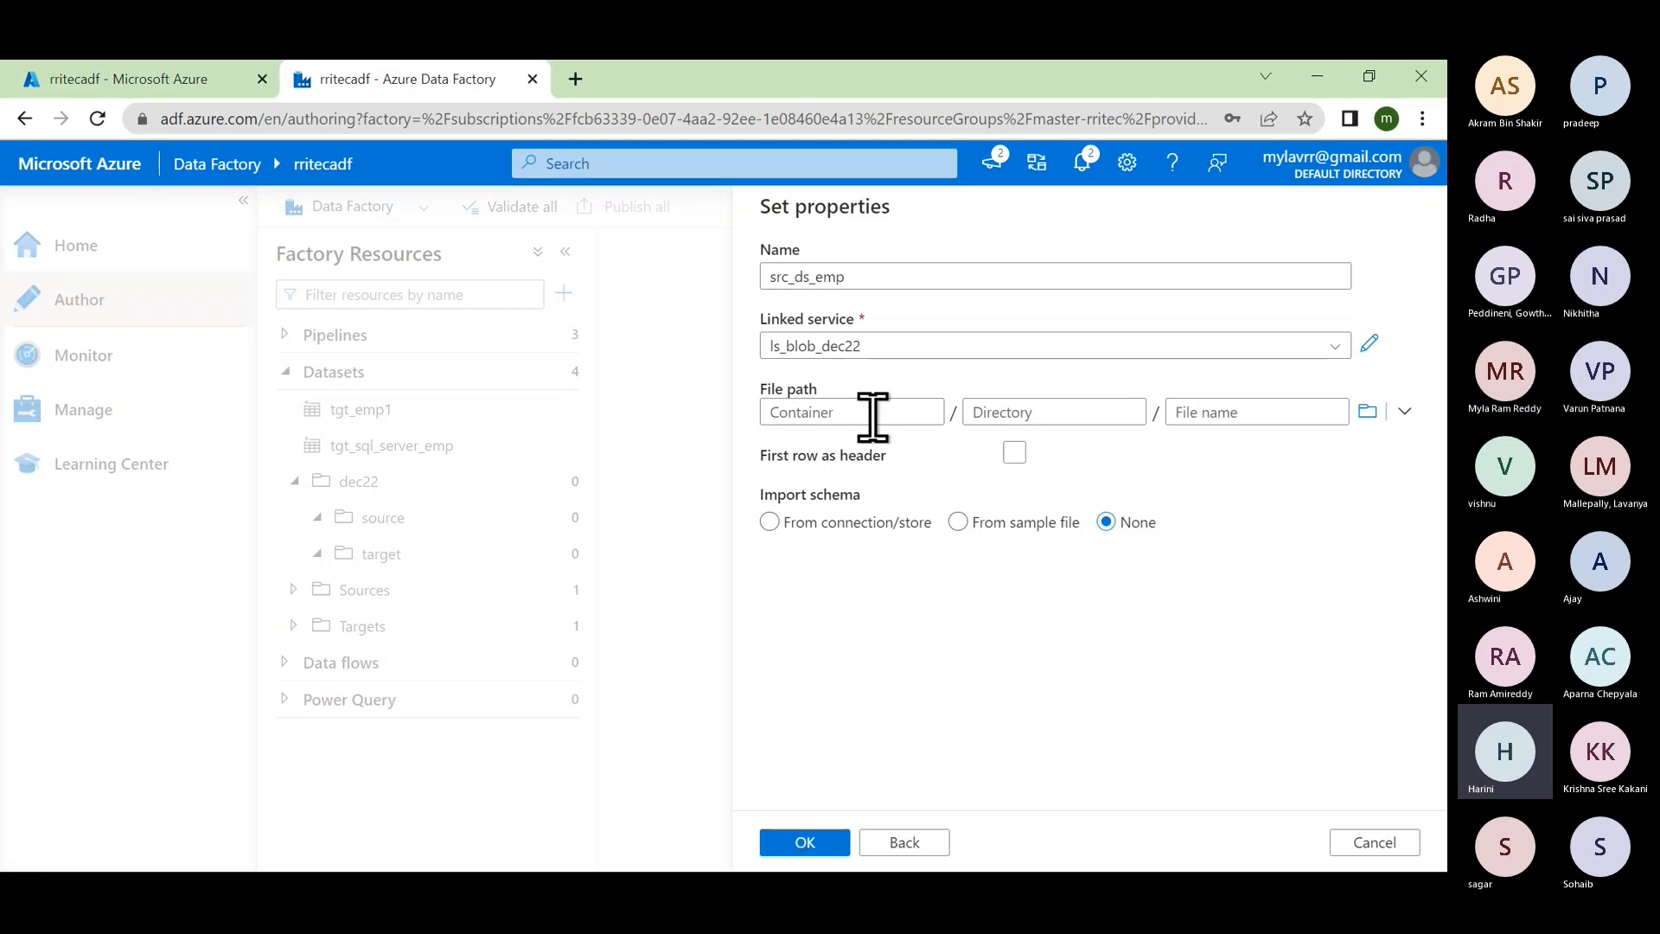
Step: Set the dataset file path to rriteccontainer/source/emp.csv
click(1367, 412)
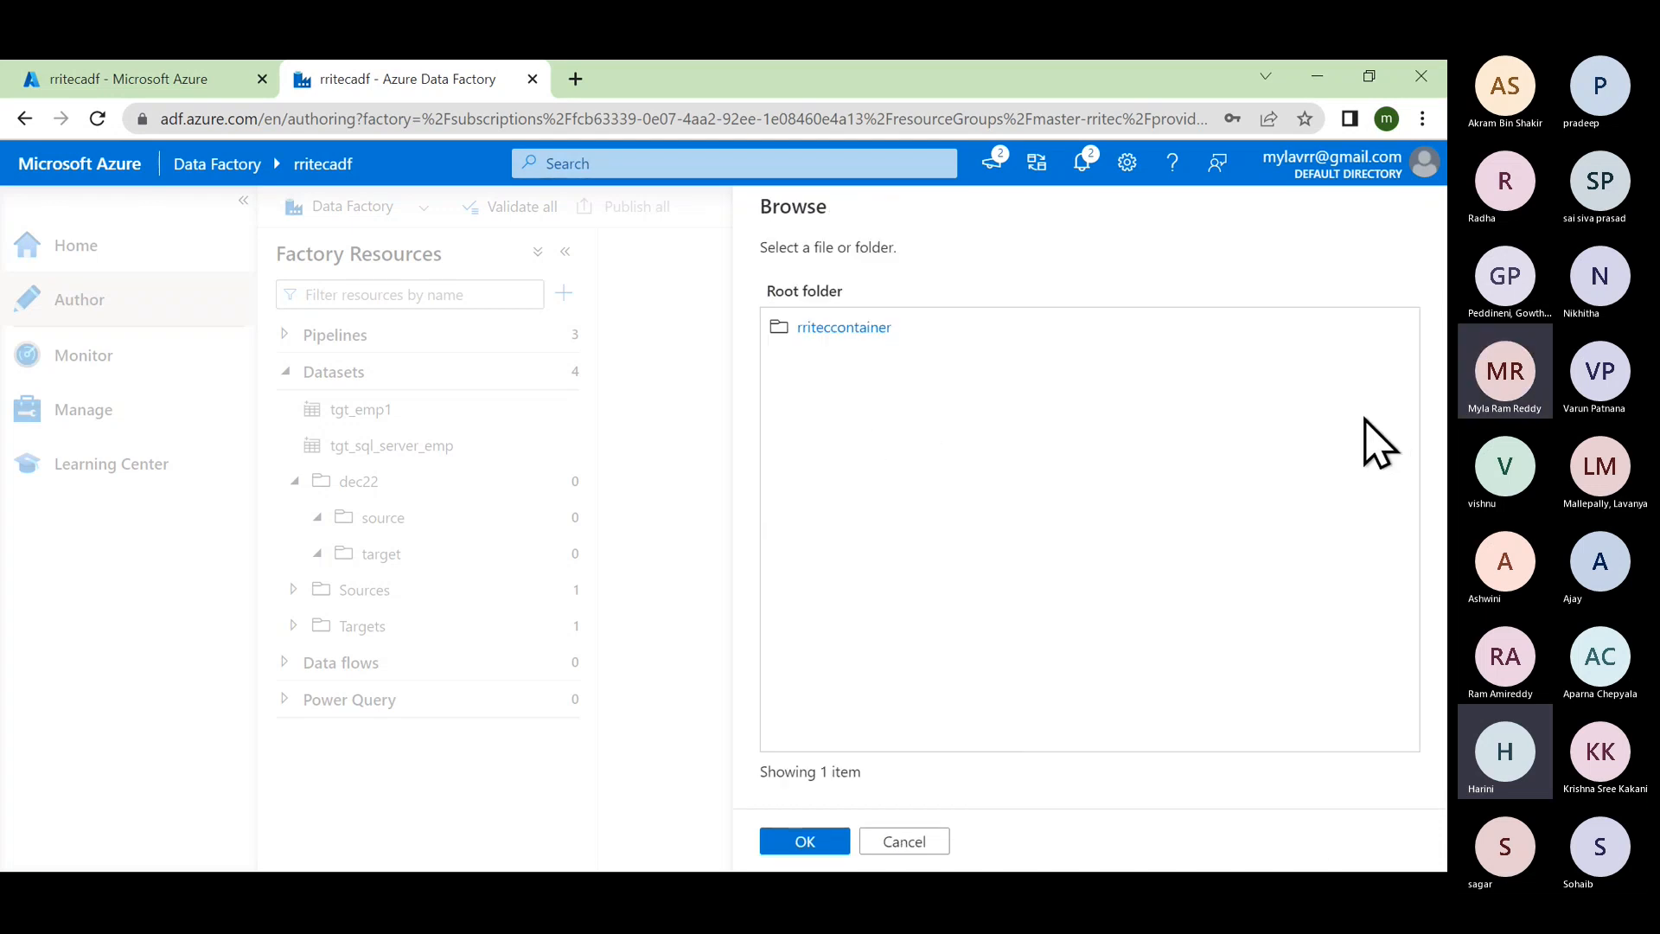
click(852, 329)
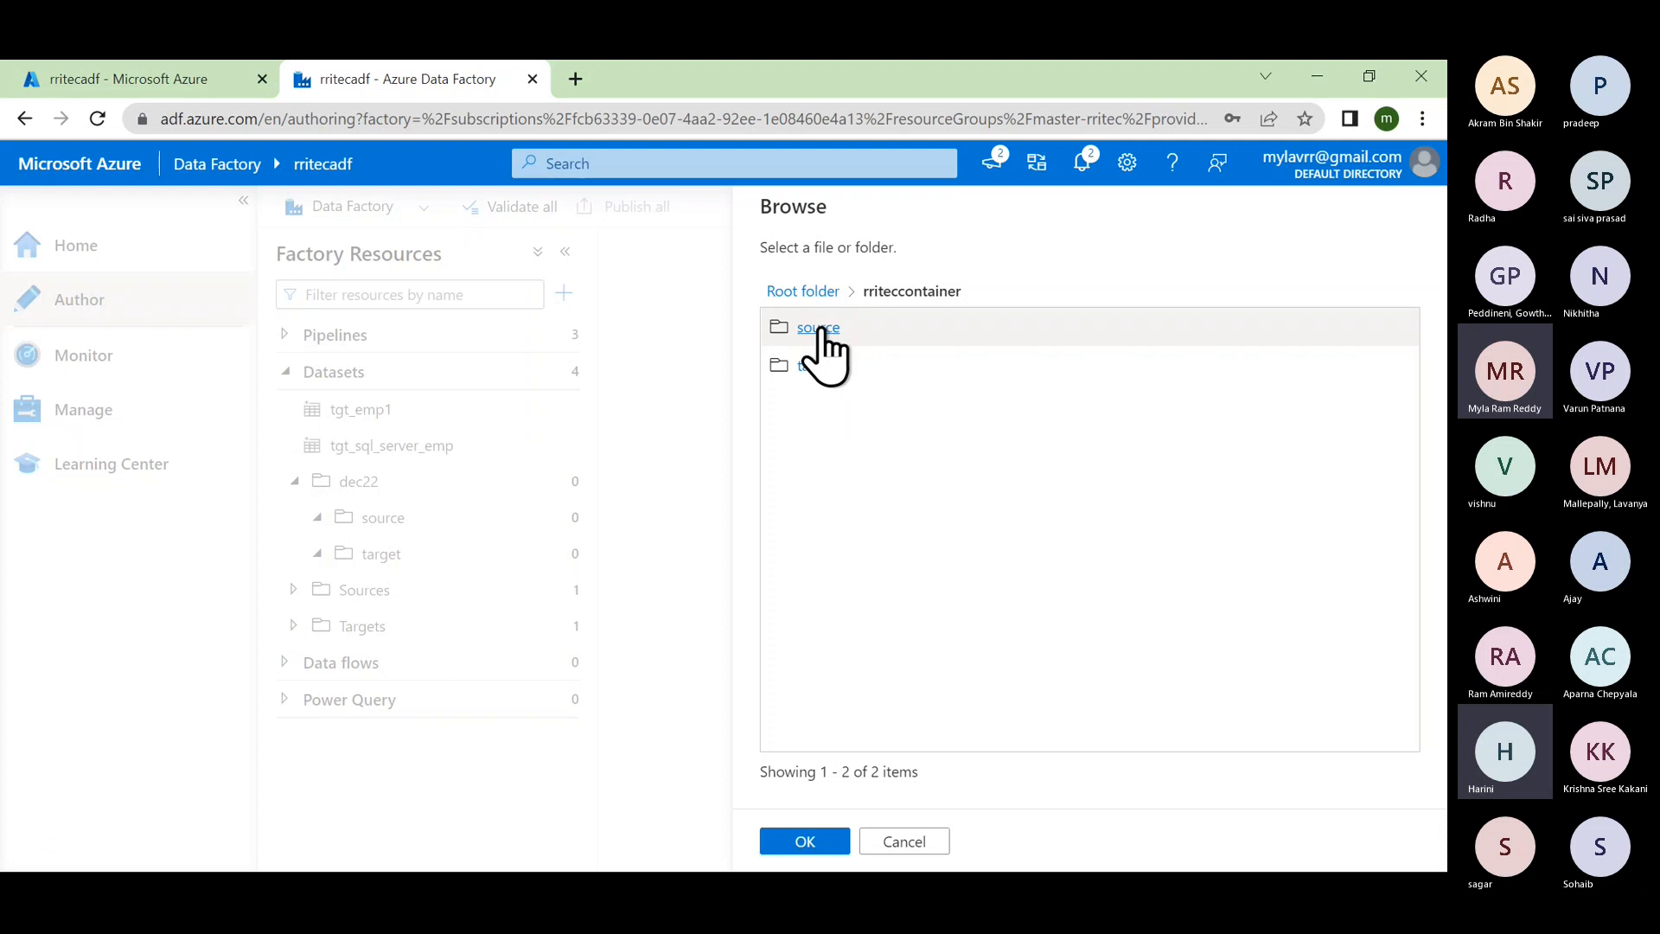
click(818, 328)
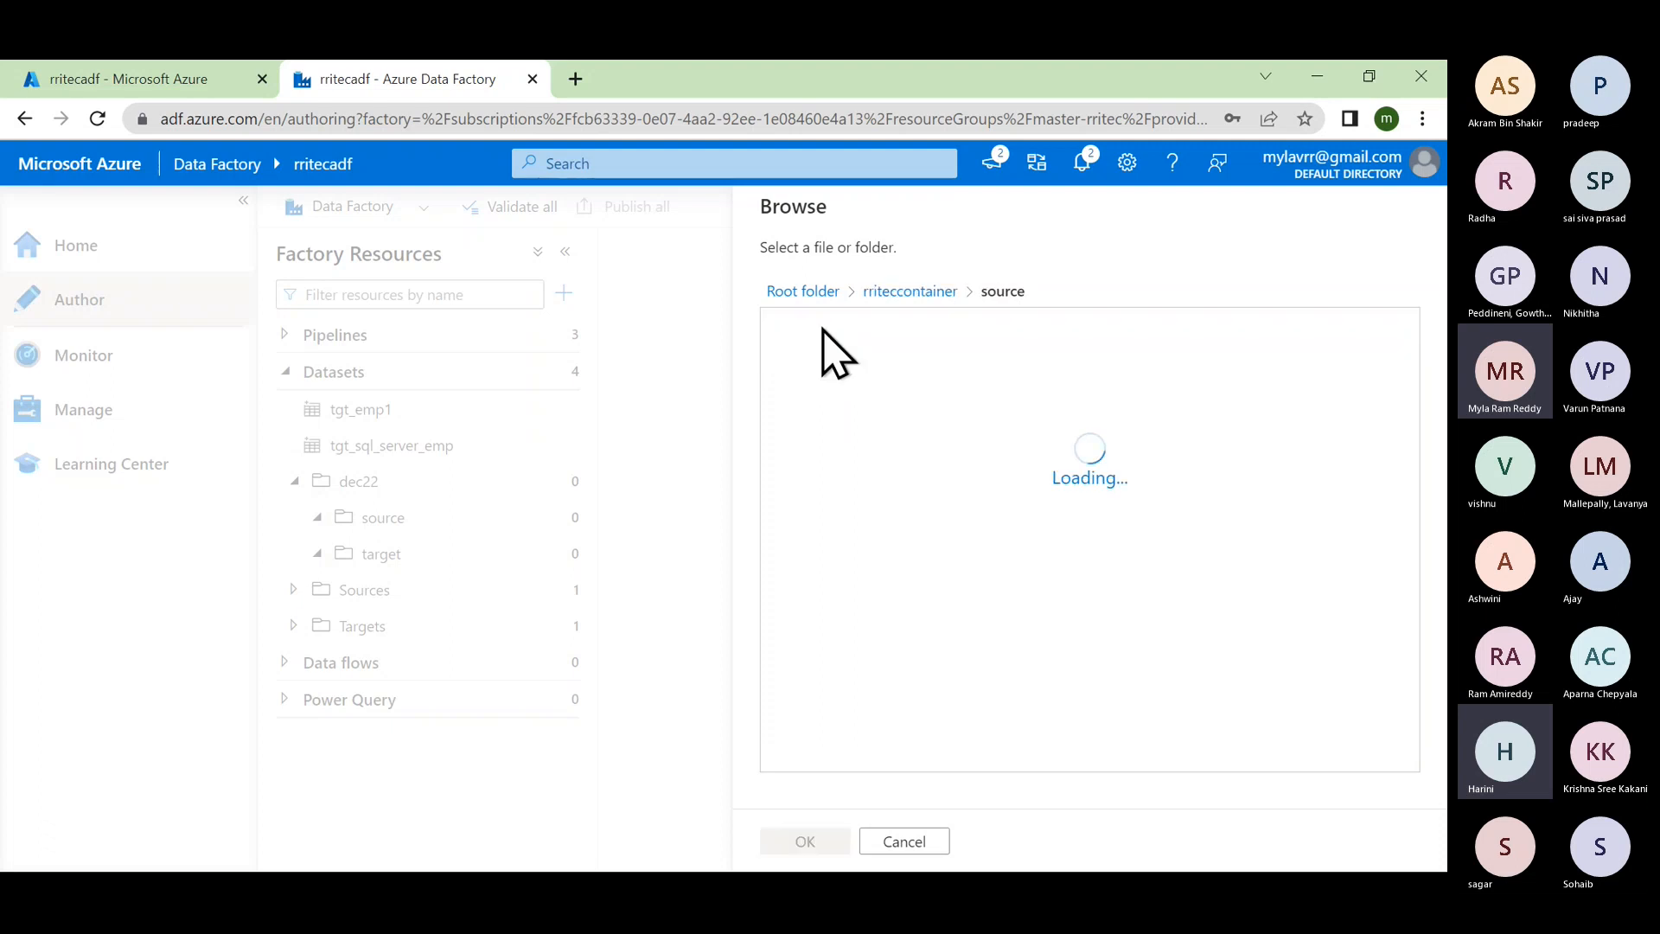
click(818, 331)
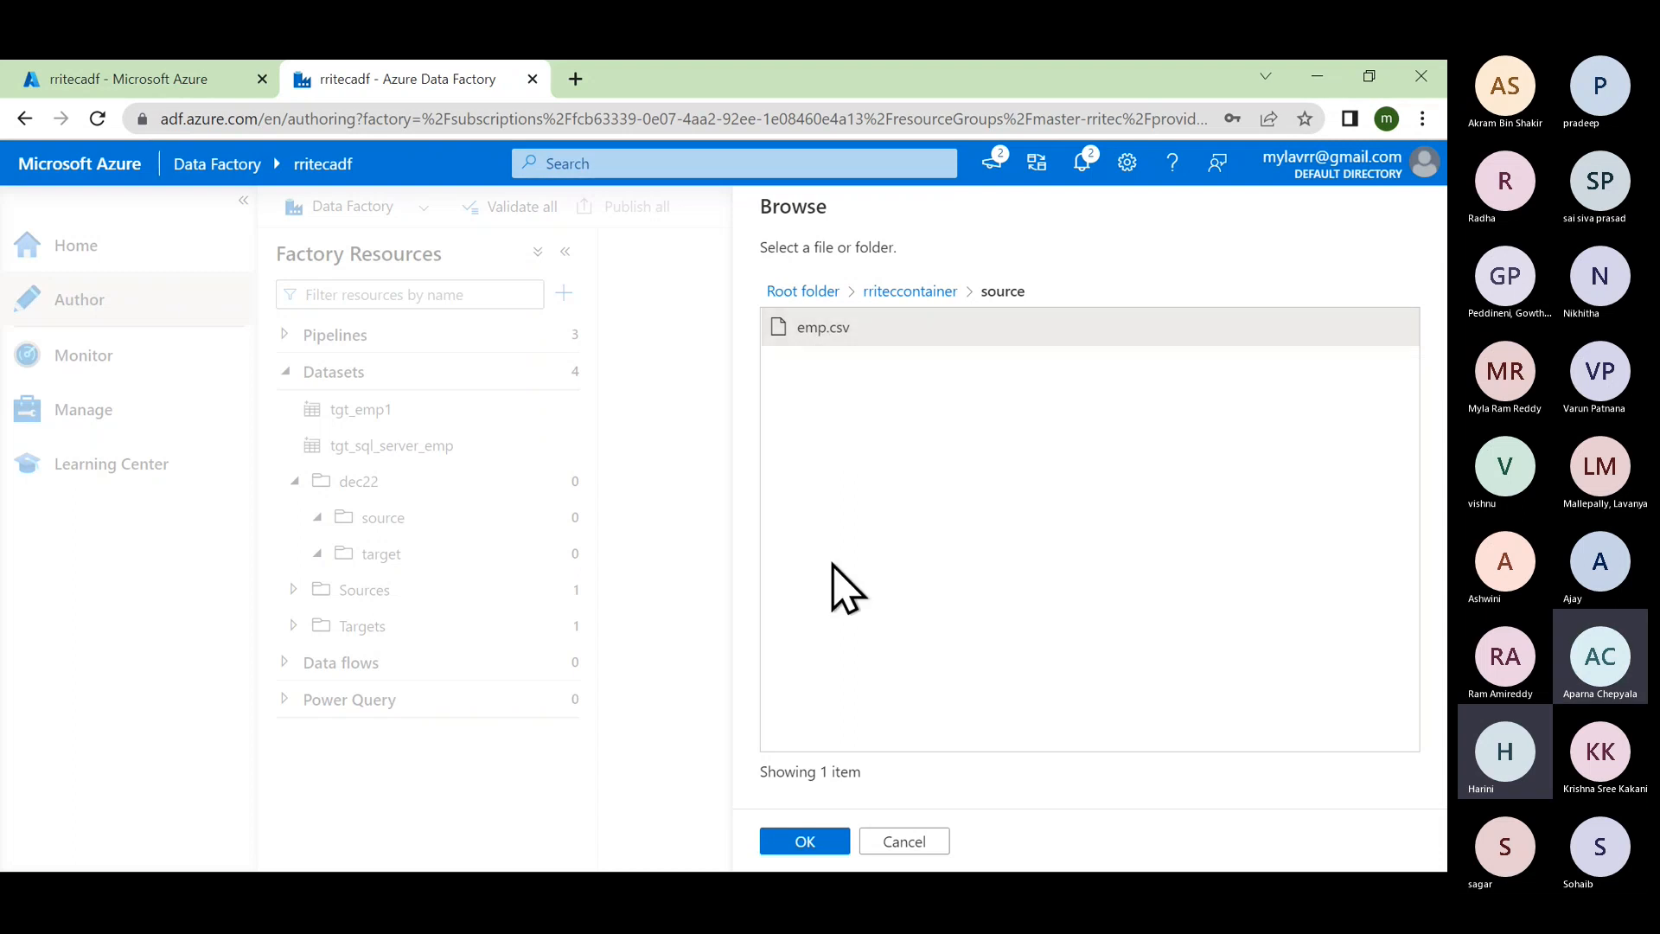
click(804, 843)
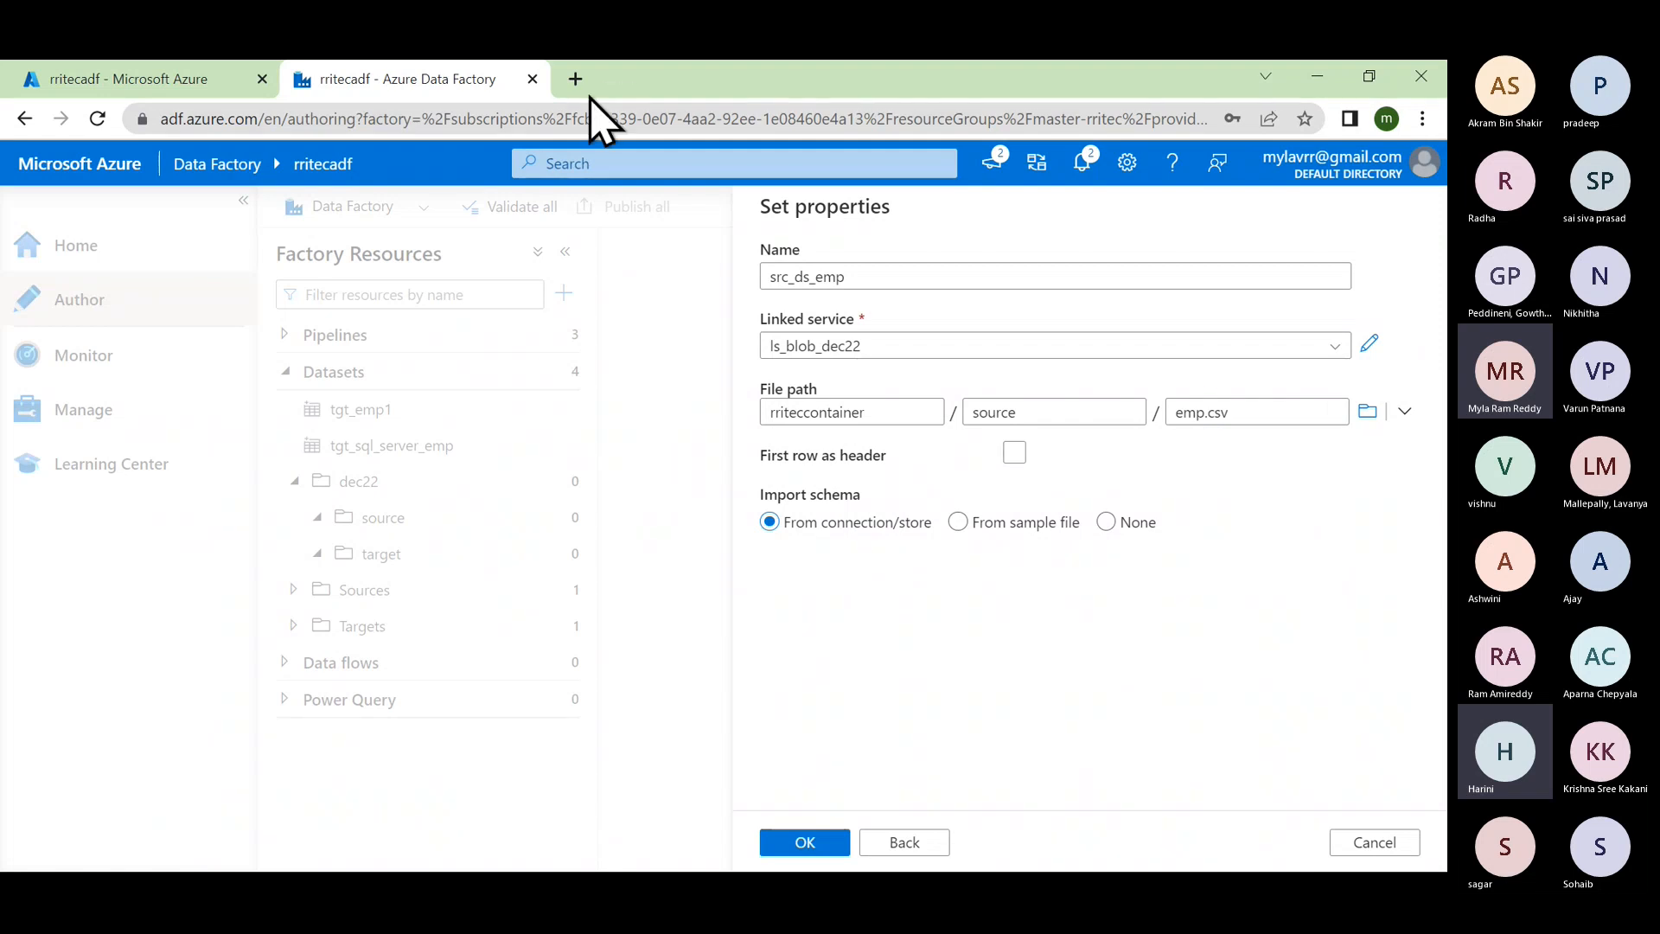
Step: In a new browser tab, browse the Azure portal to rritecsa > rriteccontainer > source folder
click(575, 78)
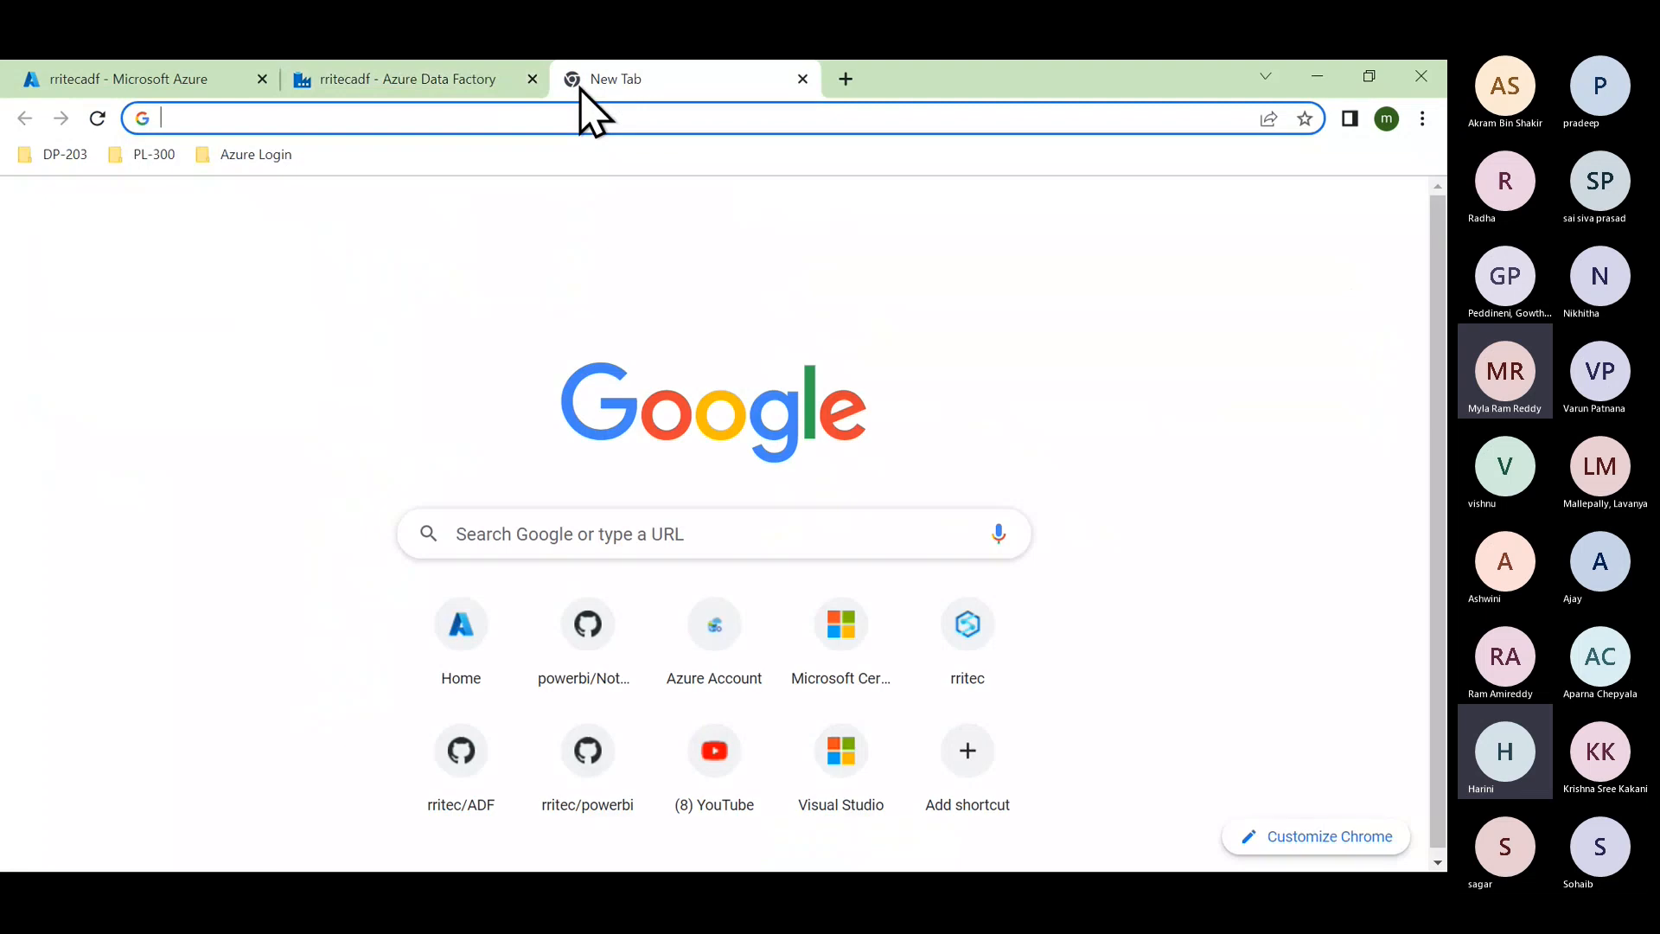
text(port)
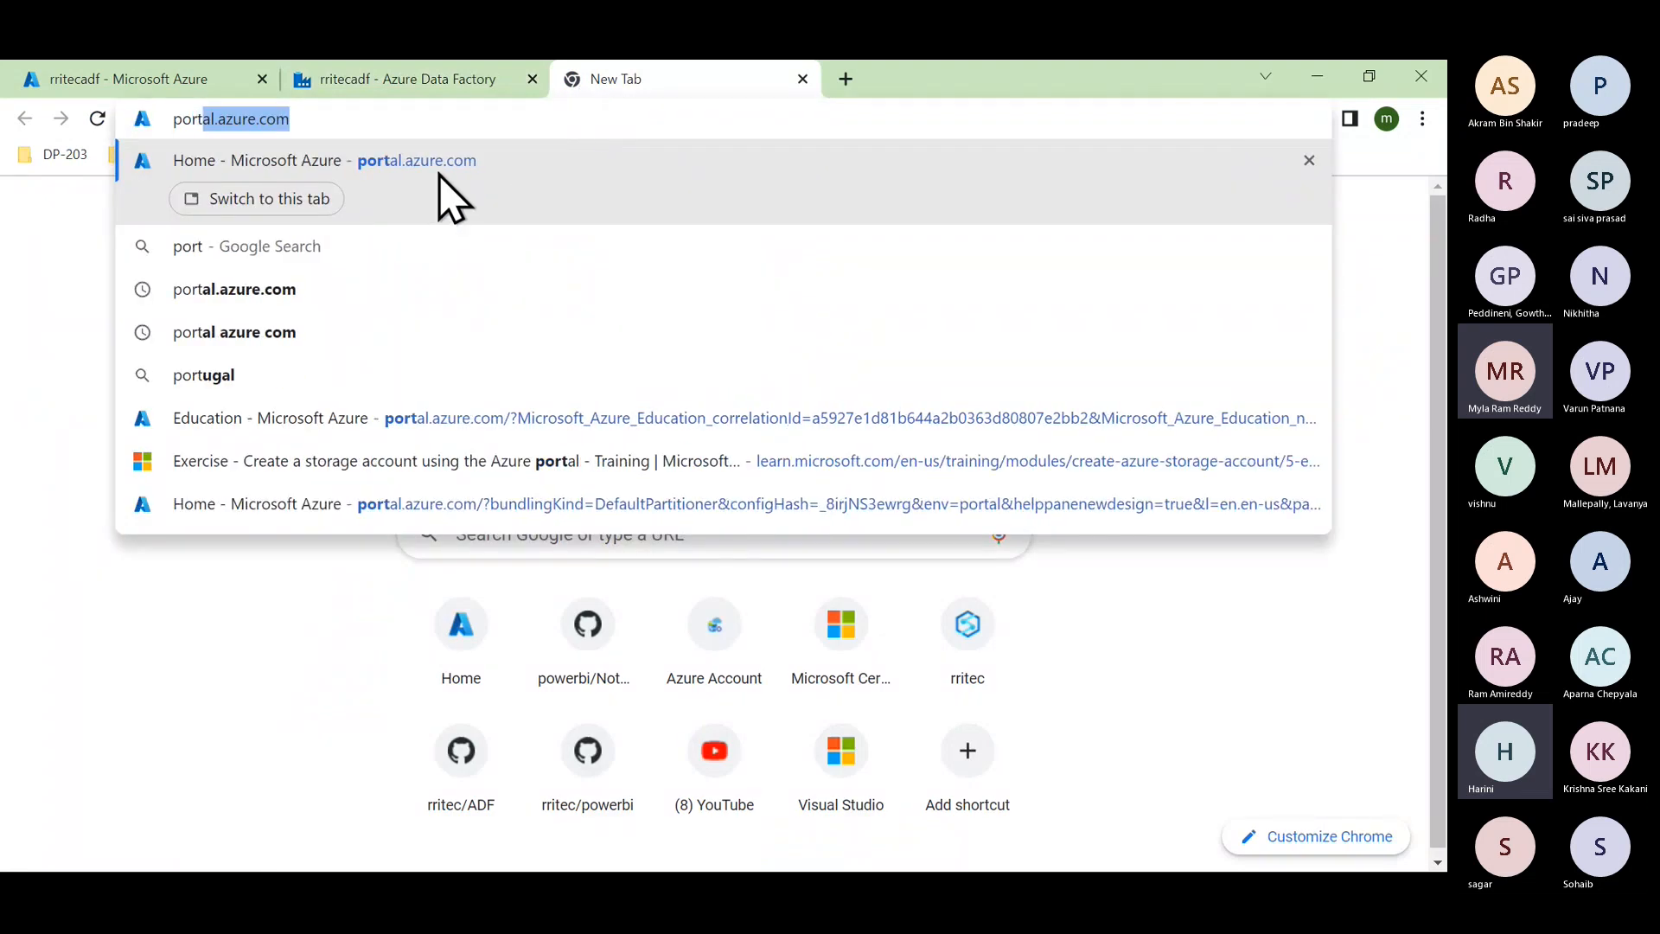
click(440, 194)
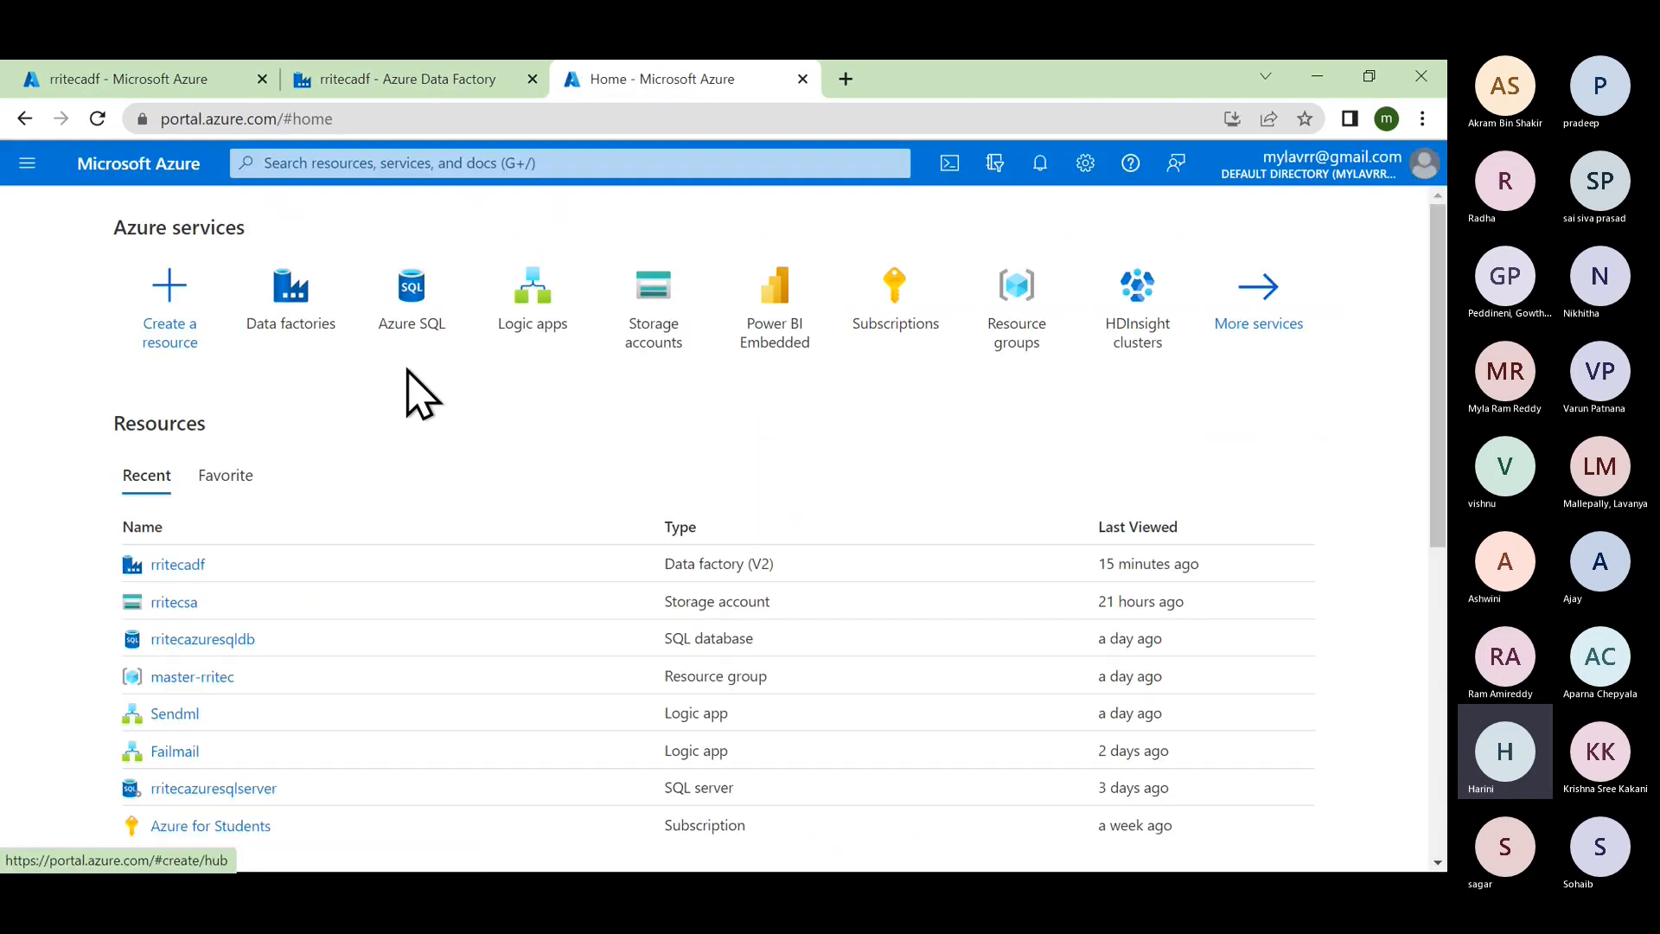
click(630, 316)
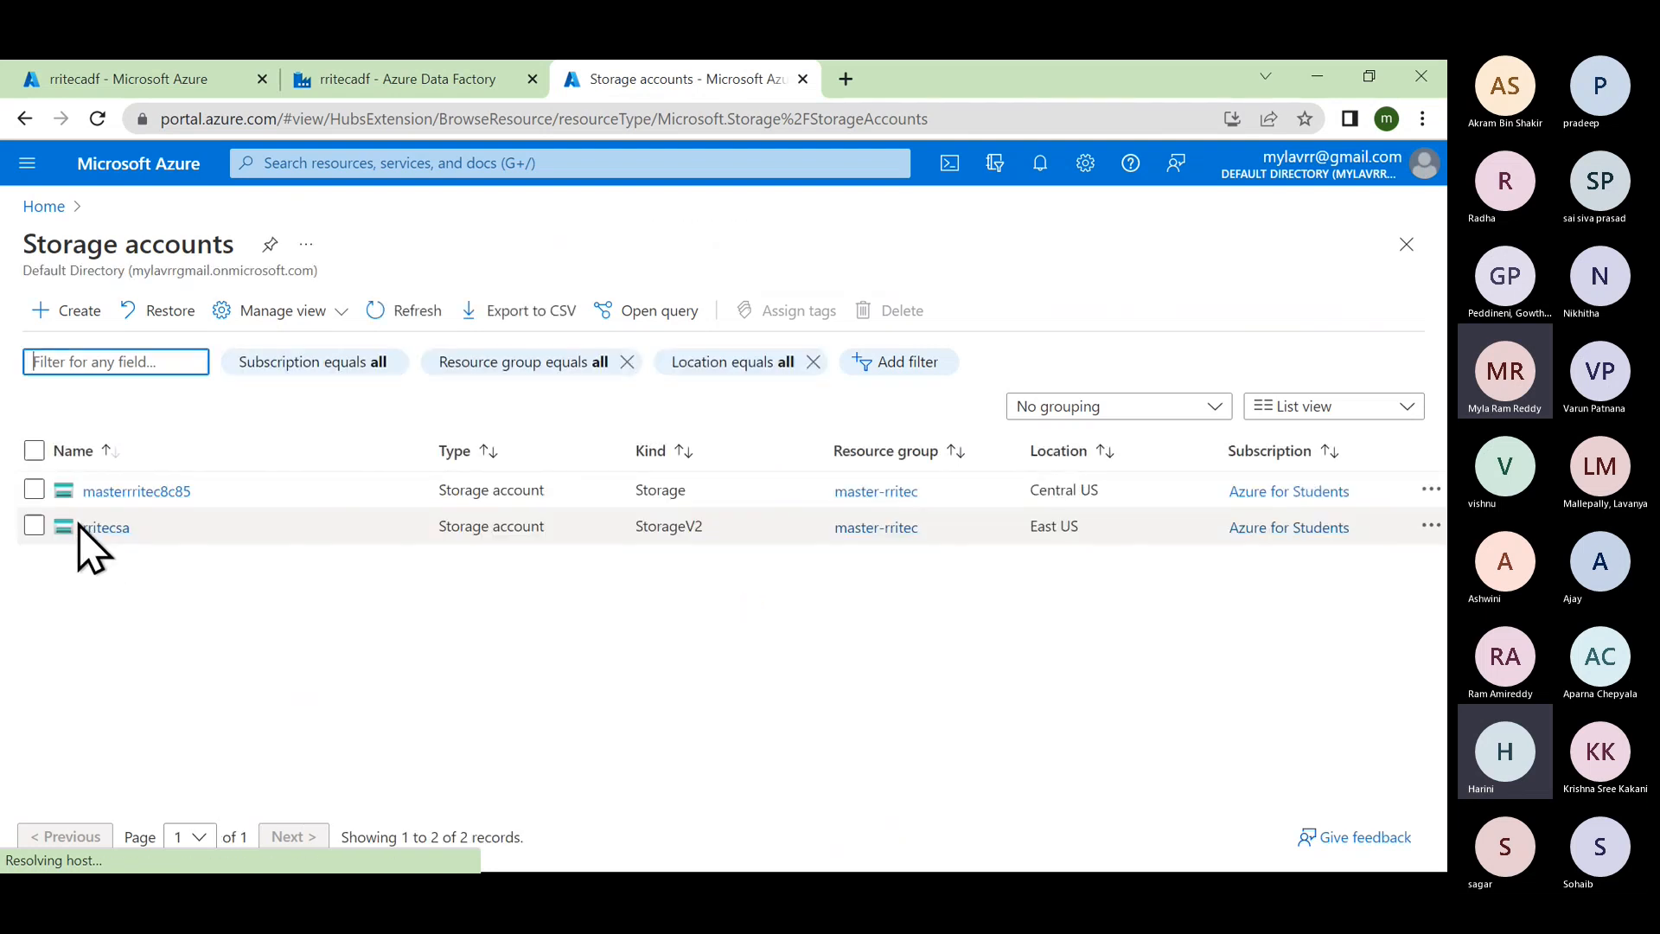
click(91, 528)
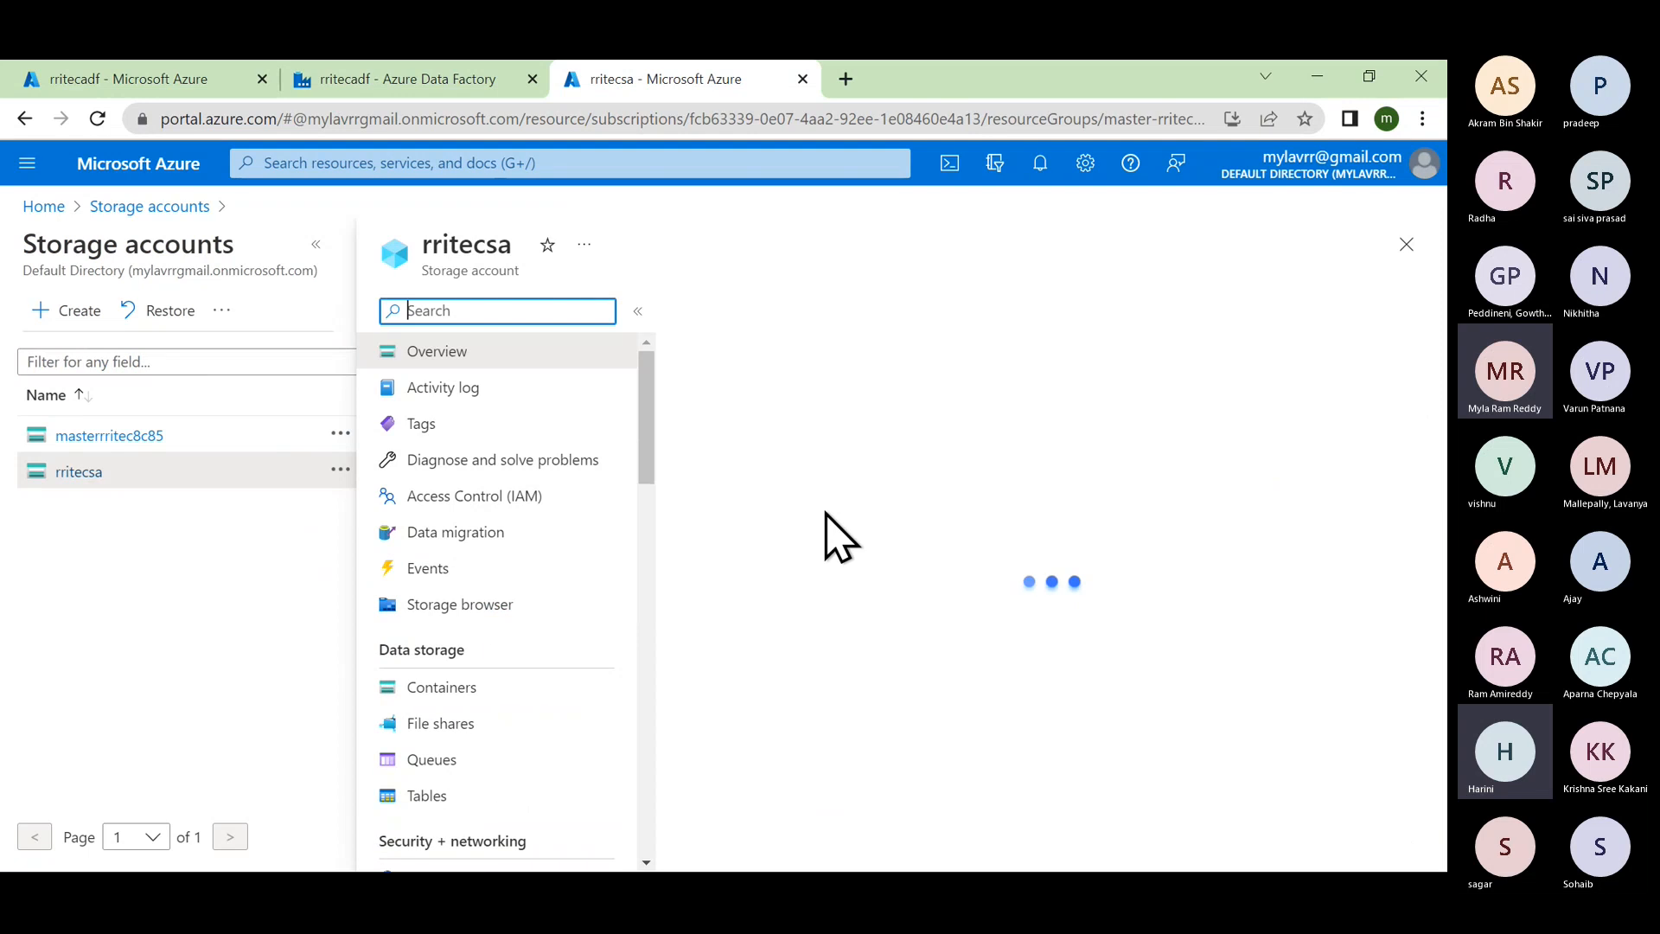
scroll(843, 595, down, 2)
scroll(843, 595, down, 1)
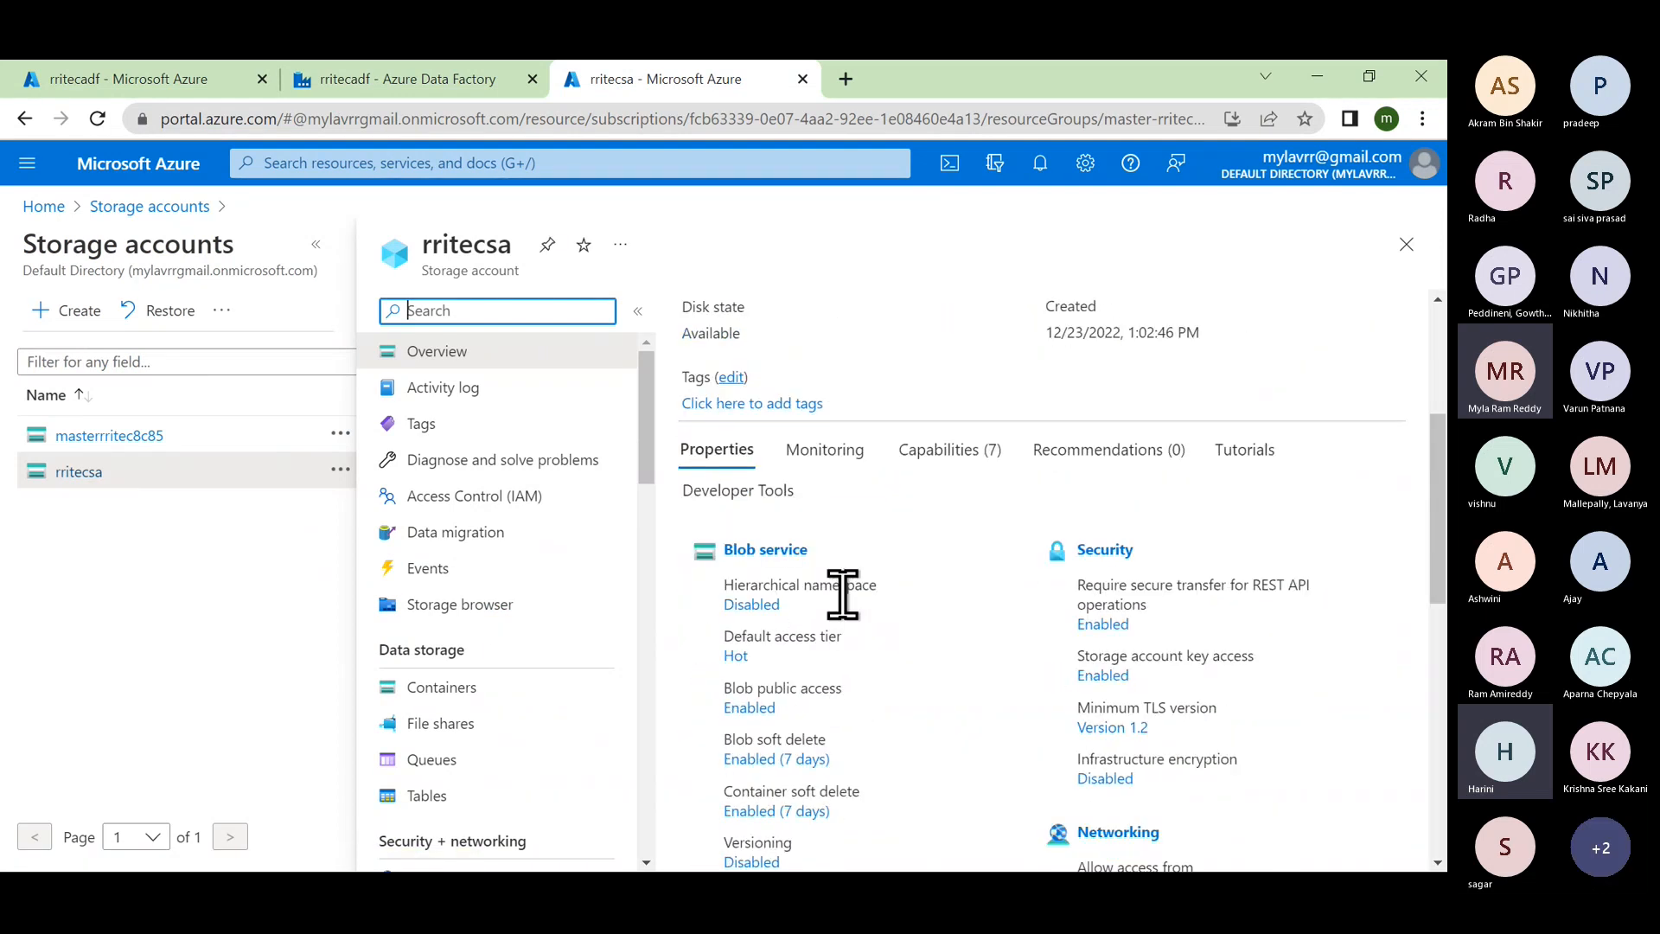
click(764, 552)
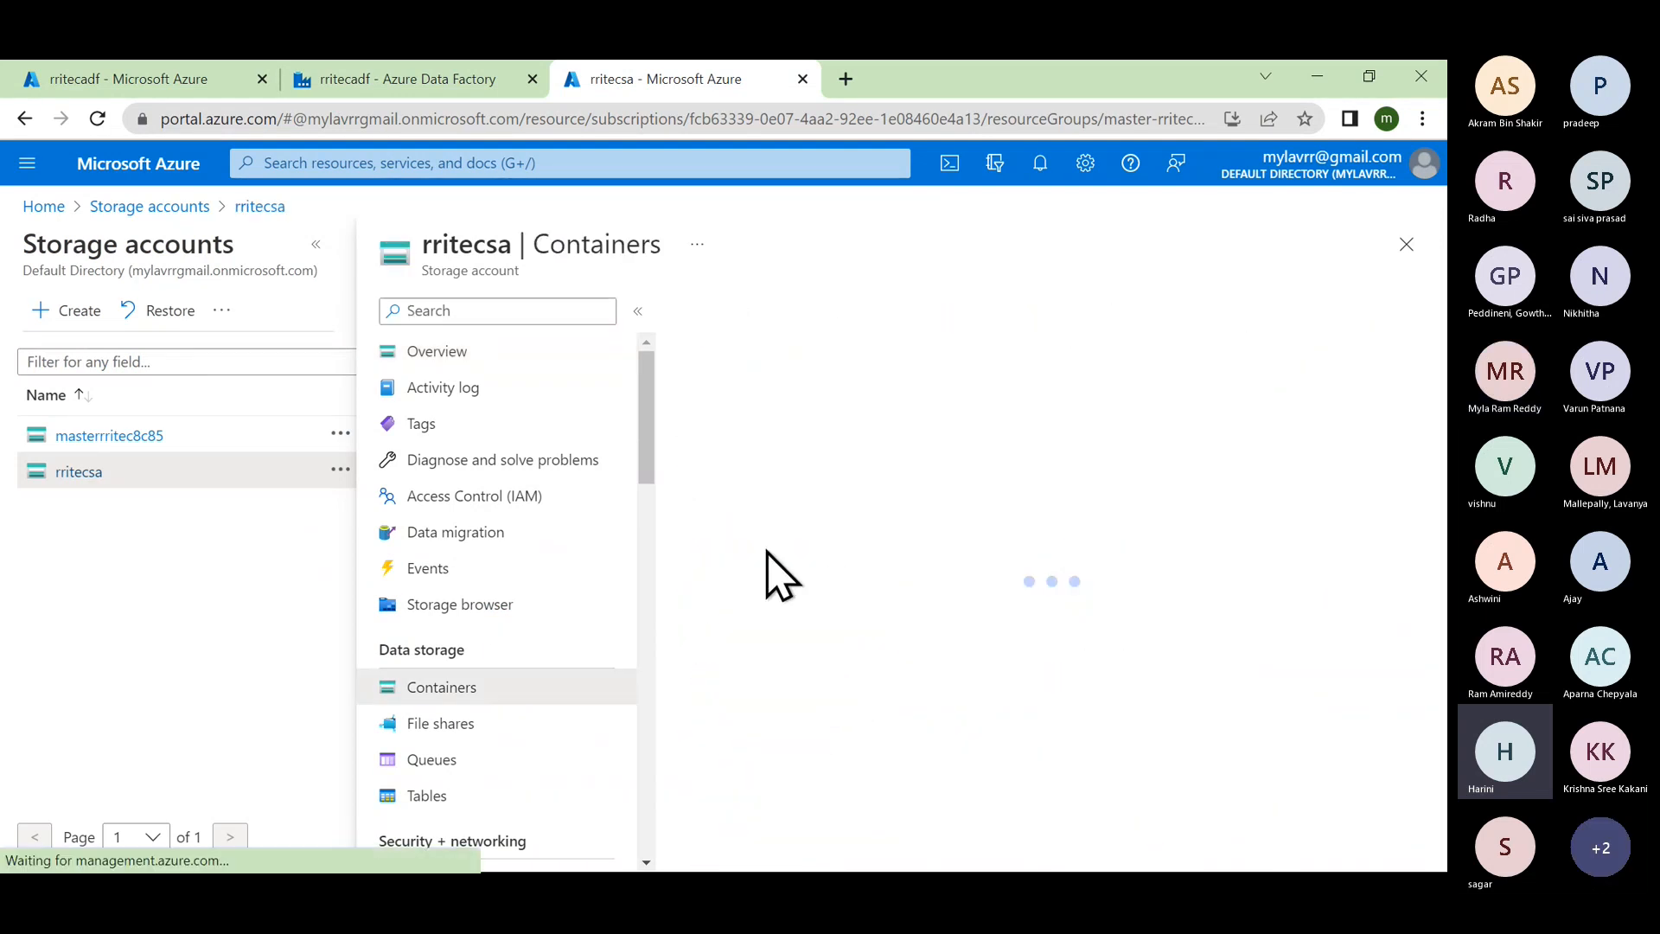
click(781, 517)
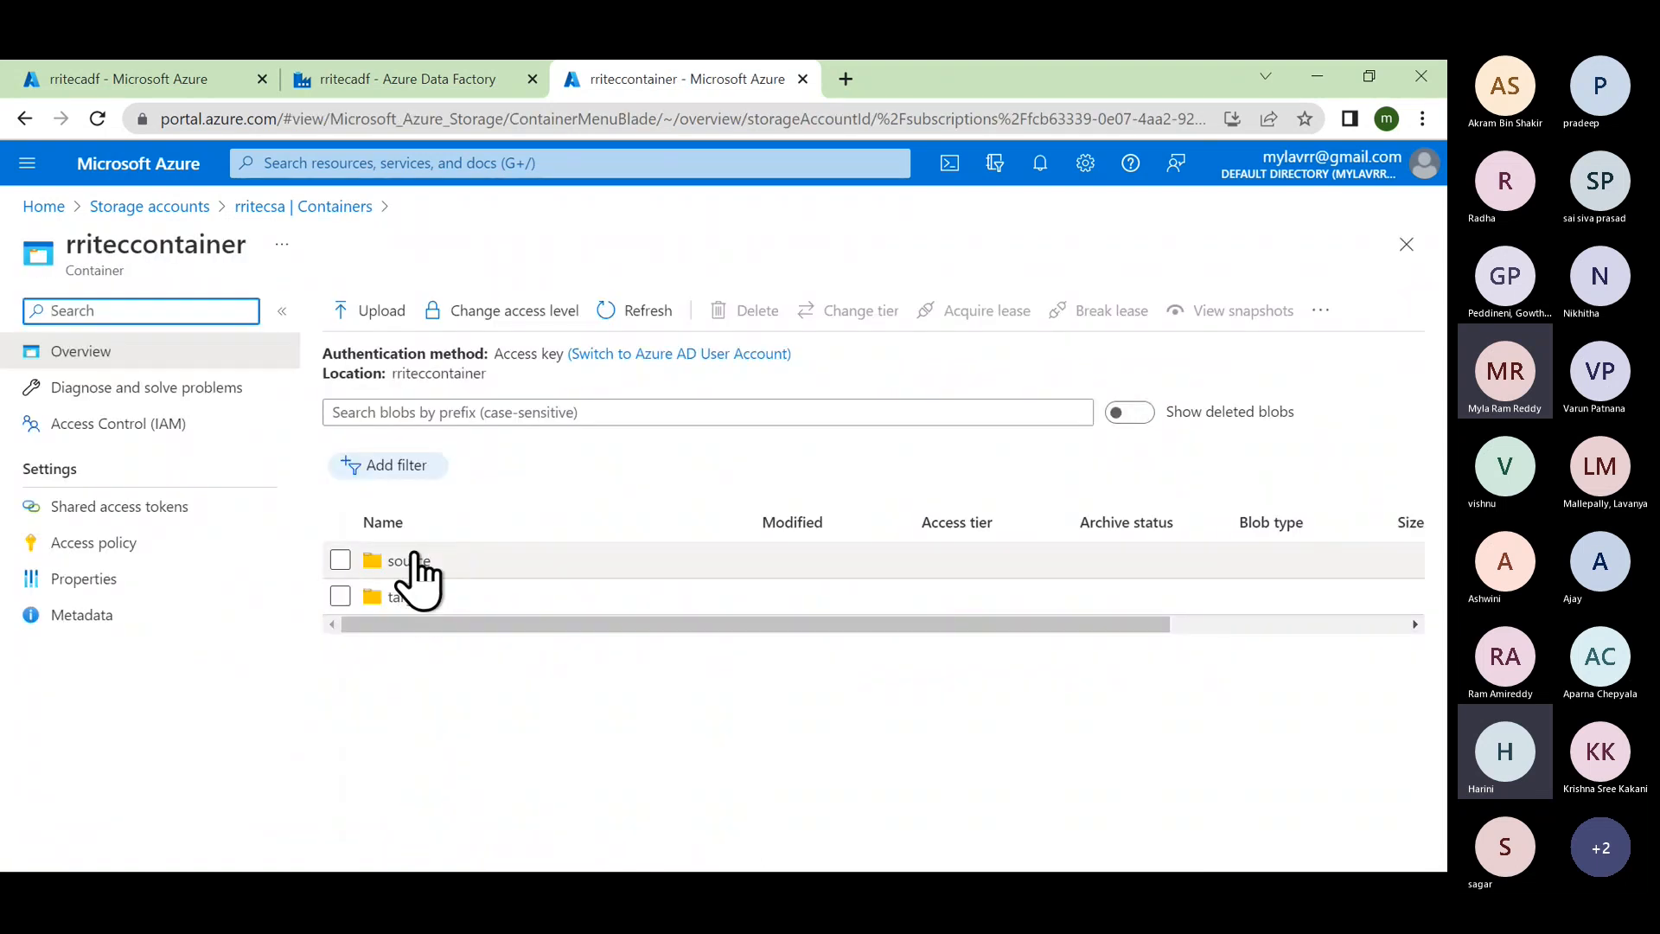
click(408, 560)
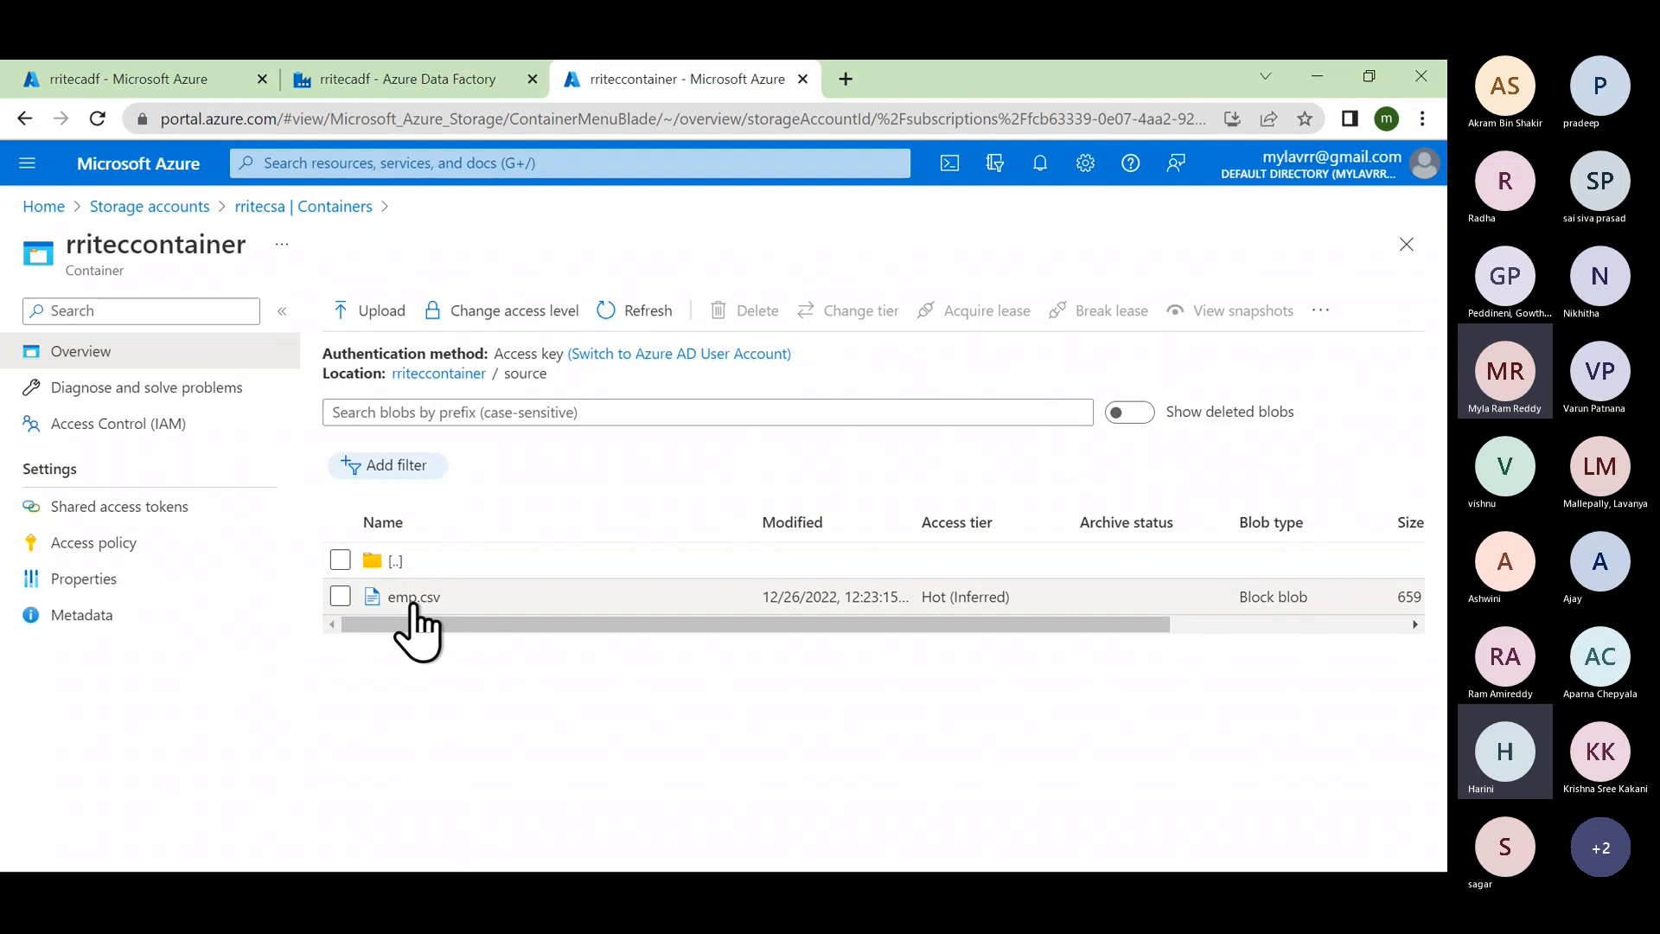
Step: View emp.csv's contents, confirming the EMPNO,ENAME,JOB header line, then return to Data Factory
click(413, 597)
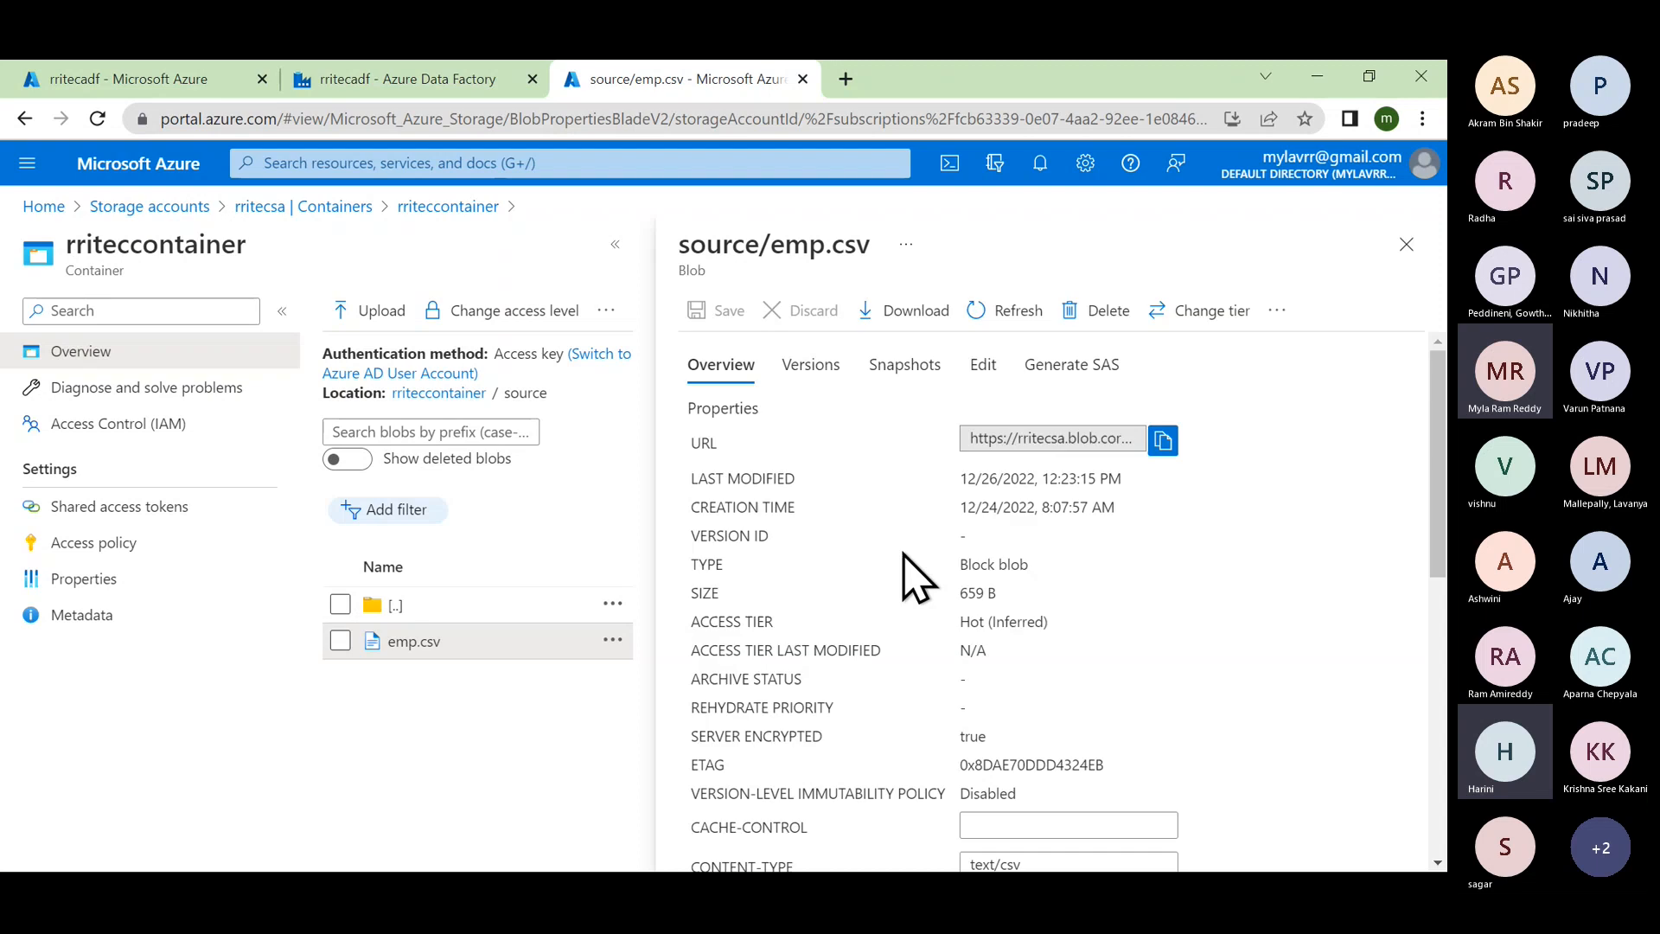
click(988, 368)
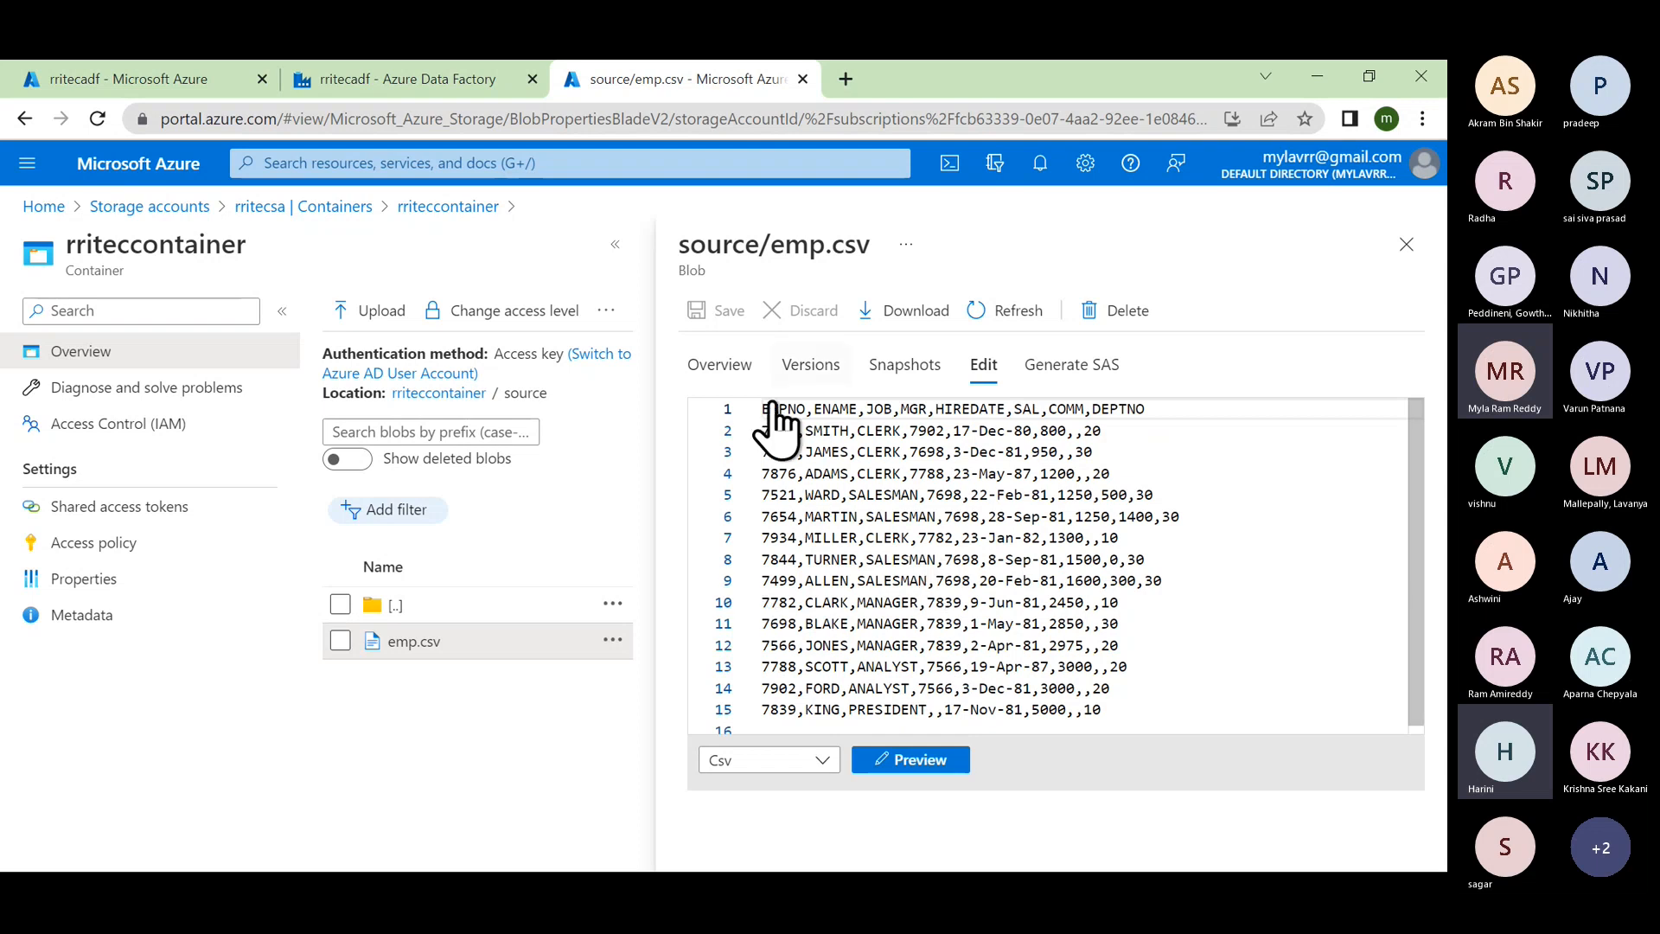
click(380, 78)
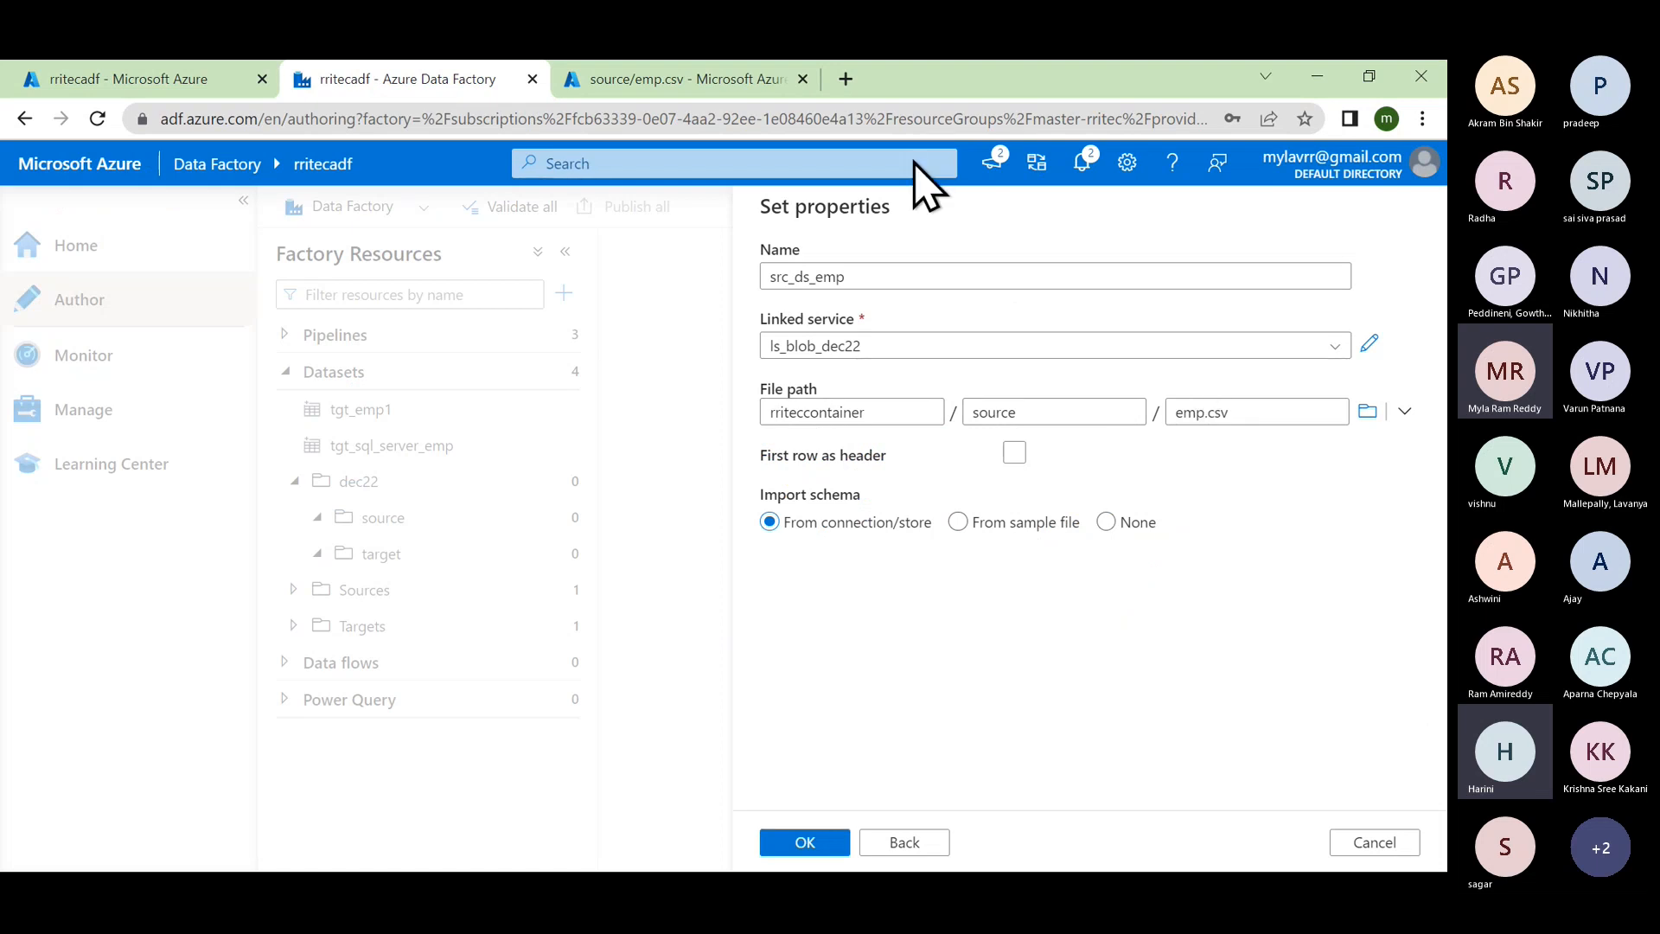
click(696, 85)
scroll(902, 644, down, 1)
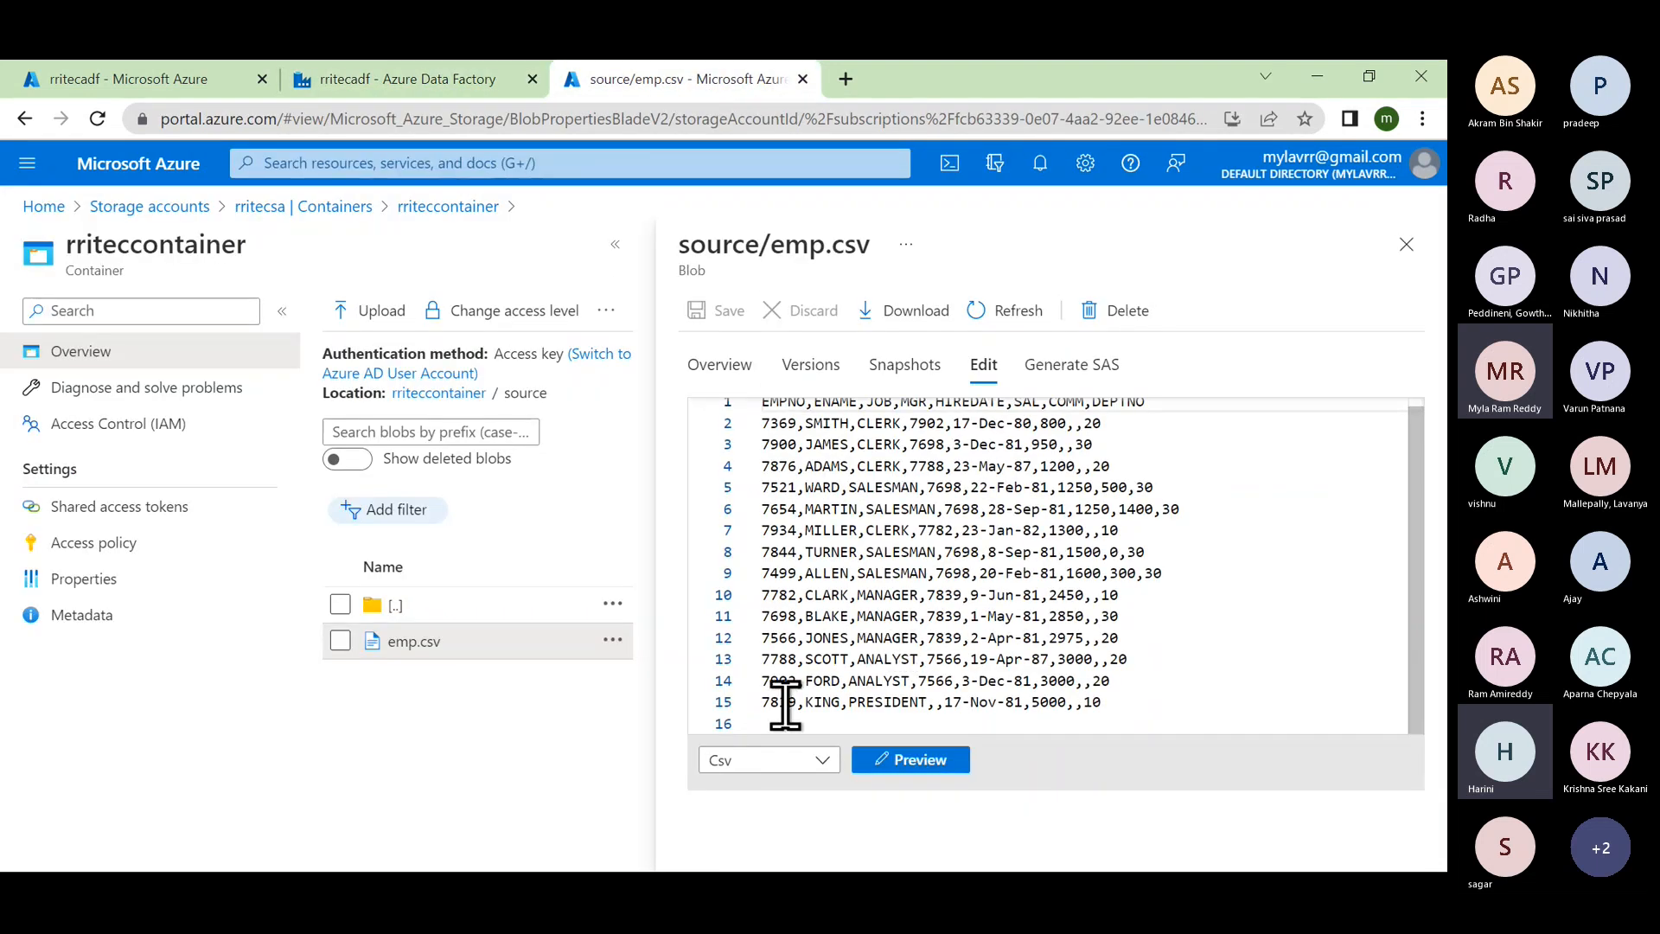
scroll(874, 582, up, 1)
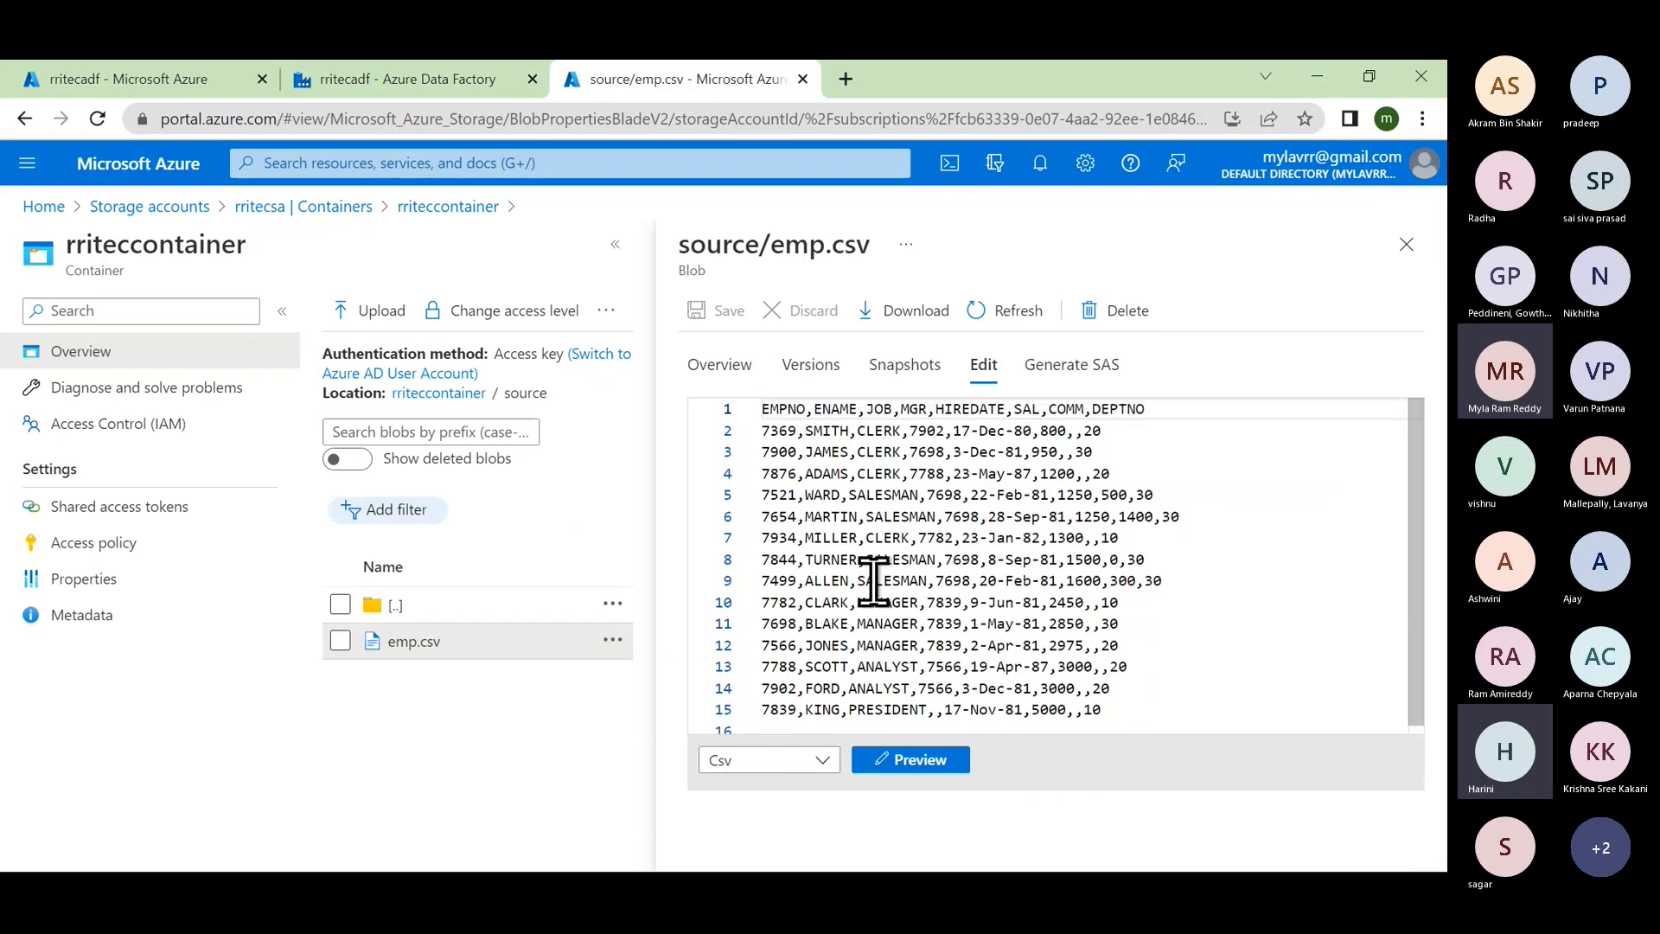
scroll(831, 634, down, 1)
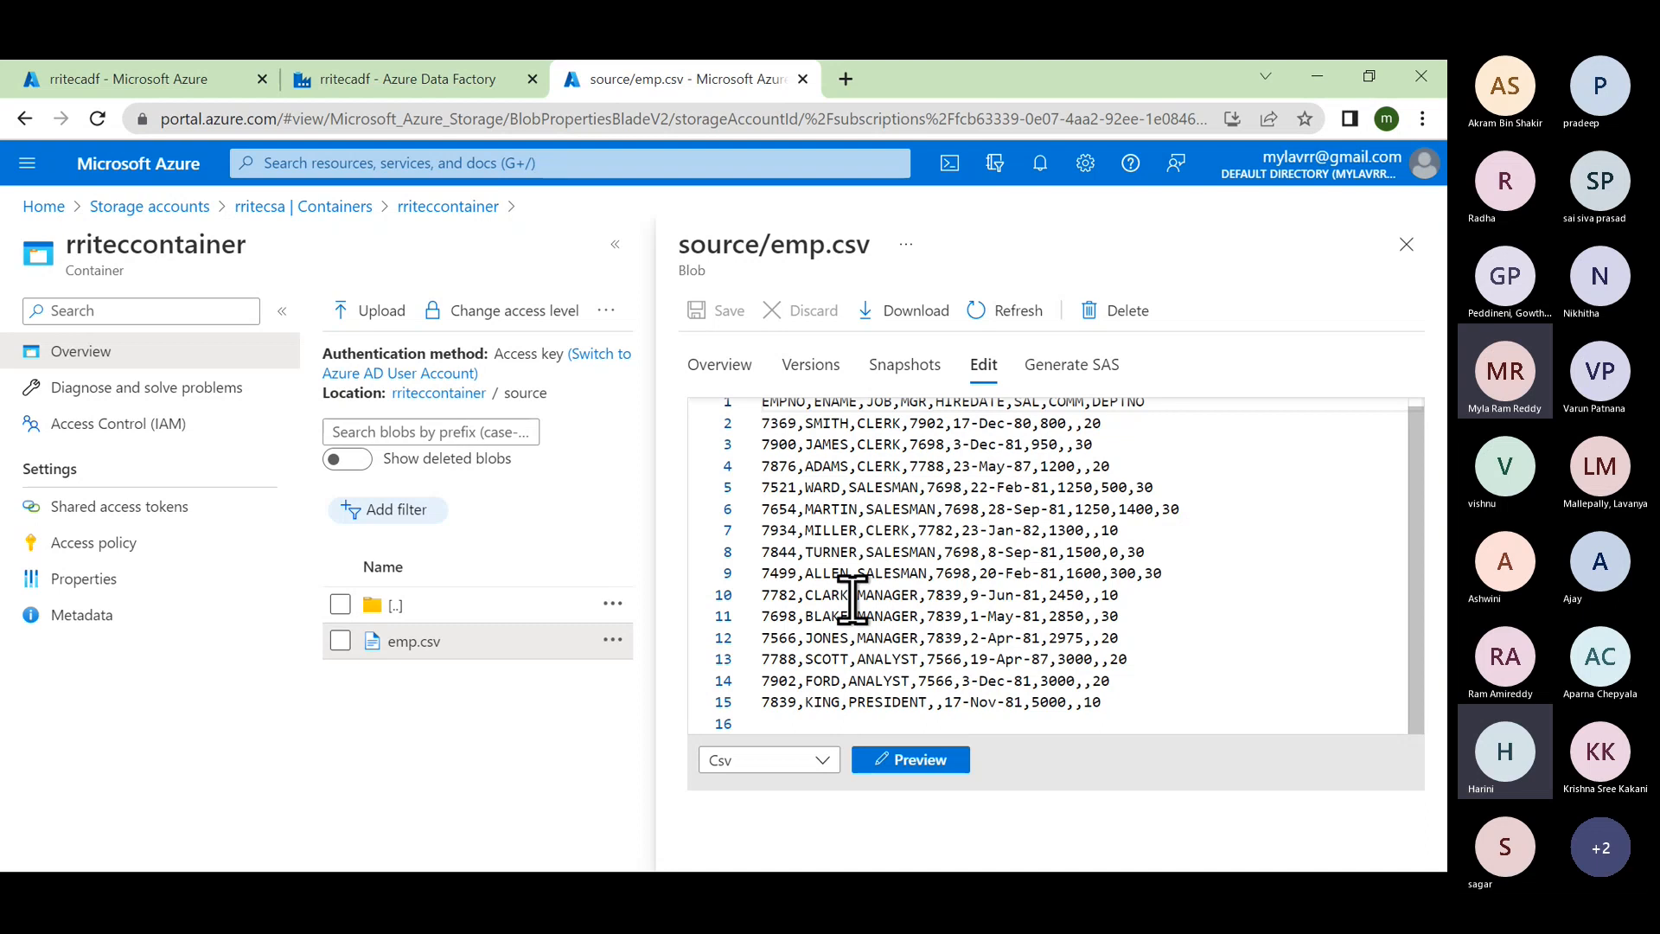
click(441, 80)
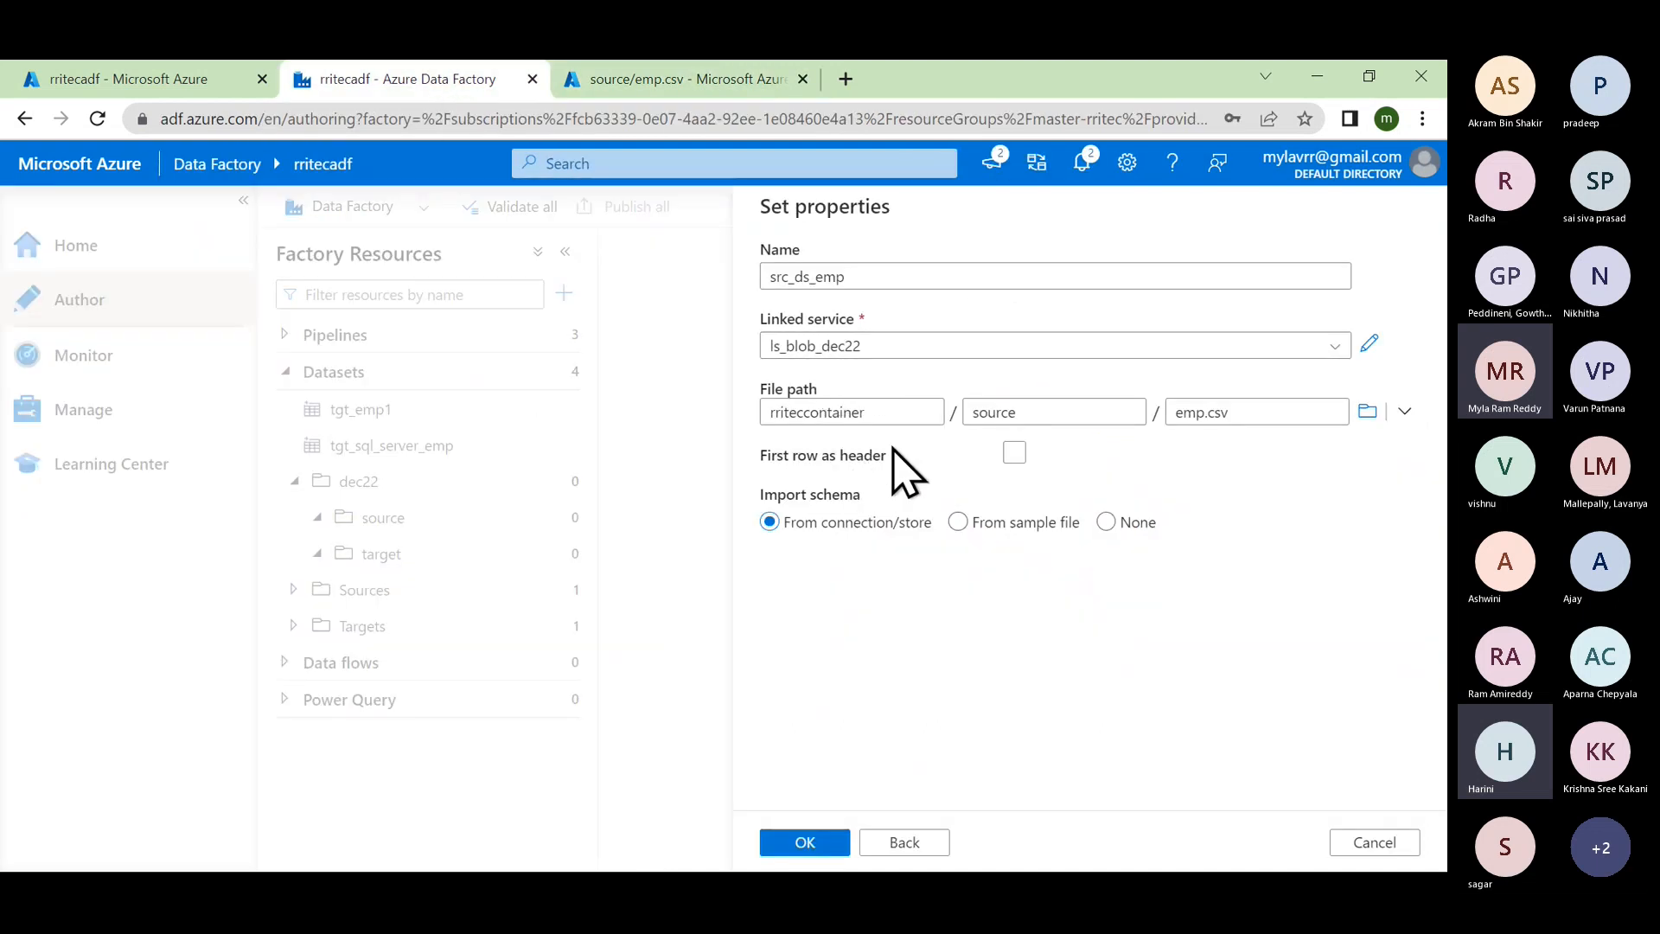
click(657, 79)
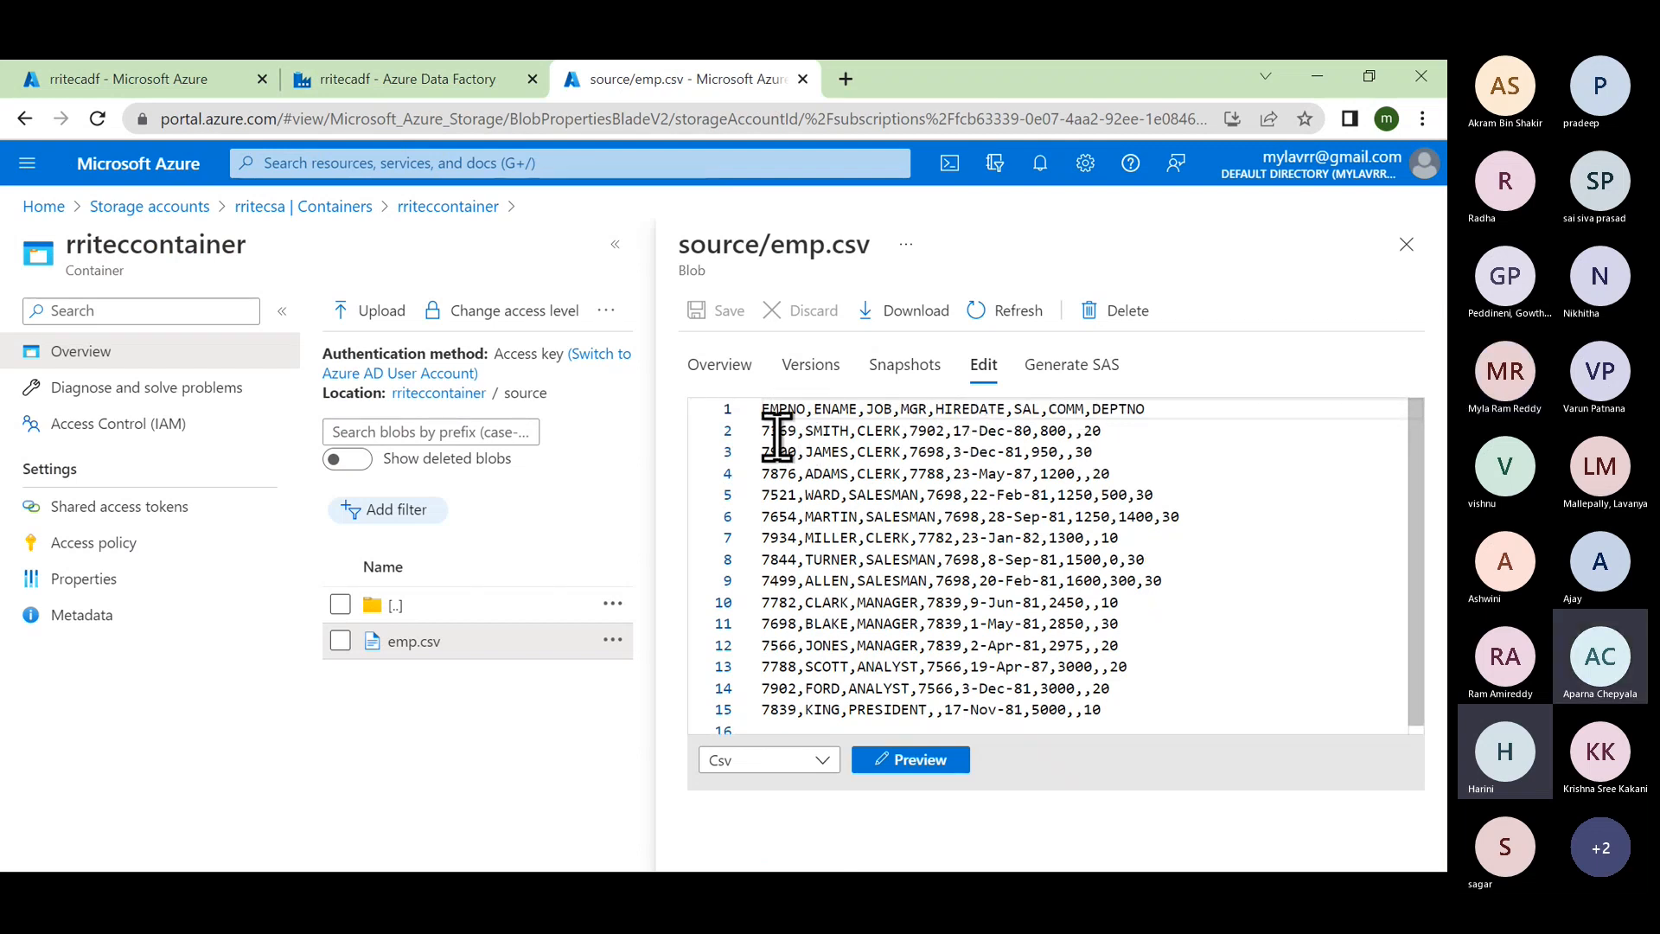
click(407, 78)
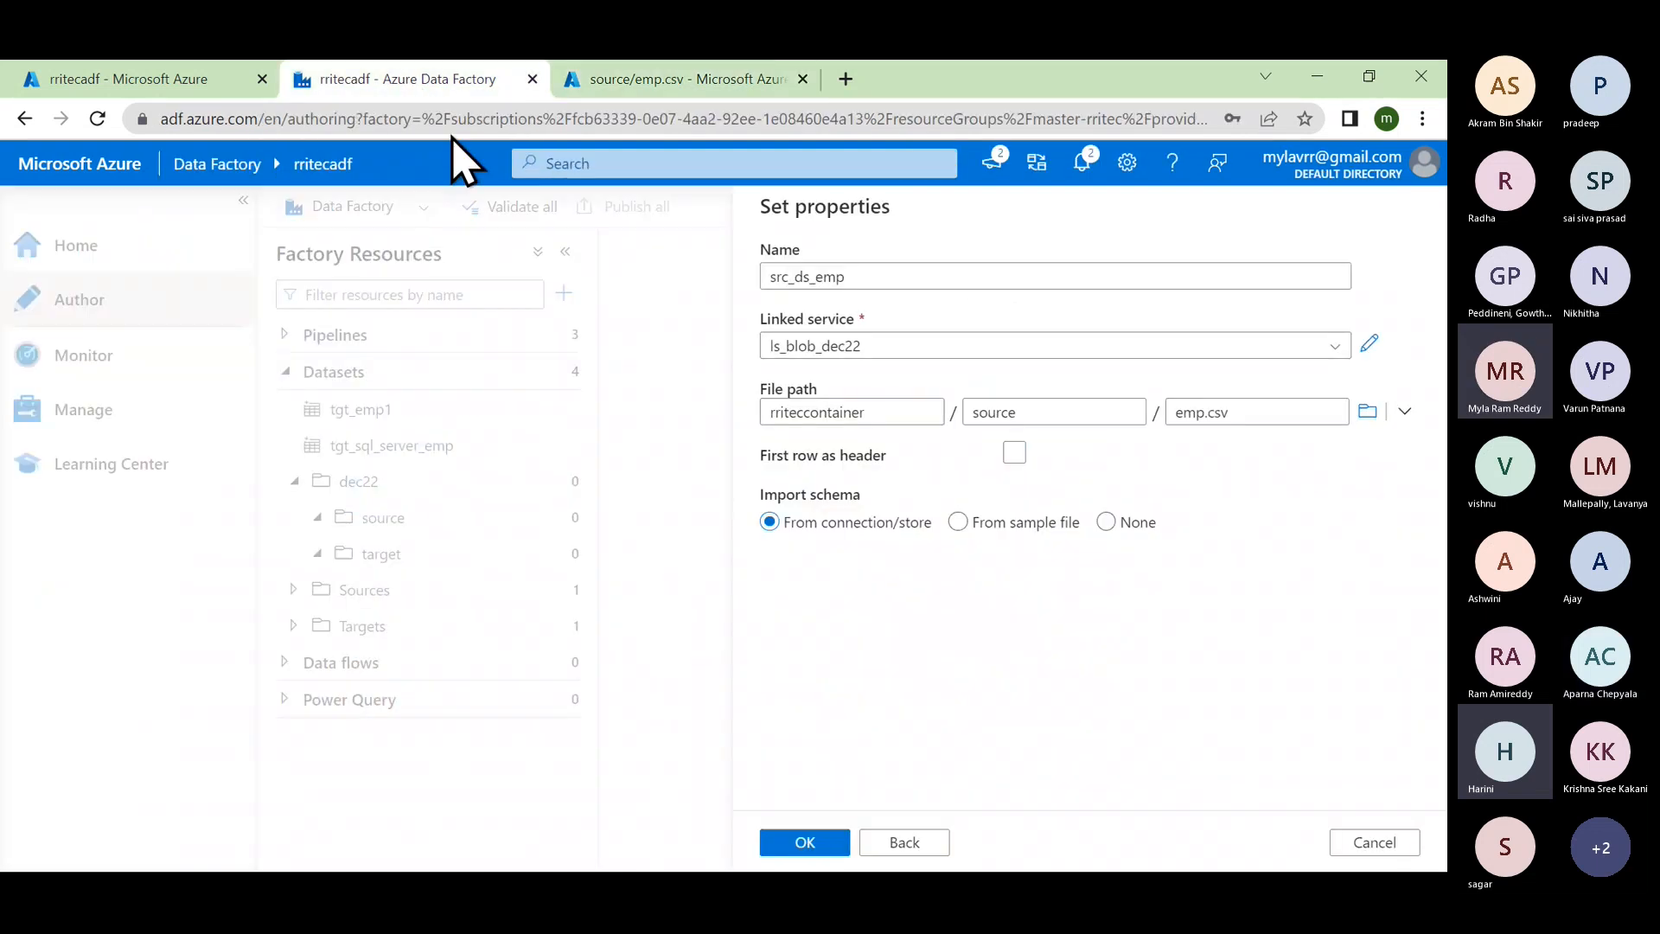
Step: Enable 'First row as header' and create the src_ds_emp DelimitedText dataset
click(1014, 454)
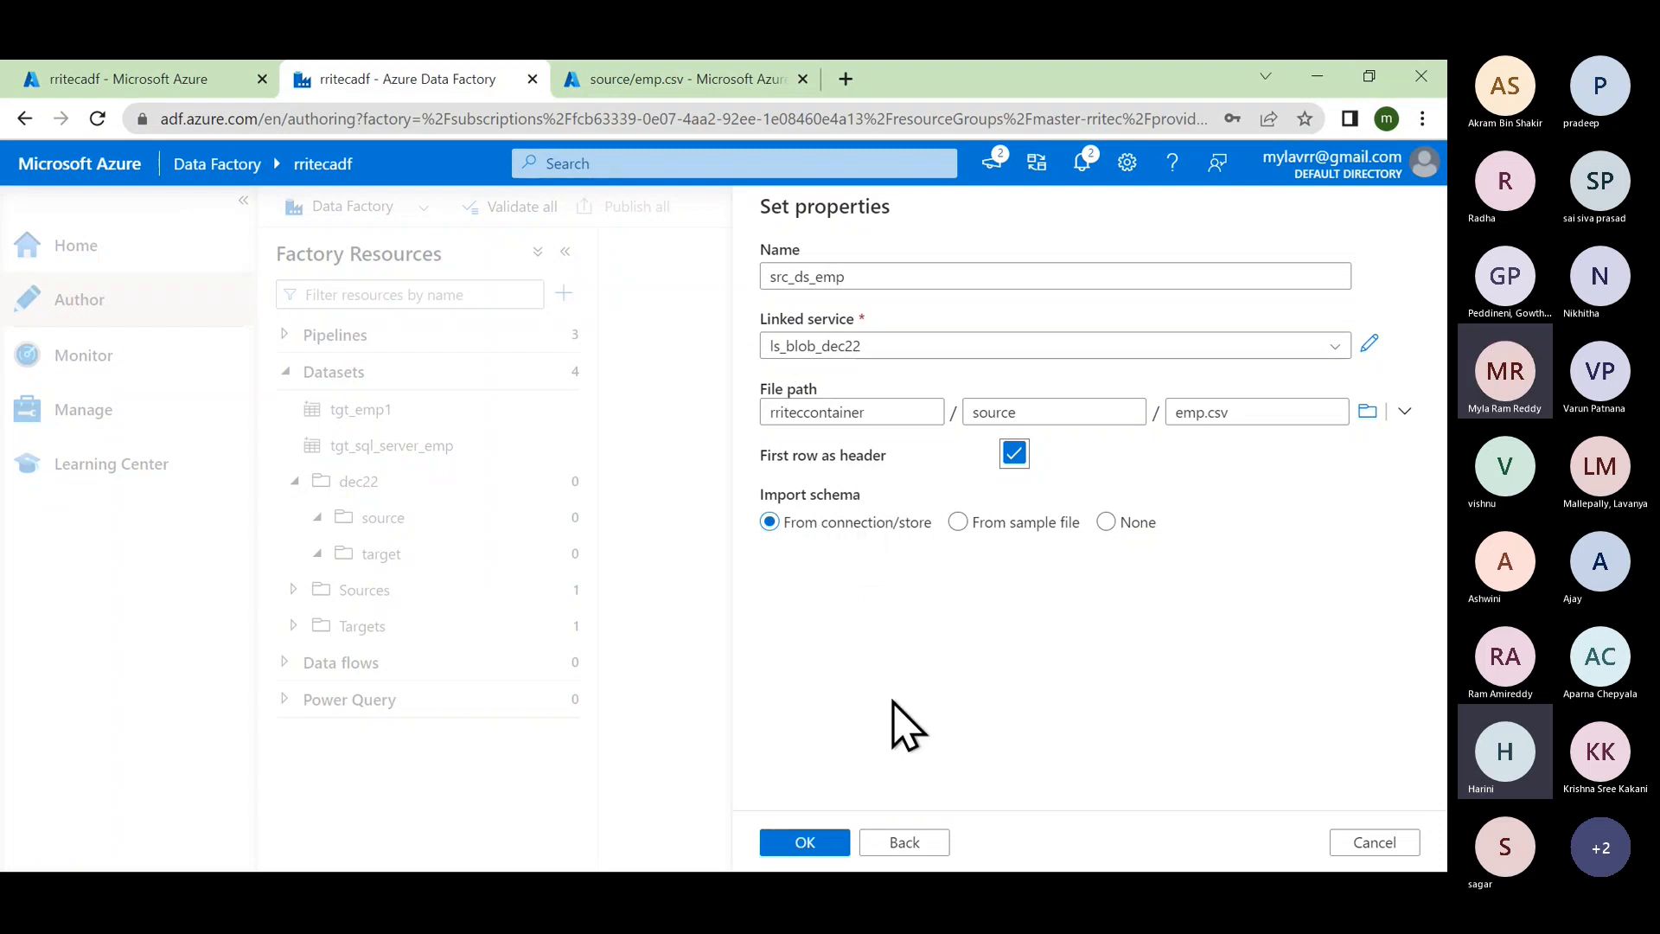
click(808, 843)
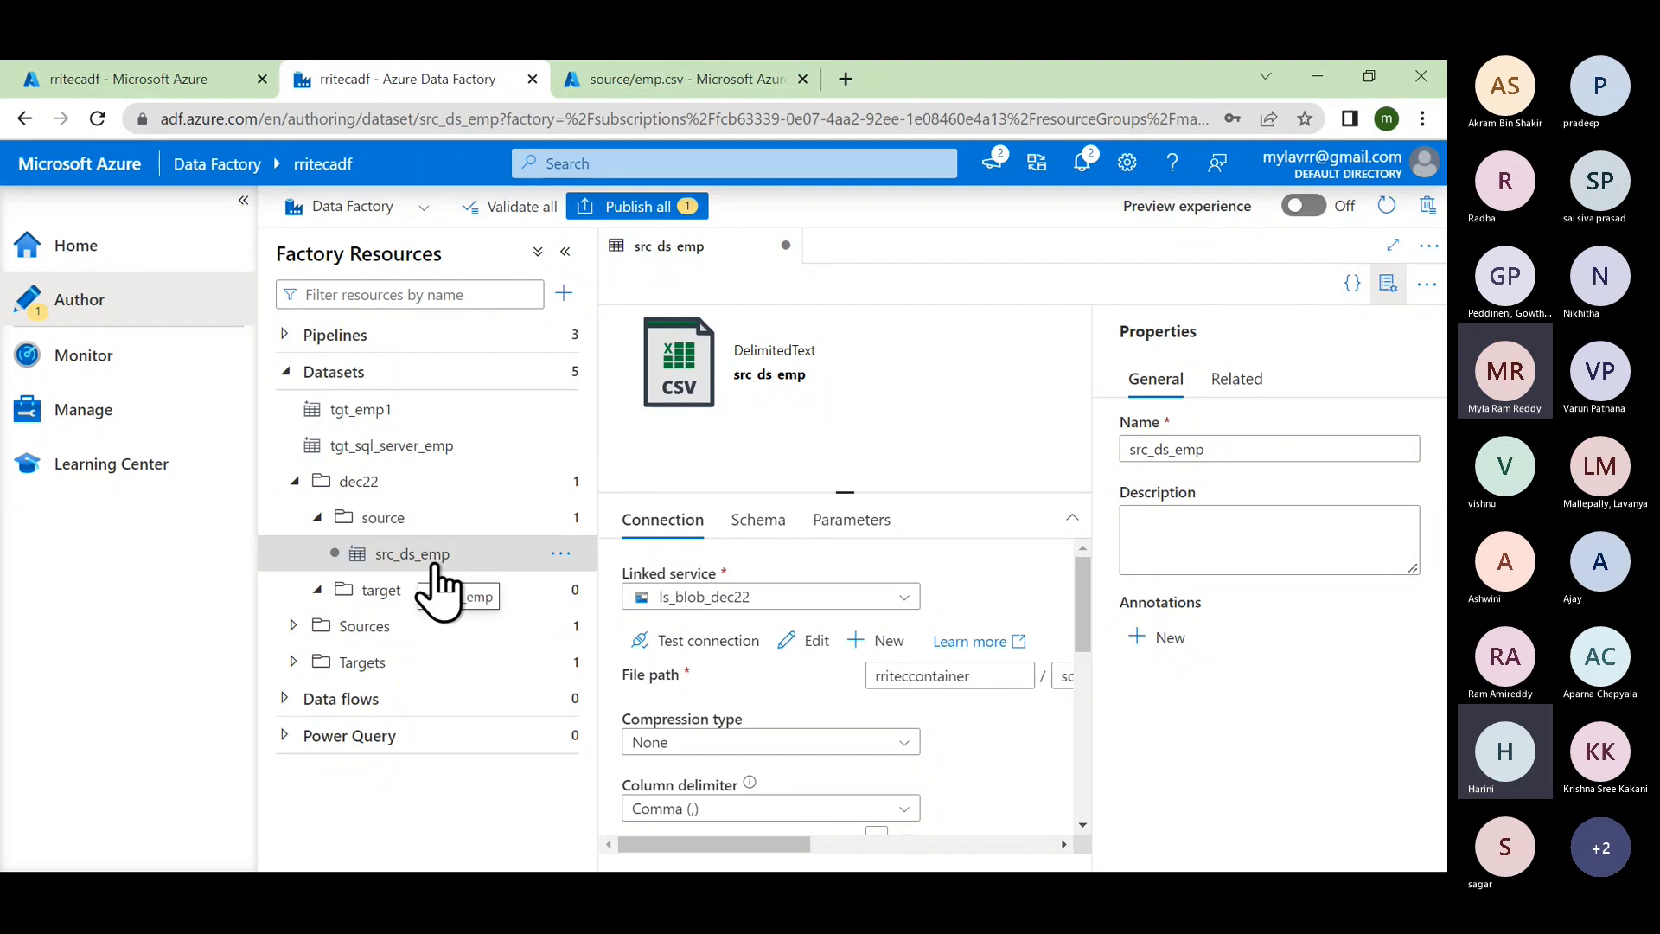
Step: Make room in the src_ds_emp editor and preview emp.csv's rows, EMPNO through DEPTNO
click(243, 202)
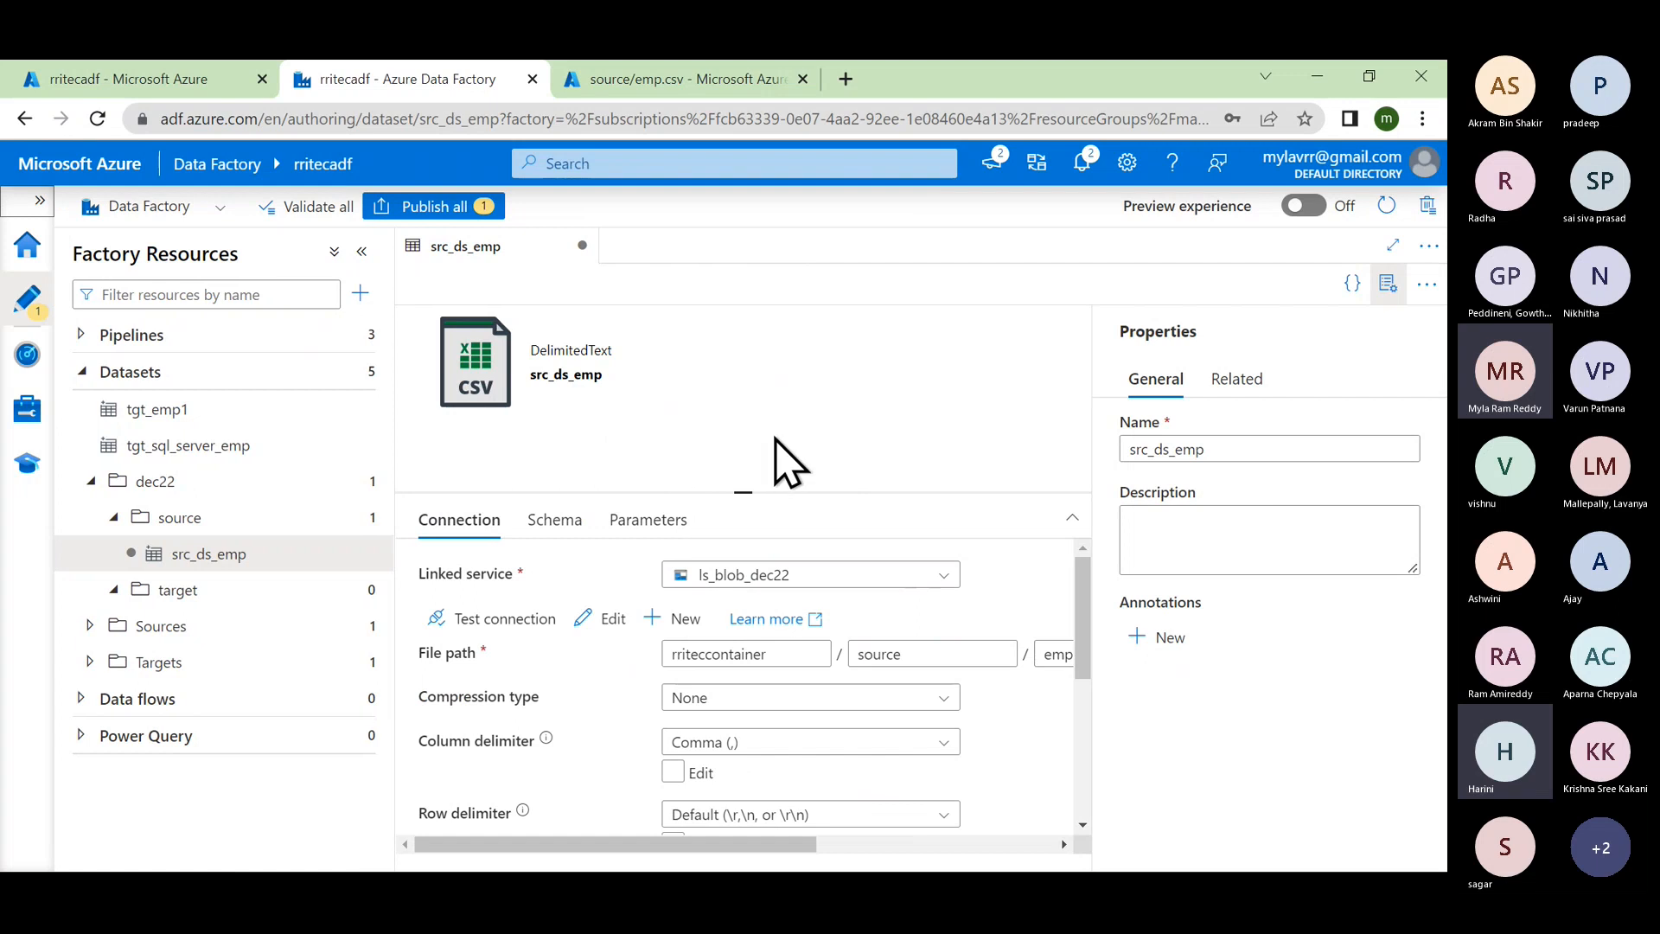
click(1388, 281)
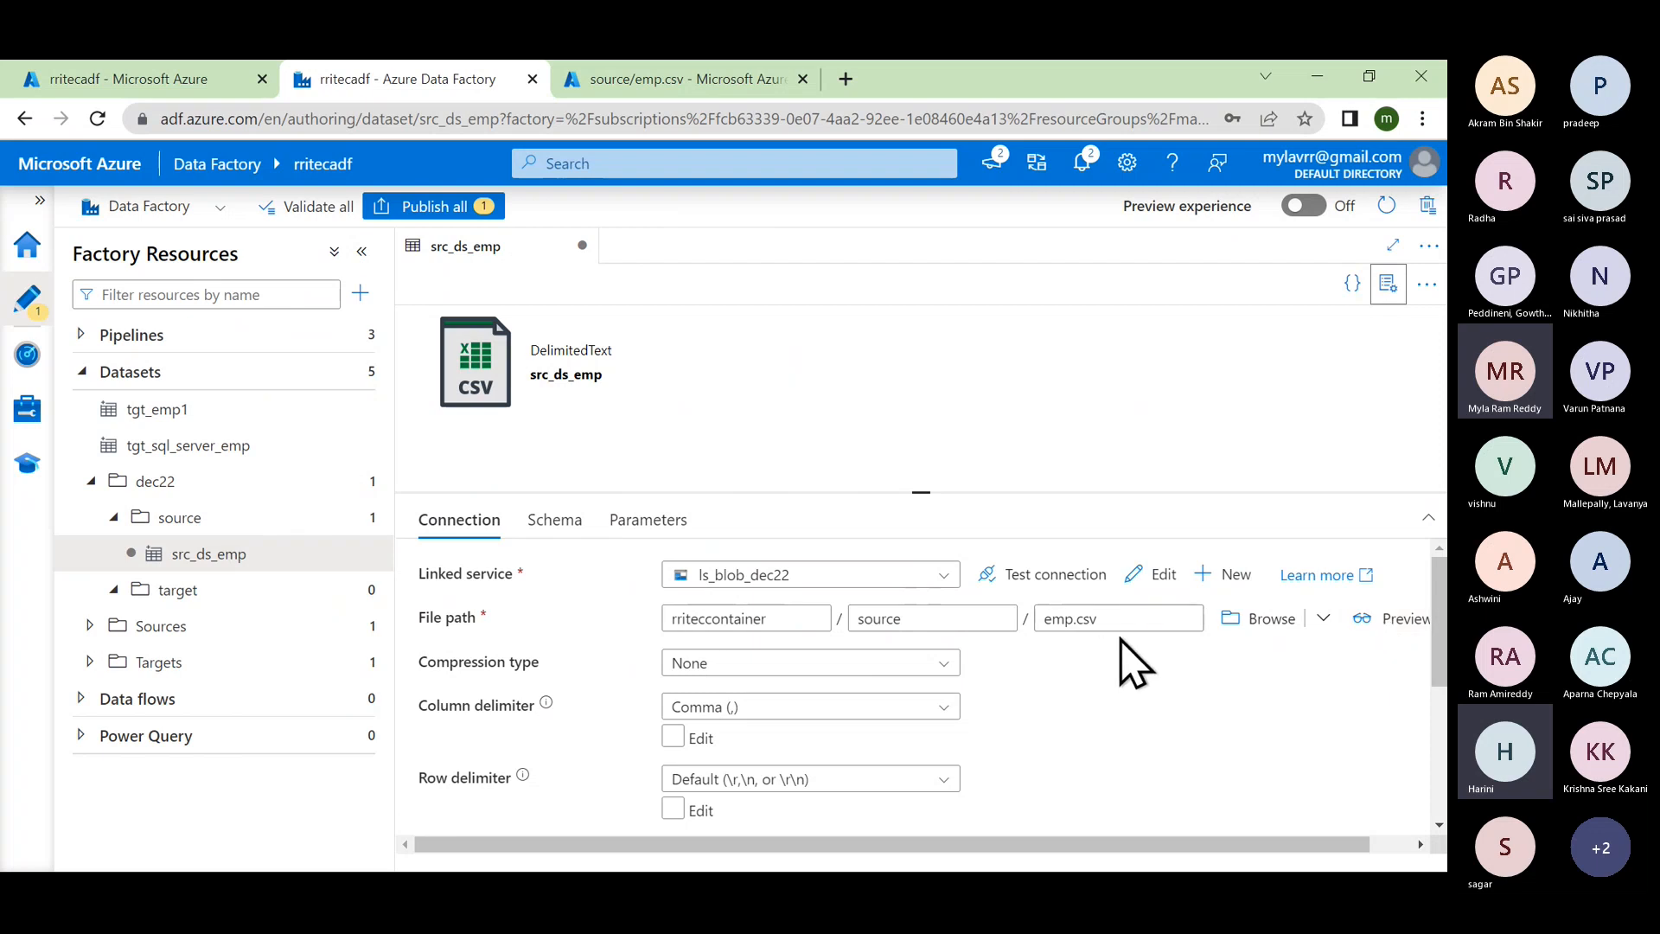
click(1383, 617)
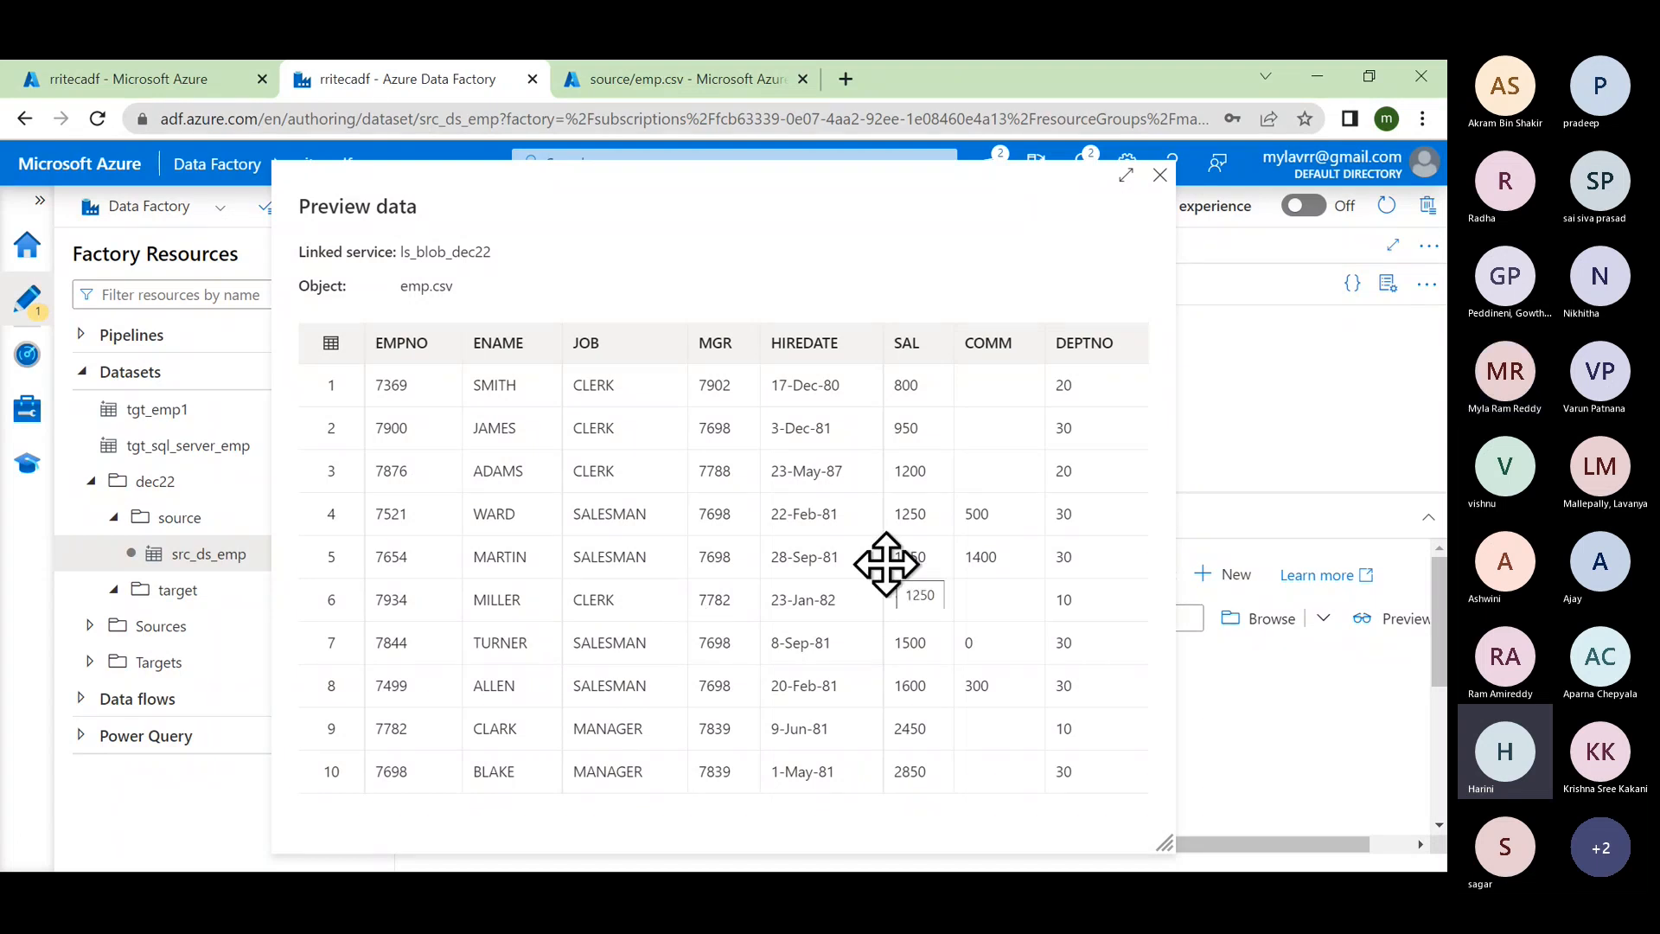
click(1159, 175)
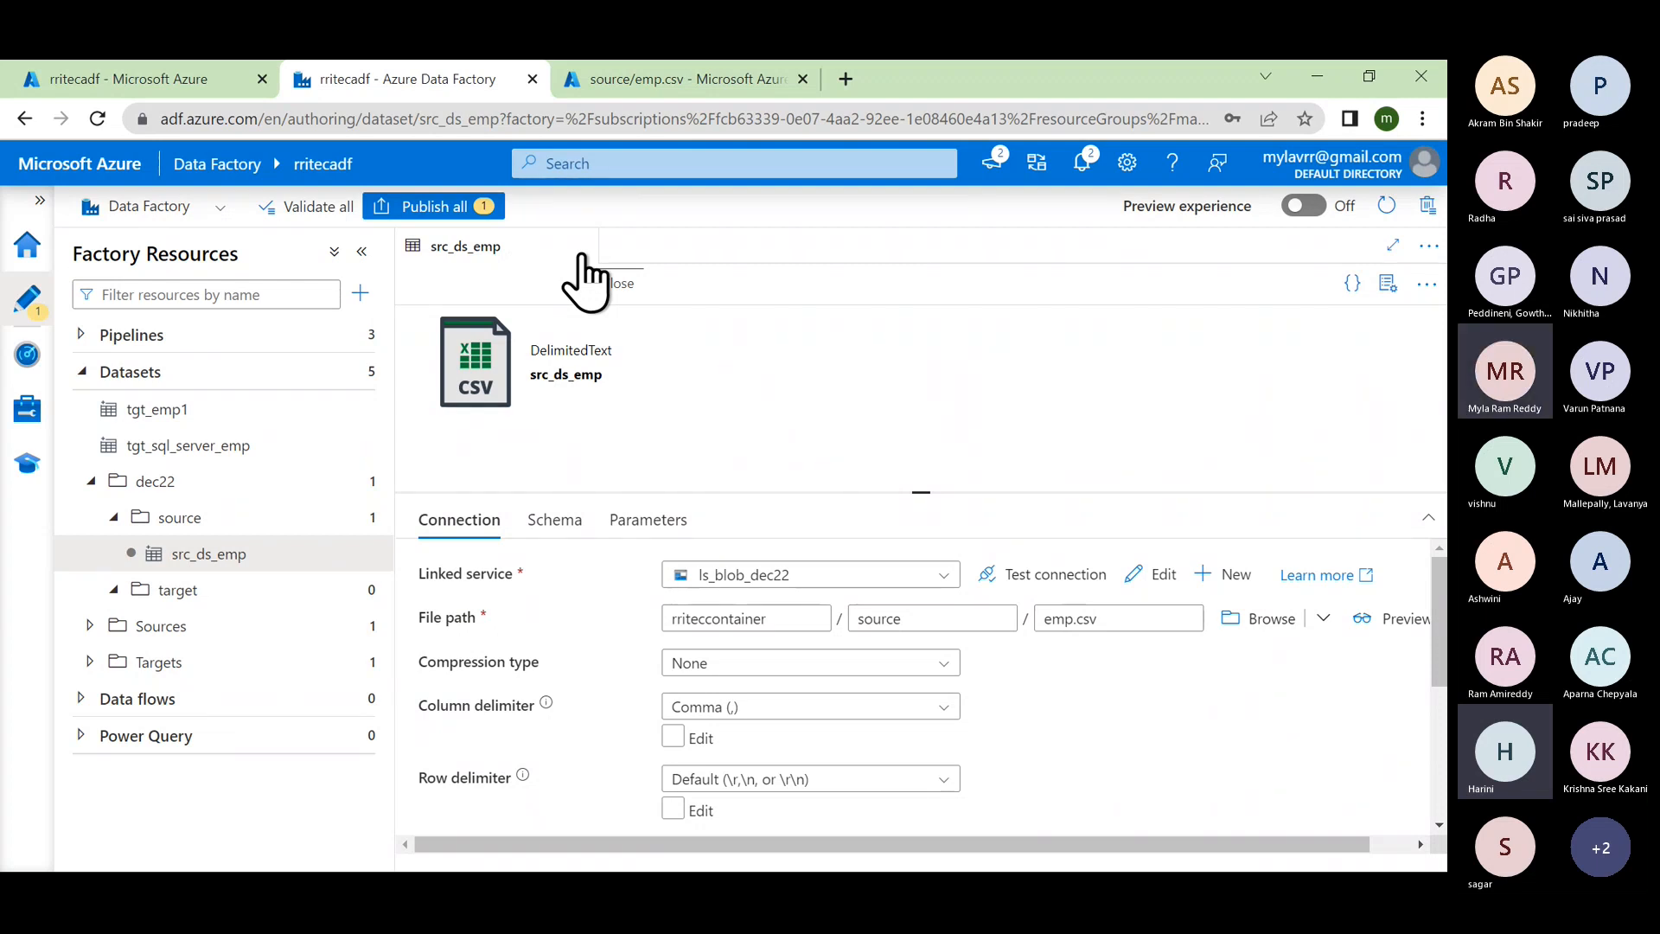
Step: Publish all pending changes including src_ds_emp, then close its editor tab
click(446, 208)
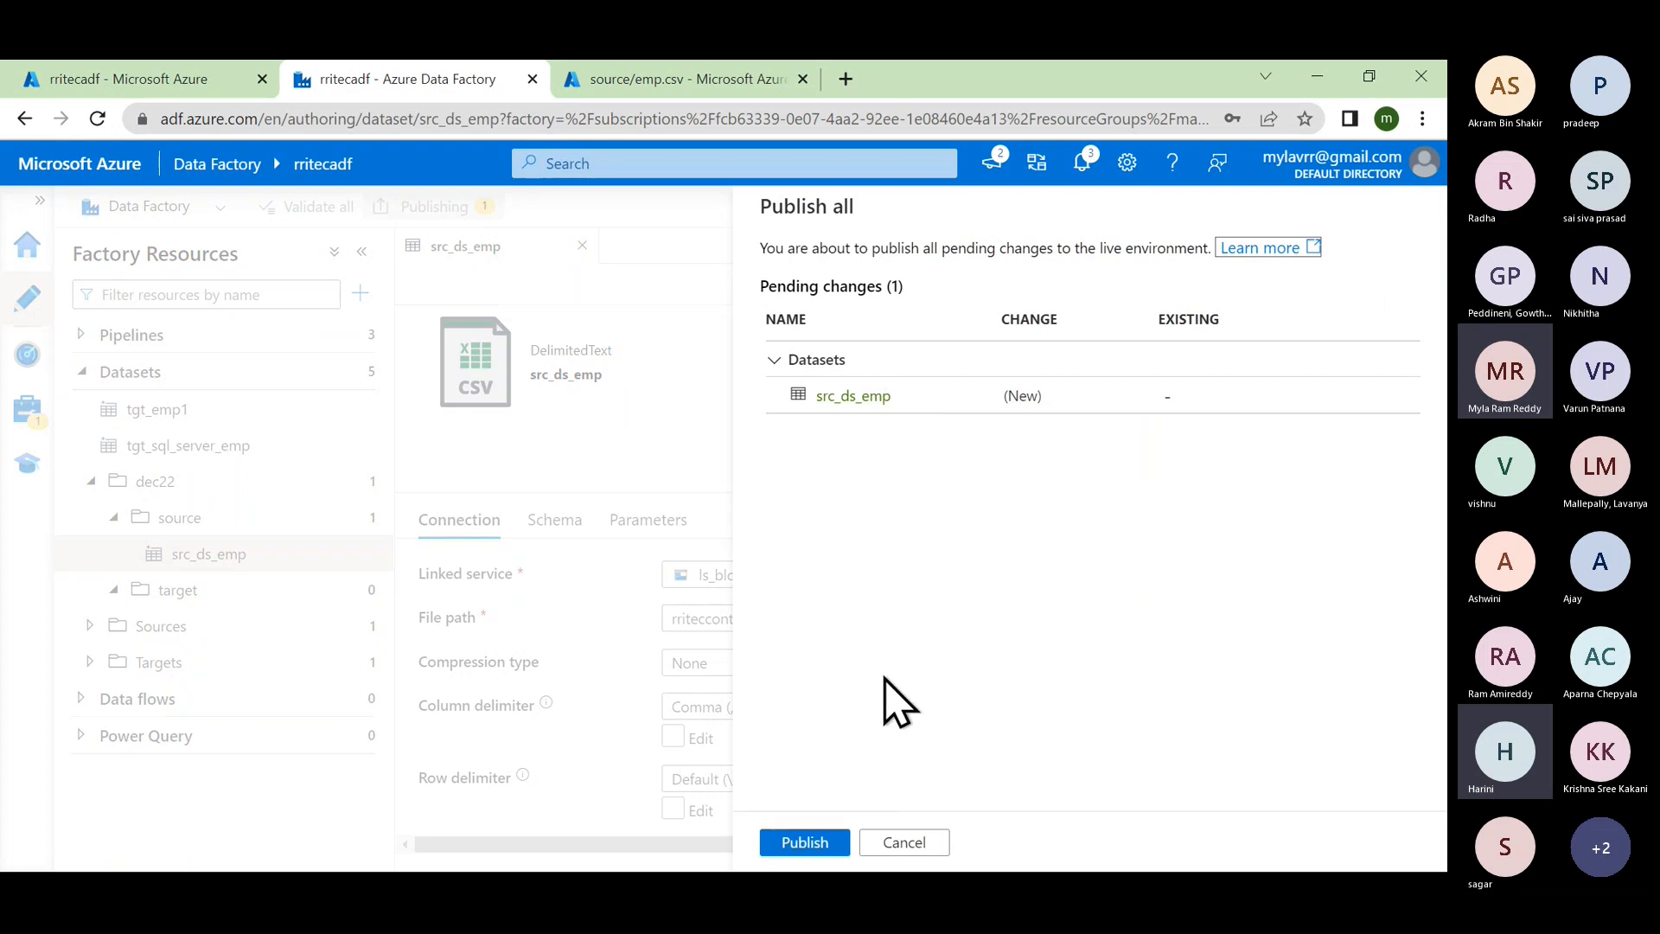
click(813, 845)
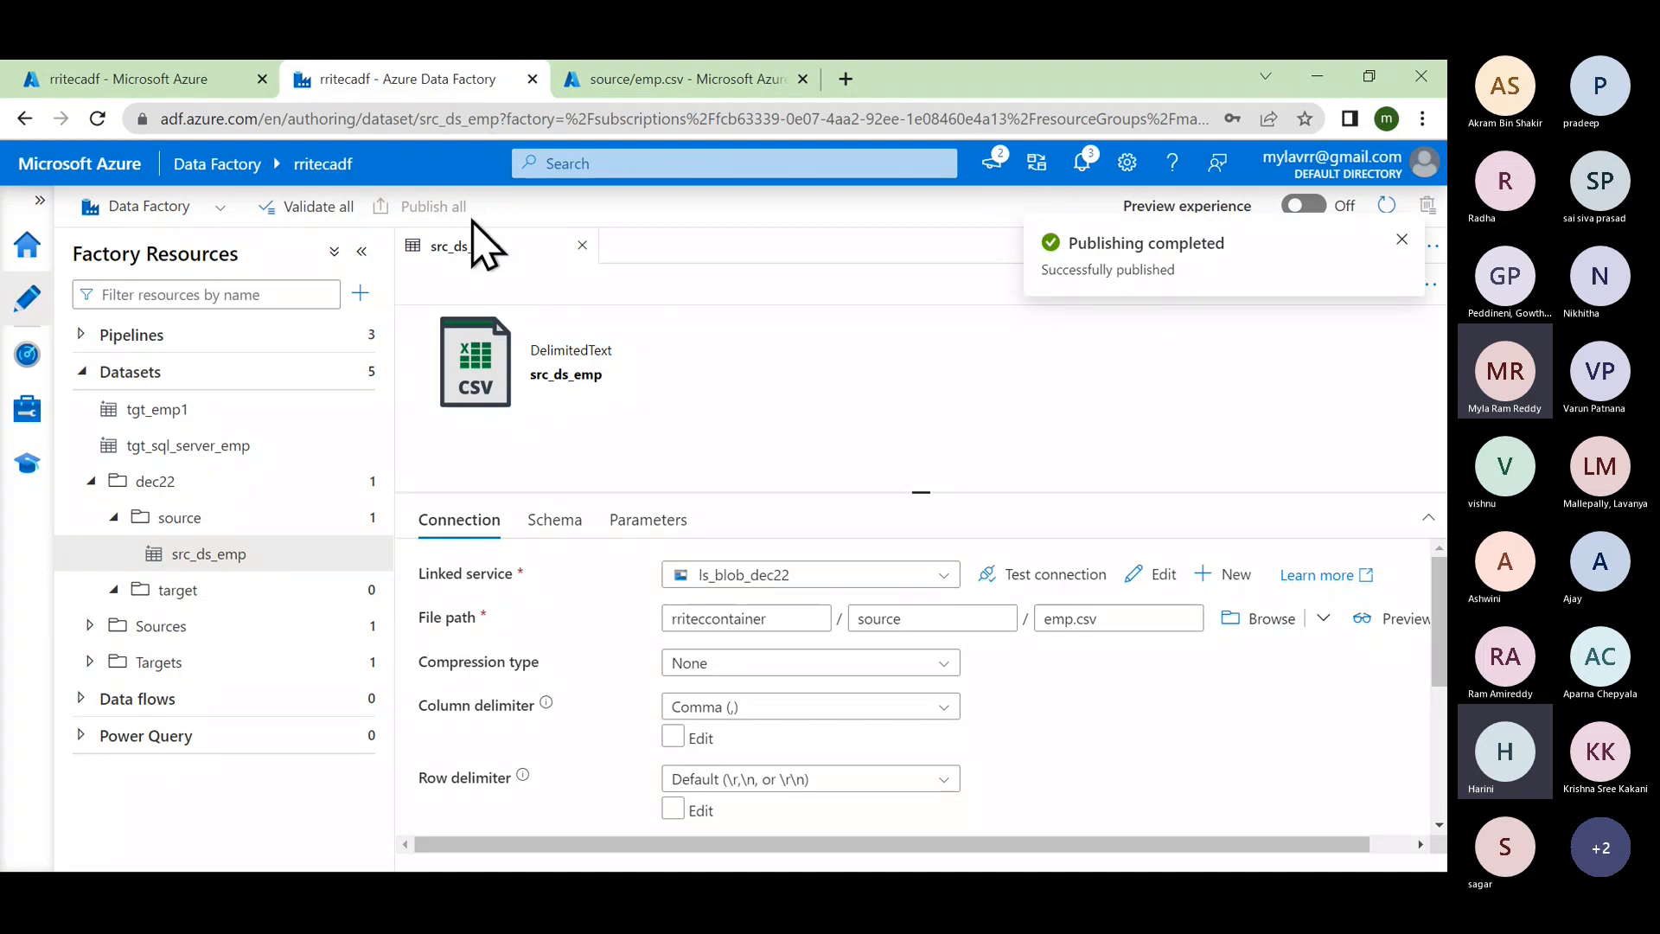
click(583, 247)
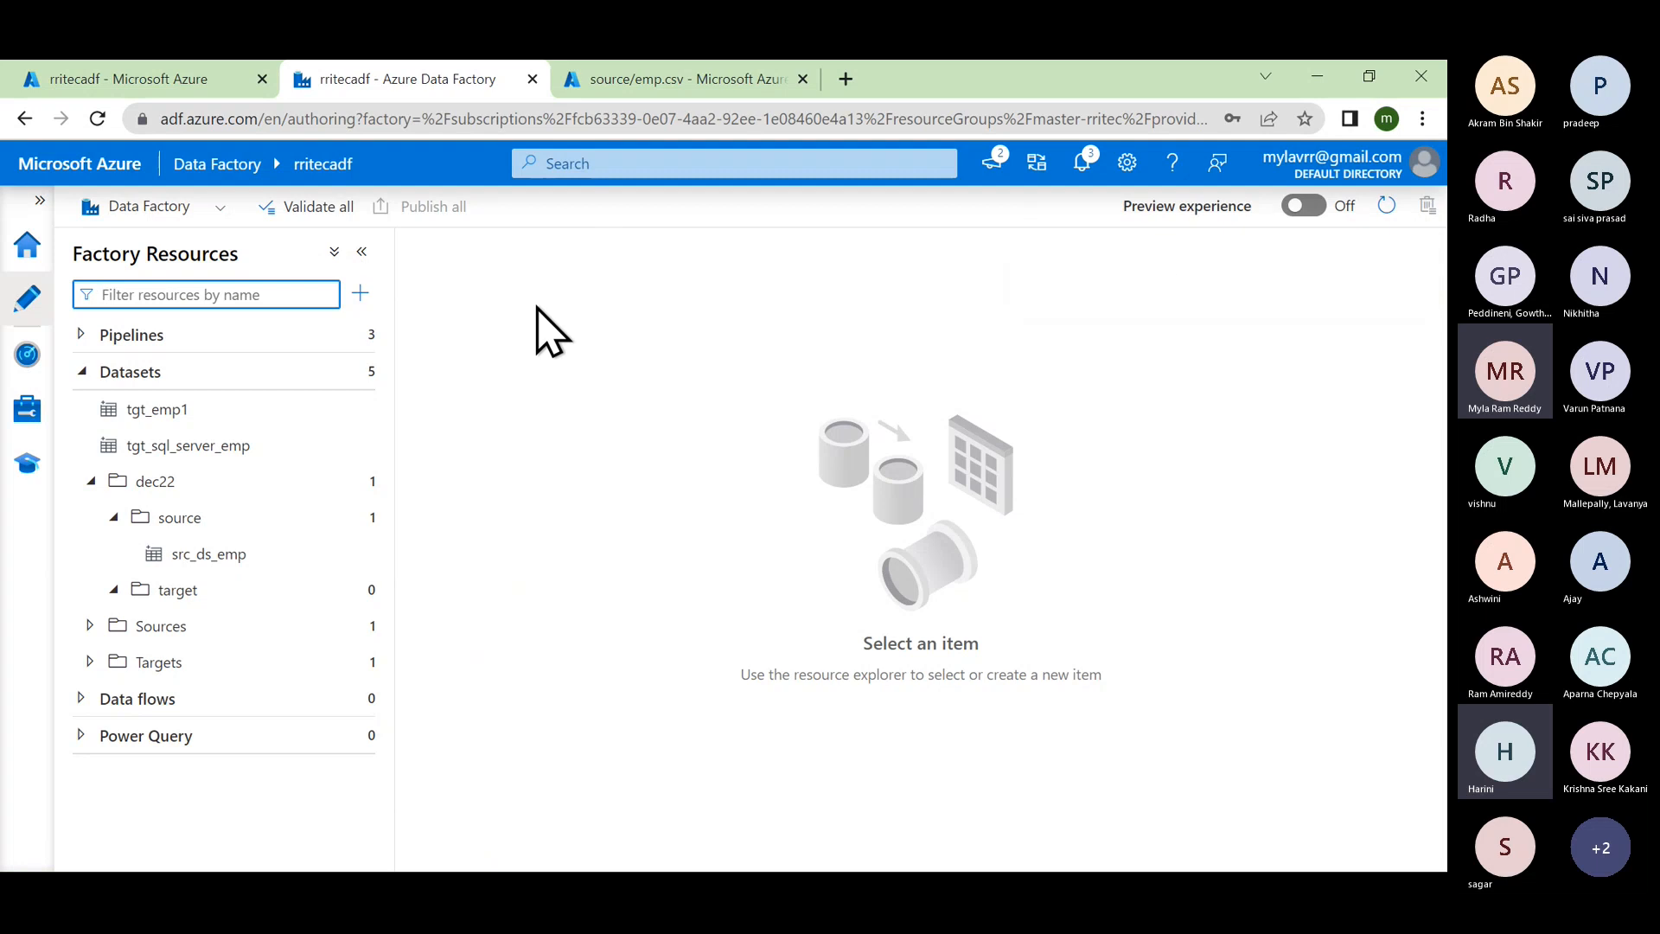
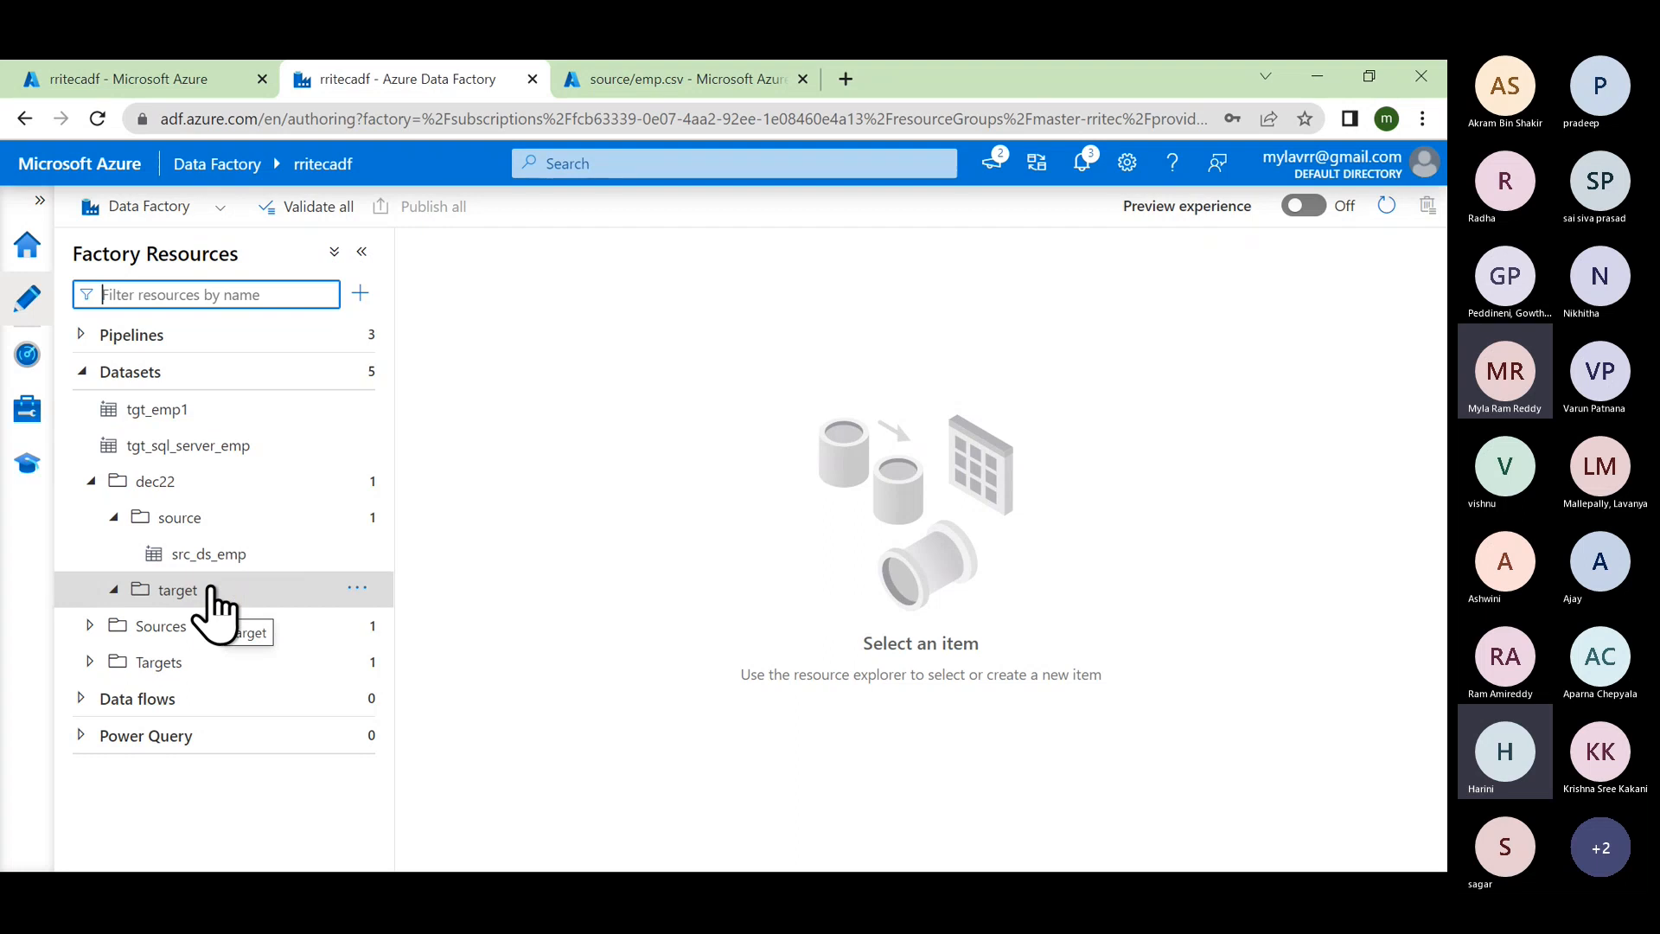
Step: Start a new dataset in the target folder, searching 'azu' and choosing Azure SQL Database
click(359, 589)
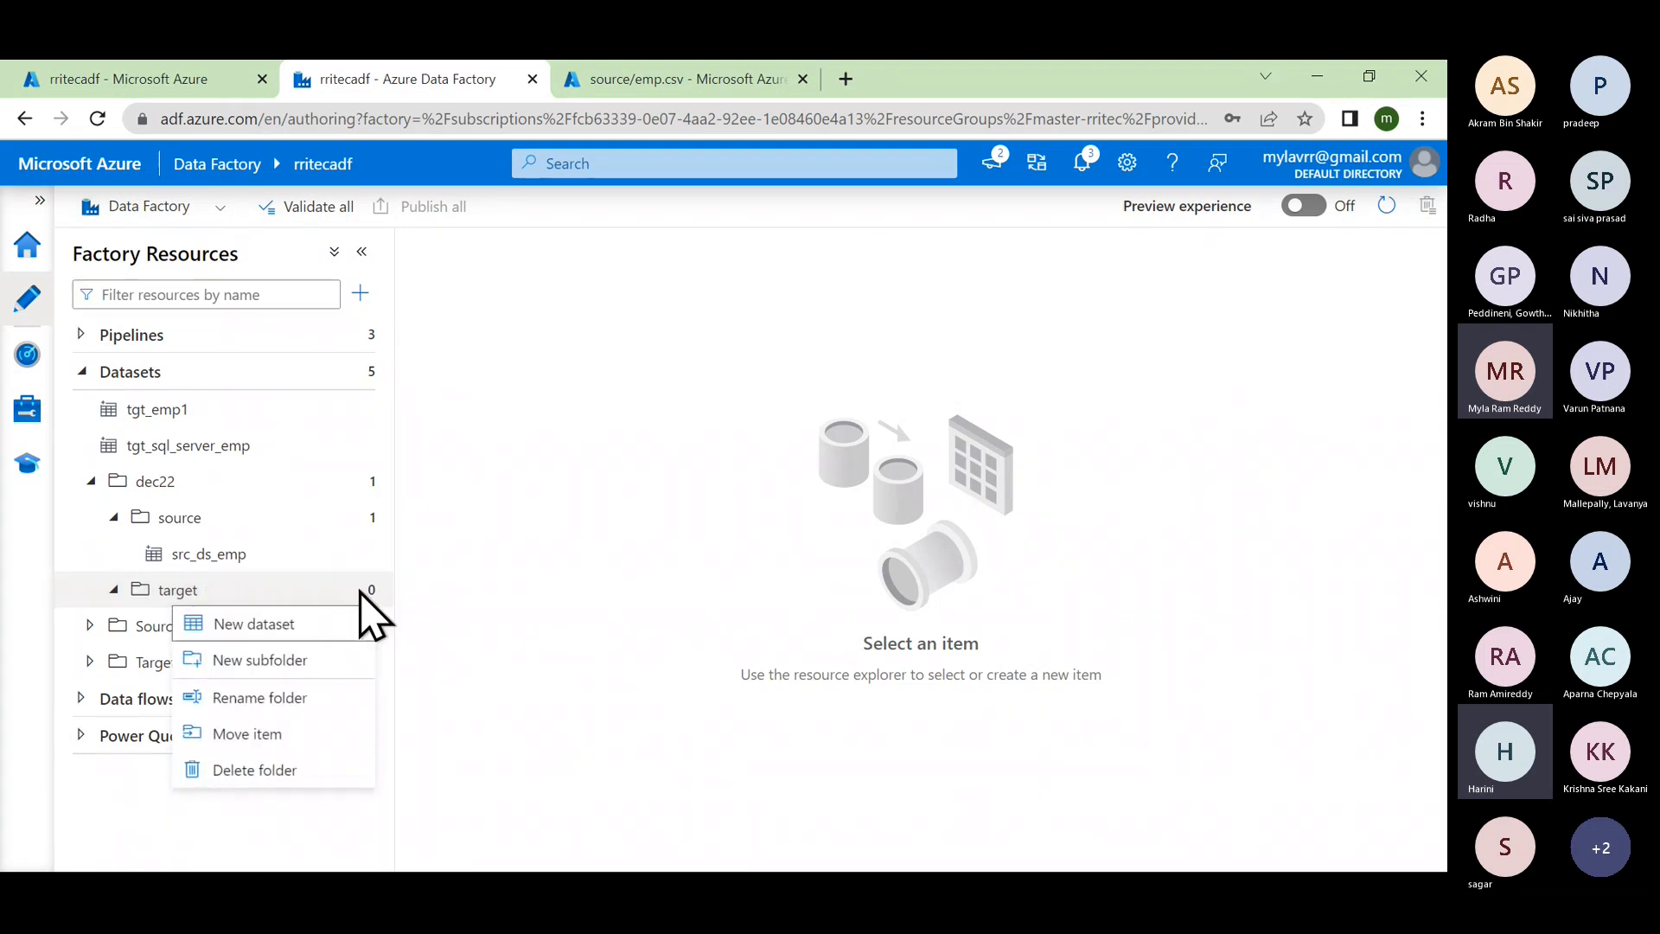
click(320, 657)
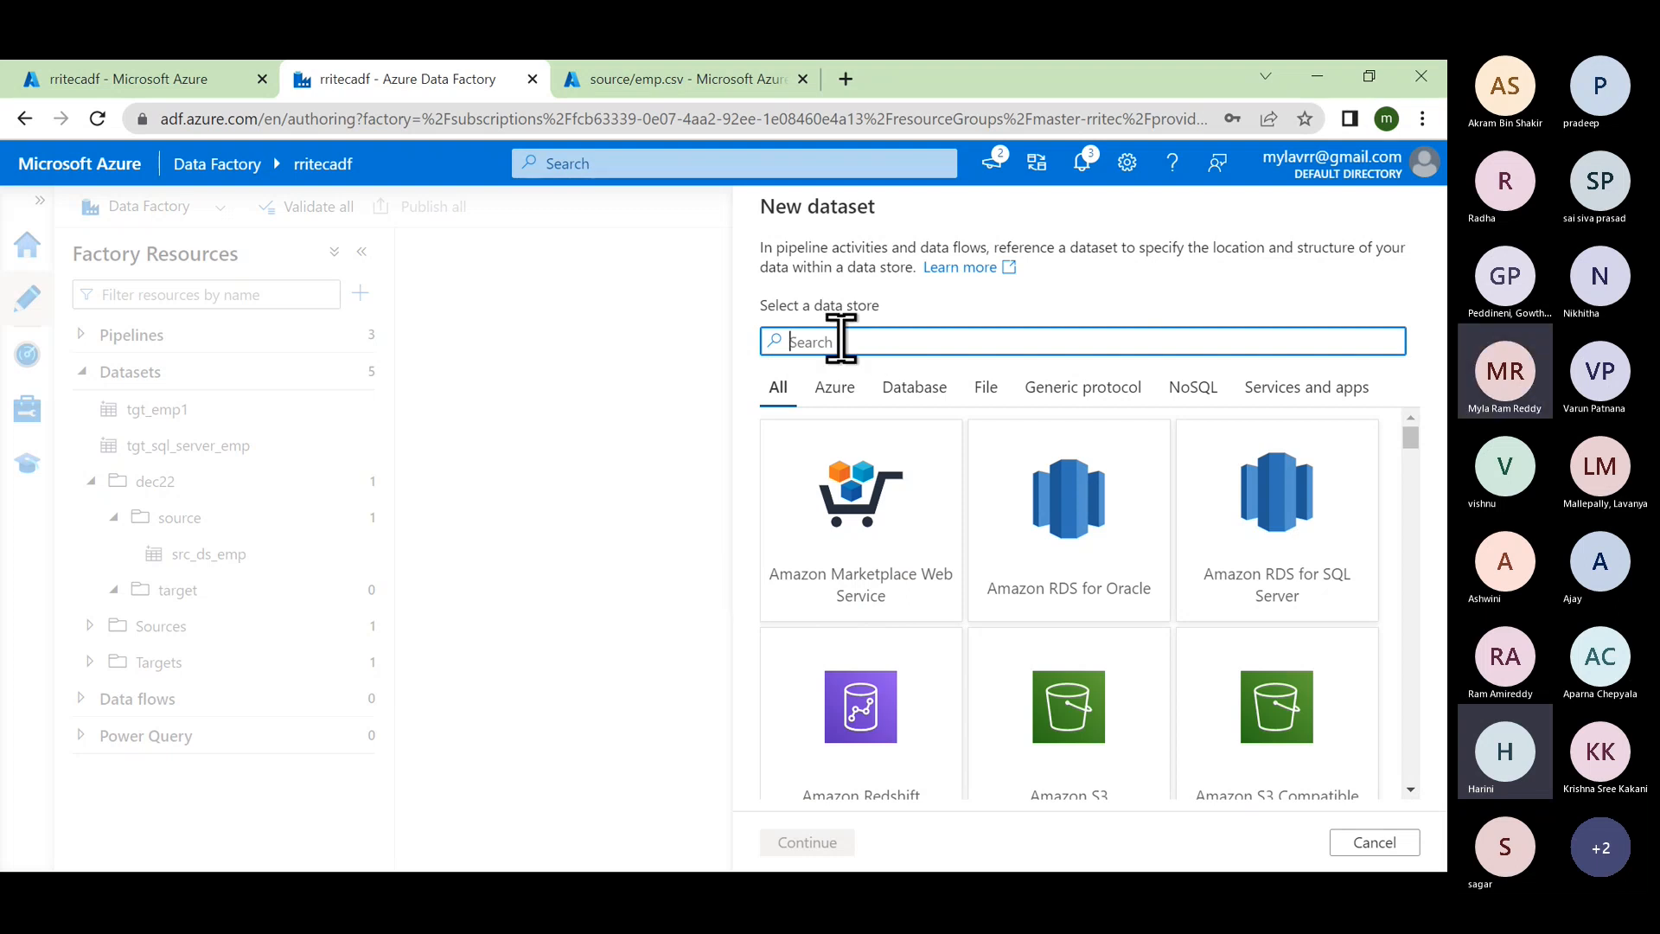
text(azure)
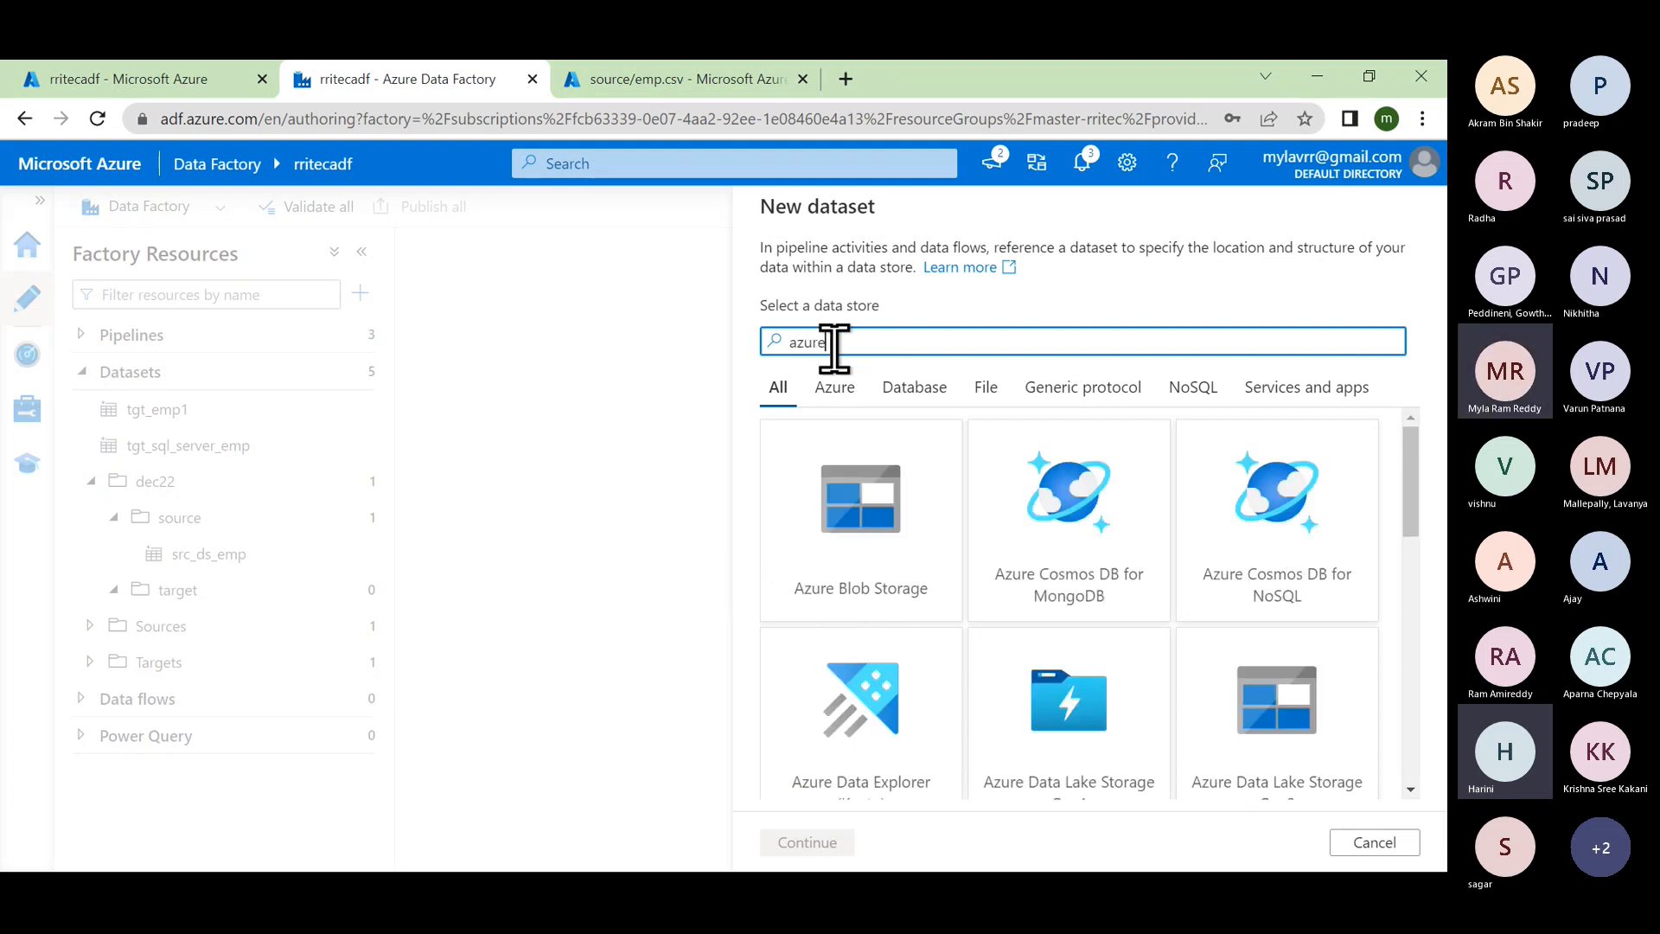
scroll(1150, 661, down, 1)
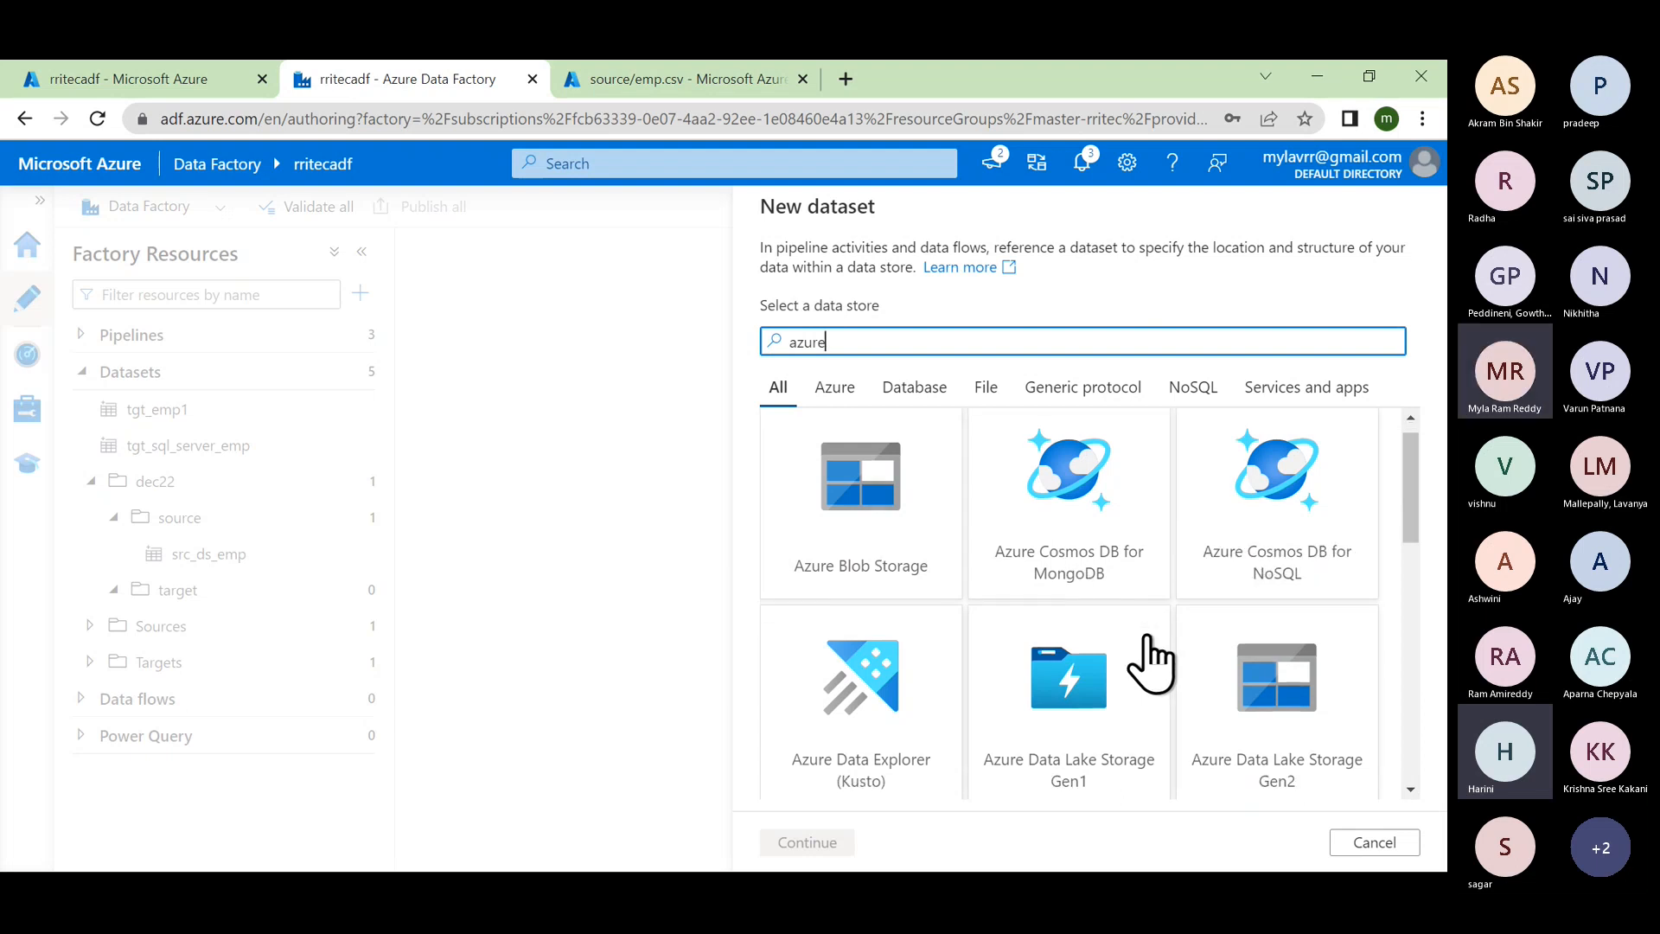
scroll(1149, 661, down, 6)
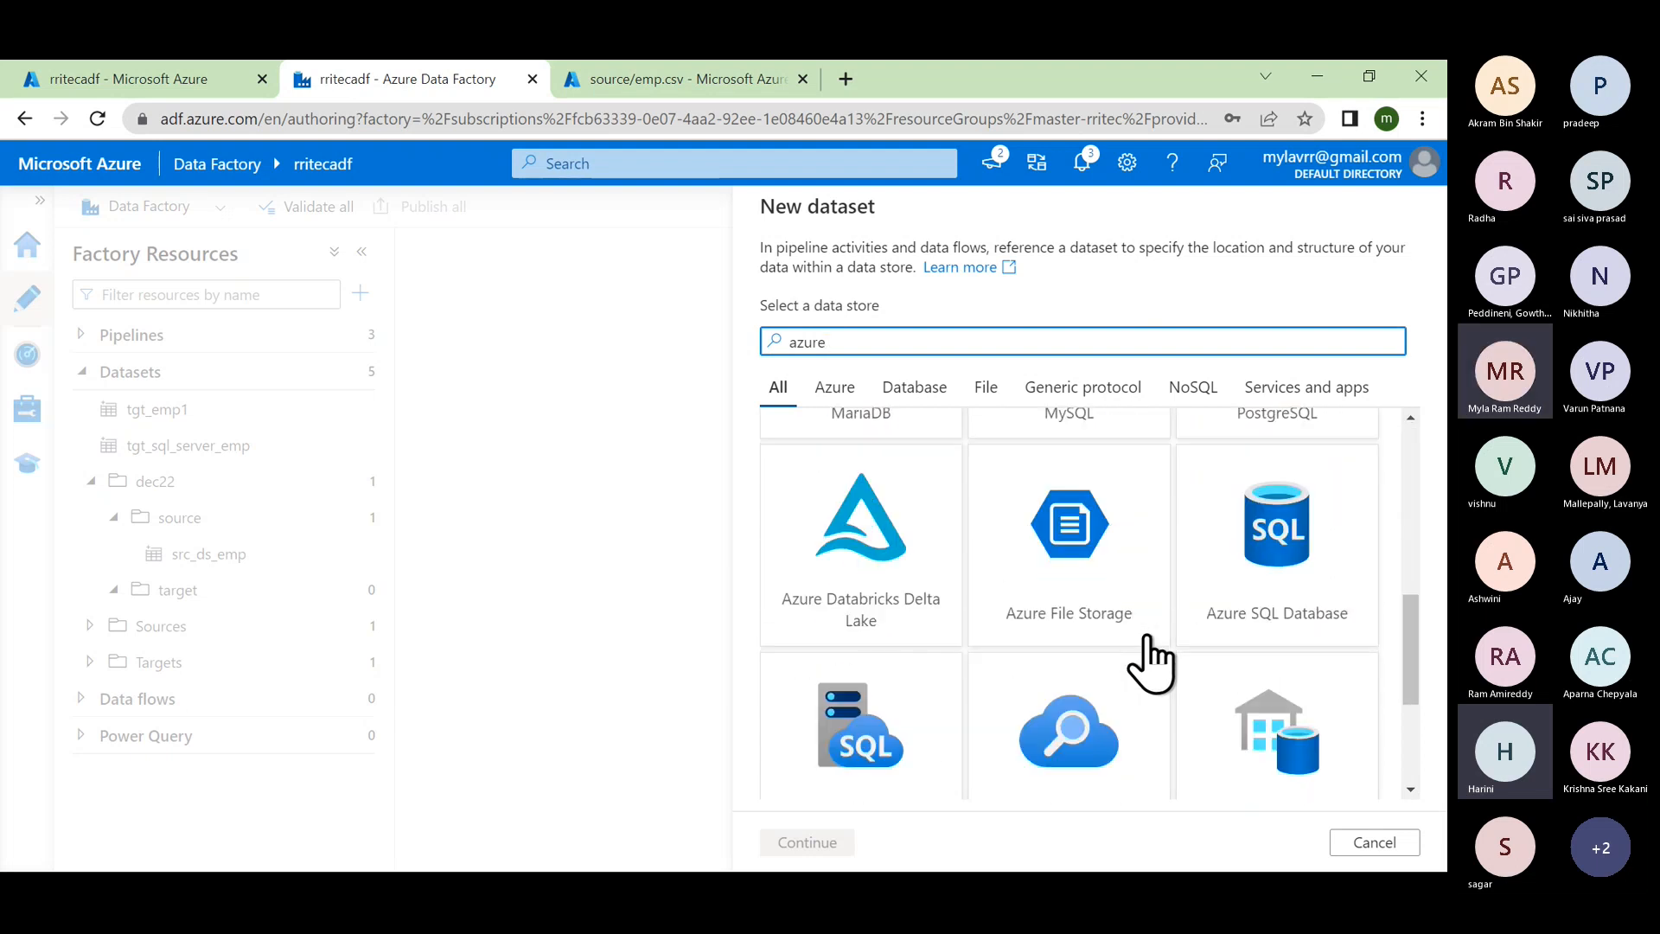
scroll(1149, 661, down, 2)
click(1279, 508)
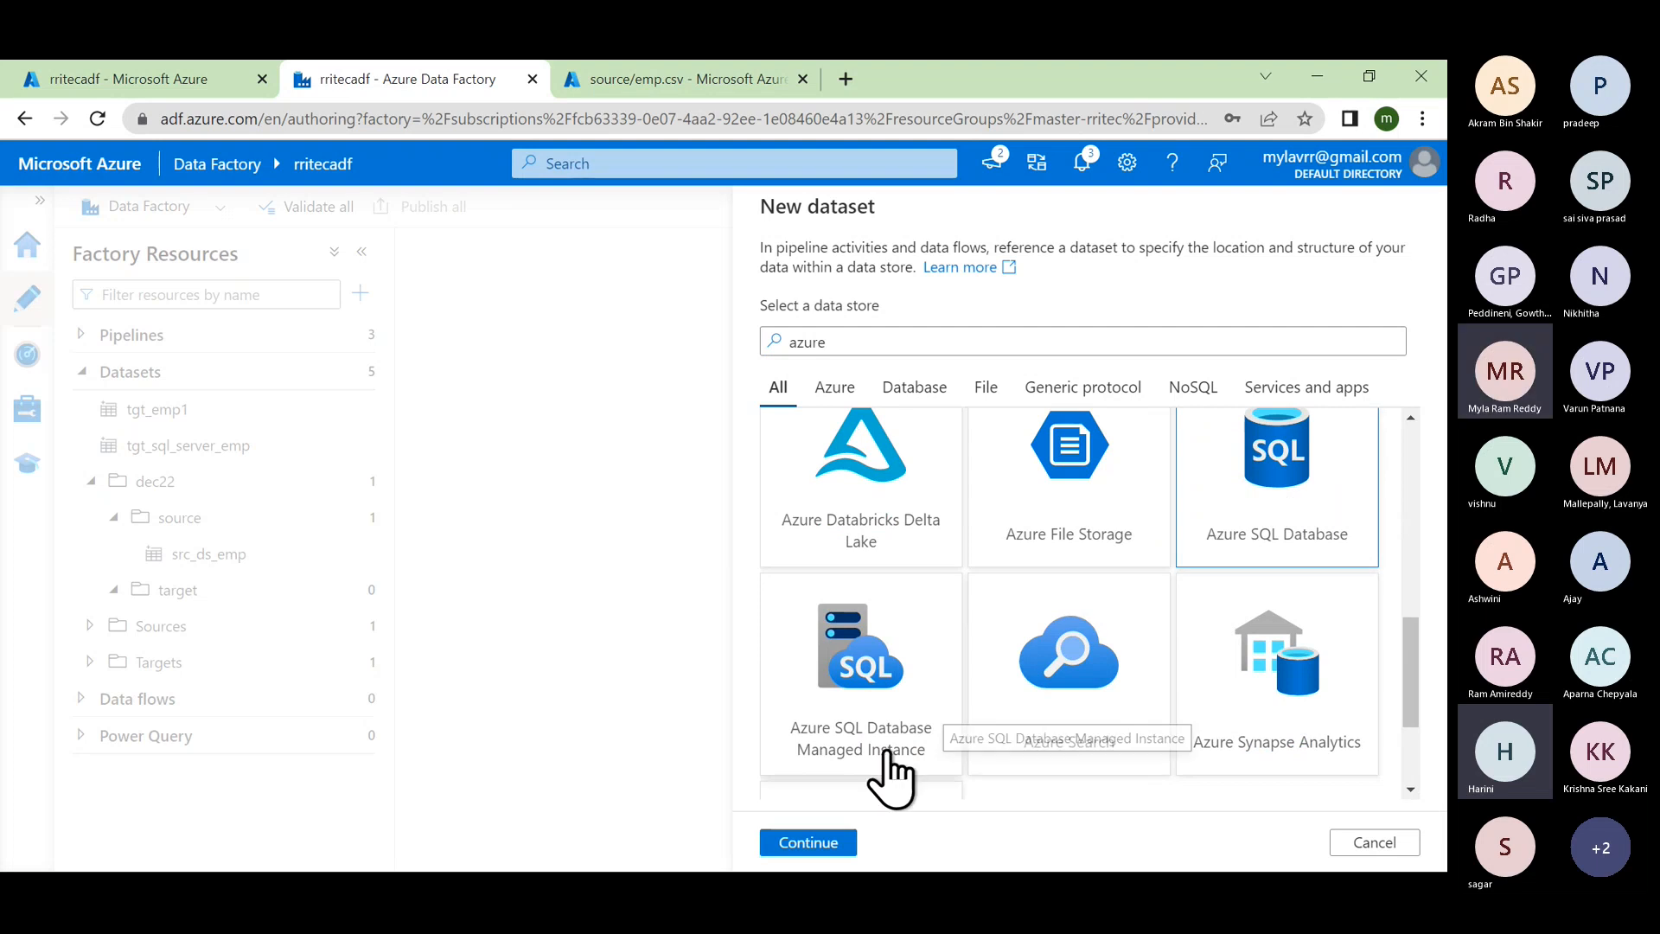
click(828, 839)
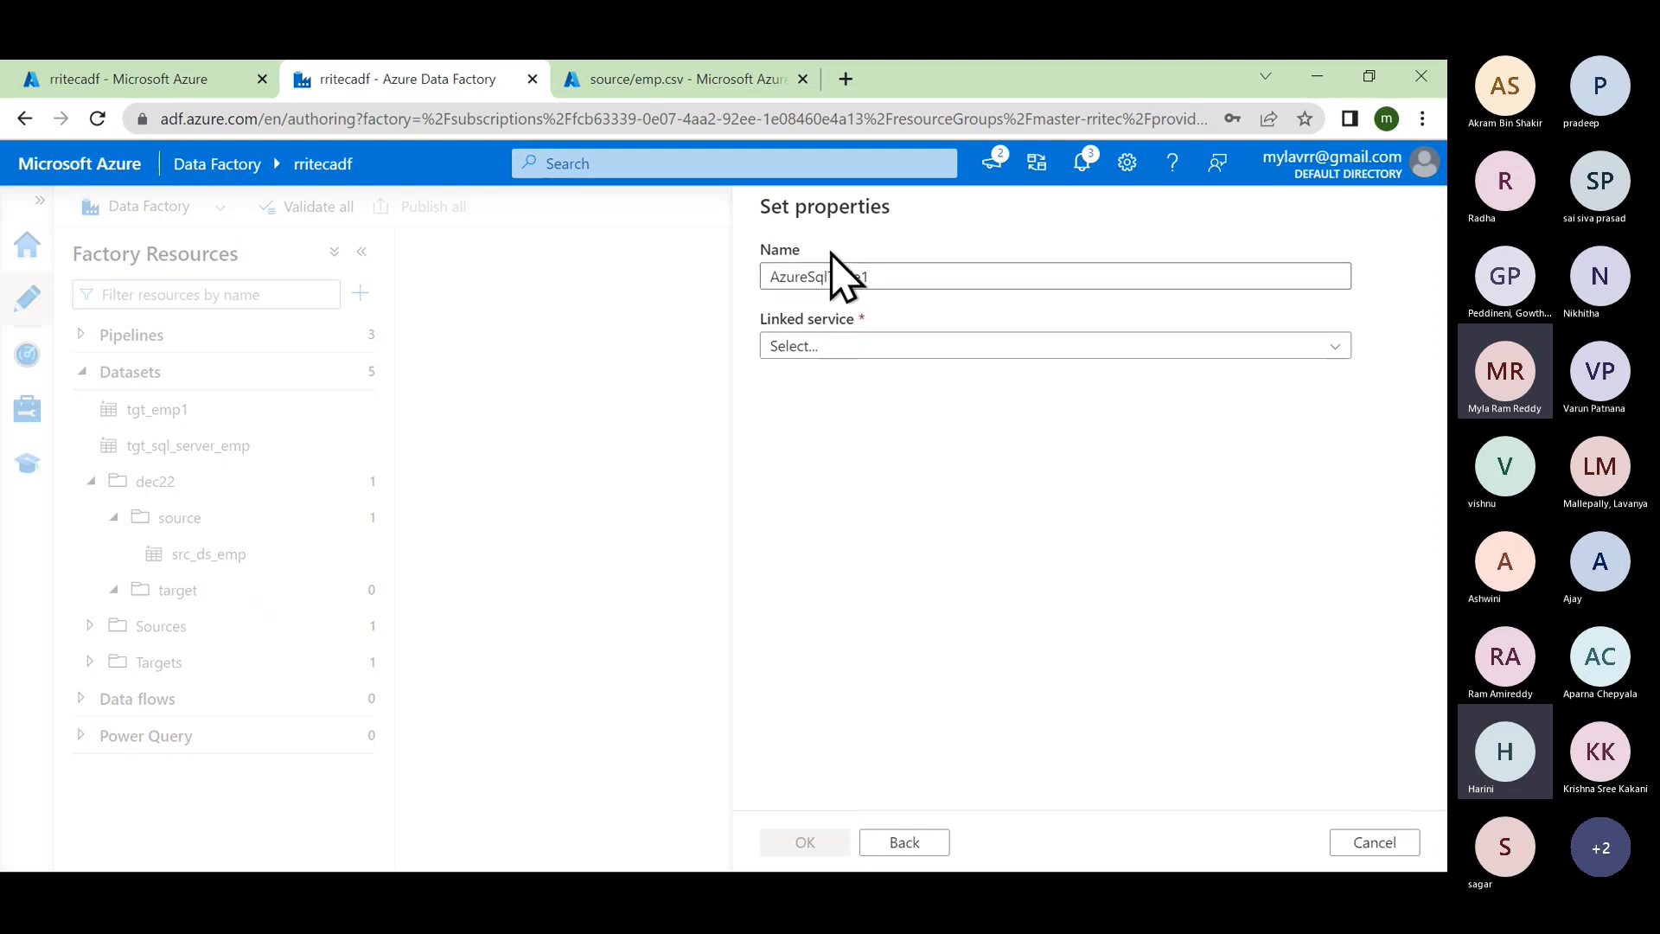
Step: Replace the default name AzureSqlTable1 with tgt_ds_temp and choose linked service ls_azuresqldb_dec22
double_click(877, 277)
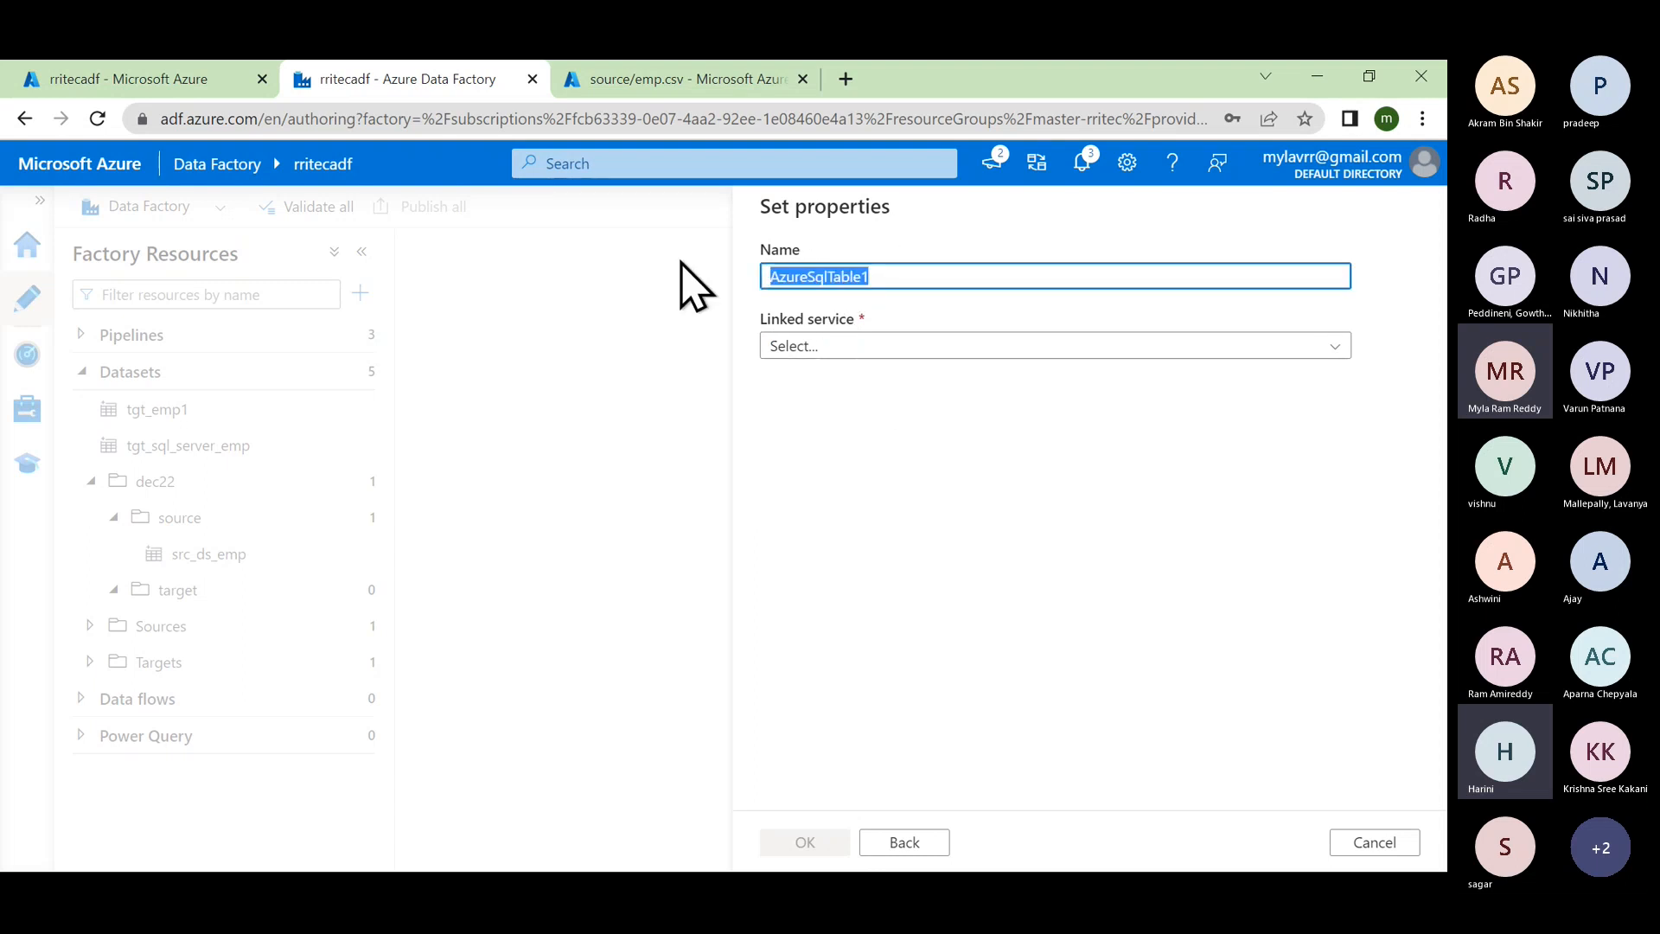
text(tgt_)
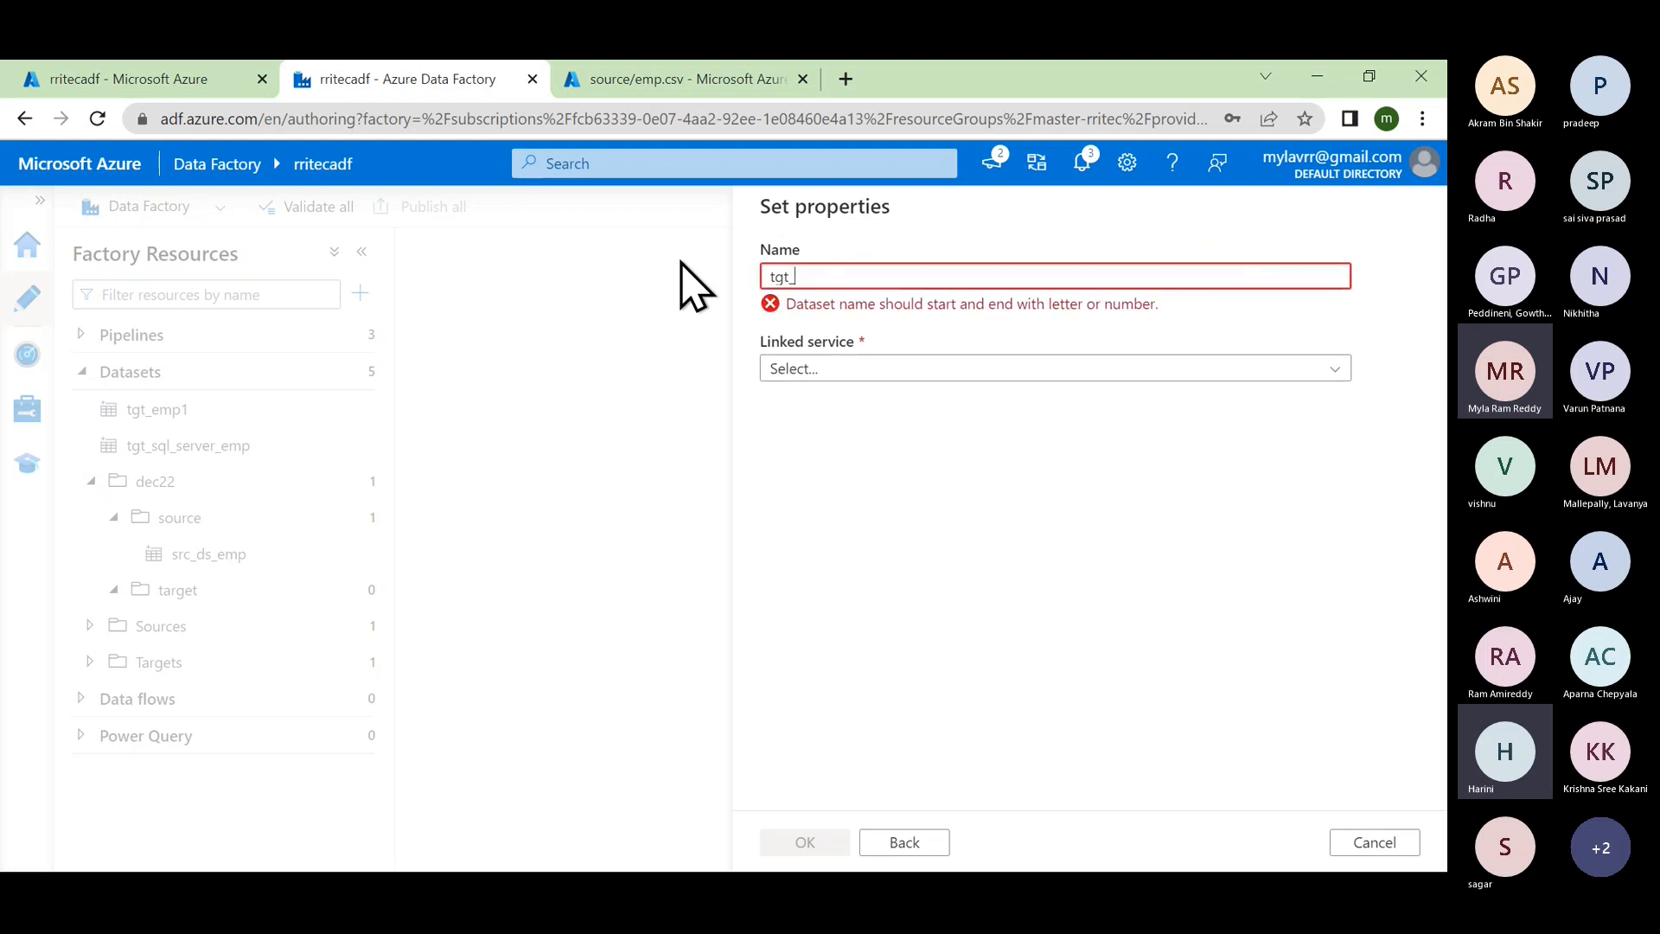
text(ds_temp)
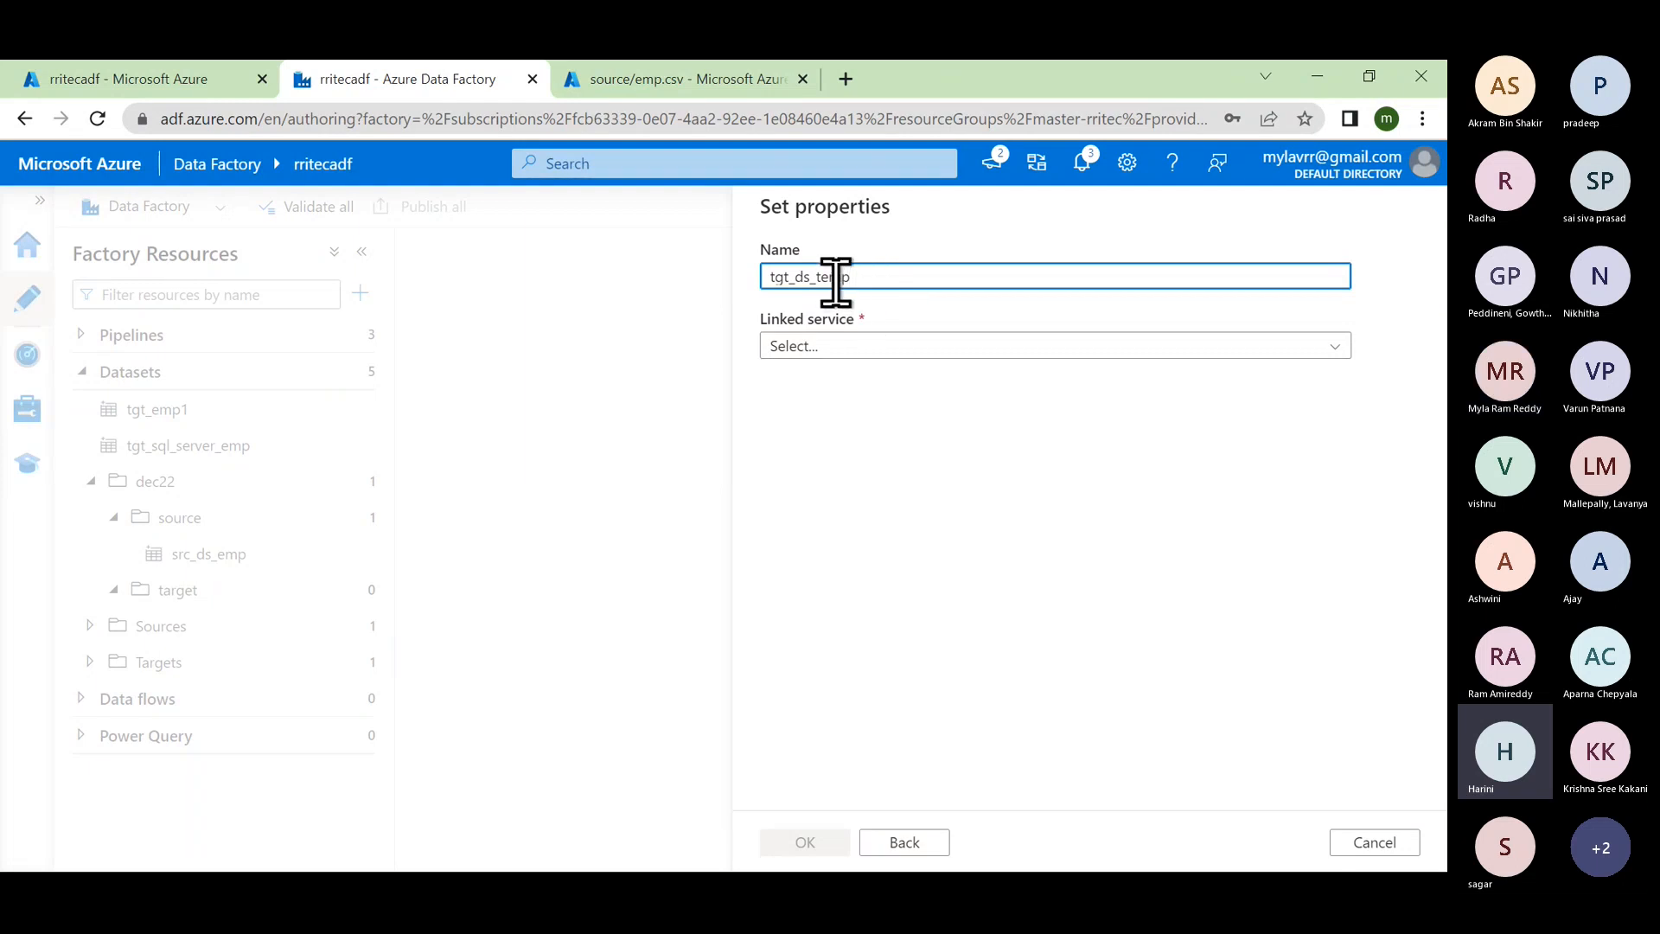
drag(860, 276, 767, 273)
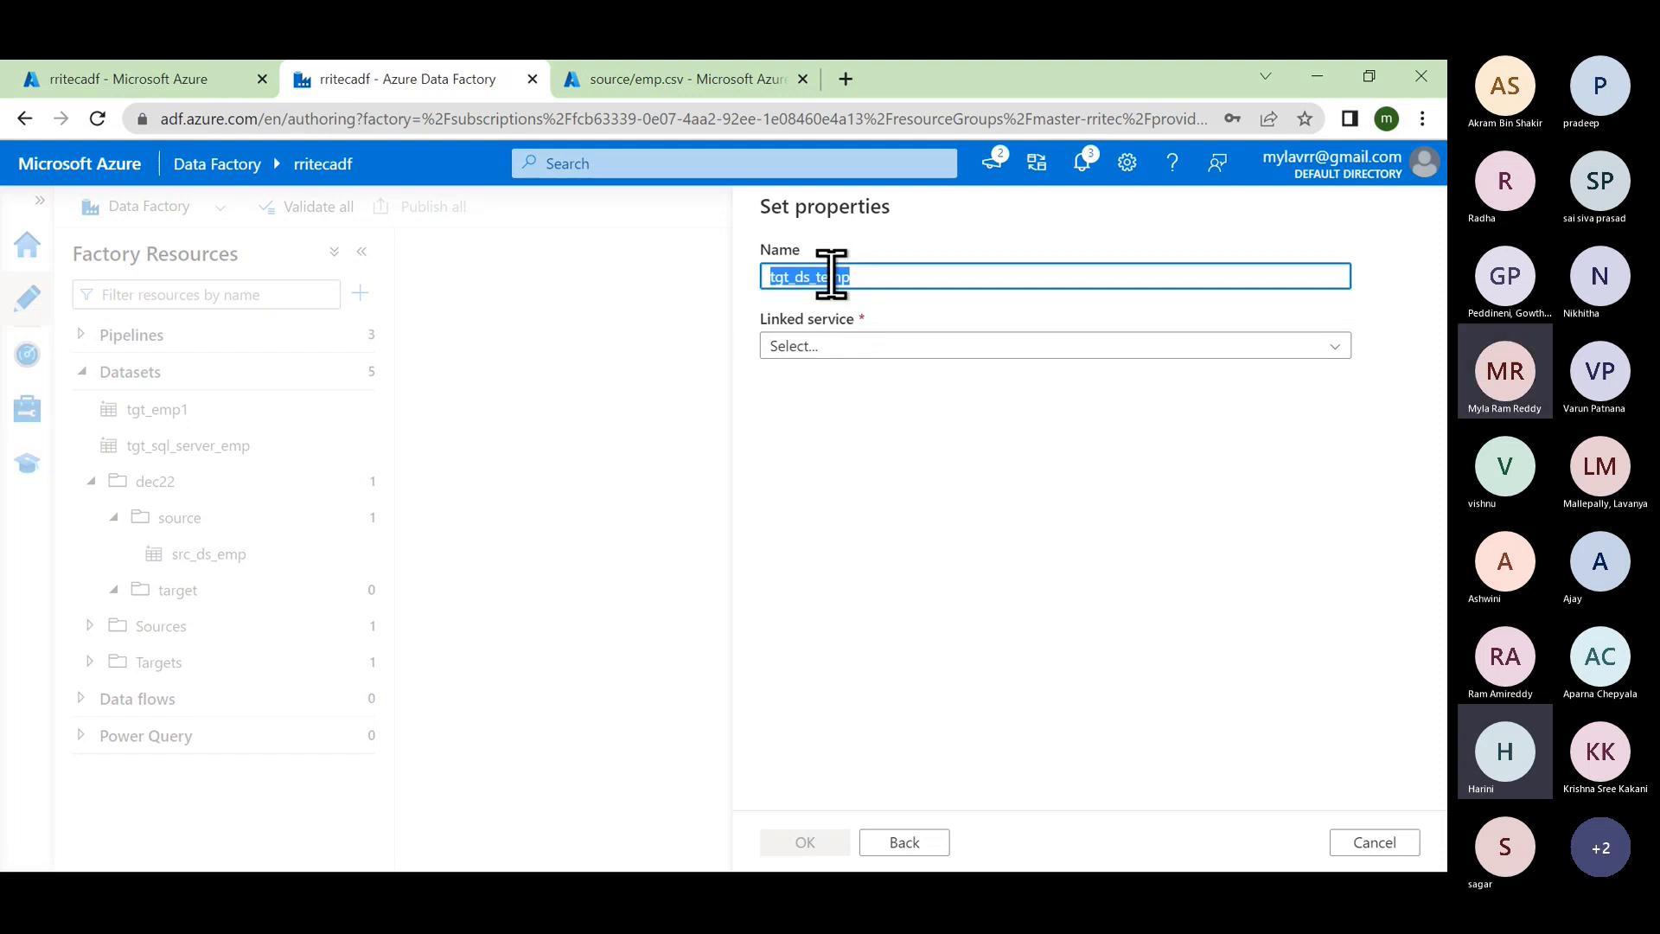
drag(858, 275, 819, 272)
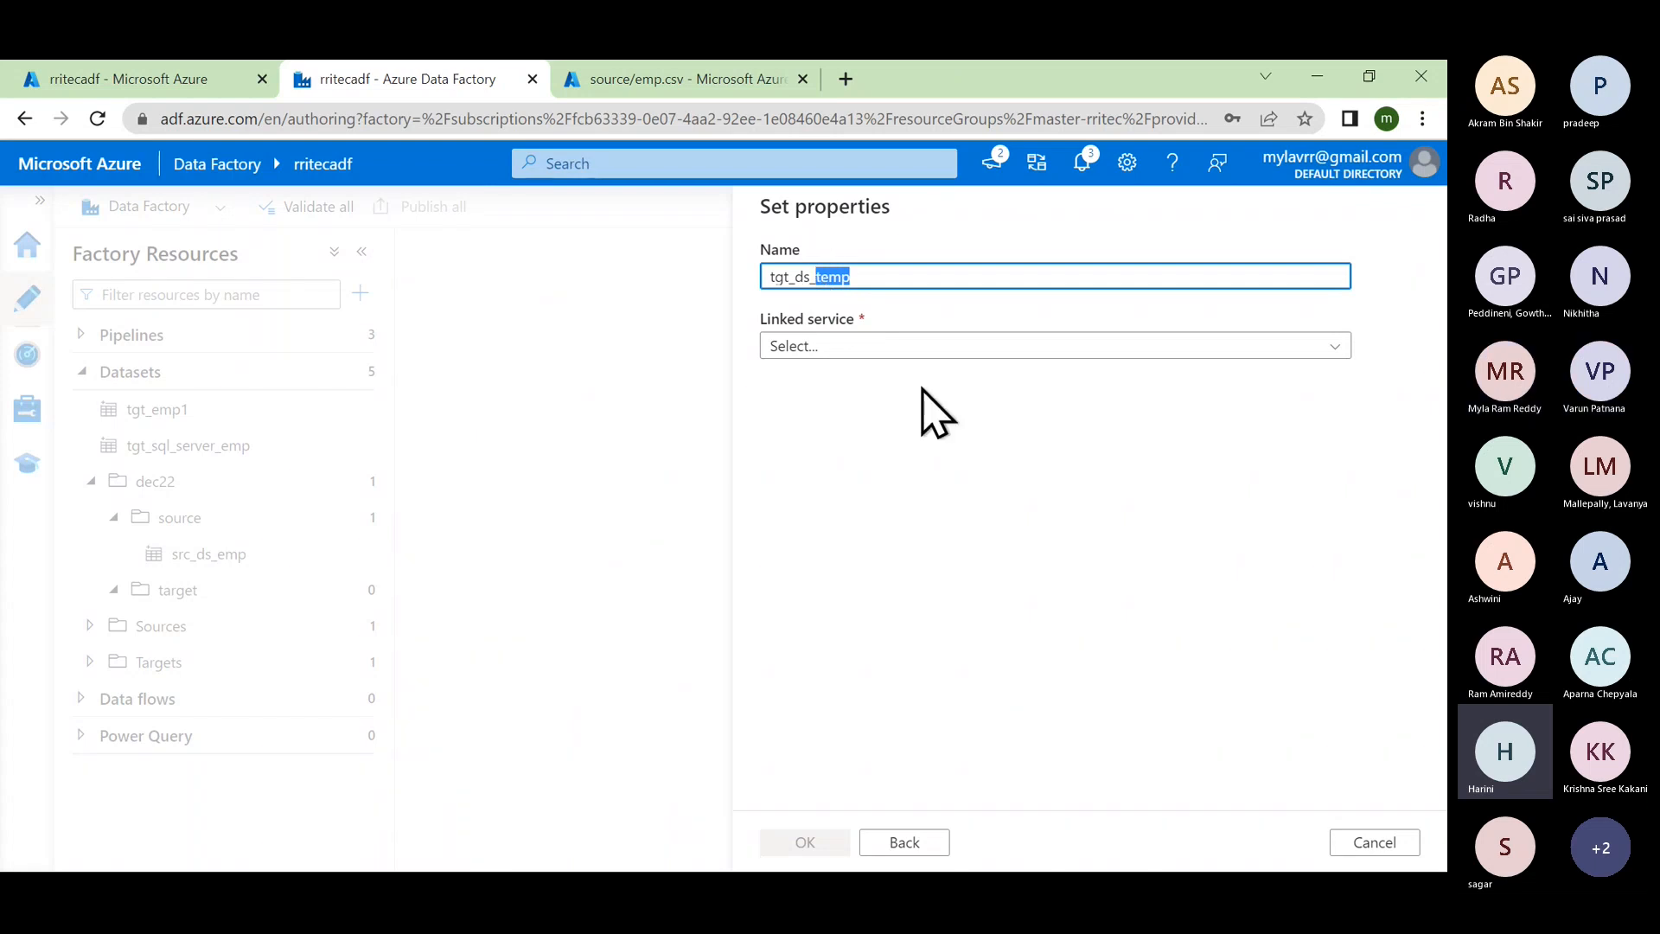
click(888, 275)
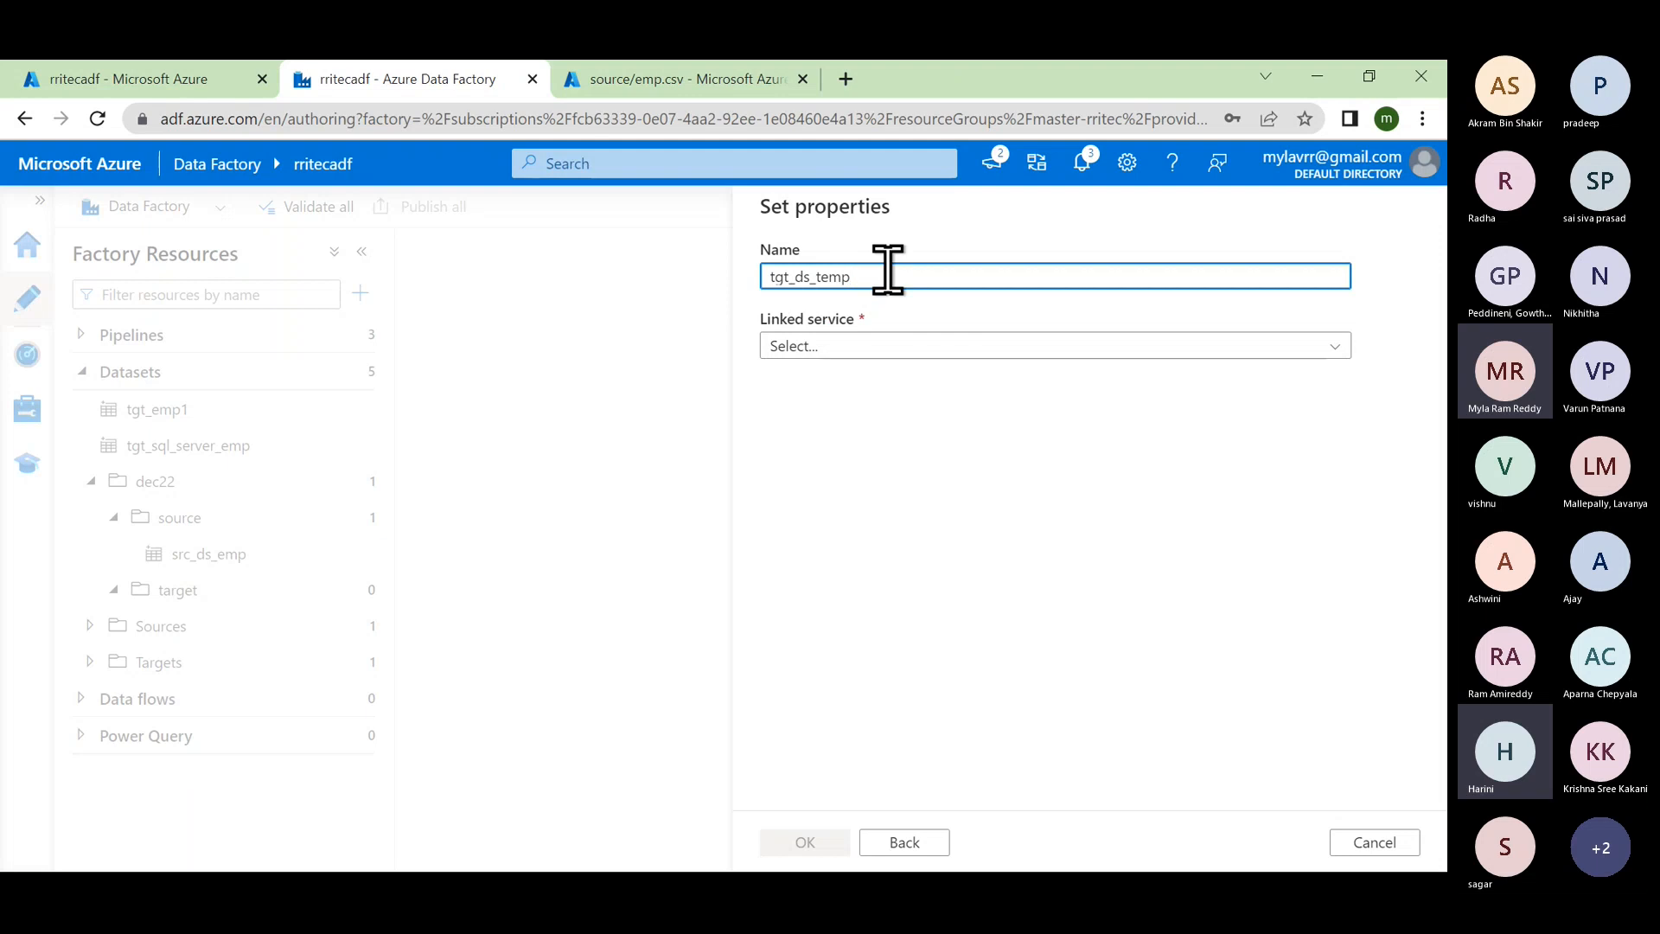
click(880, 346)
click(856, 526)
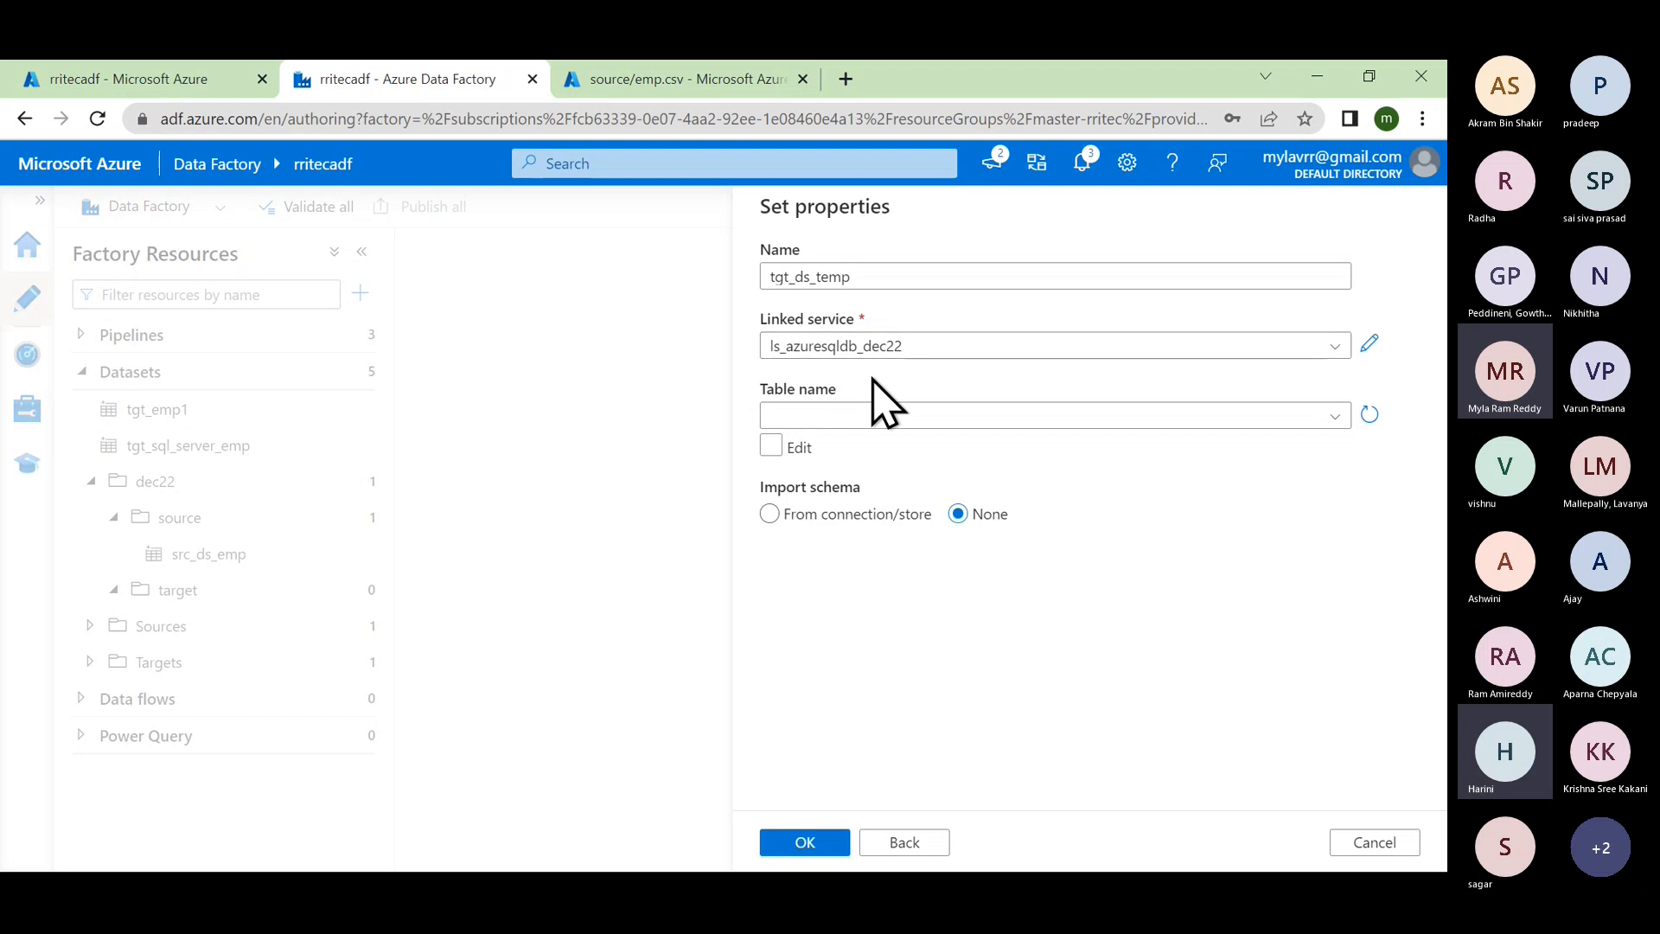
Step: Enter the target table manually as schema dbo, table temp
click(845, 418)
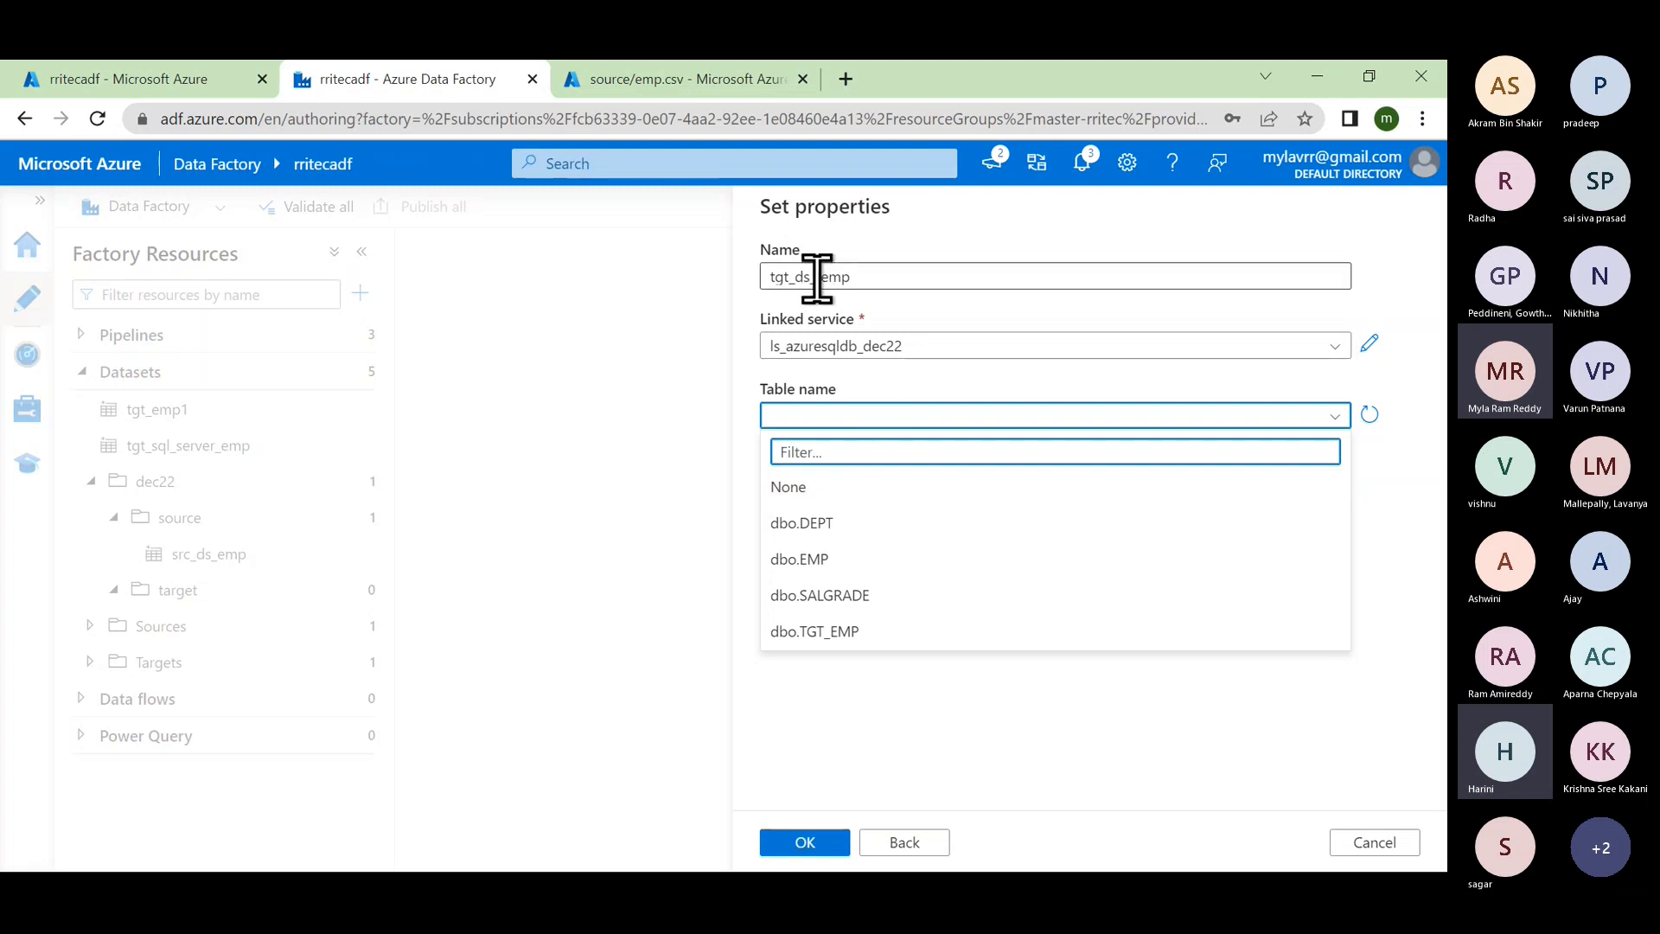
drag(817, 277, 874, 278)
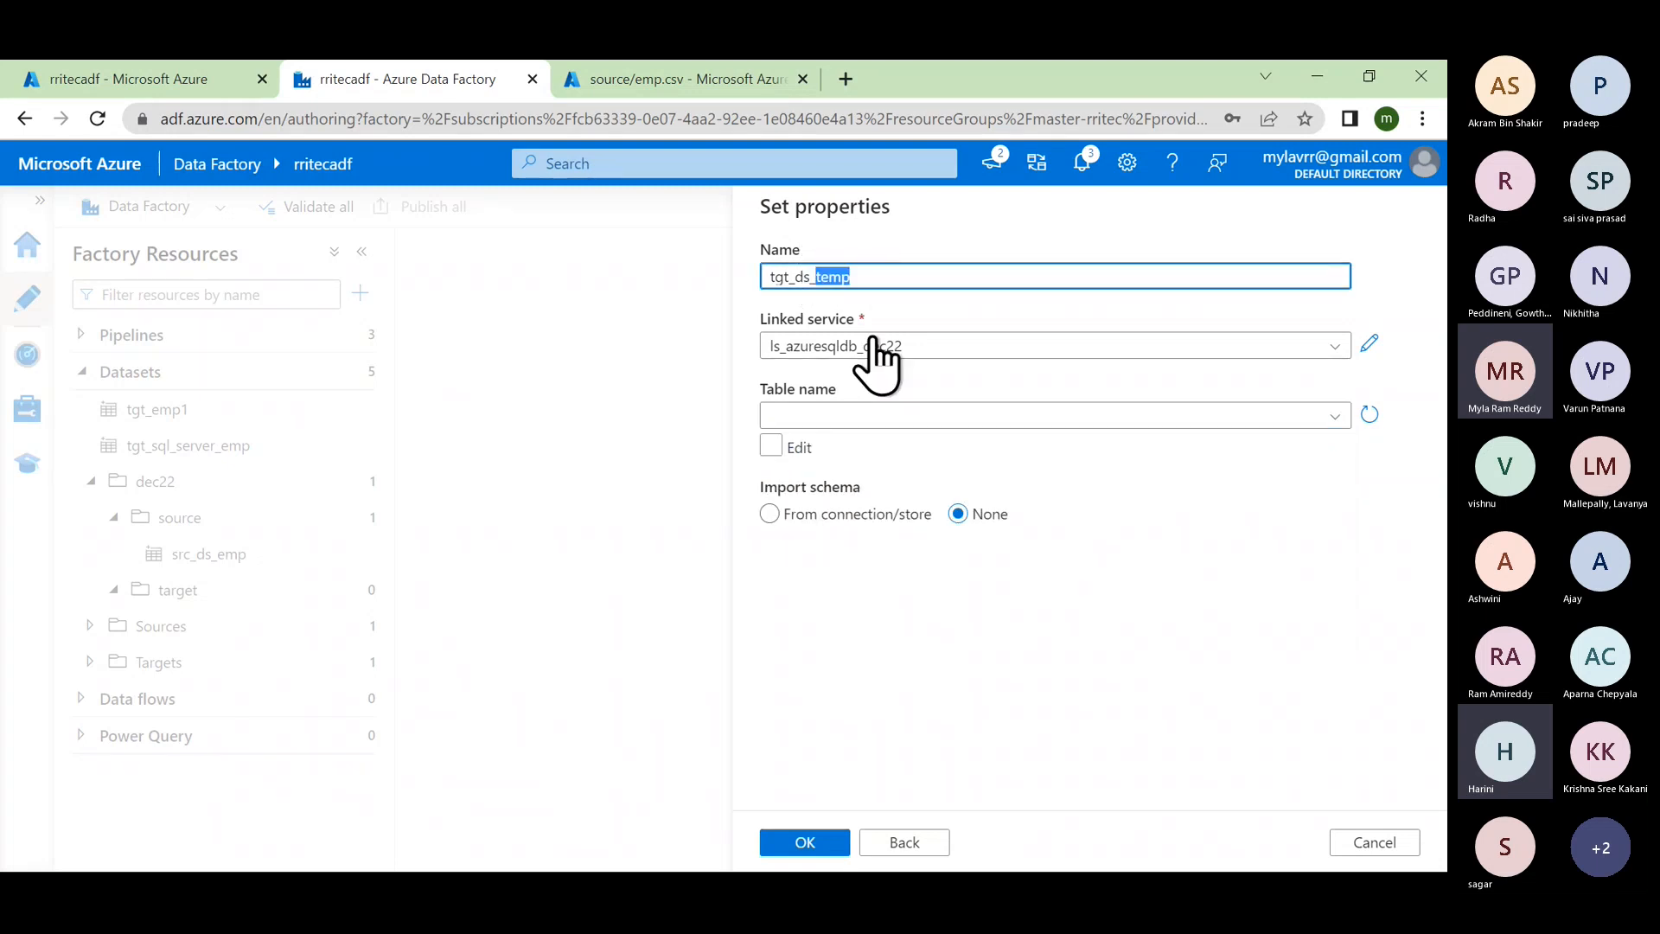
click(860, 415)
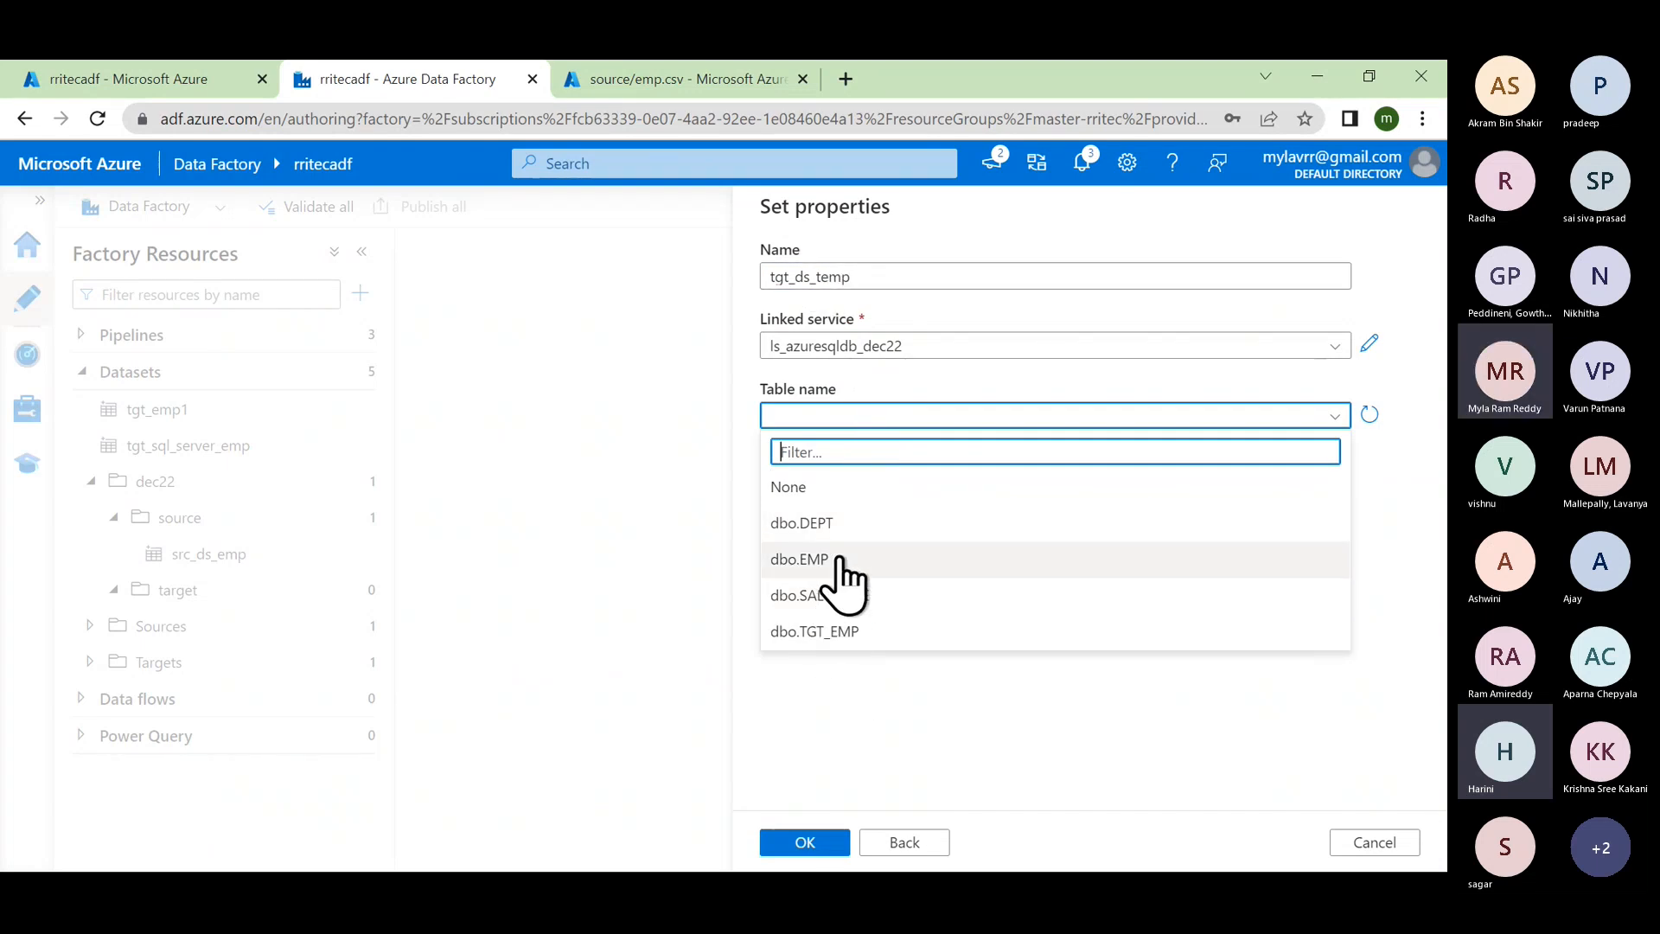
click(865, 735)
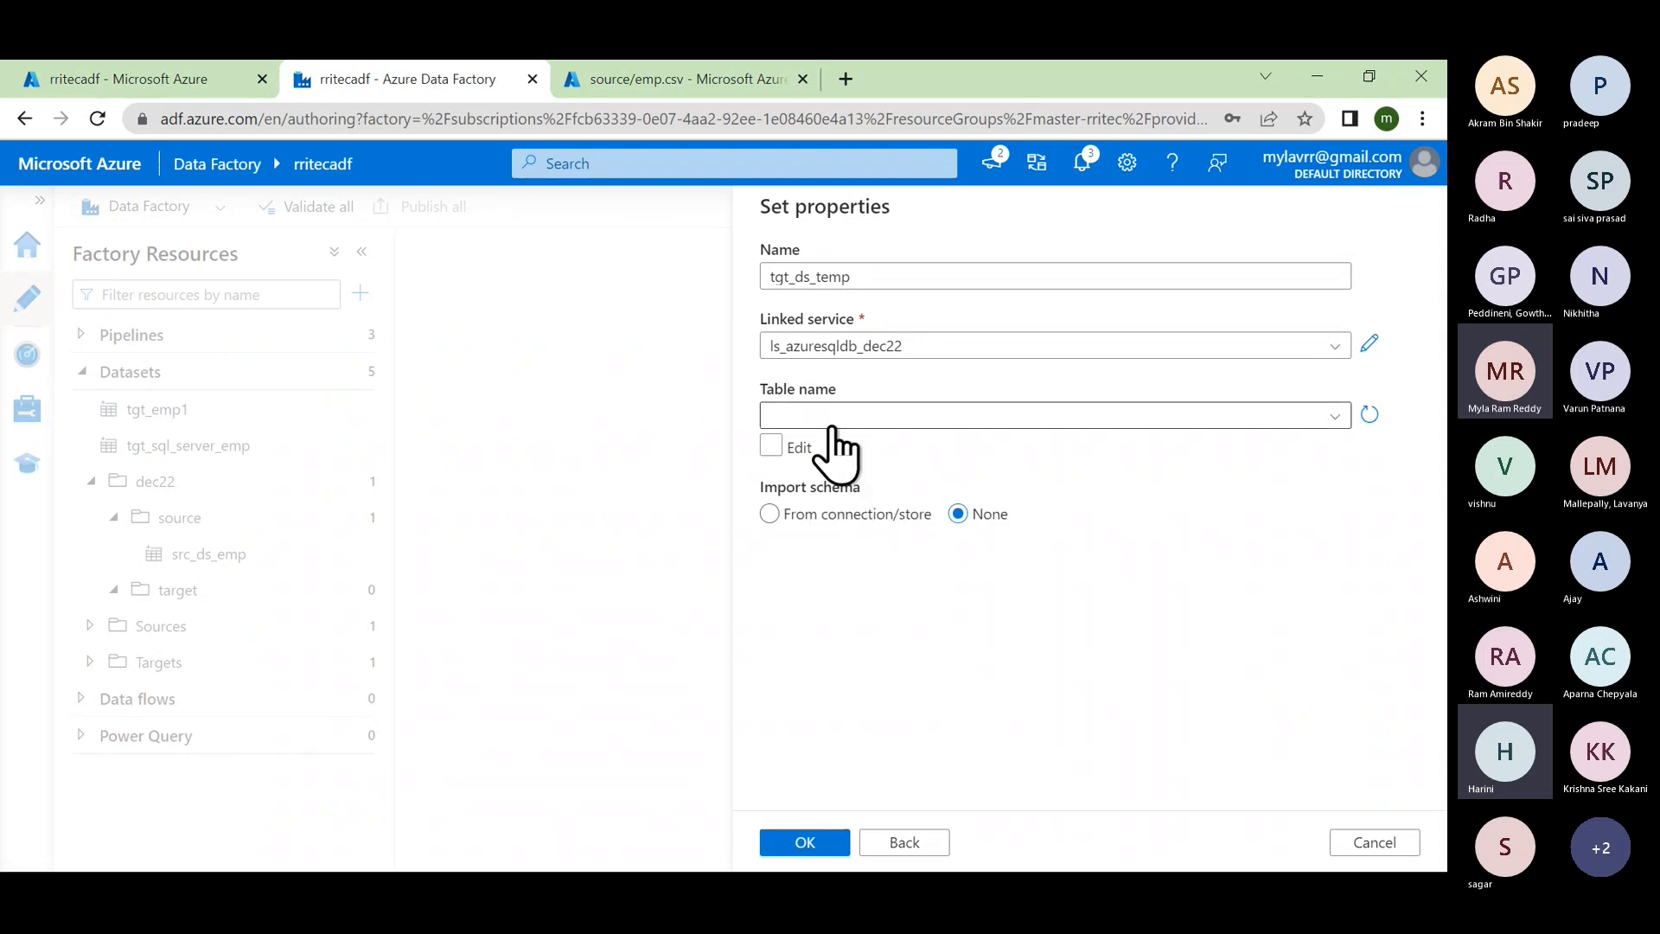
click(778, 445)
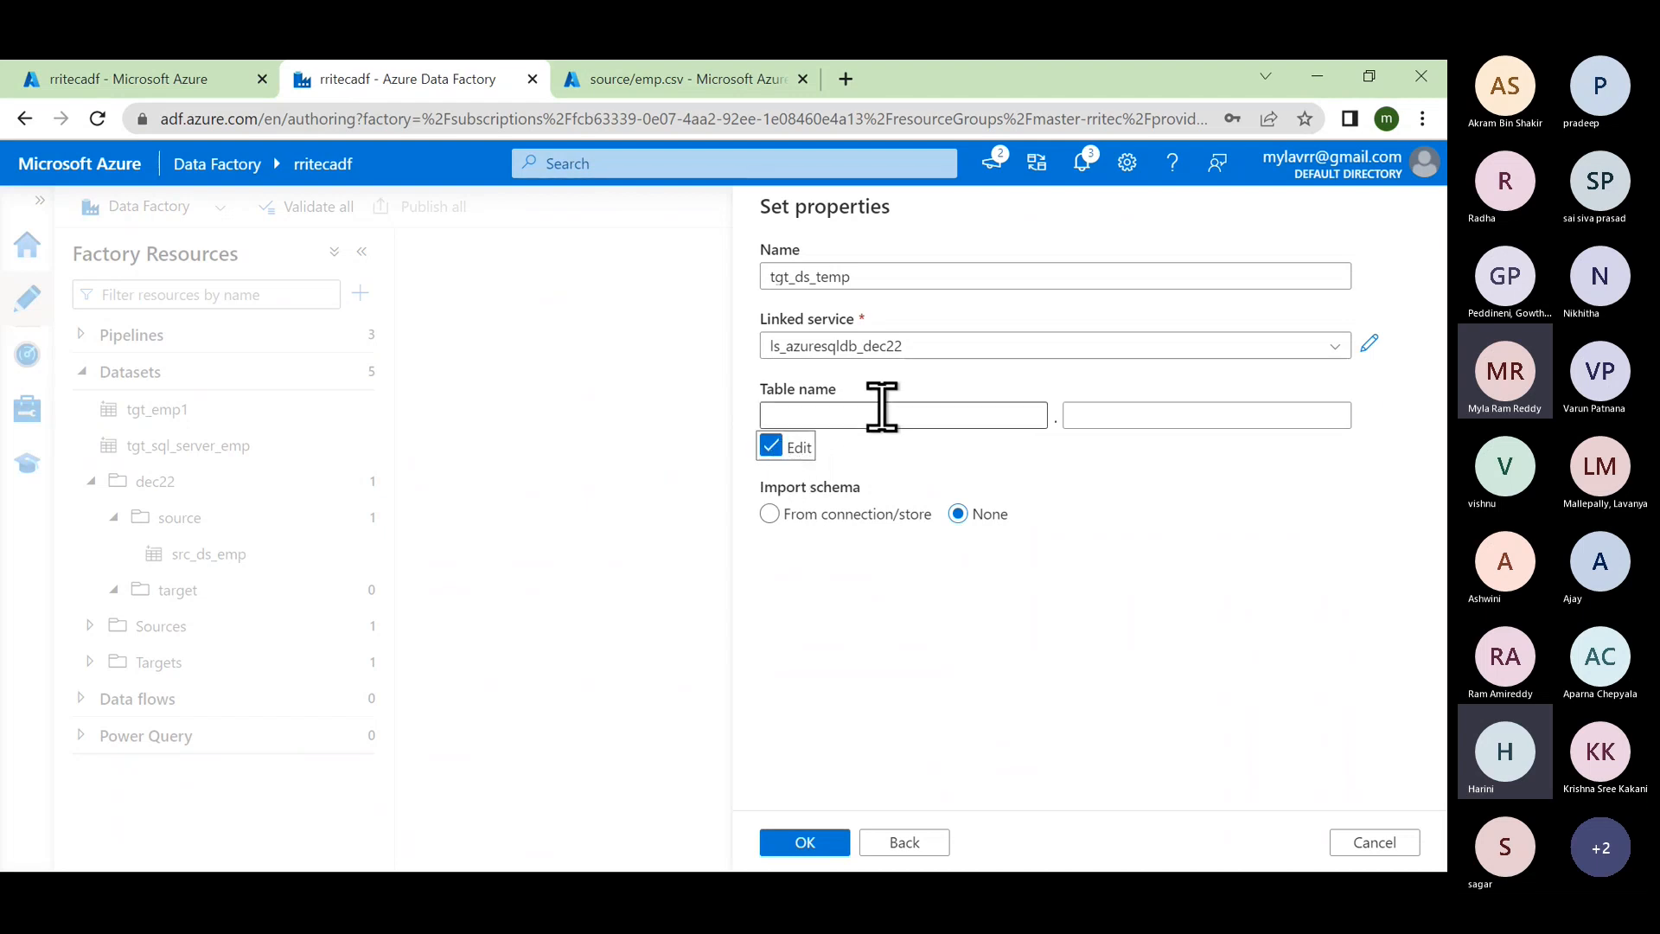
click(882, 413)
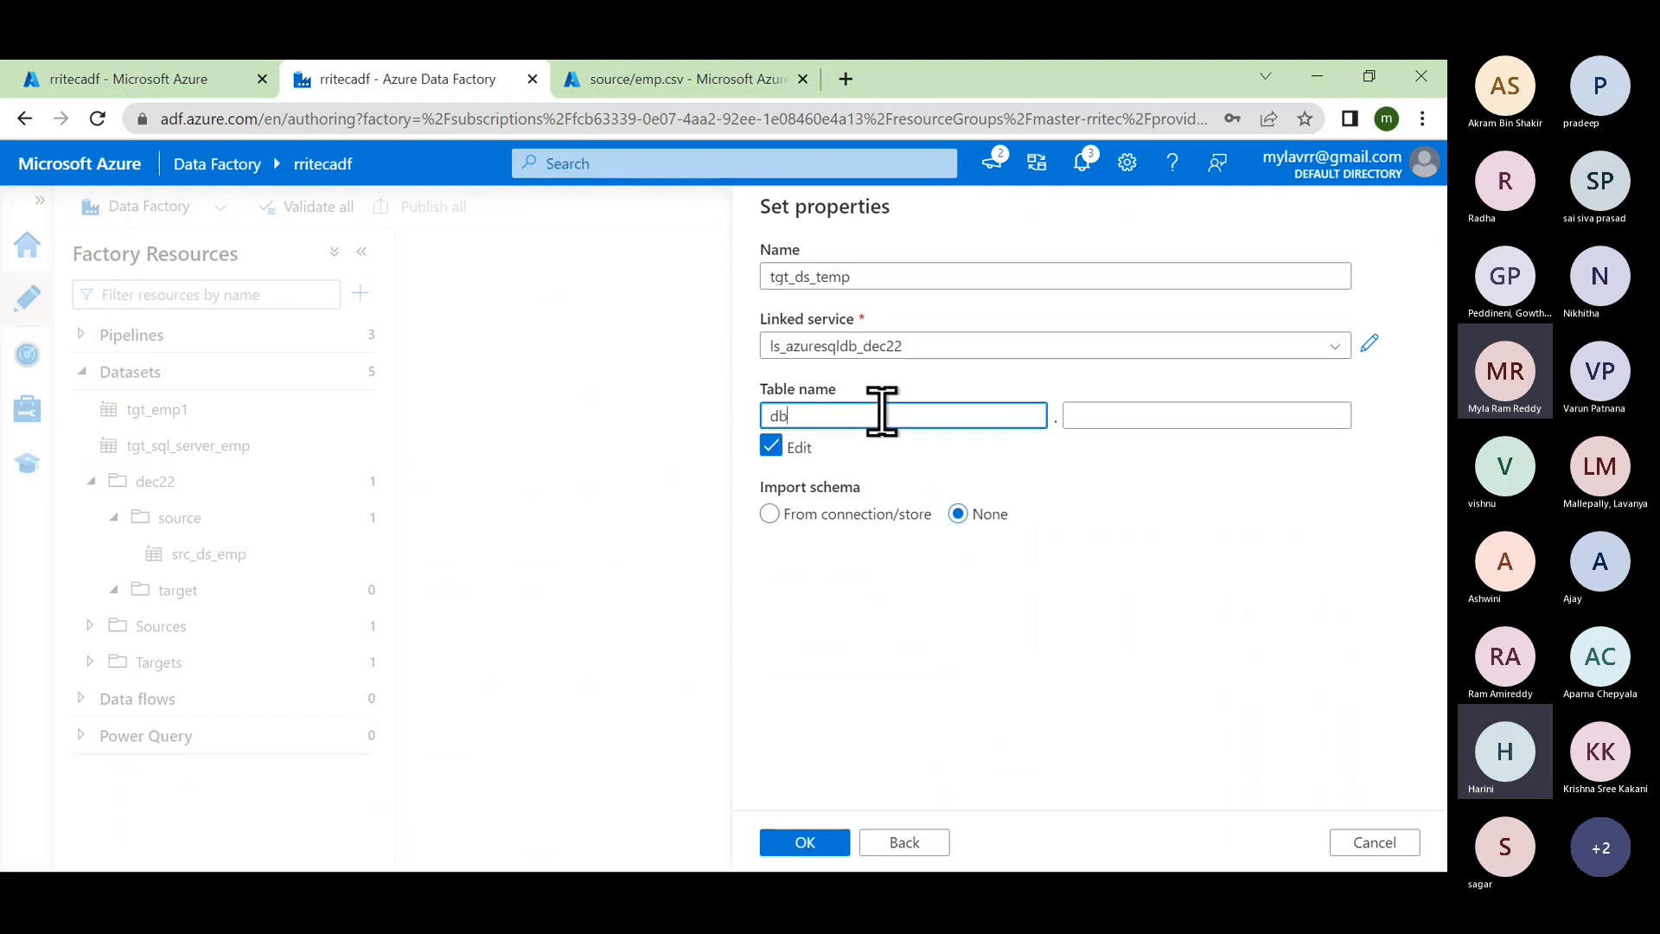
click(1127, 418)
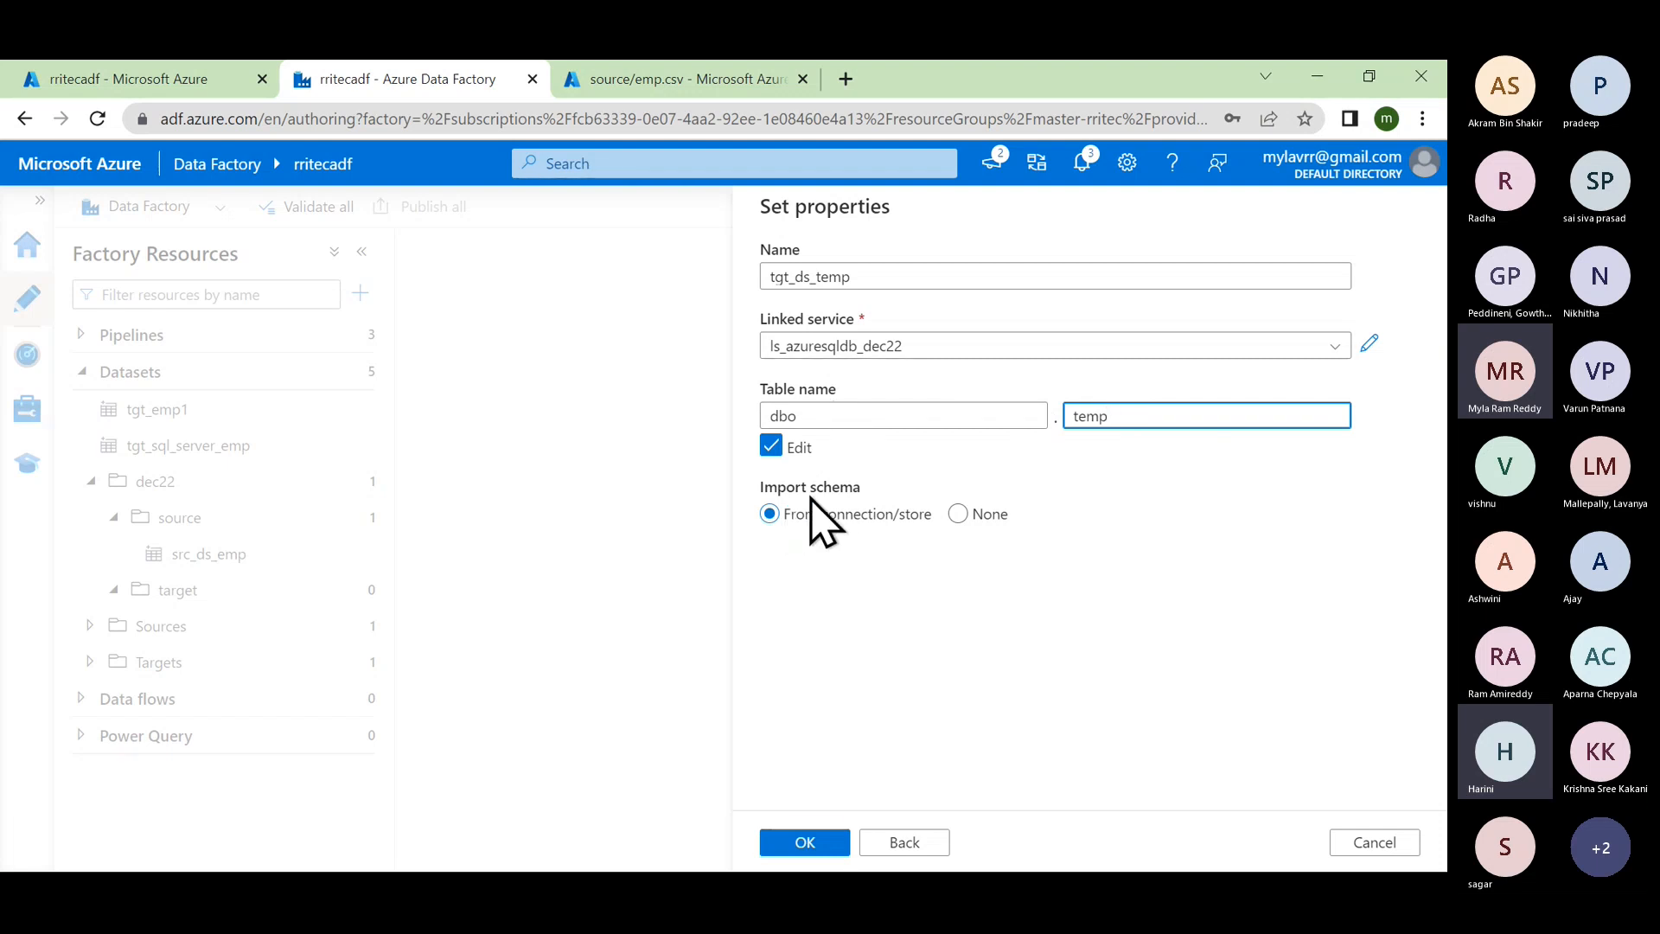
Step: After the schema import error, create the dataset with Import schema set to None
click(821, 843)
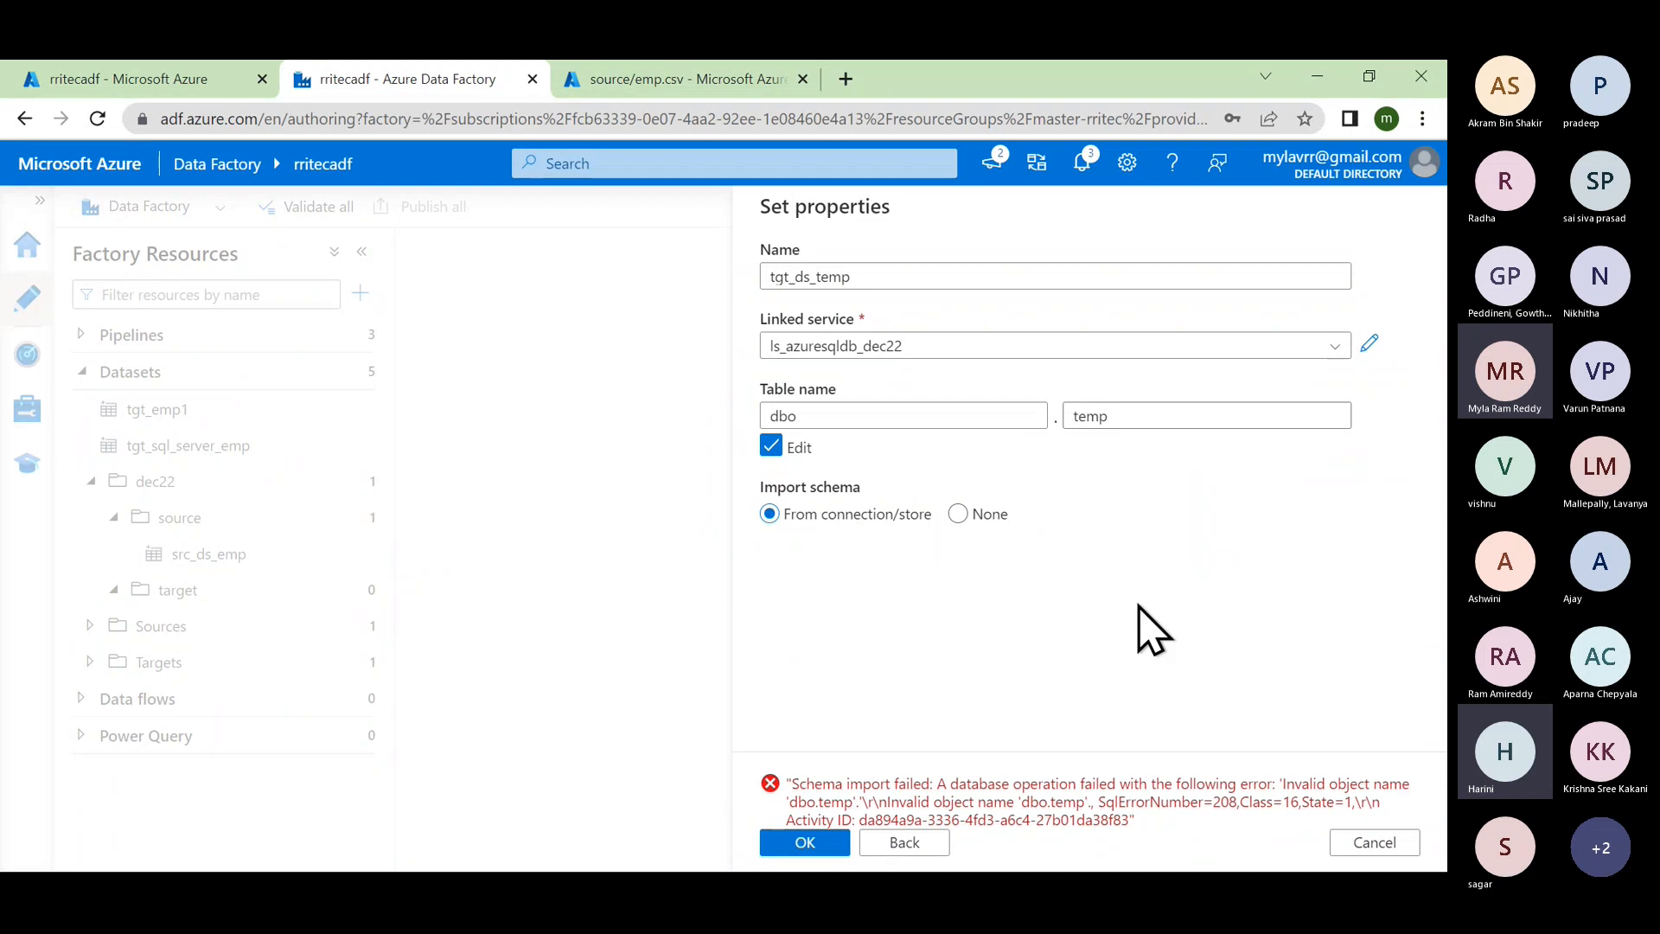
drag(948, 782, 1160, 800)
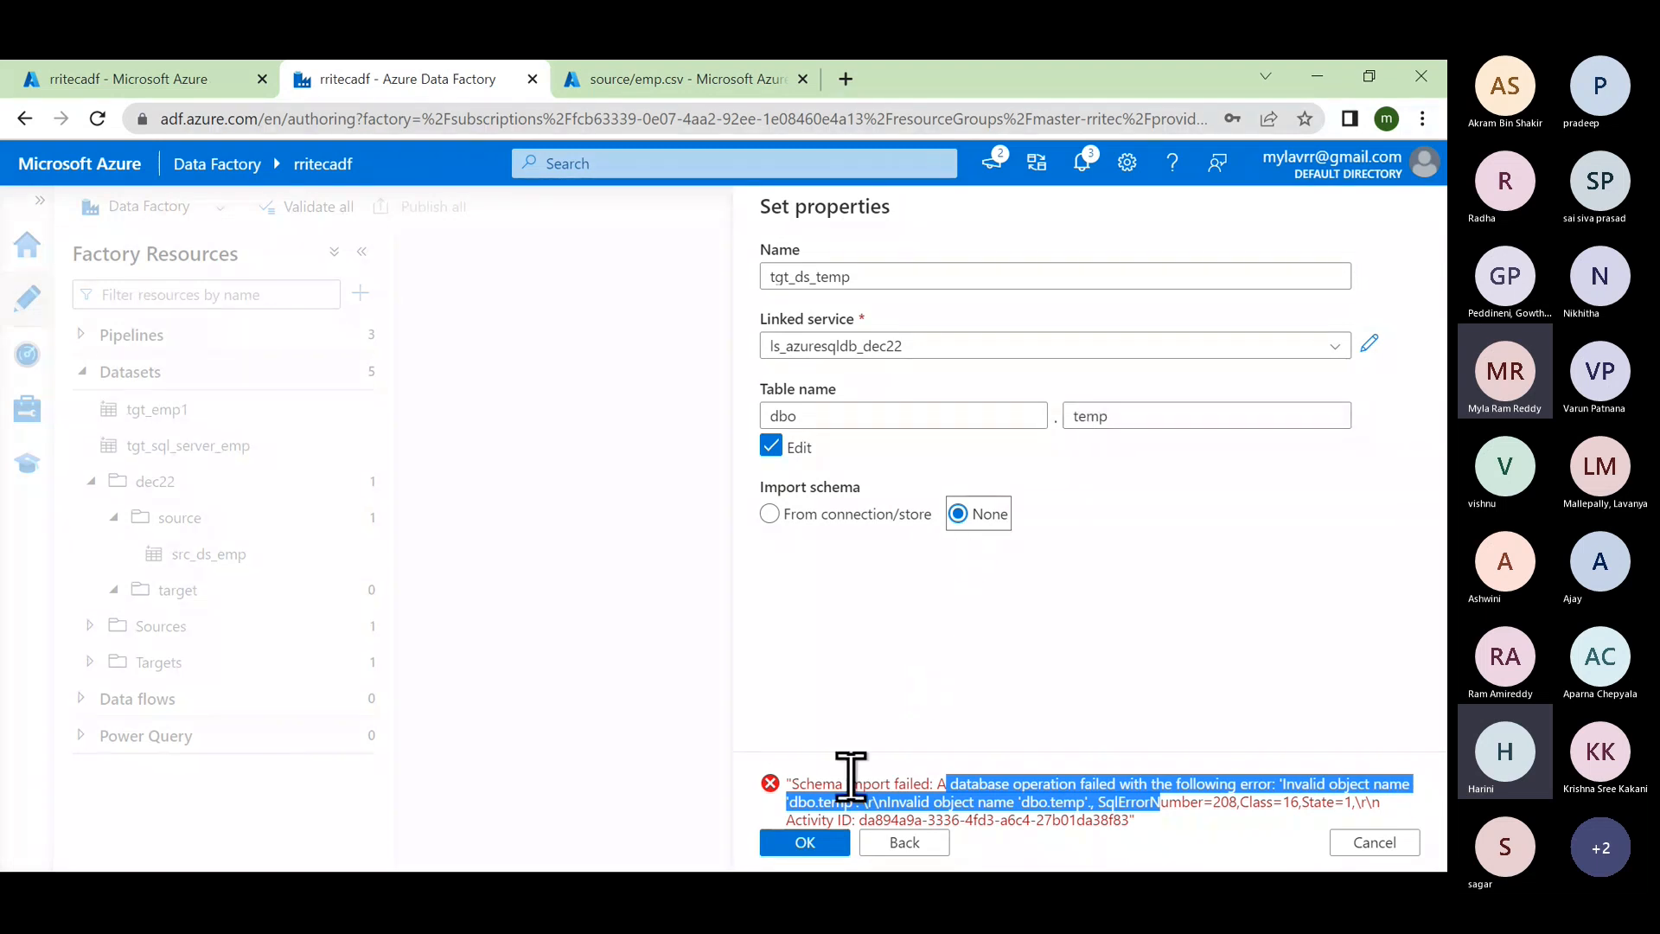
click(811, 844)
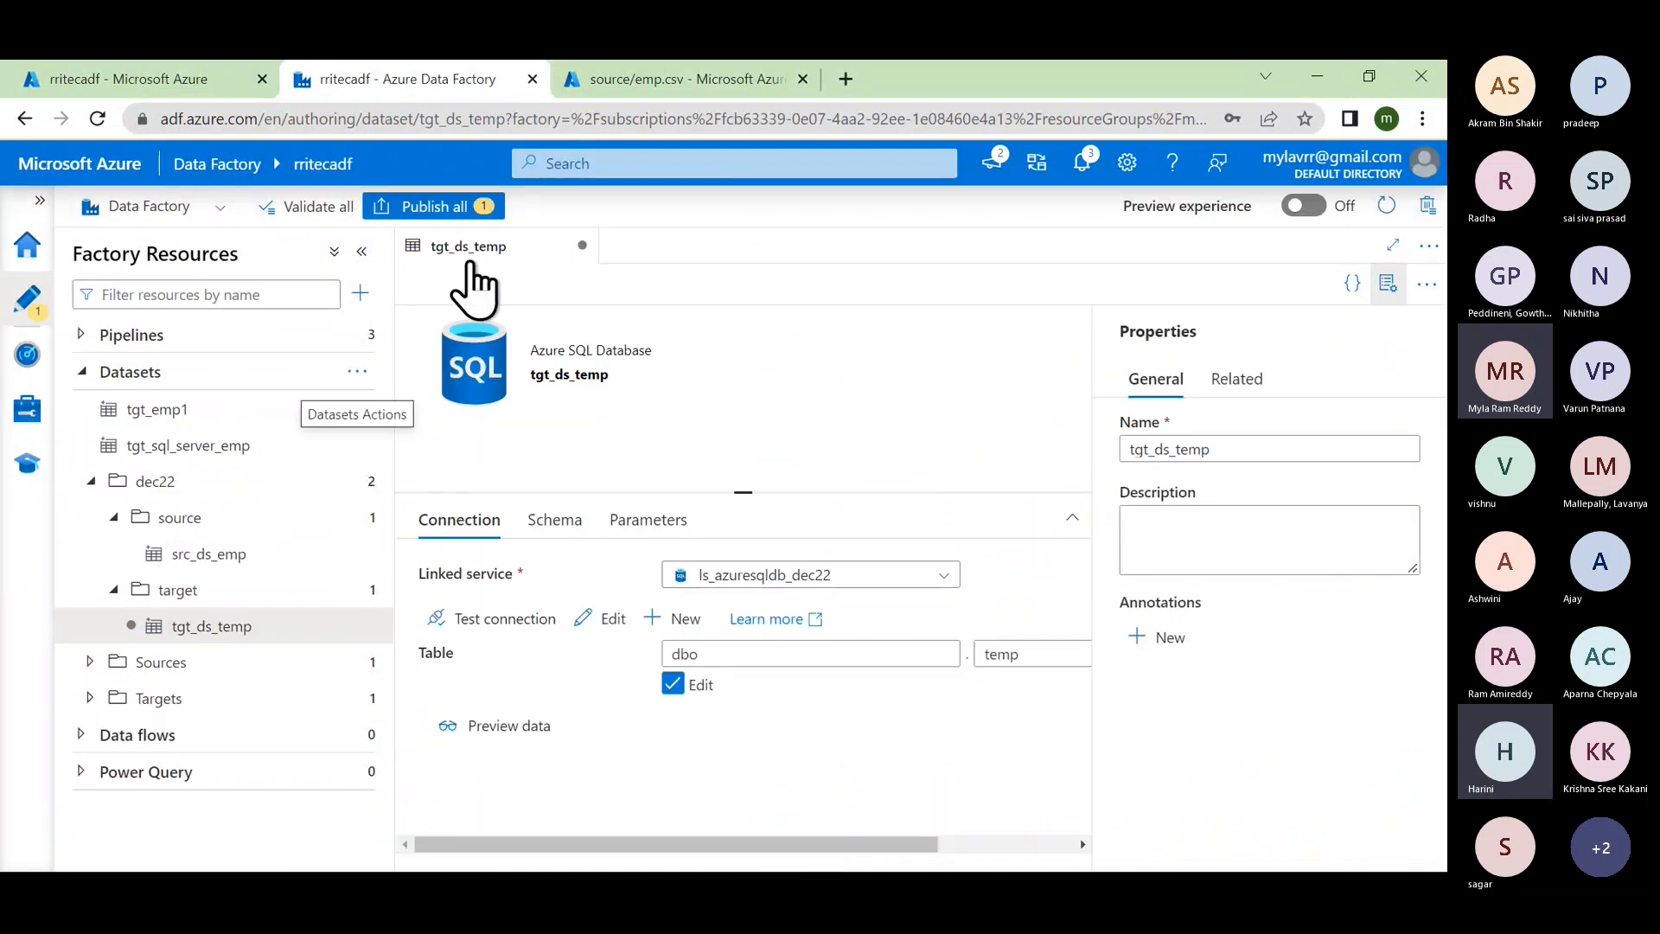
Step: Publish the new tgt_ds_temp dataset and close its editor tab
click(451, 208)
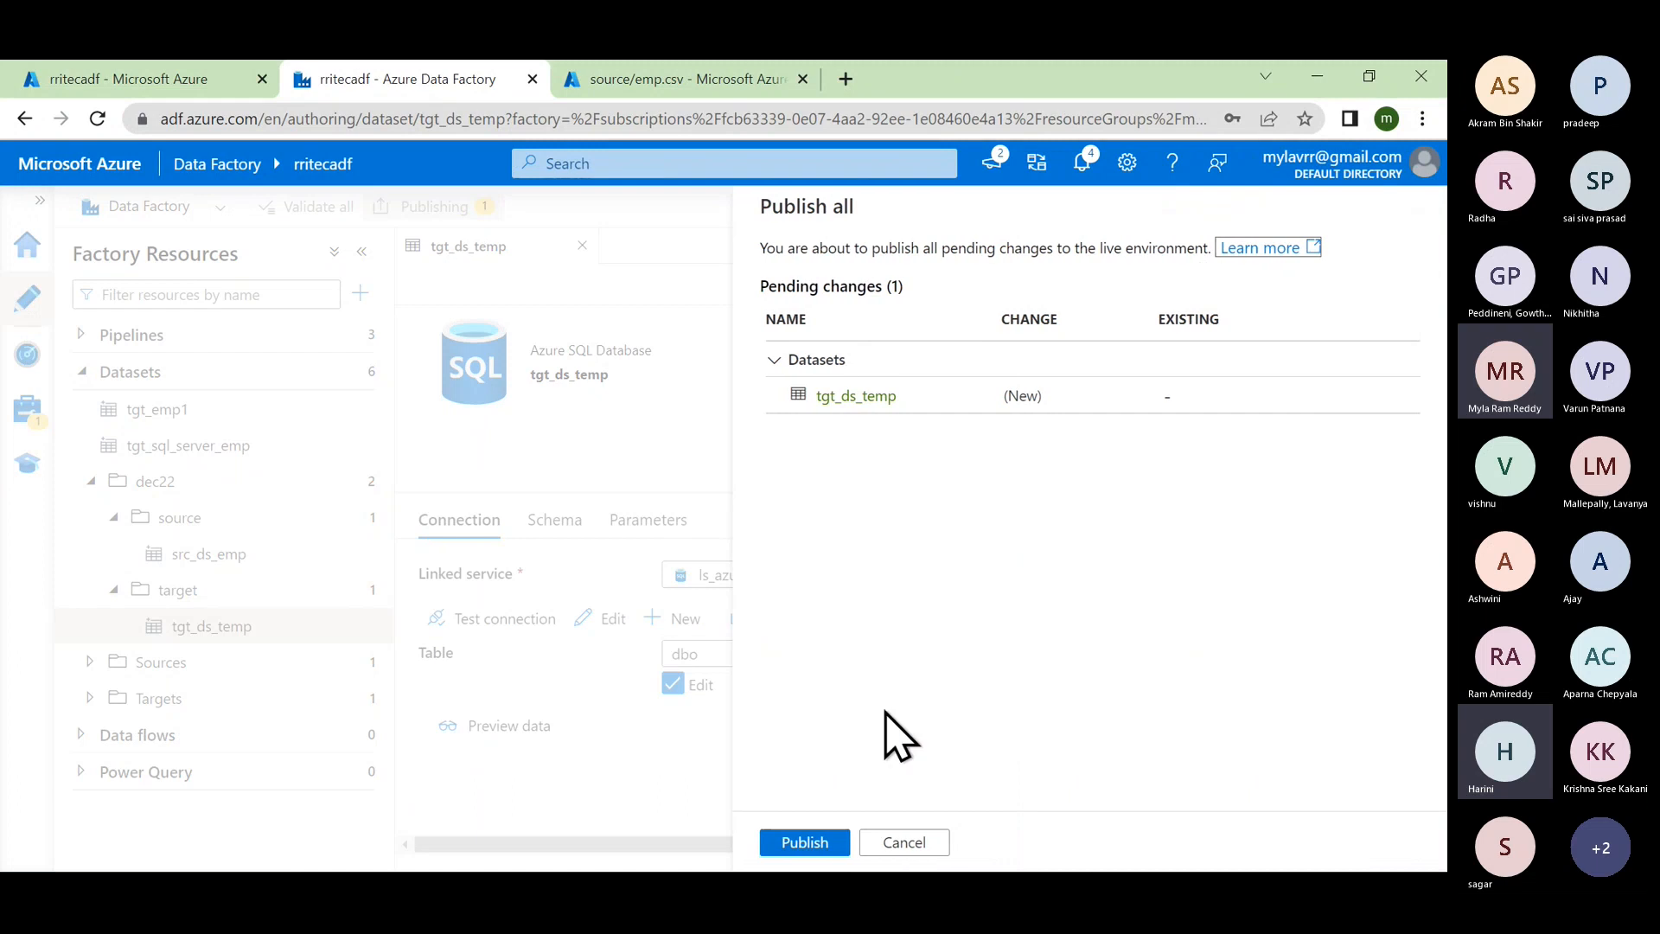
click(817, 841)
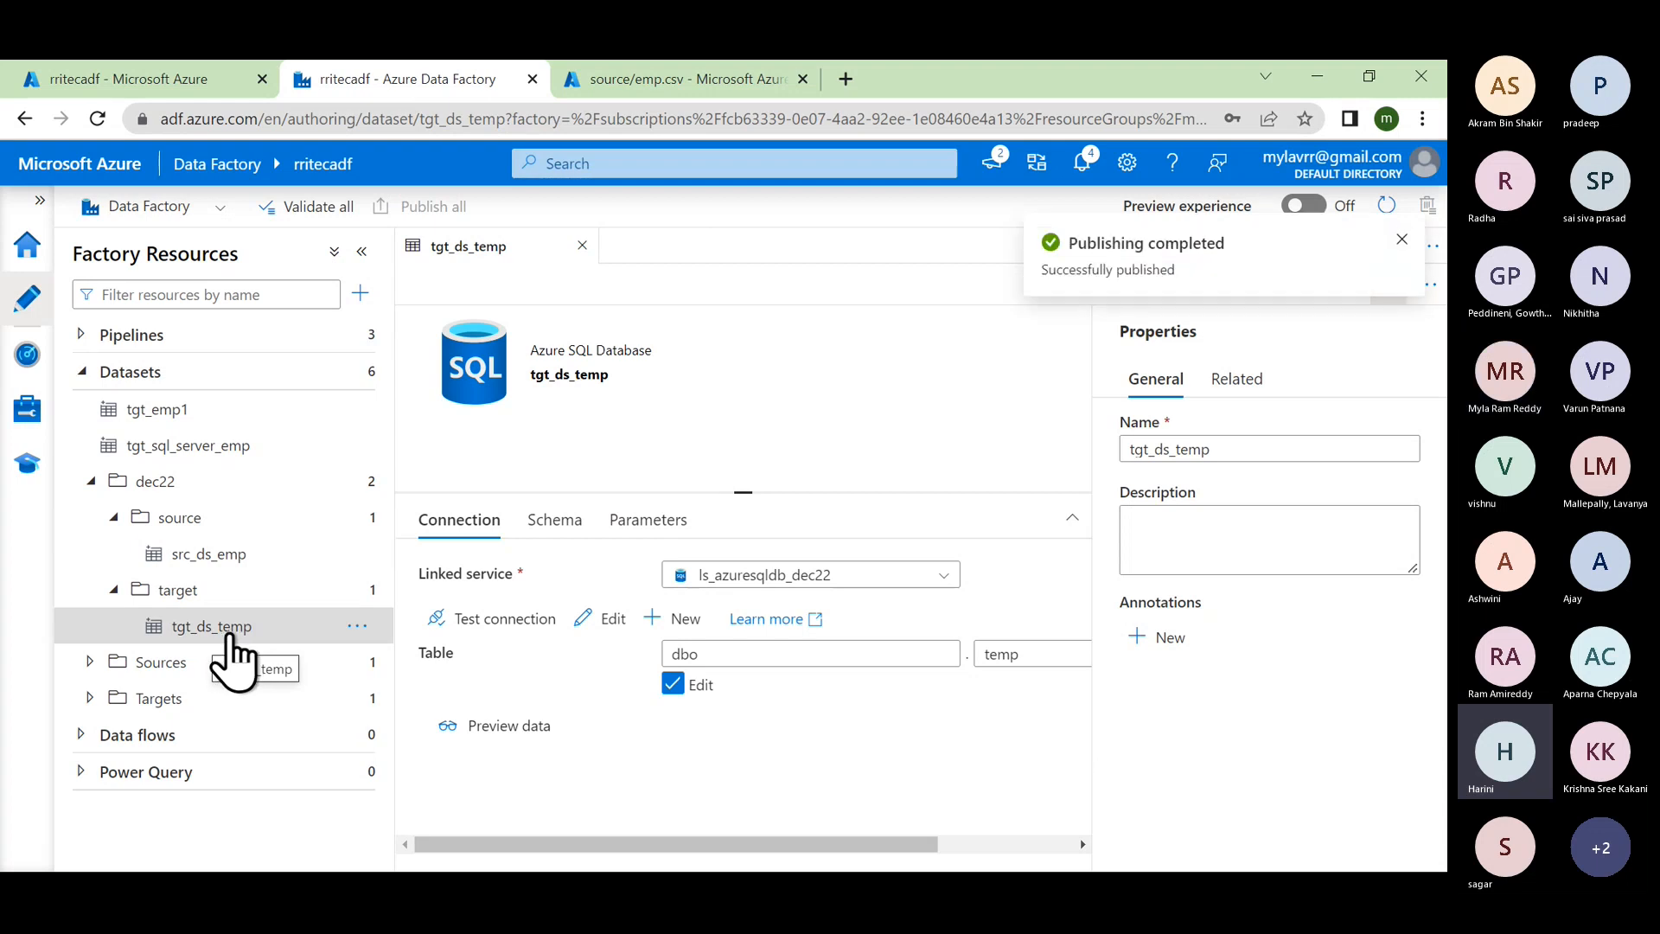
click(582, 246)
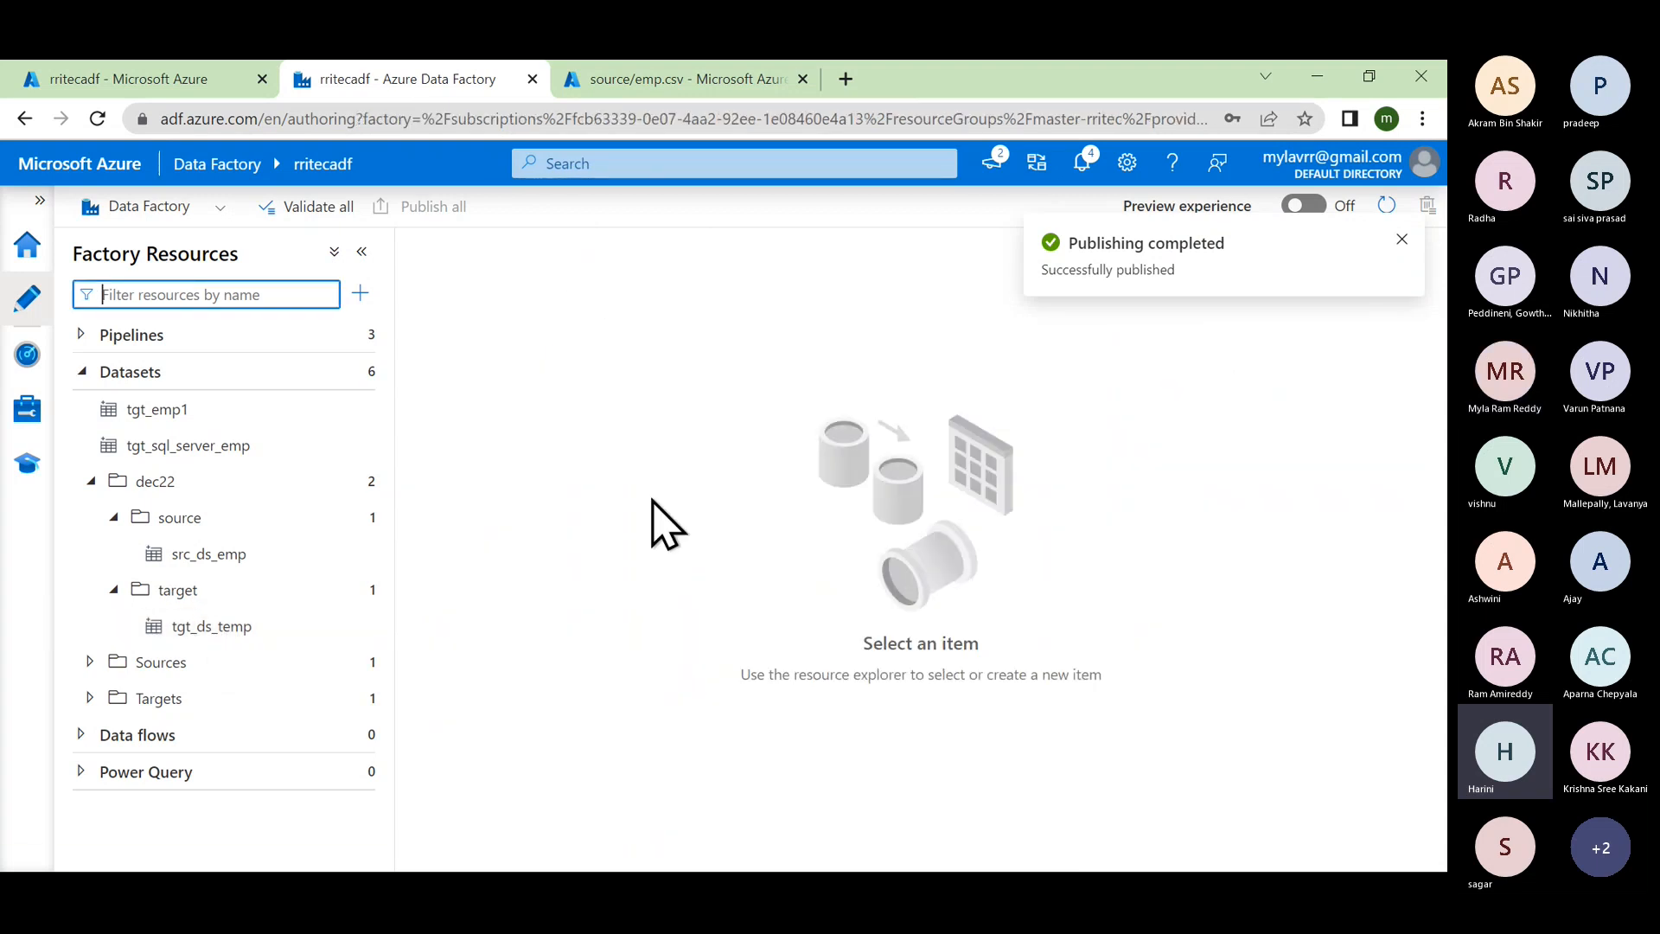
Step: Launch SQL Server Management Studio via 'ssms', declining to recover unsaved files
key(super)
text(ssms)
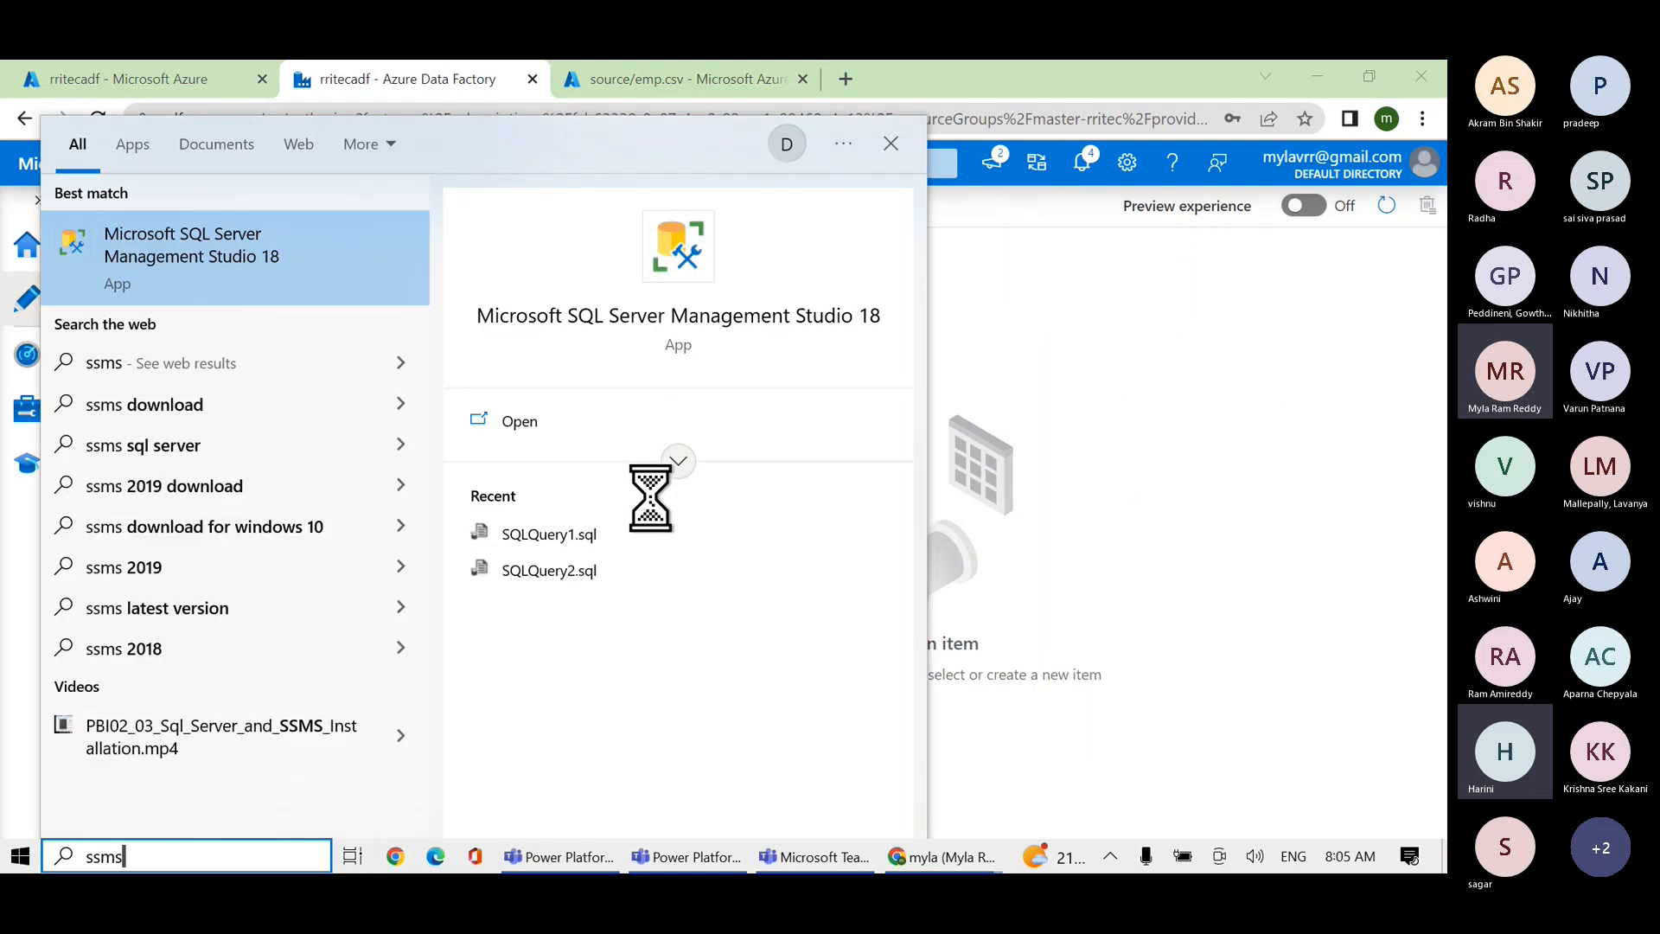
key(Return)
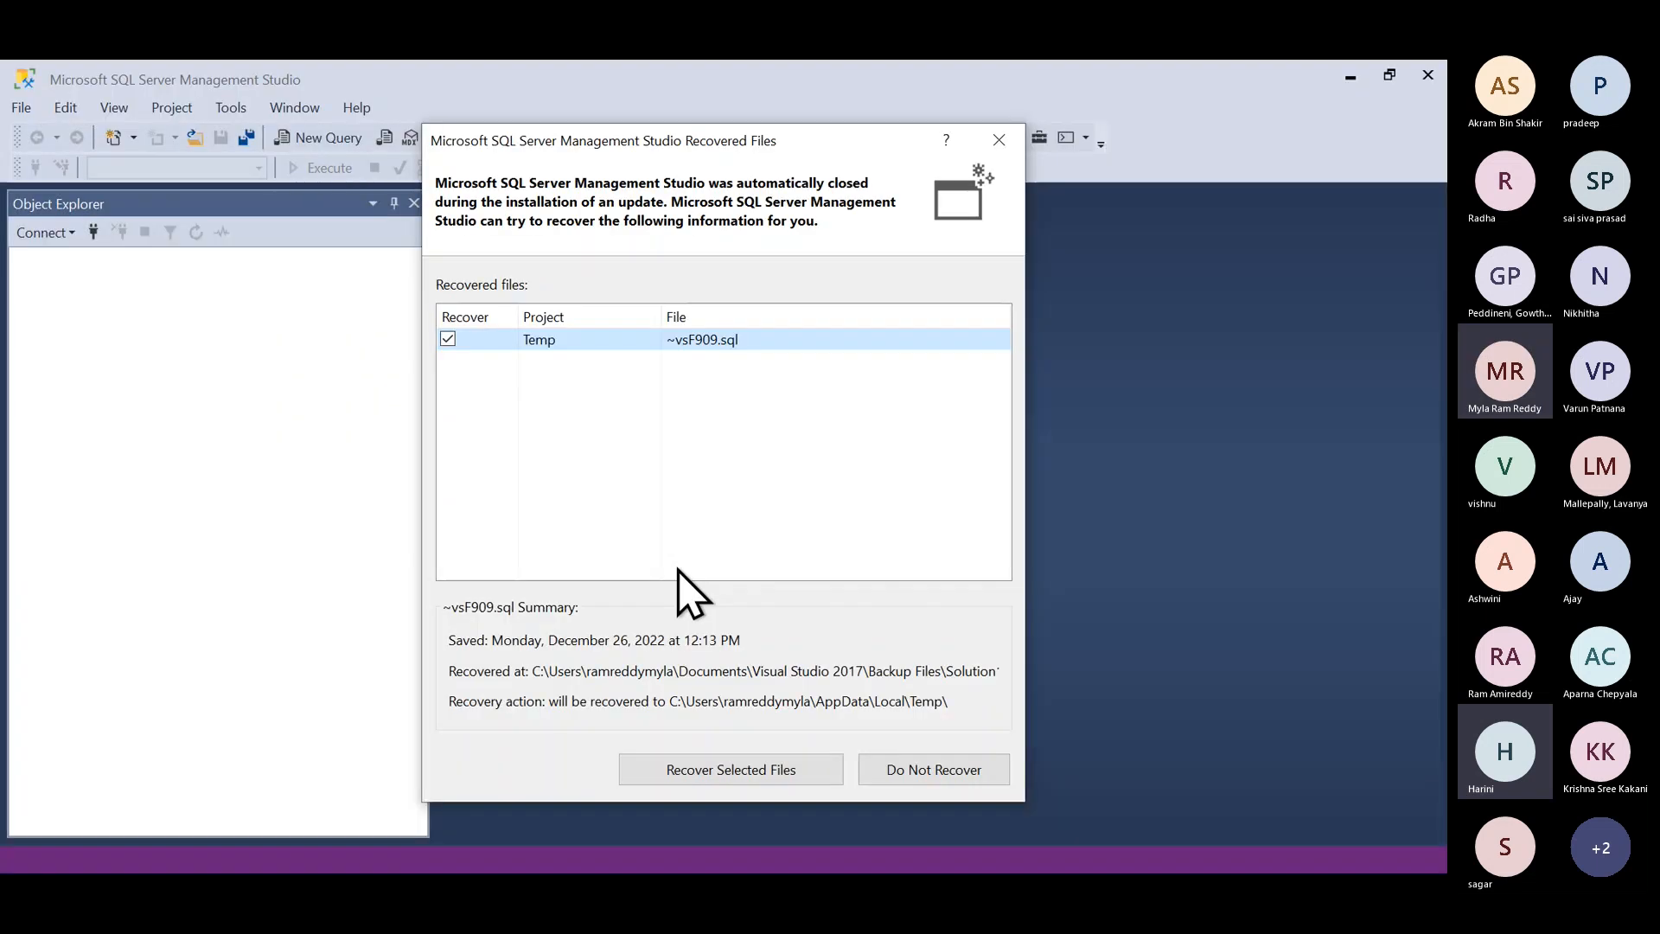
click(899, 774)
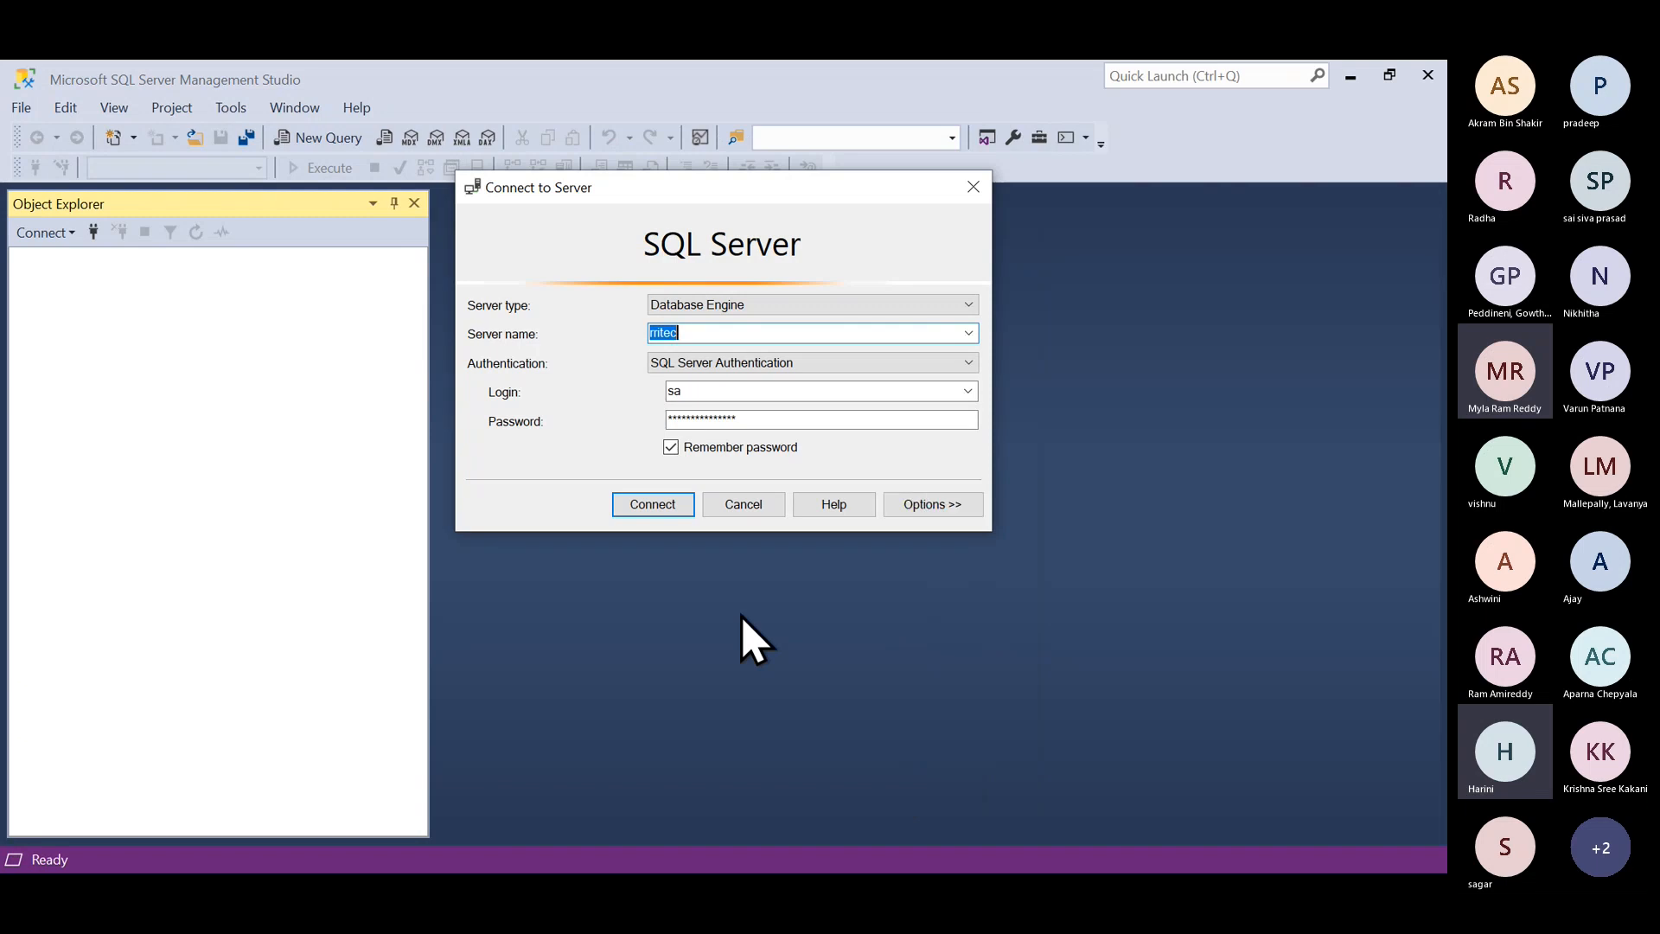
Step: Connect to server rritecazuresqlserver.database.windows.net, which raises a firewall rule prompt
click(968, 334)
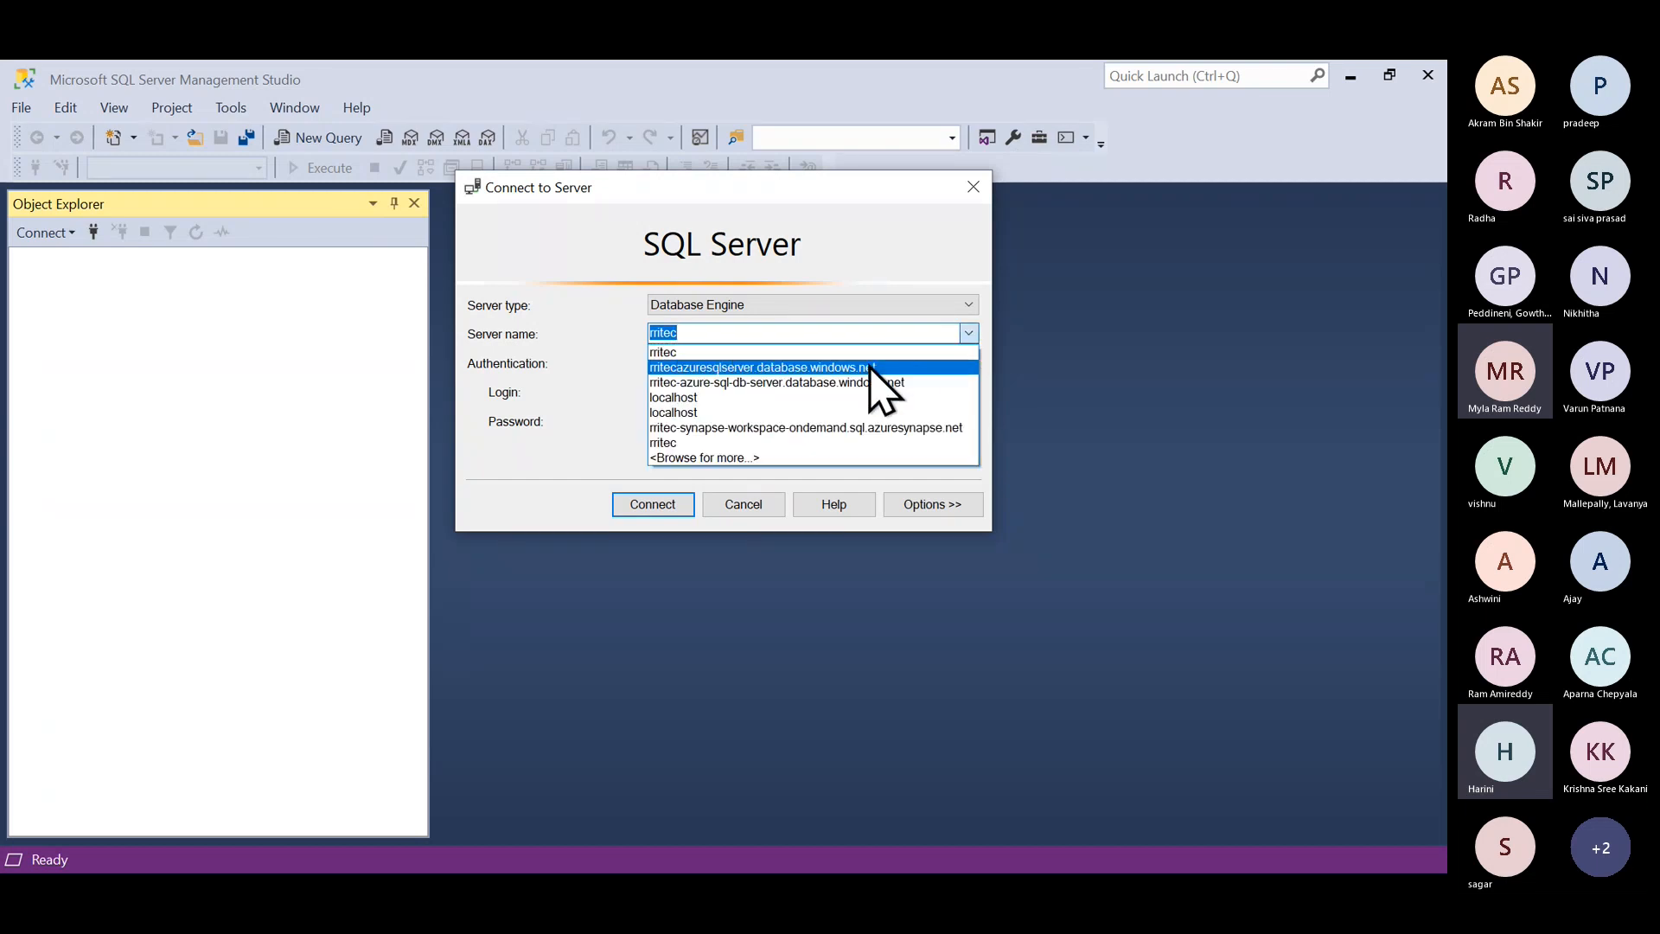
click(868, 366)
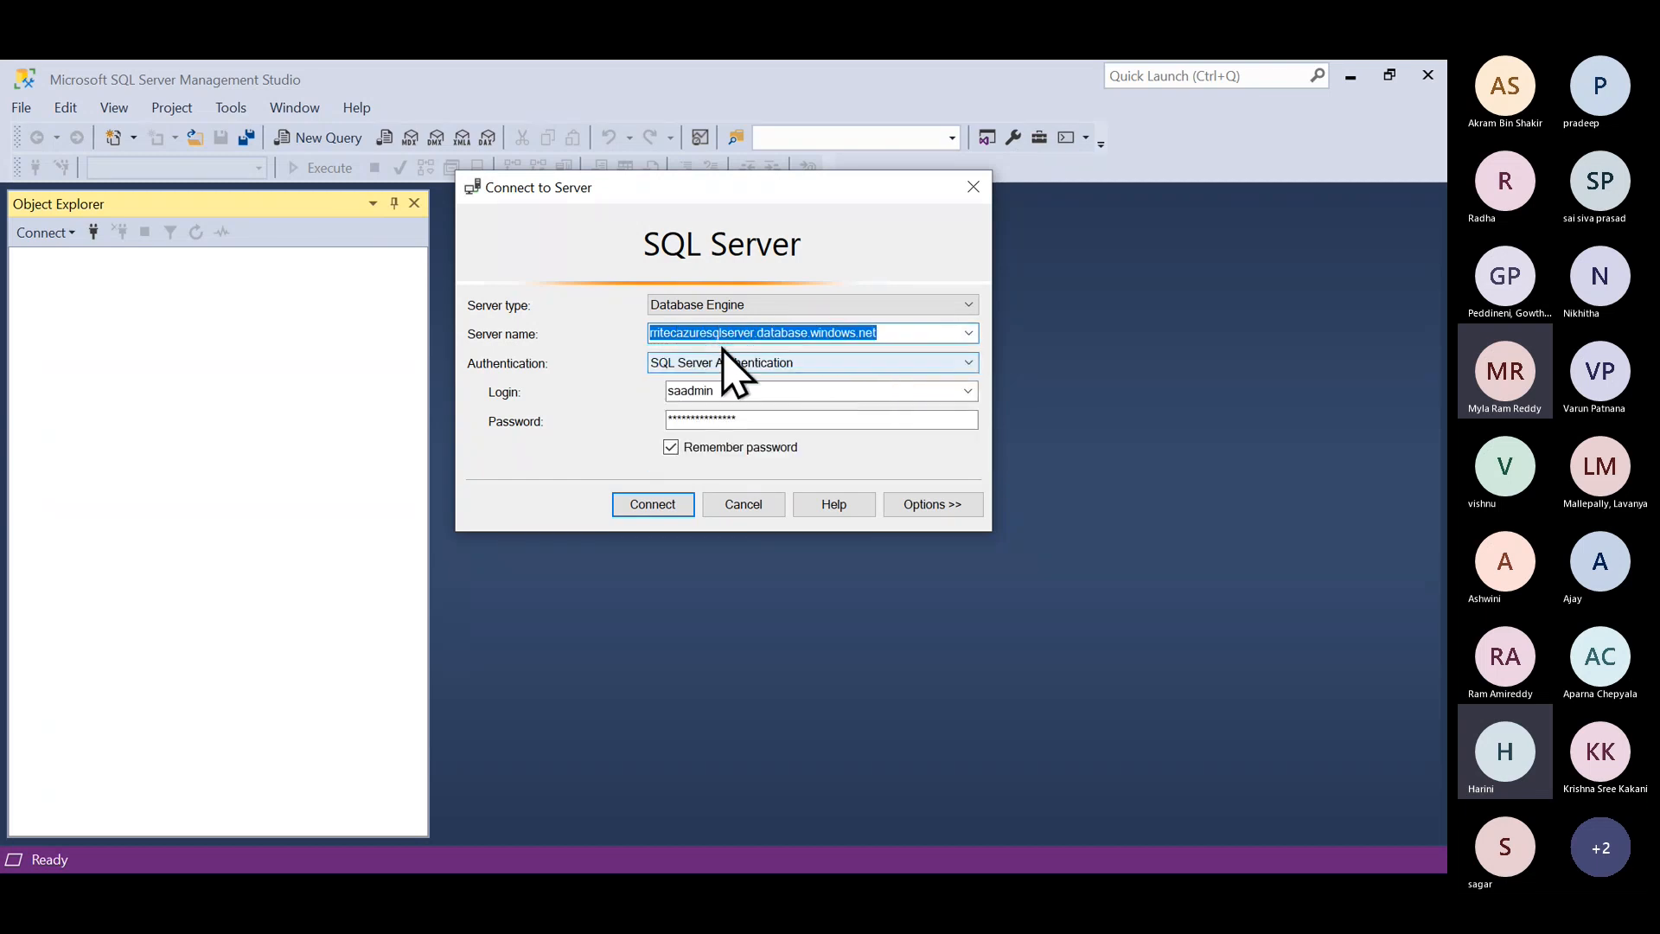
click(968, 333)
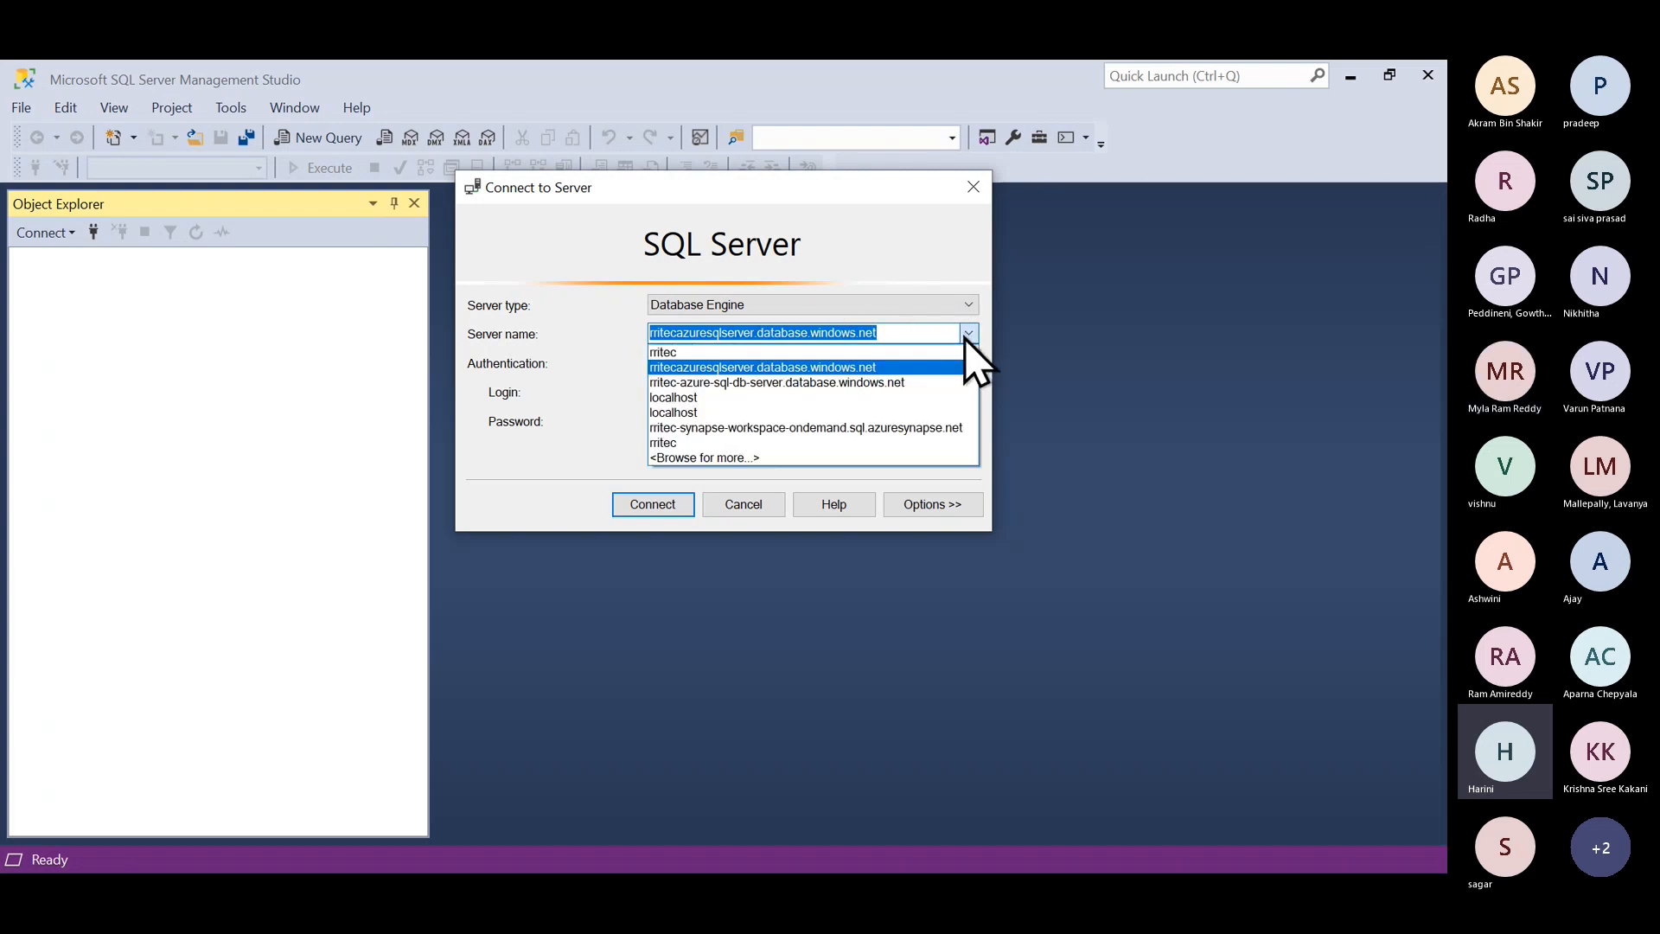
click(887, 370)
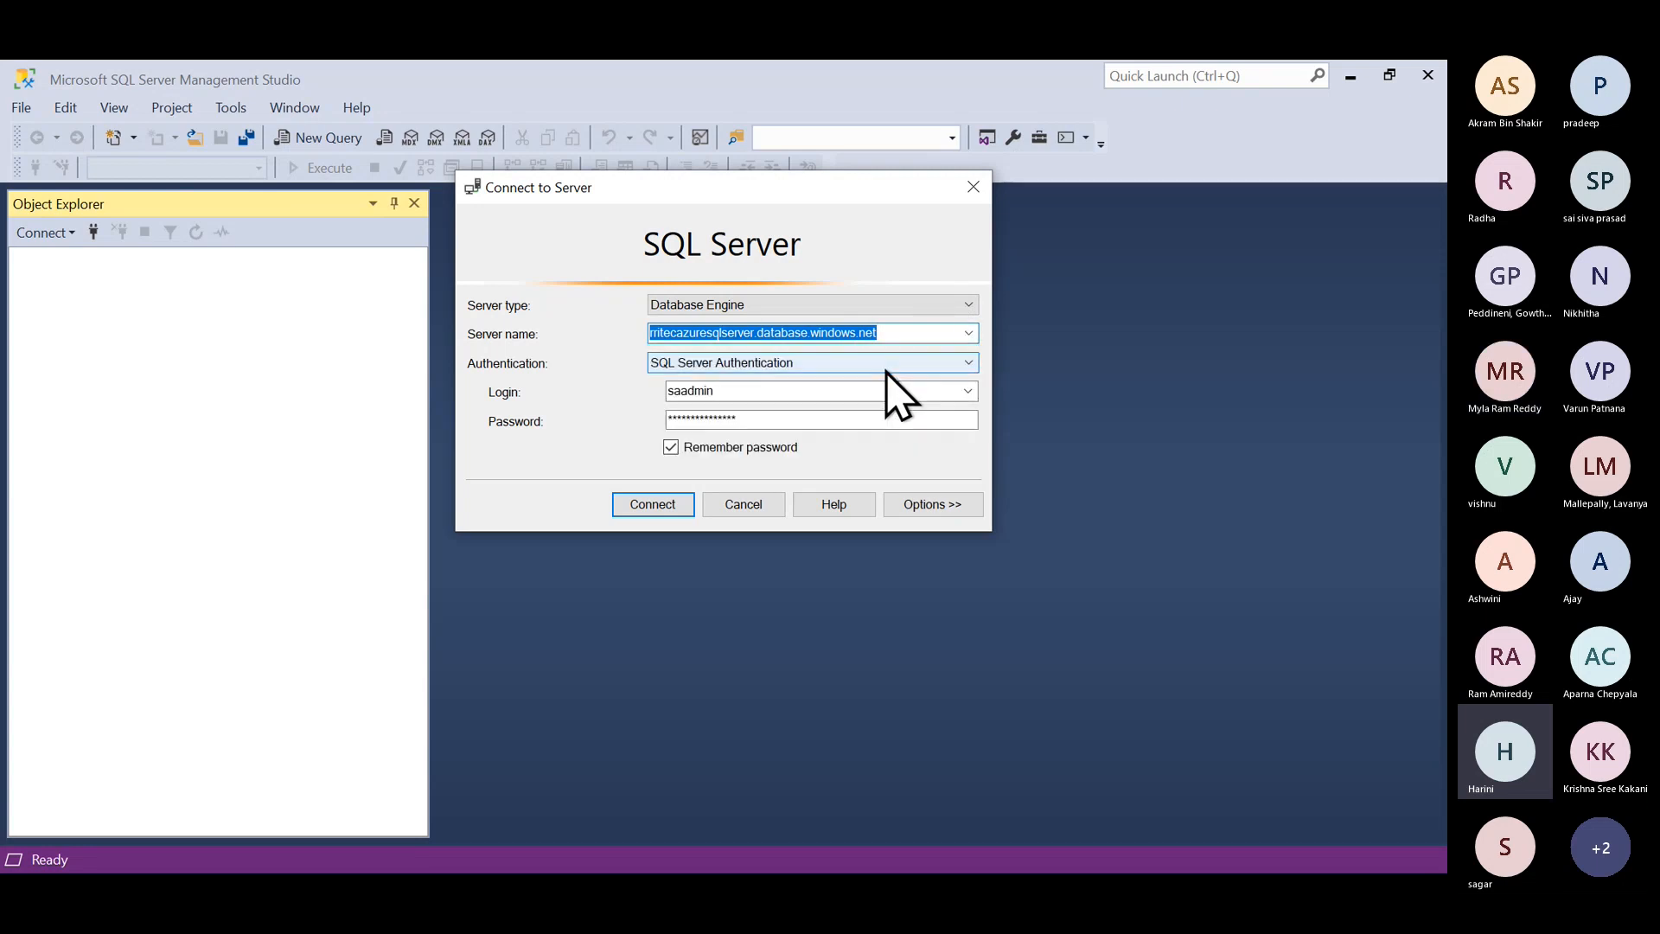
click(676, 505)
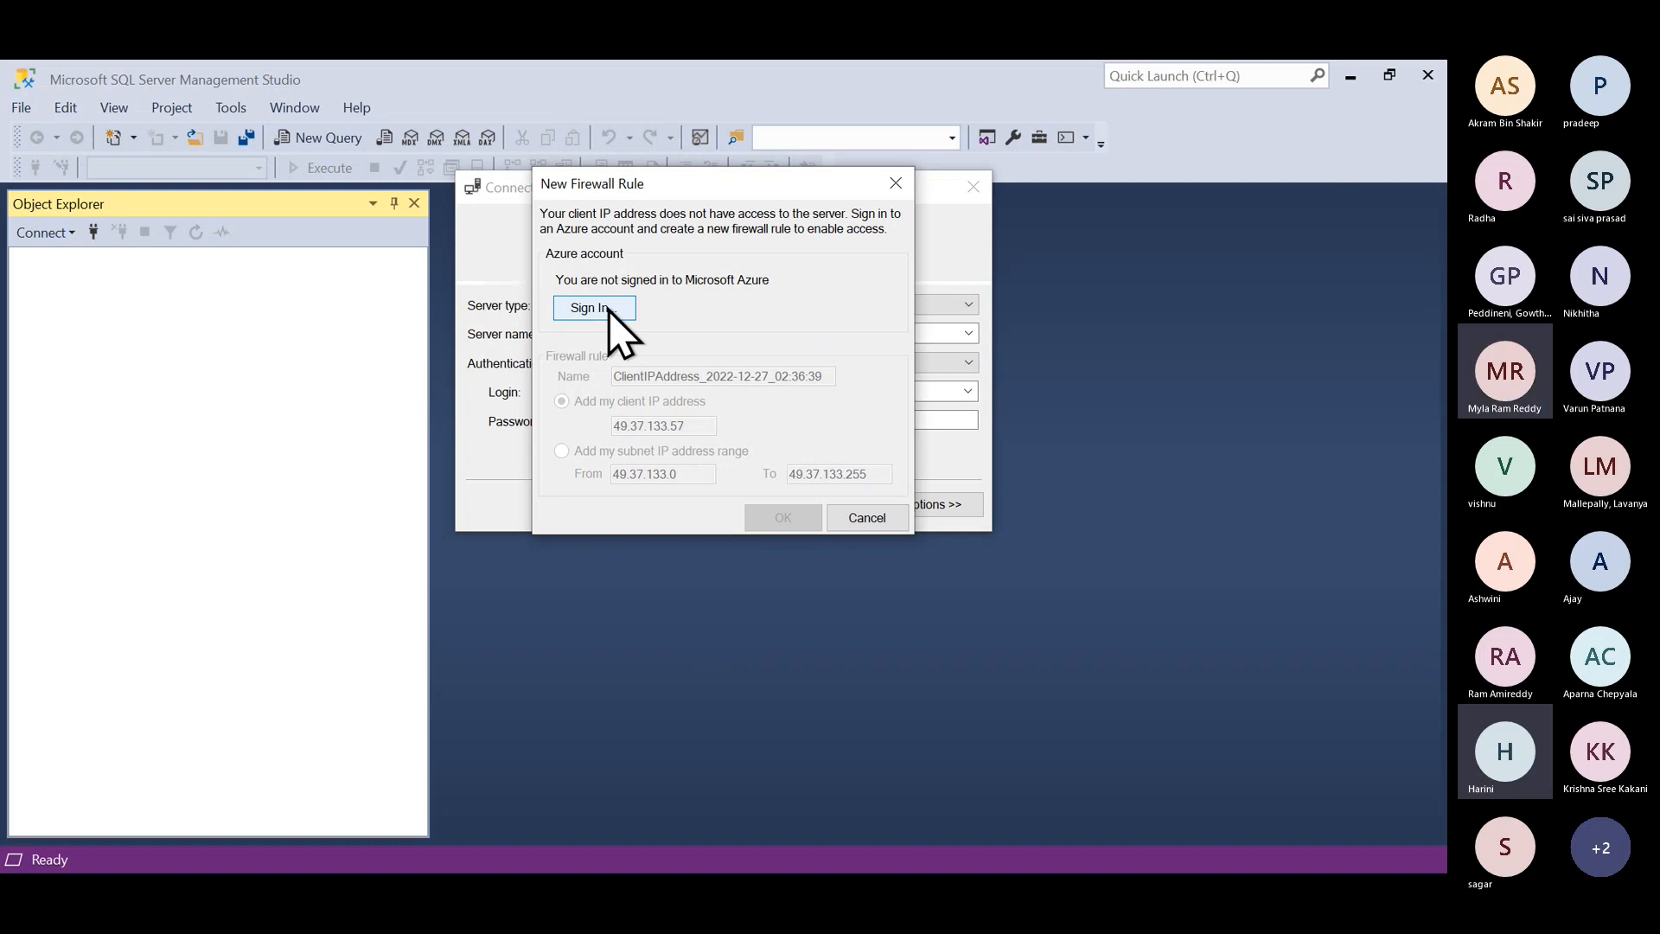
key(alt+Tab)
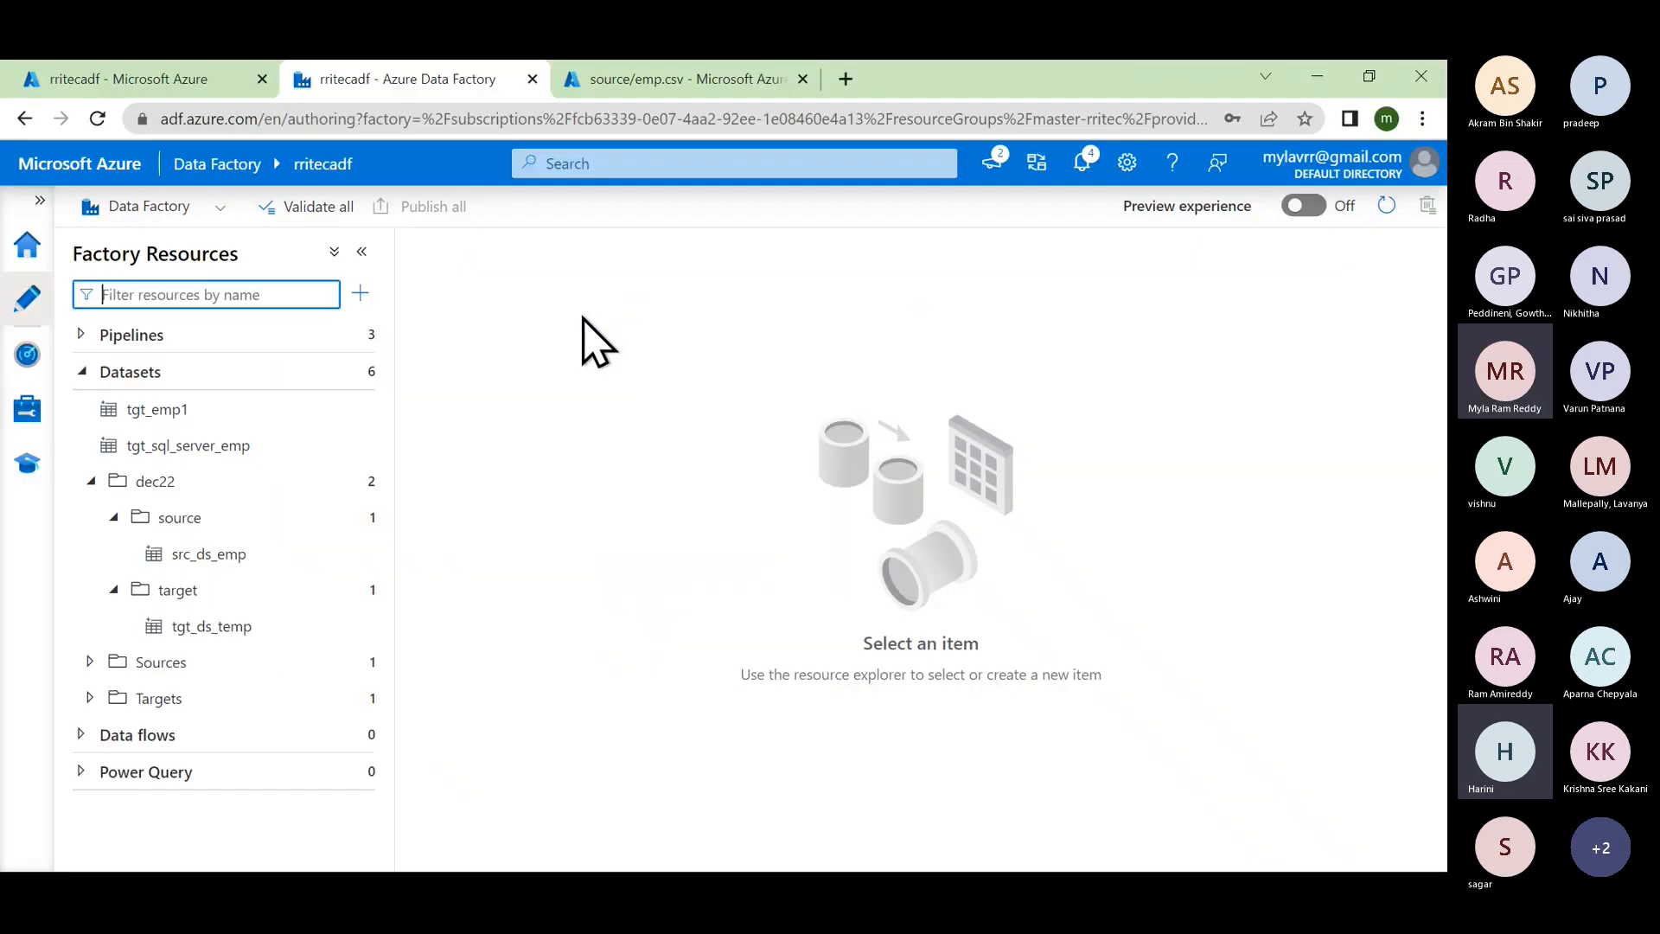
Step: Show the Azure portal Home page in the first browser tab, then return to SSMS
click(174, 78)
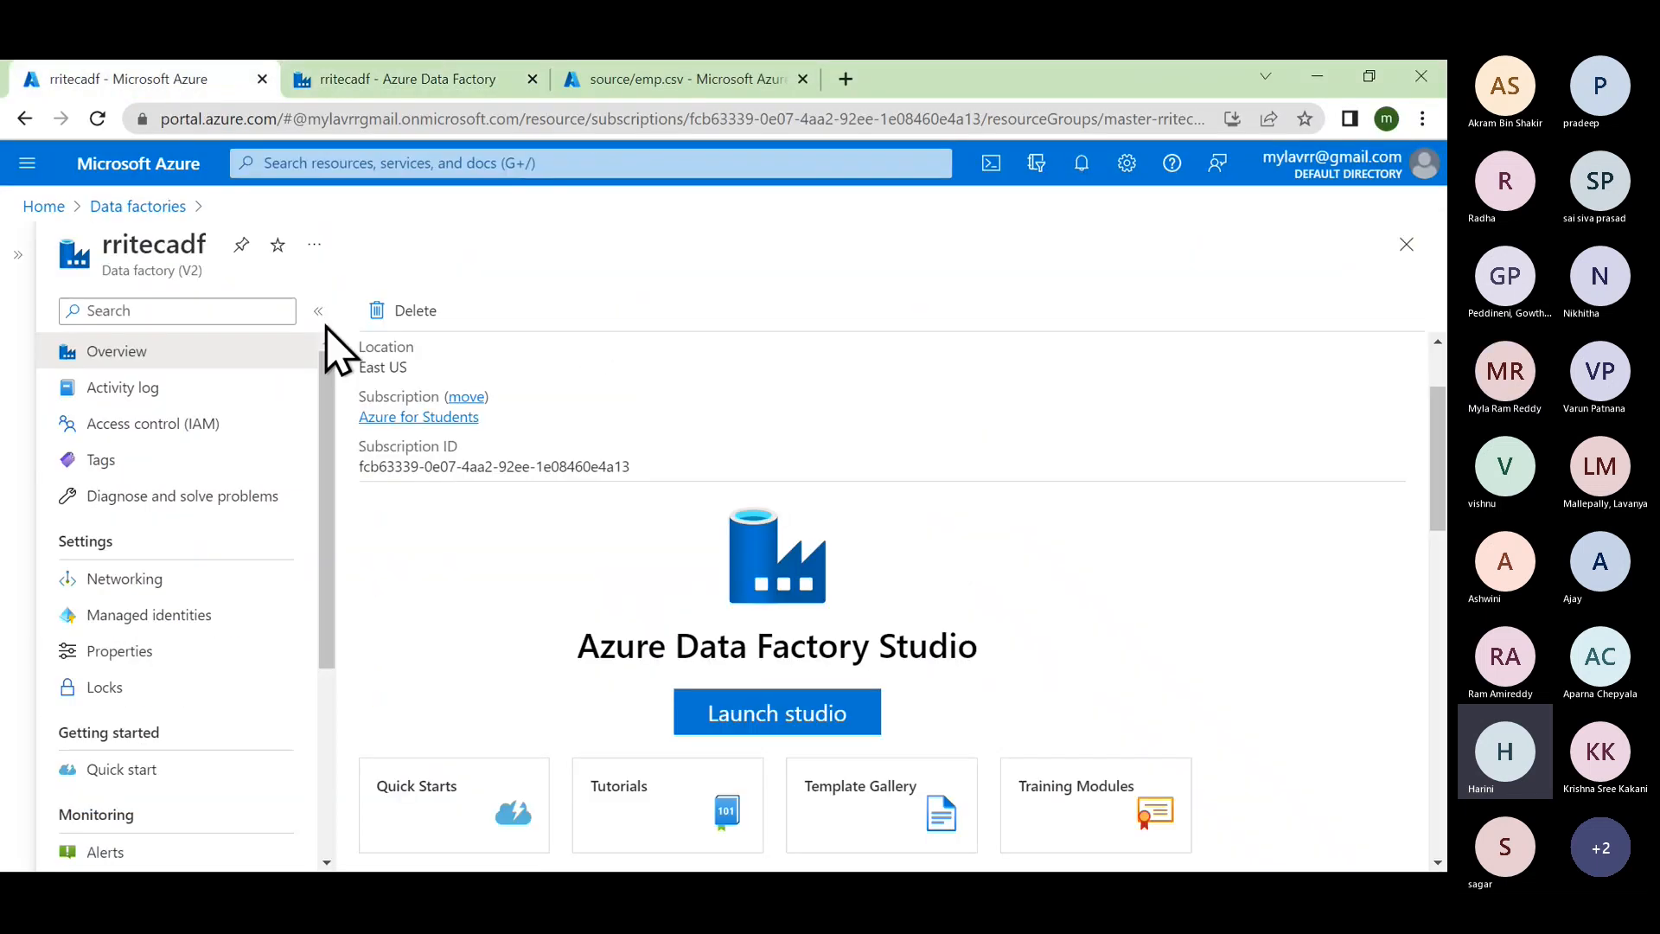
click(45, 208)
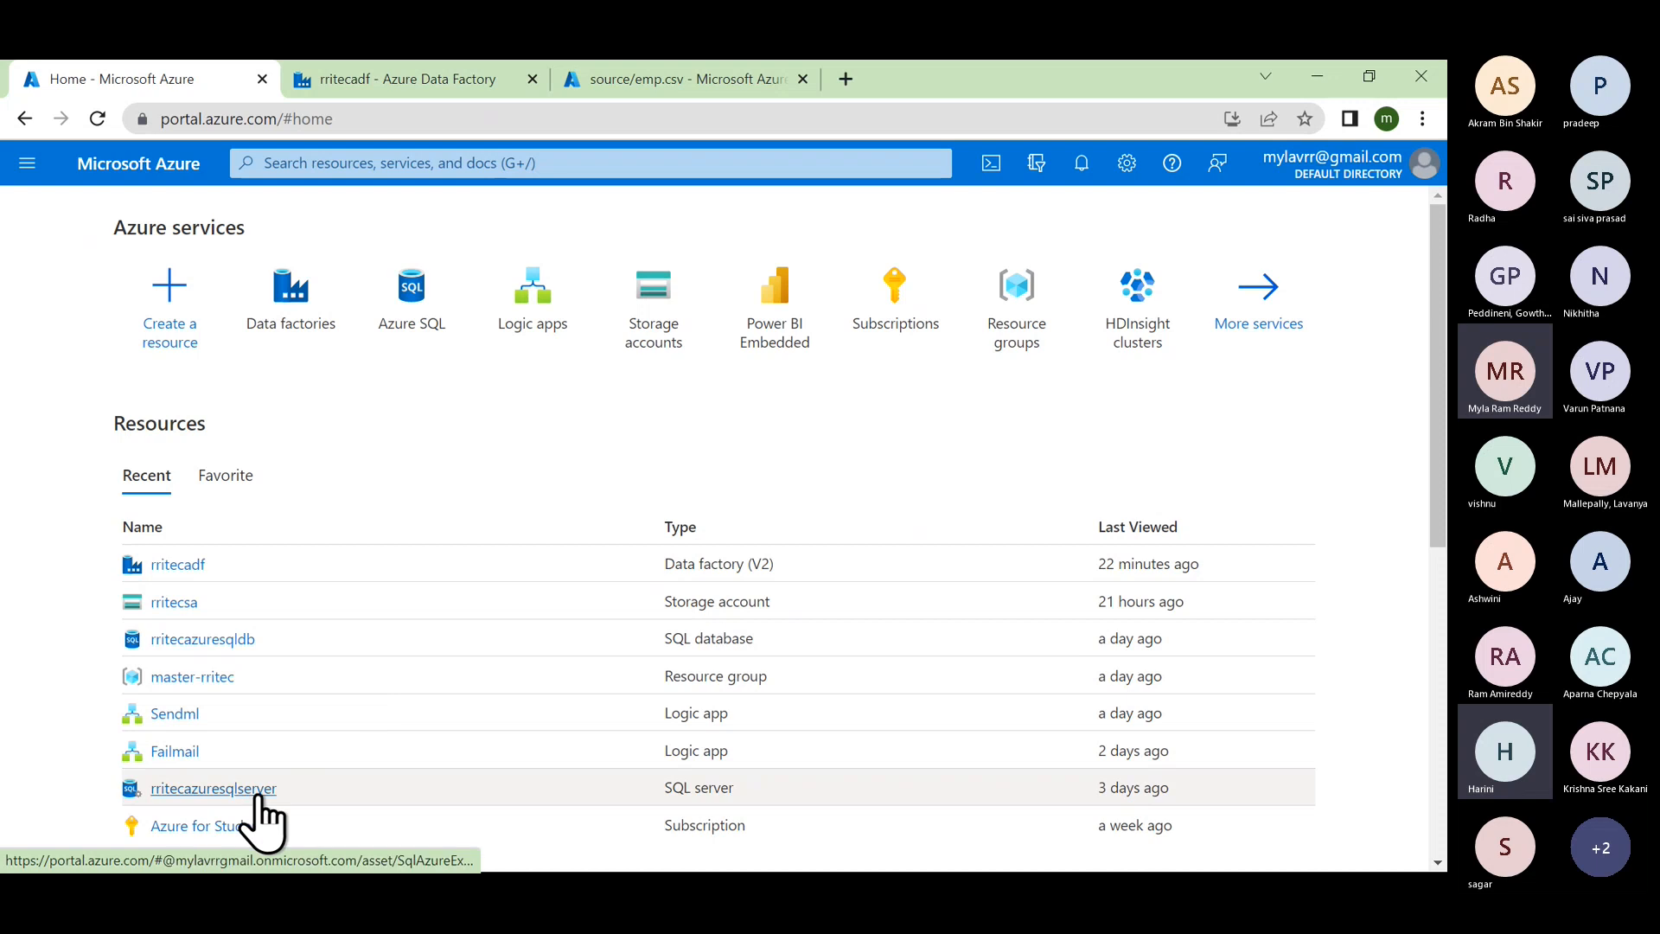
key(alt+Tab)
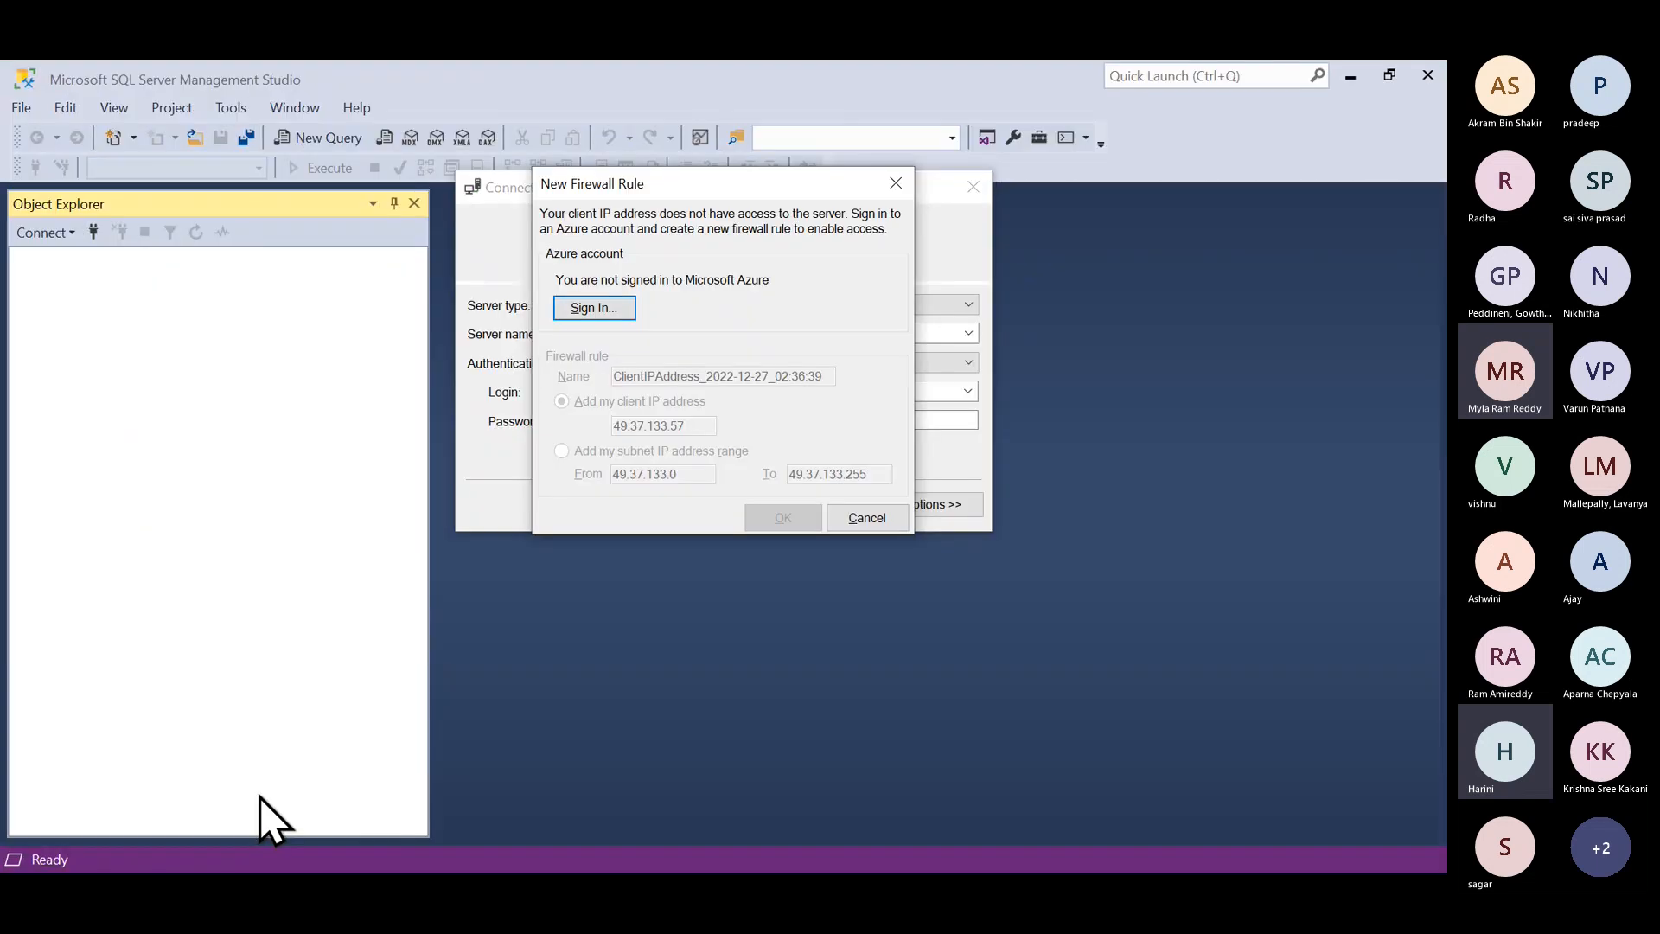
Step: Sign in with the Azure account and add a firewall rule for the client IP
click(605, 310)
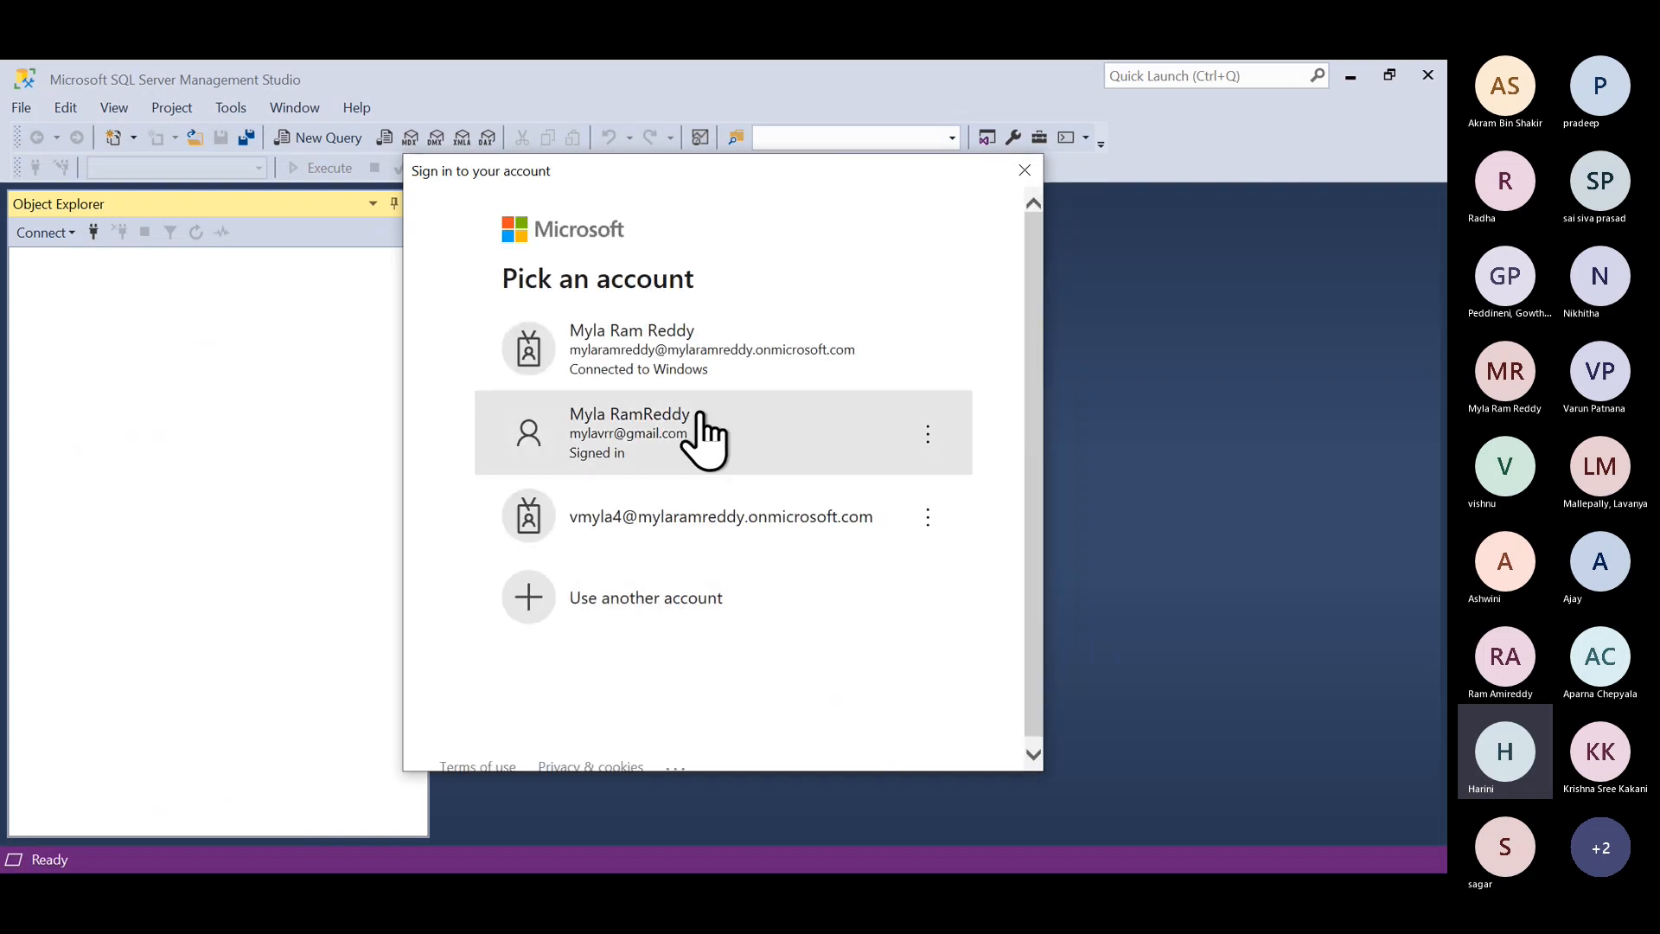
click(664, 432)
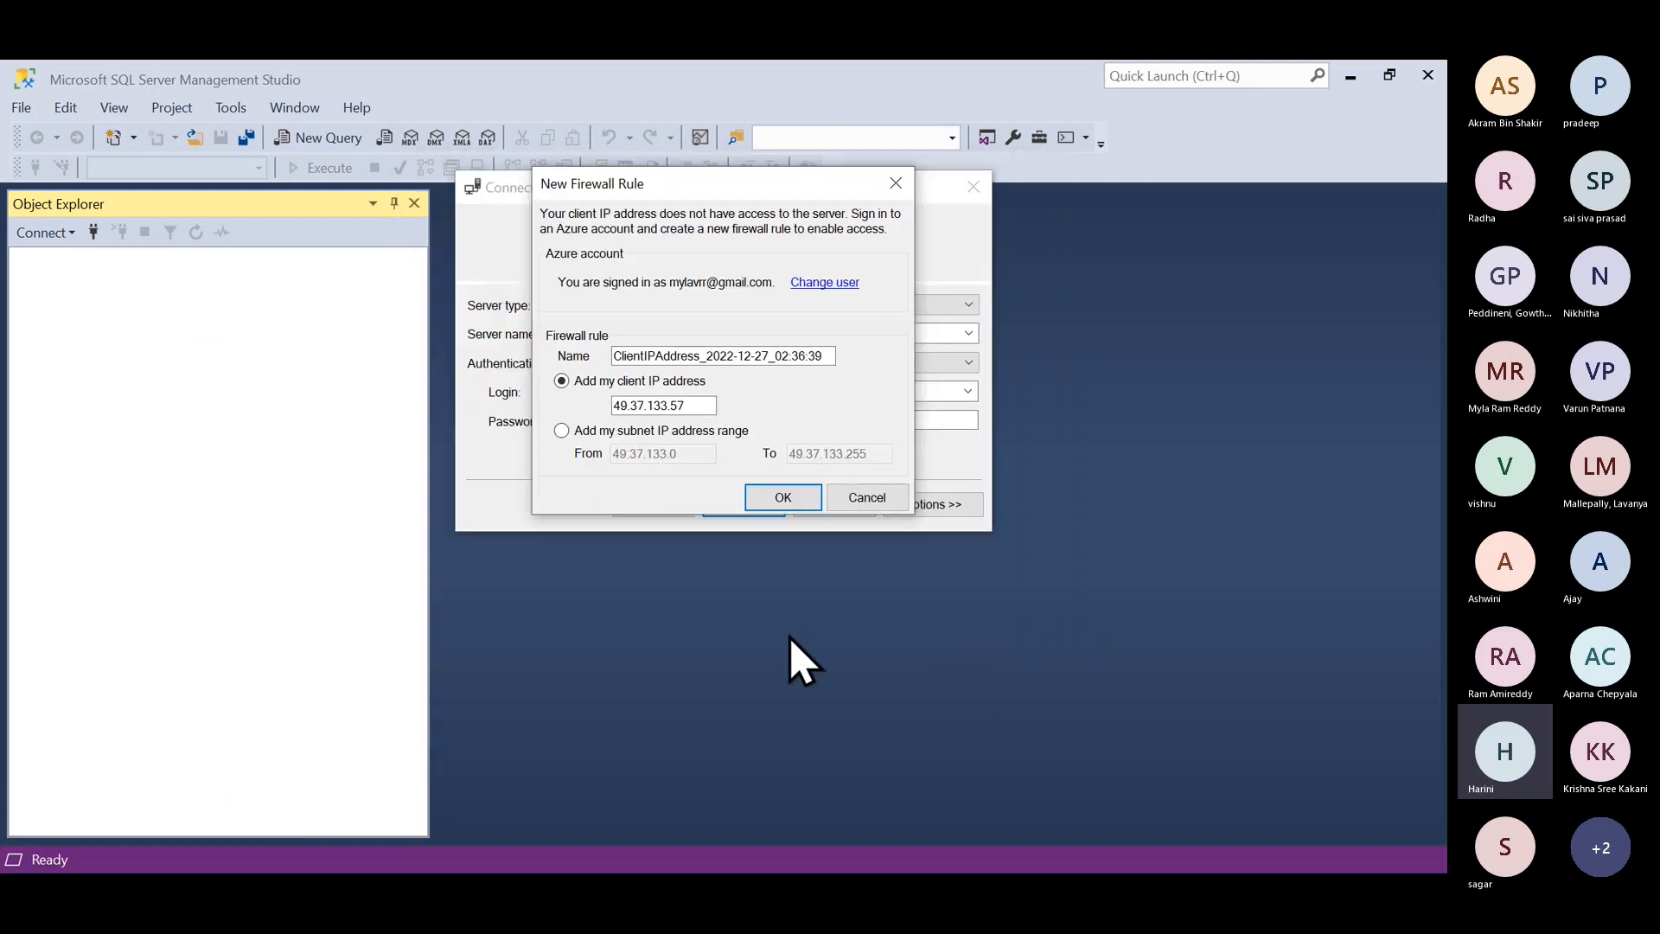
click(783, 500)
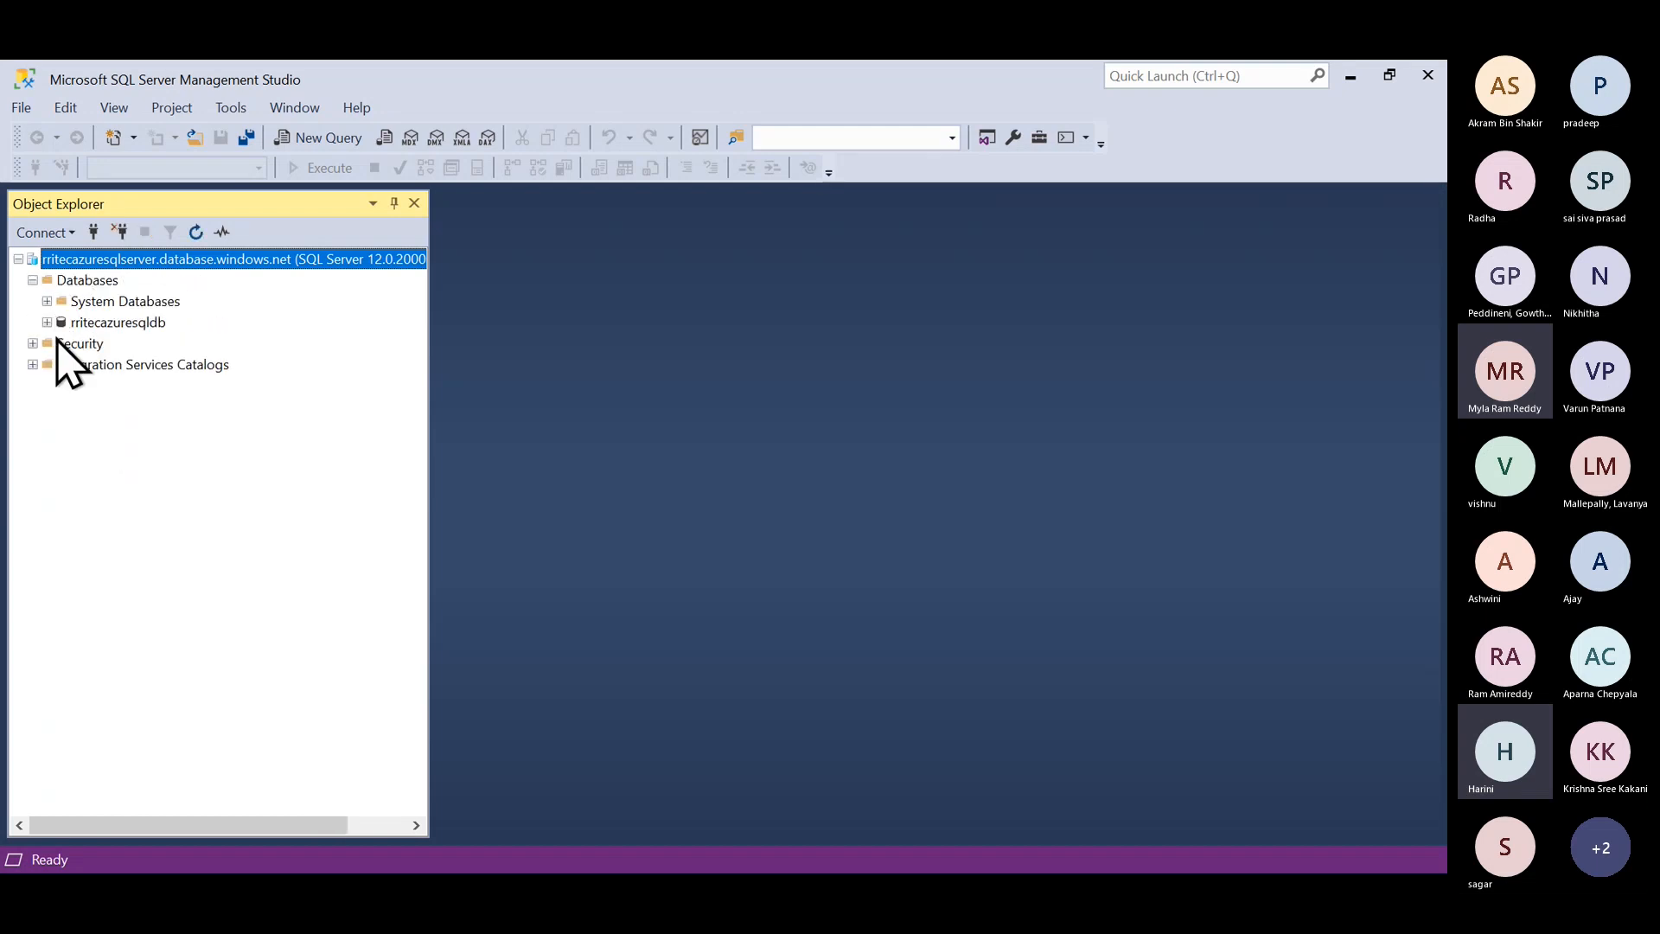
Step: Expand rritecazuresqldb and its Tables folder to list DEPT, EMP, SALGRADE and TGT_EMP
click(47, 322)
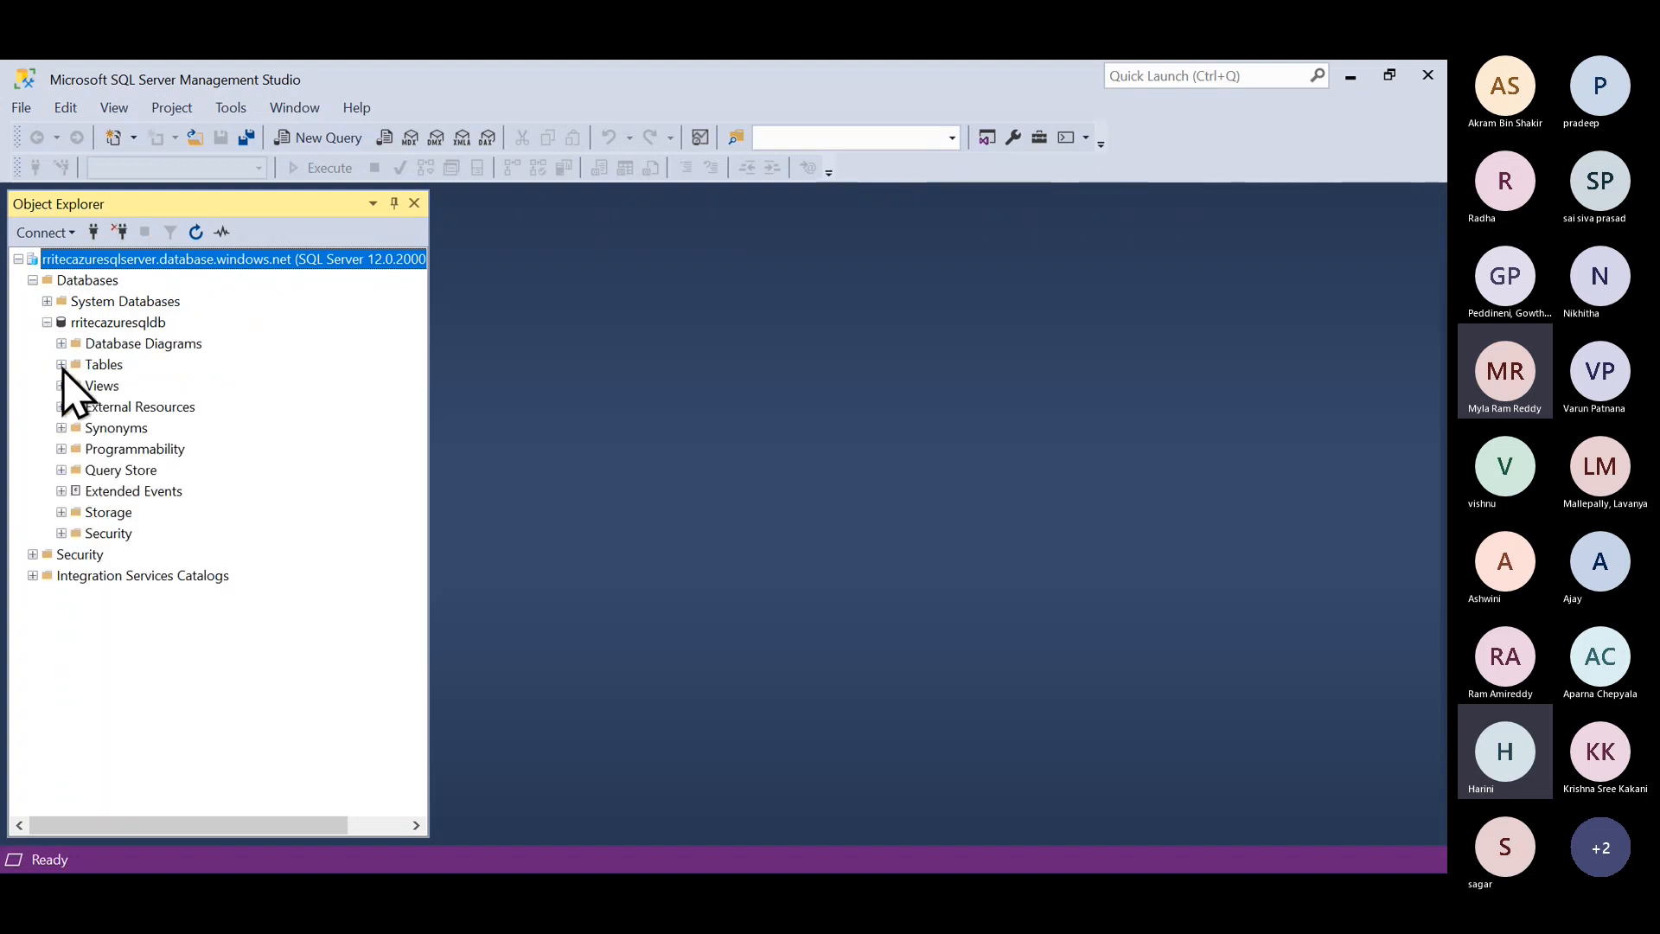
click(62, 364)
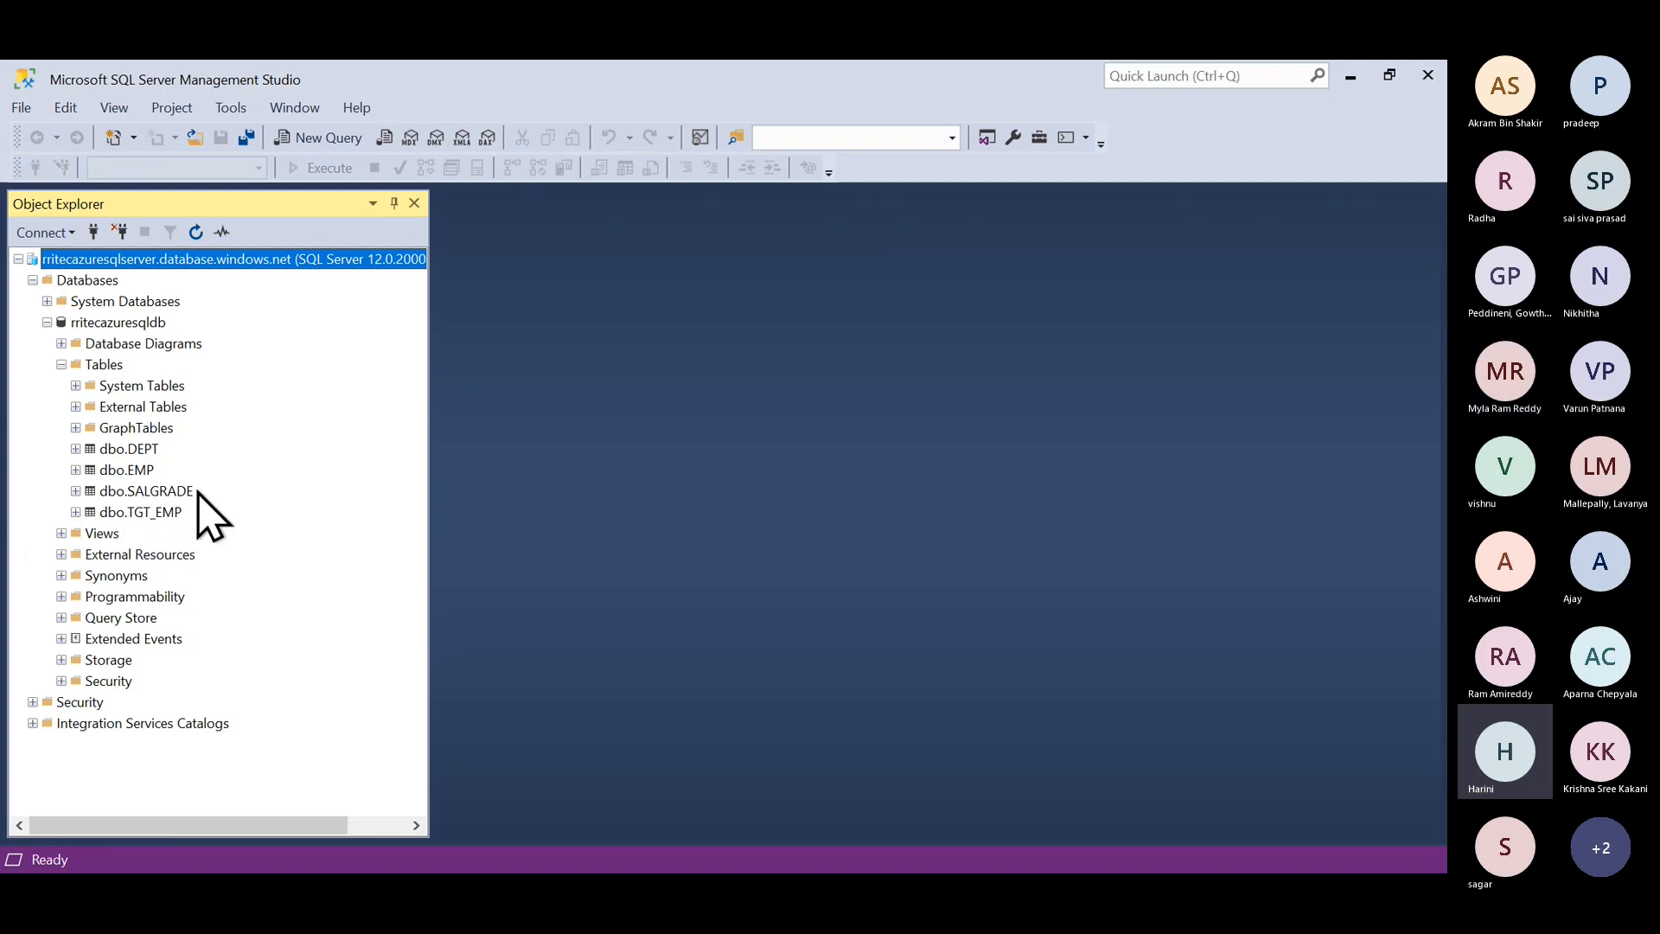
key(ctrl+2)
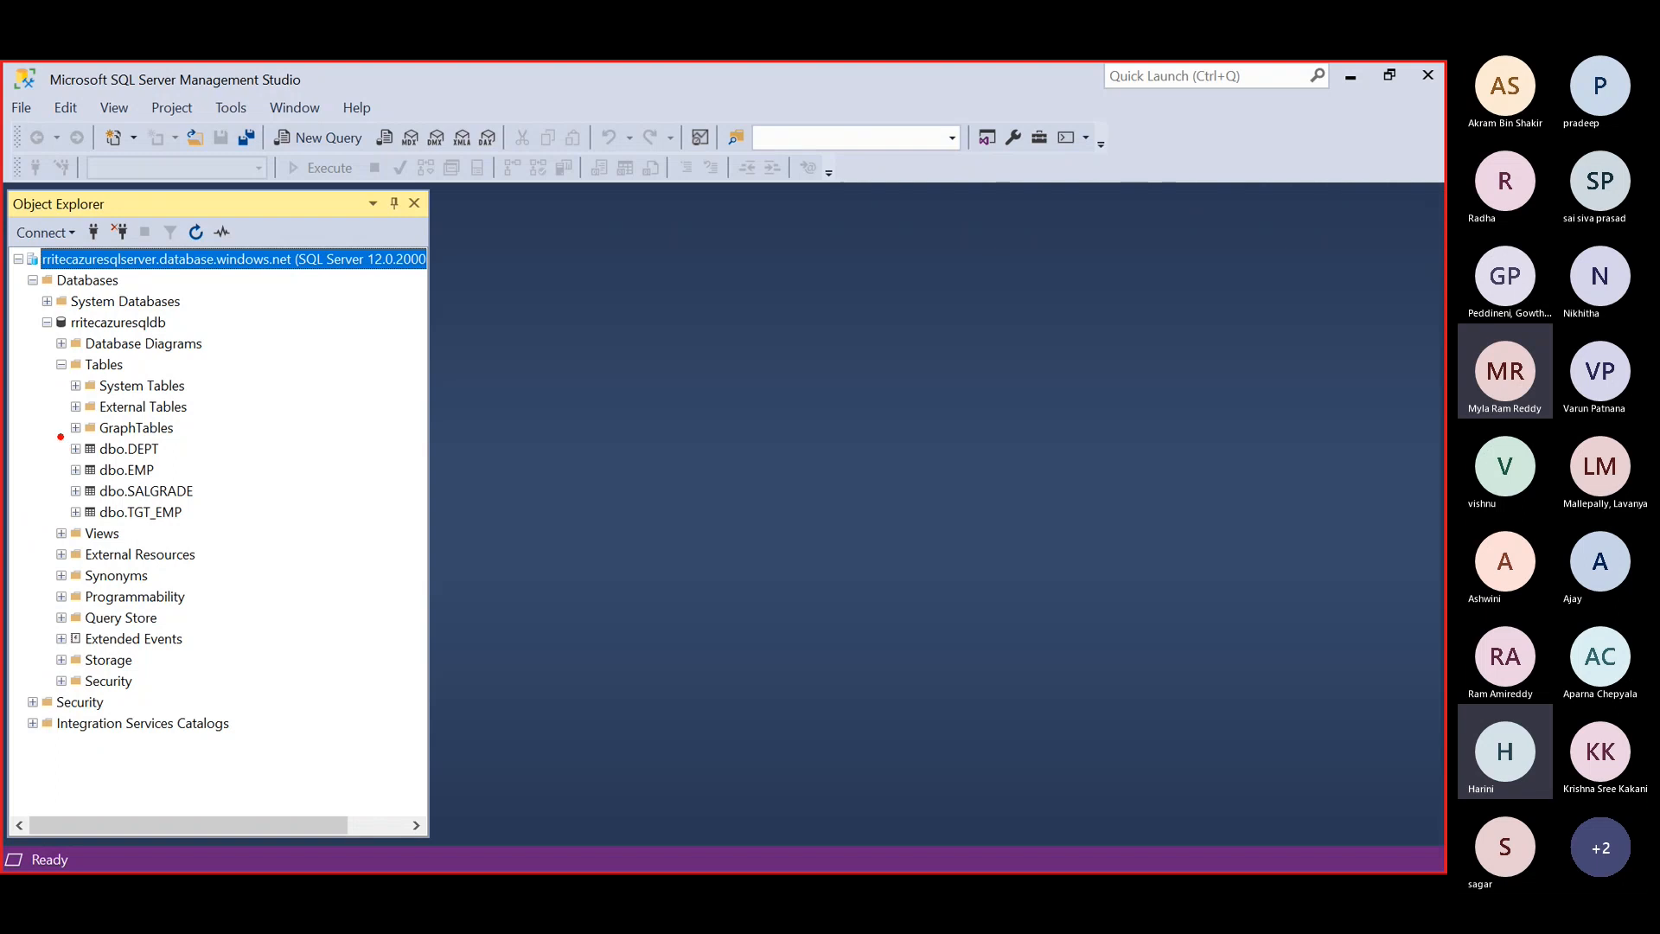
Step: Draw a red box around the four dbo tables and handwrite TEMP beside it
mouse_move(60, 437)
mouse_down()
mouse_move(213, 481)
mouse_move(284, 543)
mouse_up()
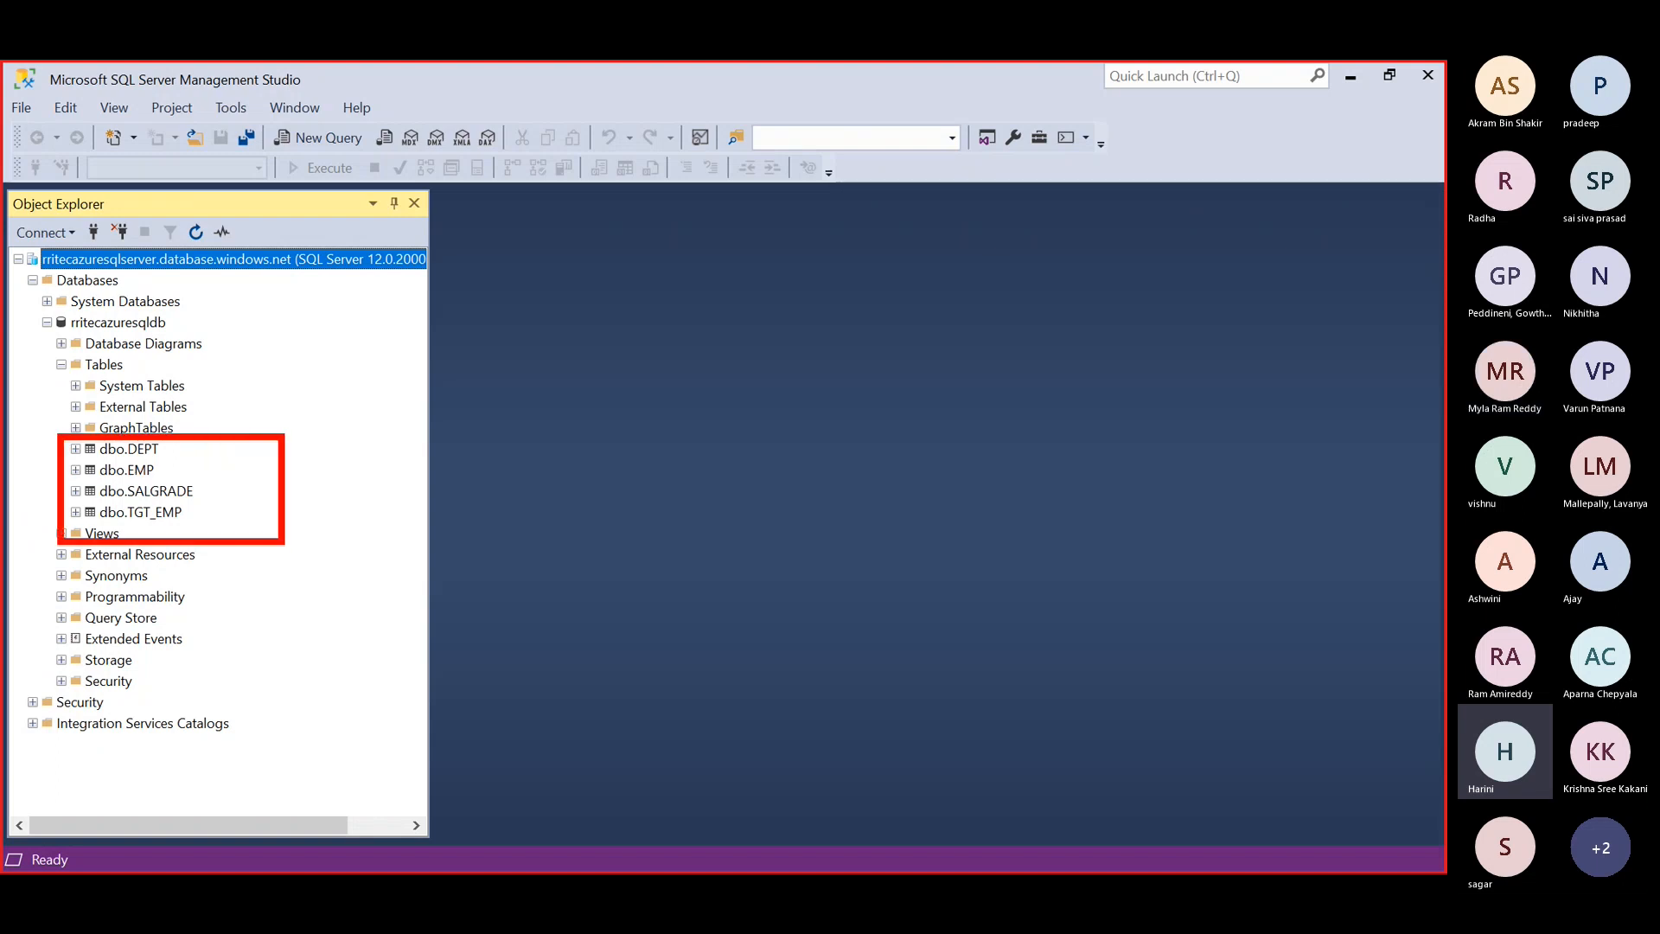
drag(377, 440, 397, 536)
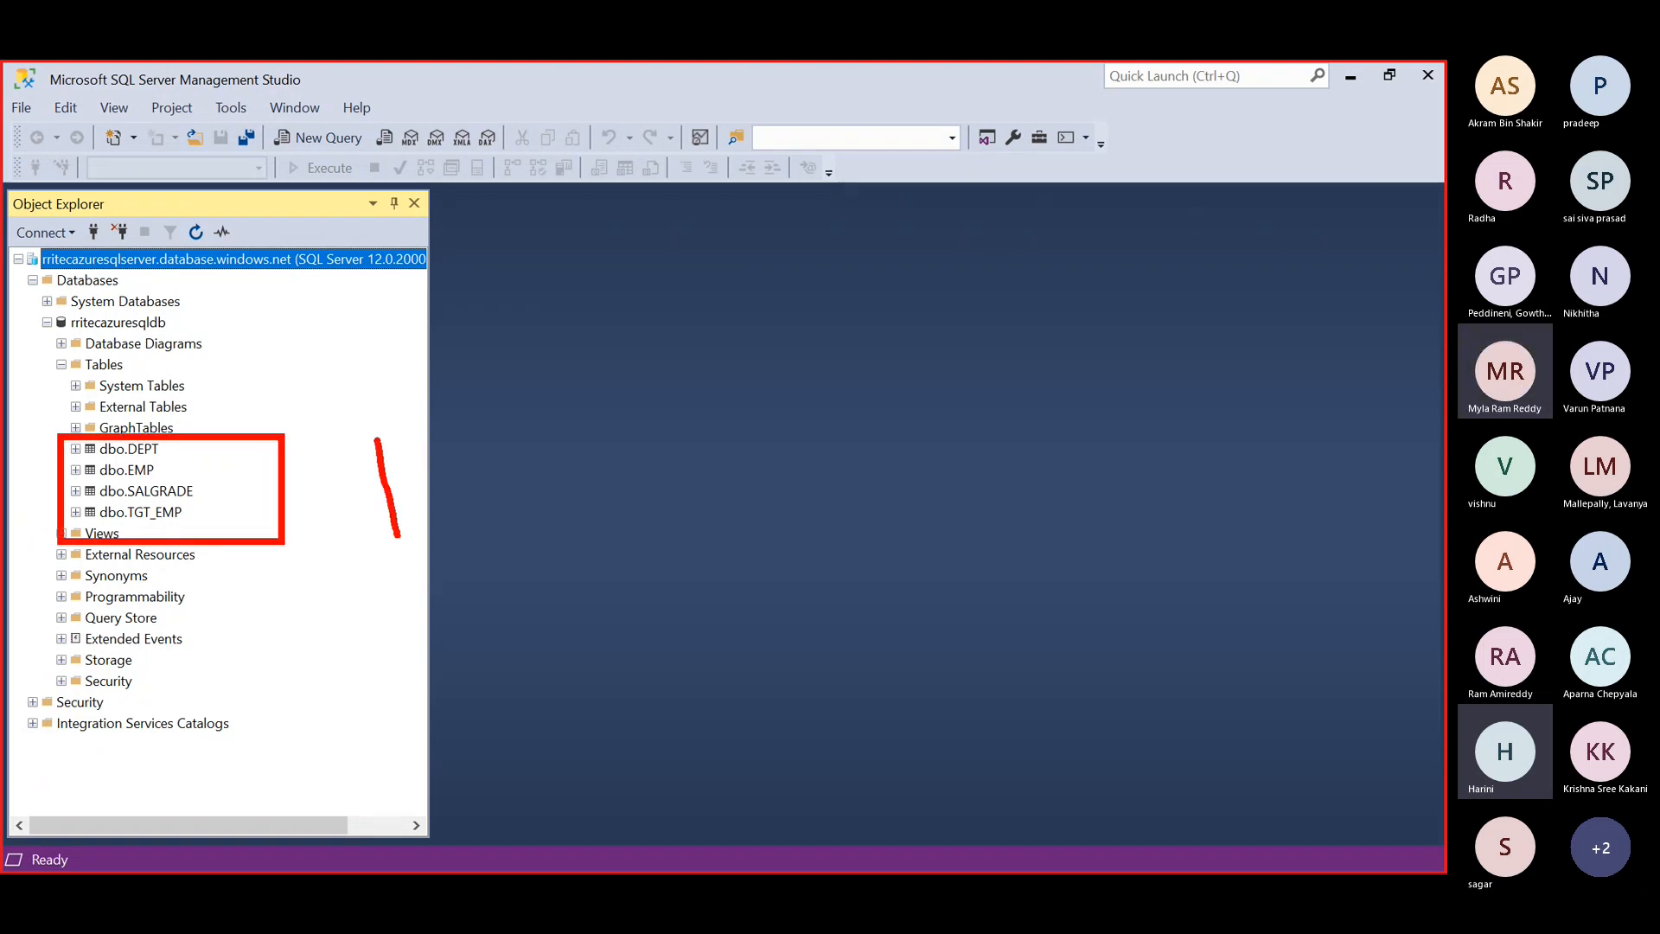
mouse_move(322, 447)
mouse_down()
mouse_move(391, 430)
mouse_move(446, 498)
mouse_up()
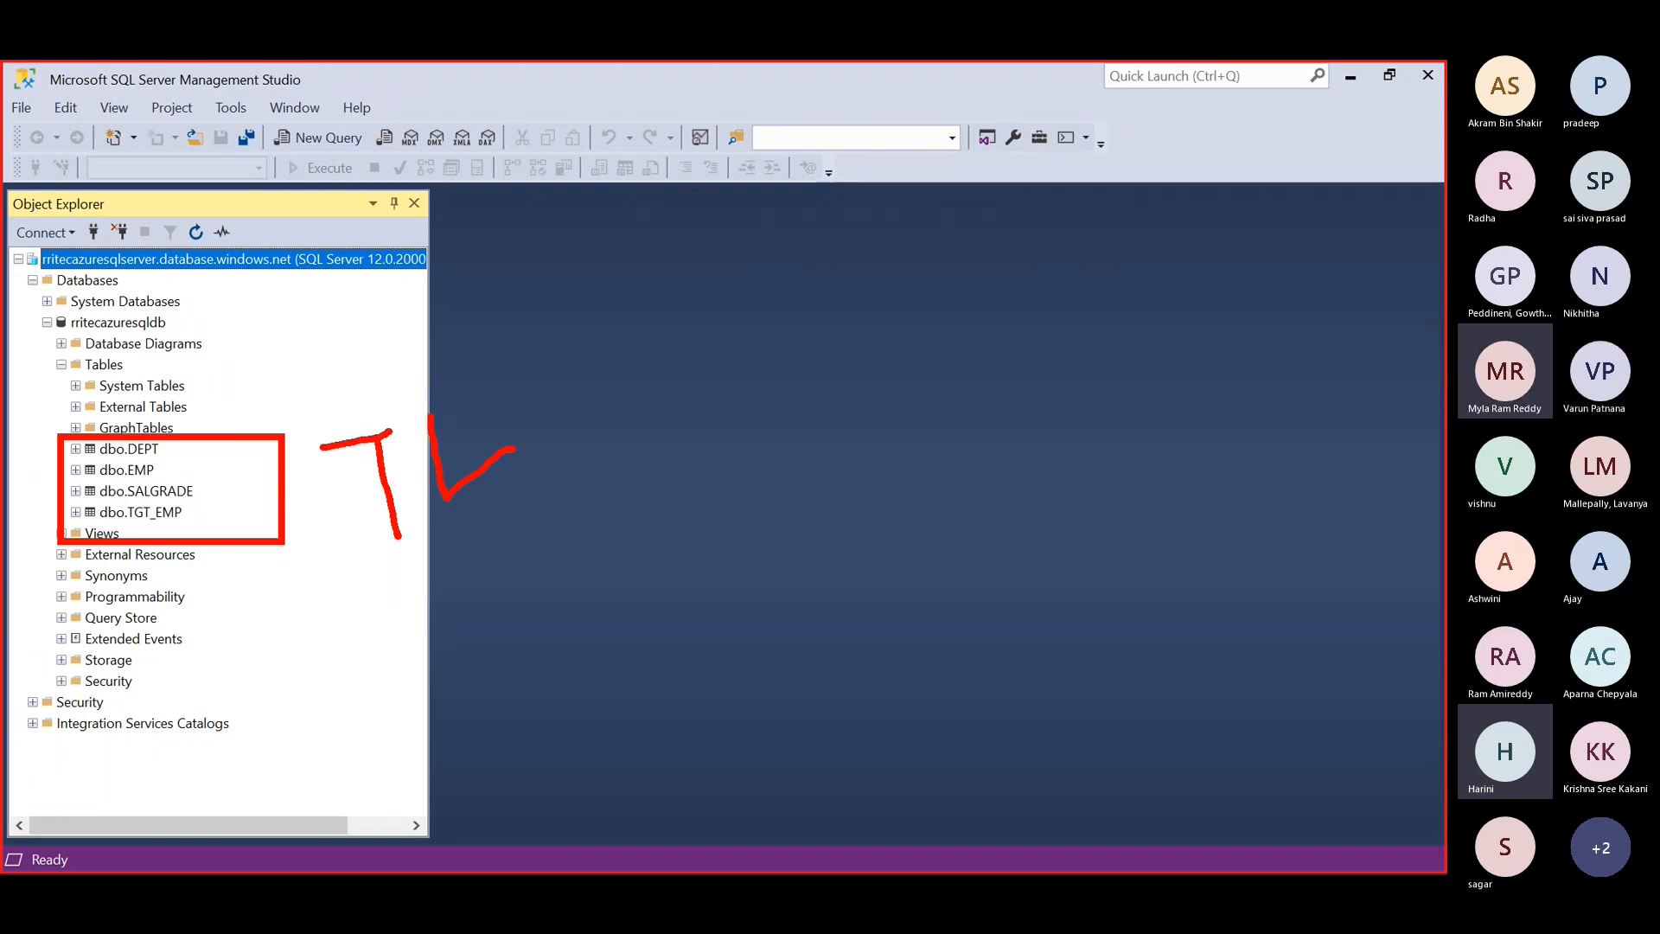
drag(430, 417, 467, 395)
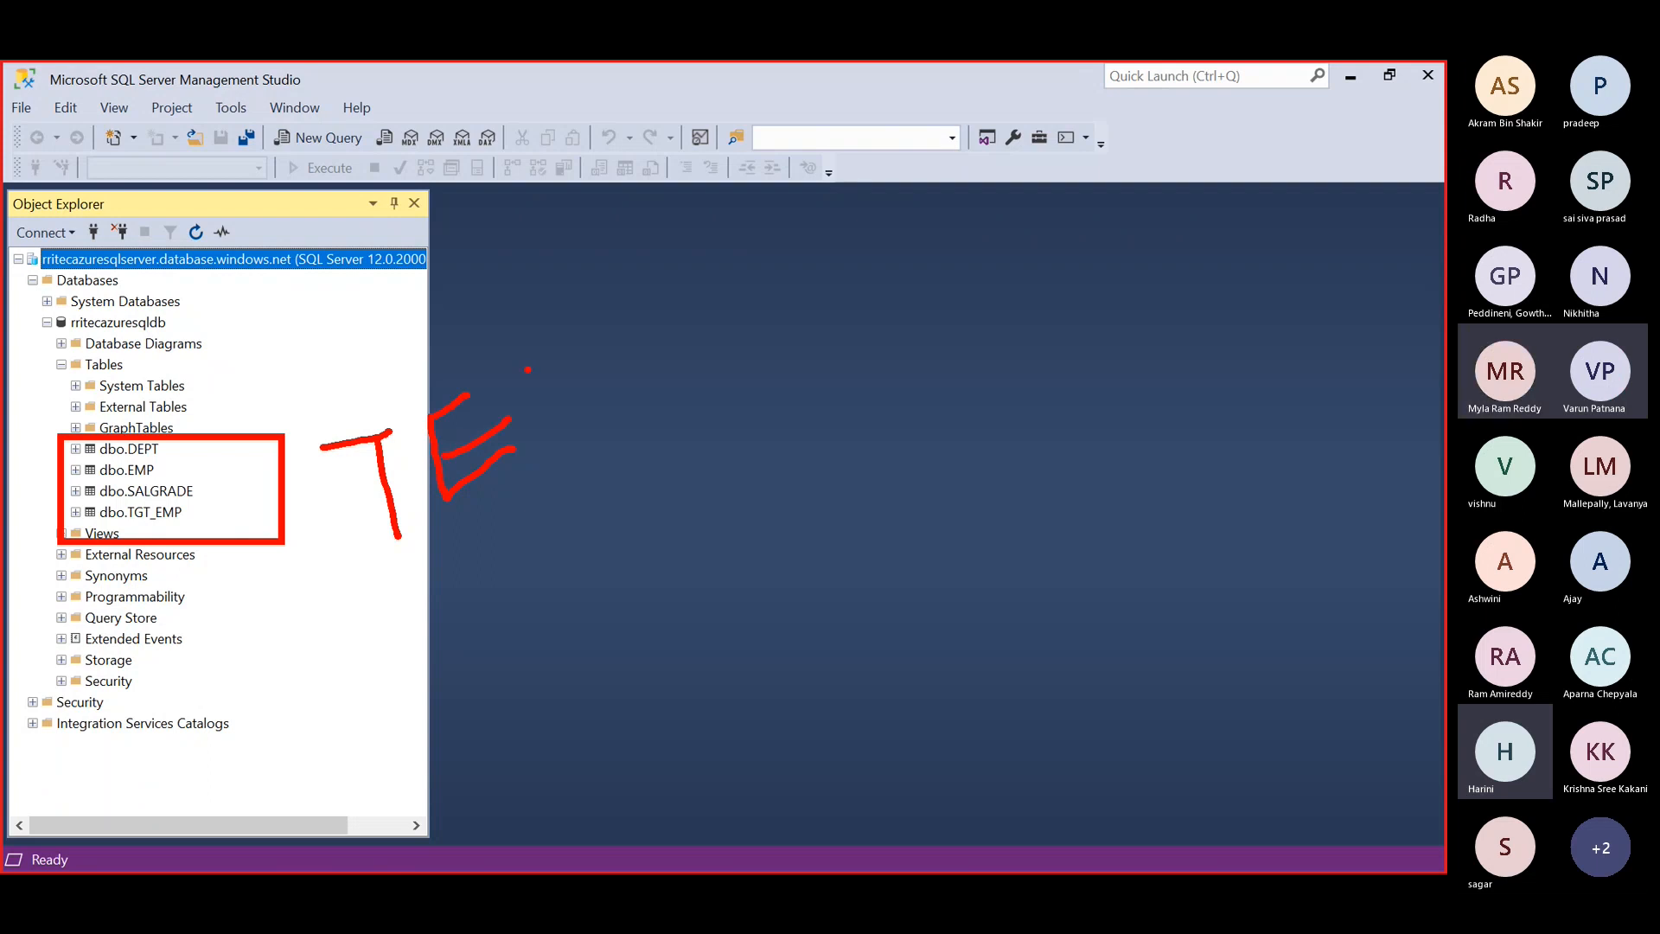
drag(527, 370, 560, 443)
drag(570, 363, 616, 408)
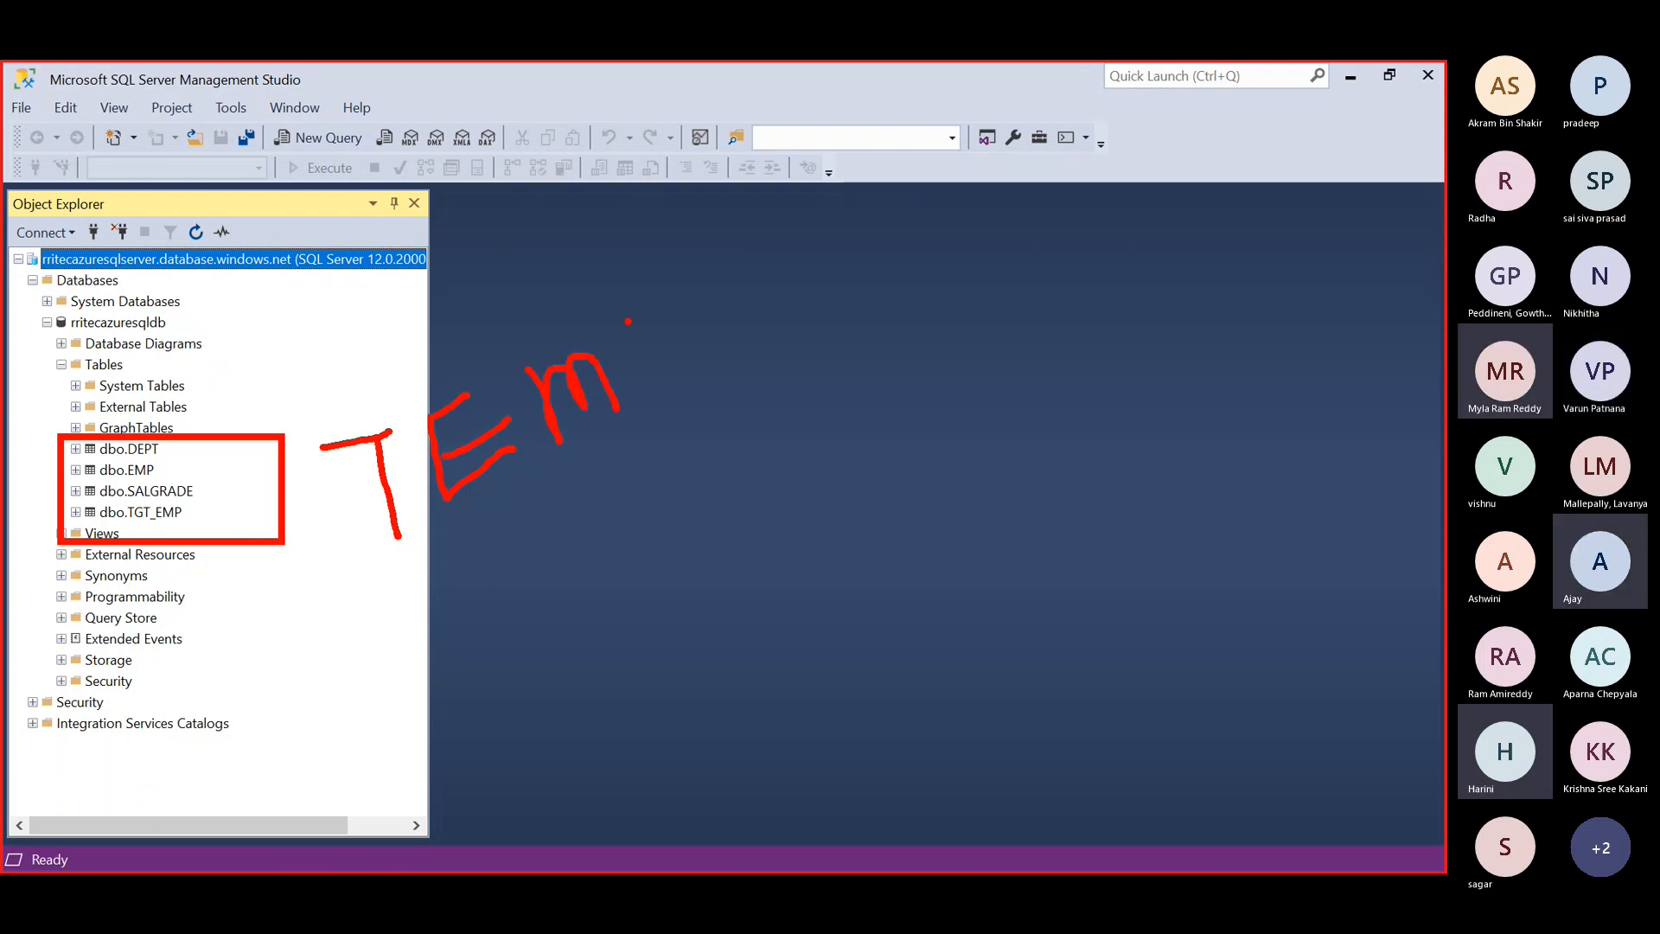
mouse_move(629, 322)
mouse_down()
mouse_move(646, 356)
mouse_move(662, 344)
mouse_up()
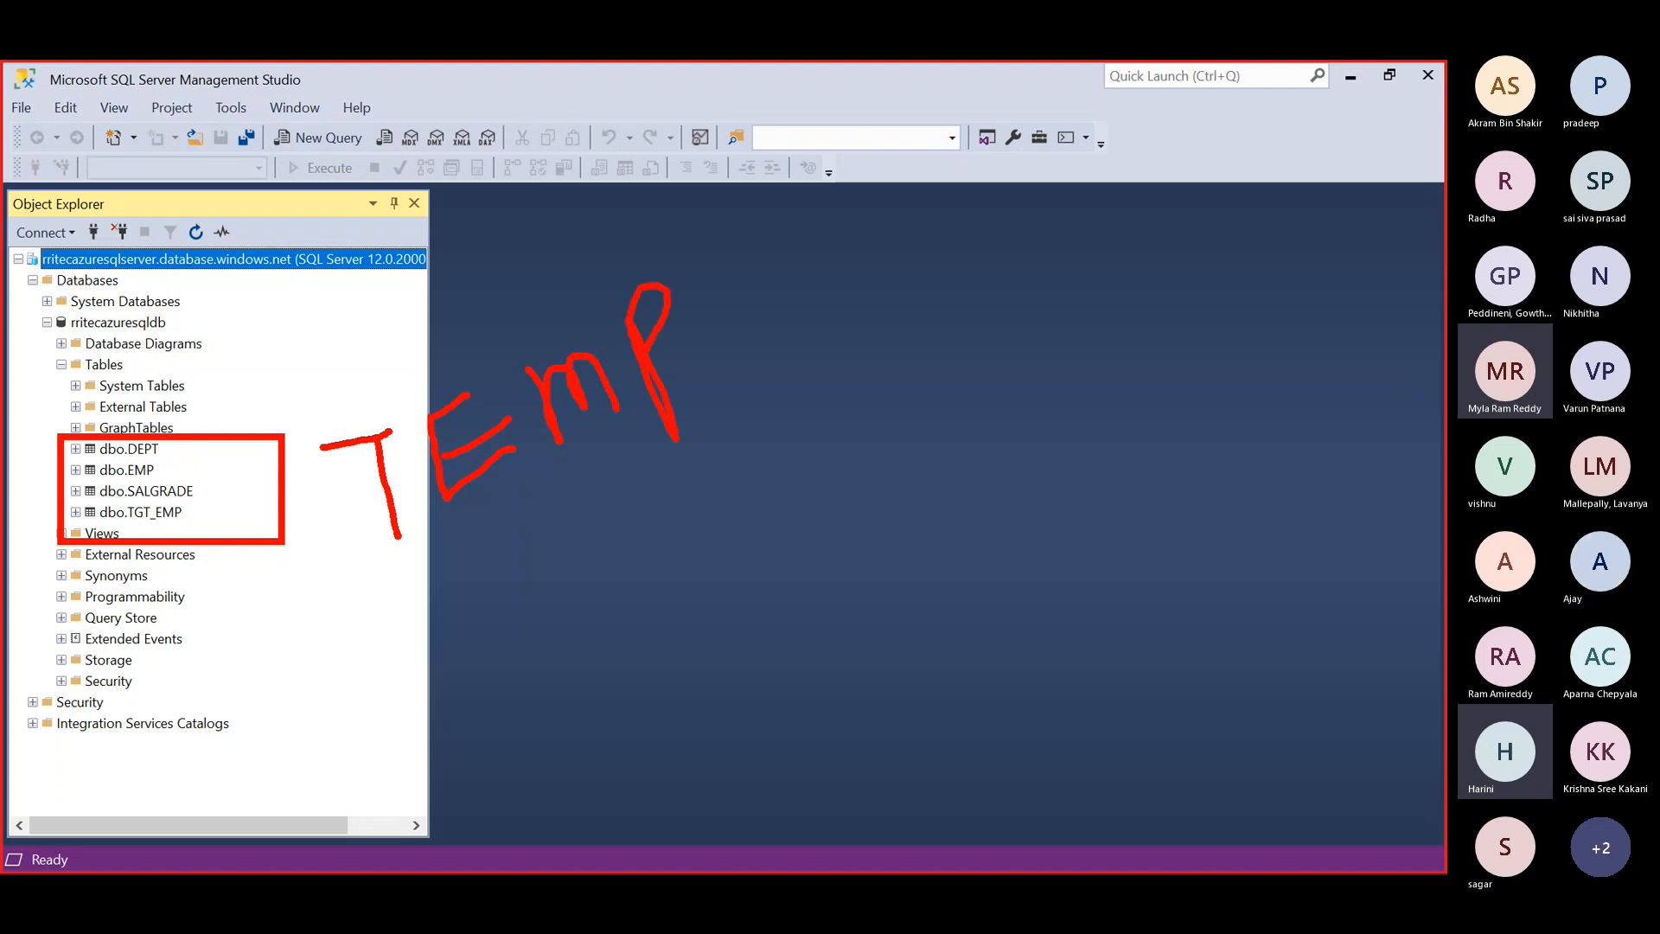
Step: Return to Chrome's rritecadf Data Factory tab showing src_ds_emp and tgt_ds_temp in resources
key(alt+Tab)
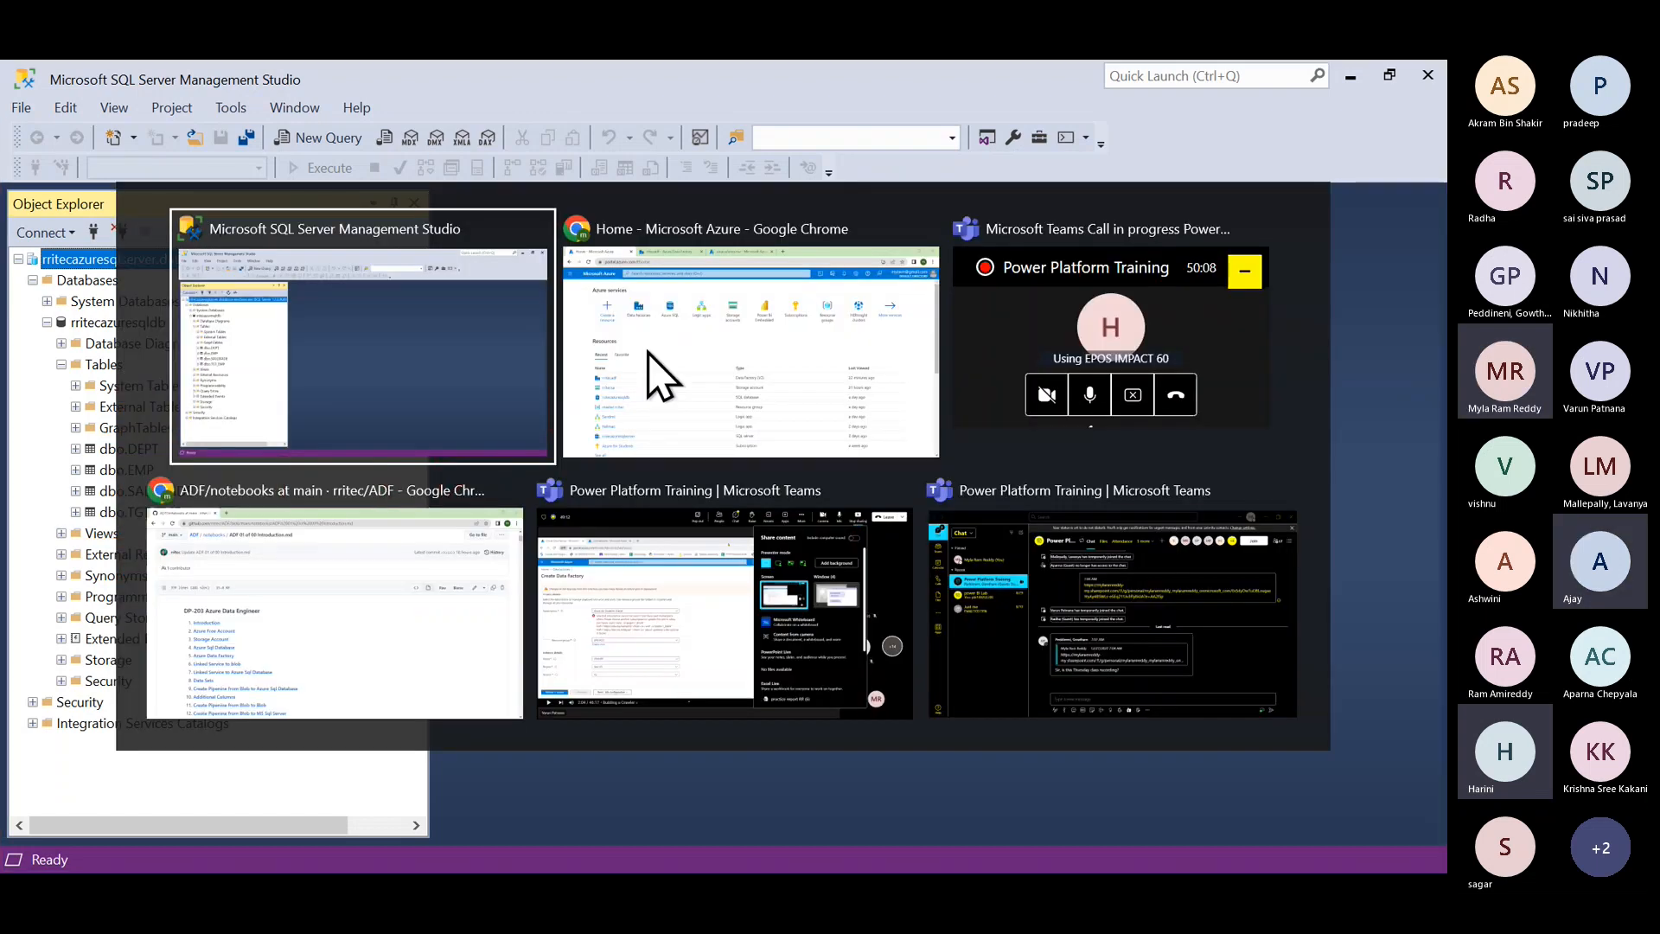
click(657, 376)
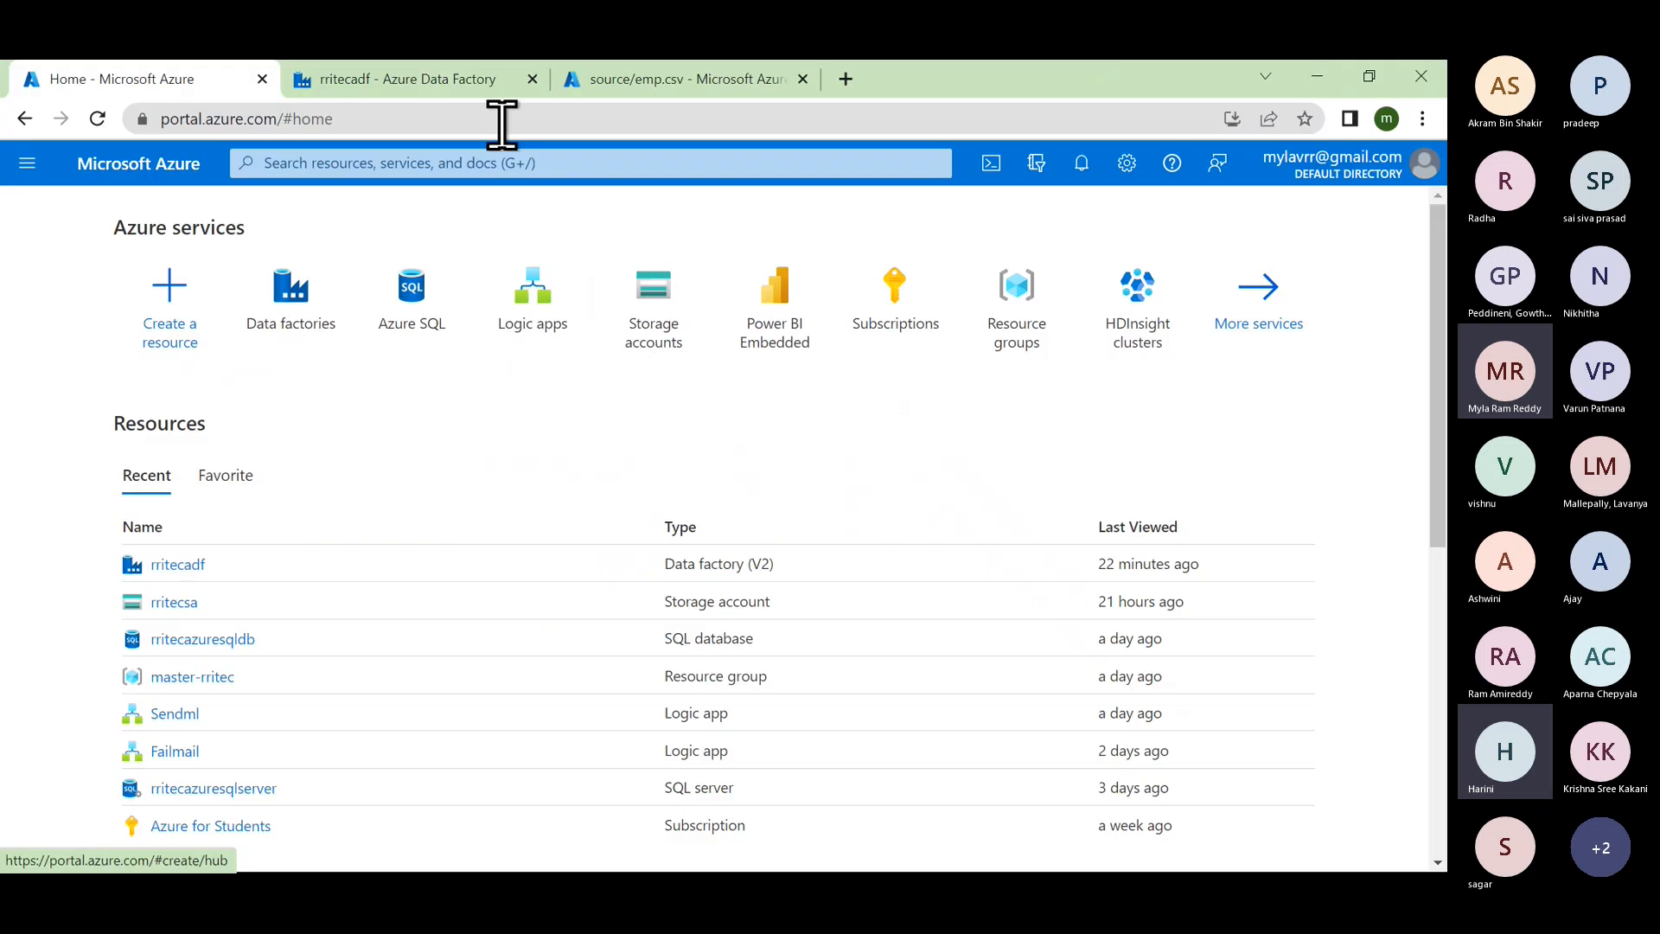
click(637, 78)
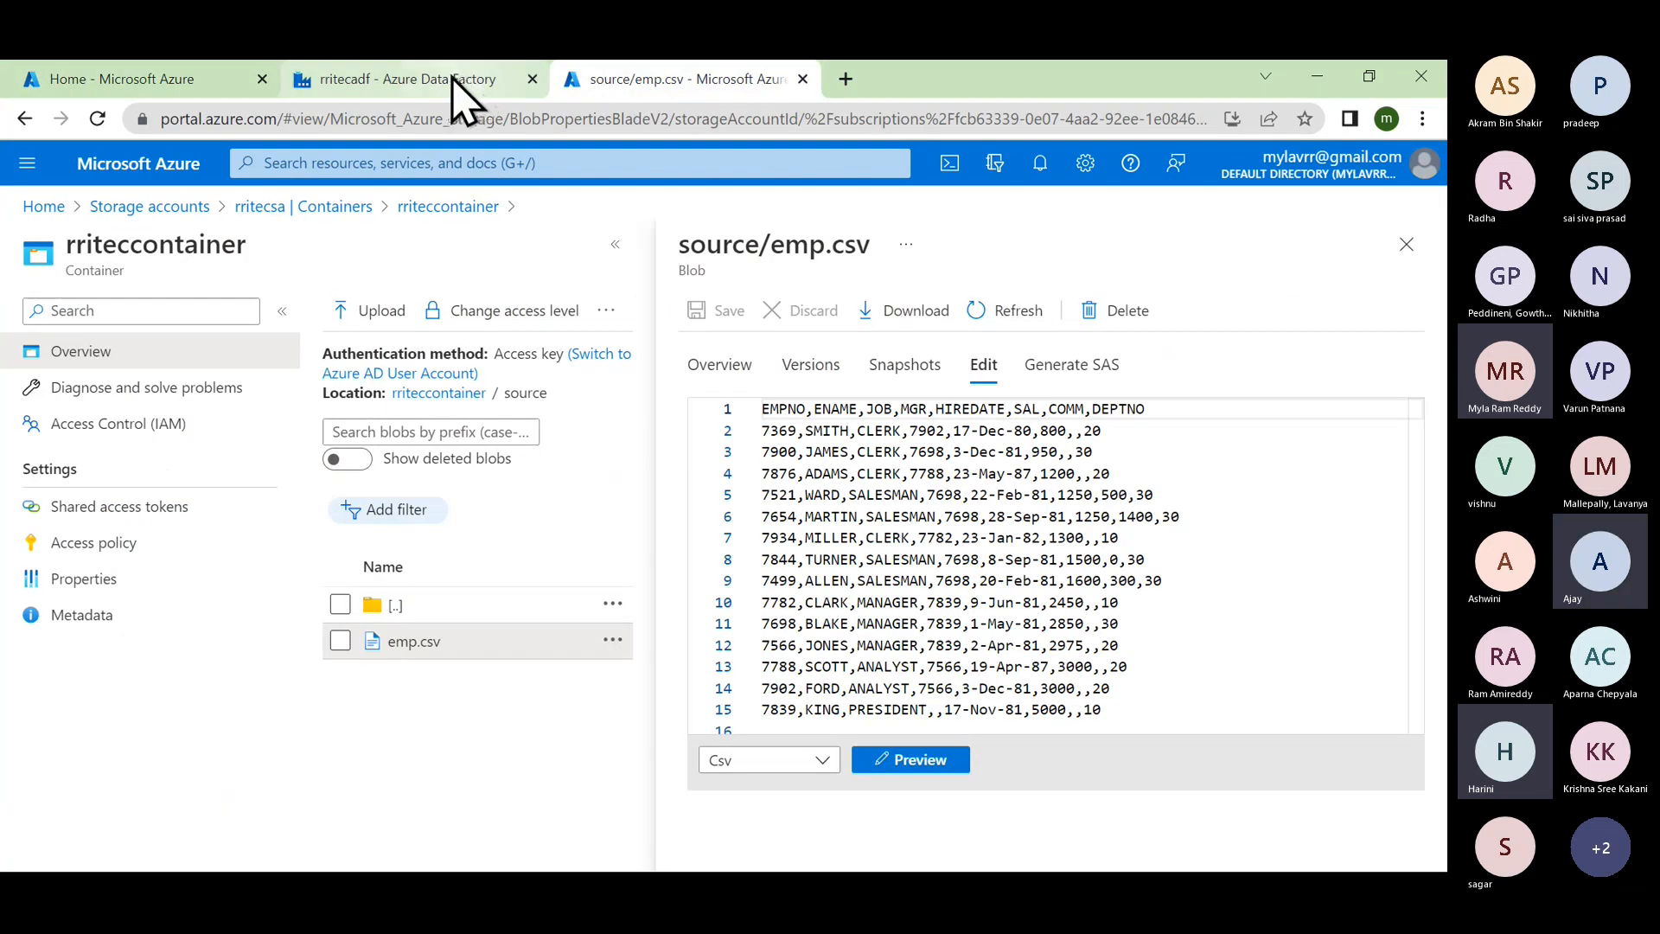
click(456, 81)
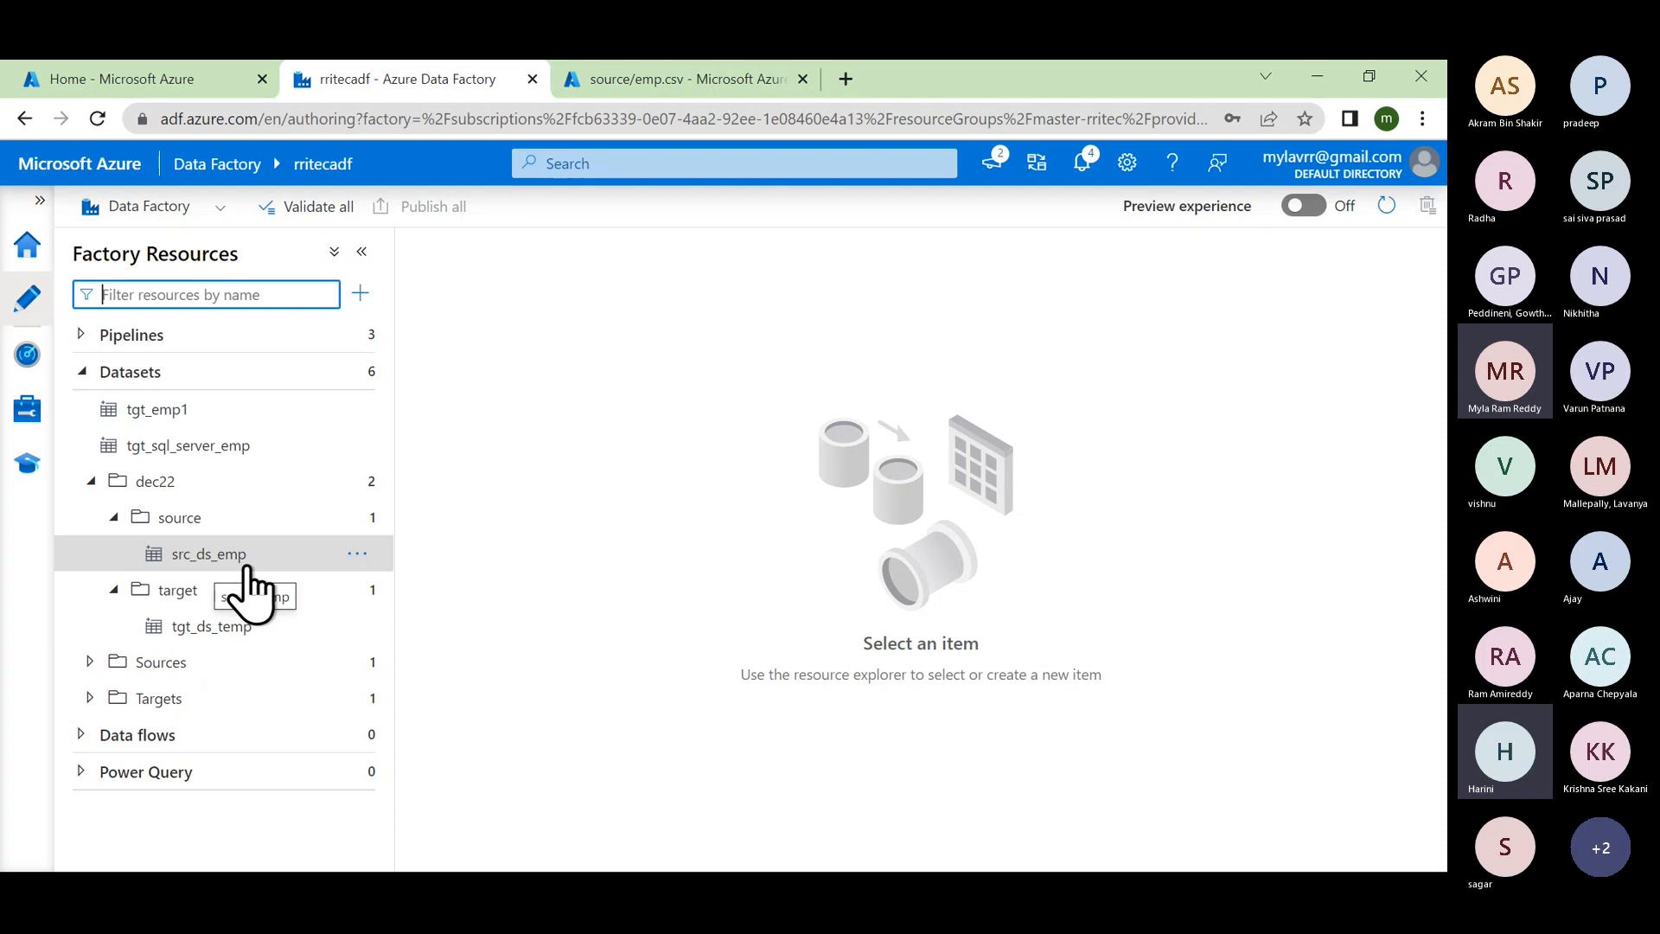
key(alt+Tab)
key(alt+Tab)
key(alt+Tab)
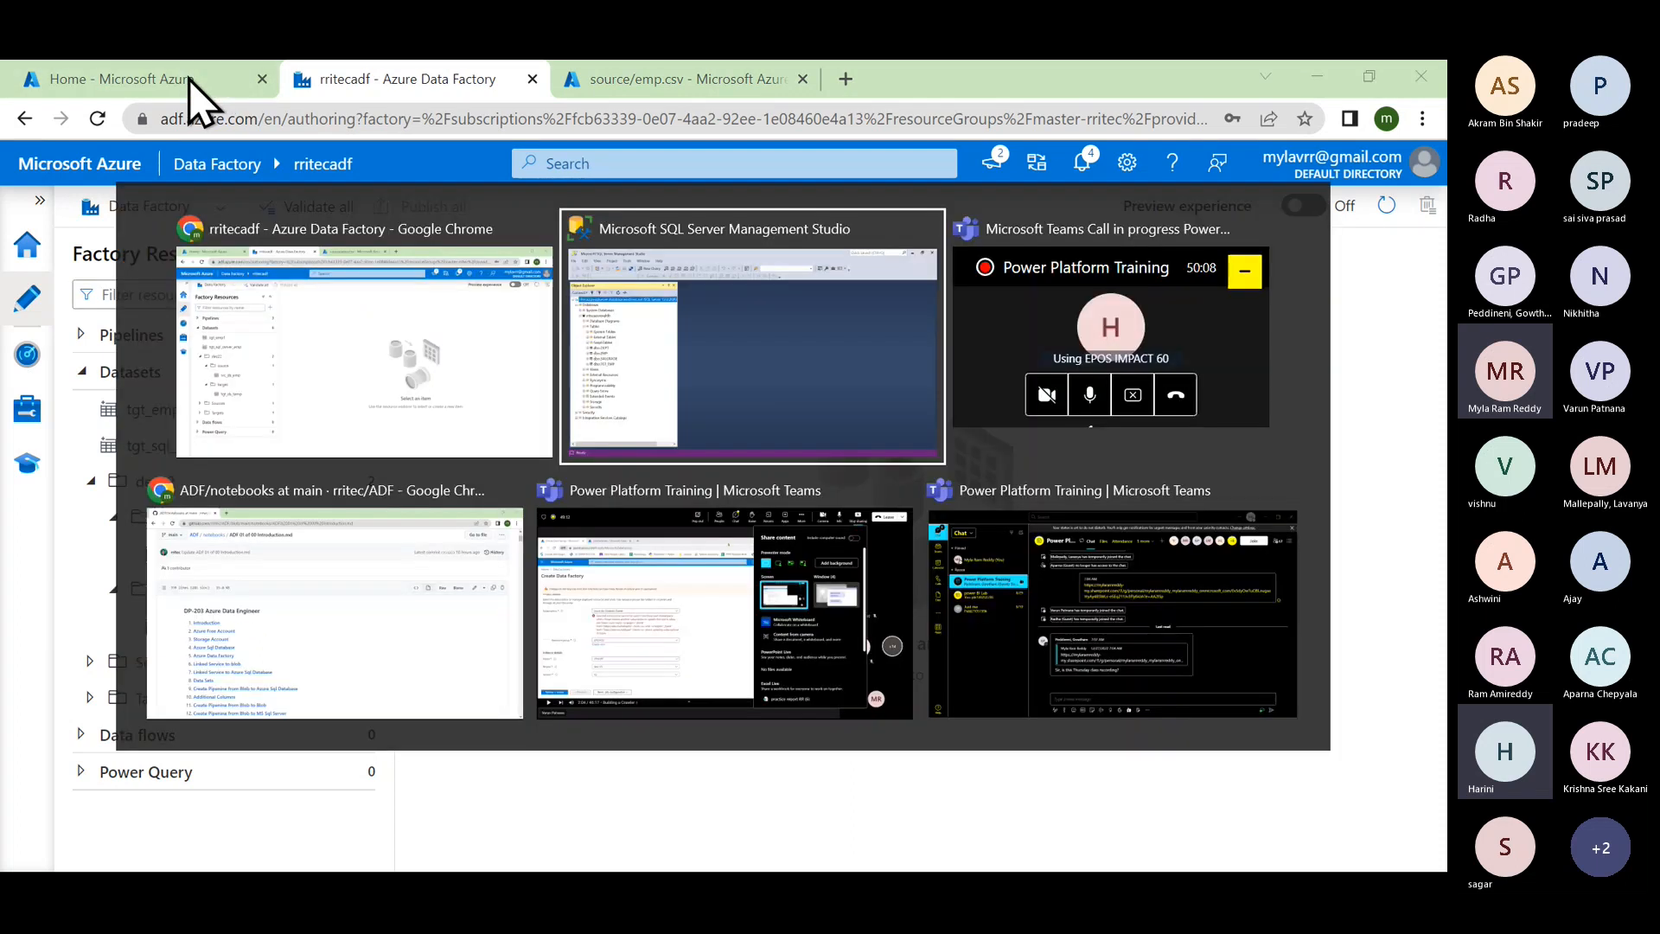
Step: Jump to the Data Sets section of the GitHub lab notes and browse around it
scroll(648, 360, down, 1)
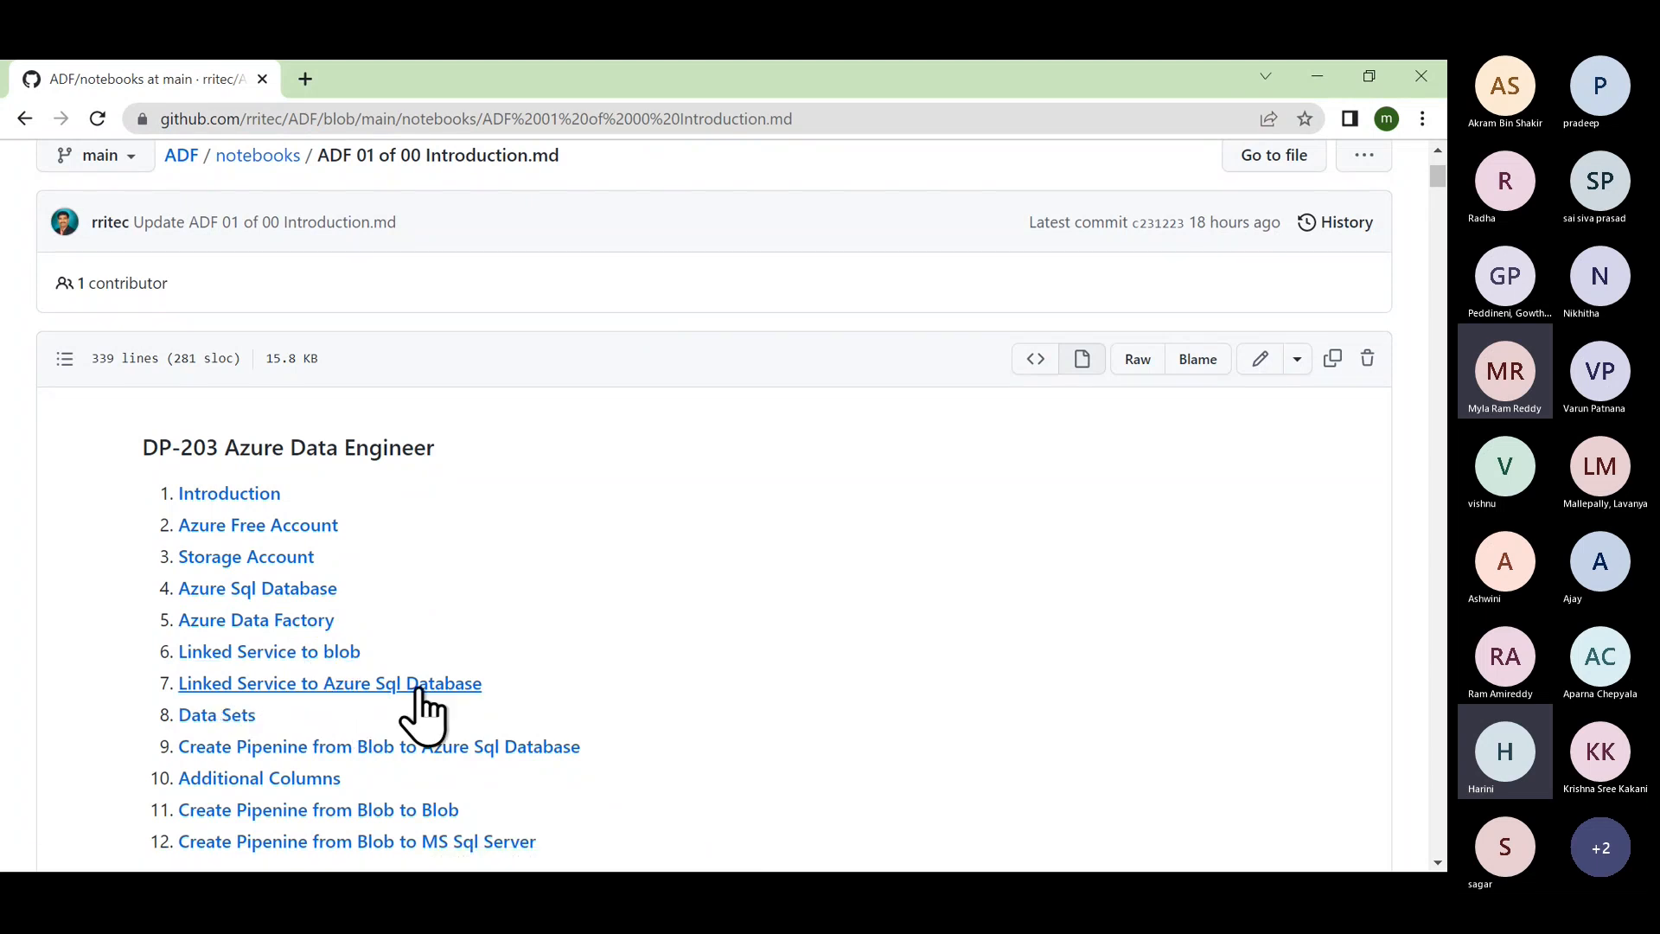
click(241, 744)
scroll(464, 588, down, 10)
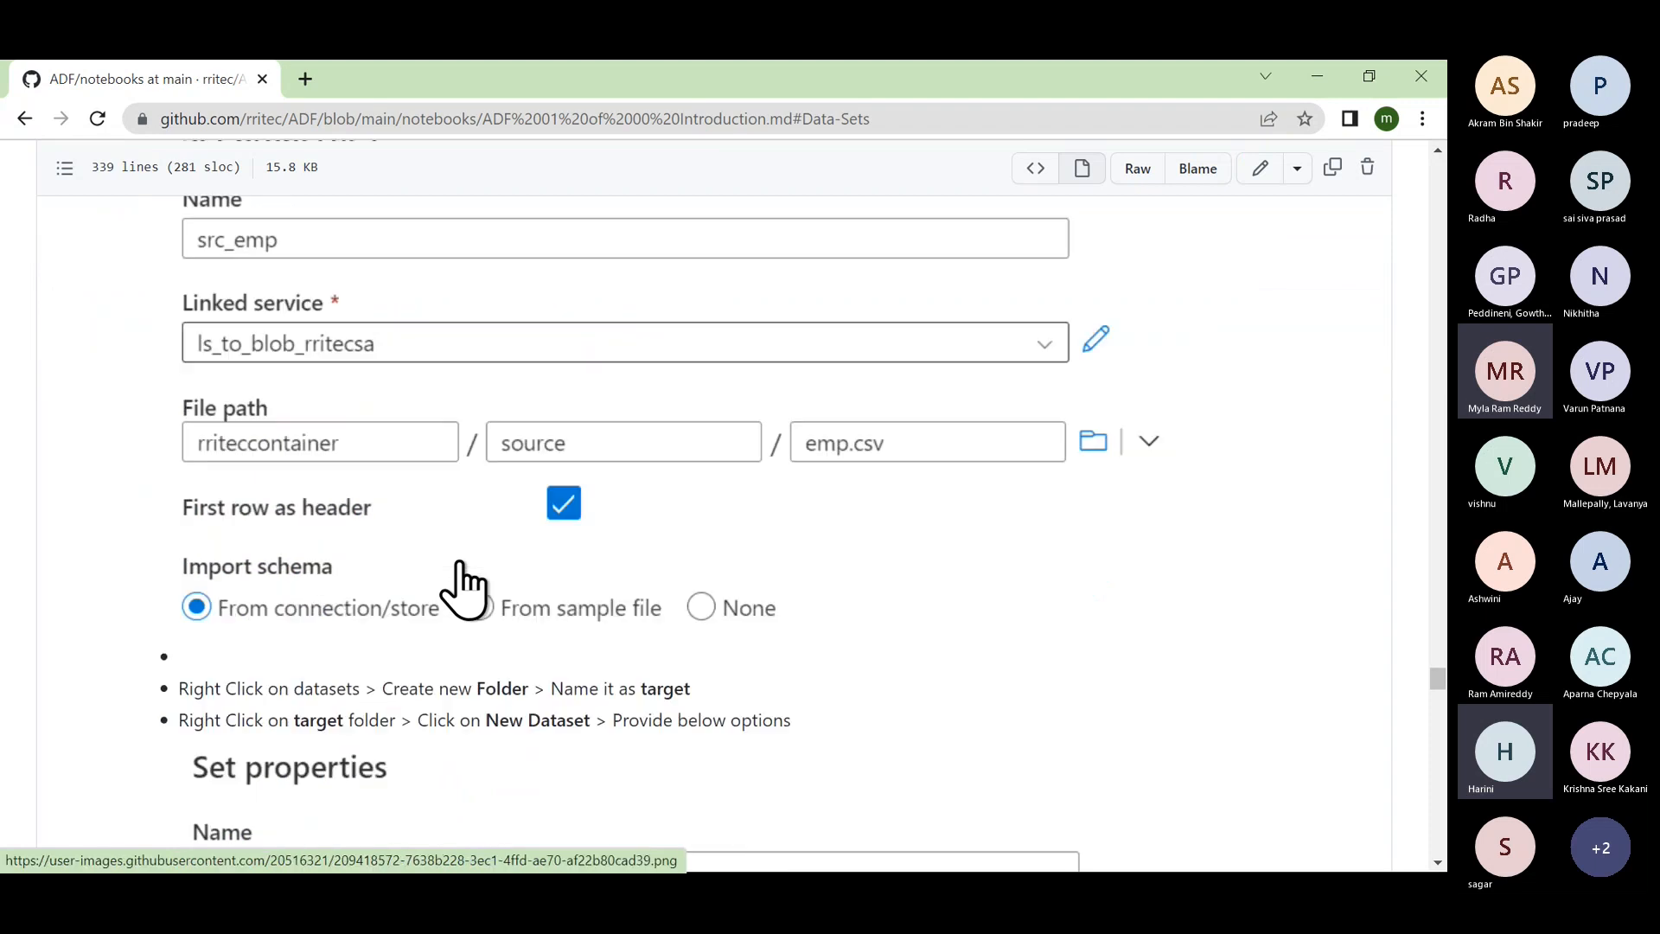
scroll(463, 586, down, 3)
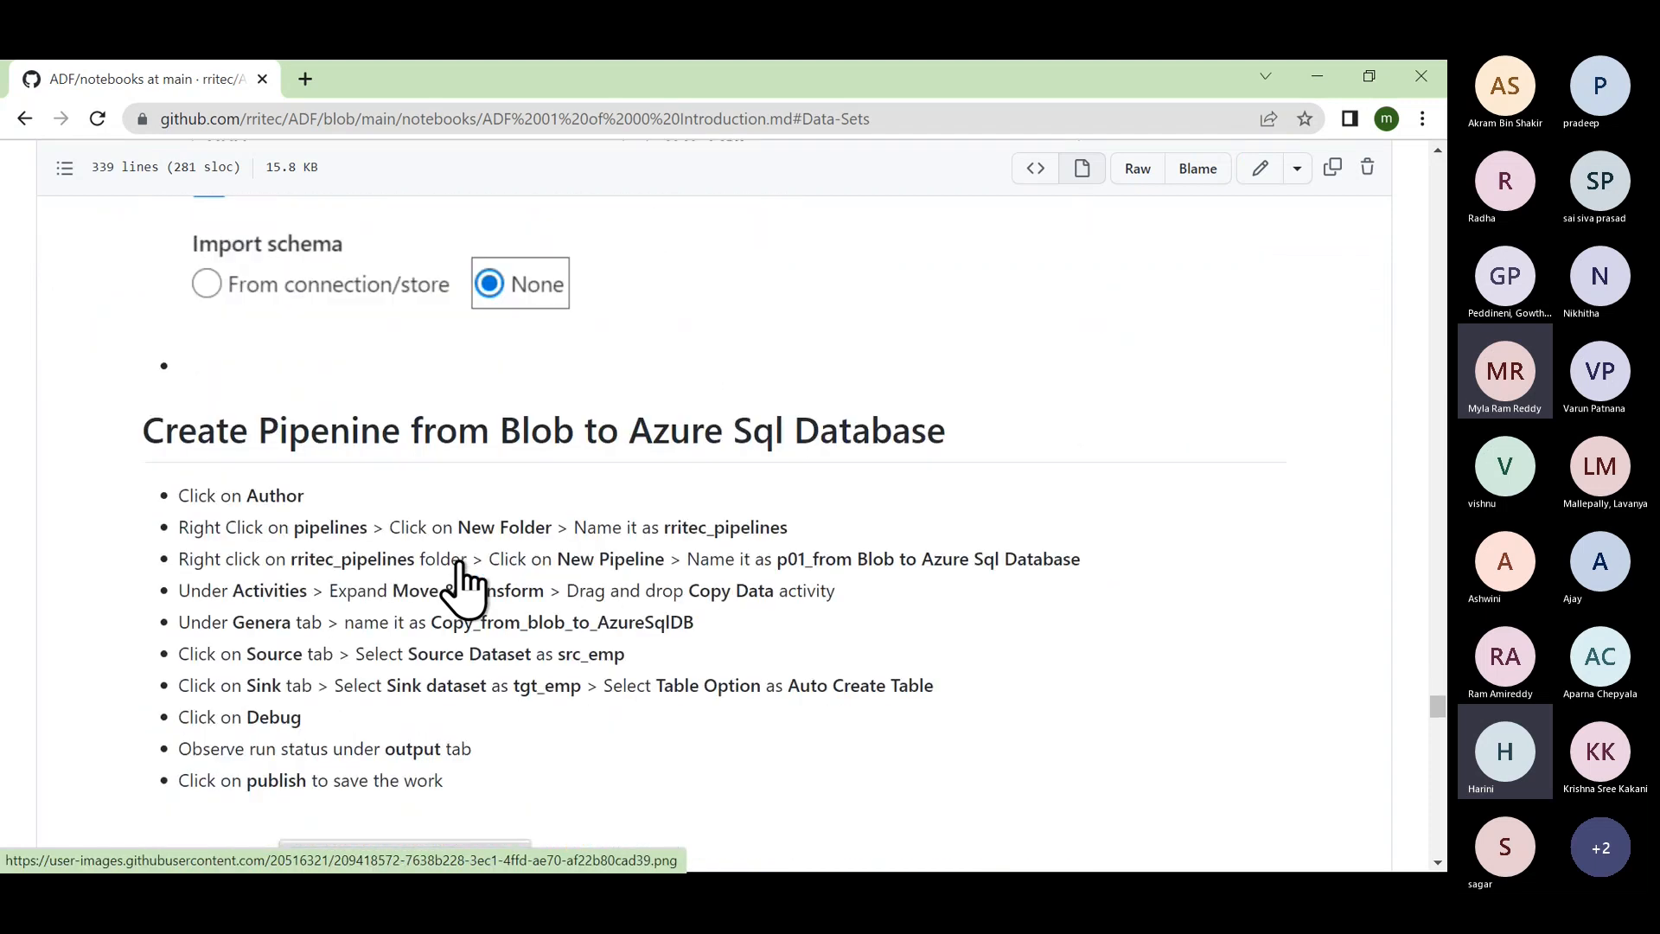
scroll(460, 560, up, 2)
scroll(541, 692, down, 8)
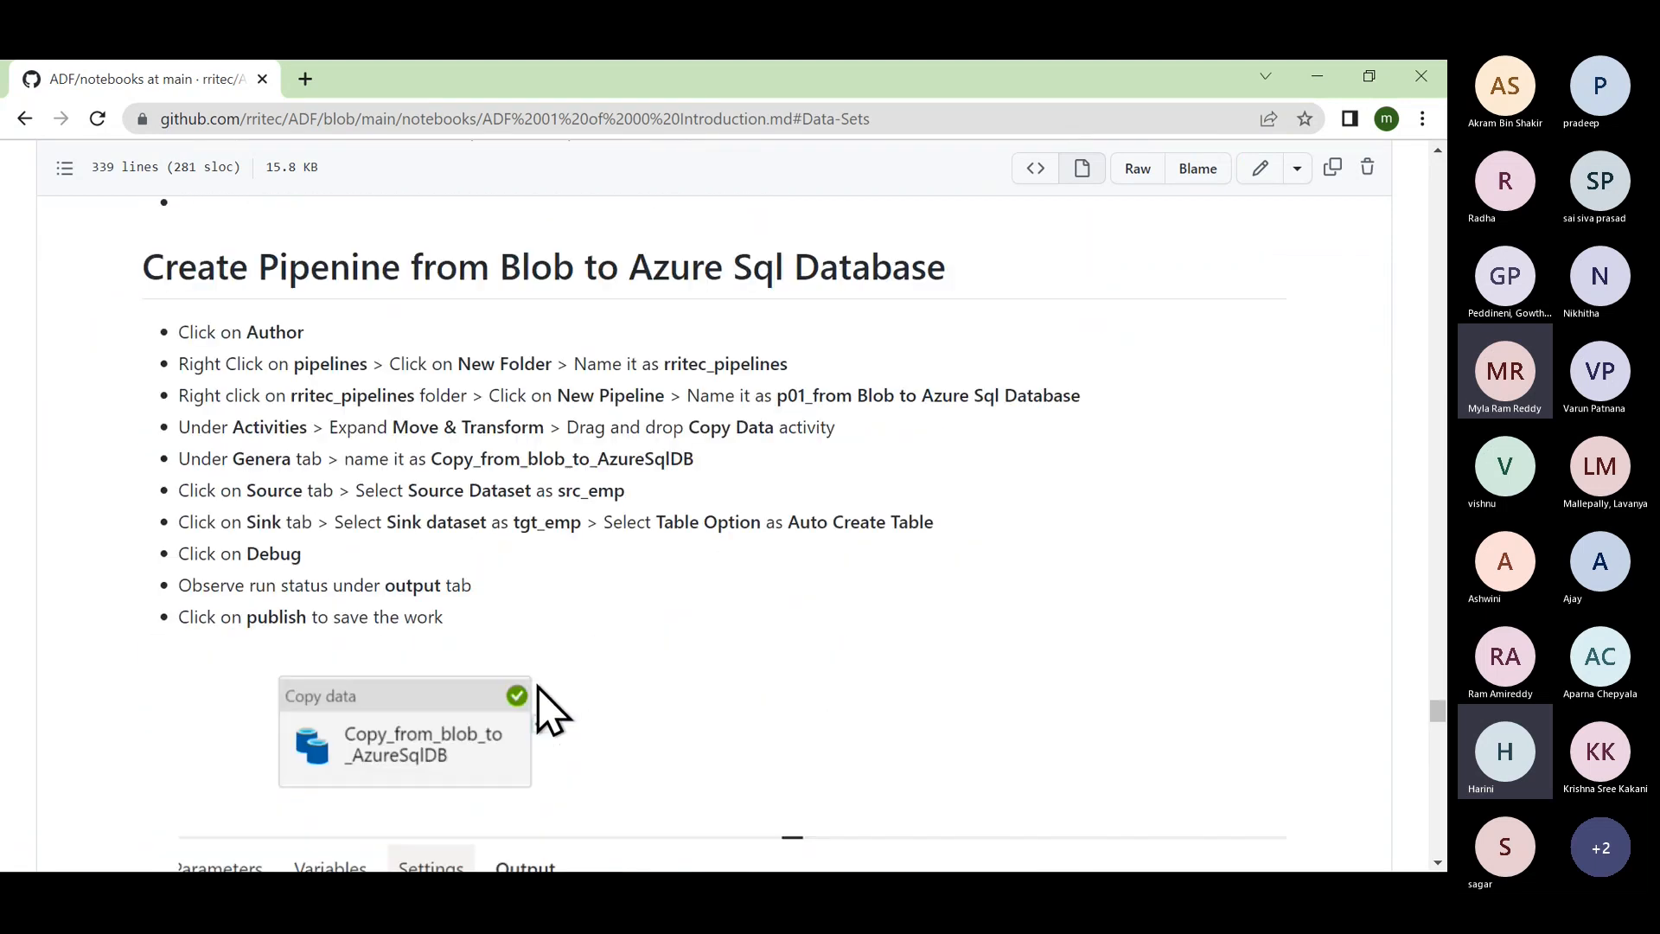
scroll(541, 714, up, 14)
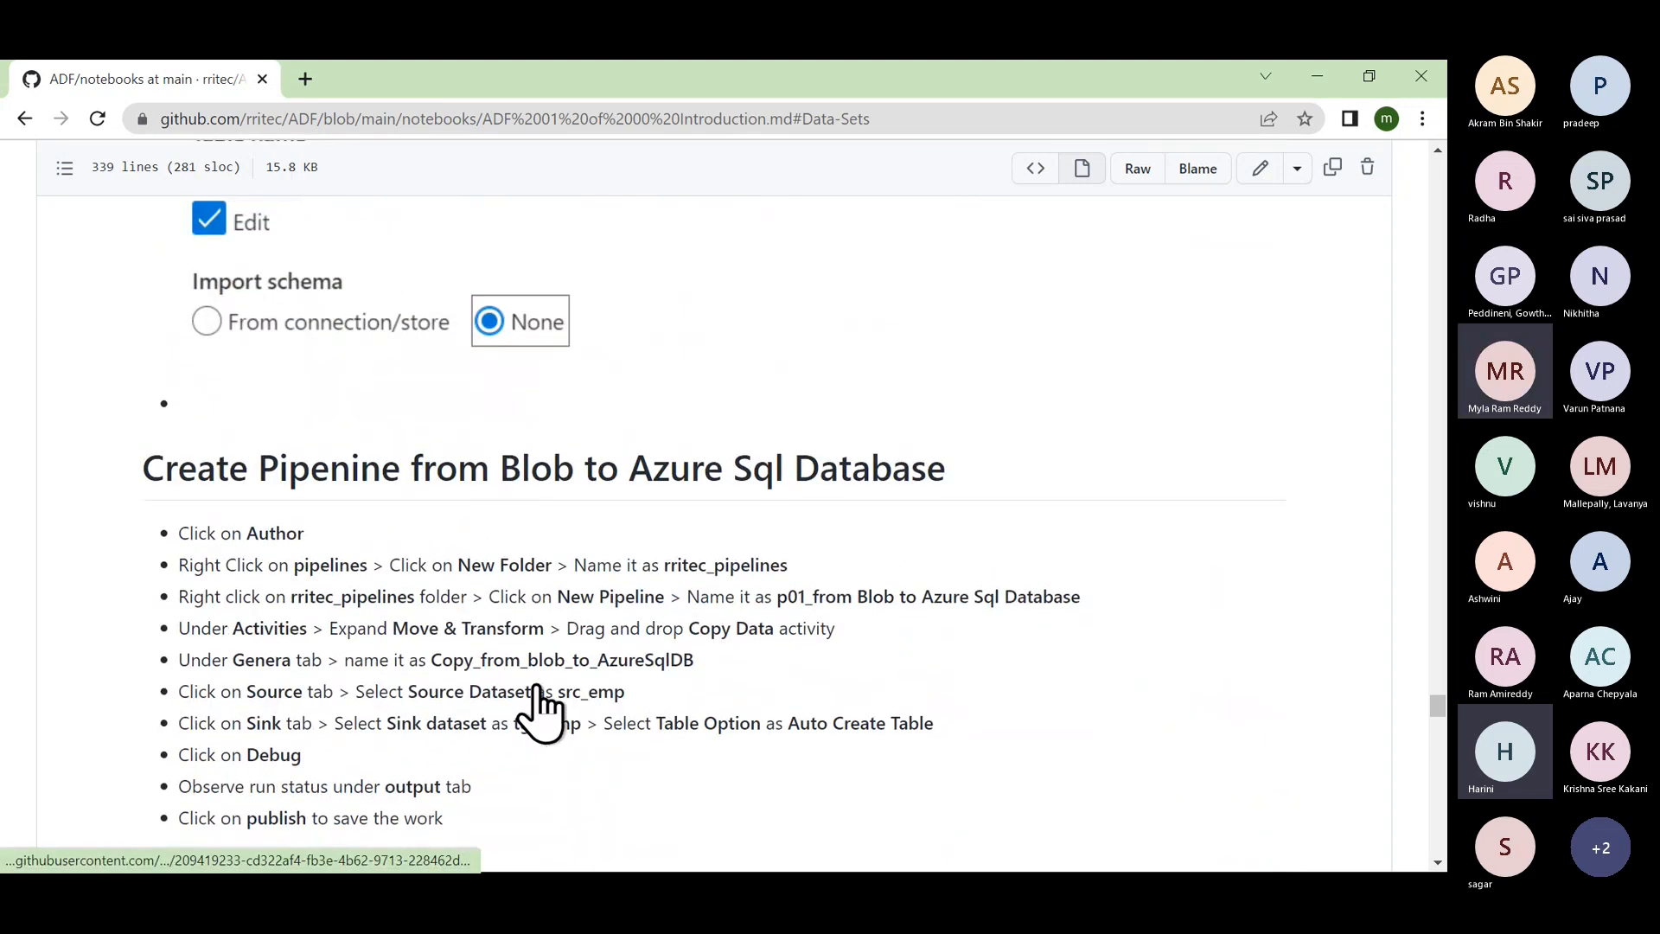
scroll(541, 713, up, 7)
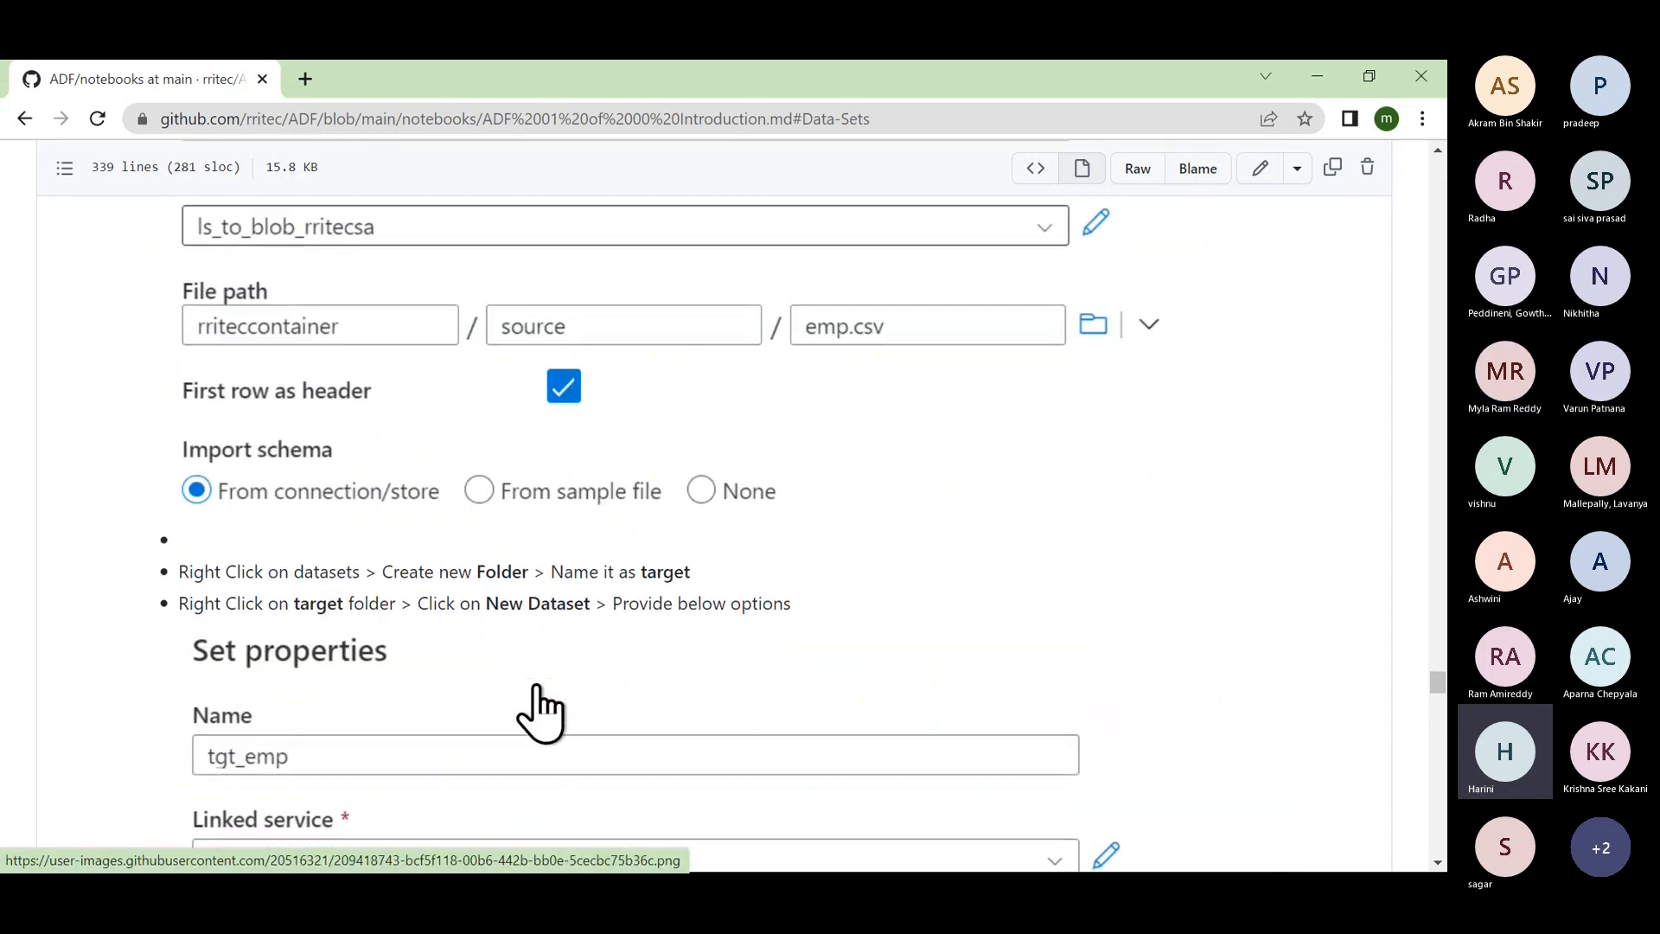
scroll(541, 714, up, 13)
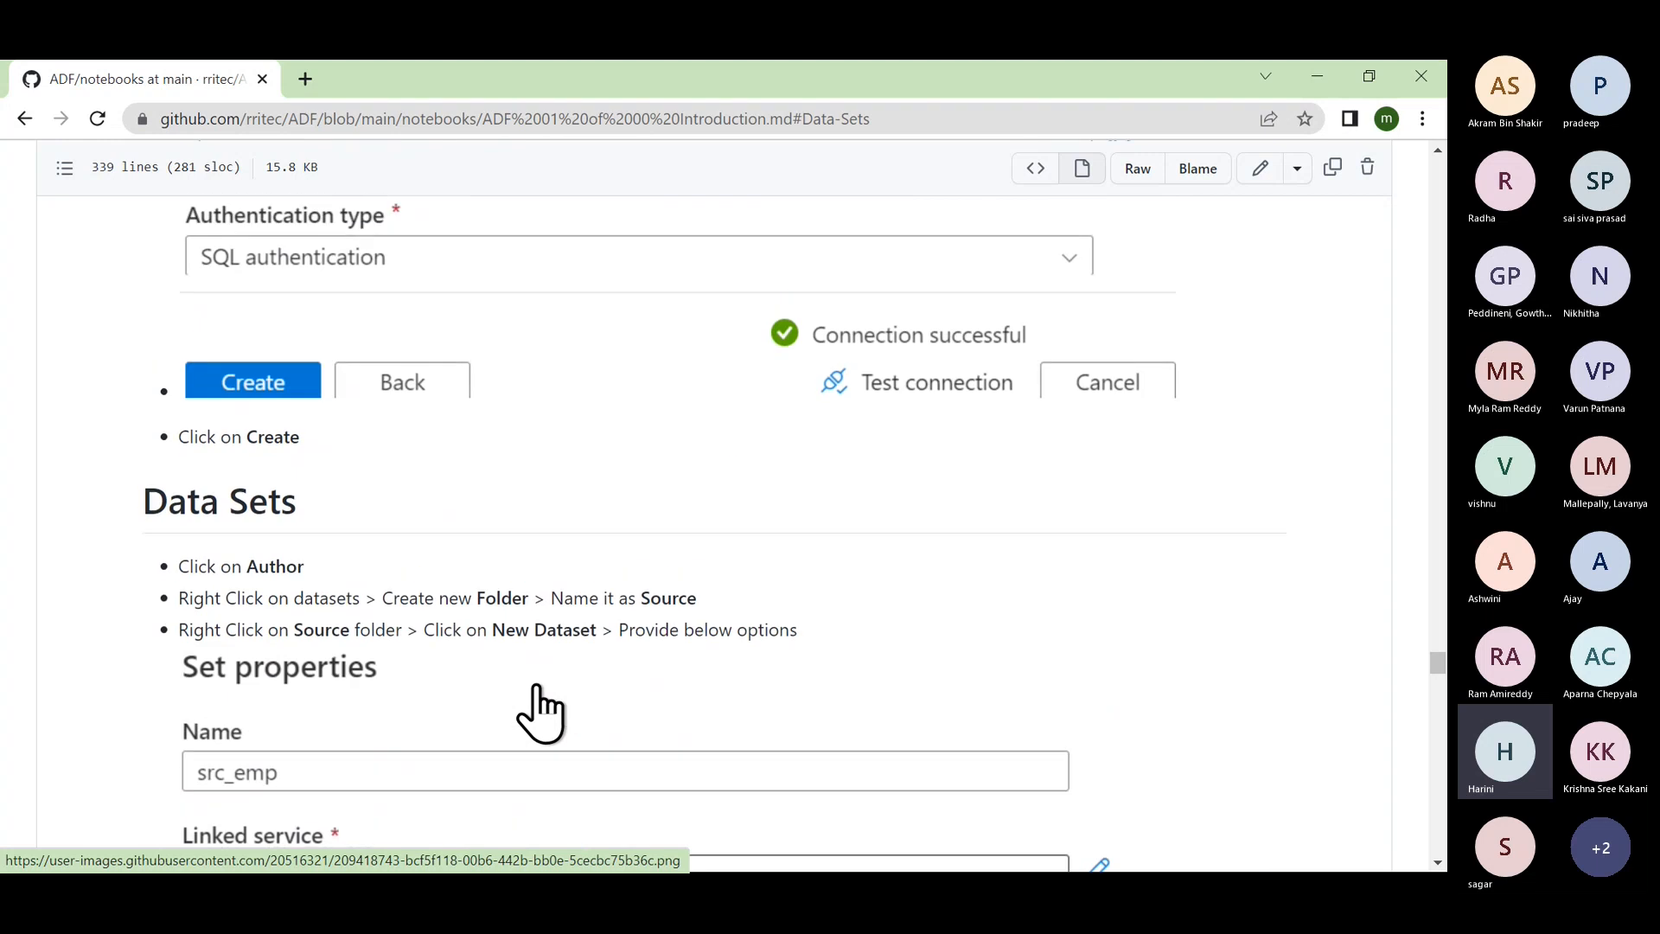
scroll(541, 714, up, 13)
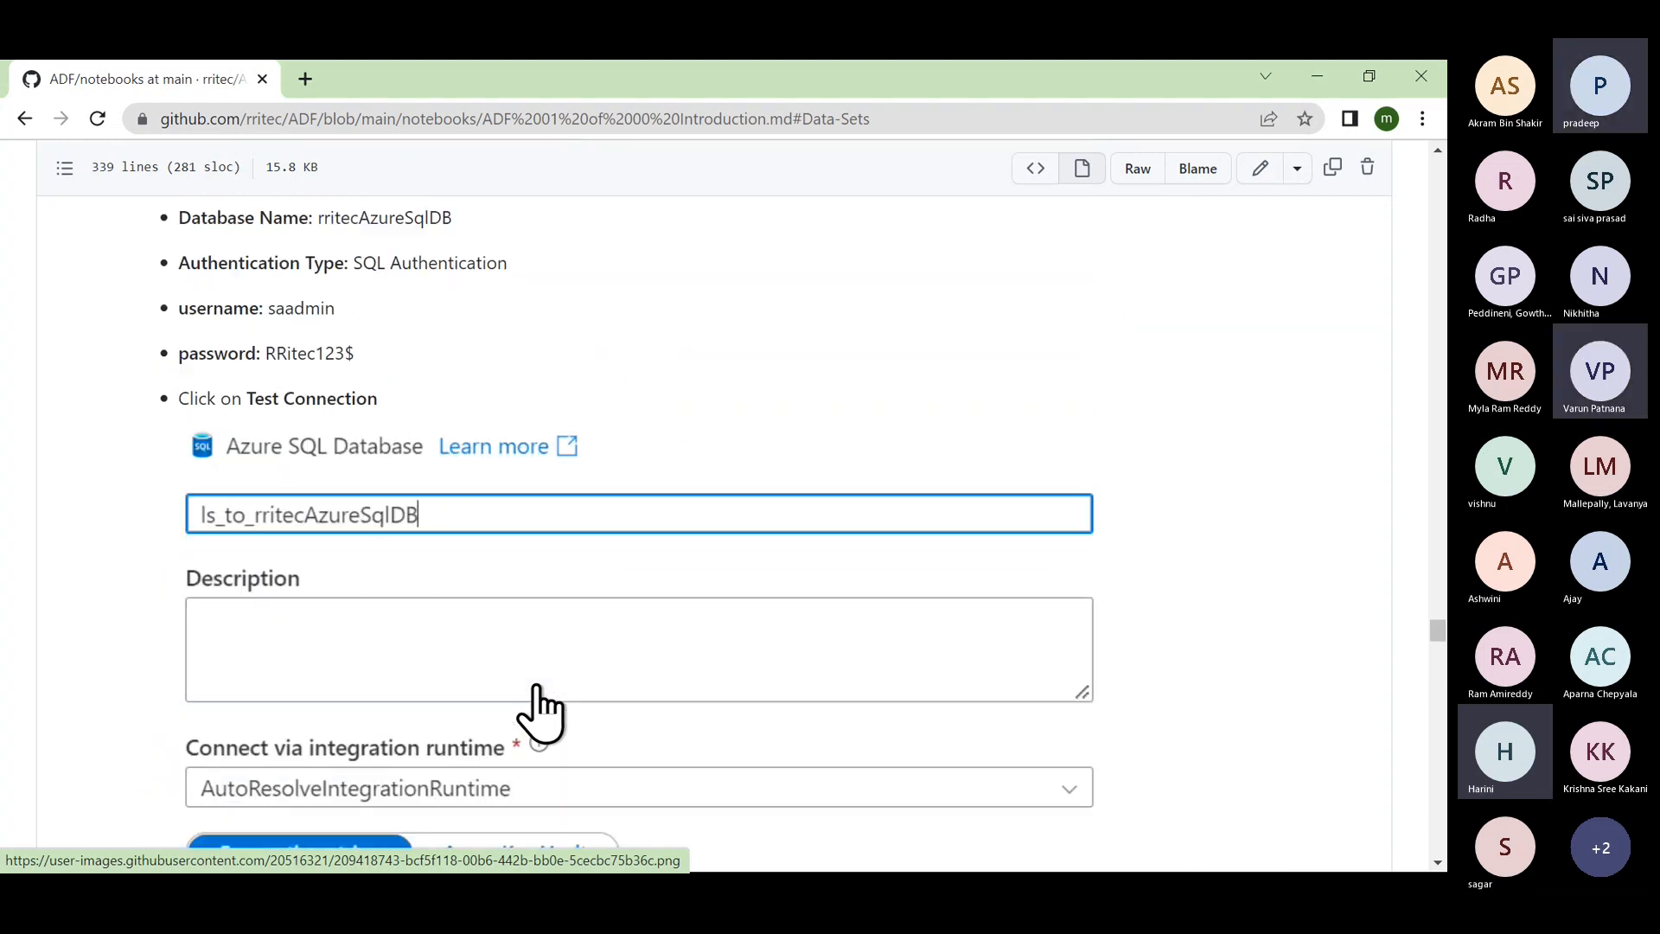
scroll(540, 713, up, 1)
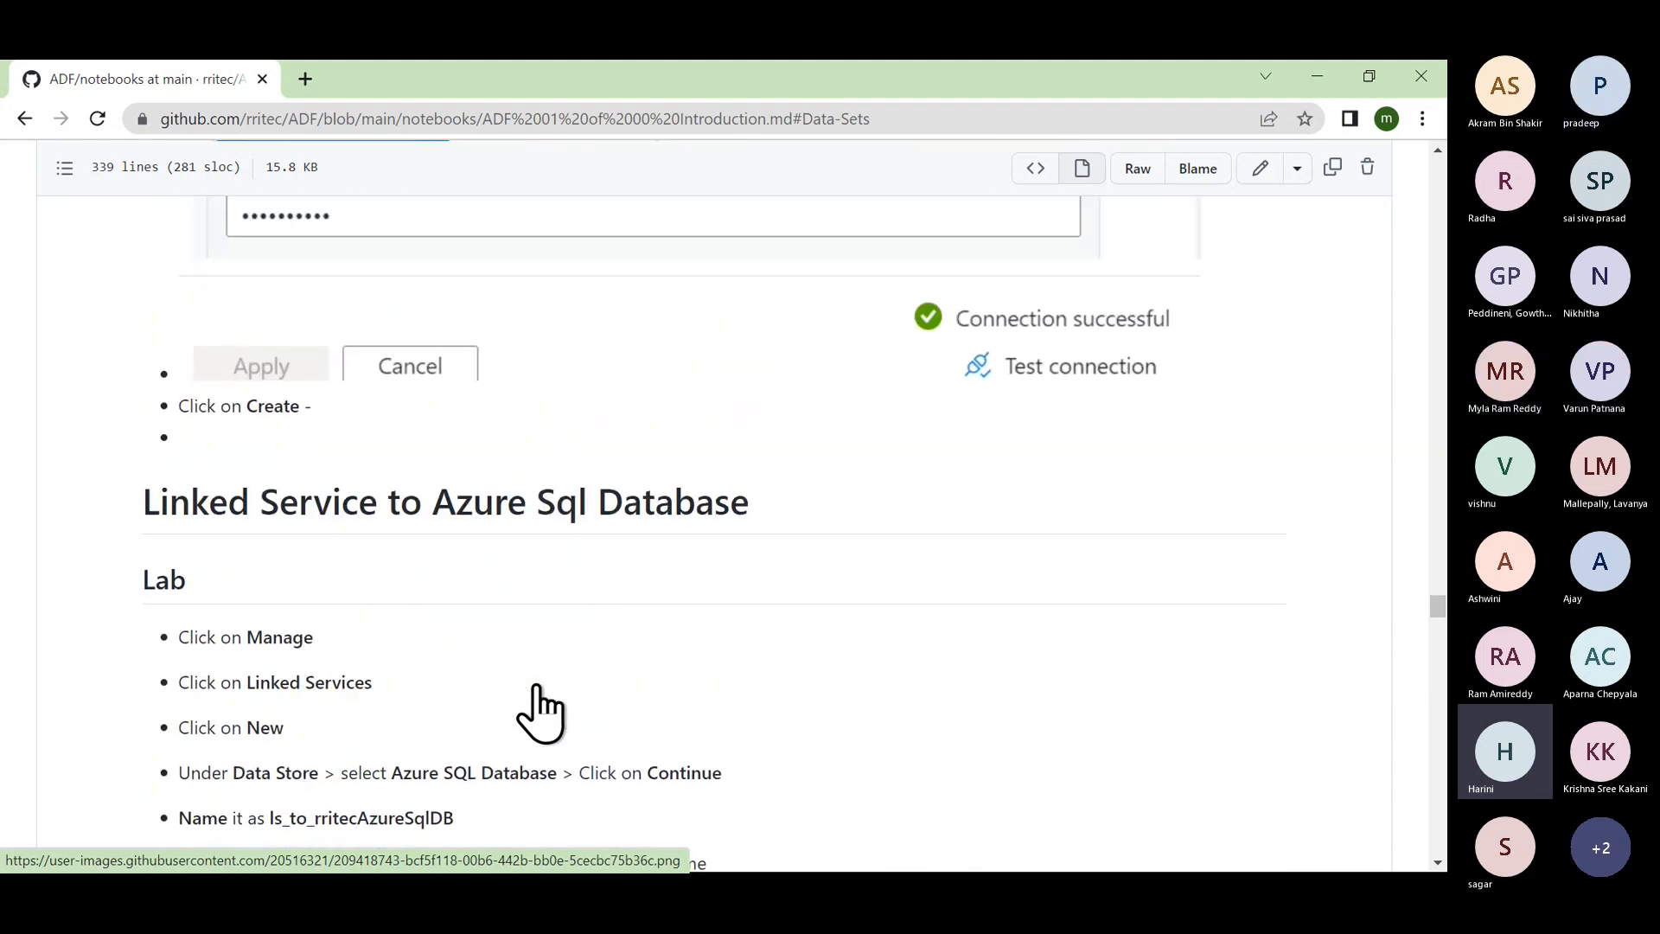
Step: Scroll to the 'Create Pipeline from Blob to Azure Sql Database' section and highlight its heading
scroll(540, 713, down, 15)
scroll(540, 713, down, 11)
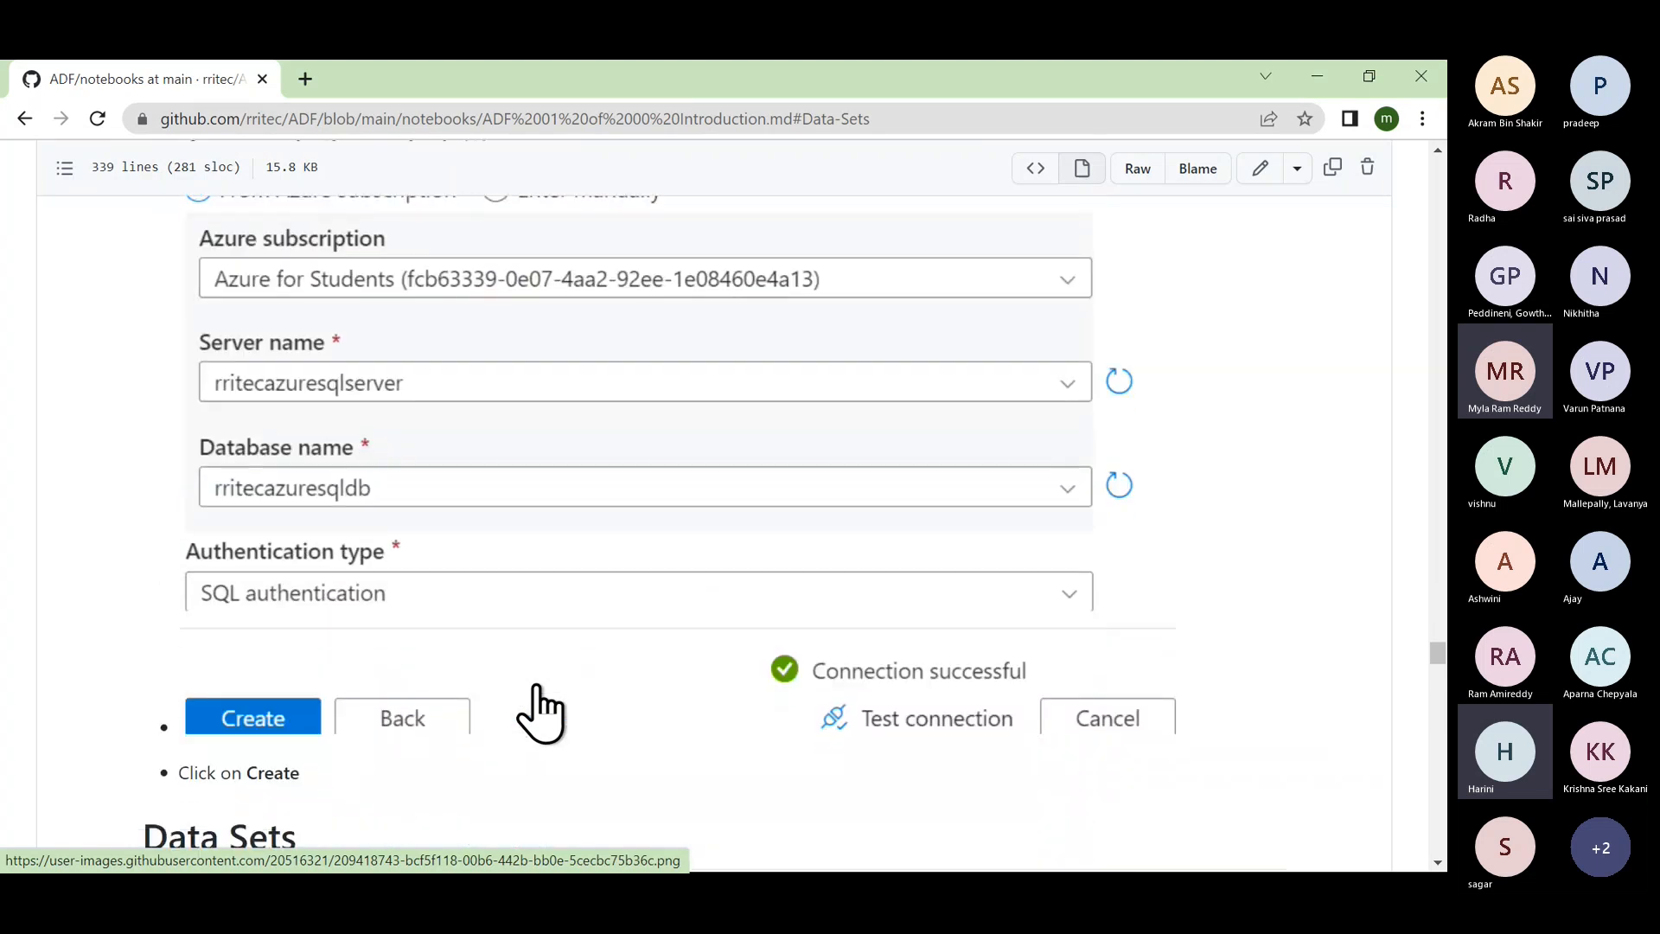
scroll(537, 712, down, 1)
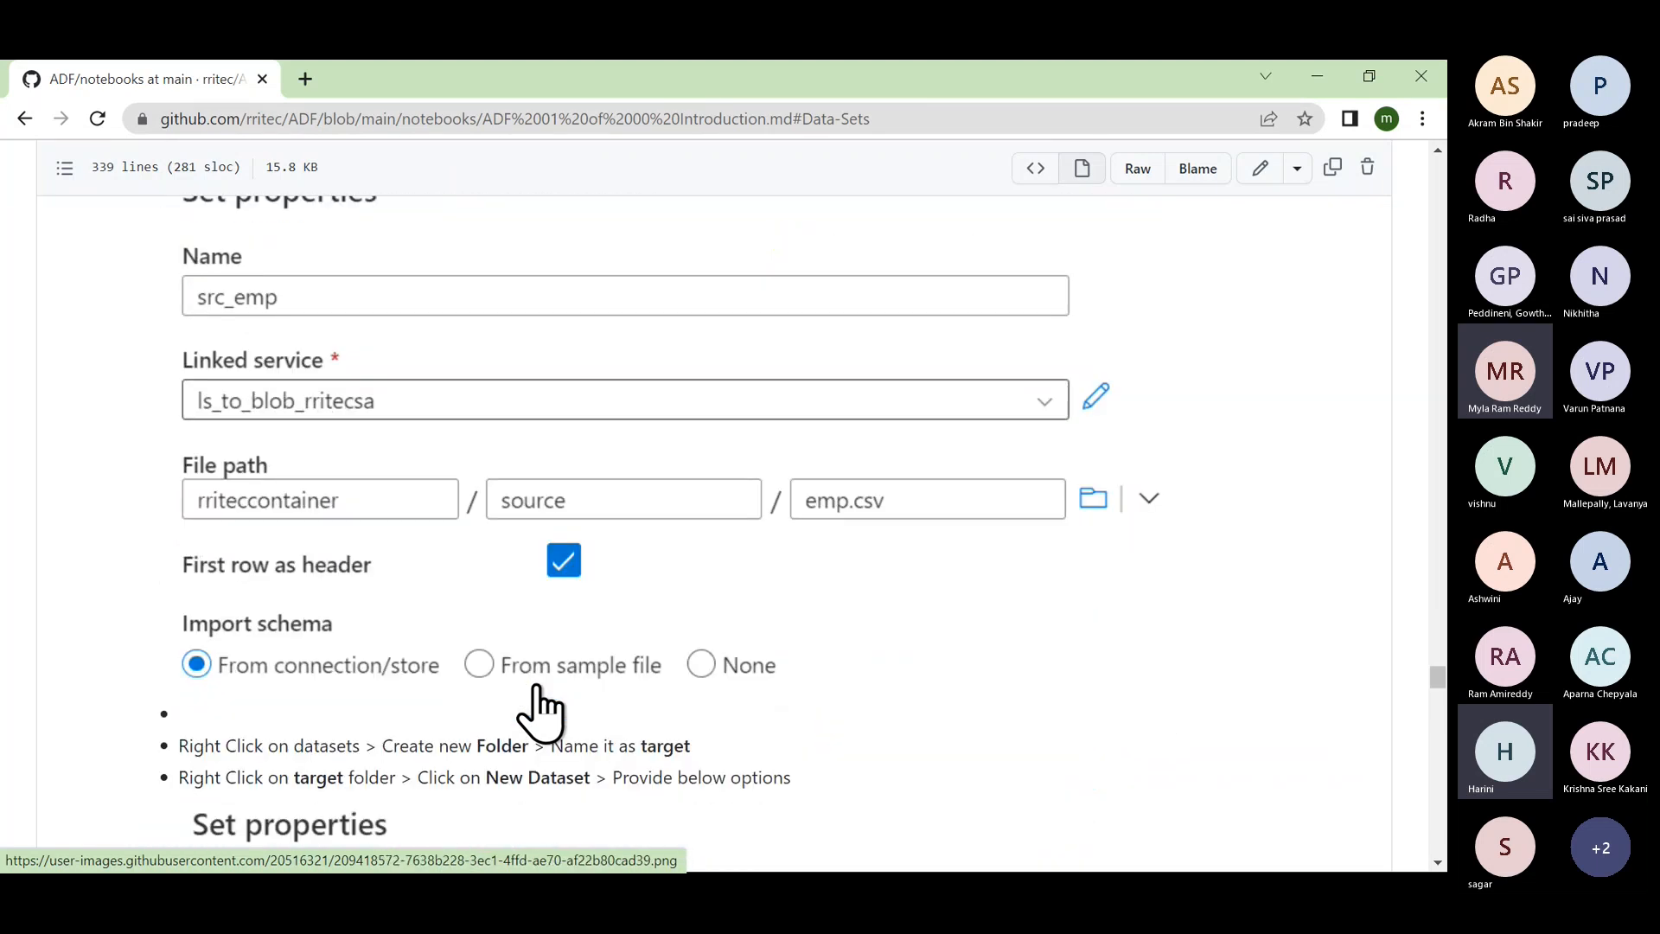
scroll(450, 672, down, 1)
scroll(449, 673, down, 3)
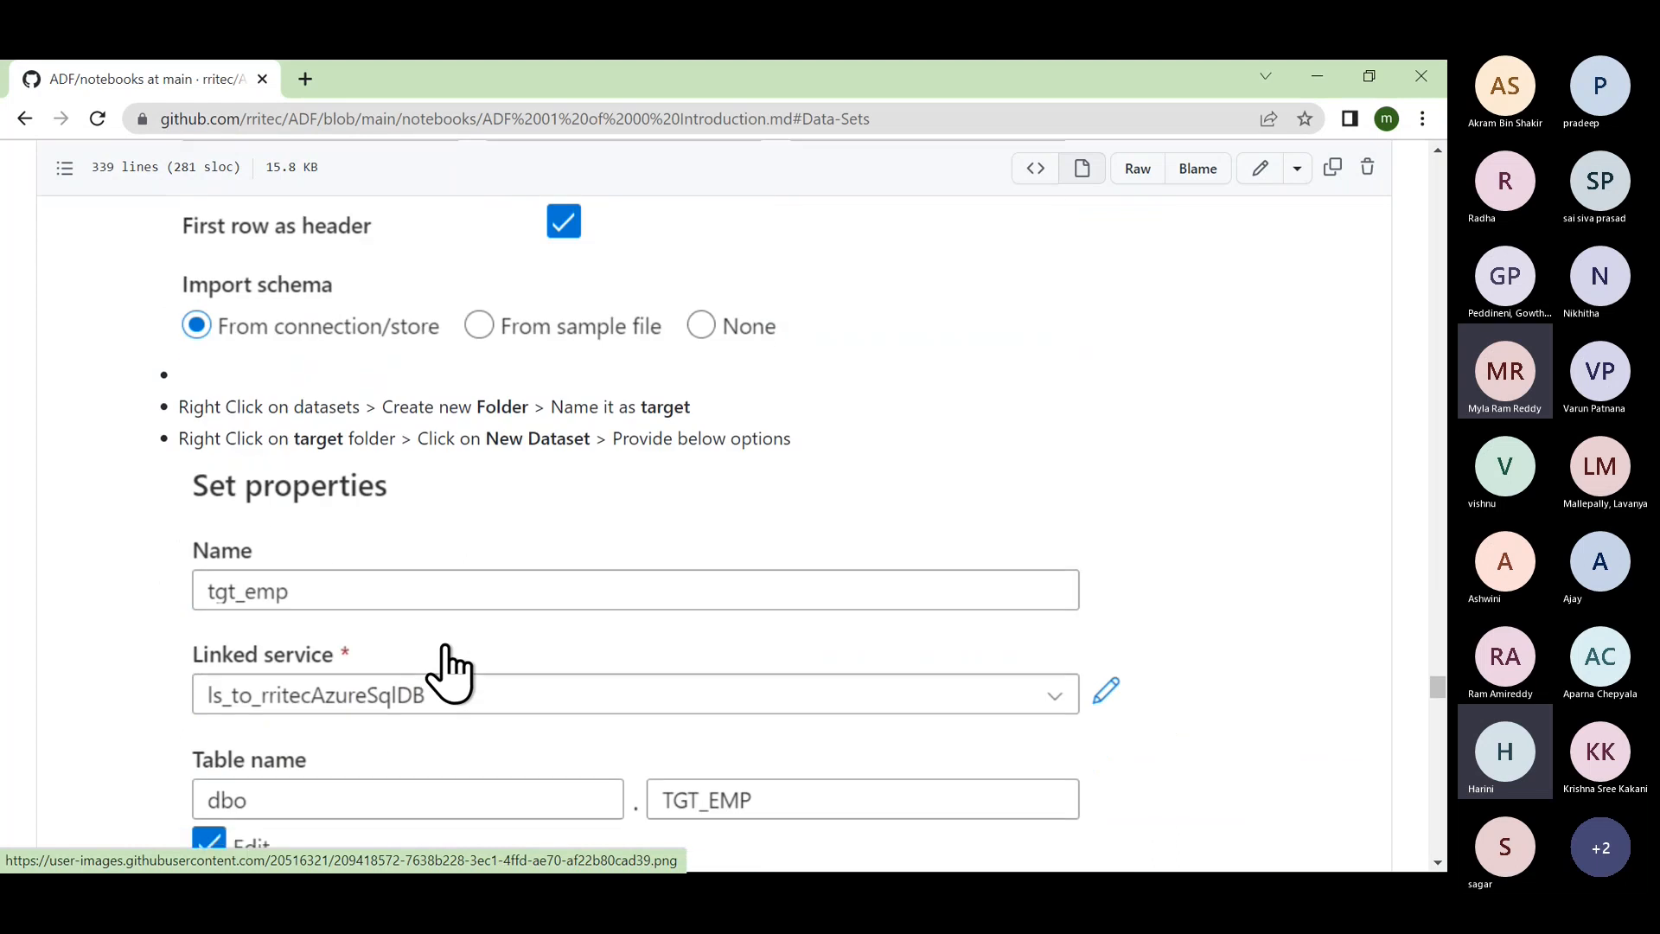
scroll(472, 694, down, 3)
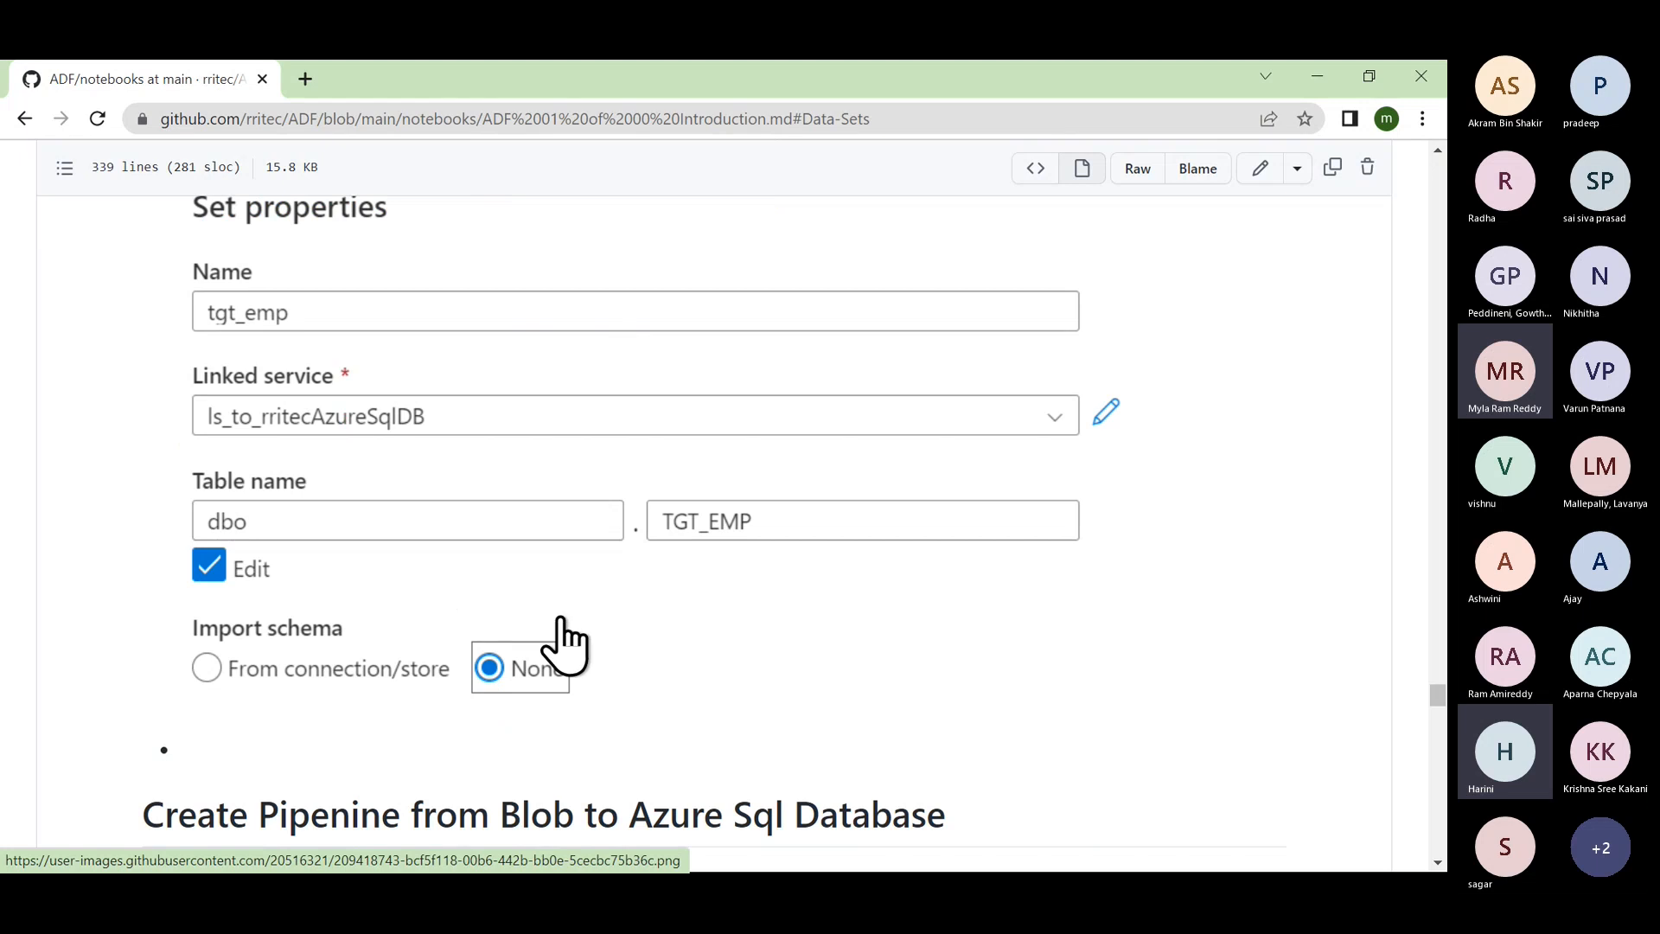
scroll(562, 639, down, 4)
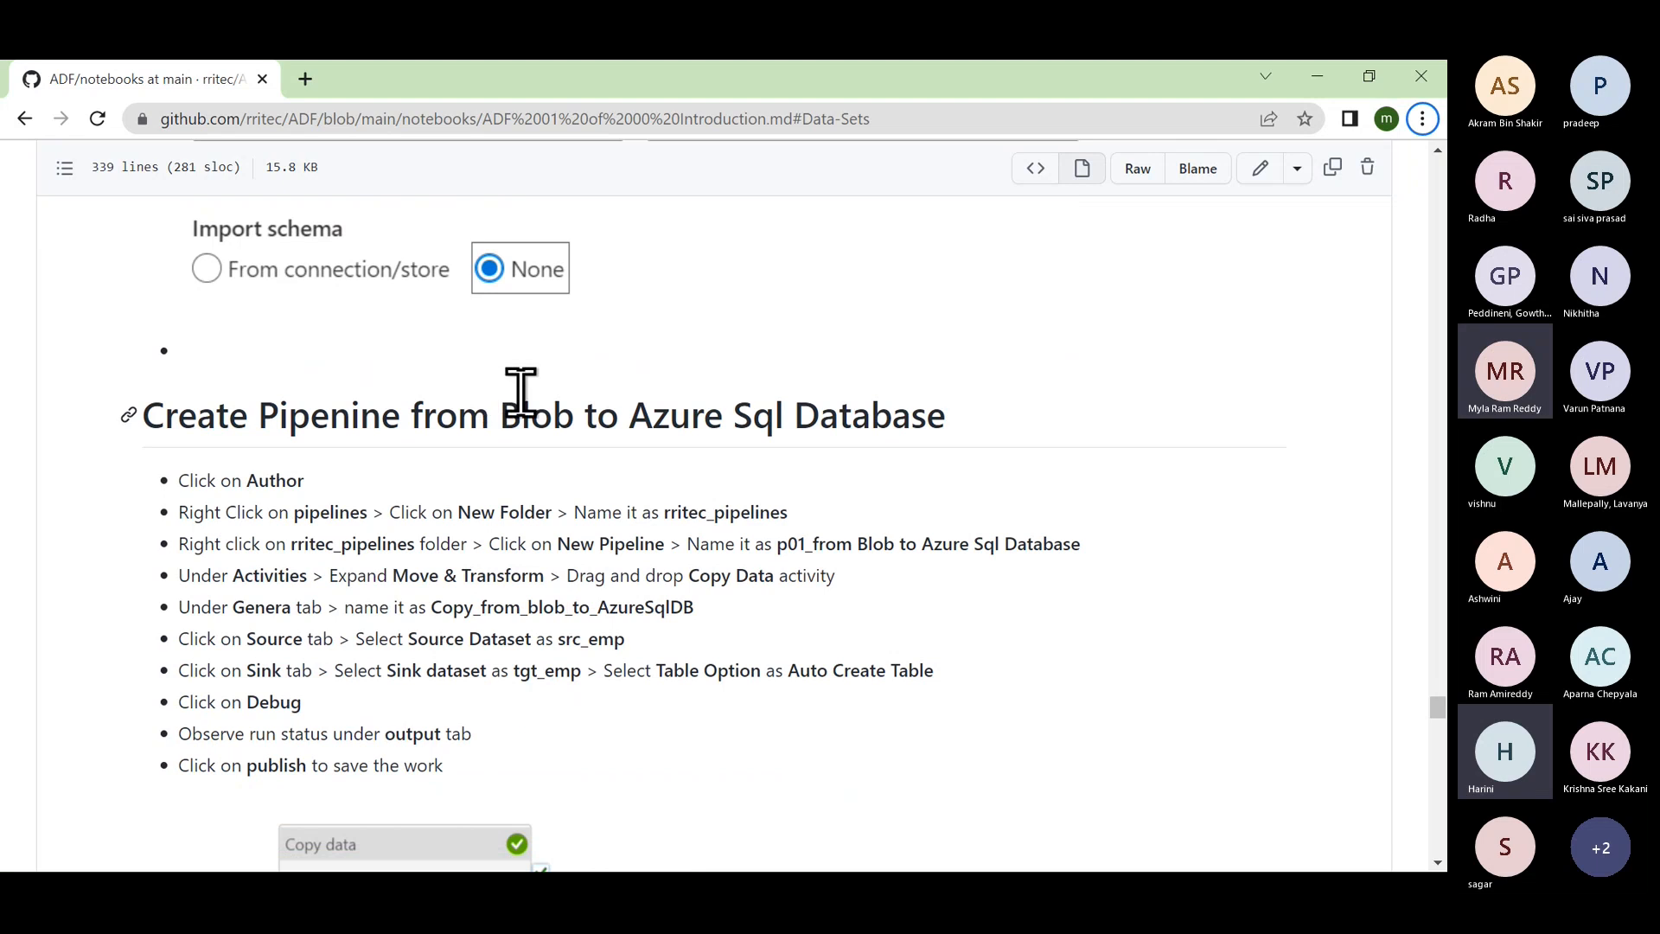
drag(499, 406, 1009, 446)
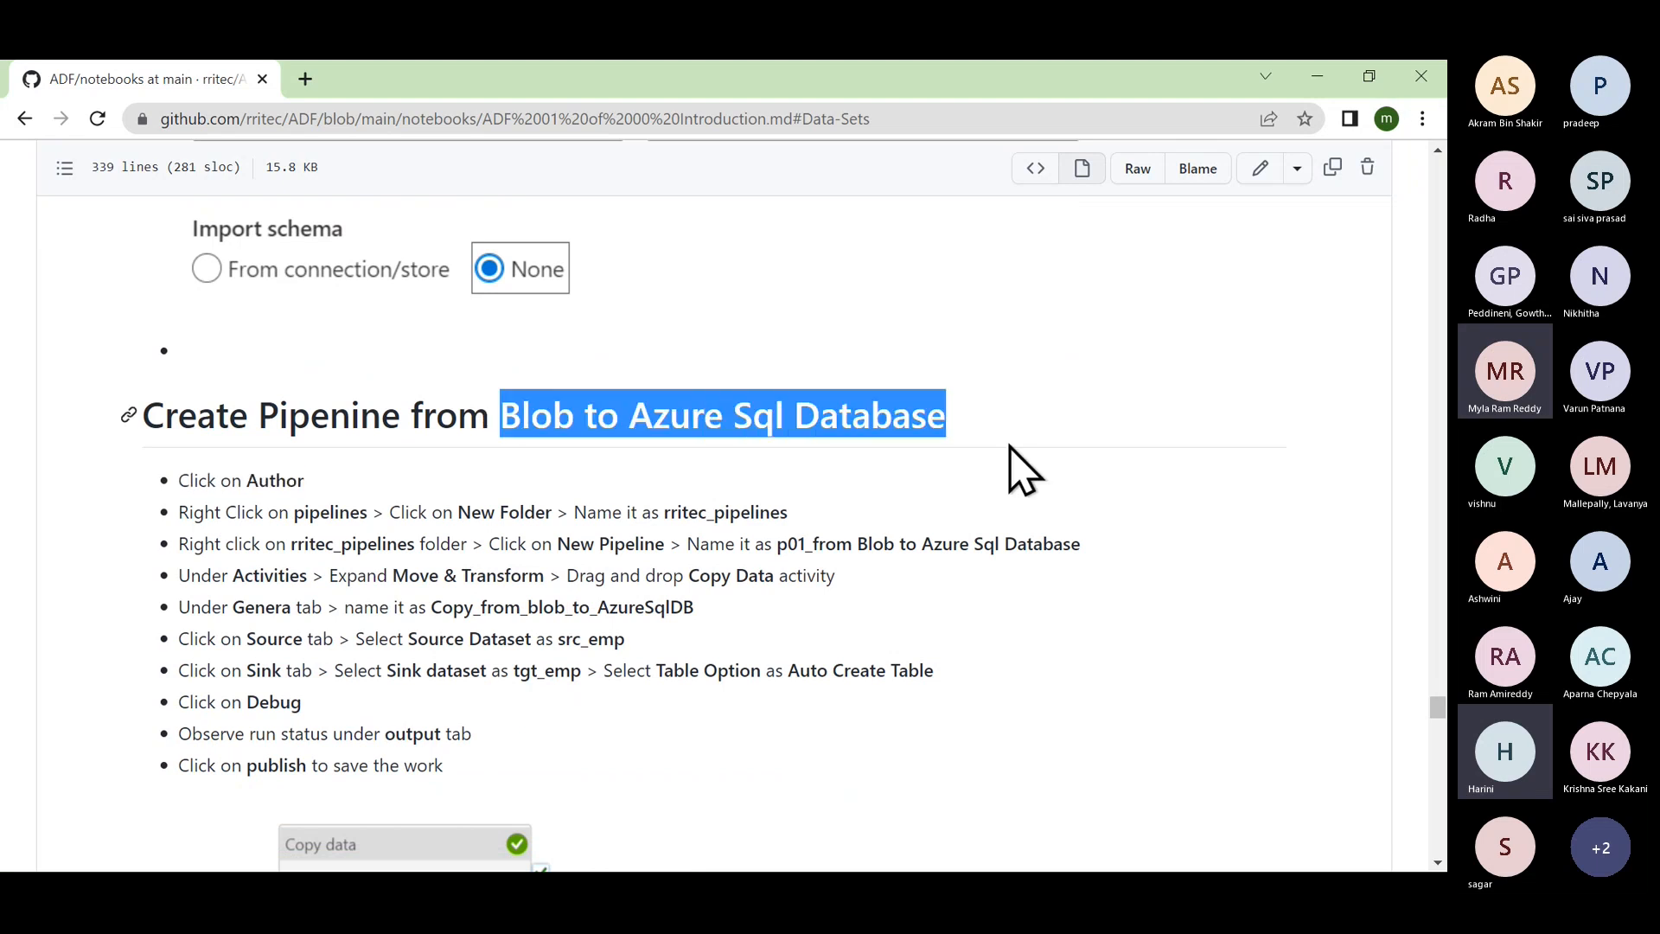
Step: Switch over to the Microsoft Teams meeting window
key(alt+Tab)
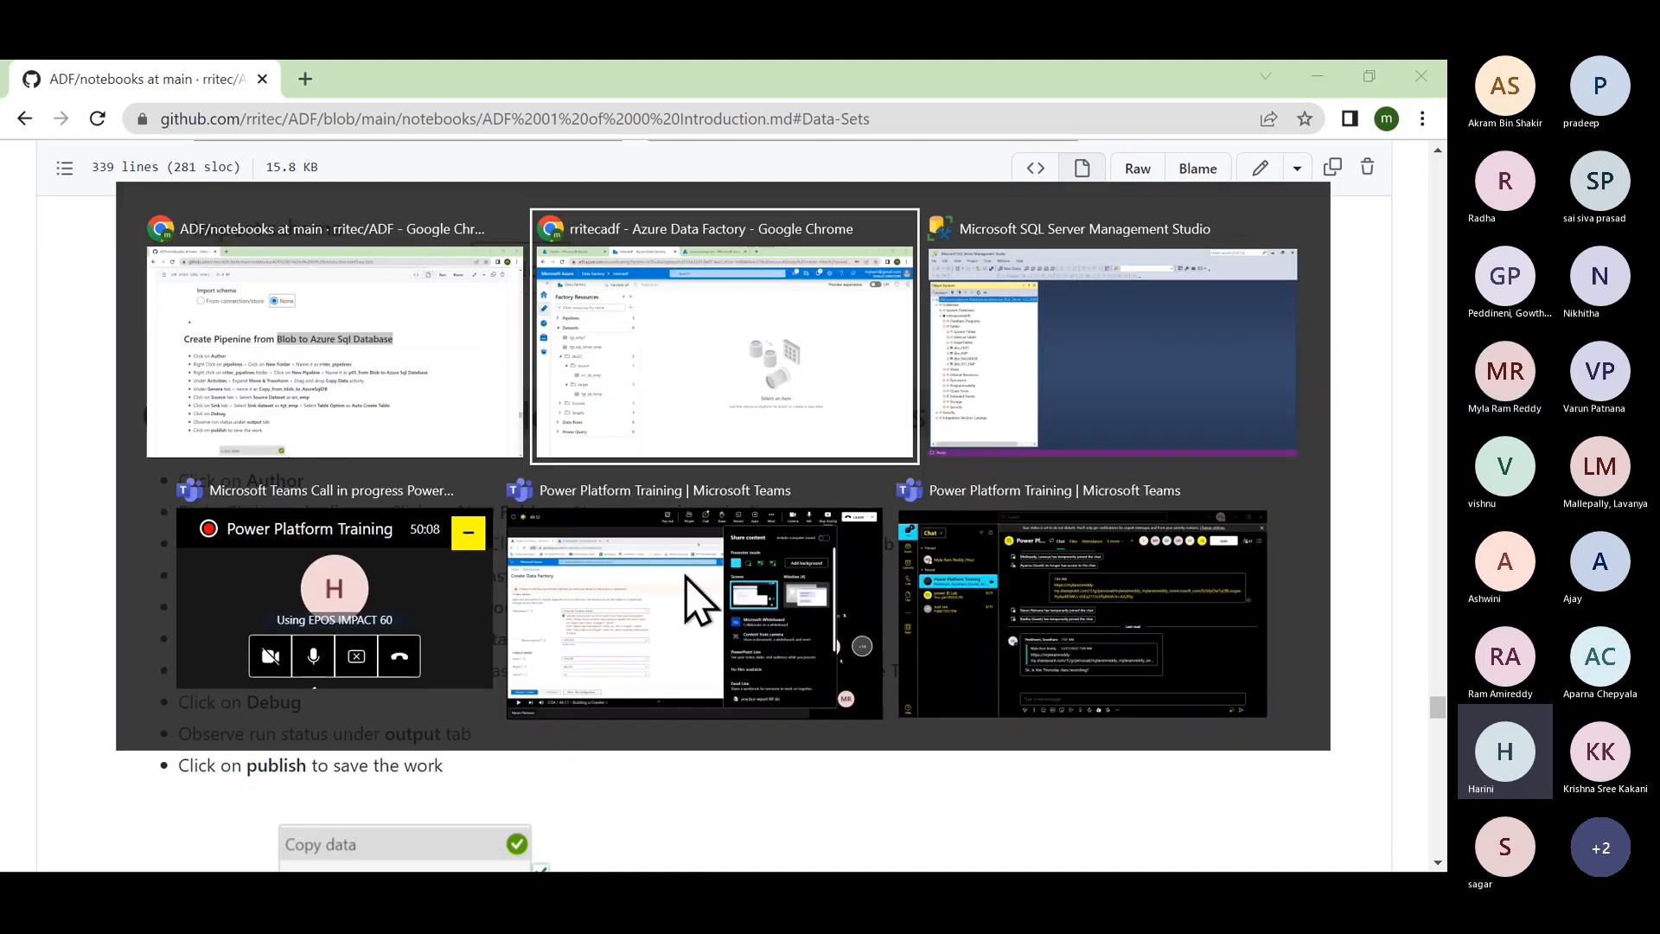
key(alt+Tab)
key(alt+Tab)
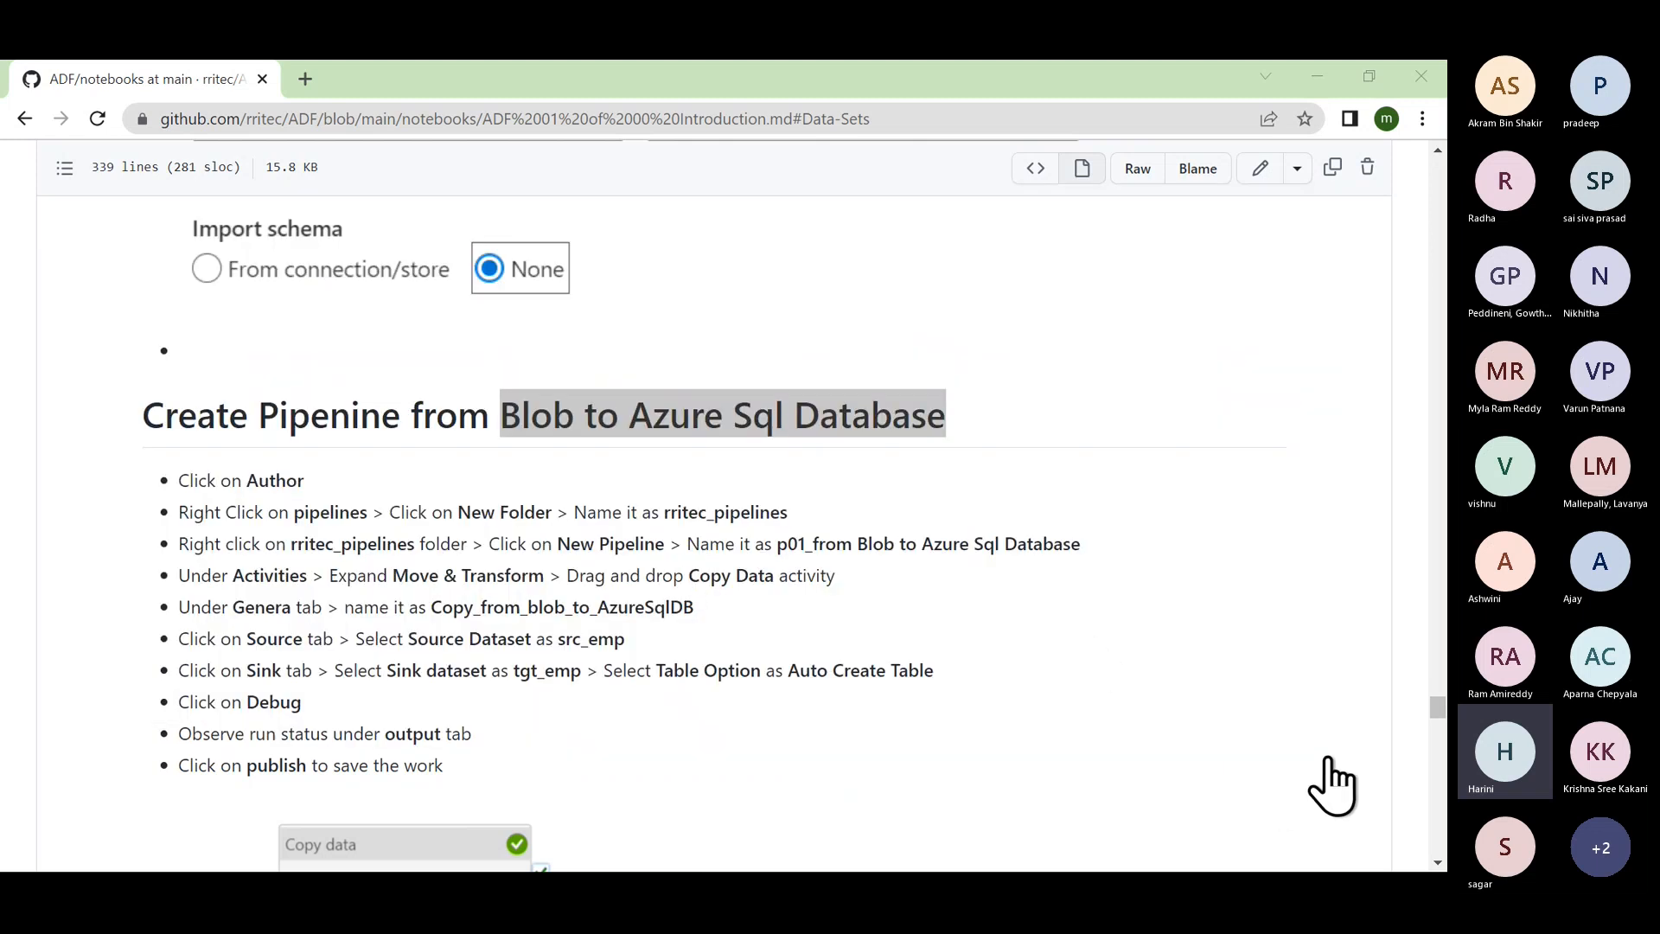
click(1327, 760)
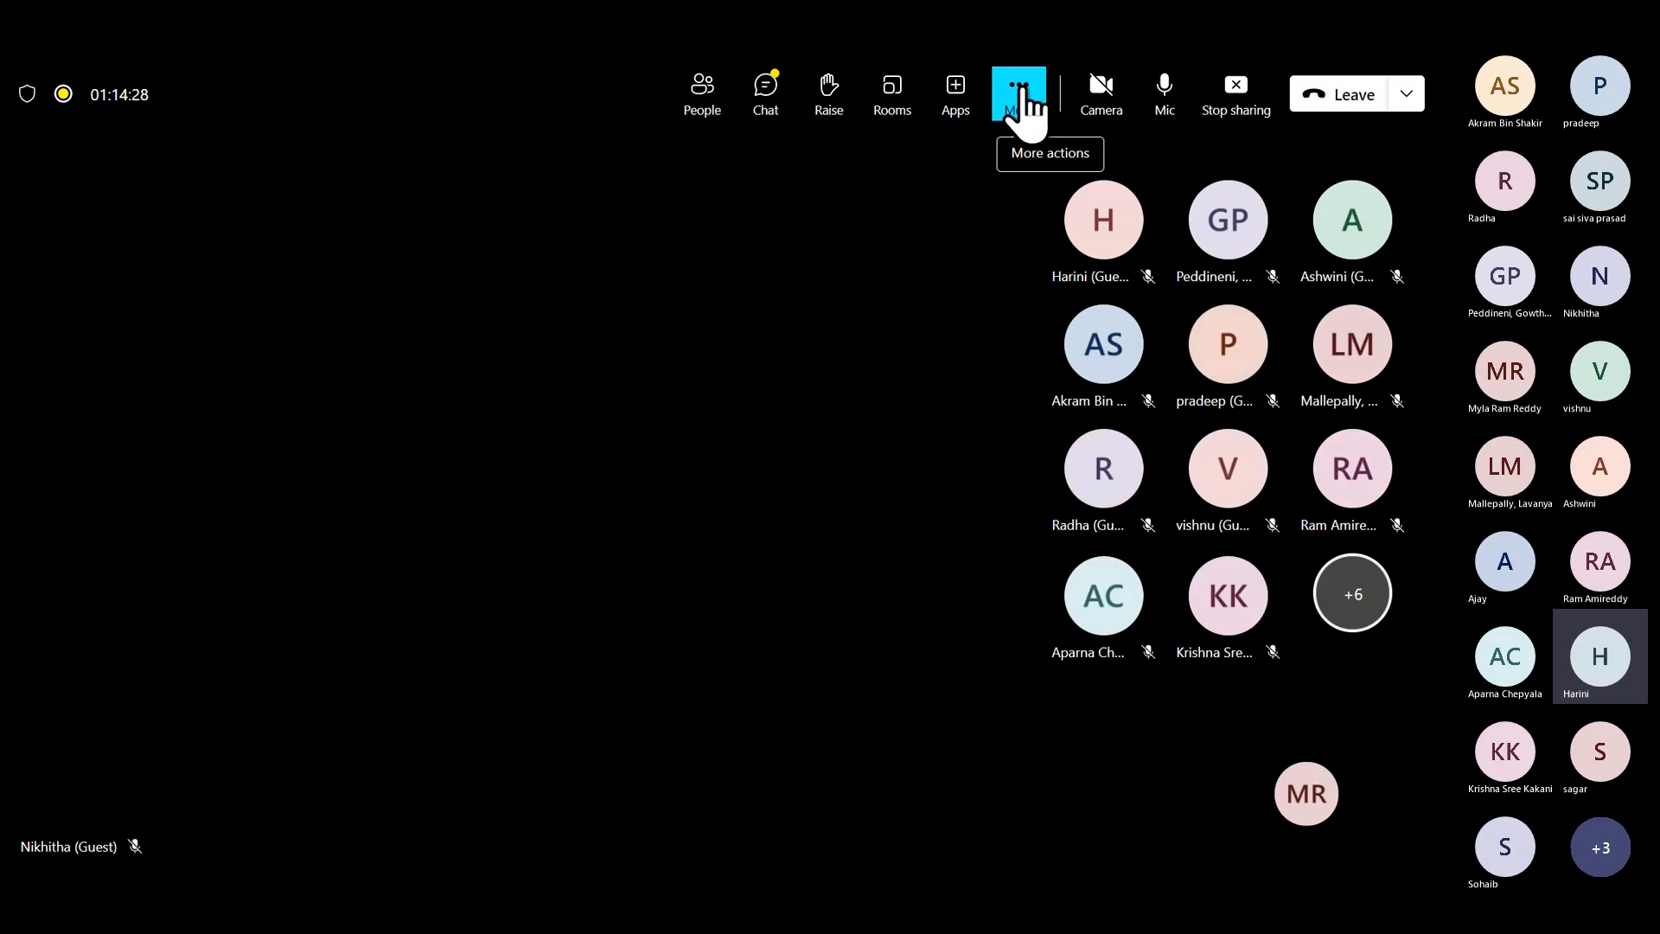
Step: Choose Stop recording from the meeting's More actions menu
click(1023, 99)
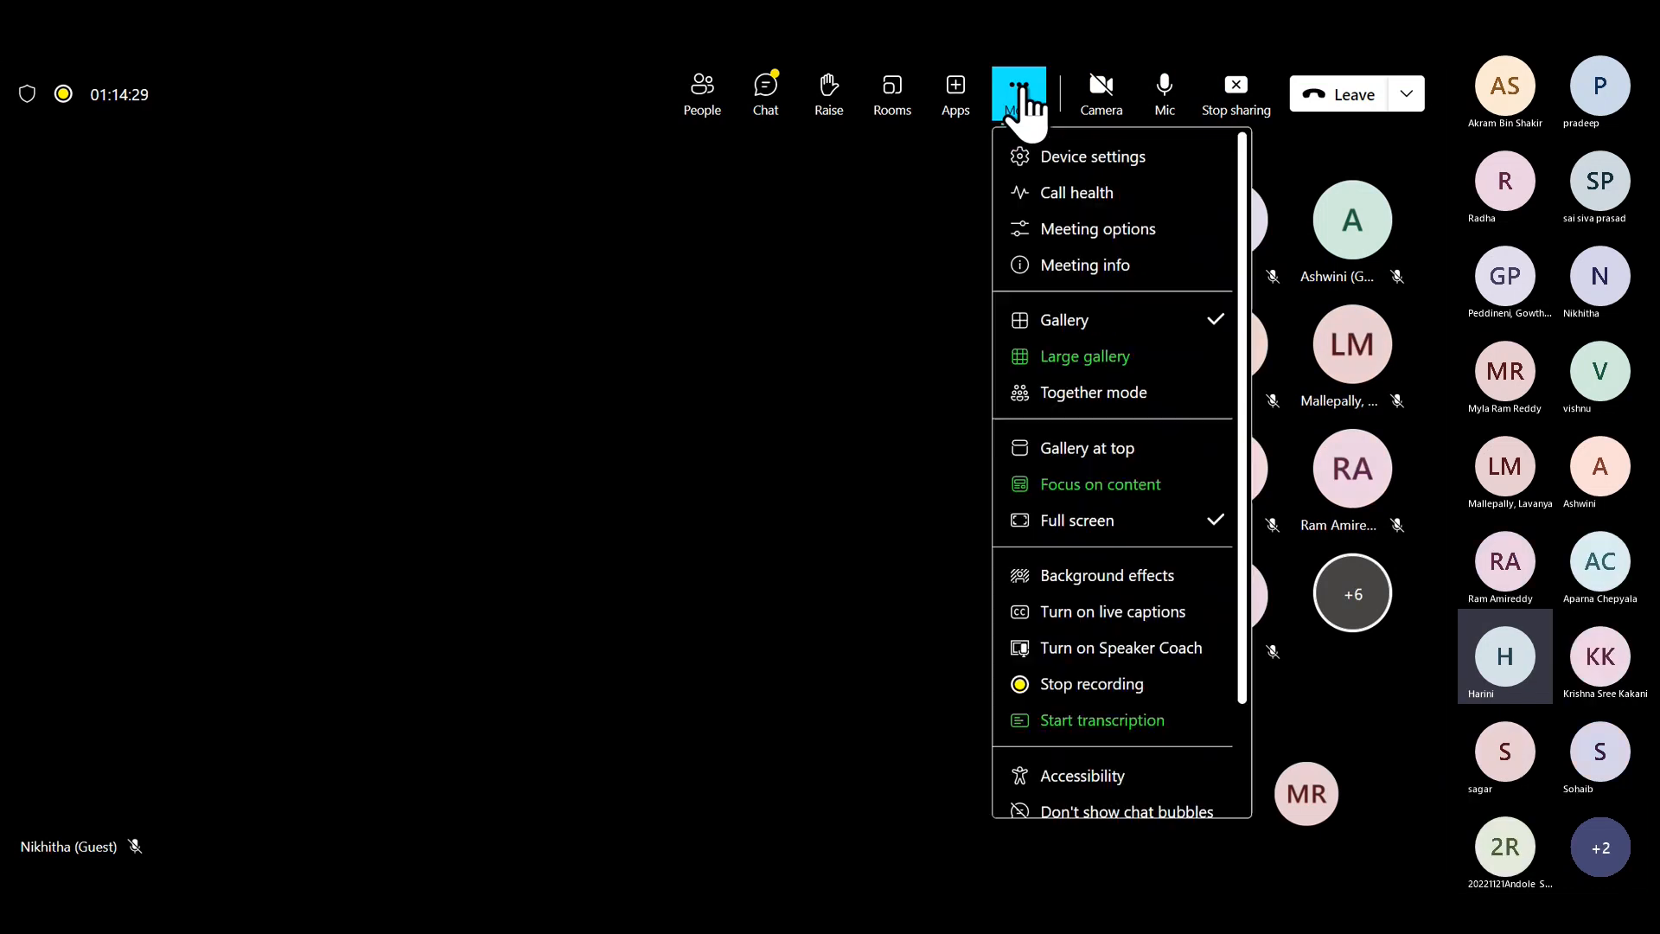
click(1107, 699)
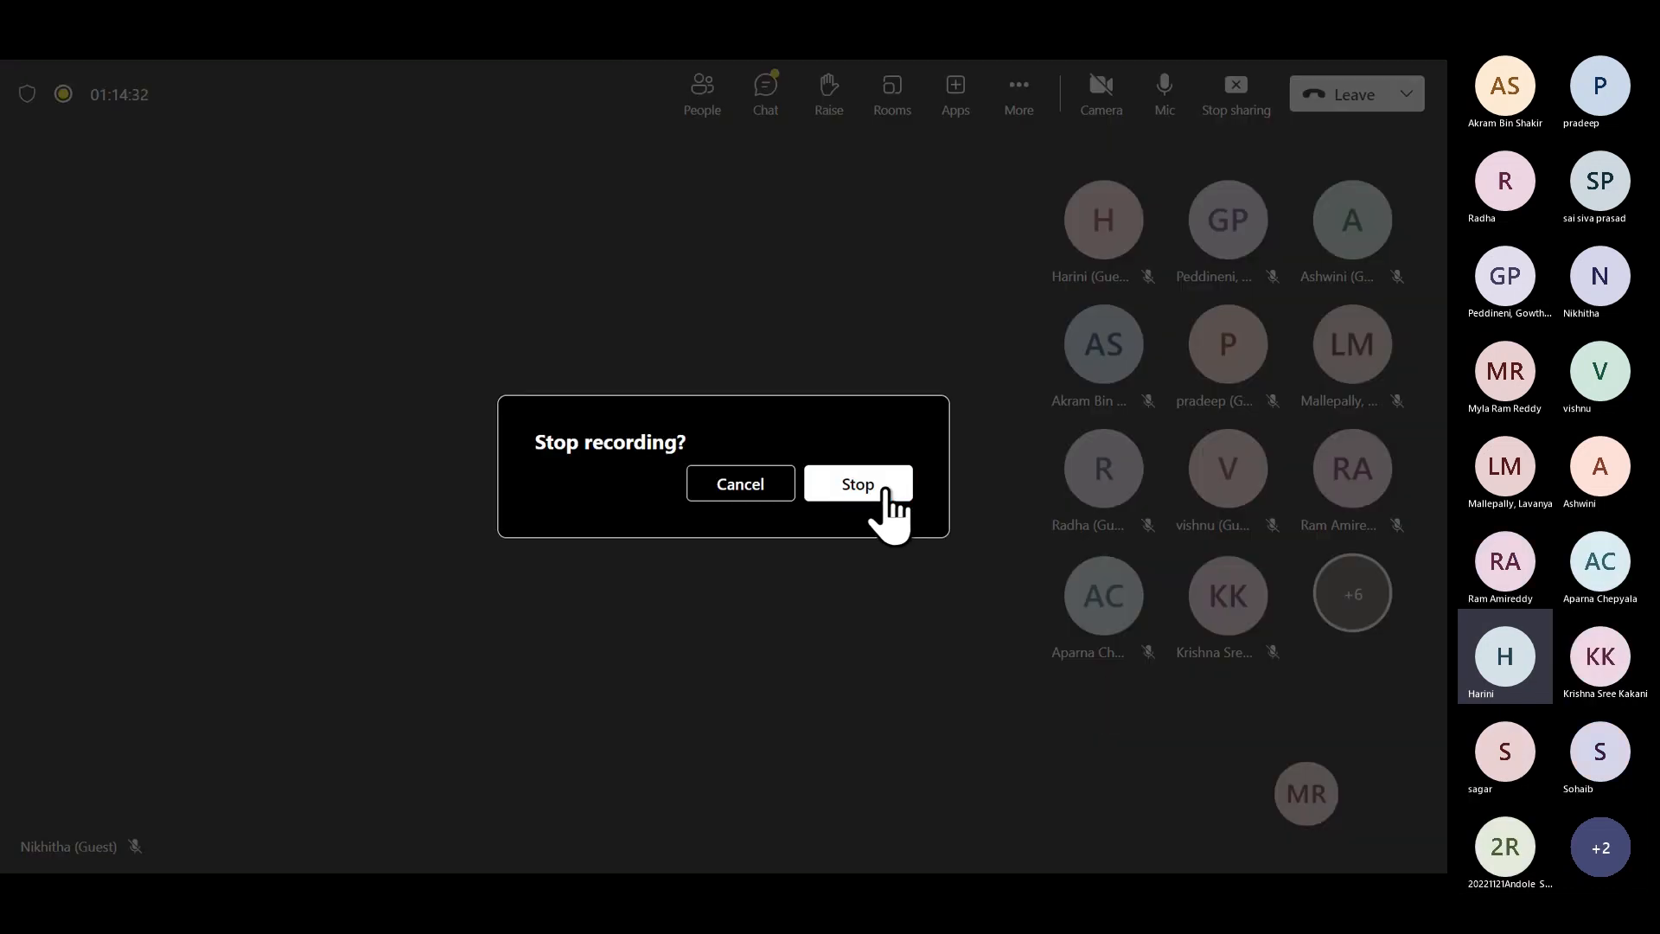